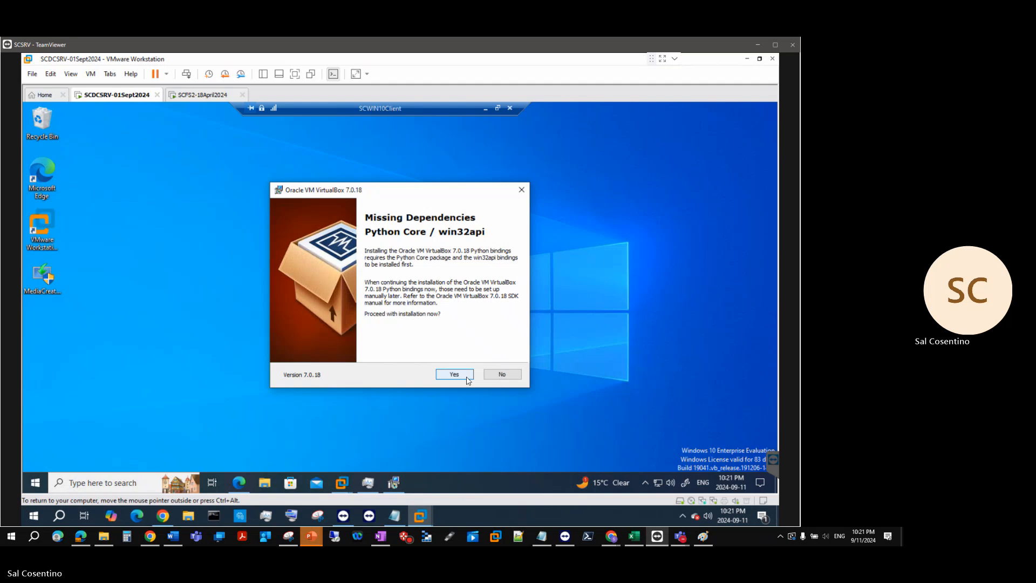
Step: Accept continuing despite the missing Python Core / win32api dependencies and install Oracle VM VirtualBox 7.0.18
{"action": "left_click", "coordinate": [467, 378]}
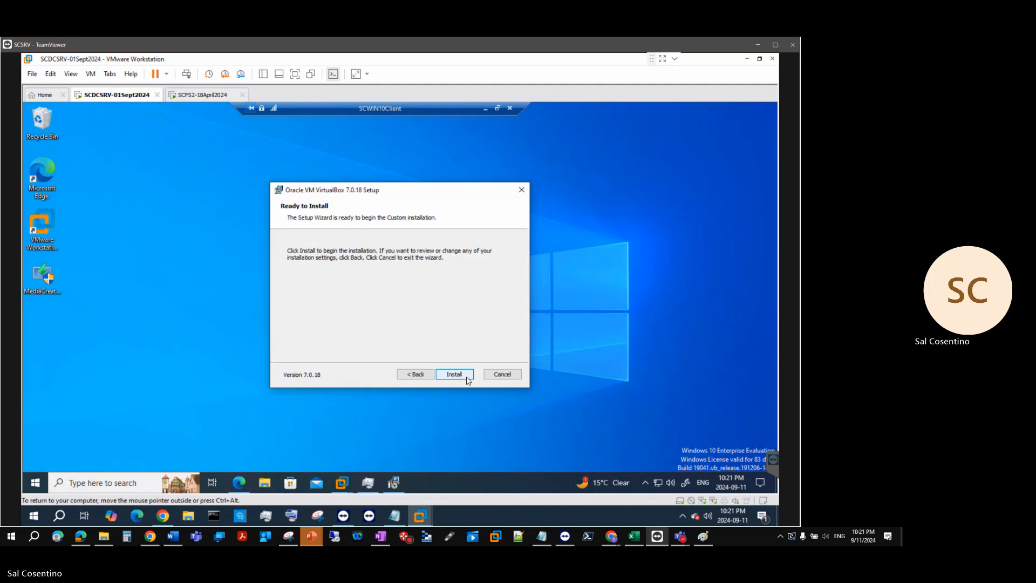
{"action": "left_click", "coordinate": [455, 374]}
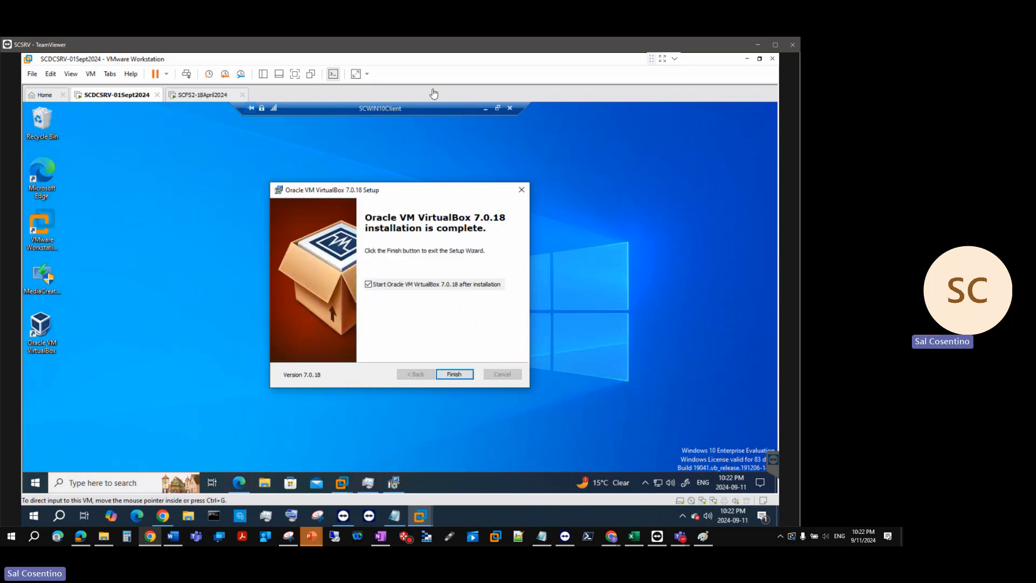
{"action": "left_click", "coordinate": [497, 108]}
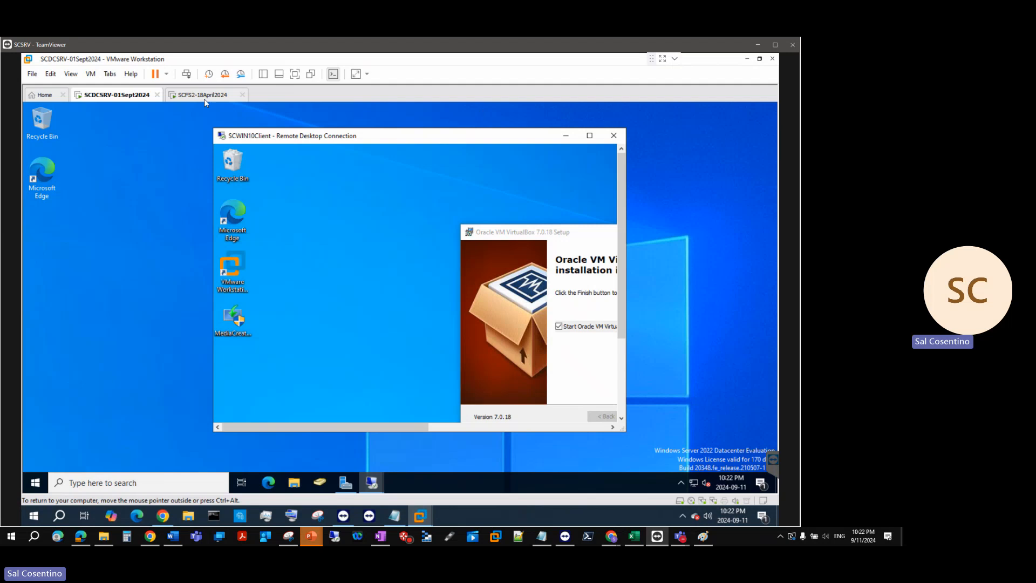
{"action": "right_click", "coordinate": [432, 142]}
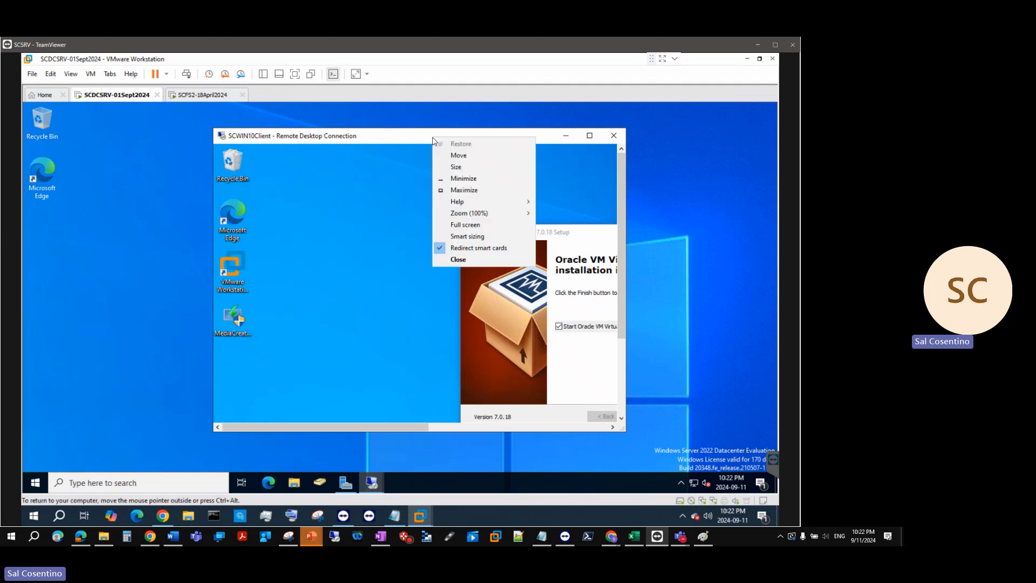
{"action": "left_click", "coordinate": [386, 199]}
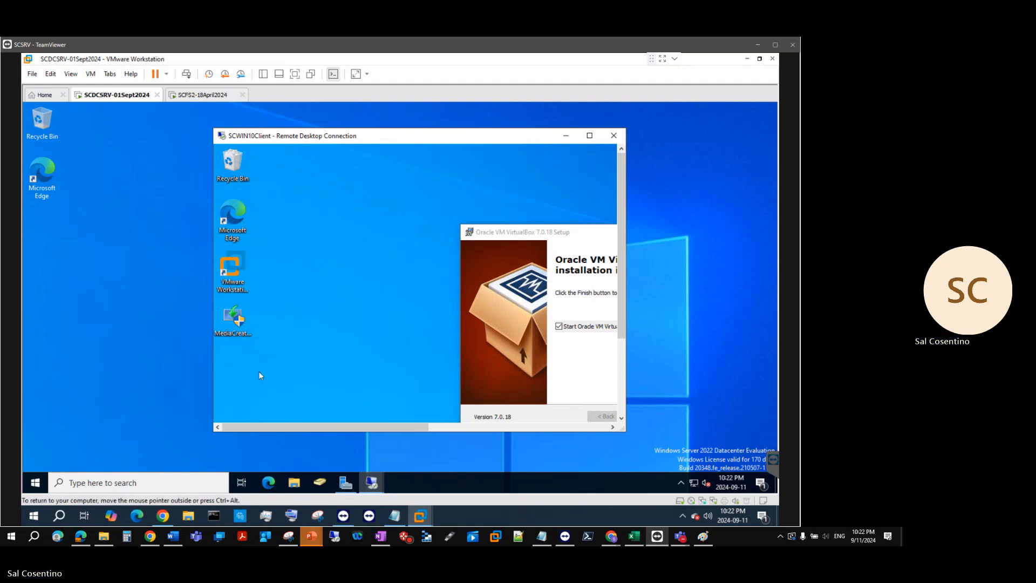
{"action": "right_click", "coordinate": [509, 139]}
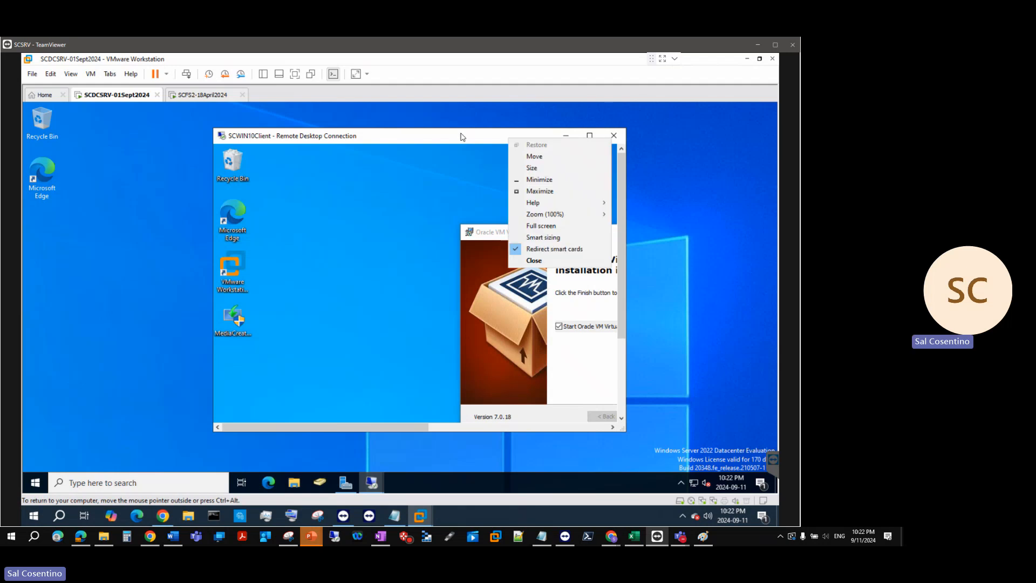
{"action": "left_click", "coordinate": [186, 73]}
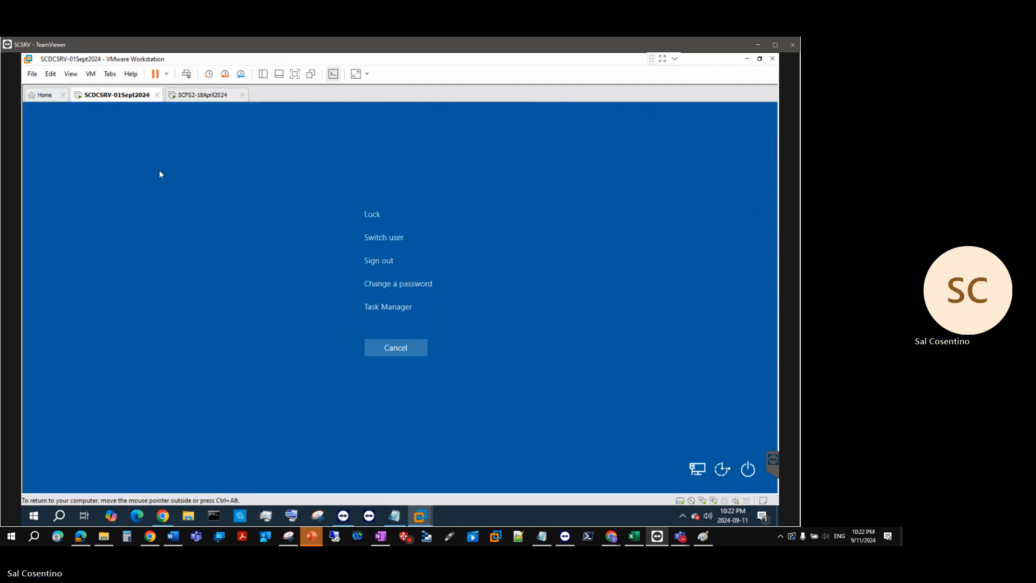
{"action": "left_click", "coordinate": [401, 349]}
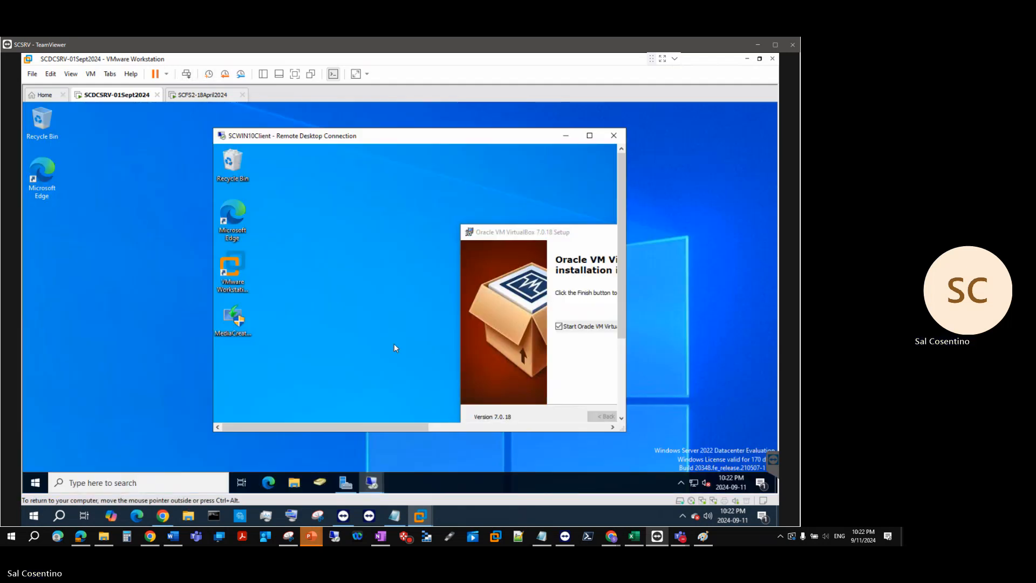
Step: Open the SCWIN10Client-04Sept2024 virtual machine from the library, hide the library, and bring up the machine's settings
{"action": "left_click", "coordinate": [266, 75]}
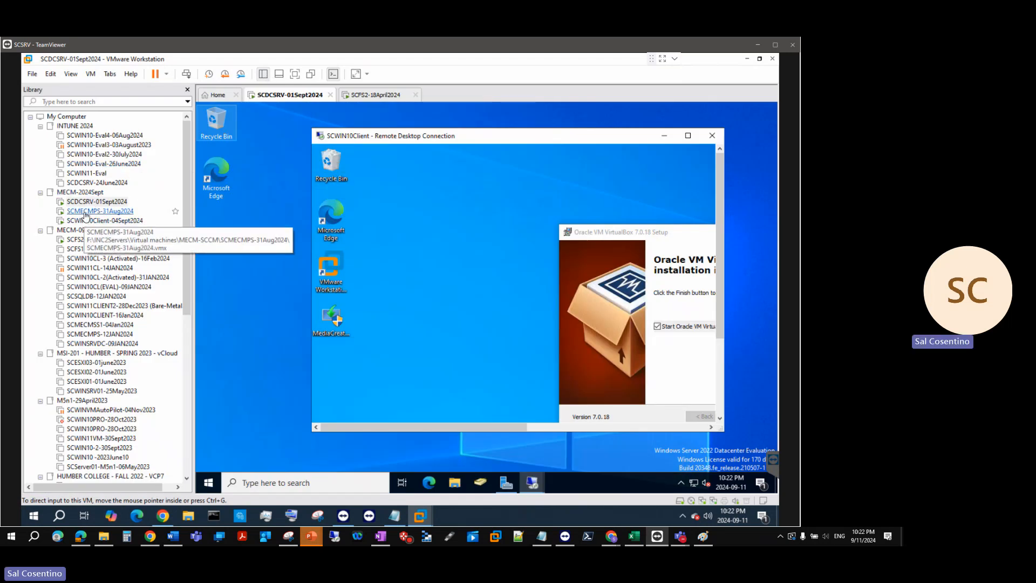
{"action": "left_click", "coordinate": [85, 222]}
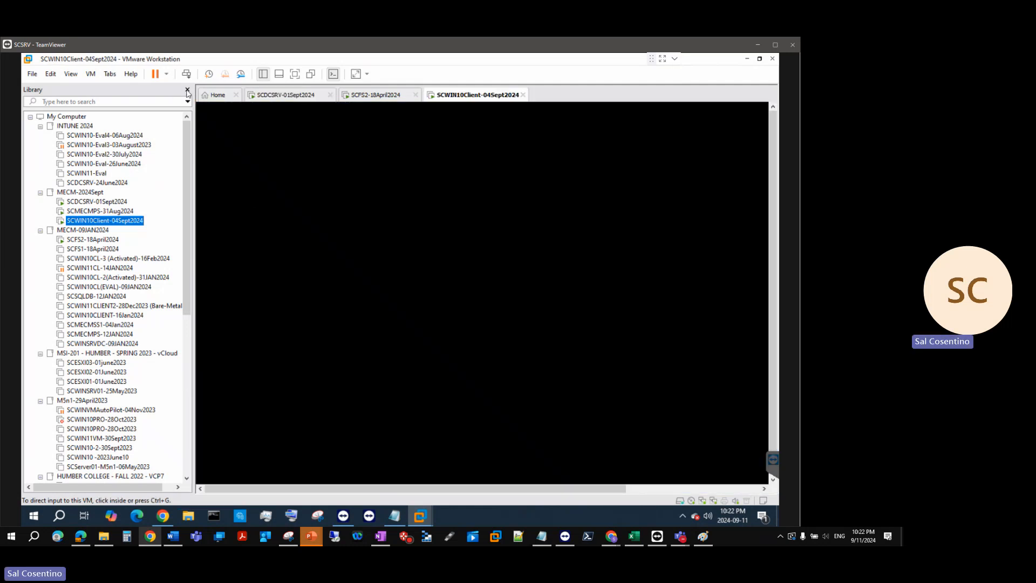
{"action": "left_click", "coordinate": [188, 91]}
{"action": "right_click", "coordinate": [311, 99]}
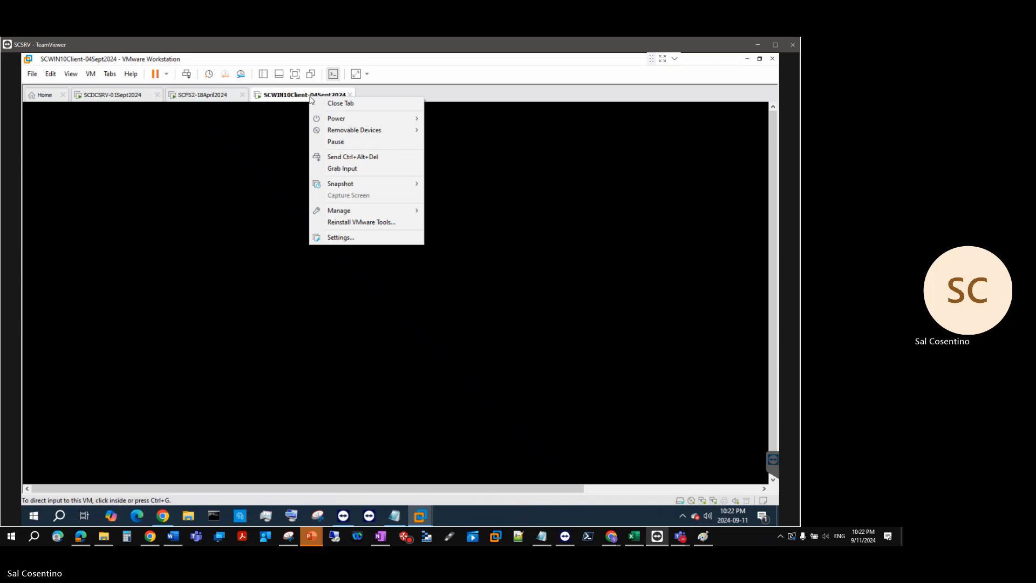
{"action": "left_click", "coordinate": [350, 238]}
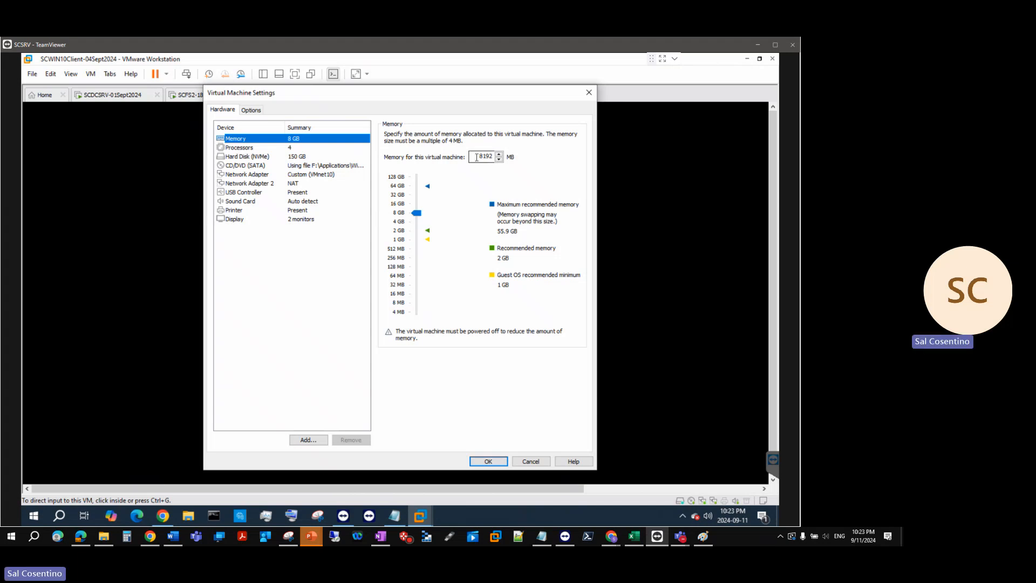
Step: Open Calculator on the host and multiply 1024 by 10 to work out the memory size in megabytes
{"action": "left_click", "coordinate": [63, 514]}
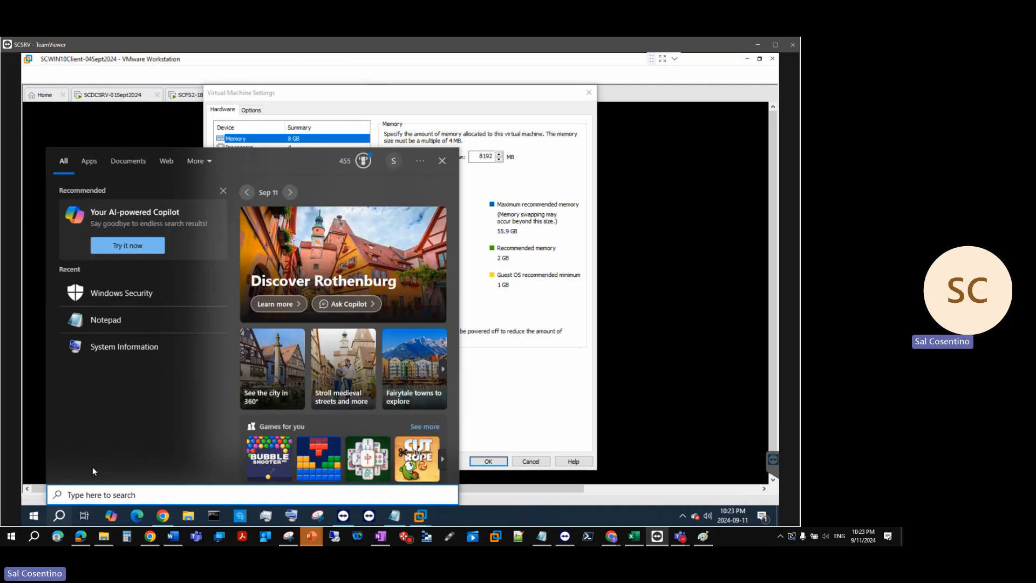
{"action": "type", "text": "calcu"}
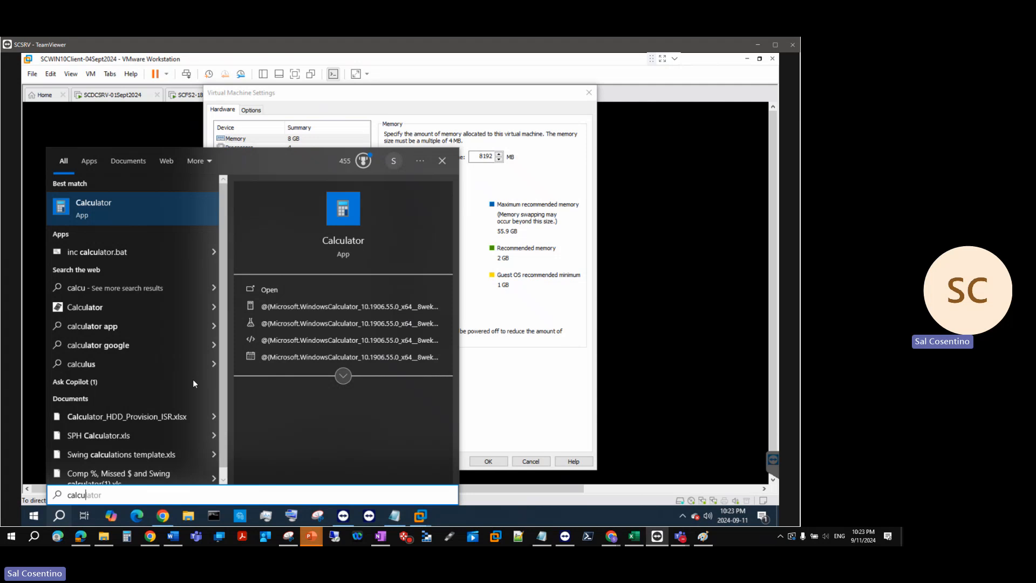
{"action": "left_click", "coordinate": [339, 212]}
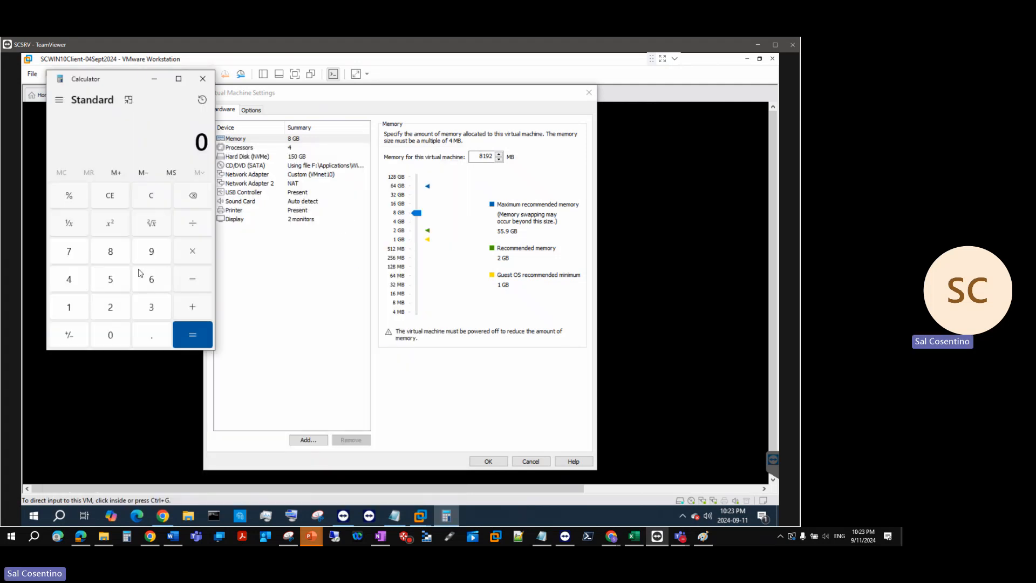
{"action": "left_click", "coordinate": [72, 307]}
{"action": "left_click", "coordinate": [110, 334]}
{"action": "left_click", "coordinate": [110, 308]}
{"action": "left_click", "coordinate": [81, 283]}
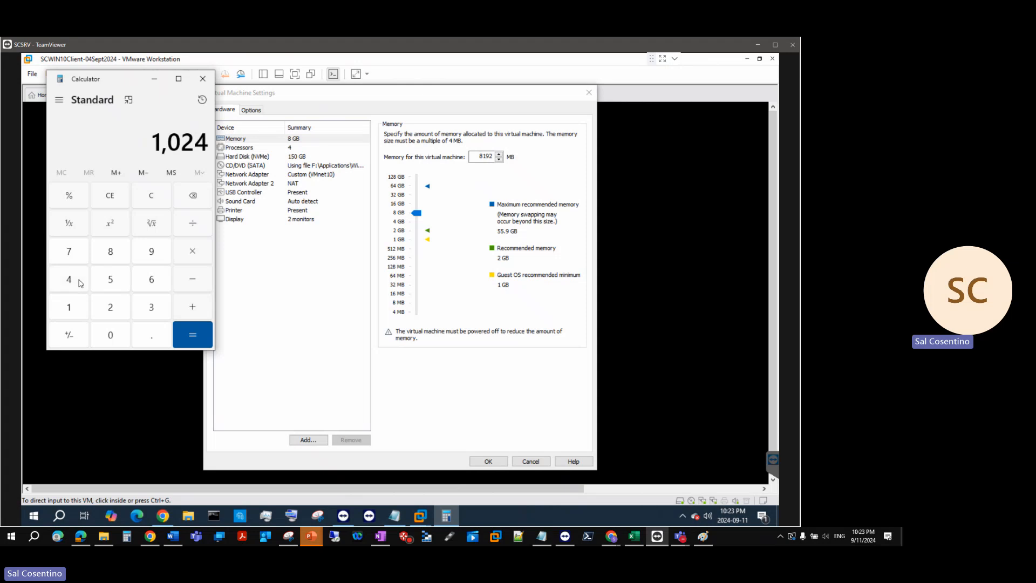
{"action": "left_click", "coordinate": [193, 255]}
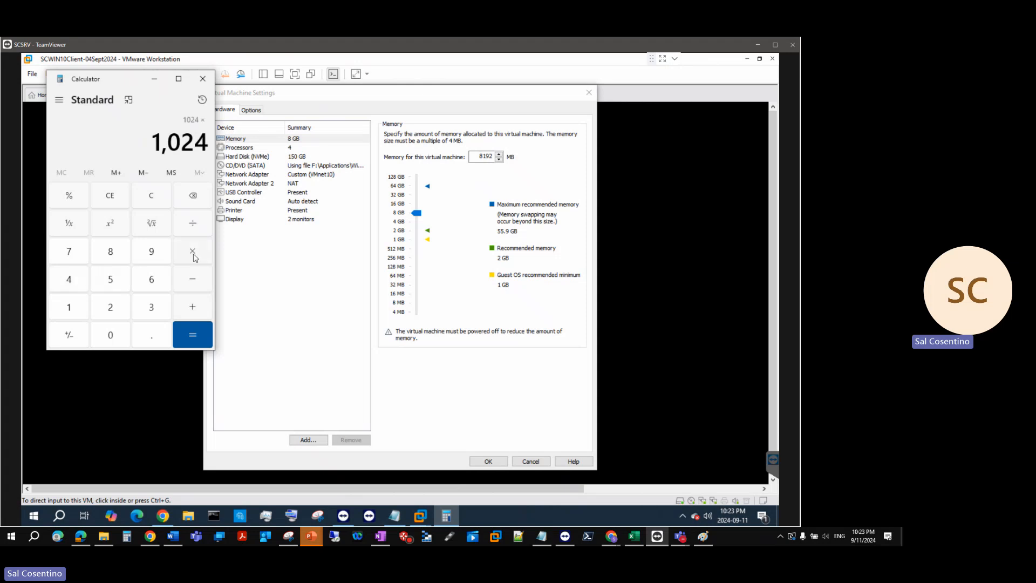
{"action": "left_click", "coordinate": [81, 312]}
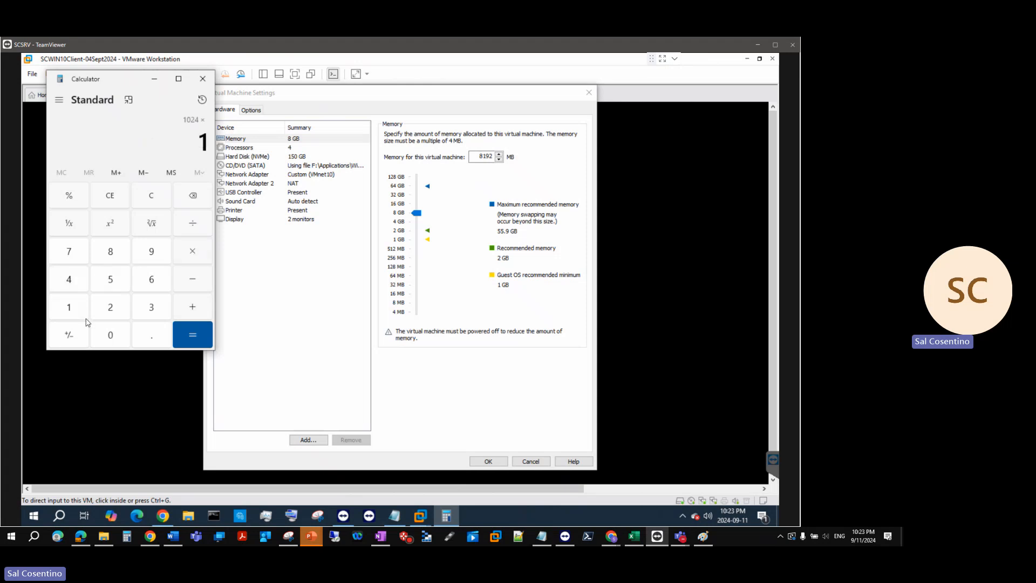
{"action": "left_click", "coordinate": [109, 337]}
{"action": "left_click", "coordinate": [192, 335]}
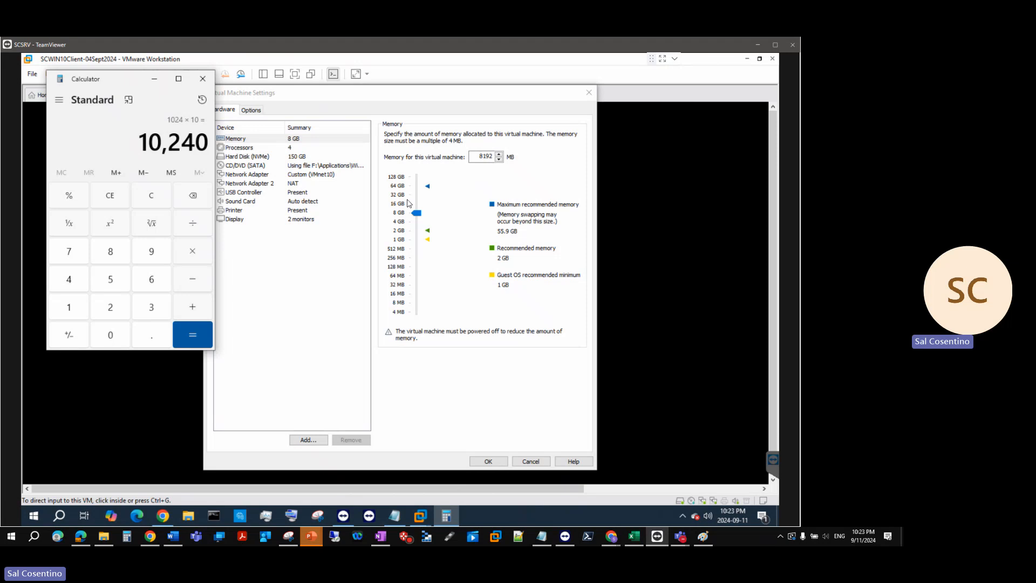
Step: Set the memory of the SCWIN10Client-04Sept2024 virtual machine to 10240 MB and apply the settings
{"action": "double_click", "coordinate": [485, 157]}
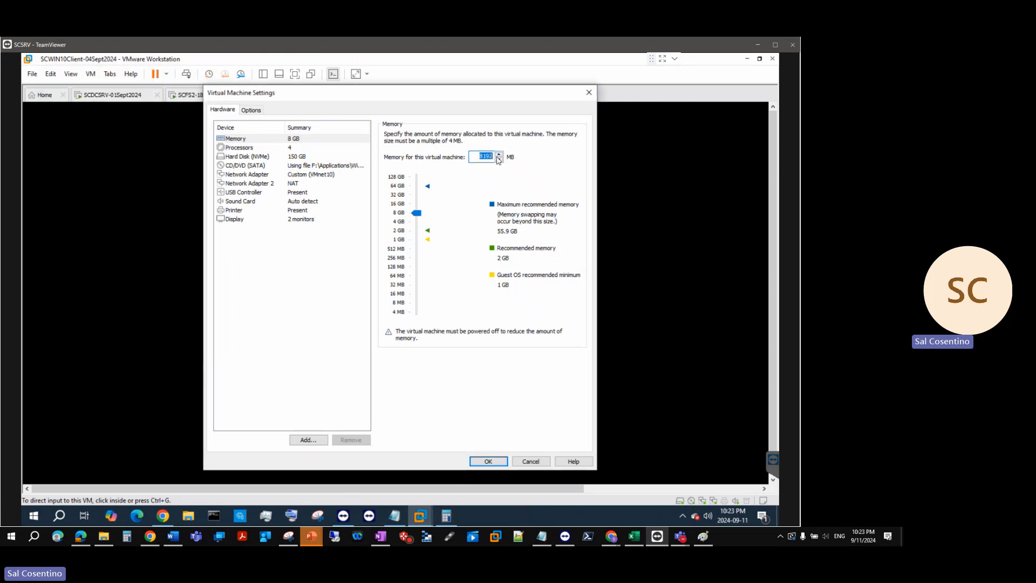
{"action": "left_click", "coordinate": [498, 159]}
{"action": "left_click", "coordinate": [498, 160]}
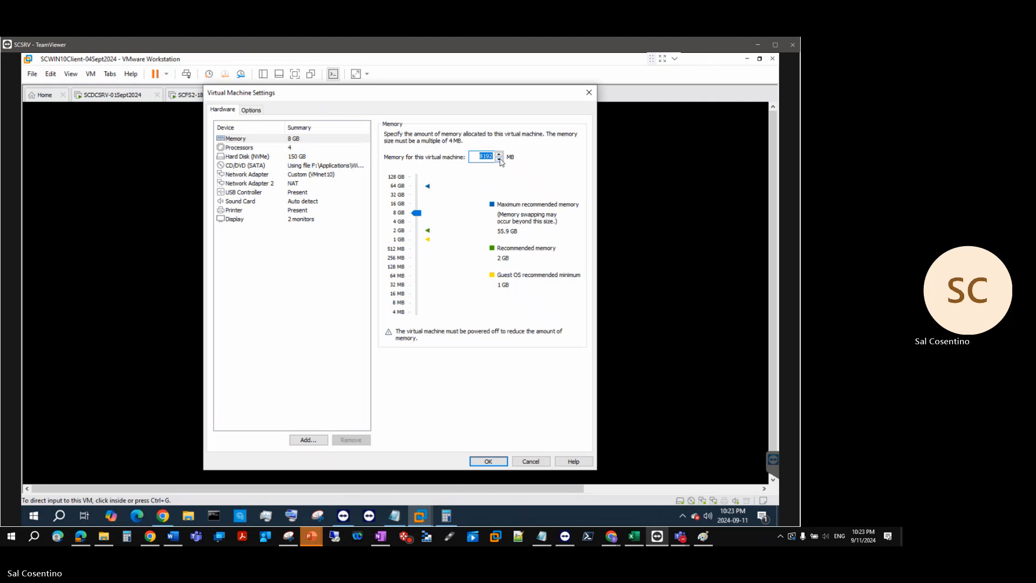
{"action": "type", "text": "10240"}
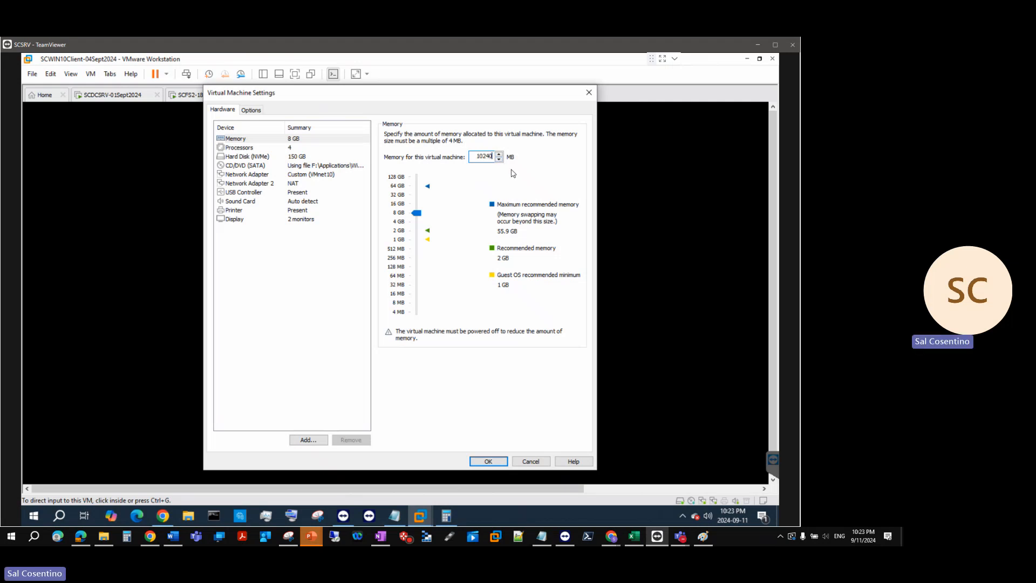
{"action": "left_click", "coordinate": [495, 462]}
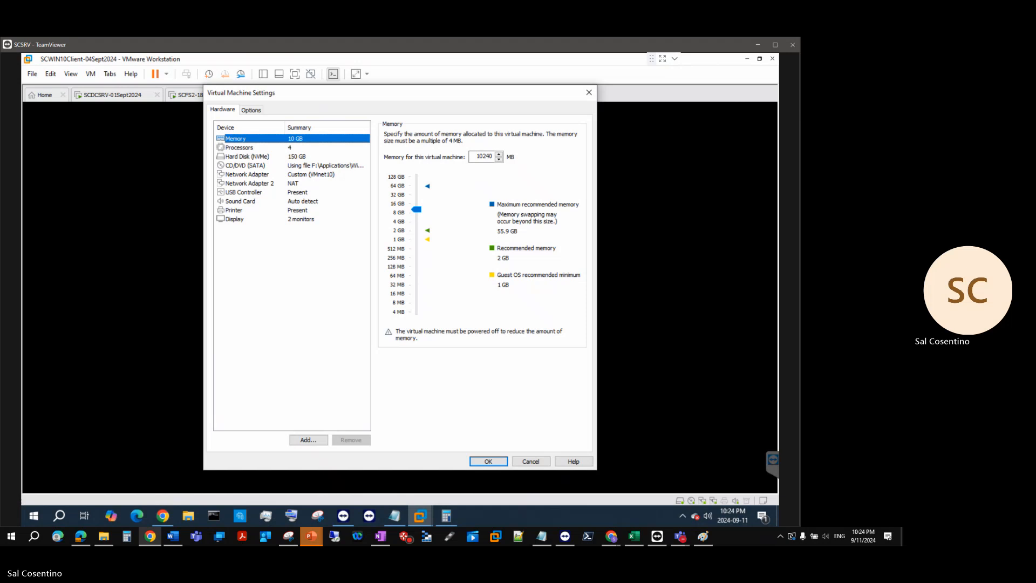
{"action": "left_click", "coordinate": [480, 460]}
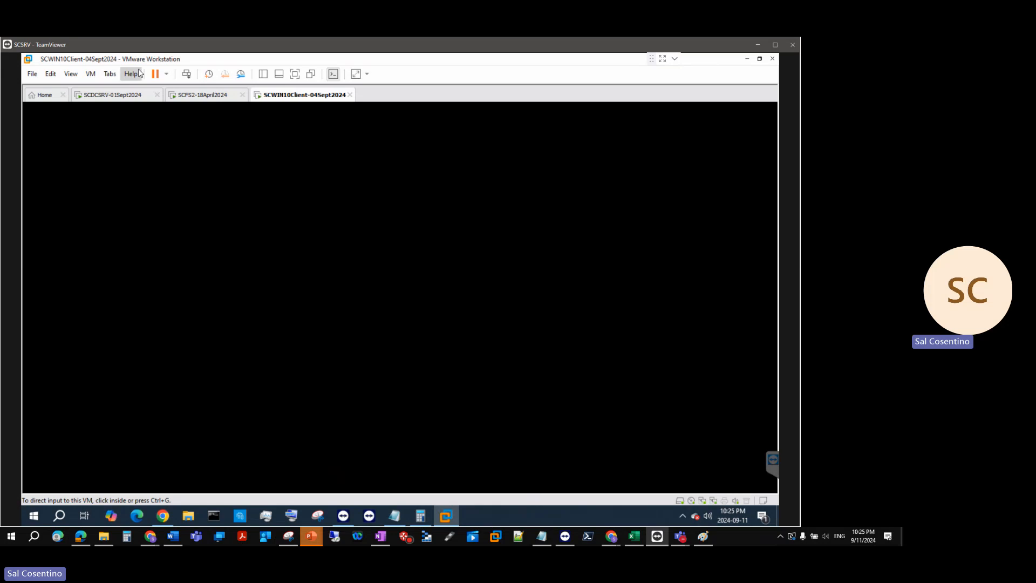
{"action": "left_click", "coordinate": [135, 97]}
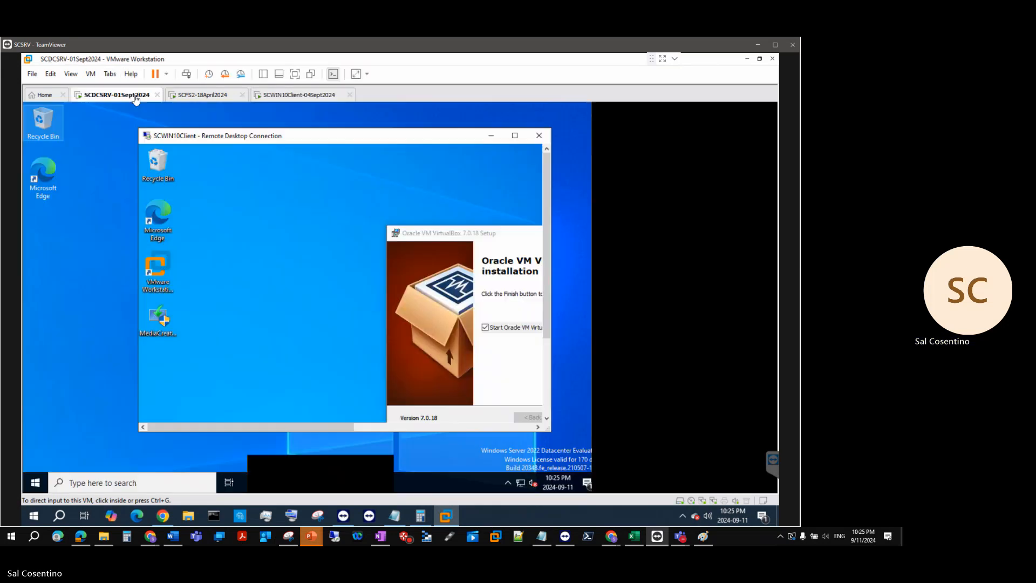
{"action": "left_click", "coordinate": [316, 95]}
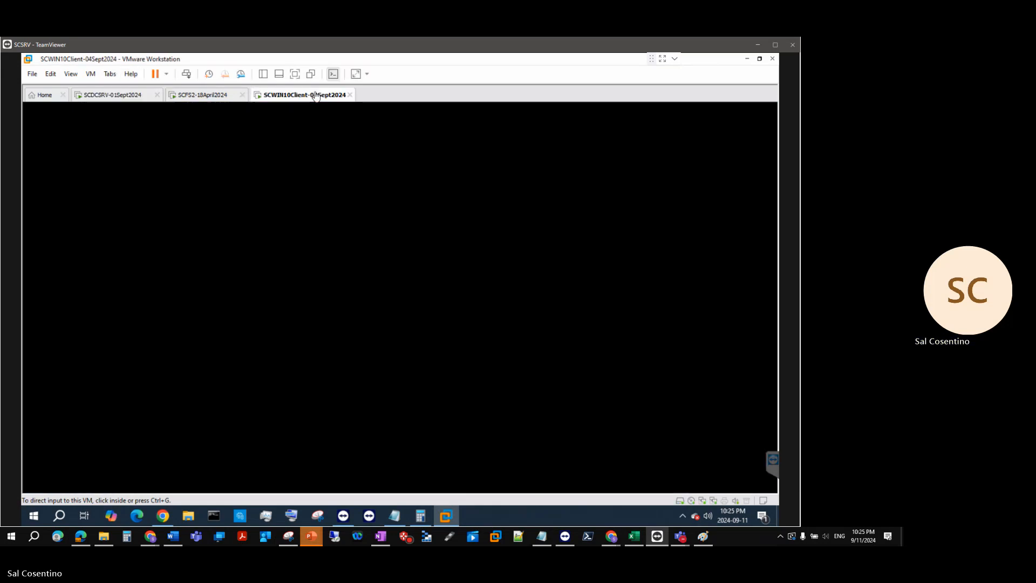
{"action": "left_click", "coordinate": [145, 97]}
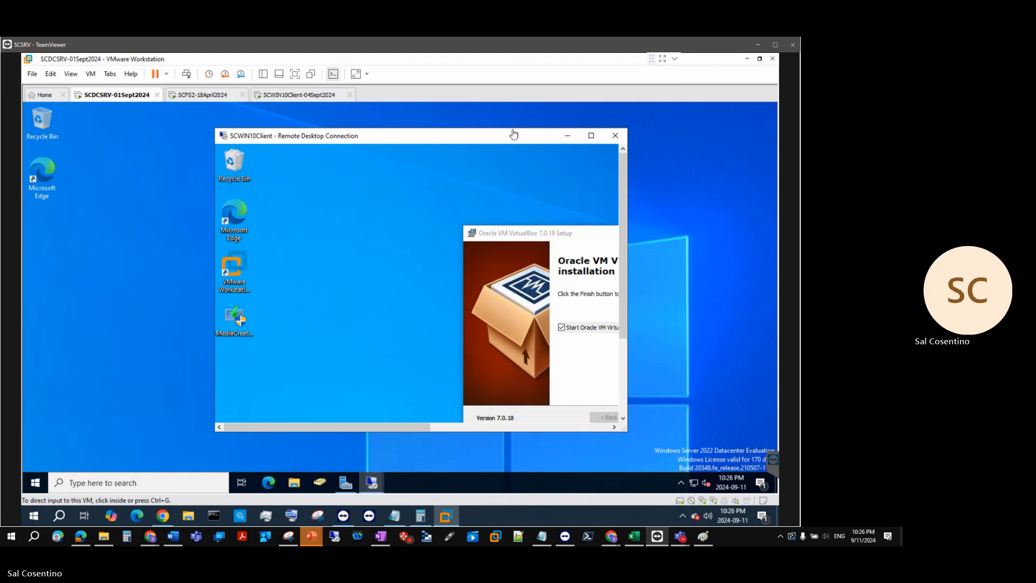
{"action": "left_click", "coordinate": [303, 95]}
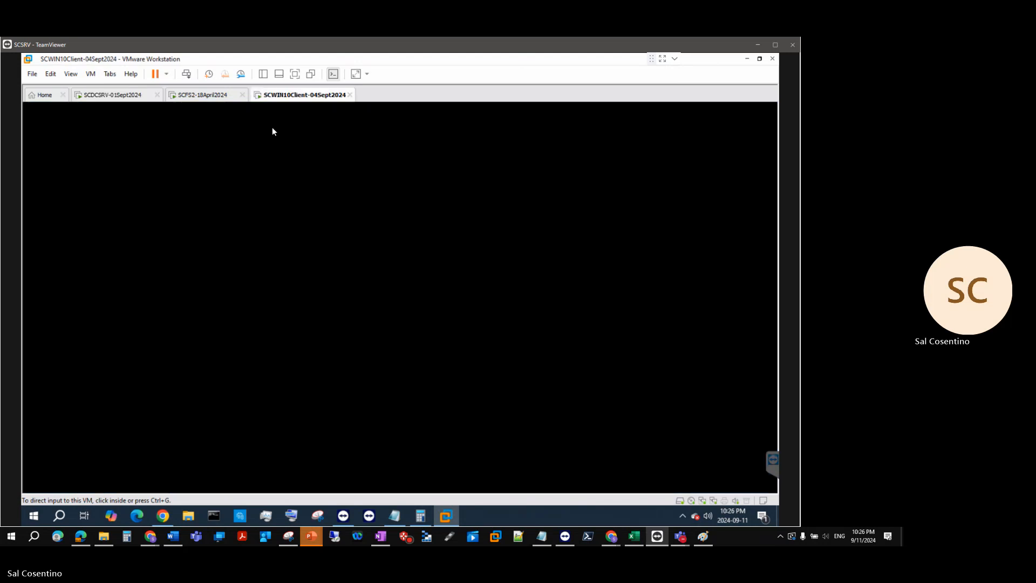
Step: Return to the SCWIN10Client remote session in full size and finish the VirtualBox setup without starting the program
{"action": "left_click", "coordinate": [114, 95]}
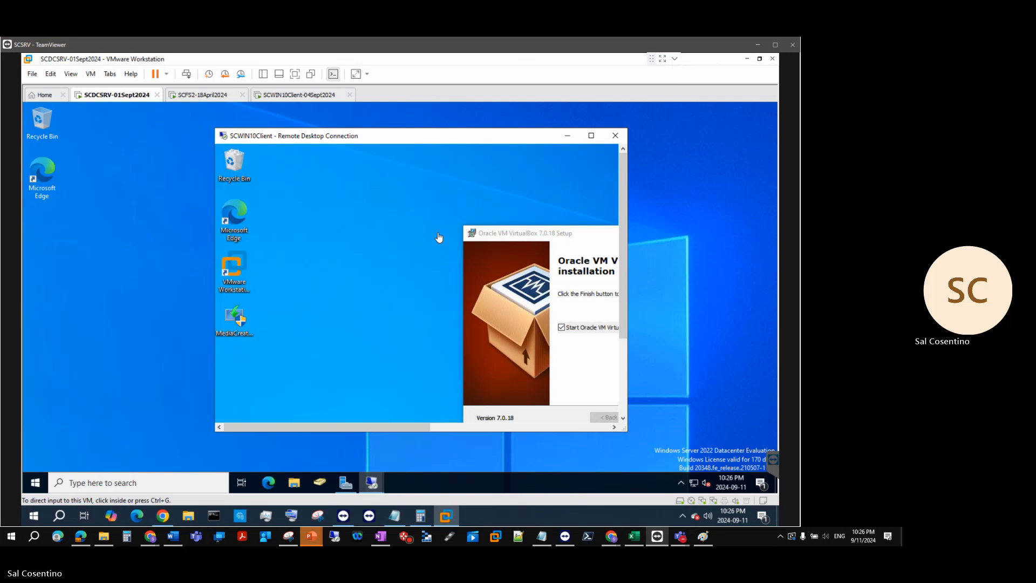
{"action": "left_click", "coordinate": [591, 135]}
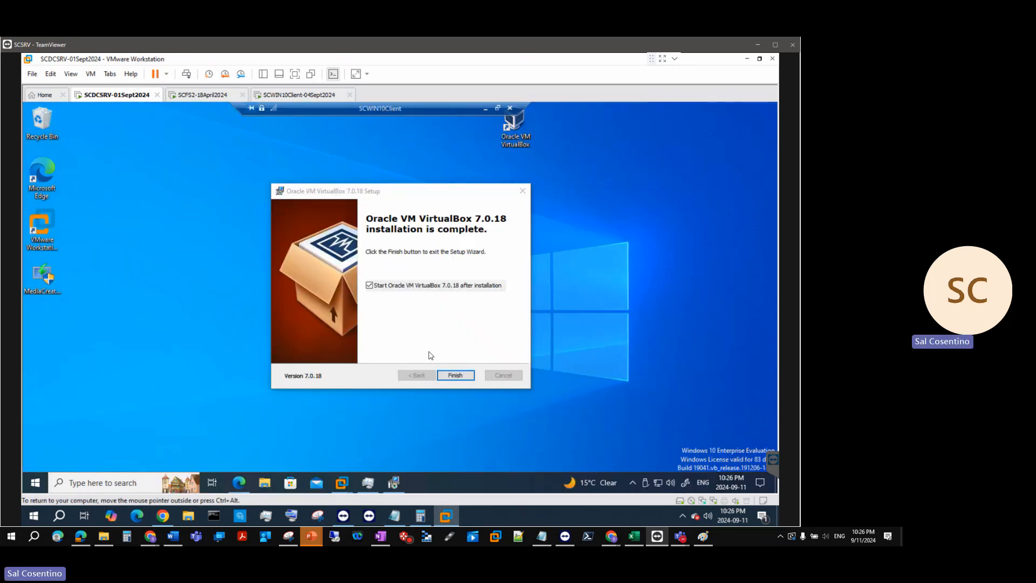
{"action": "left_click", "coordinate": [370, 288]}
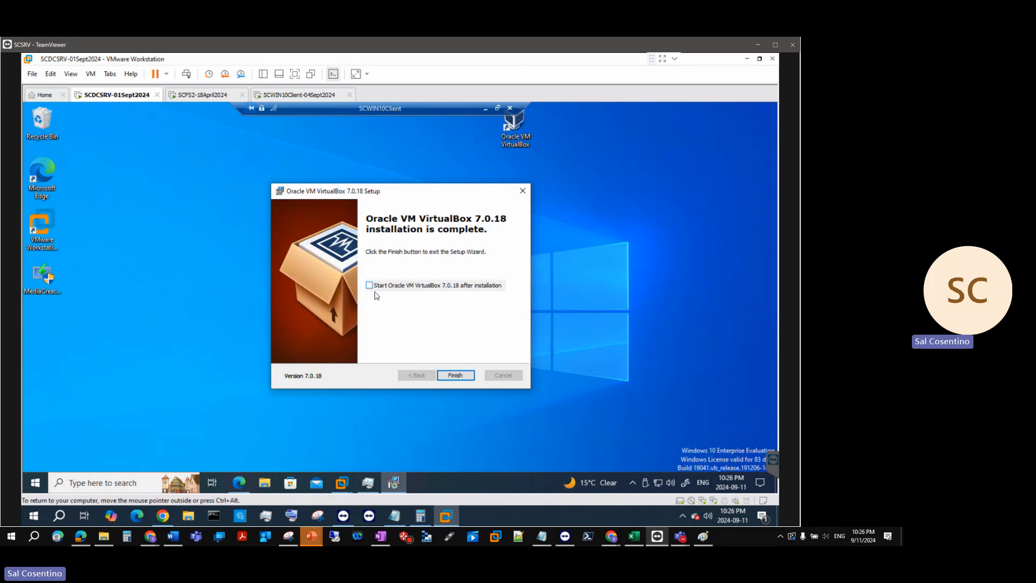
{"action": "left_click", "coordinate": [454, 376]}
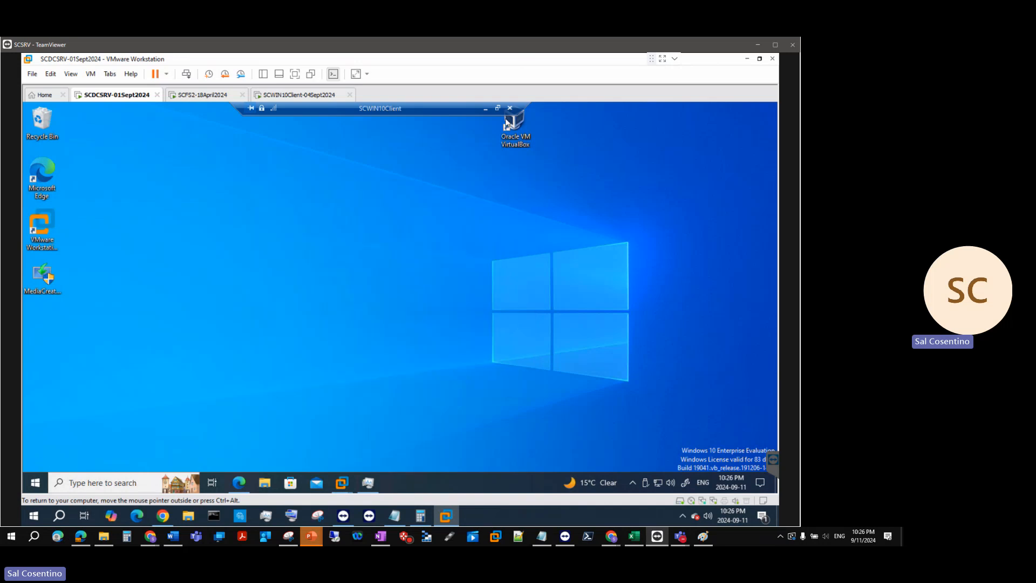
Step: Move the Oracle VM VirtualBox shortcut below the other desktop icons and launch VirtualBox to view its About information
{"action": "left_click_drag", "start_coordinate": [510, 146], "coordinate": [41, 327]}
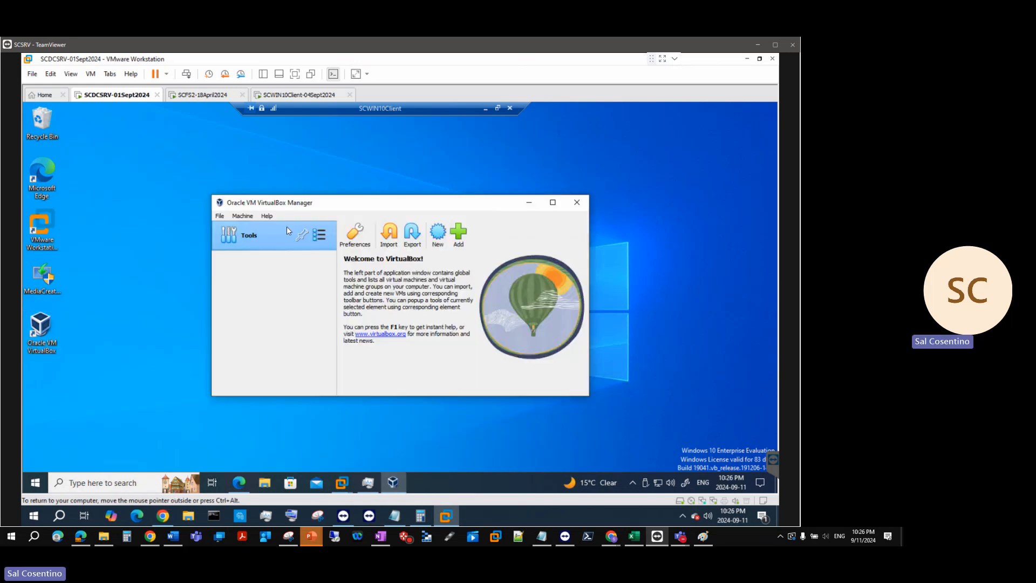
{"action": "left_click", "coordinate": [266, 216]}
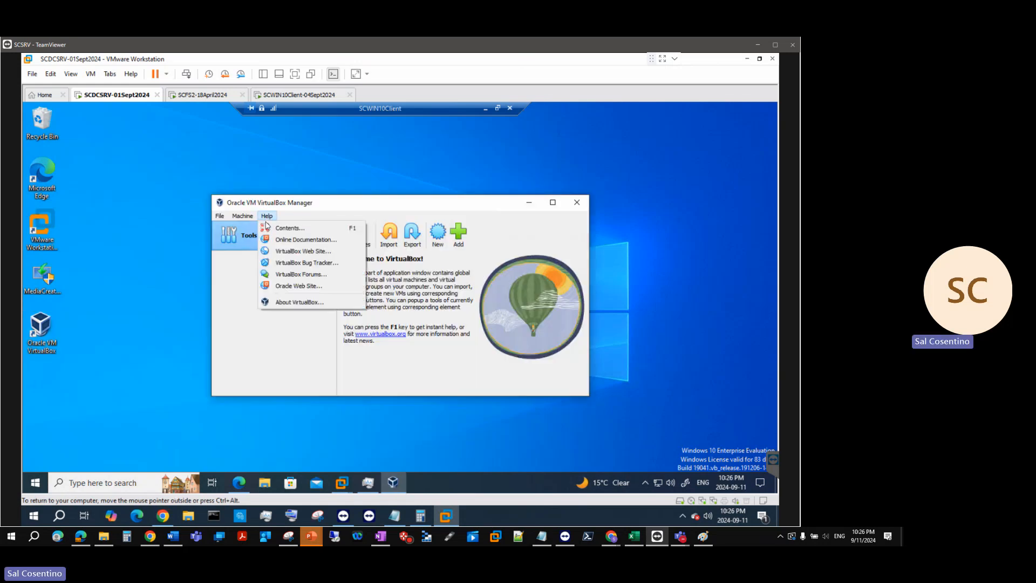
{"action": "left_click", "coordinate": [297, 301]}
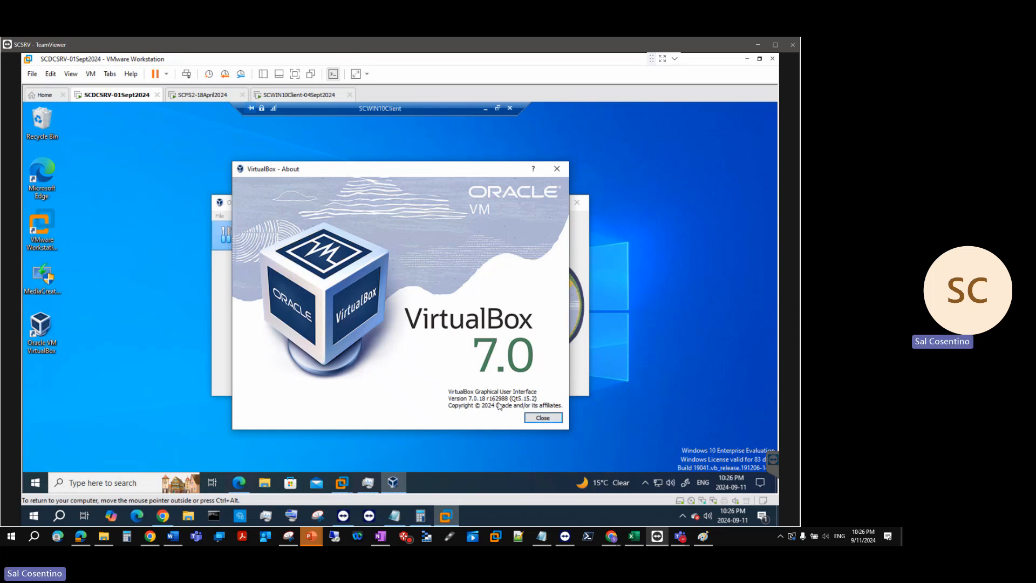
Step: Close the About information and start creating a new virtual machine in VirtualBox Manager
{"action": "left_click", "coordinate": [542, 418]}
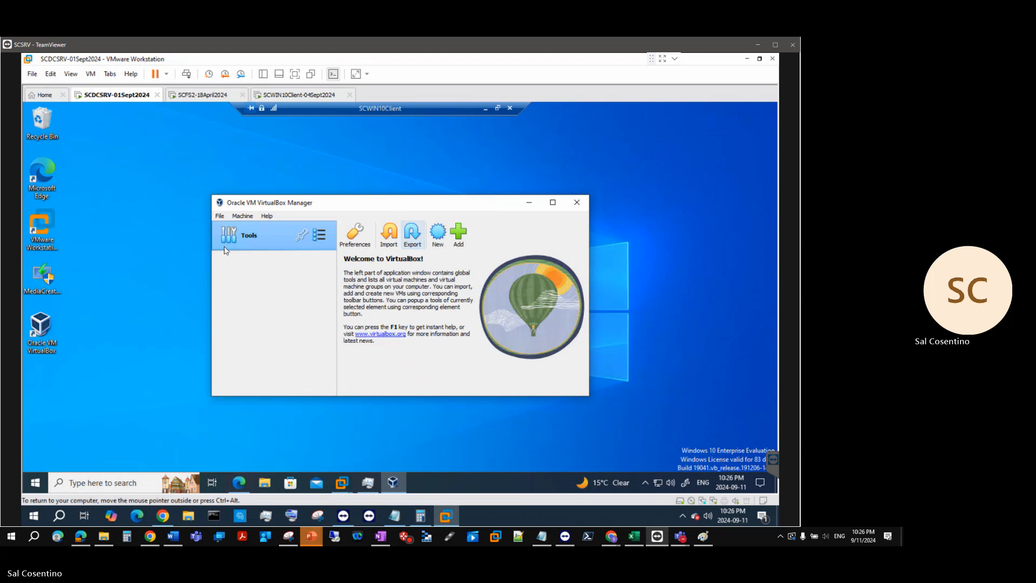
{"action": "left_click", "coordinate": [229, 215]}
{"action": "mouse_move", "coordinate": [242, 217]}
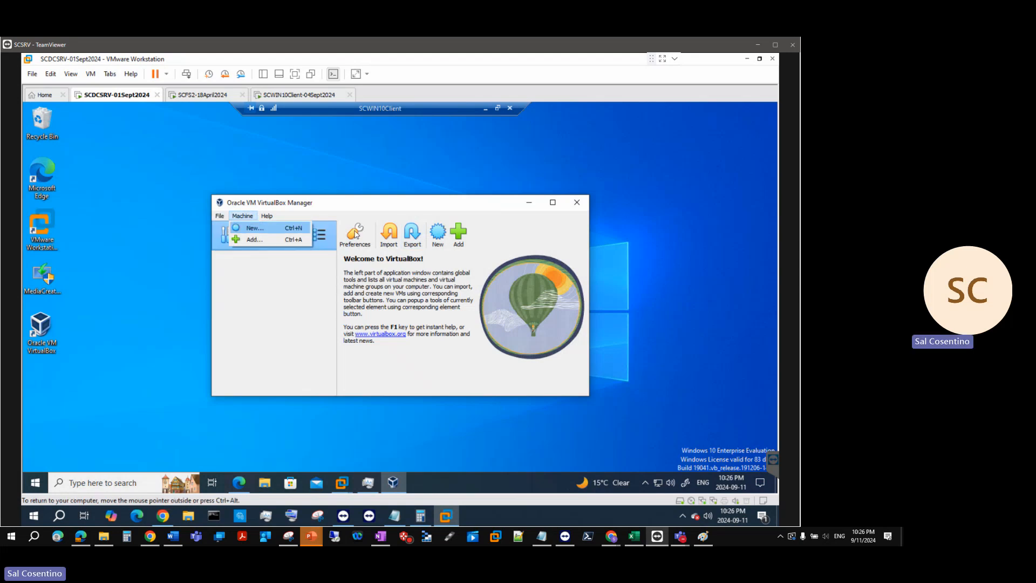
{"action": "left_click", "coordinate": [436, 236]}
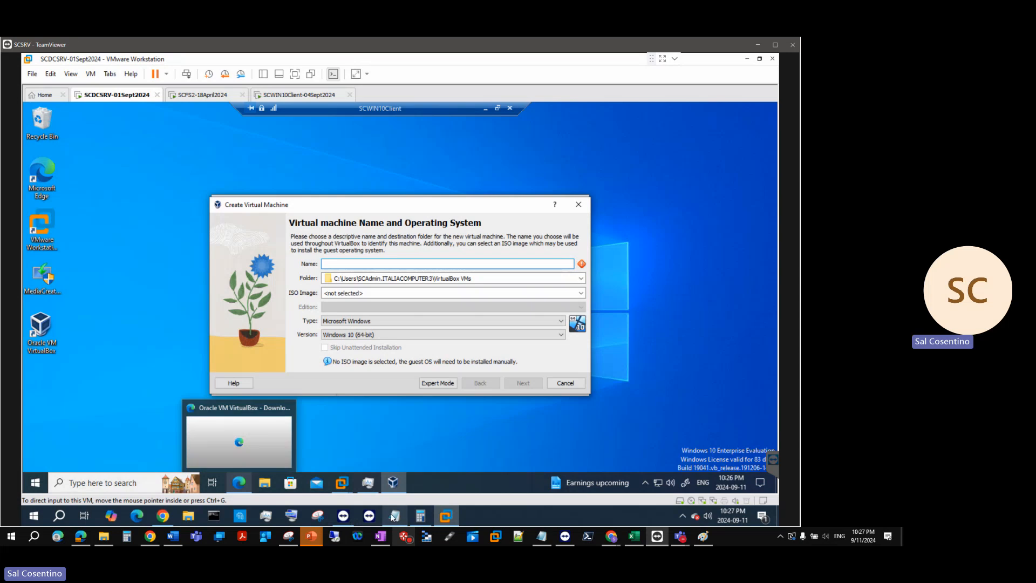
Step: Switch to the Paint architecture diagram and add the text COMPANYNAMEVM-001 below the green Windows 10 OS box
{"action": "mouse_move", "coordinate": [392, 518]}
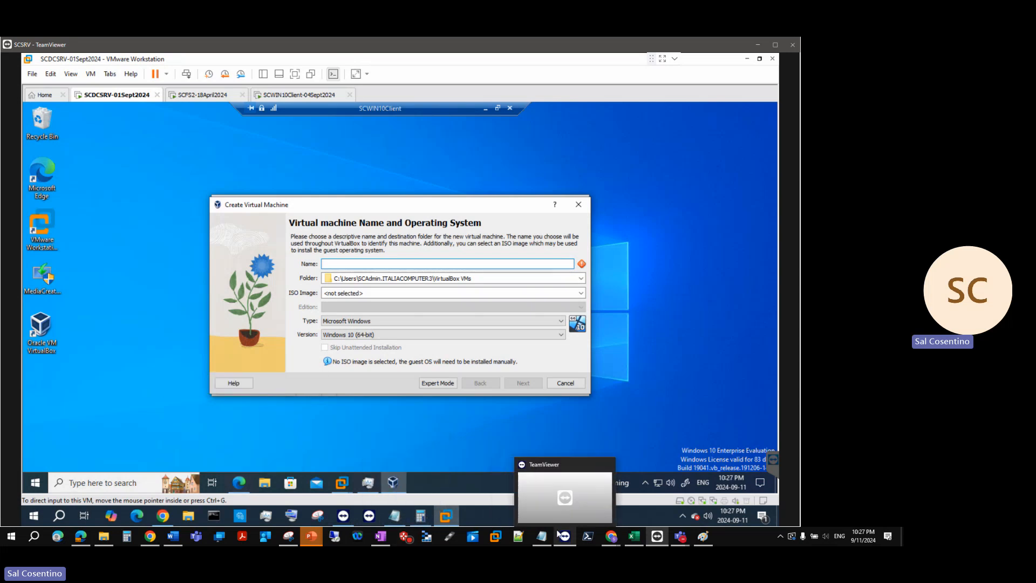
{"action": "left_click", "coordinate": [709, 535]}
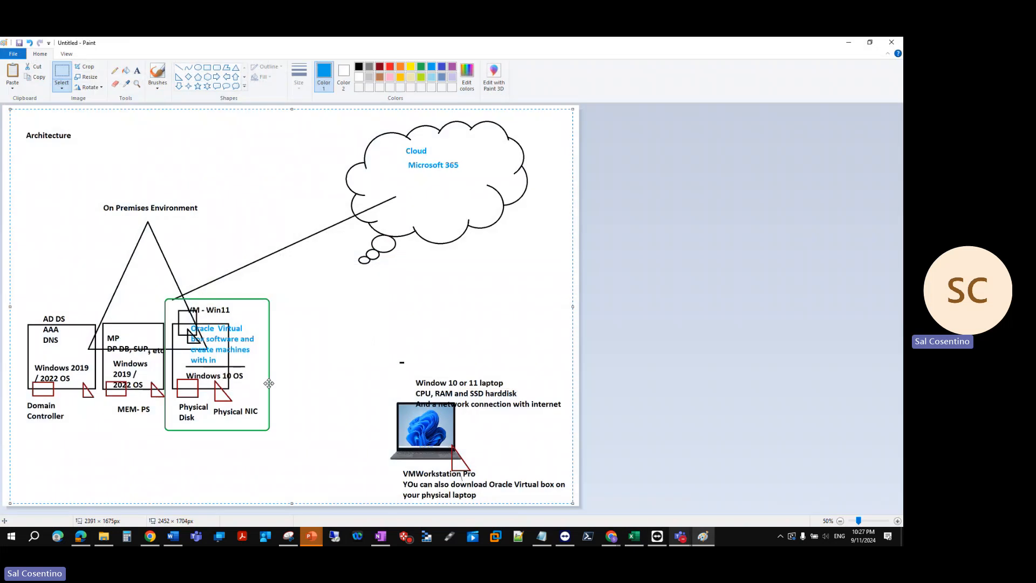
{"action": "left_click", "coordinate": [135, 71]}
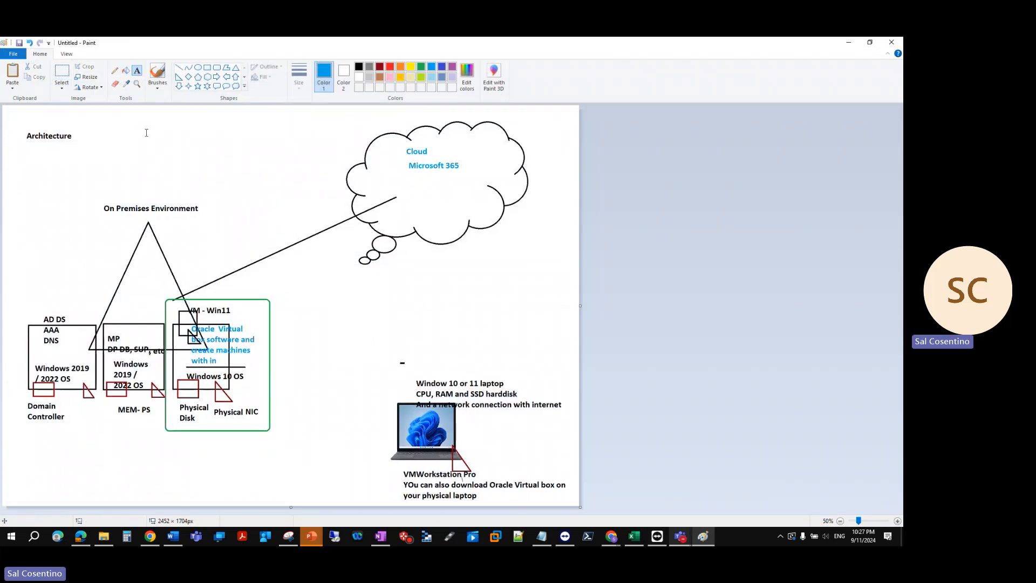
{"action": "left_click", "coordinate": [233, 443]}
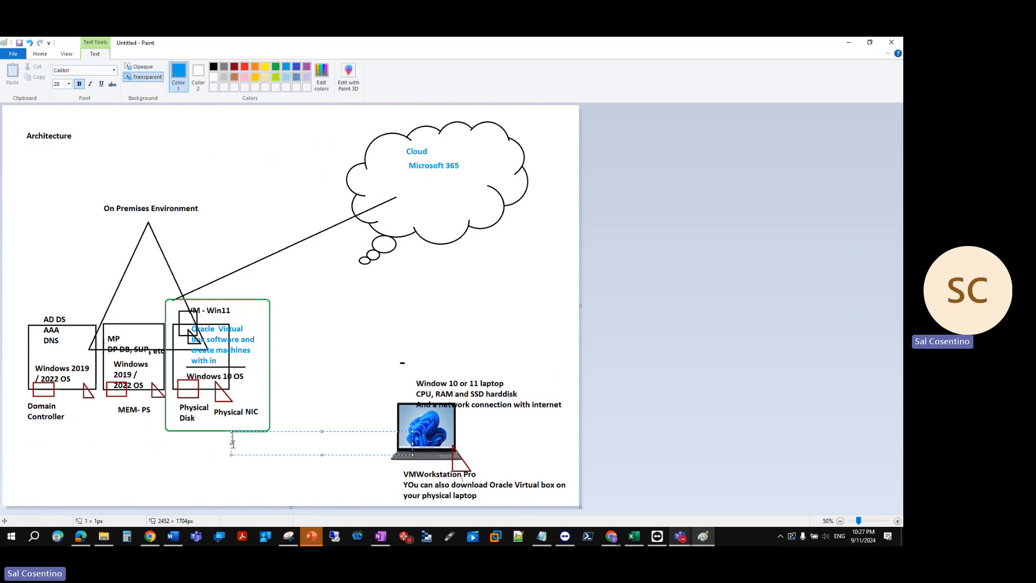
{"action": "type", "text": "COMPANYNAMEVM-001"}
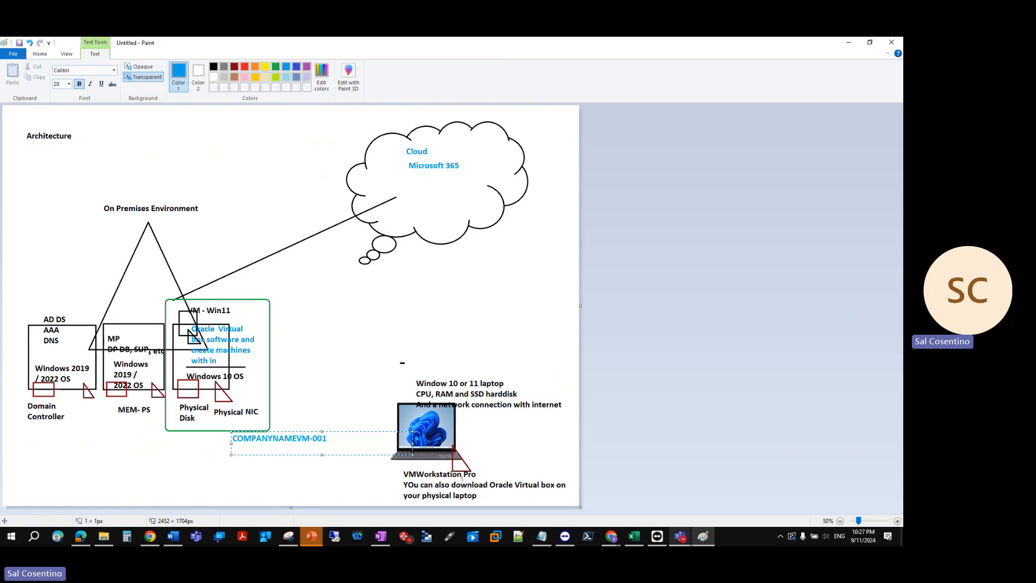
Step: Add two more example machine names below the first in the text box: FIRSTLASTNAMEVM01 and EURVM001
{"action": "key", "text": "ctrl+a"}
{"action": "key", "text": "Return"}
{"action": "type", "text": "S"}
{"action": "key", "text": "BackSpace"}
{"action": "type", "text": "FIRSTLASTNAMEVM01"}
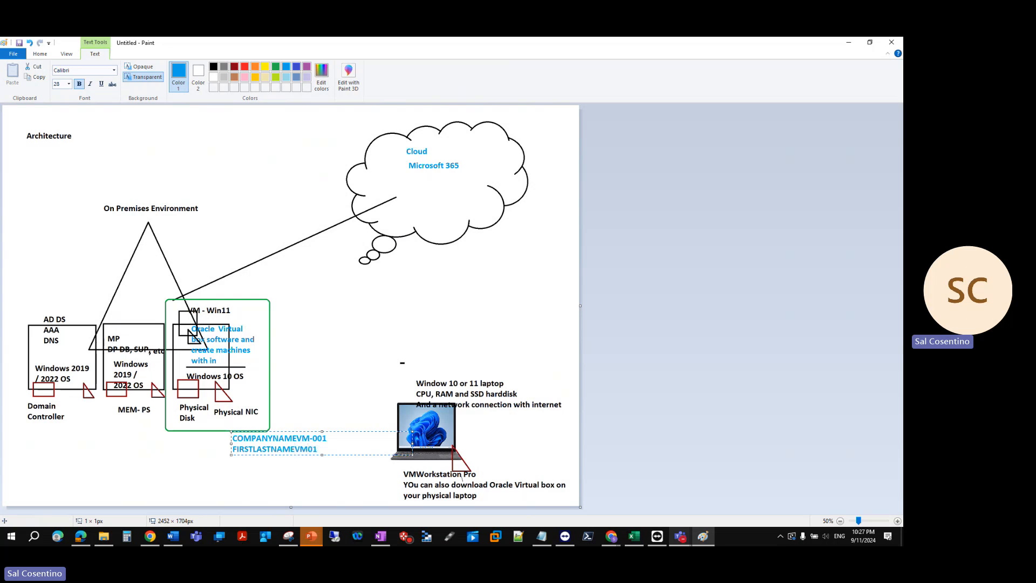
{"action": "key", "text": "Return"}
{"action": "type", "text": "EURVM001"}
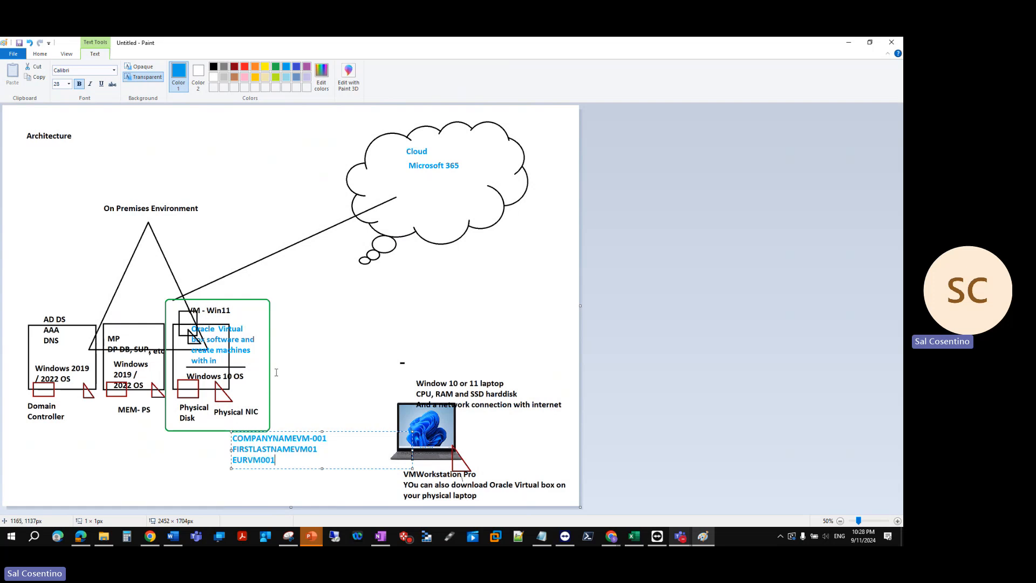
Step: Recolor all the example machine names in the text box to black
{"action": "key", "text": "ctrl+a"}
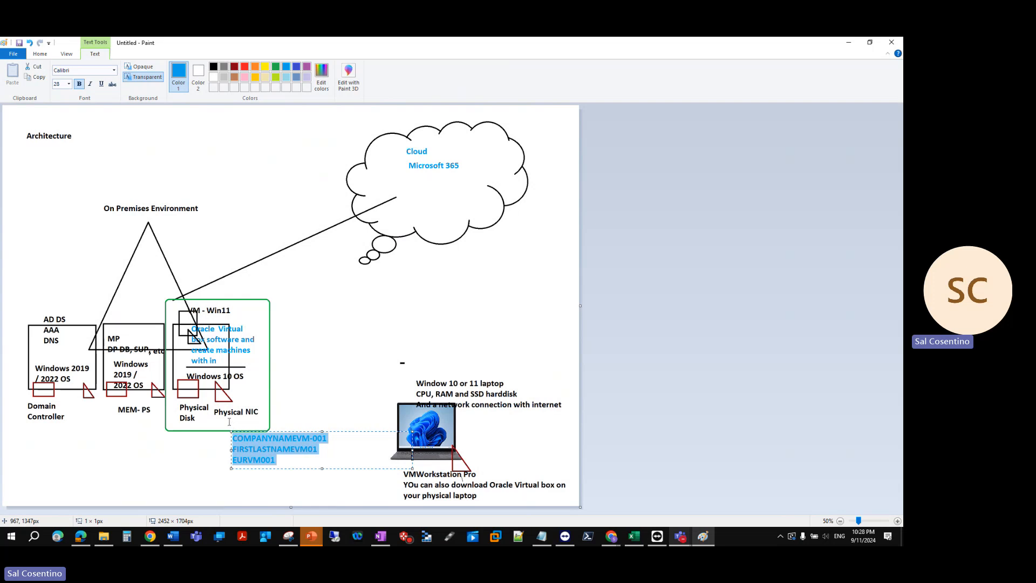
{"action": "left_click", "coordinate": [213, 67]}
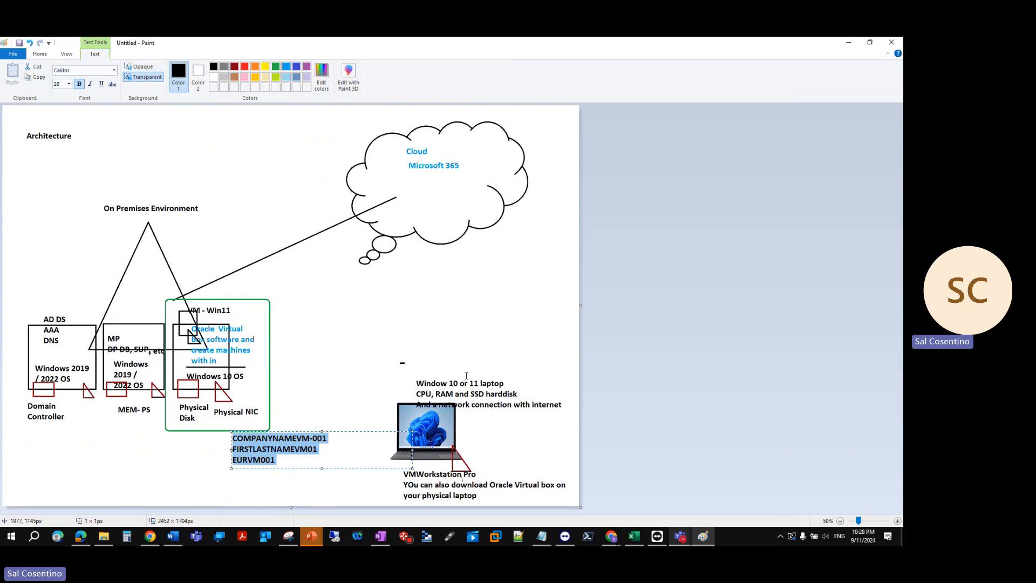
{"action": "left_click", "coordinate": [324, 465]}
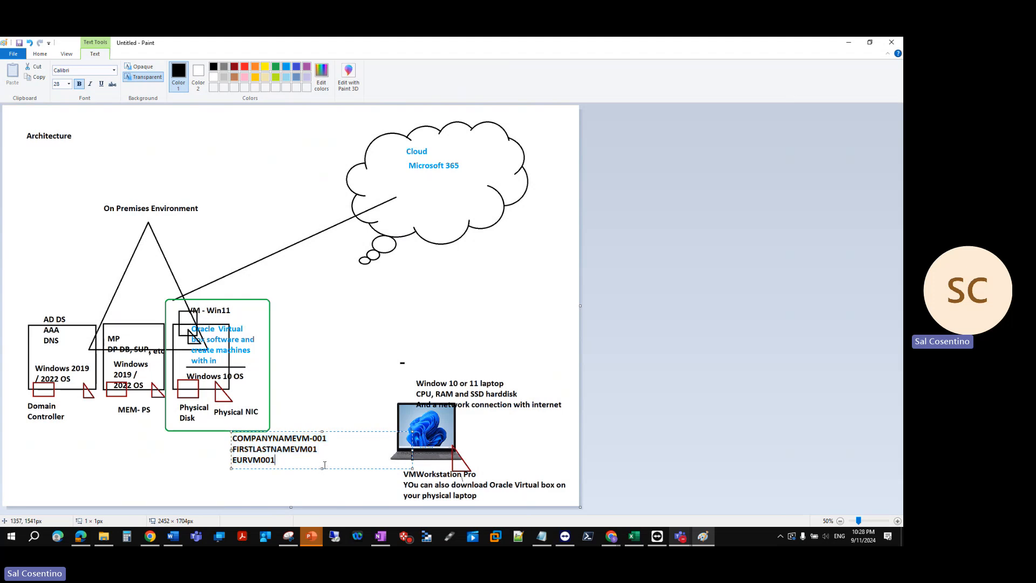
Step: Add WIN11VM001 as a fourth line below EURVM001 in the text box
{"action": "key", "text": "Return"}
{"action": "type", "text": "WIn11"}
{"action": "left_click_drag", "start_coordinate": [261, 471], "coordinate": [242, 471]}
{"action": "type", "text": "IN11VM"}
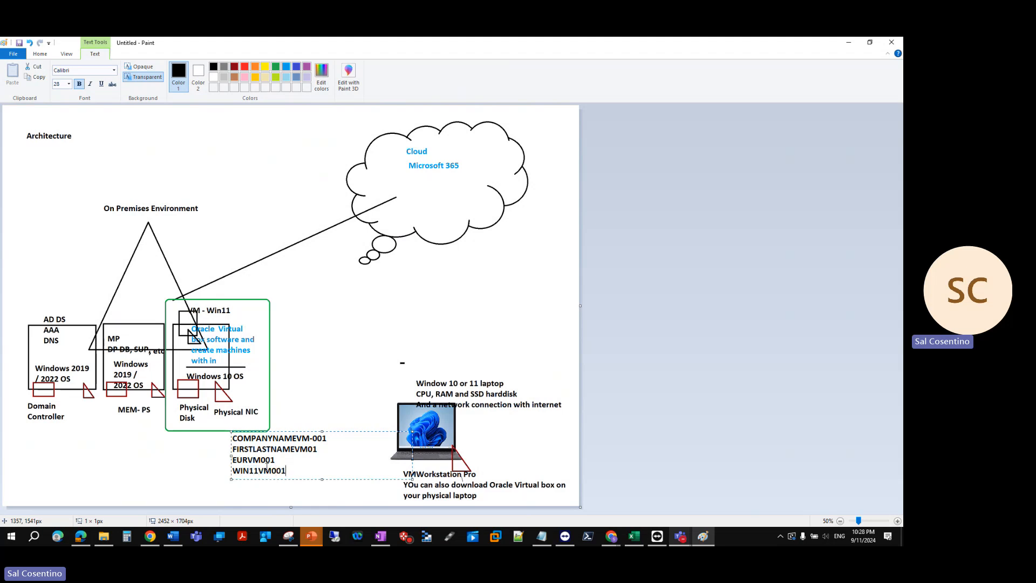
Step: Move the WIN11VM001 line out of the name list into a new text box beside the VM - Win11 label
{"action": "left_click_drag", "start_coordinate": [293, 472], "coordinate": [227, 472]}
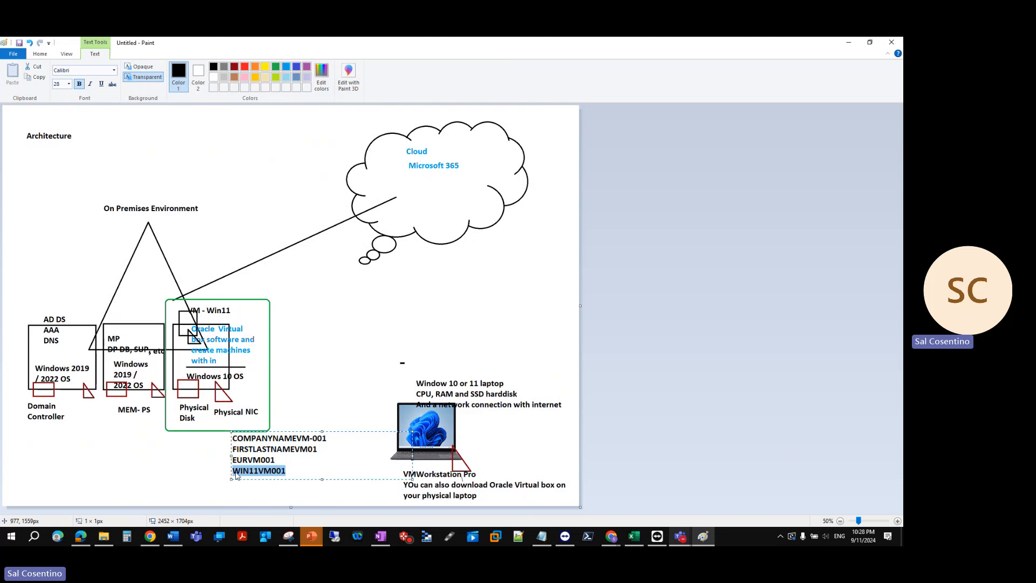
{"action": "key", "text": "ctrl+x"}
{"action": "left_click", "coordinate": [241, 313]}
{"action": "left_click", "coordinate": [241, 313]}
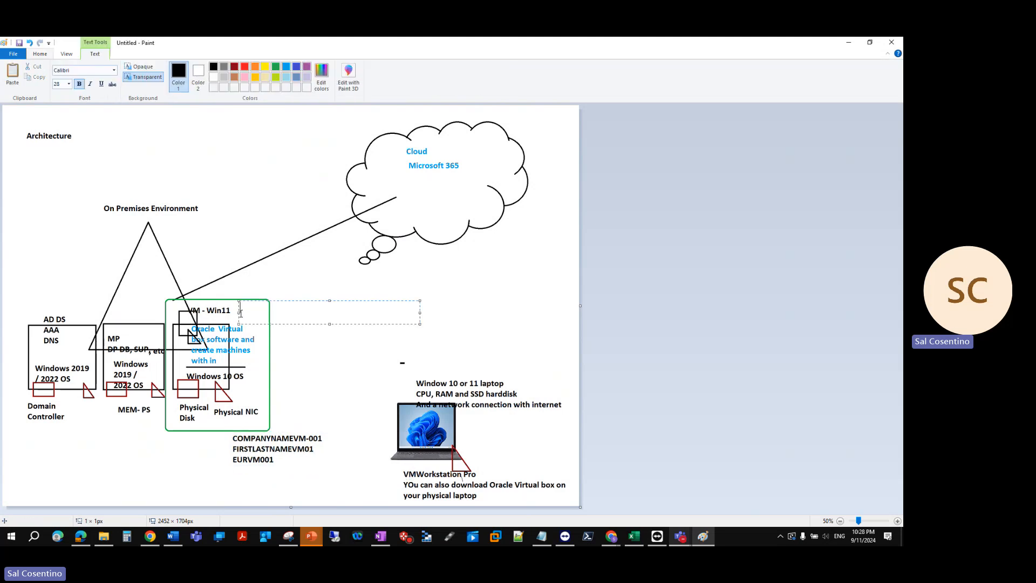
{"action": "left_click", "coordinate": [286, 67]}
{"action": "key", "text": "ctrl+v"}
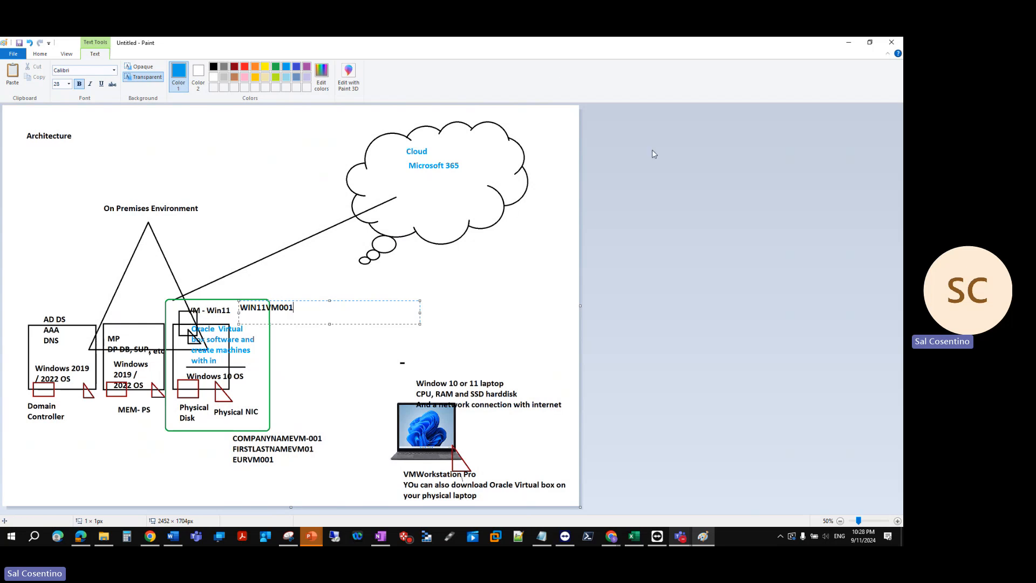
Step: Return to the Create Virtual Machine wizard and name the machine WIN11VM001
{"action": "left_click", "coordinate": [857, 43]}
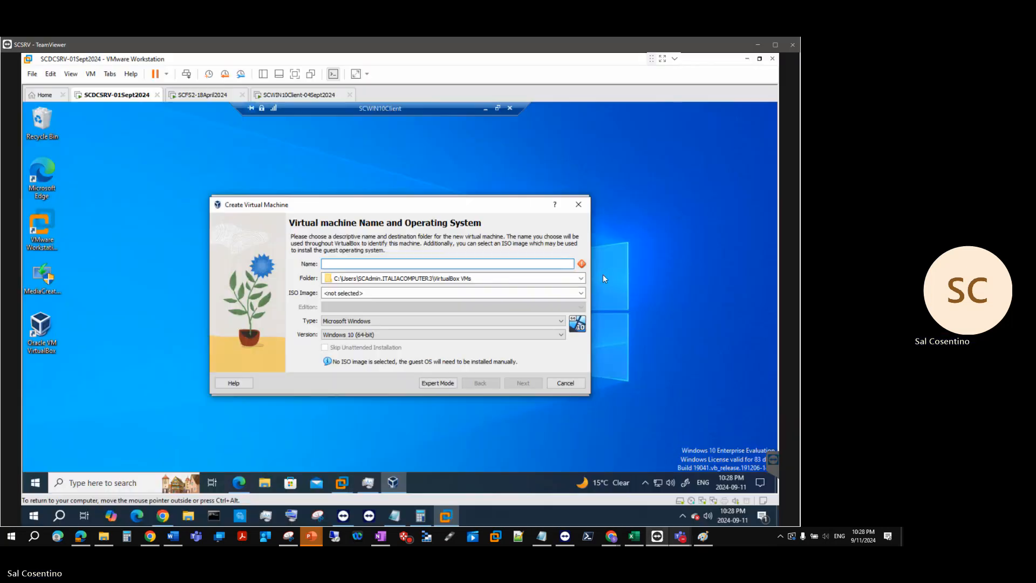
{"action": "left_click", "coordinate": [444, 264]}
{"action": "key", "text": "ctrl+v"}
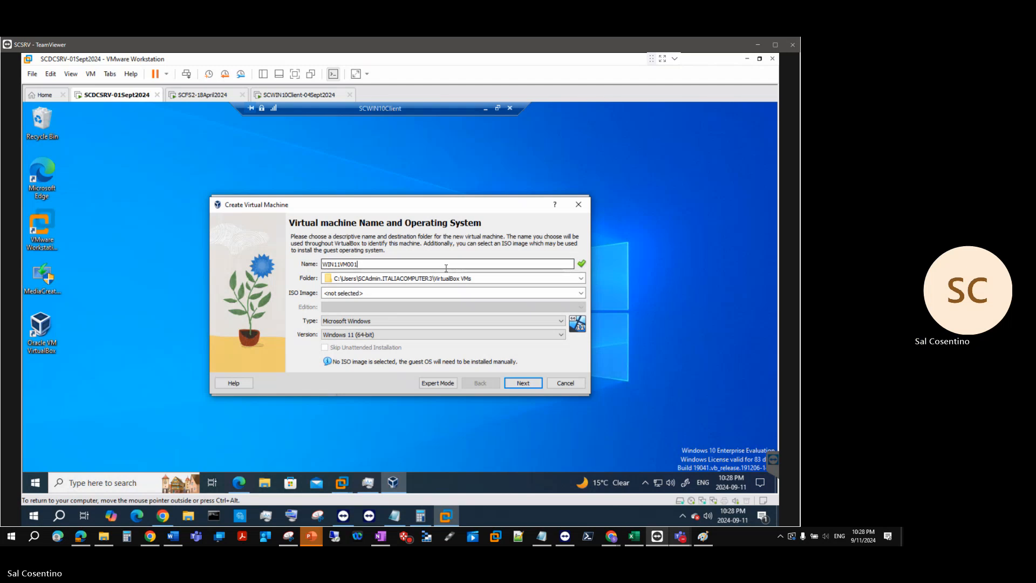
Step: Browse for a different machine folder and open My Virtual machines inside Documents
{"action": "left_click", "coordinate": [579, 279]}
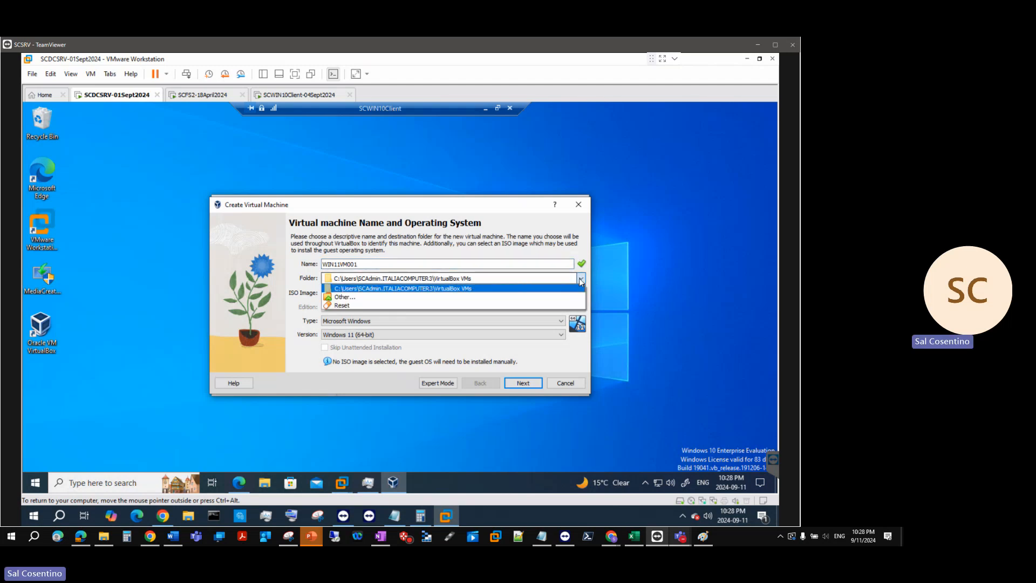
{"action": "left_click", "coordinate": [354, 297]}
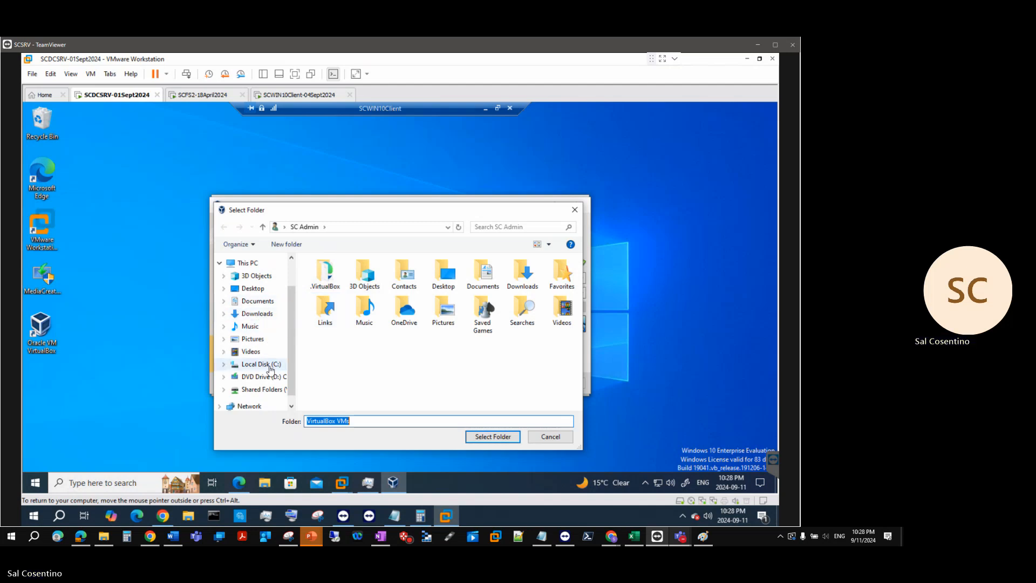
{"action": "left_click", "coordinate": [264, 306]}
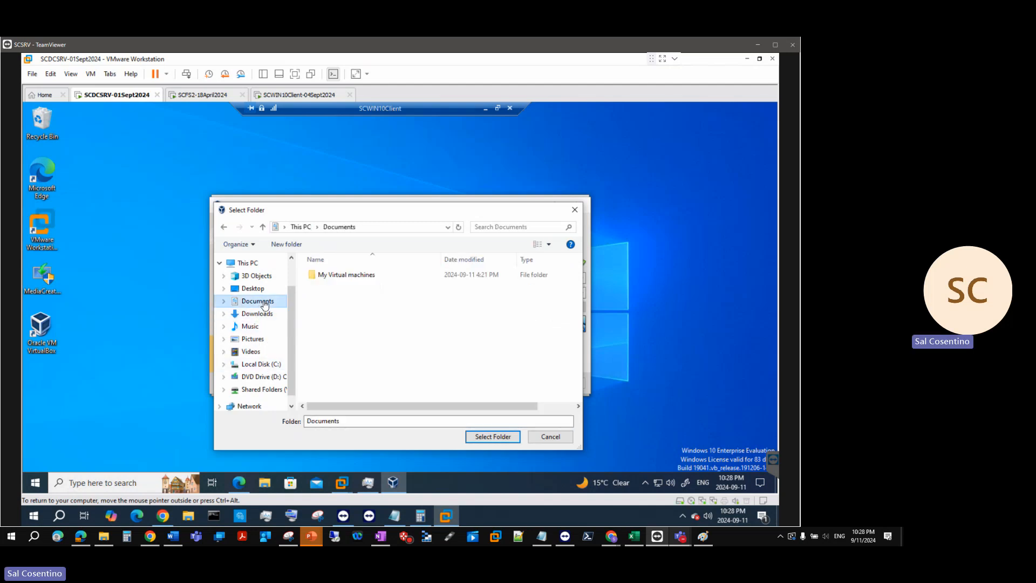
{"action": "double_click", "coordinate": [356, 275]}
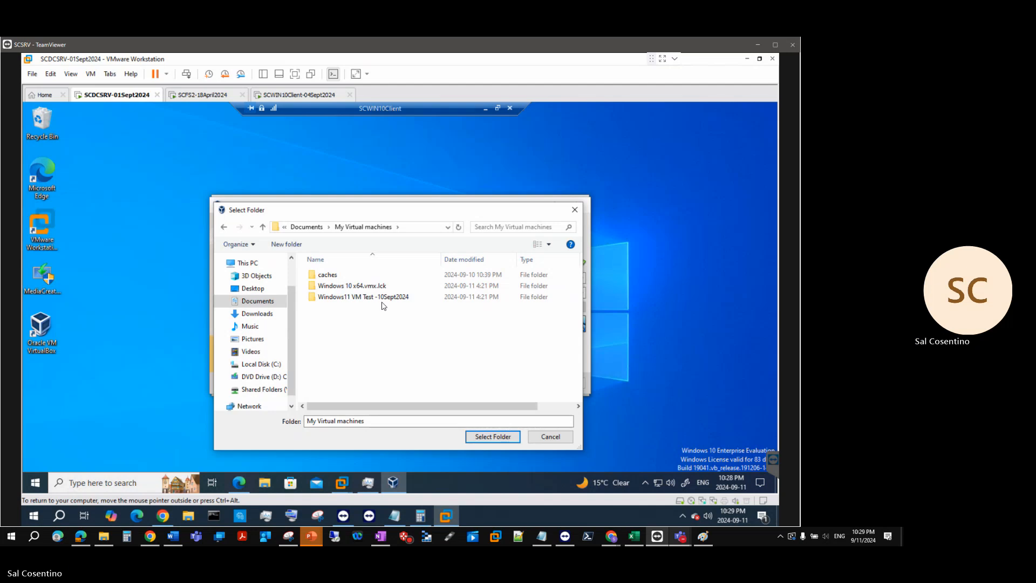
{"action": "left_click_drag", "start_coordinate": [404, 209], "coordinate": [523, 225]}
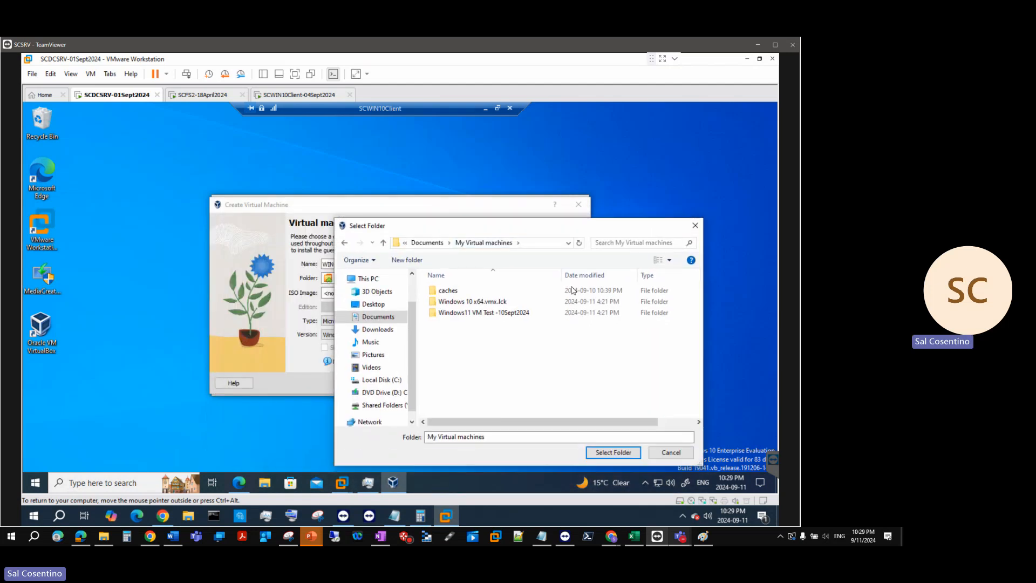
Step: Create a folder named WIN11VM001-oracle in My Virtual machines and choose it as the machine's destination folder
{"action": "left_click", "coordinate": [425, 261]}
{"action": "type", "text": "WIn11"}
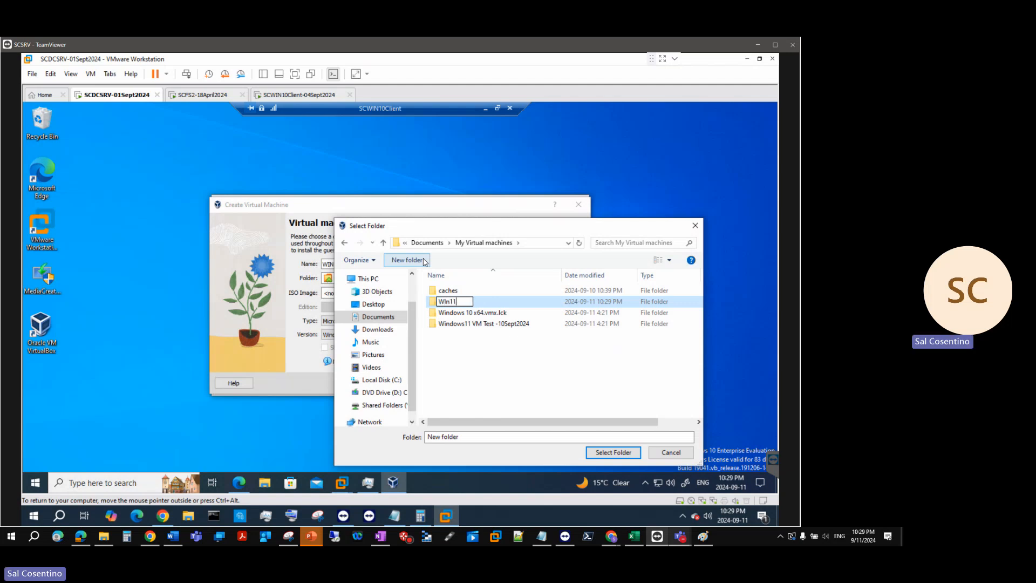
{"action": "key", "text": "BackSpace"}
{"action": "key", "text": "BackSpace"}
{"action": "type", "text": "N"}
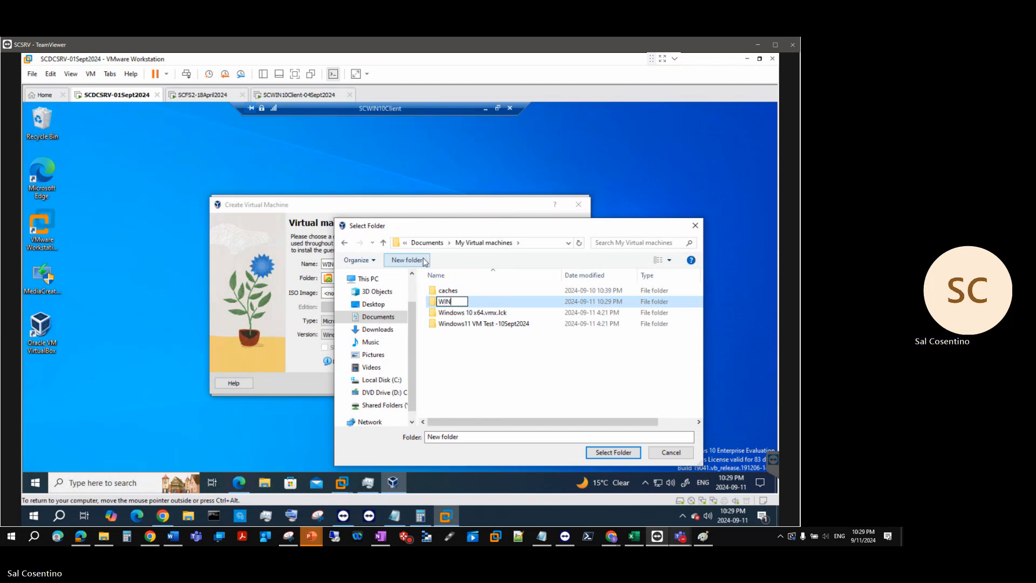
{"action": "type", "text": "11VM"}
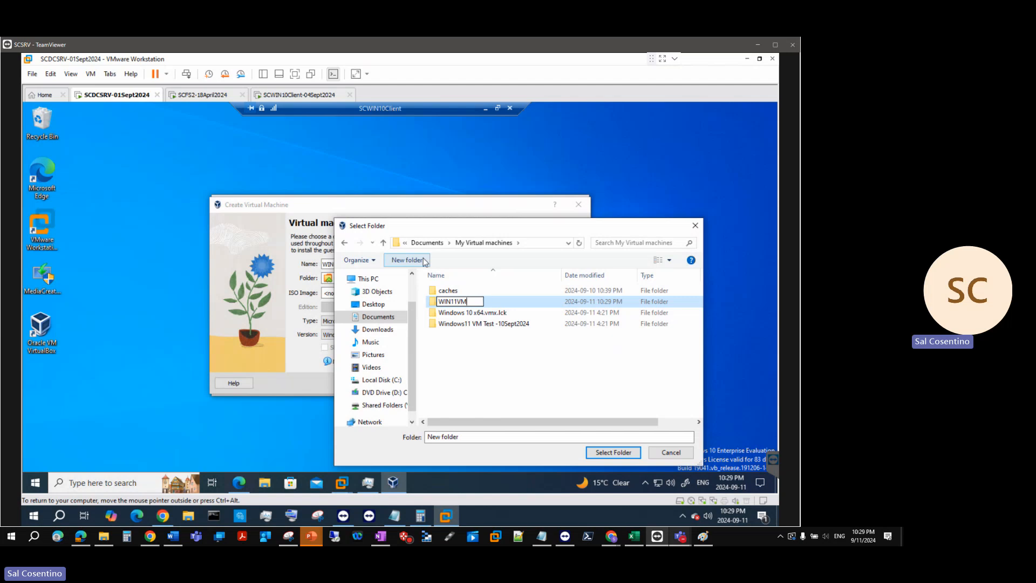
{"action": "type", "text": "001-oracle)"}
{"action": "key", "text": "BackSpace"}
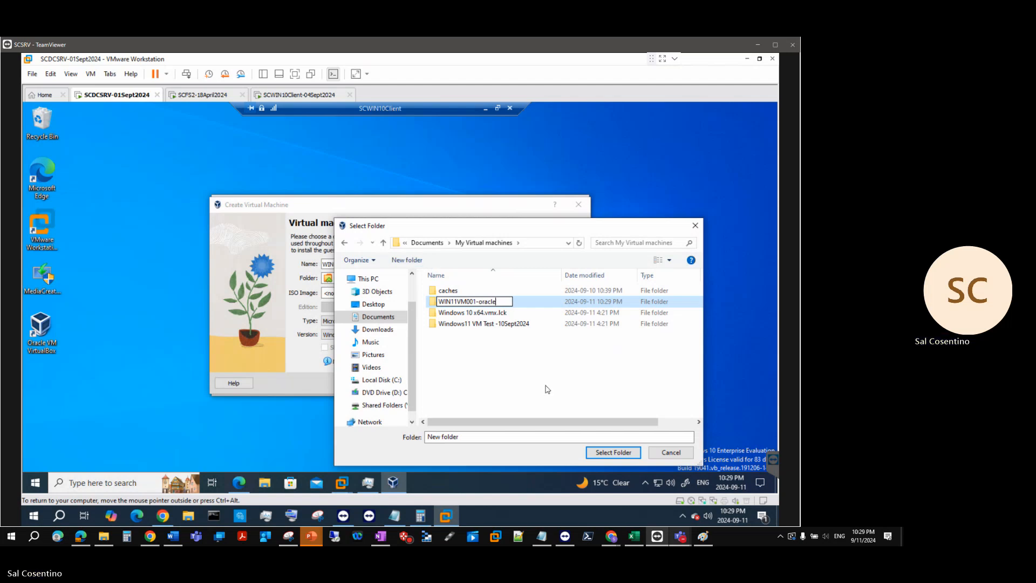
{"action": "left_click", "coordinate": [588, 393]}
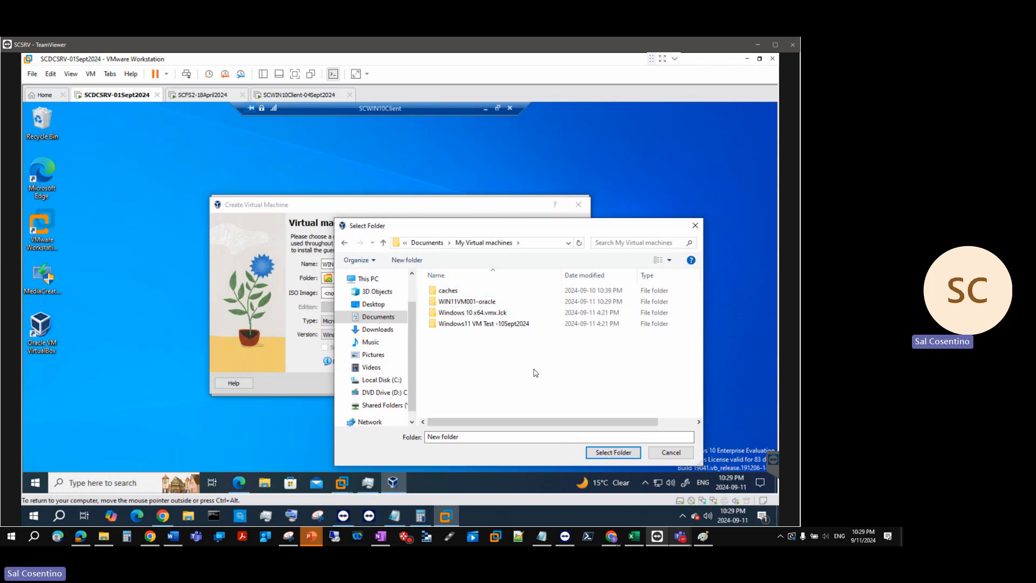
{"action": "left_click", "coordinate": [478, 303]}
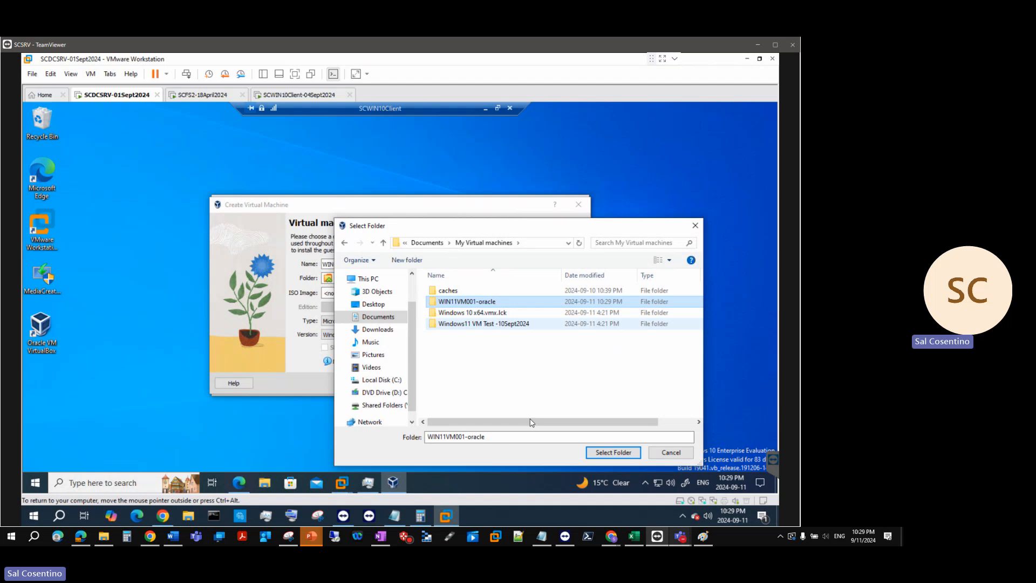
{"action": "left_click", "coordinate": [613, 452]}
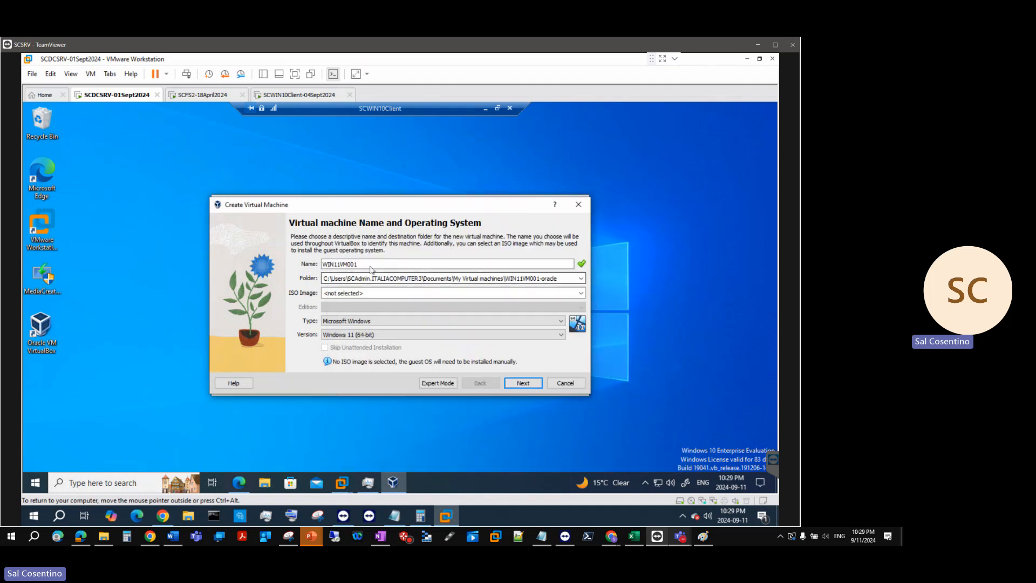
Step: Choose the Windows 11 23H2 ISO in Downloads as the machine's ISO image and continue to the Hardware page
{"action": "left_click", "coordinate": [389, 293]}
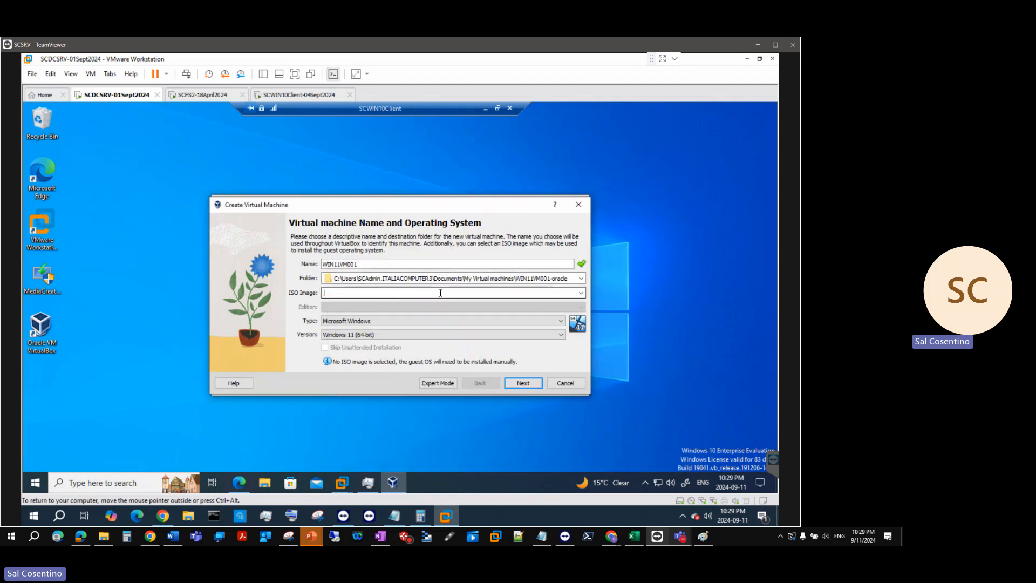
{"action": "left_click", "coordinate": [581, 294]}
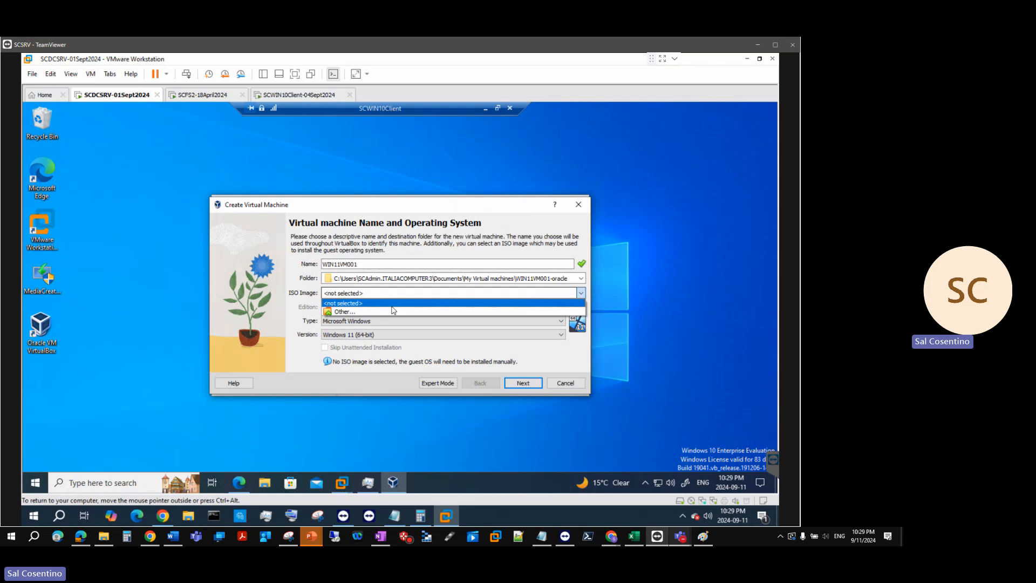
{"action": "left_click", "coordinate": [353, 312]}
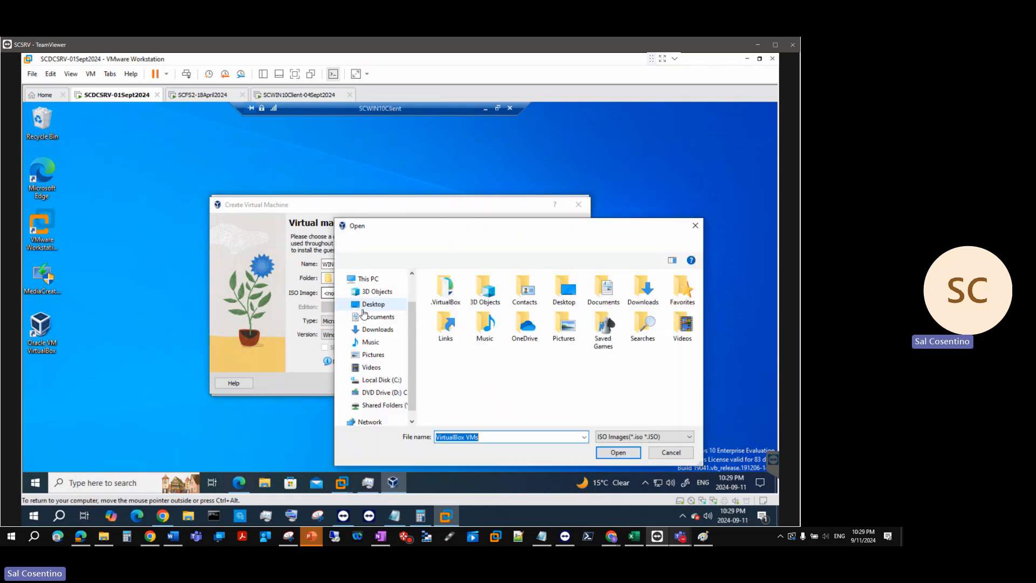
{"action": "left_click", "coordinate": [377, 329]}
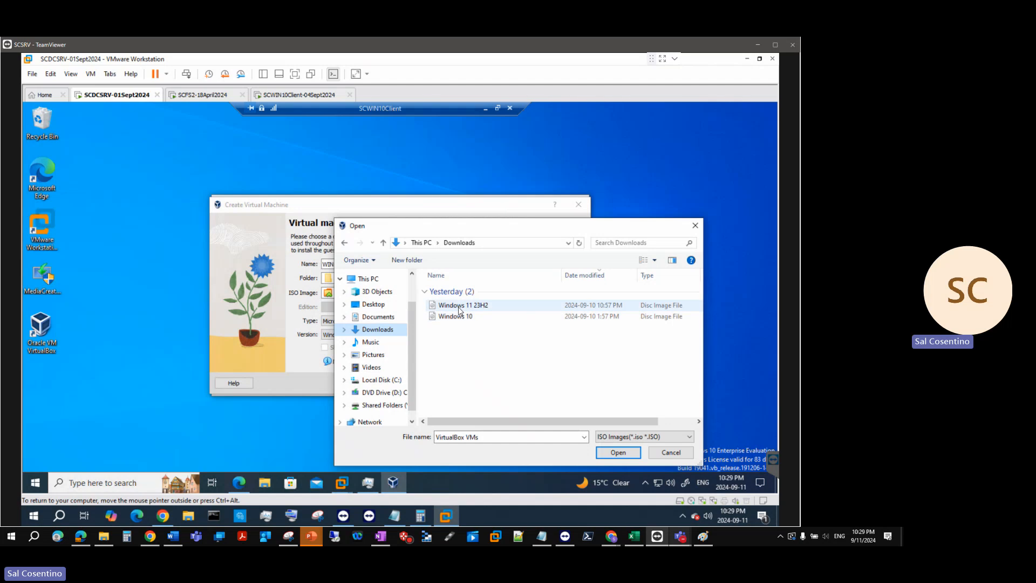
{"action": "left_click", "coordinate": [462, 306]}
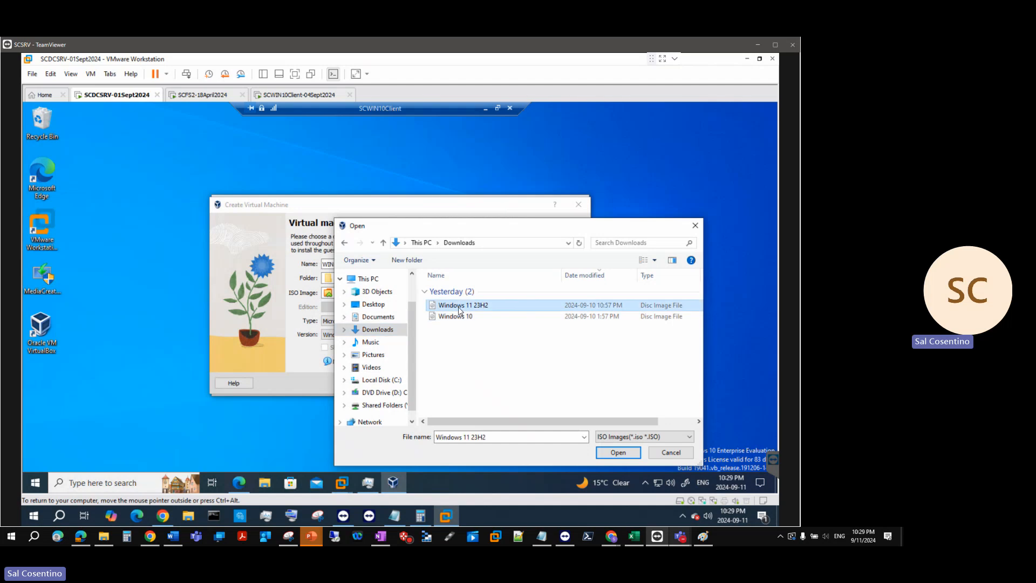
{"action": "left_click", "coordinate": [618, 452]}
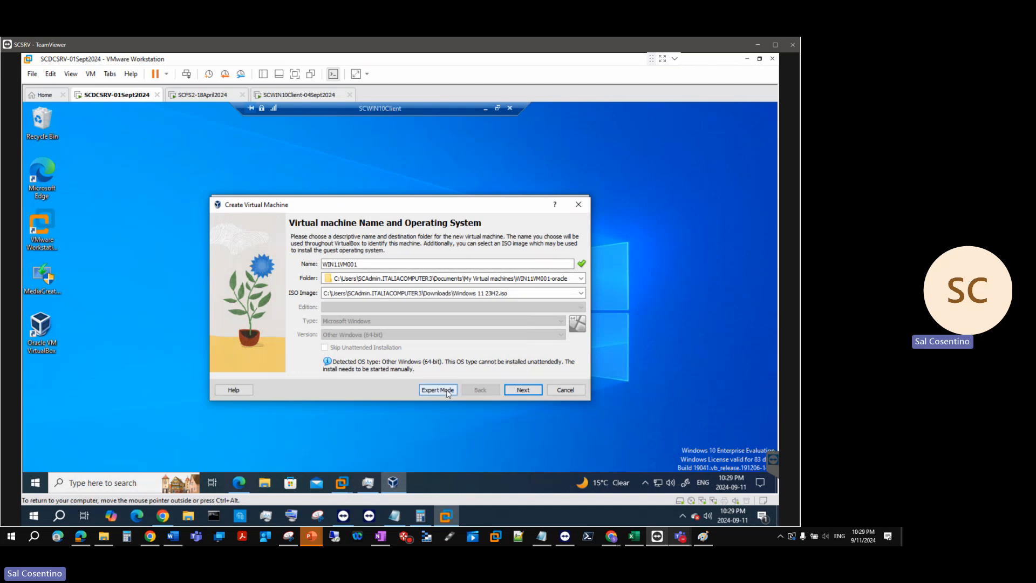
{"action": "left_click", "coordinate": [533, 392]}
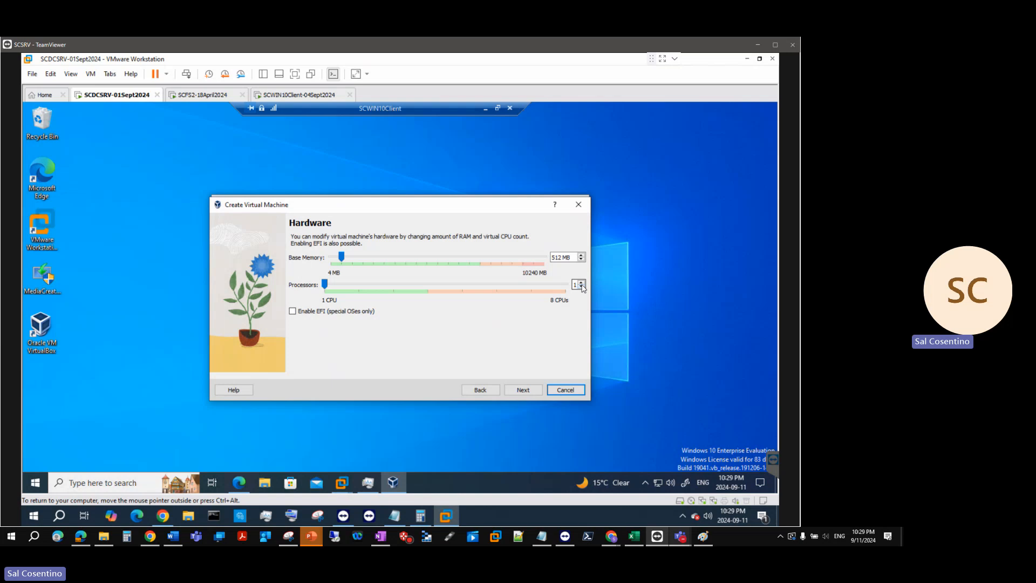
Step: Switch to Edge, search for windows 11 prerequisites and open Microsoft's Windows 11 Specs and System Requirements page
{"action": "left_click", "coordinate": [239, 483]}
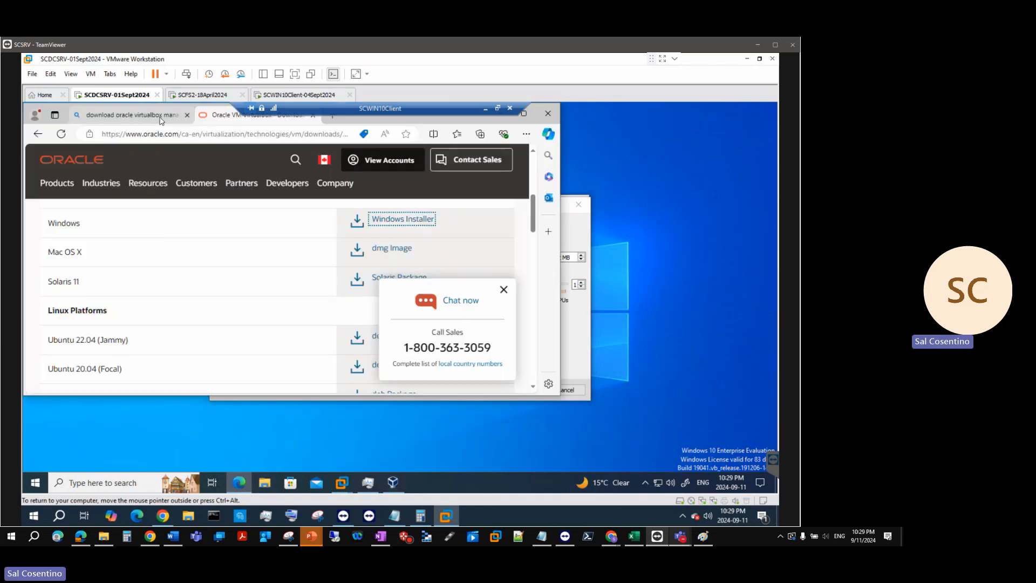
{"action": "left_click", "coordinate": [130, 115]}
{"action": "left_click", "coordinate": [158, 134]}
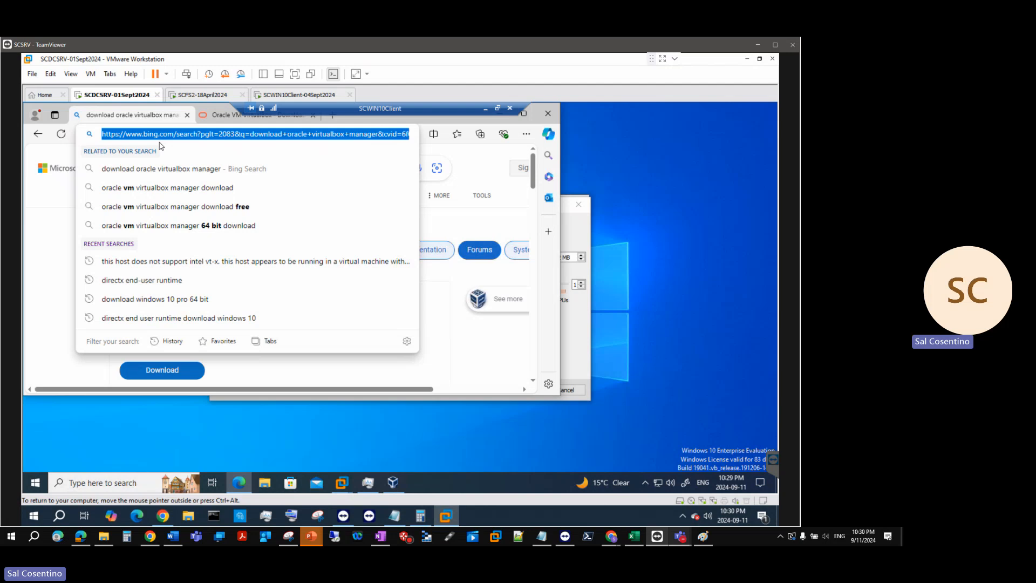
{"action": "type", "text": "Windows 11"}
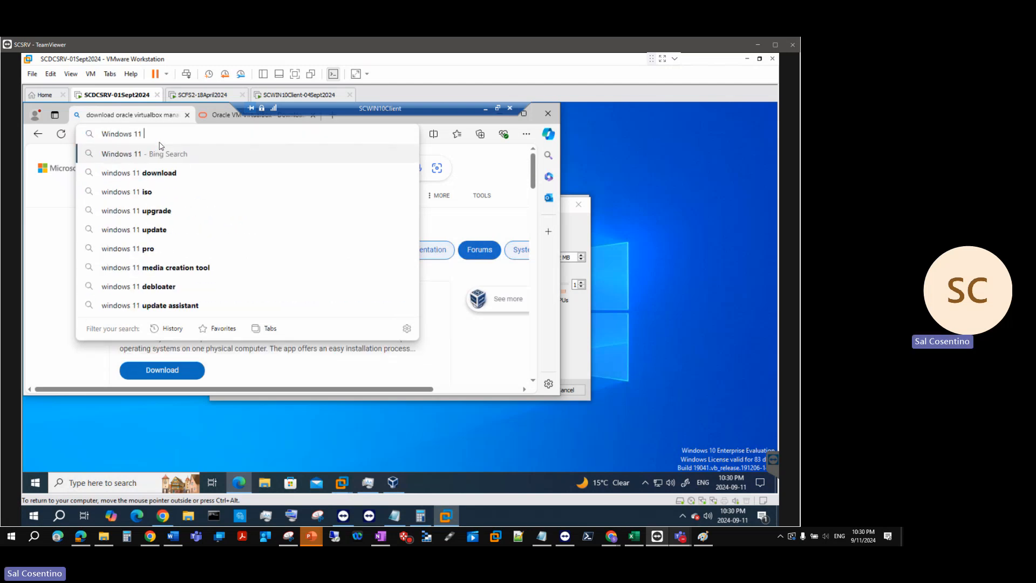
{"action": "type", "text": " pre"}
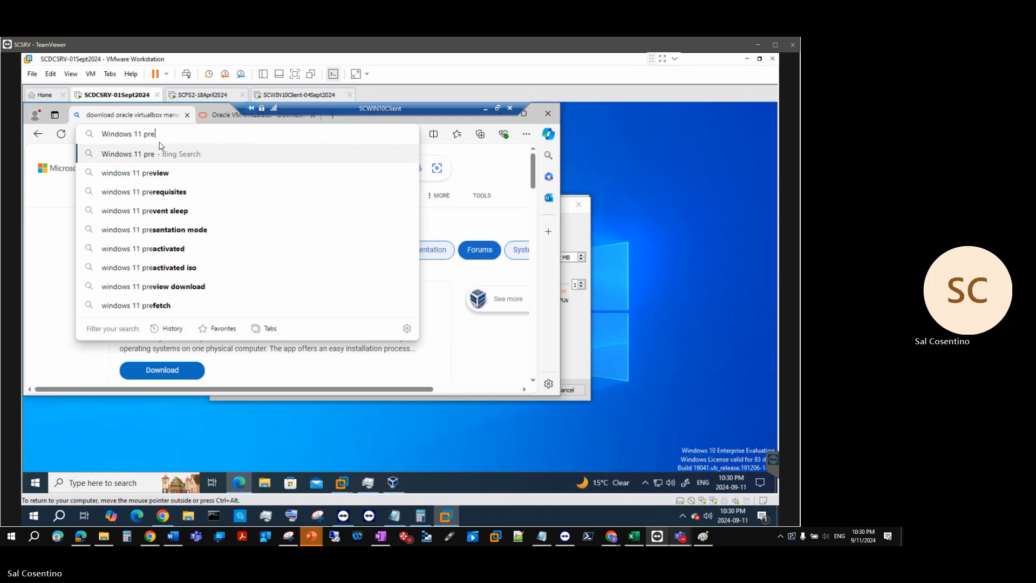
{"action": "left_click", "coordinate": [161, 192]}
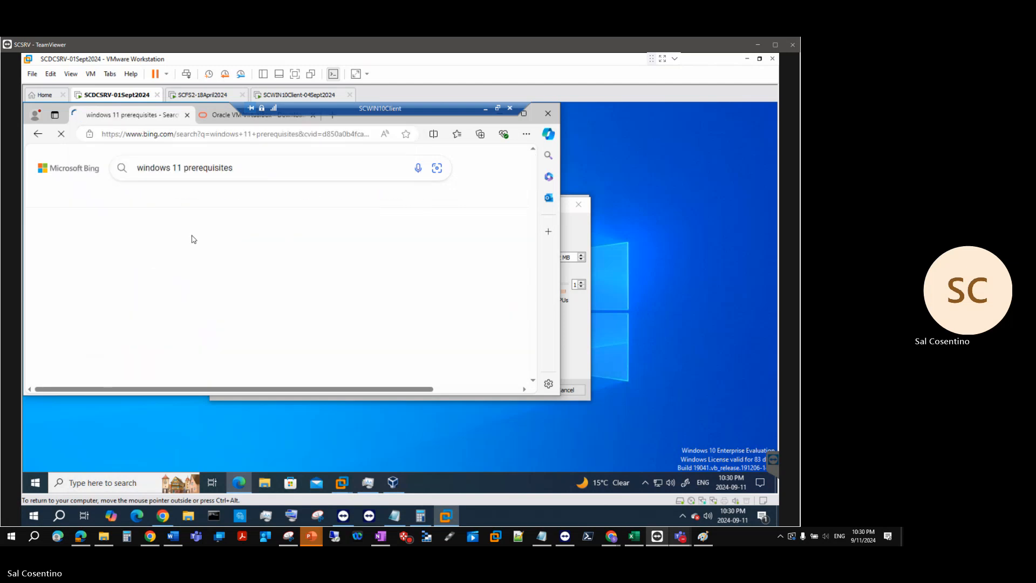
{"action": "scroll", "coordinate": [232, 263], "scroll_direction": "down", "scroll_amount": 5}
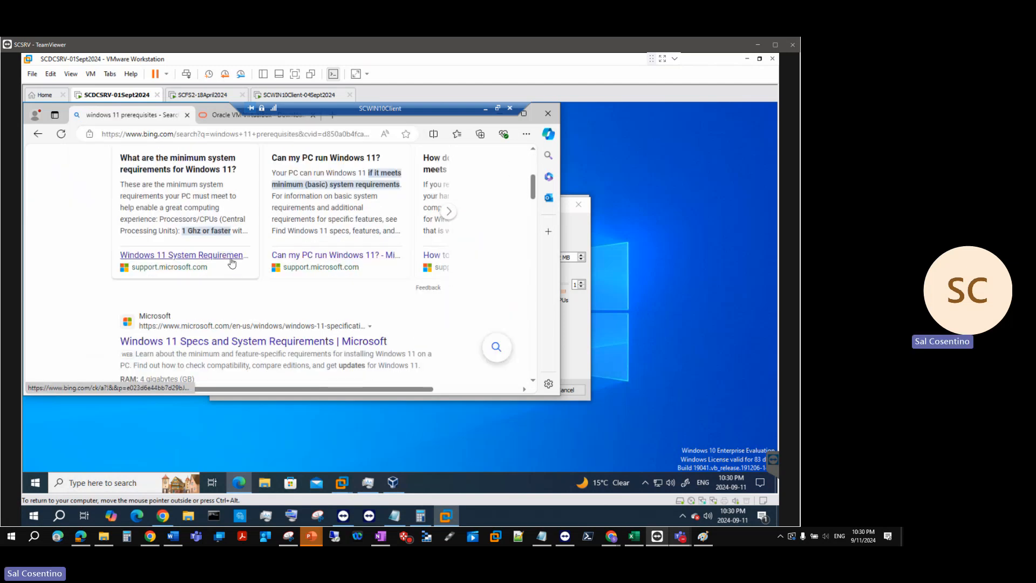
{"action": "scroll", "coordinate": [231, 262], "scroll_direction": "down", "scroll_amount": 2}
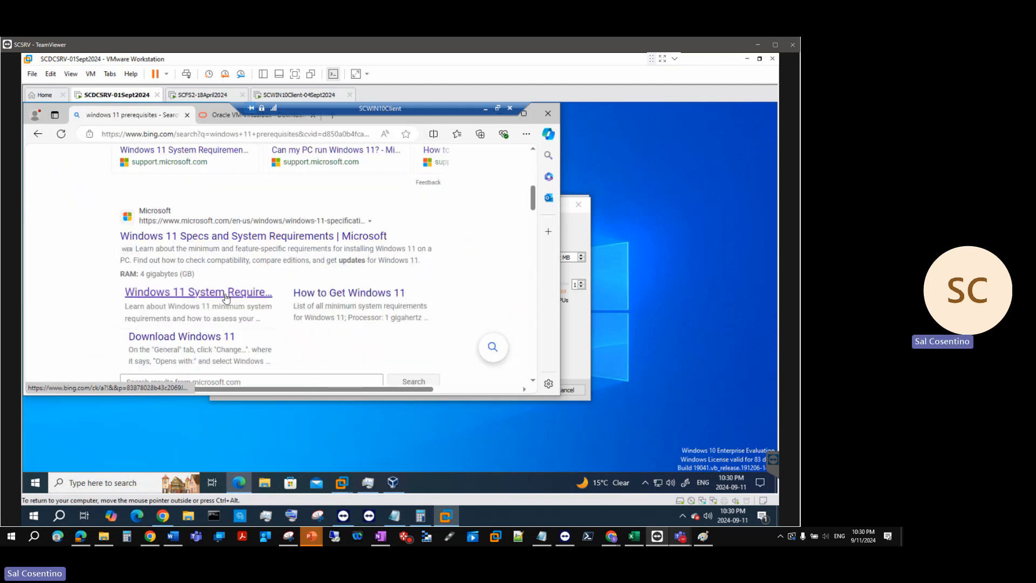
{"action": "left_click", "coordinate": [203, 240]}
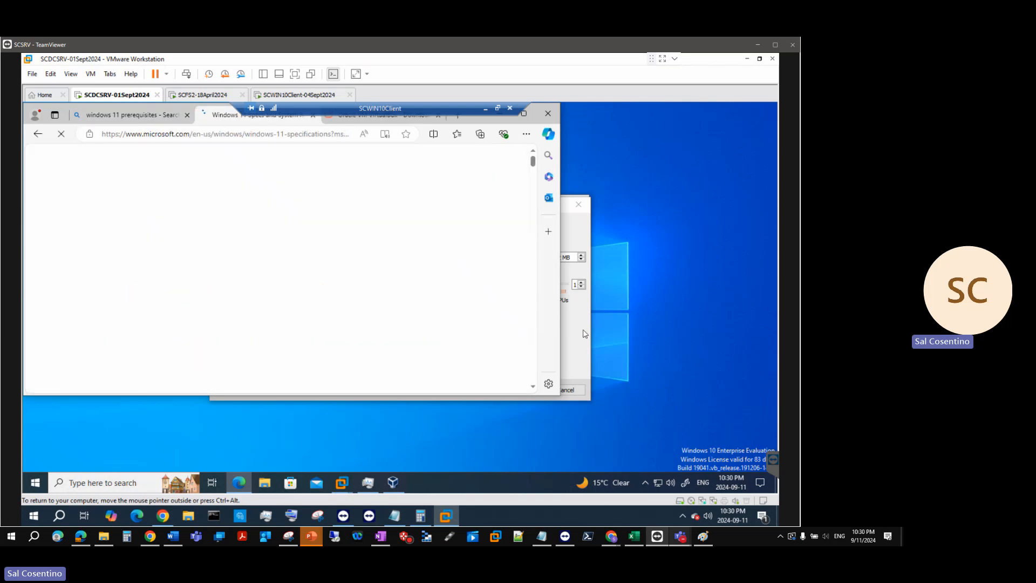
Step: Arrange the Create Virtual Machine wizard and the Windows 11 specifications page side by side, showing the page's System requirements section
{"action": "left_click", "coordinate": [585, 334]}
{"action": "left_click_drag", "start_coordinate": [450, 208], "coordinate": [608, 184]}
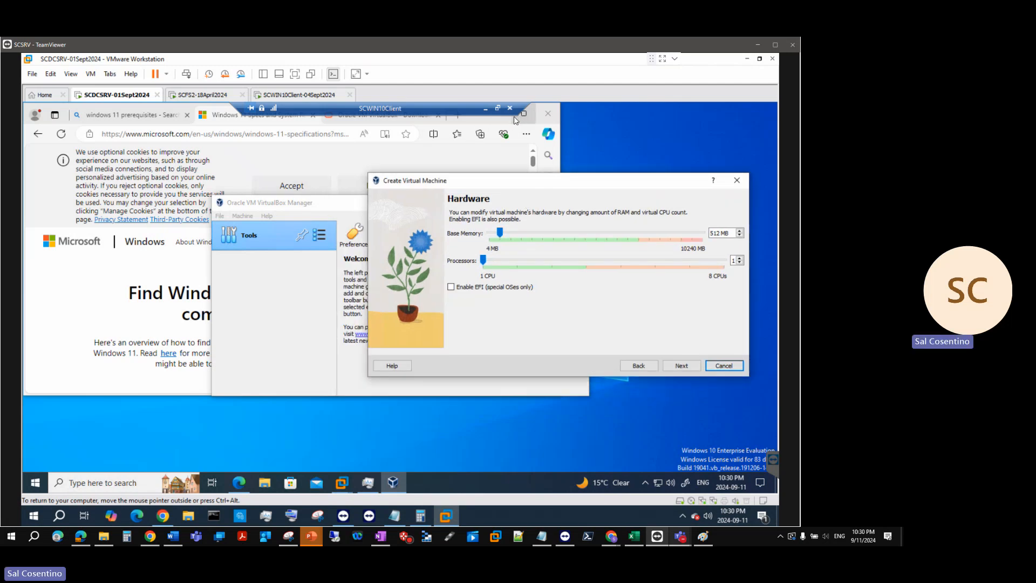
{"action": "key", "text": "super+Left"}
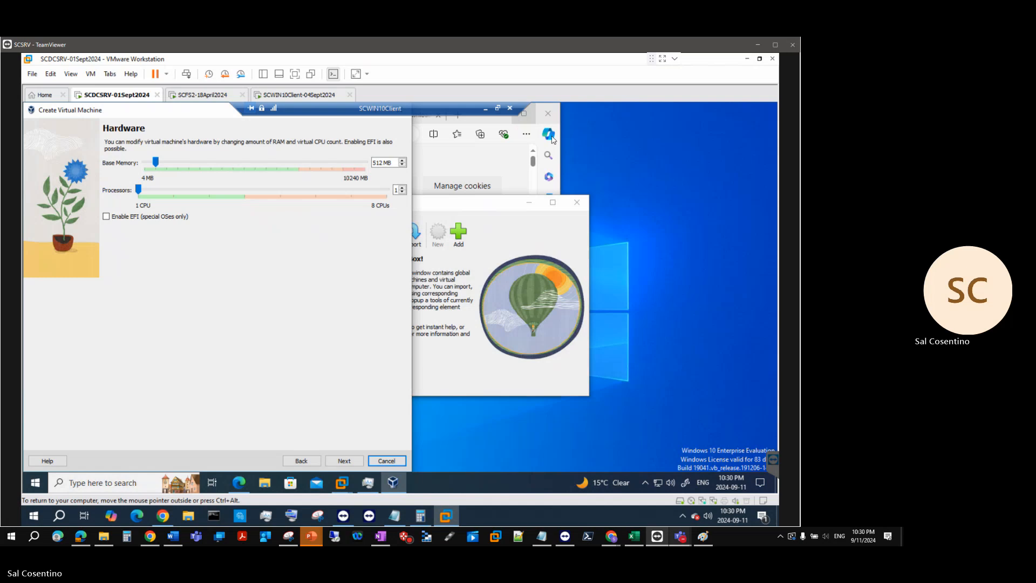
{"action": "left_click", "coordinate": [508, 166]}
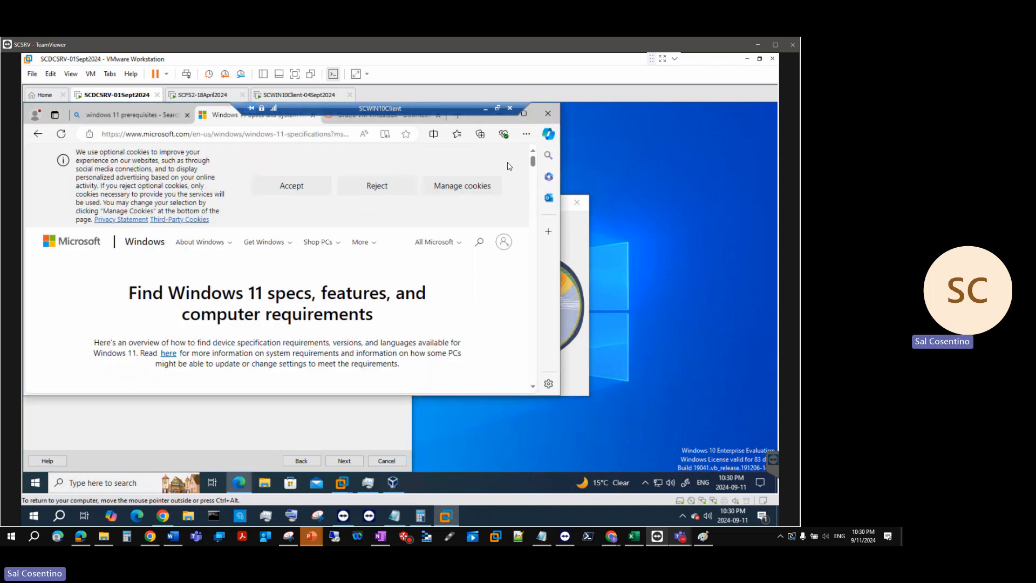
{"action": "key", "text": "super+Right"}
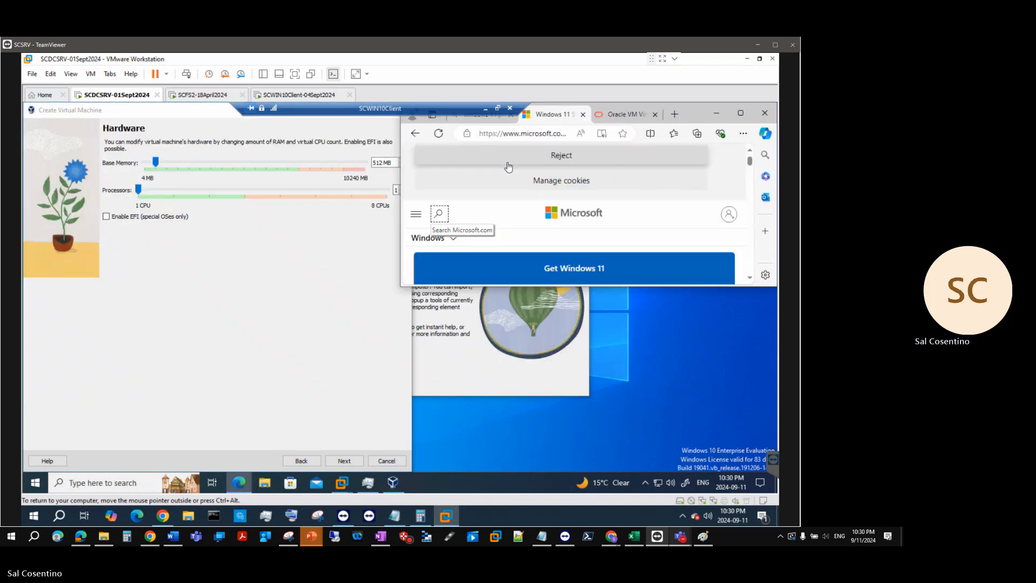
{"action": "double_click", "coordinate": [556, 287]}
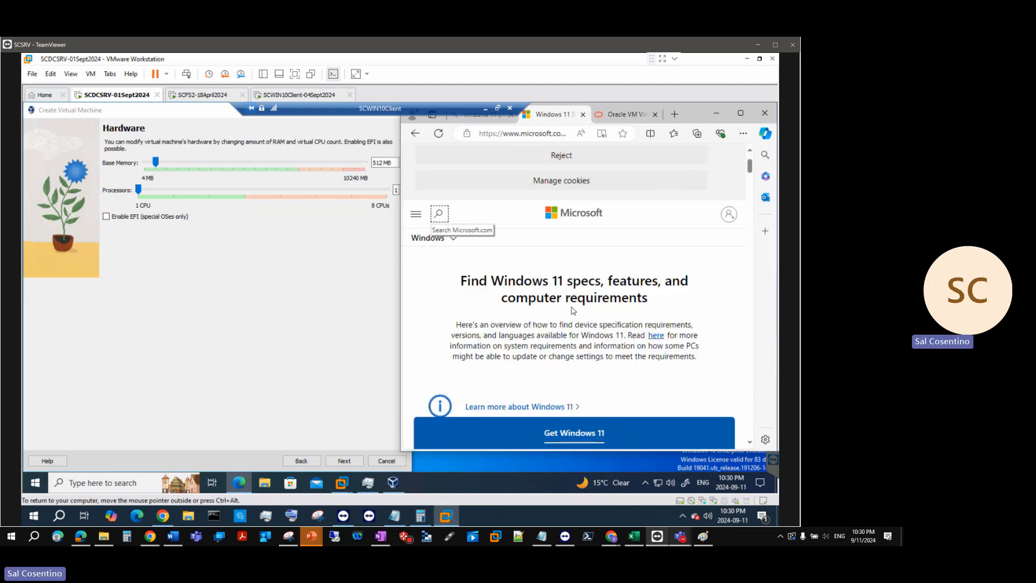
{"action": "scroll", "coordinate": [595, 297], "scroll_direction": "down", "scroll_amount": 3}
{"action": "scroll", "coordinate": [567, 303], "scroll_direction": "down", "scroll_amount": 3}
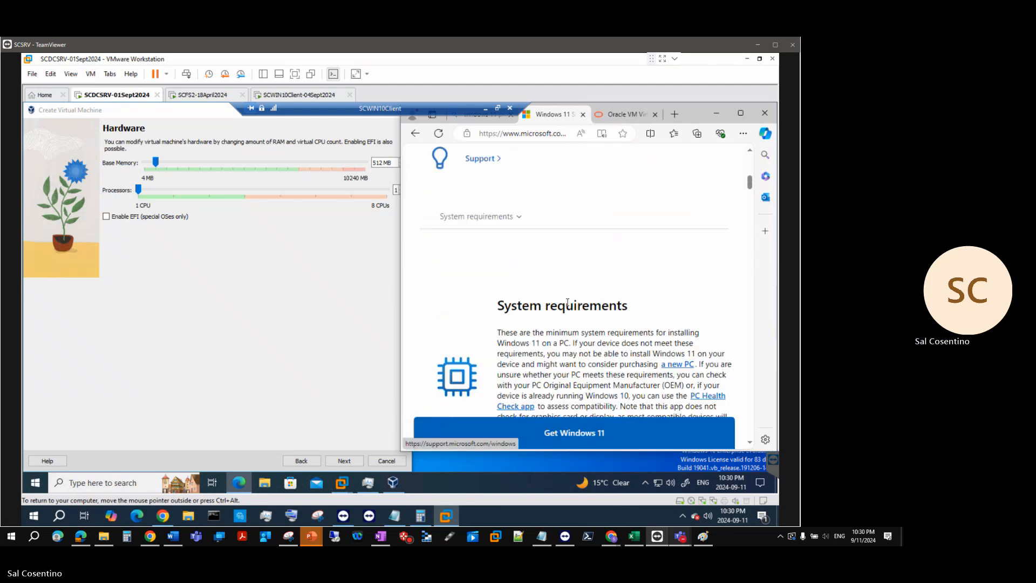
{"action": "scroll", "coordinate": [567, 303], "scroll_direction": "down", "scroll_amount": 2}
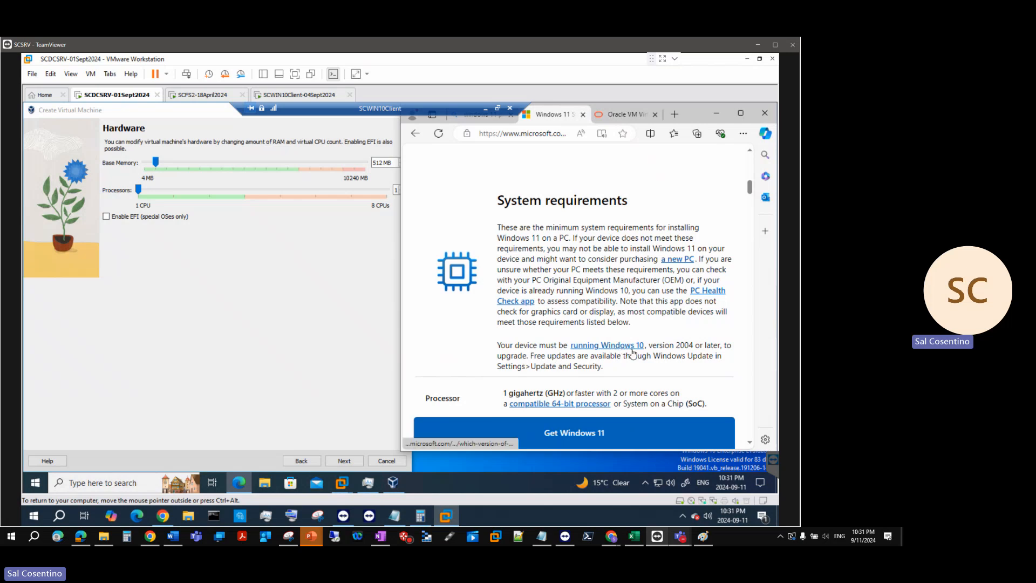
{"action": "scroll", "coordinate": [632, 354], "scroll_direction": "down", "scroll_amount": 1}
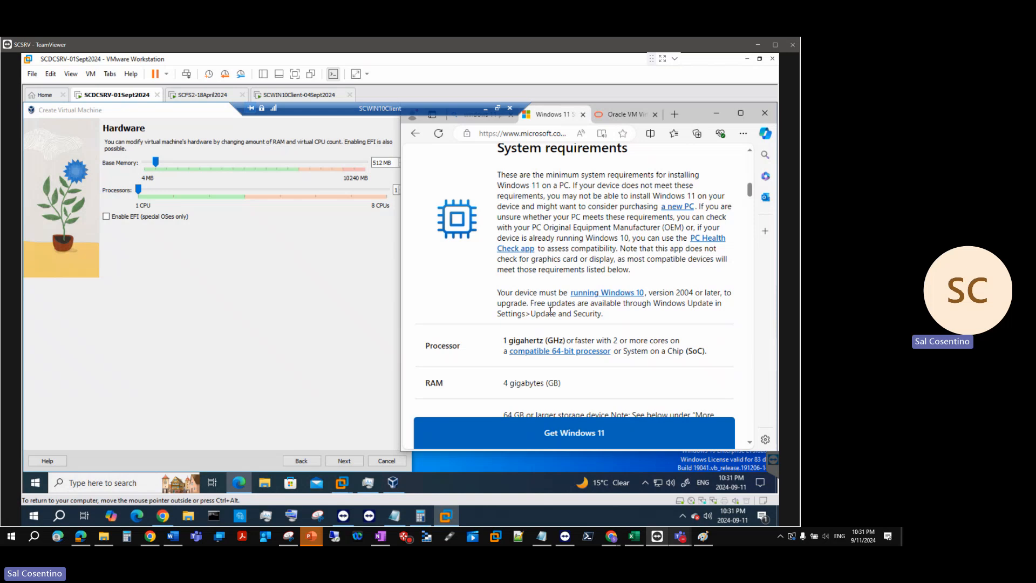
Step: Switch to PowerPoint, add a final bullet "Windows 11 Prerequisites" to the Oracle VirtualBox Manager slide, and minimize the presentation
{"action": "mouse_move", "coordinate": [312, 536]}
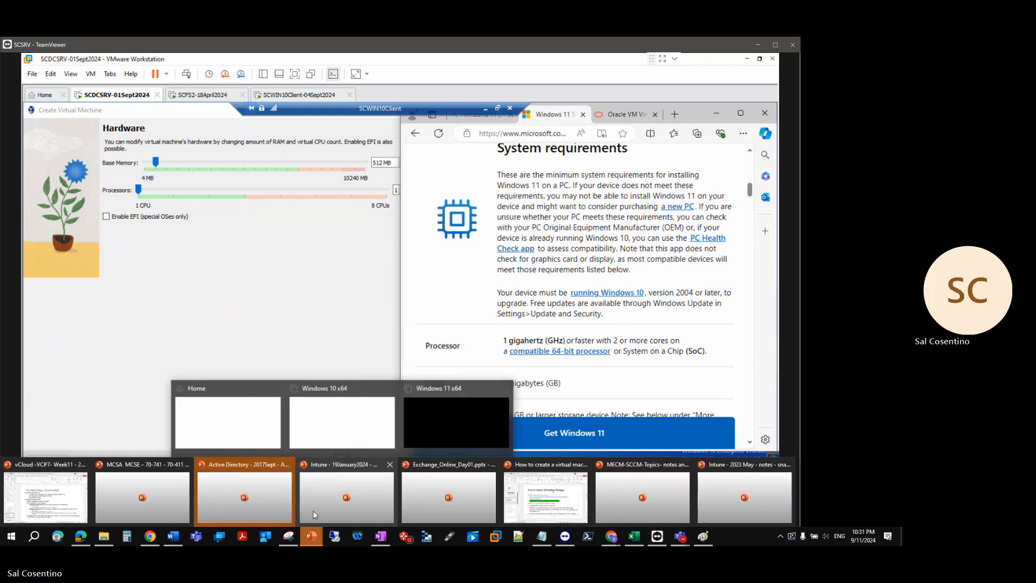
{"action": "left_click", "coordinate": [529, 502]}
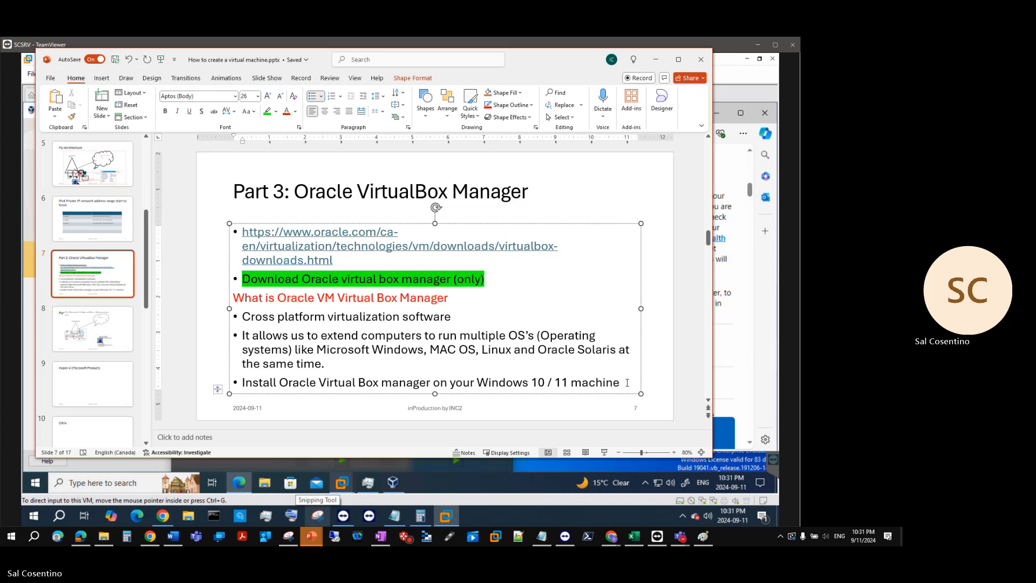
{"action": "key", "text": "Return"}
{"action": "type", "text": "Windows 11"}
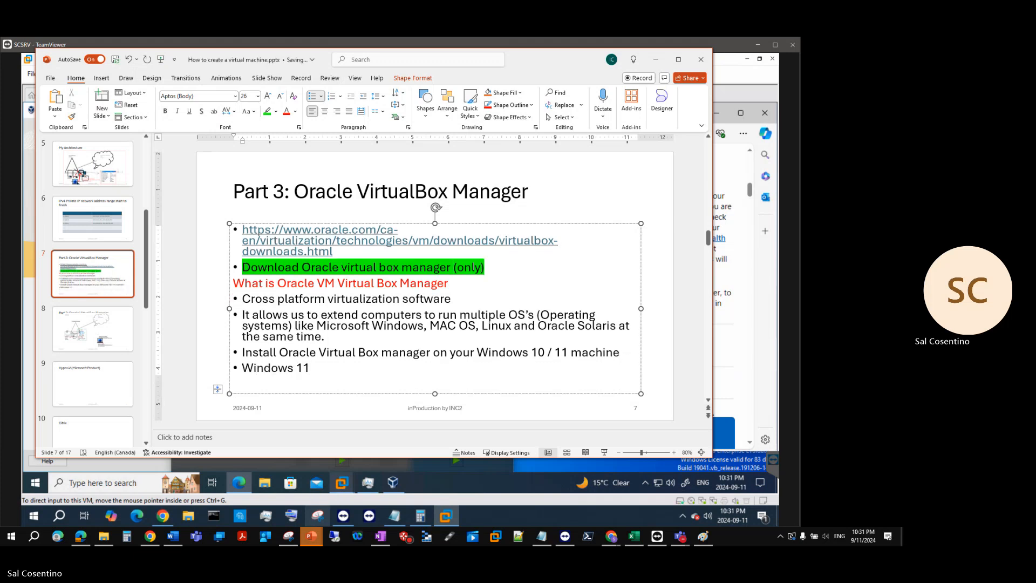
{"action": "type", "text": " Prerequisties"}
{"action": "key", "text": "BackSpace"}
{"action": "key", "text": "BackSpace"}
{"action": "key", "text": "BackSpace"}
{"action": "type", "text": "ites"}
{"action": "left_click", "coordinate": [652, 61]}
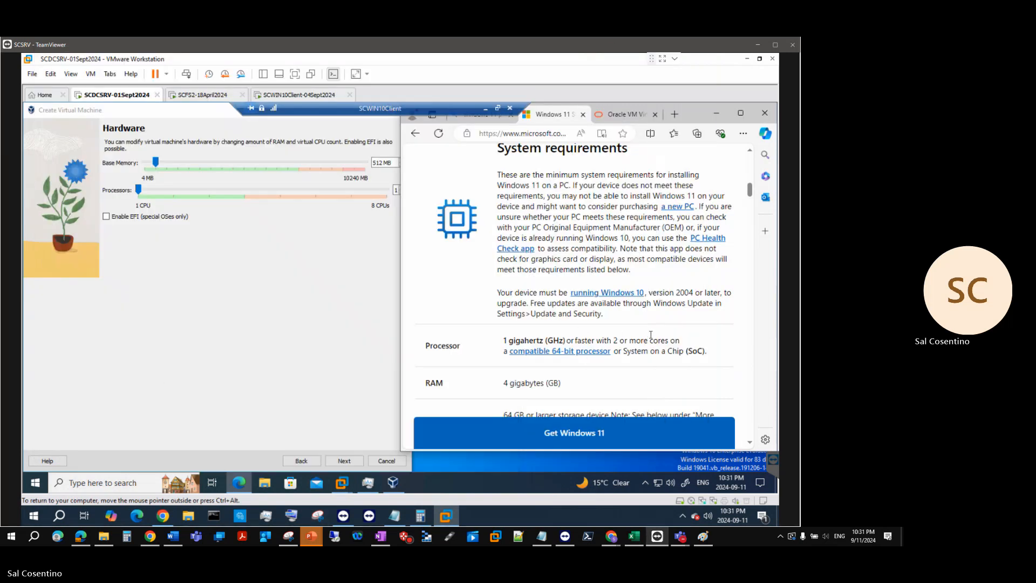
Step: Examine the Windows 11 processor, RAM, storage, system firmware and TPM requirements, highlighting the storage, Secure Boot and TPM entries
{"action": "scroll", "coordinate": [650, 334], "scroll_direction": "down", "scroll_amount": 4}
{"action": "scroll", "coordinate": [567, 266], "scroll_direction": "up", "scroll_amount": 2}
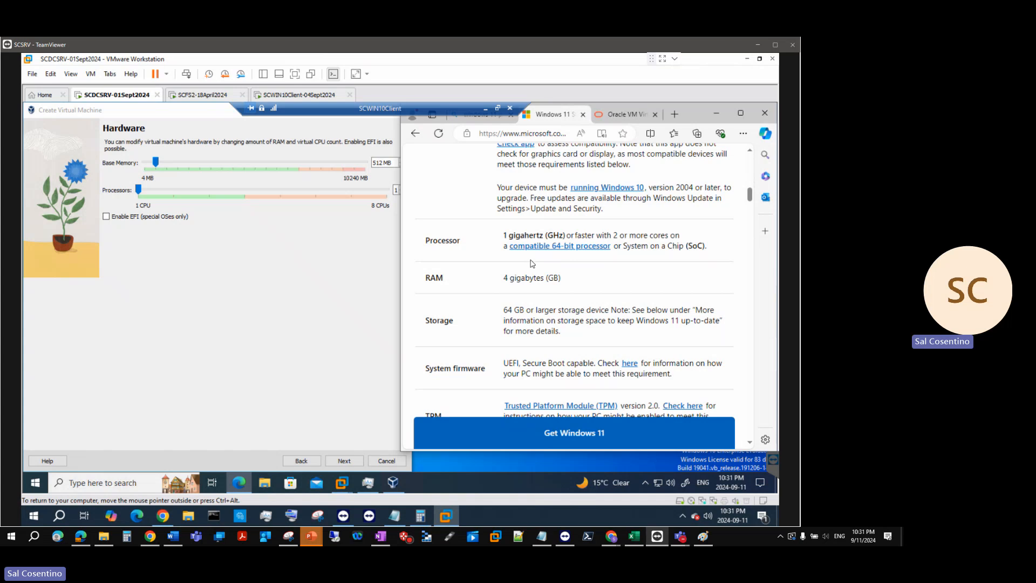
{"action": "scroll", "coordinate": [532, 264], "scroll_direction": "up", "scroll_amount": 1}
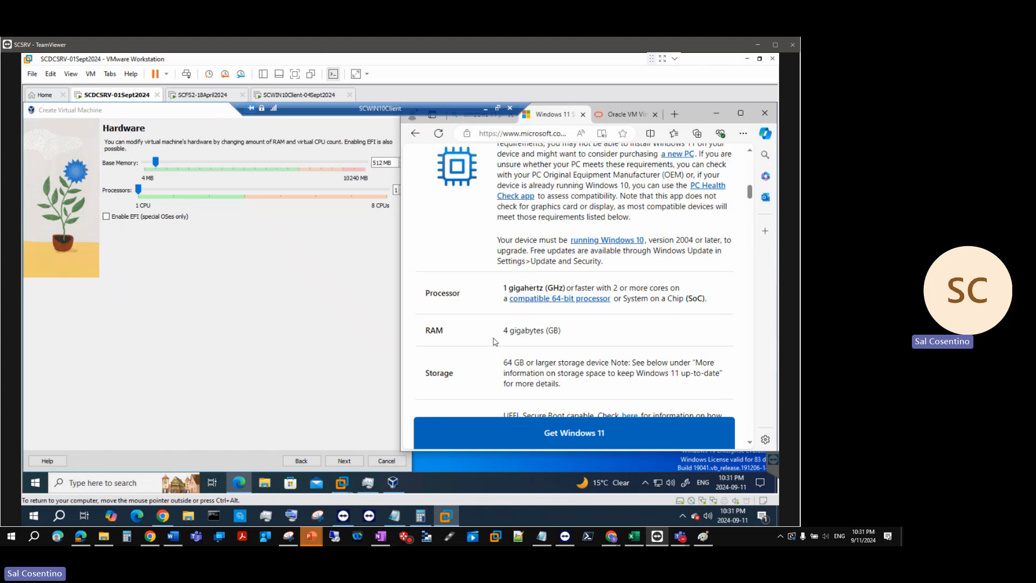
{"action": "scroll", "coordinate": [591, 335], "scroll_direction": "down", "scroll_amount": 2}
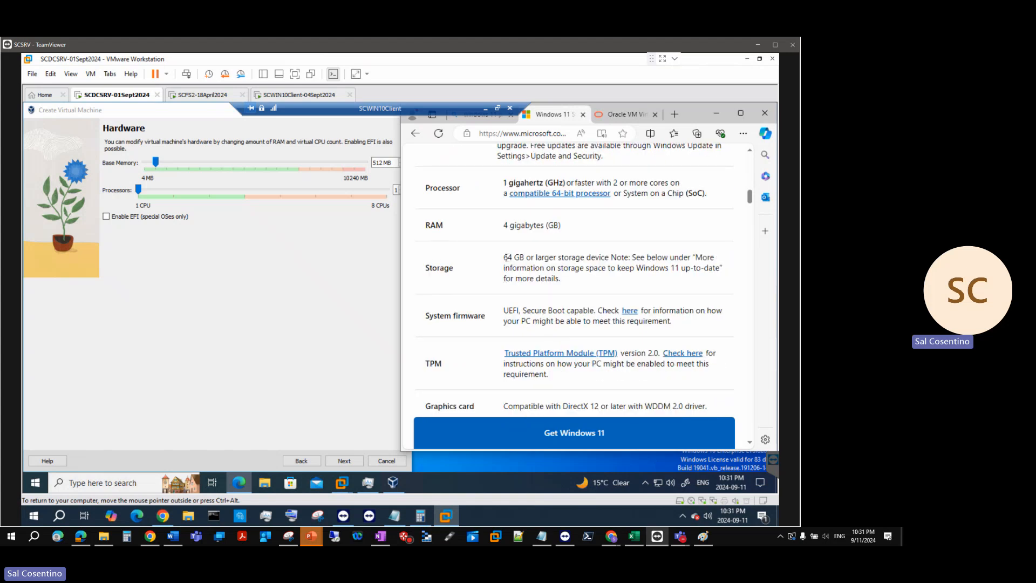
{"action": "left_click_drag", "start_coordinate": [516, 257], "coordinate": [605, 259]}
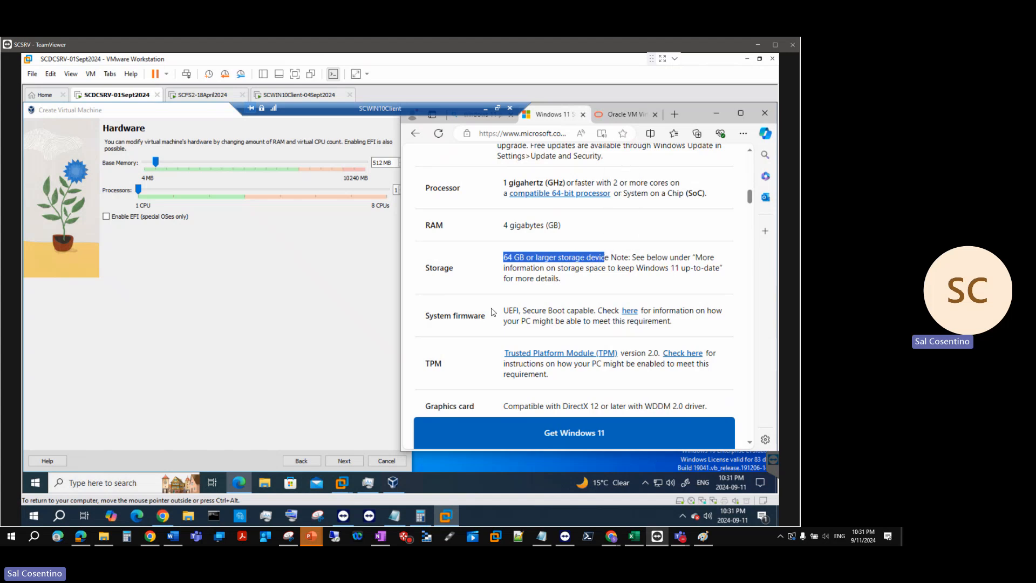
{"action": "left_click_drag", "start_coordinate": [505, 310], "coordinate": [599, 309]}
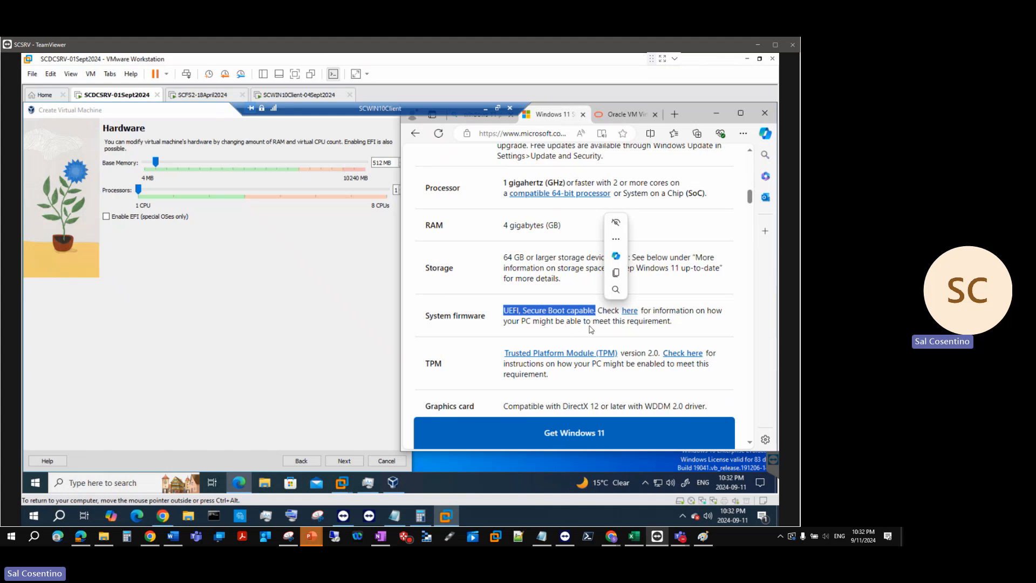
{"action": "scroll", "coordinate": [647, 330], "scroll_direction": "down", "scroll_amount": 2}
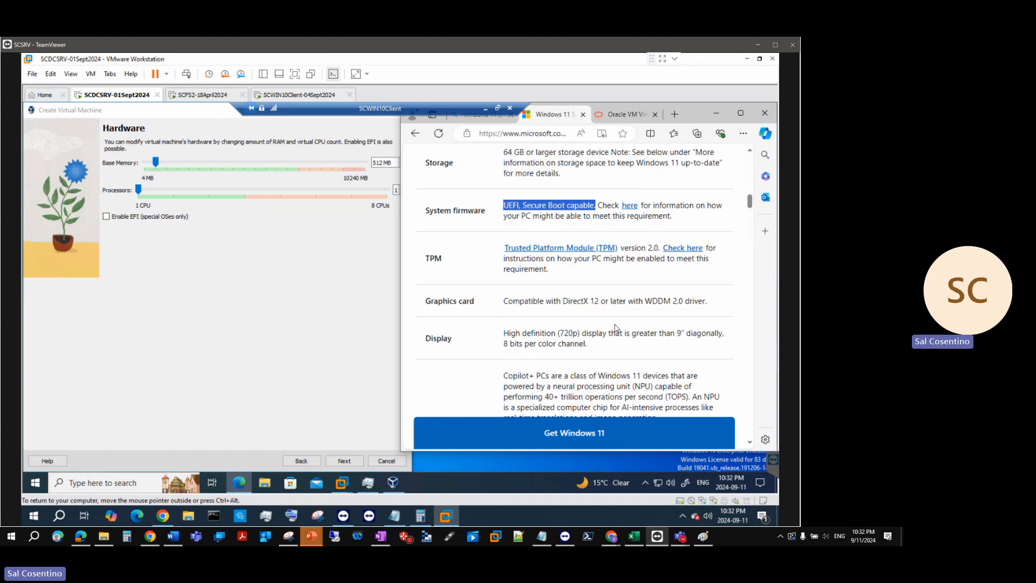
{"action": "left_click", "coordinate": [555, 276]}
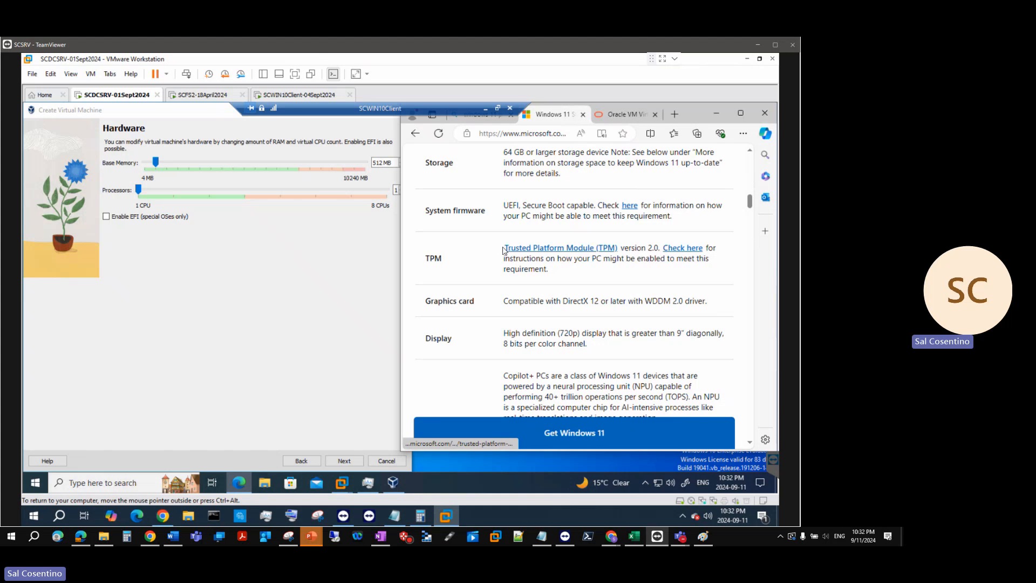
{"action": "left_click_drag", "start_coordinate": [505, 249], "coordinate": [617, 251]}
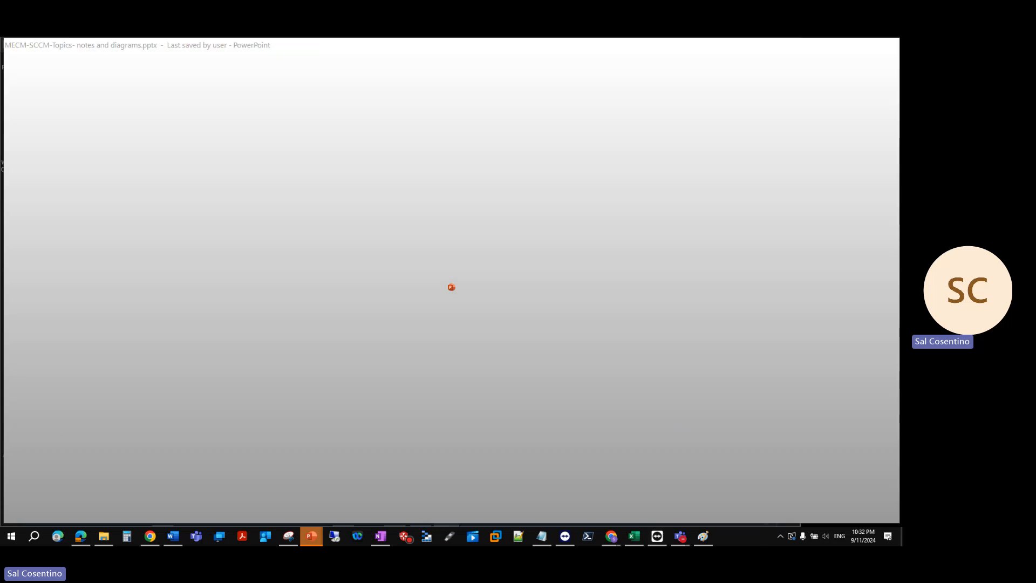
{"action": "left_click", "coordinate": [312, 490]}
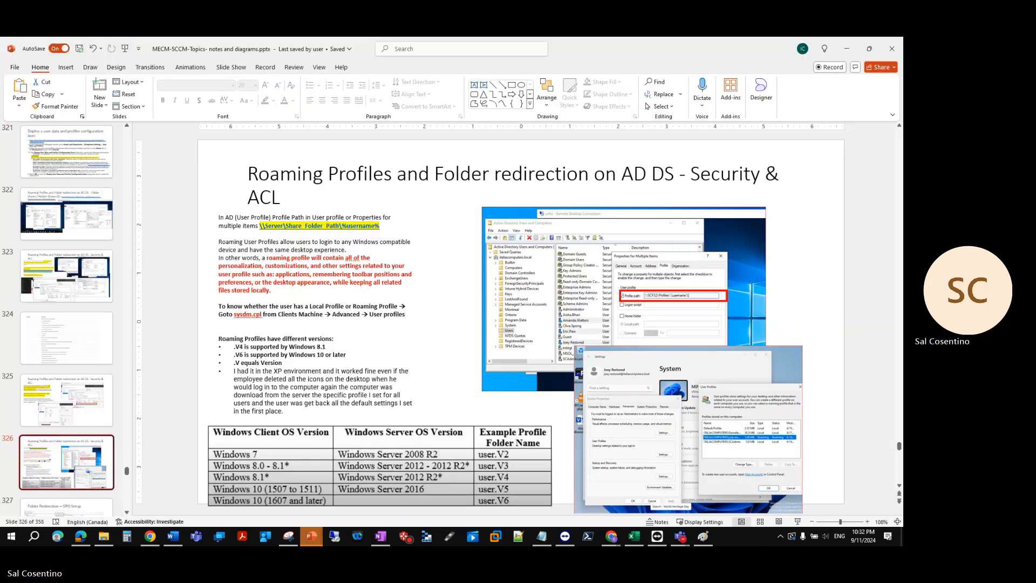
{"action": "left_click", "coordinate": [847, 48]}
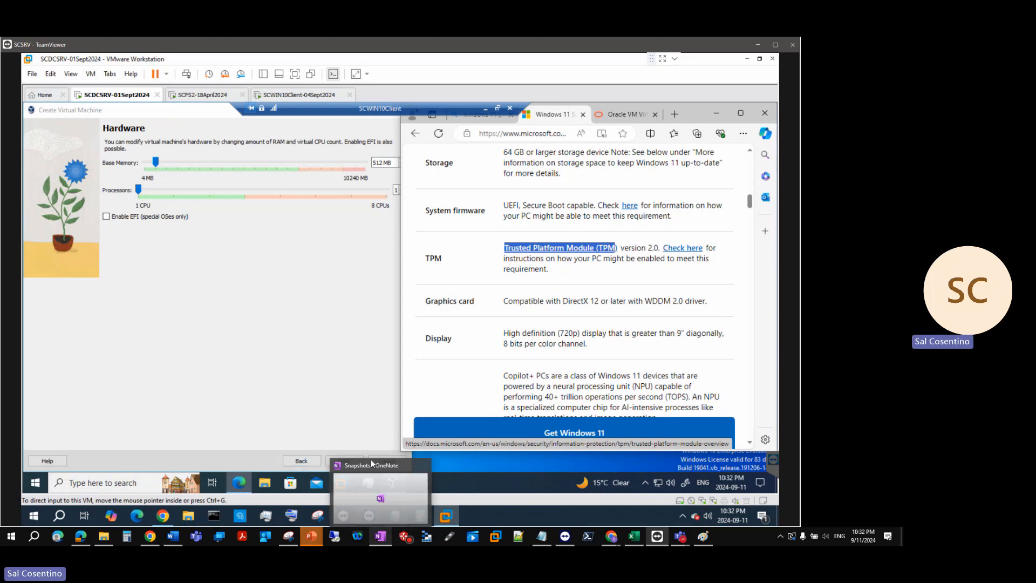
{"action": "mouse_move", "coordinate": [393, 483]}
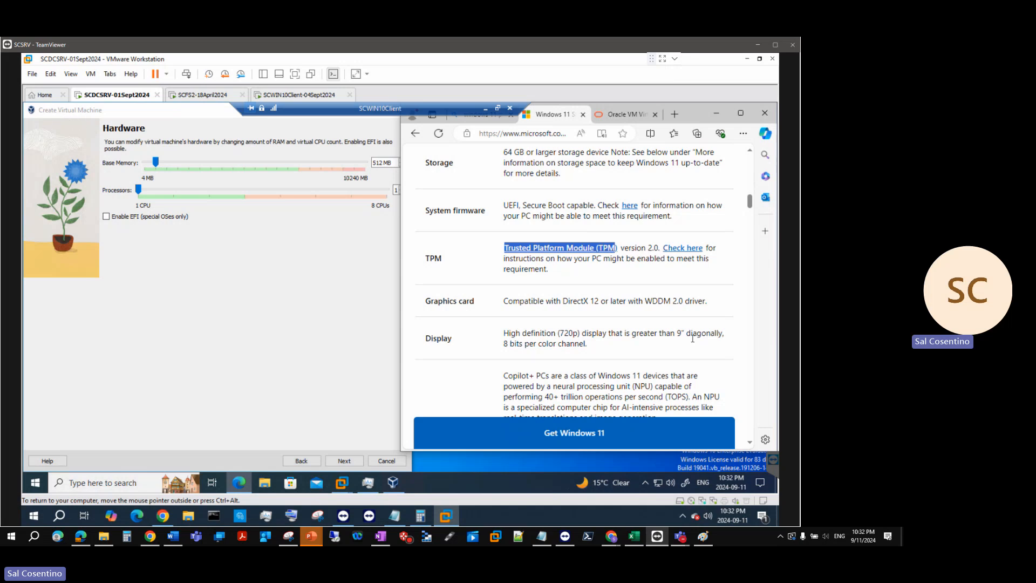
Step: Examine the graphics card, display, Copilot+ PC and internet requirements on the Windows 11 page, and highlight the graphics card entry
{"action": "scroll", "coordinate": [615, 345], "scroll_direction": "down", "scroll_amount": 3}
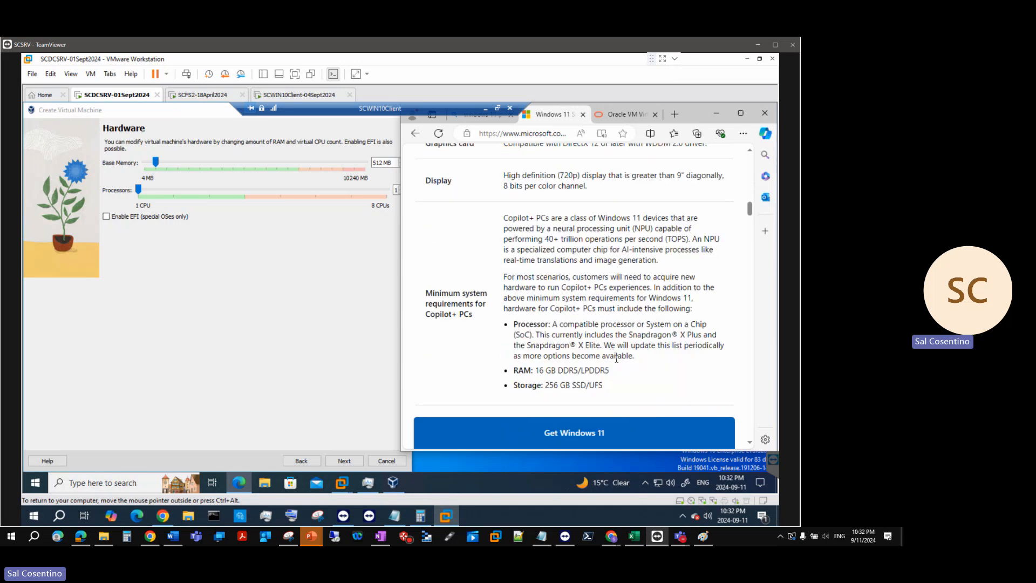
{"action": "scroll", "coordinate": [651, 329], "scroll_direction": "down", "scroll_amount": 2}
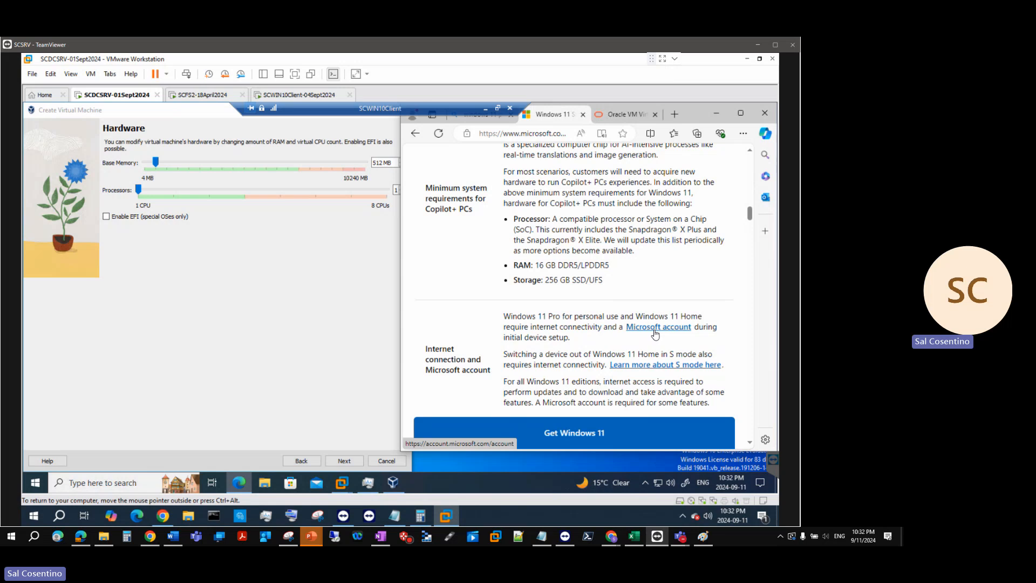
{"action": "scroll", "coordinate": [655, 334], "scroll_direction": "up", "scroll_amount": 3}
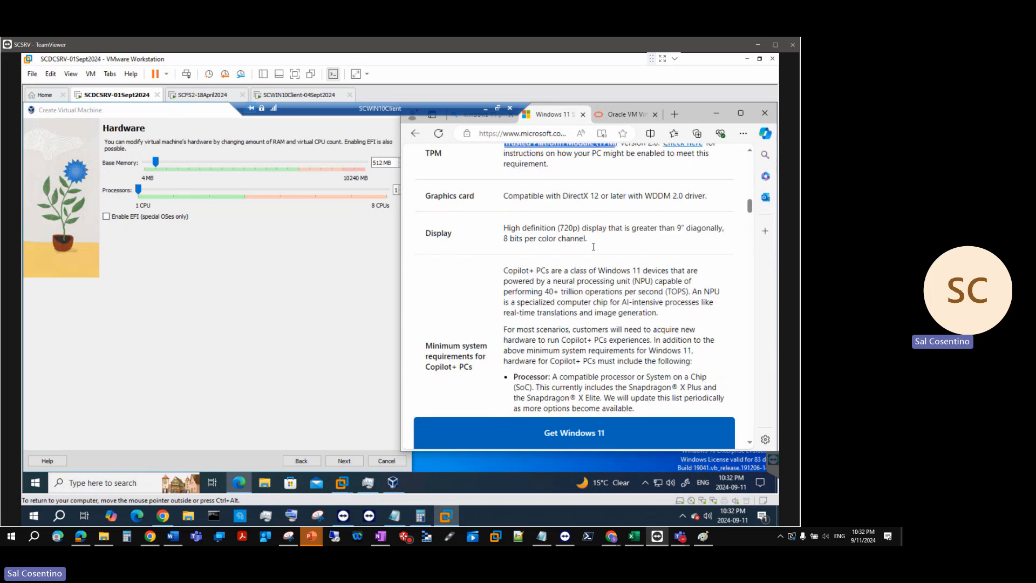
{"action": "scroll", "coordinate": [577, 253], "scroll_direction": "up", "scroll_amount": 1}
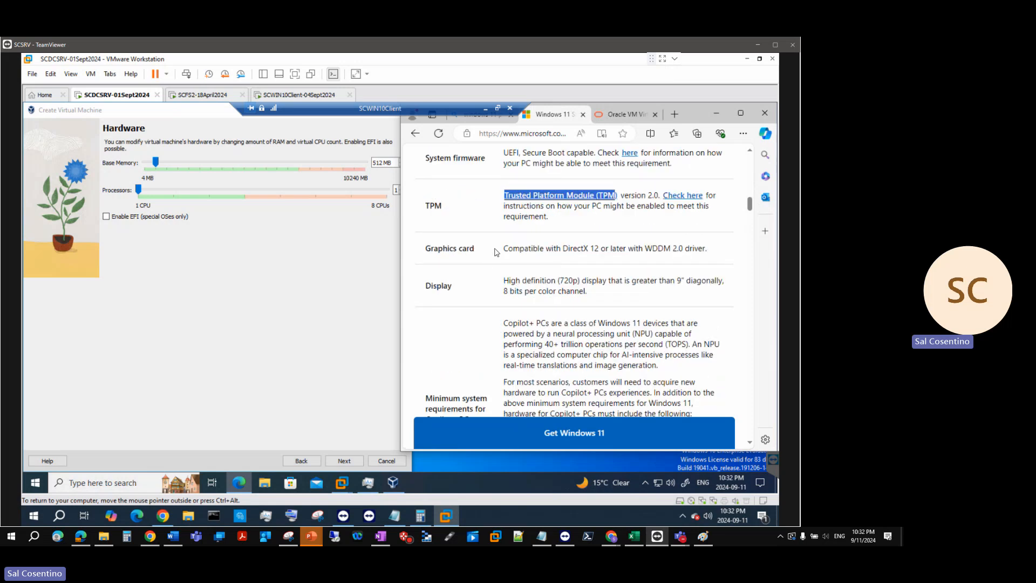
{"action": "left_click_drag", "start_coordinate": [500, 249], "coordinate": [706, 249]}
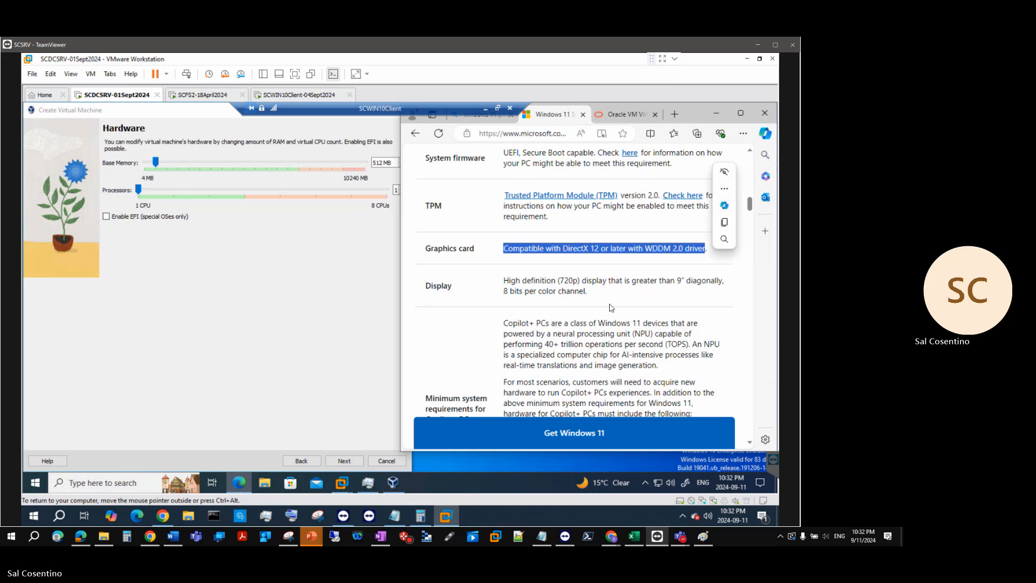
Step: Search Windows for "system", open System Information and look through the System Summary
{"action": "left_click", "coordinate": [138, 484]}
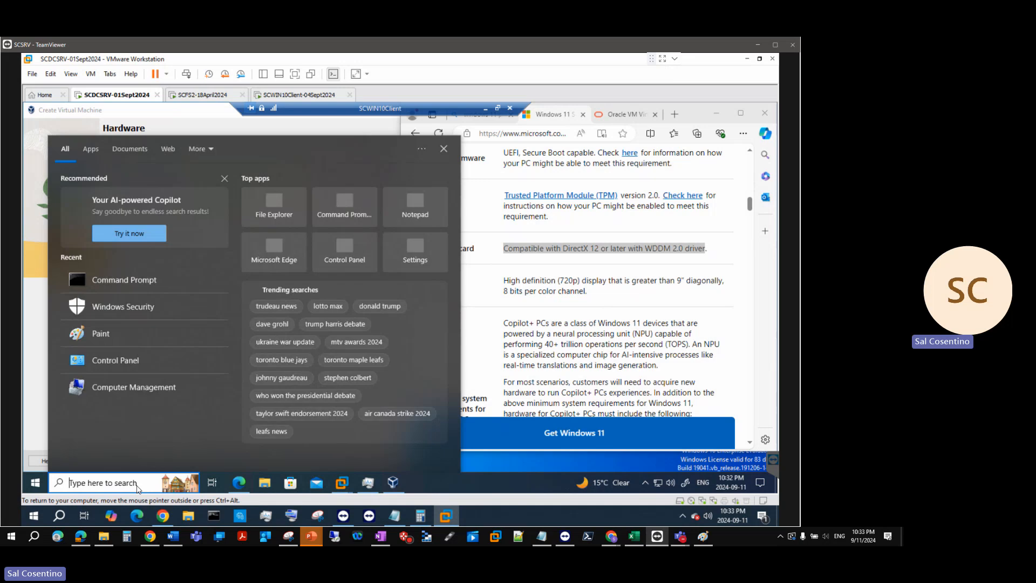
{"action": "type", "text": "system"}
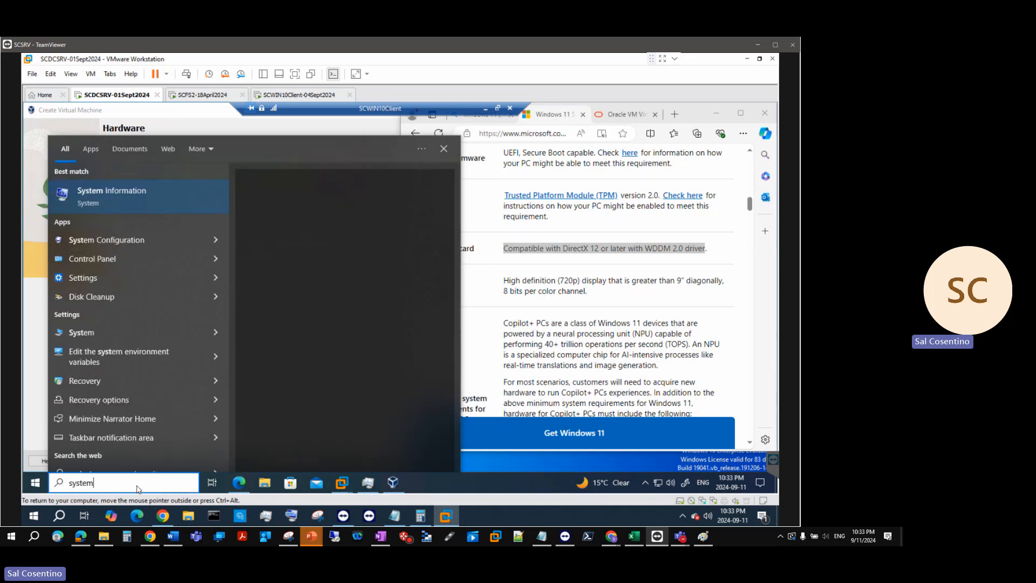
{"action": "key", "text": "Return"}
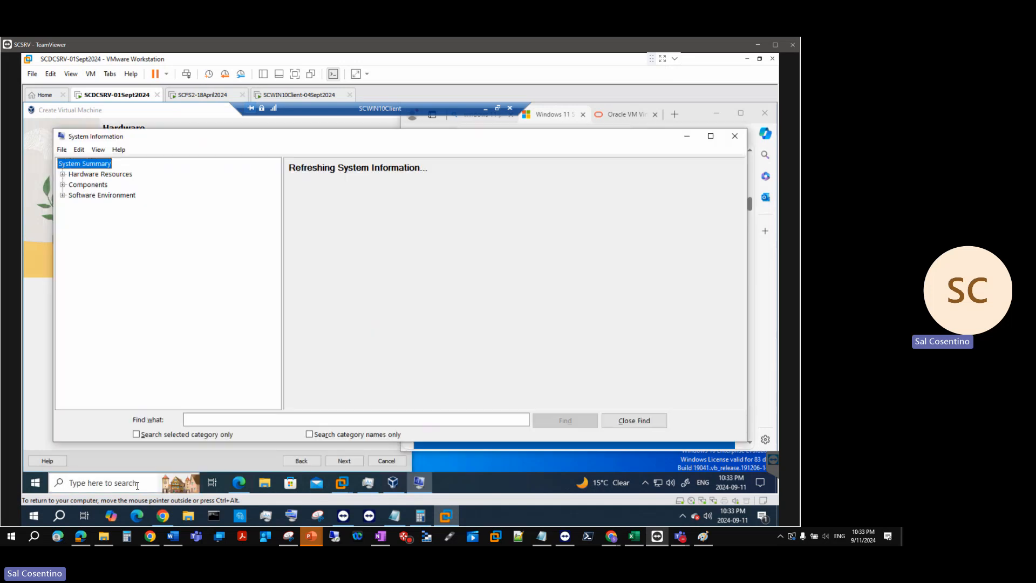
{"action": "scroll", "coordinate": [512, 302], "scroll_direction": "down", "scroll_amount": 7}
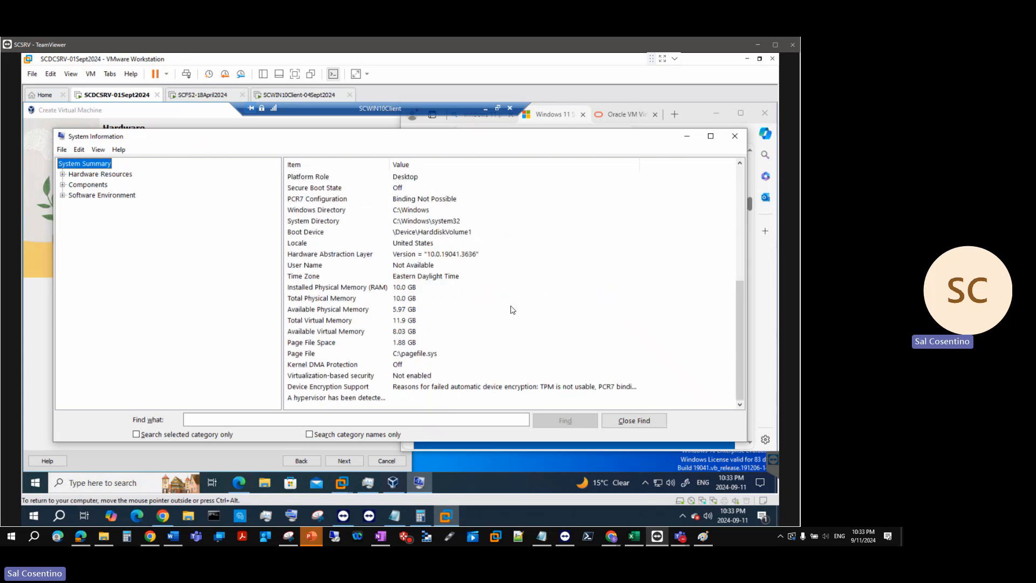
{"action": "scroll", "coordinate": [511, 309], "scroll_direction": "up", "scroll_amount": 6}
Step: Expand the Components, Multimedia and Hardware Resources categories in System Information and display the Audio Codecs list
{"action": "left_click", "coordinate": [99, 186]}
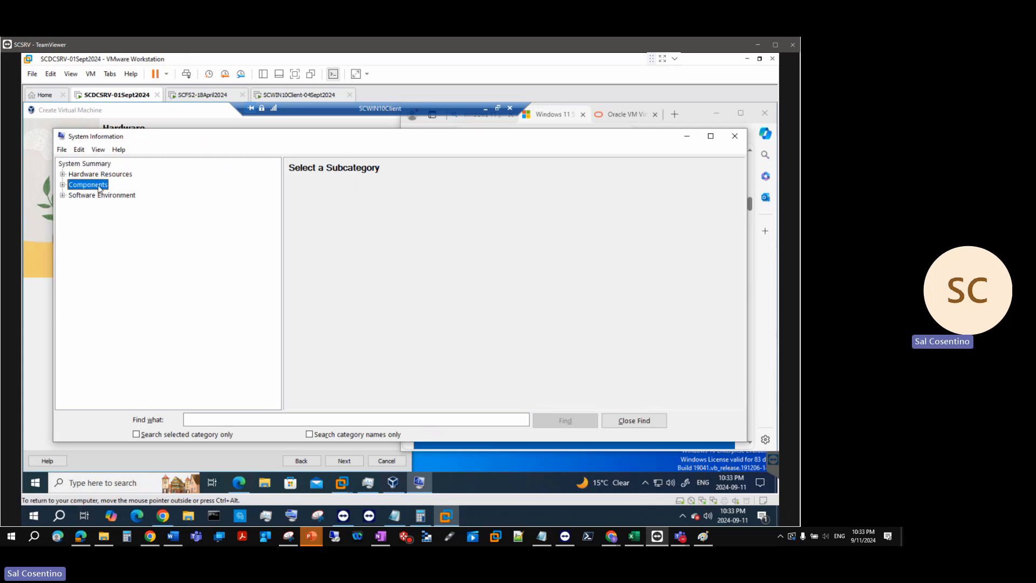
{"action": "left_click", "coordinate": [62, 185]}
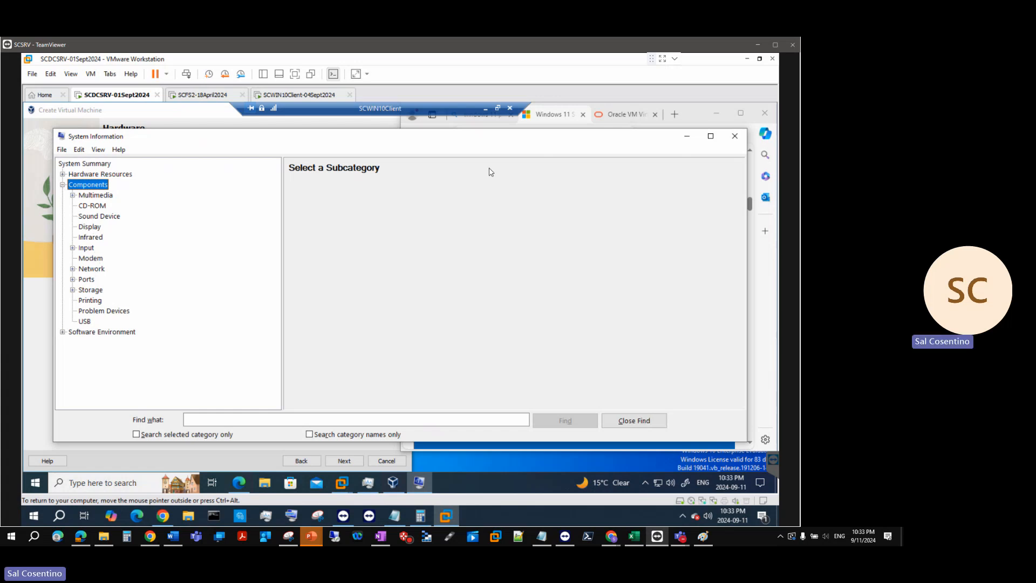
{"action": "left_click_drag", "start_coordinate": [526, 139], "coordinate": [528, 142]}
{"action": "left_click_drag", "start_coordinate": [550, 244], "coordinate": [530, 120]}
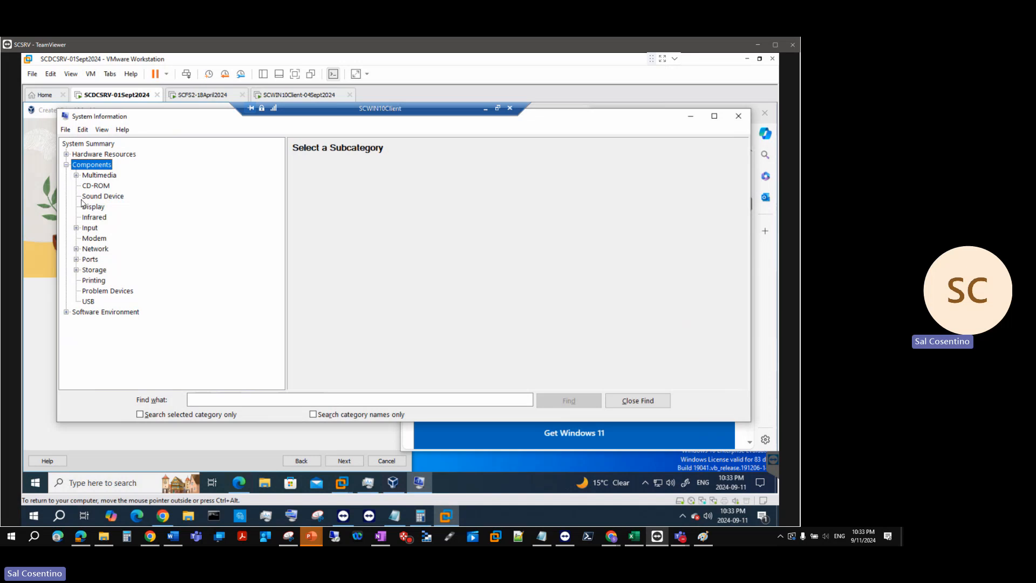
{"action": "left_click", "coordinate": [76, 175]}
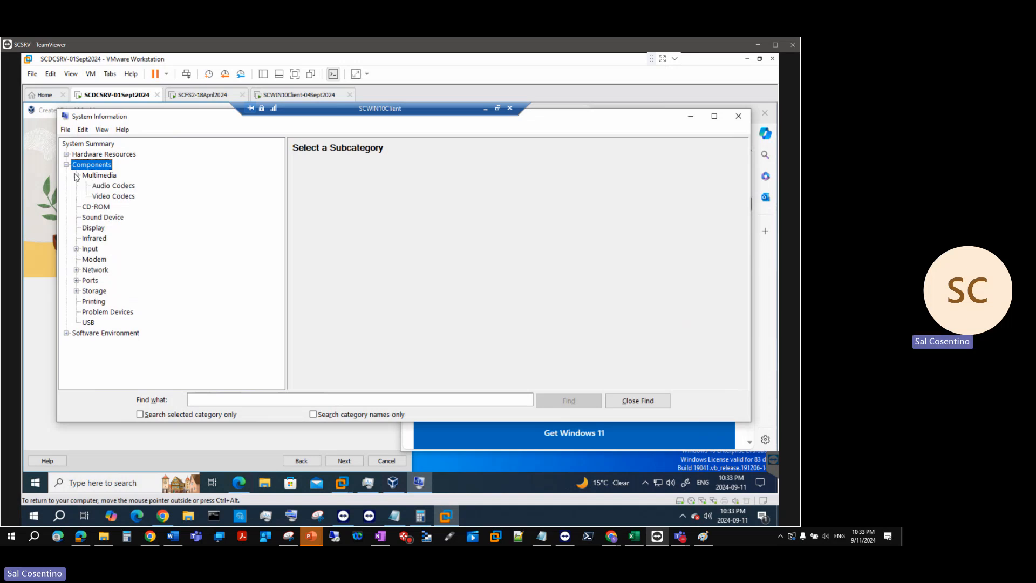
{"action": "left_click", "coordinate": [66, 154]}
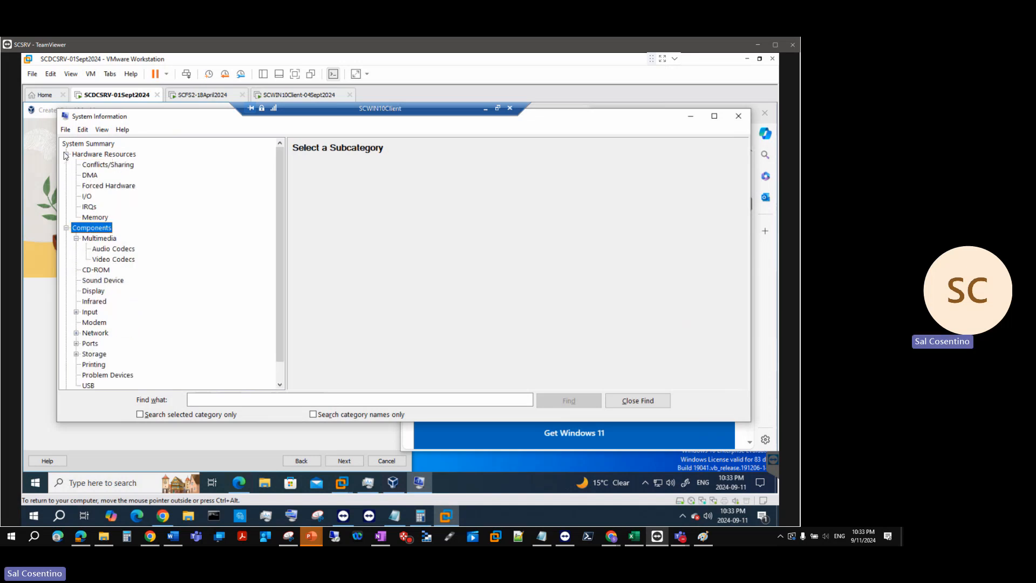
{"action": "left_click", "coordinate": [106, 249]}
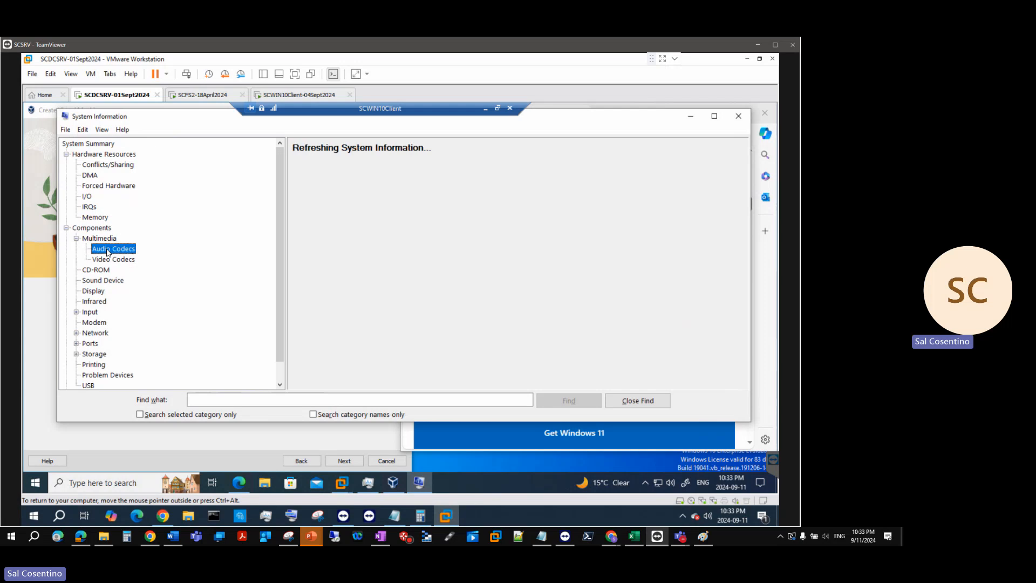
Step: Search System Information for "Direct X", keeping the find bar shown
{"action": "left_click", "coordinate": [82, 129]}
{"action": "mouse_move", "coordinate": [103, 132]}
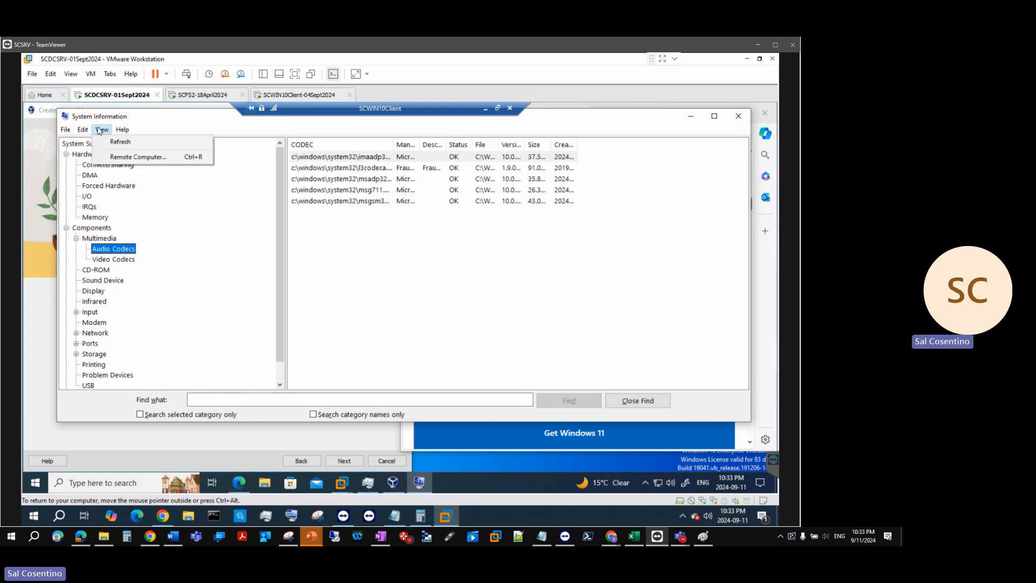
{"action": "left_click", "coordinate": [101, 169]}
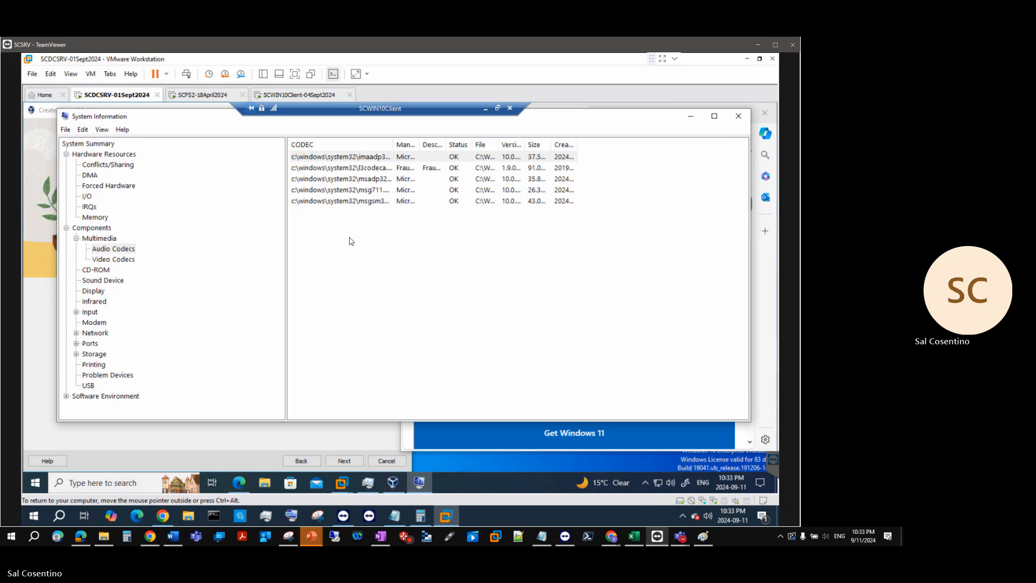
{"action": "key", "text": "ctrl+f"}
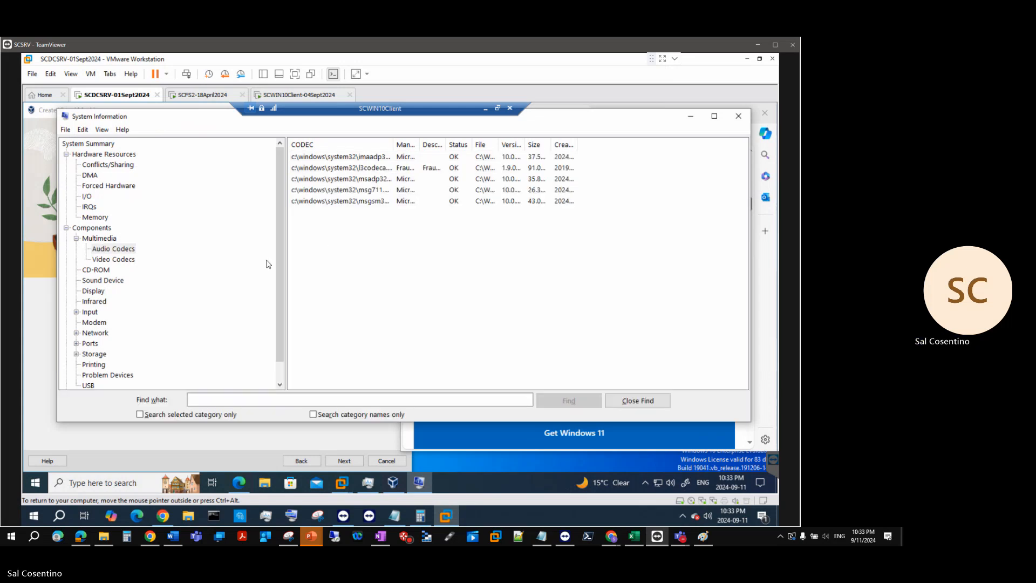
{"action": "left_click", "coordinate": [226, 399]}
{"action": "type", "text": "Gra"}
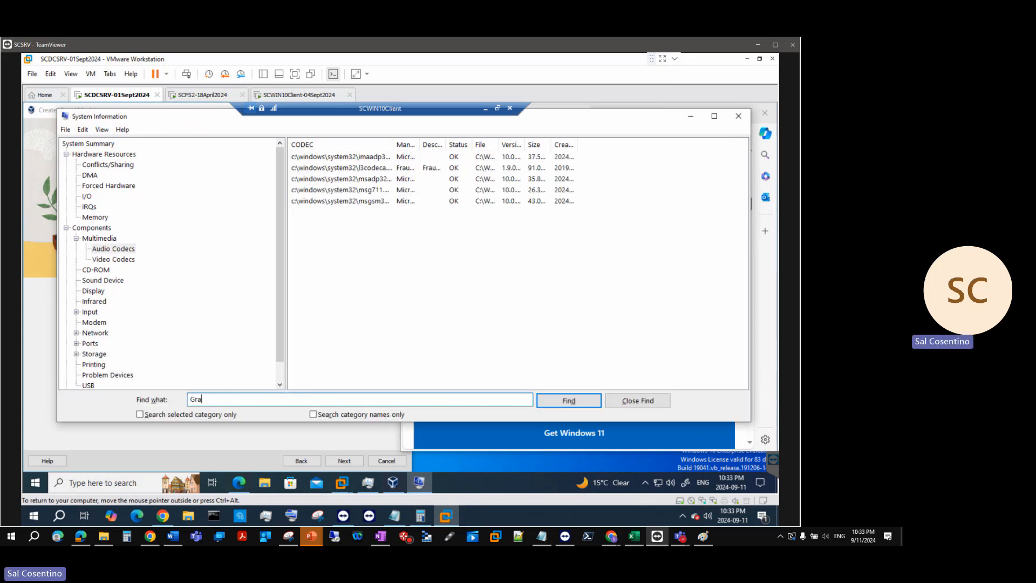
{"action": "key", "text": "BackSpace"}
{"action": "key", "text": "BackSpace"}
{"action": "key", "text": "BackSpace"}
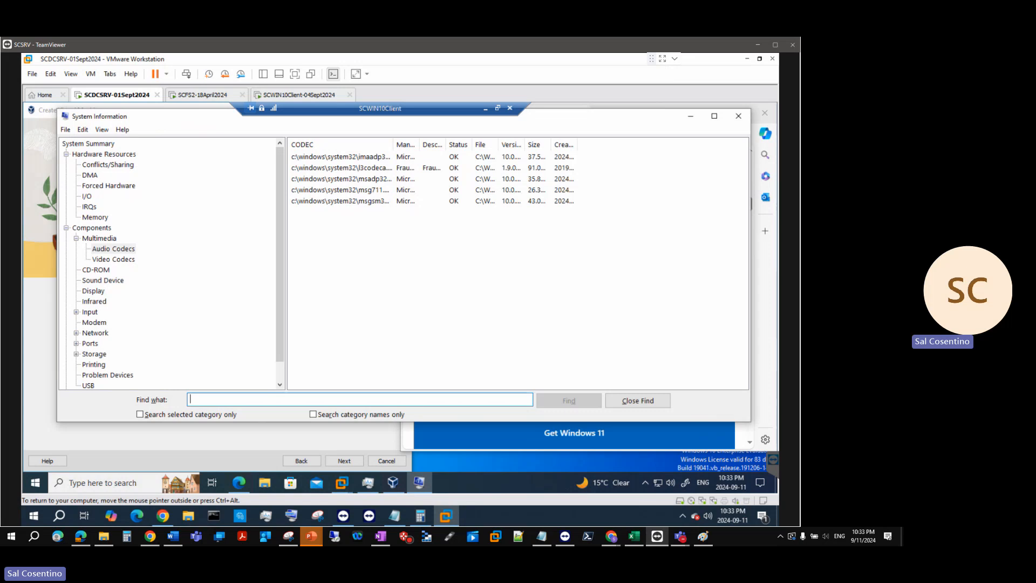
{"action": "type", "text": "Direct X"}
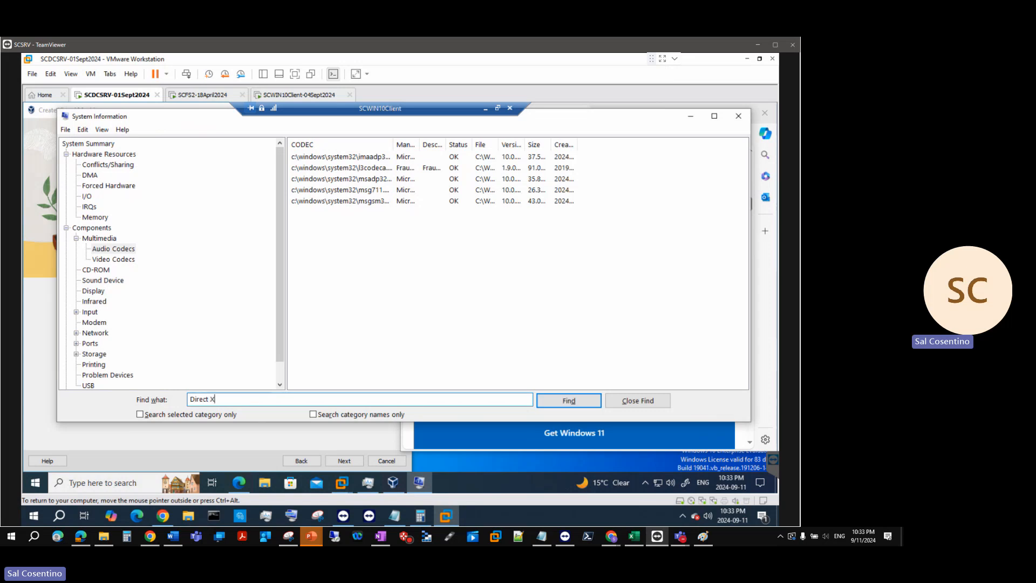
{"action": "key", "text": "Return"}
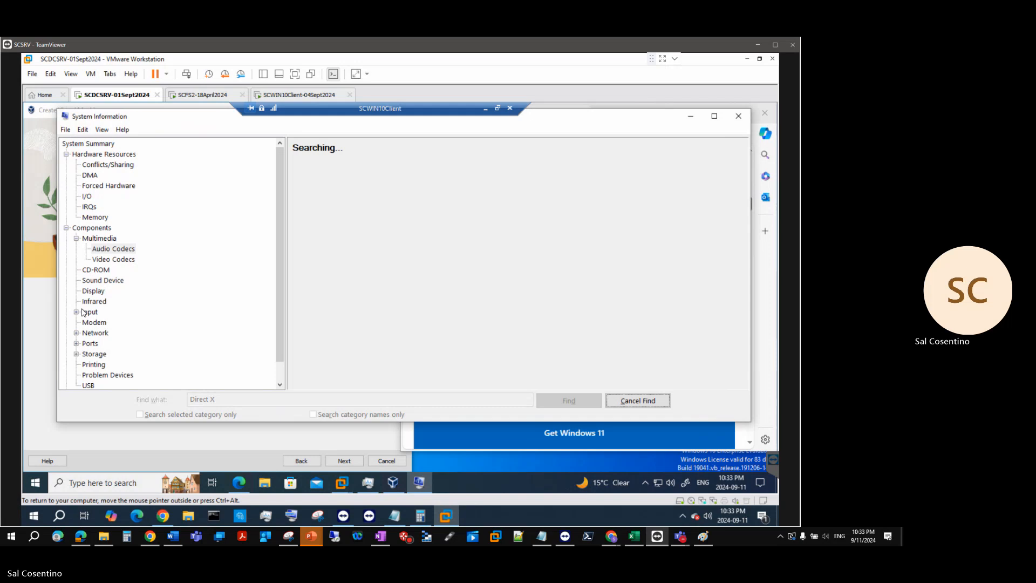
Step: Expand the Input, Network and Software Environment categories in the System Information tree
{"action": "left_click", "coordinate": [76, 312]}
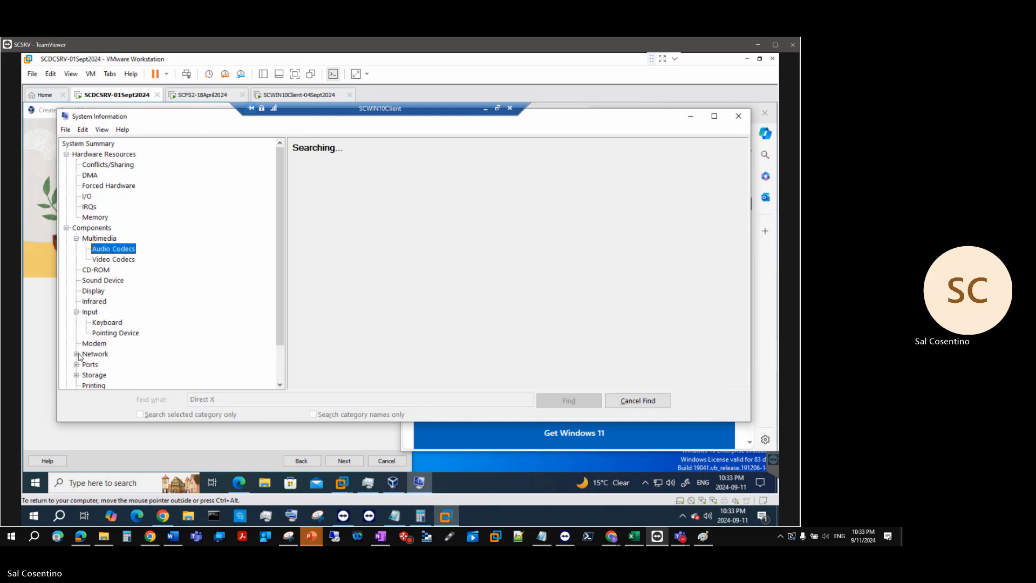
{"action": "left_click", "coordinate": [77, 353]}
{"action": "scroll", "coordinate": [78, 356], "scroll_direction": "down", "scroll_amount": 3}
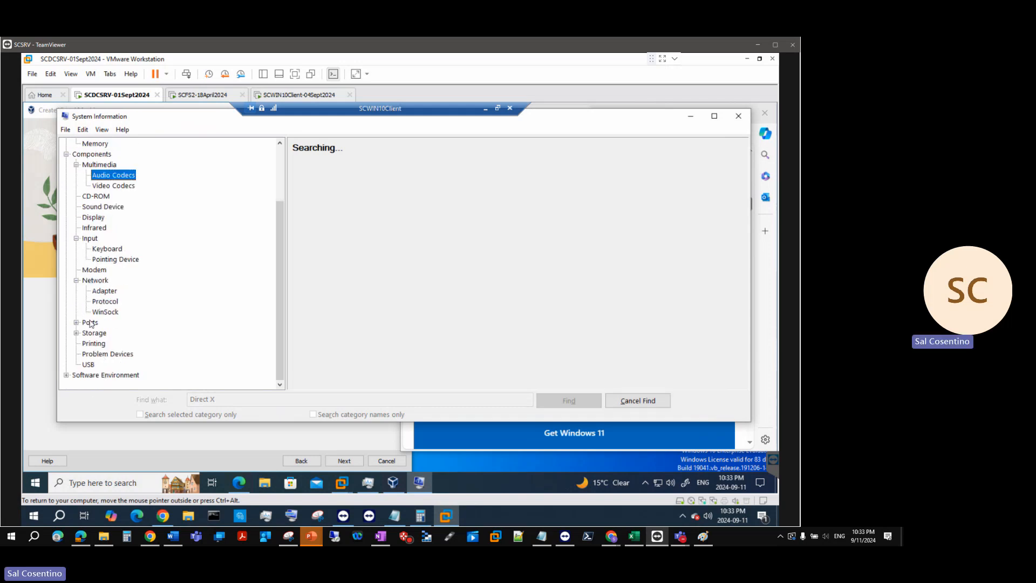
{"action": "left_click", "coordinate": [67, 375]}
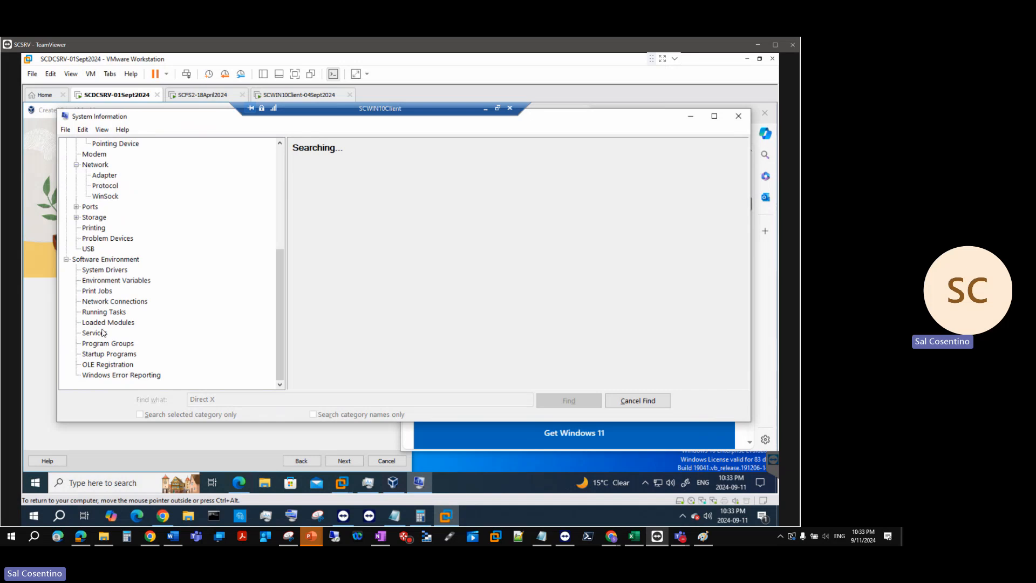
Step: Run dxdiag, minimize System Information, and place the DirectX Diagnostic Tool beside the Windows 11 requirements page
{"action": "left_click", "coordinate": [84, 482]}
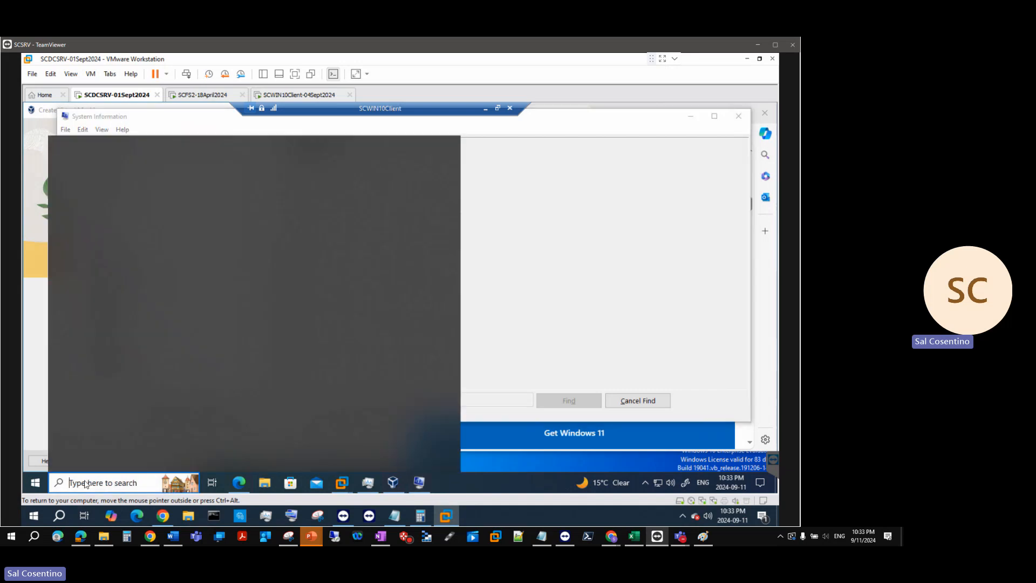
{"action": "type", "text": "dxdiag"}
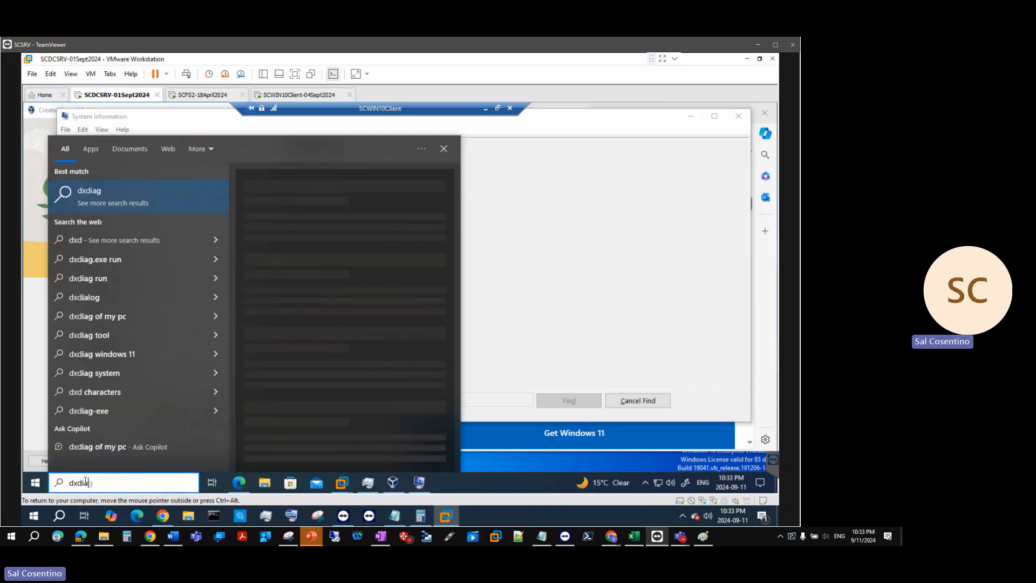
{"action": "key", "text": "Return"}
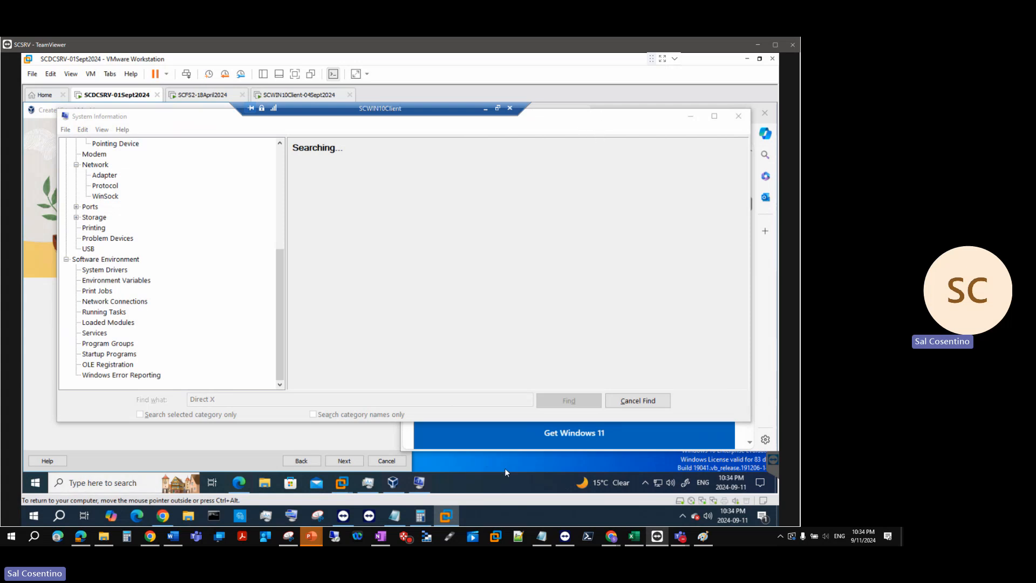
{"action": "left_click", "coordinate": [693, 117]}
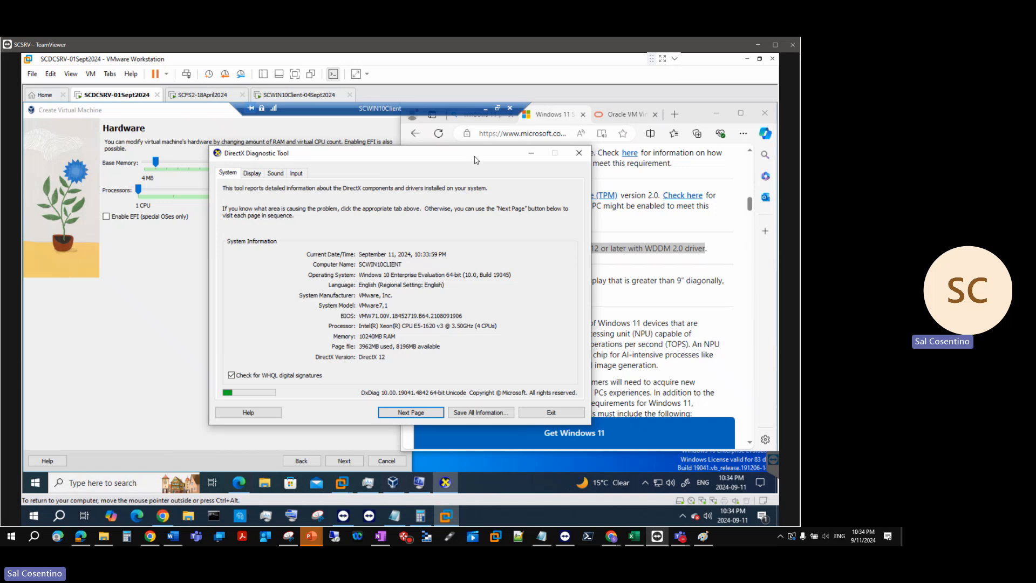
{"action": "left_click_drag", "start_coordinate": [476, 158], "coordinate": [220, 146]}
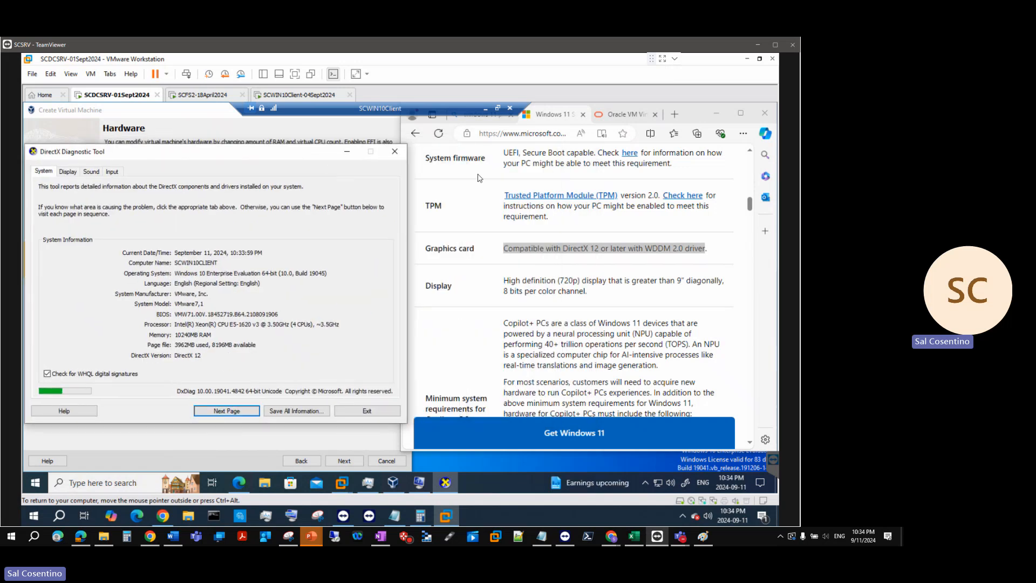
Step: Compare the DirectX version with the page's graphics card requirement, then bring back the System Information window
{"action": "scroll", "coordinate": [568, 241], "scroll_direction": "up", "scroll_amount": 4}
{"action": "scroll", "coordinate": [567, 243], "scroll_direction": "down", "scroll_amount": 5}
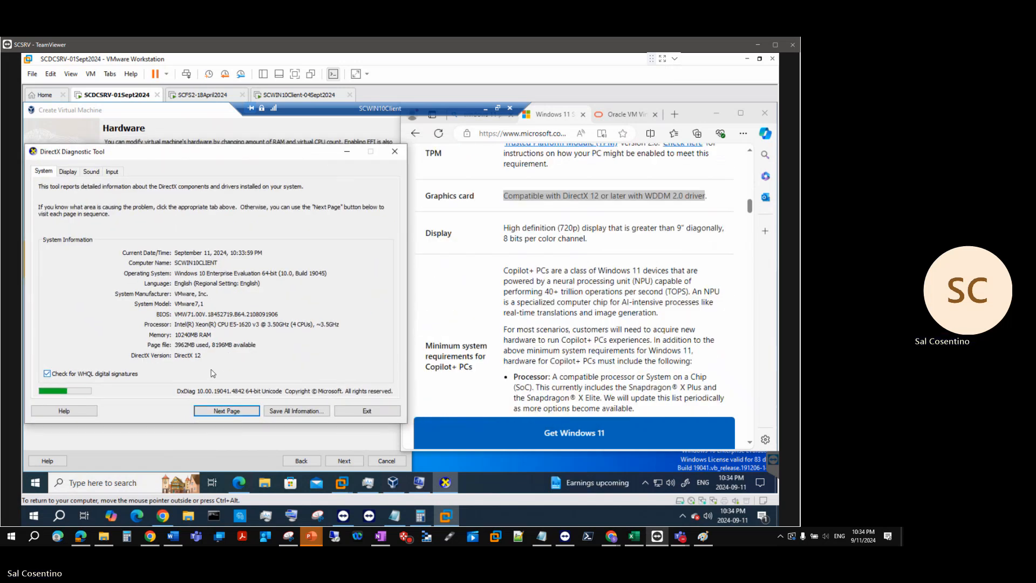
{"action": "left_click", "coordinate": [419, 483]}
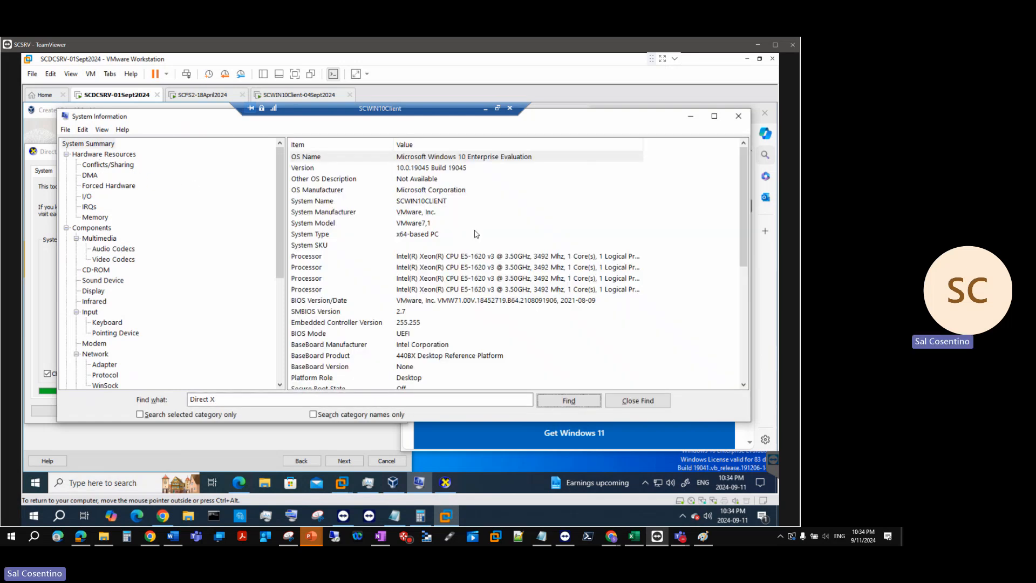
Step: Review the System Summary in System Information and the display details in the DirectX Diagnostic Tool, putting both windows away
{"action": "scroll", "coordinate": [457, 233], "scroll_direction": "down", "scroll_amount": 2}
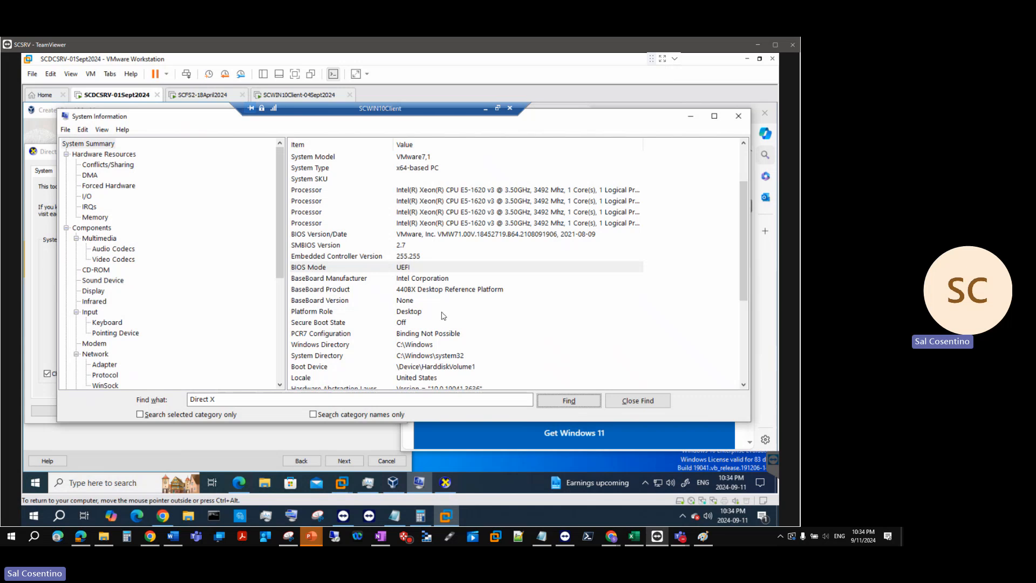
{"action": "scroll", "coordinate": [486, 316], "scroll_direction": "up", "scroll_amount": 2}
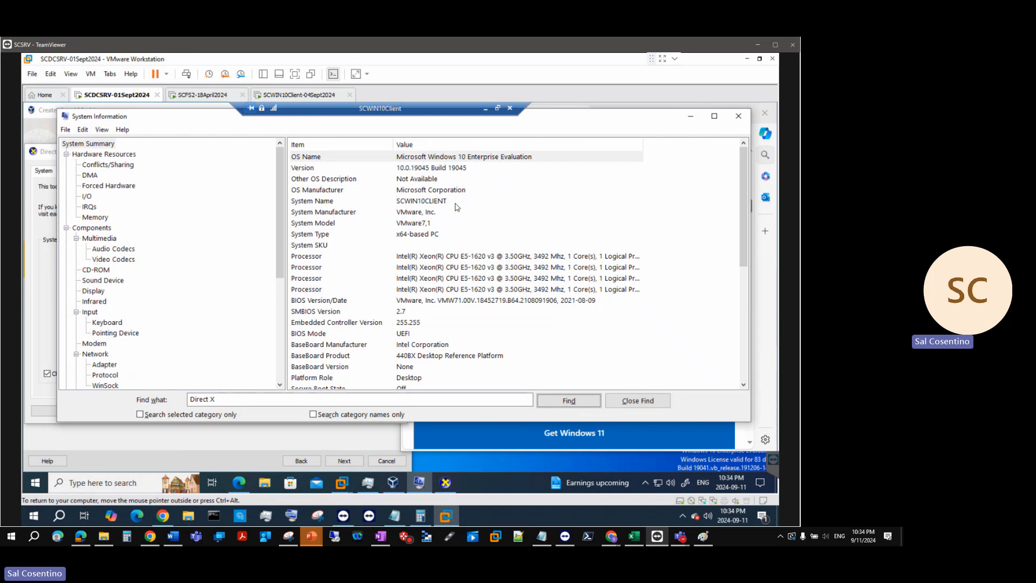
{"action": "scroll", "coordinate": [456, 248], "scroll_direction": "down", "scroll_amount": 7}
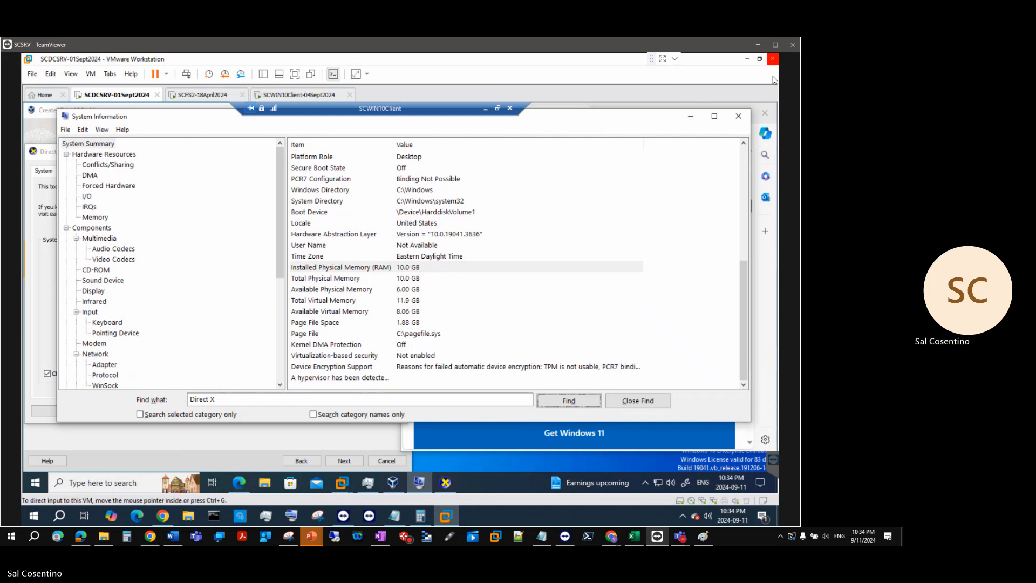
{"action": "left_click", "coordinate": [691, 116]}
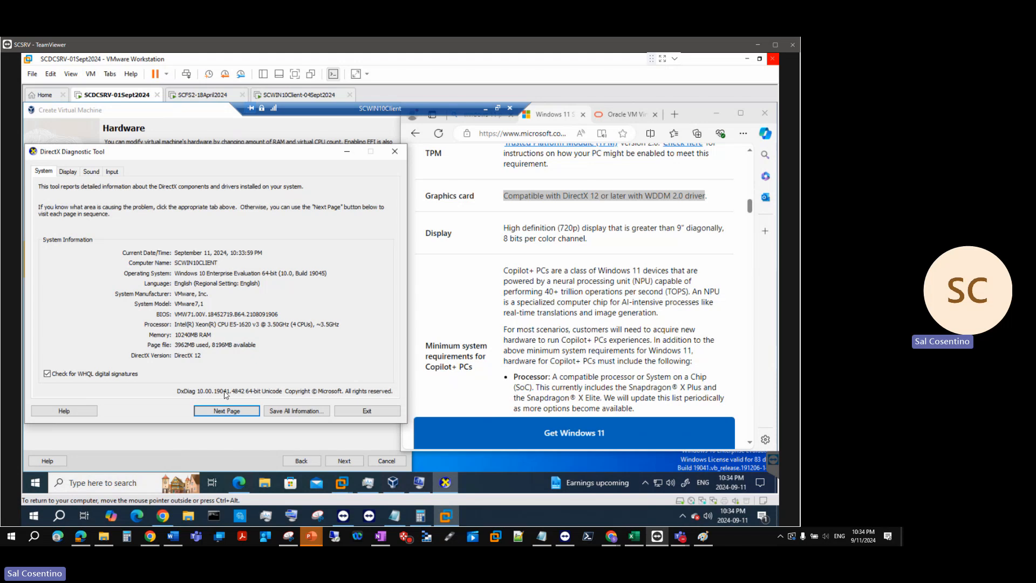
{"action": "left_click", "coordinate": [68, 172]}
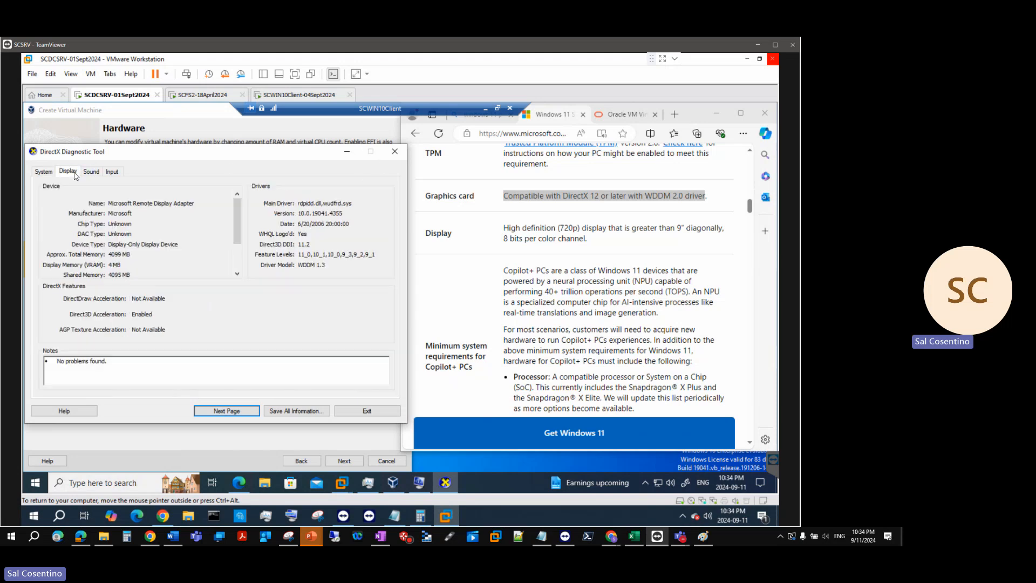
{"action": "left_click", "coordinate": [394, 151]}
Step: Inspect the display, processor and memory settings of the SCWIN10Client-04Sept2024 virtual machine in VMware Workstation
{"action": "right_click", "coordinate": [324, 97]}
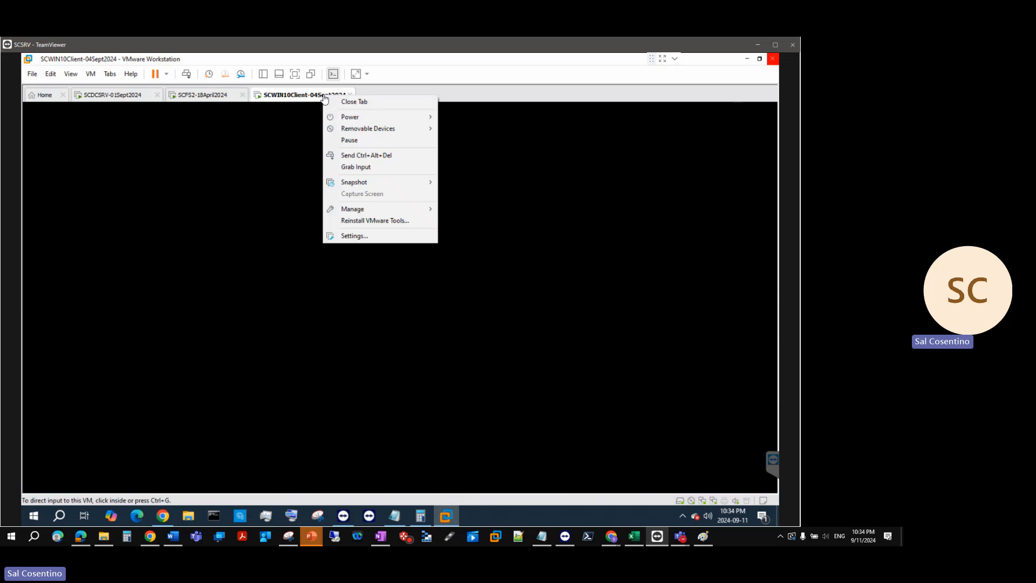
{"action": "left_click", "coordinate": [347, 244]}
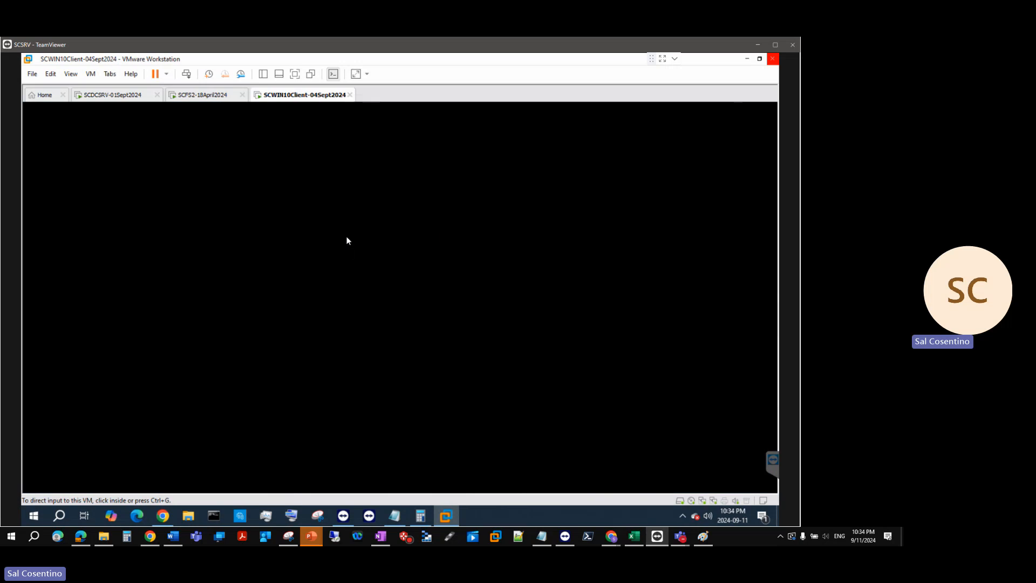
{"action": "left_click", "coordinate": [301, 220]}
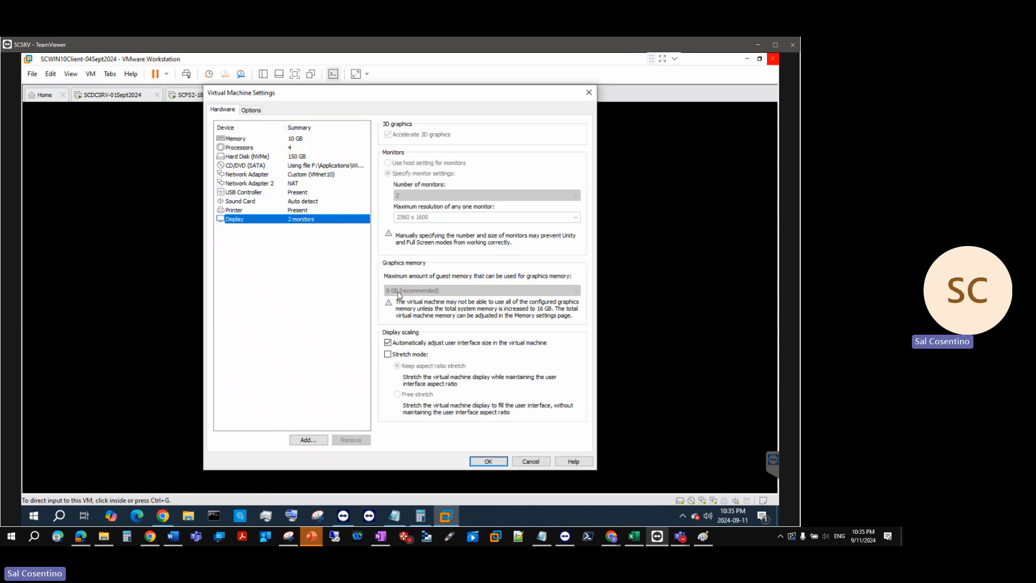
{"action": "left_click", "coordinate": [250, 152]}
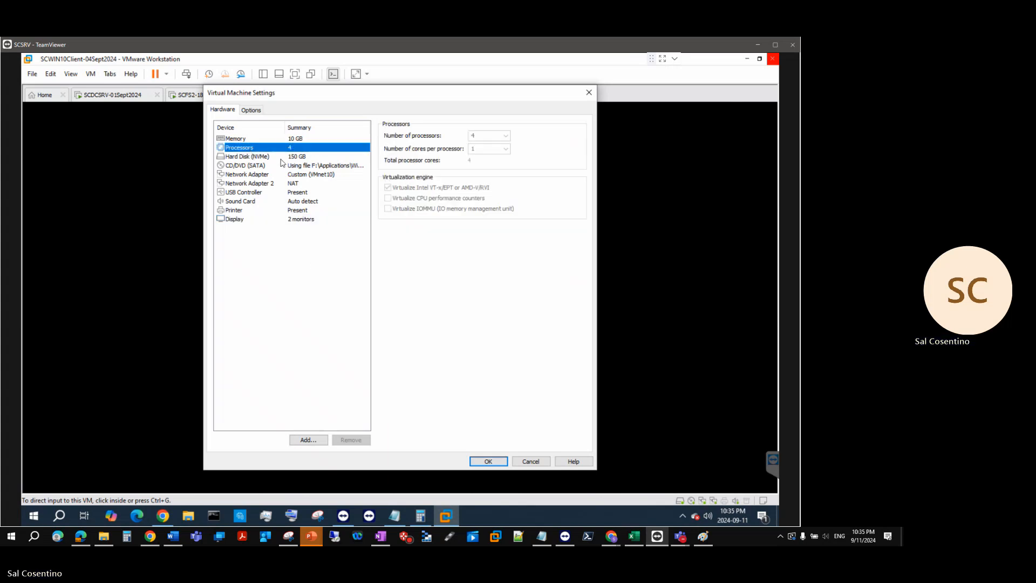
{"action": "left_click", "coordinate": [253, 139]}
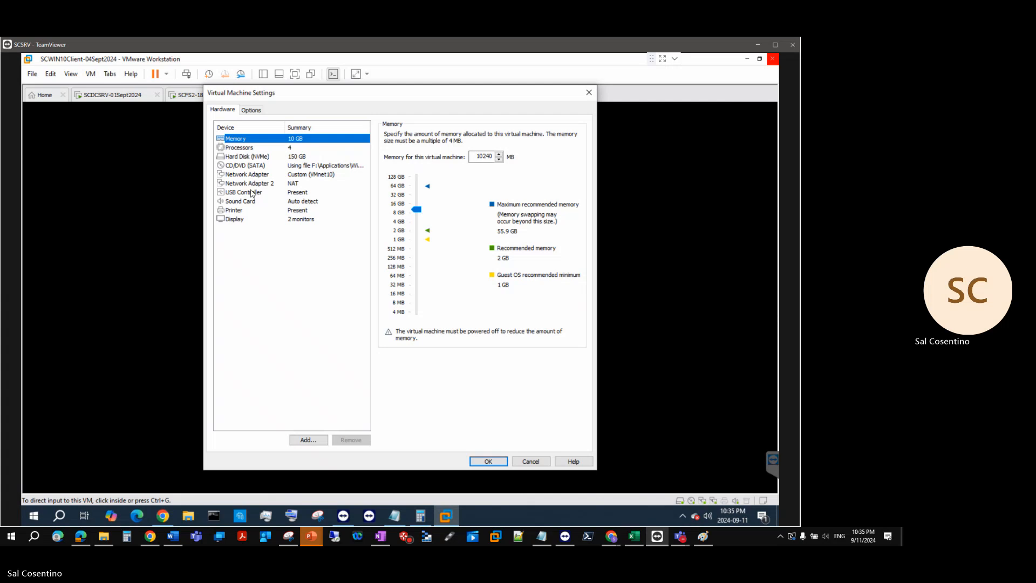
{"action": "left_click", "coordinate": [238, 220]}
Step: Check the virtual machine's general, shared folder and advanced options, and close its settings without changes
{"action": "left_click", "coordinate": [253, 108]}
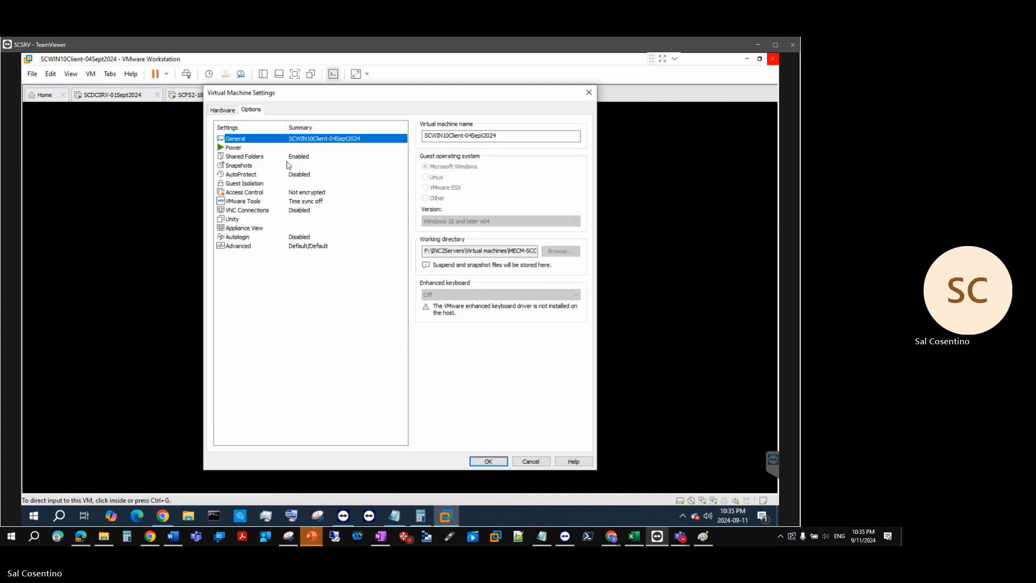
{"action": "left_click", "coordinate": [276, 157]}
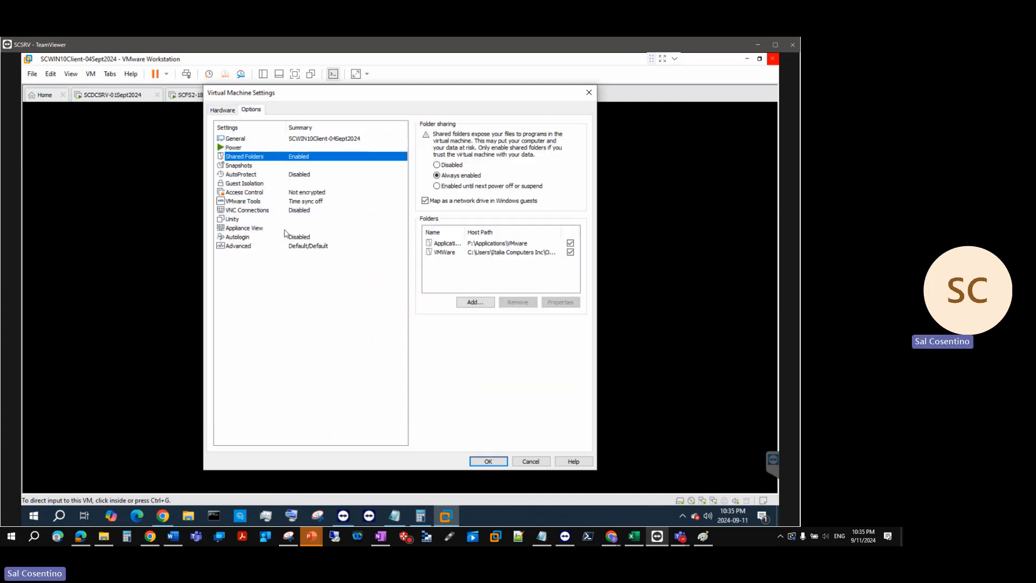
{"action": "left_click", "coordinate": [264, 247]}
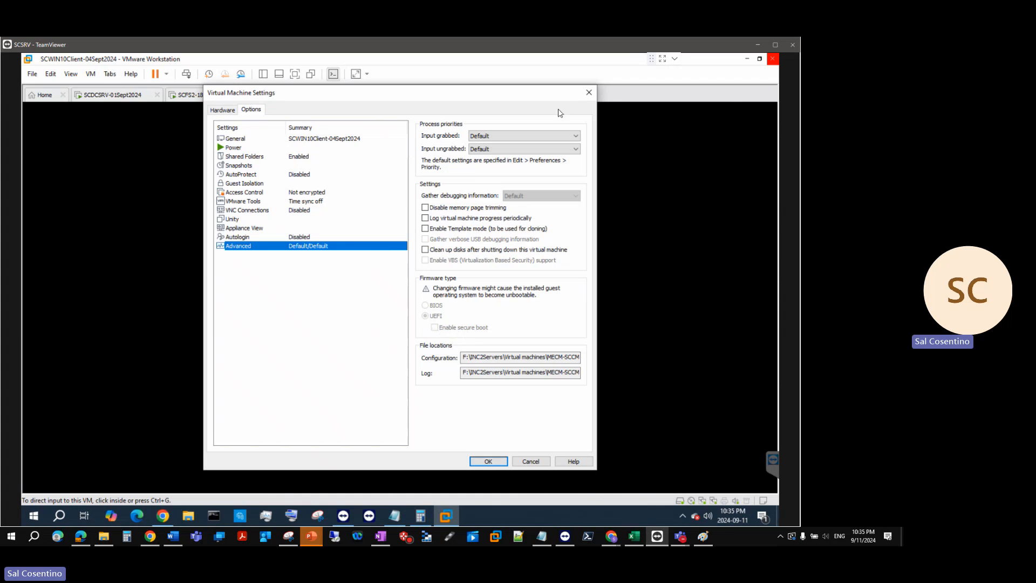
{"action": "left_click", "coordinate": [589, 93]}
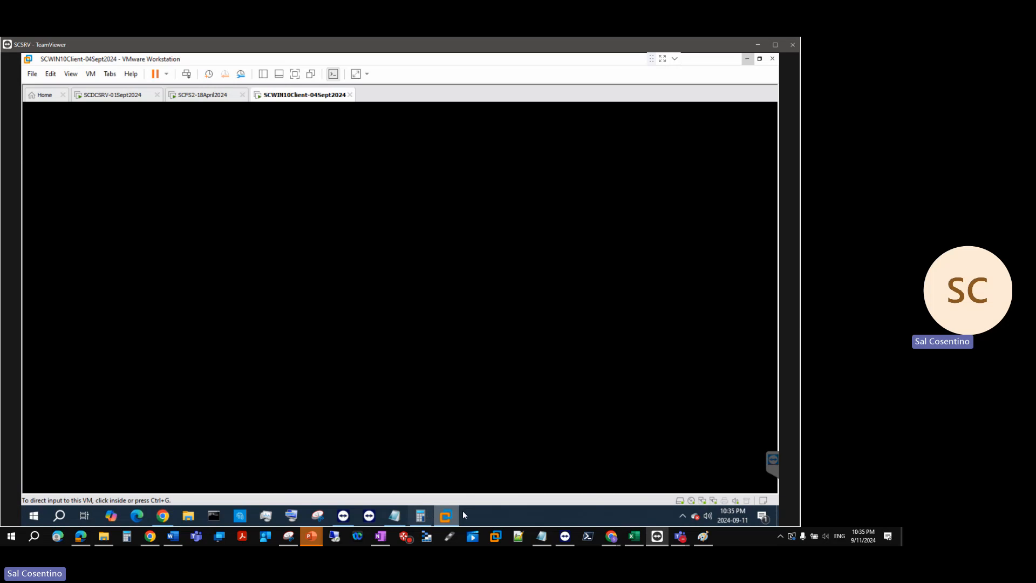
Step: Return to the SCDCSRV-01Sept2024 machine and highlight the requirements page's paragraph on internet connectivity and a Microsoft account for initial setup
{"action": "left_click", "coordinate": [116, 95]}
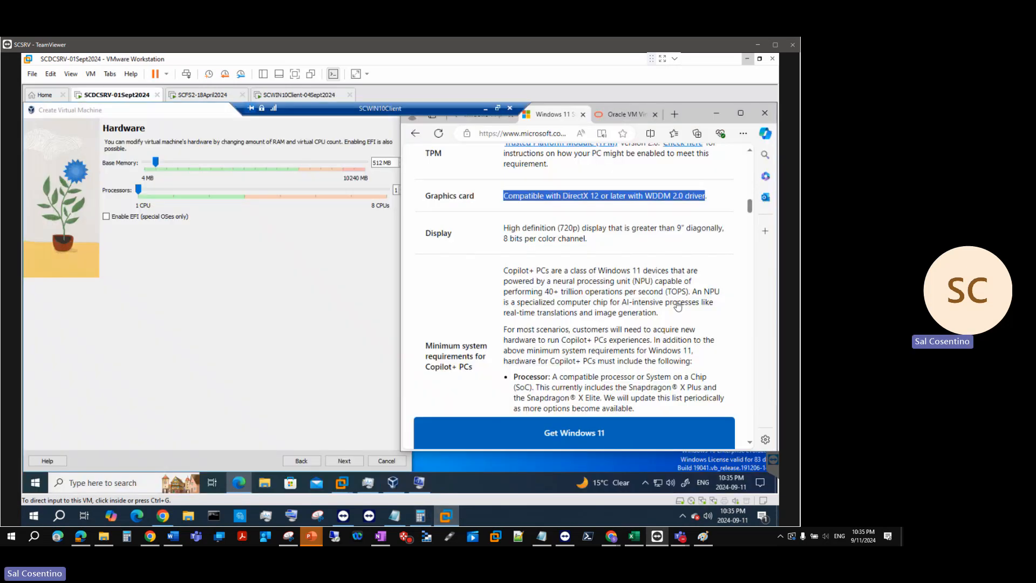
{"action": "scroll", "coordinate": [680, 300], "scroll_direction": "down", "scroll_amount": 4}
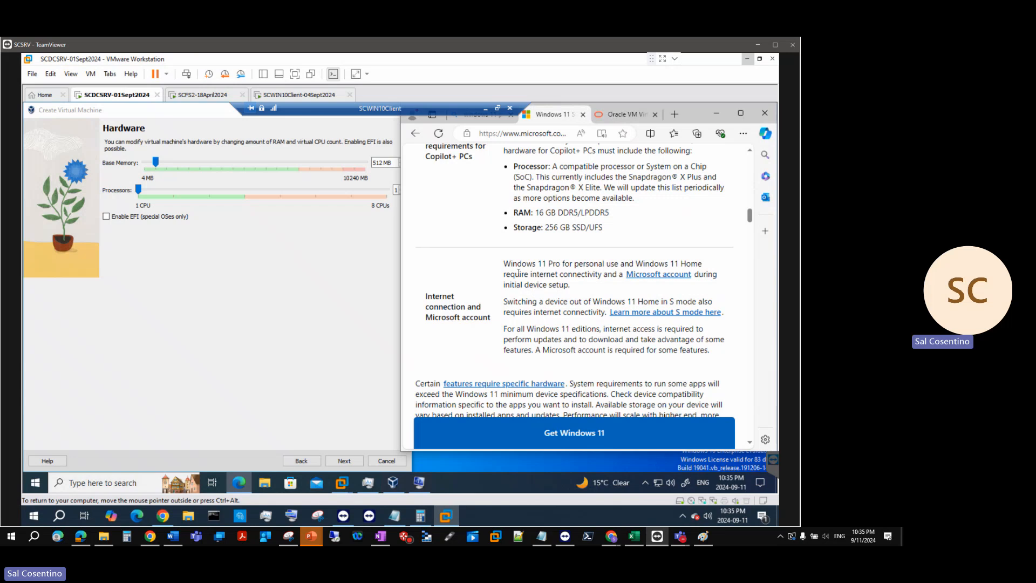
{"action": "left_click_drag", "start_coordinate": [504, 264], "coordinate": [570, 285]}
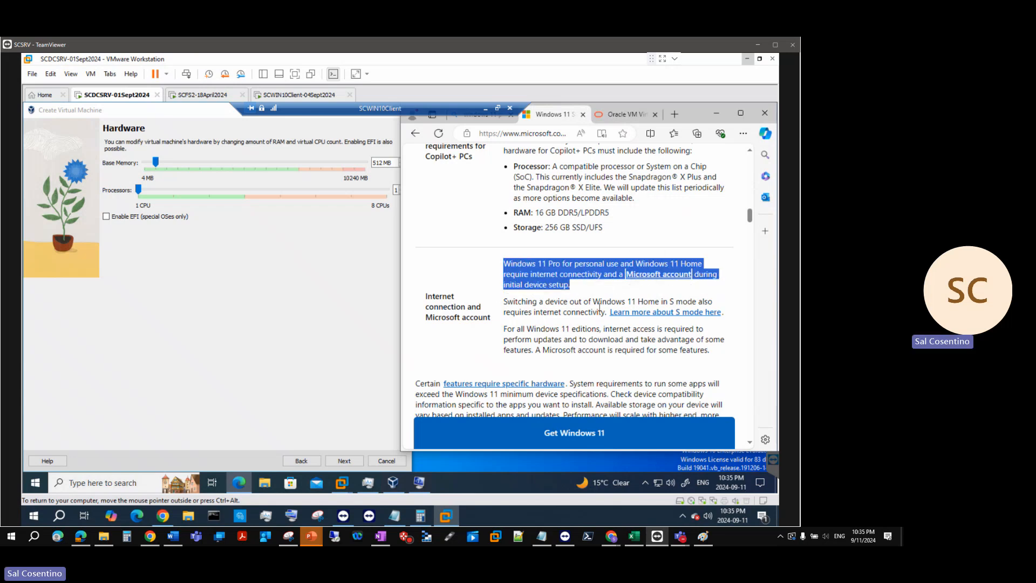
{"action": "scroll", "coordinate": [604, 294], "scroll_direction": "down", "scroll_amount": 2}
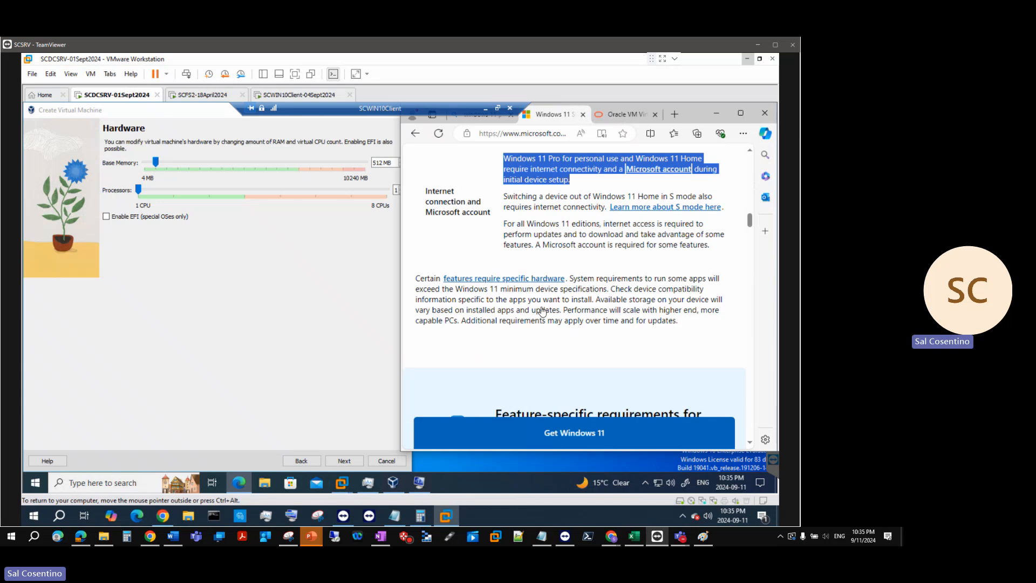
Step: Read through the feature-specific requirements for Windows 11 and the sections that follow on the requirements page
{"action": "scroll", "coordinate": [543, 308], "scroll_direction": "down", "scroll_amount": 3}
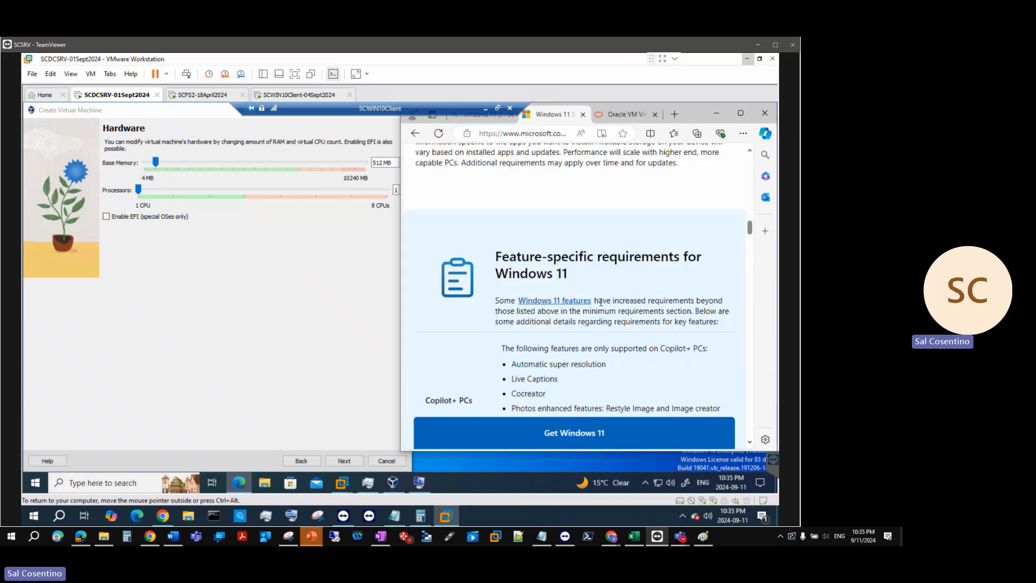
{"action": "scroll", "coordinate": [600, 303], "scroll_direction": "down", "scroll_amount": 3}
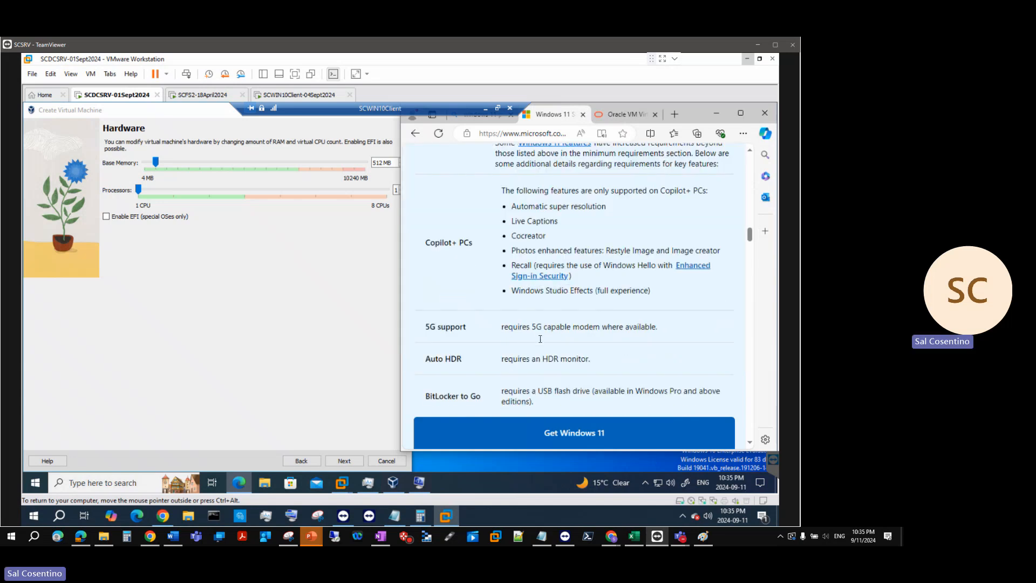
{"action": "scroll", "coordinate": [545, 335], "scroll_direction": "up", "scroll_amount": 4}
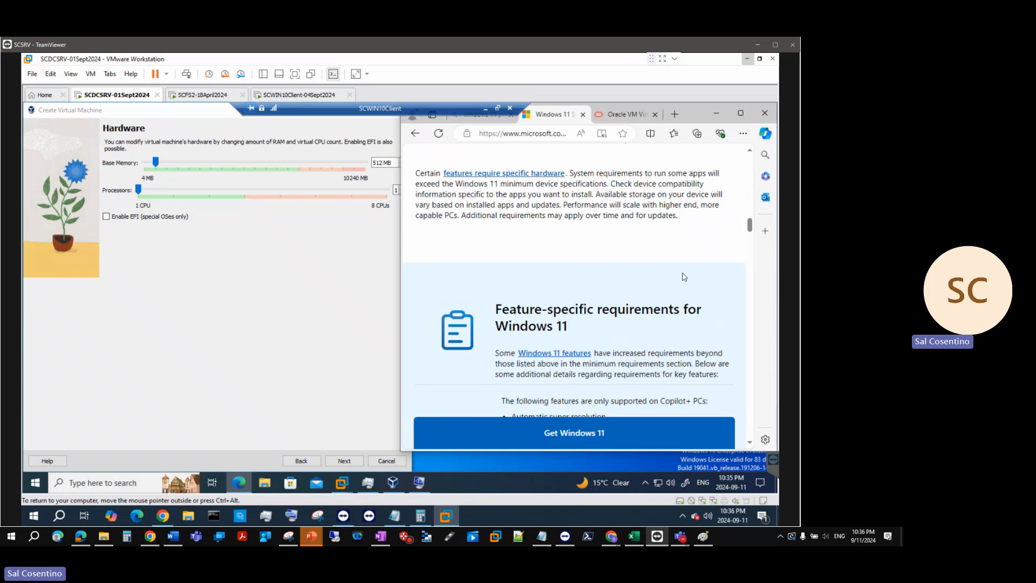
{"action": "scroll", "coordinate": [699, 293], "scroll_direction": "down", "scroll_amount": 3}
{"action": "scroll", "coordinate": [504, 288], "scroll_direction": "down", "scroll_amount": 2}
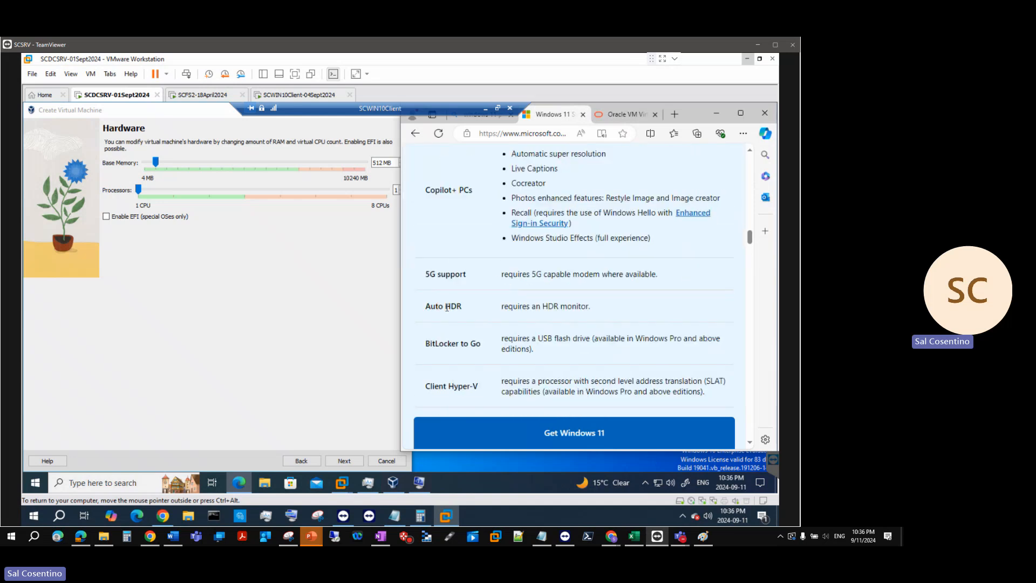
{"action": "scroll", "coordinate": [472, 325], "scroll_direction": "down", "scroll_amount": 1}
{"action": "scroll", "coordinate": [515, 313], "scroll_direction": "down", "scroll_amount": 3}
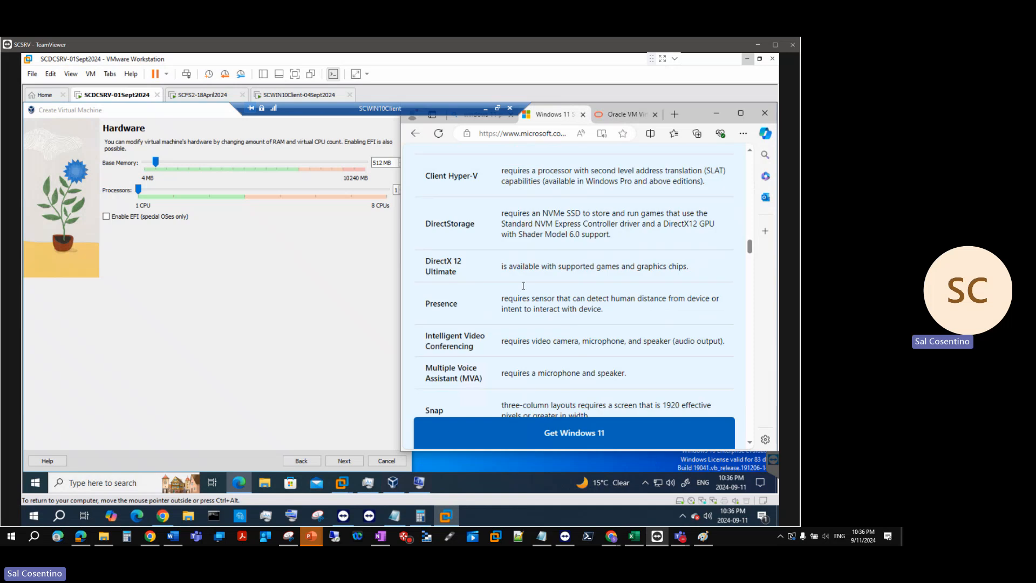
{"action": "scroll", "coordinate": [578, 299], "scroll_direction": "down", "scroll_amount": 15}
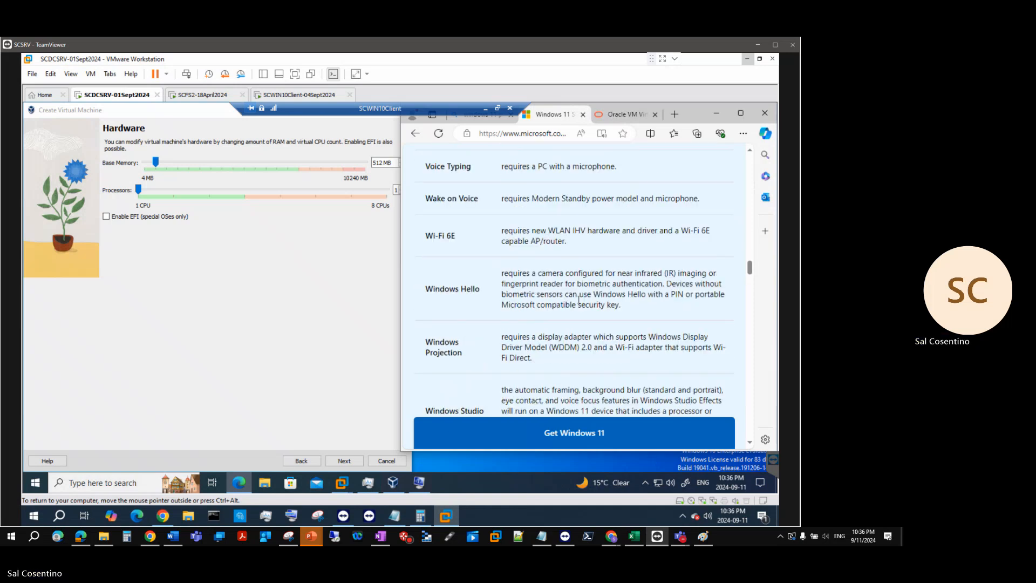
{"action": "scroll", "coordinate": [580, 306], "scroll_direction": "down", "scroll_amount": 15}
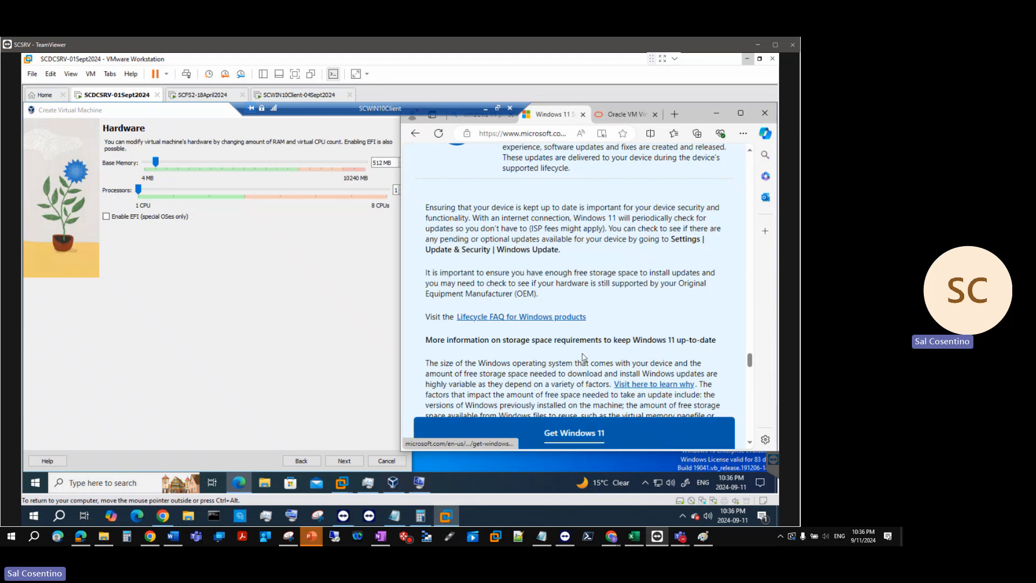
{"action": "scroll", "coordinate": [584, 358], "scroll_direction": "up", "scroll_amount": 10}
Step: Copy the requirements page's address into a new bullet below "Windows 11 Prerequisites" on PowerPoint slide 7, append "/", and minimize the presentation
{"action": "left_click", "coordinate": [522, 134]}
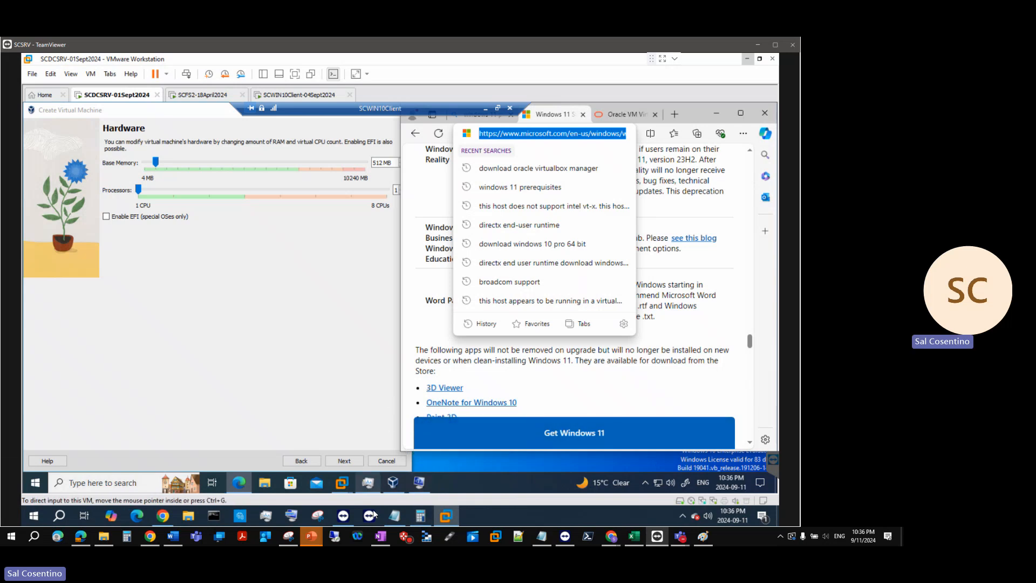
{"action": "mouse_move", "coordinate": [314, 537]}
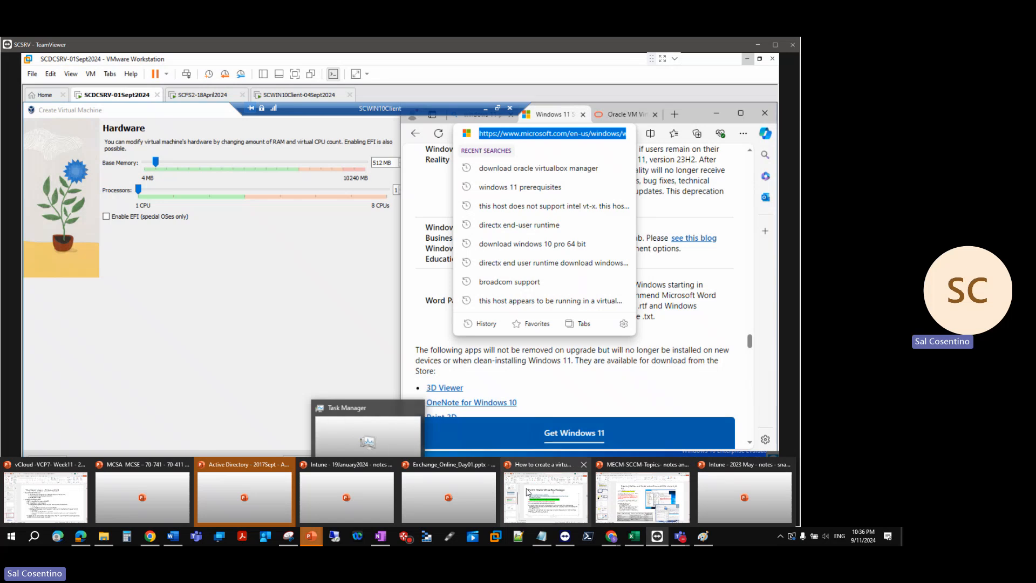
{"action": "left_click", "coordinate": [566, 513]}
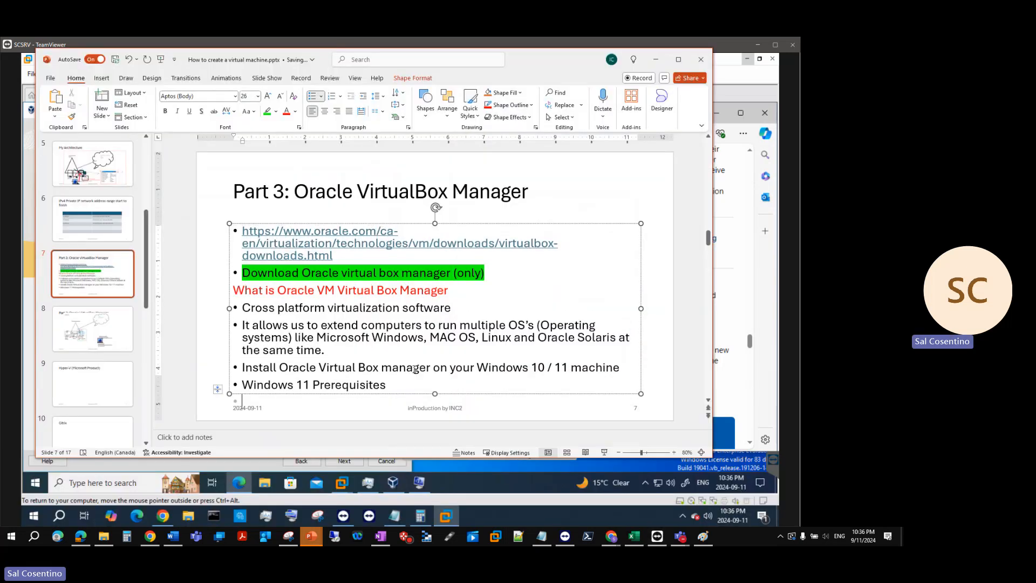
{"action": "key", "text": "ctrl+v"}
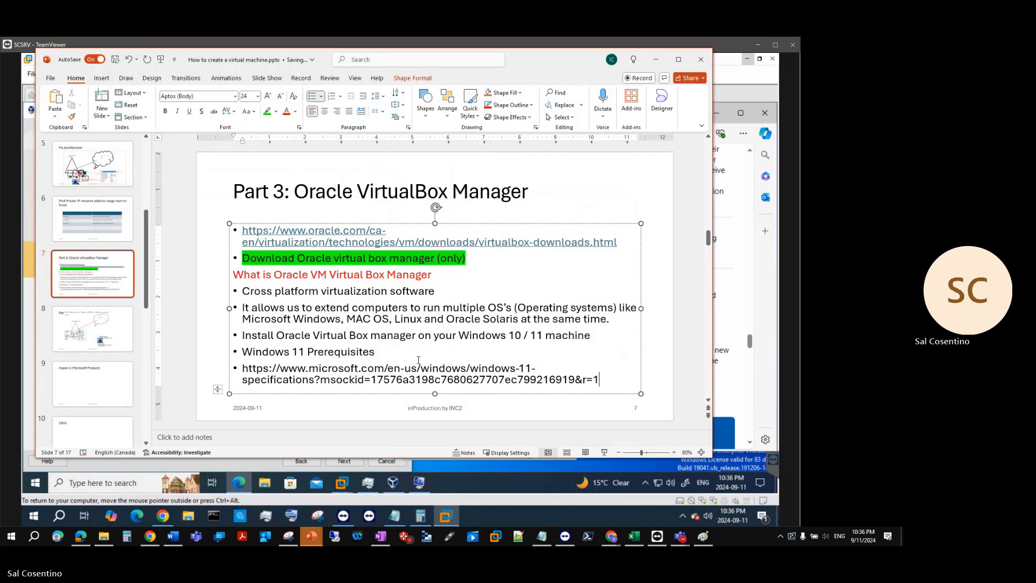
{"action": "type", "text": "/"}
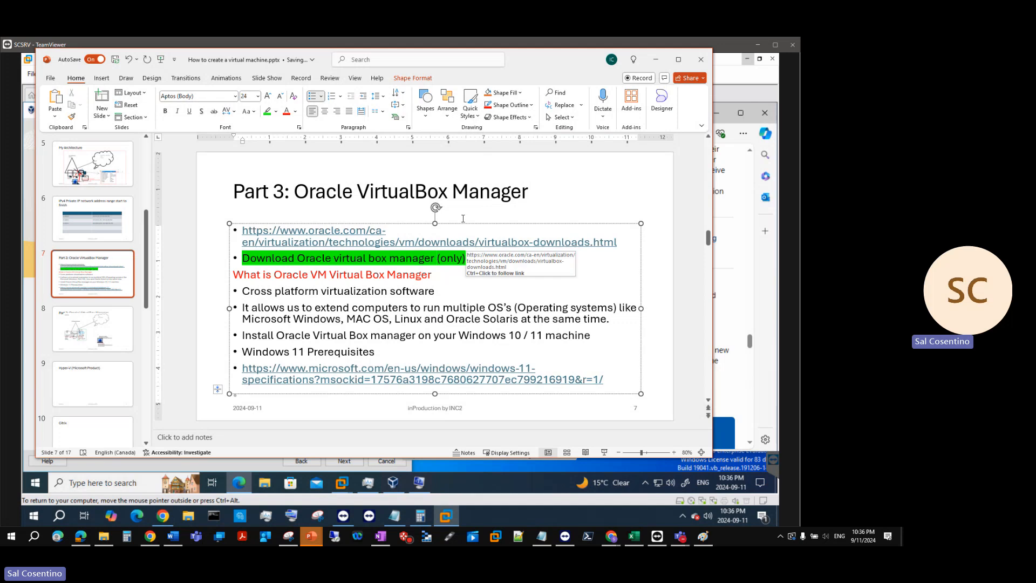
{"action": "left_click", "coordinate": [656, 59]}
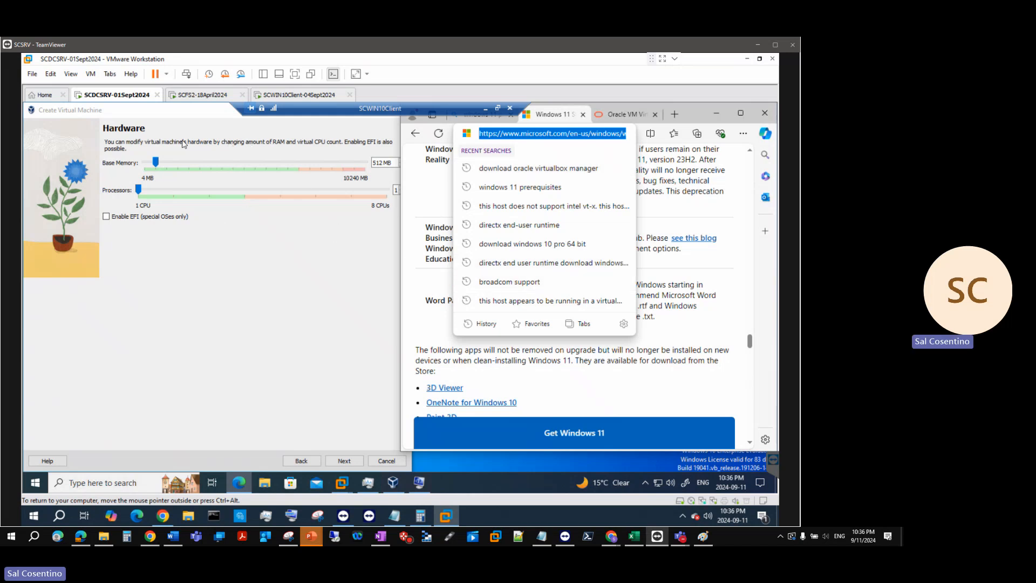
Step: Switch the remote session to full screen and minimize the browser to expose the wizard's Hardware page
{"action": "left_click", "coordinate": [663, 58]}
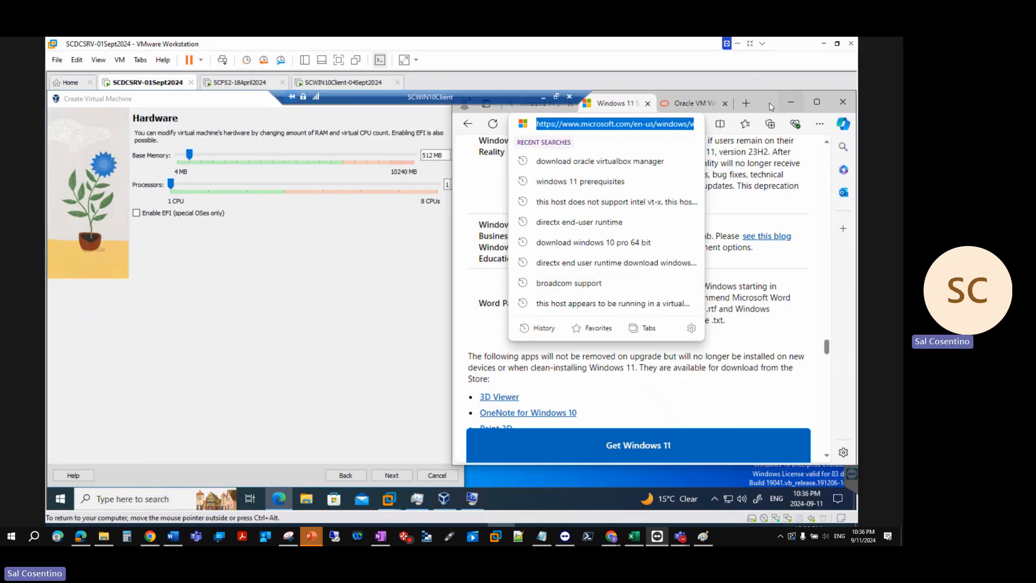
{"action": "left_click", "coordinate": [790, 102]}
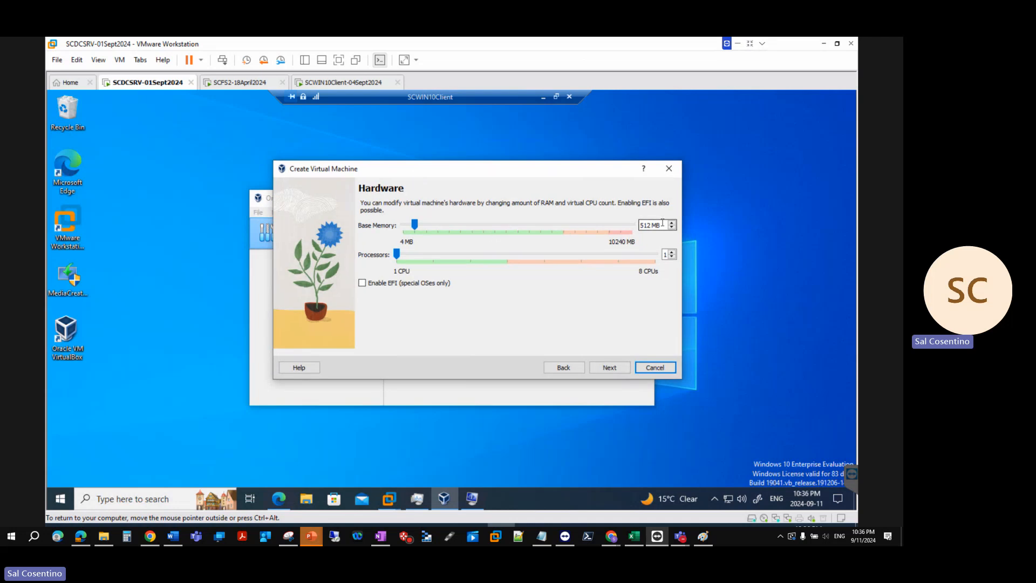
{"action": "left_click_drag", "start_coordinate": [664, 224], "coordinate": [642, 224]}
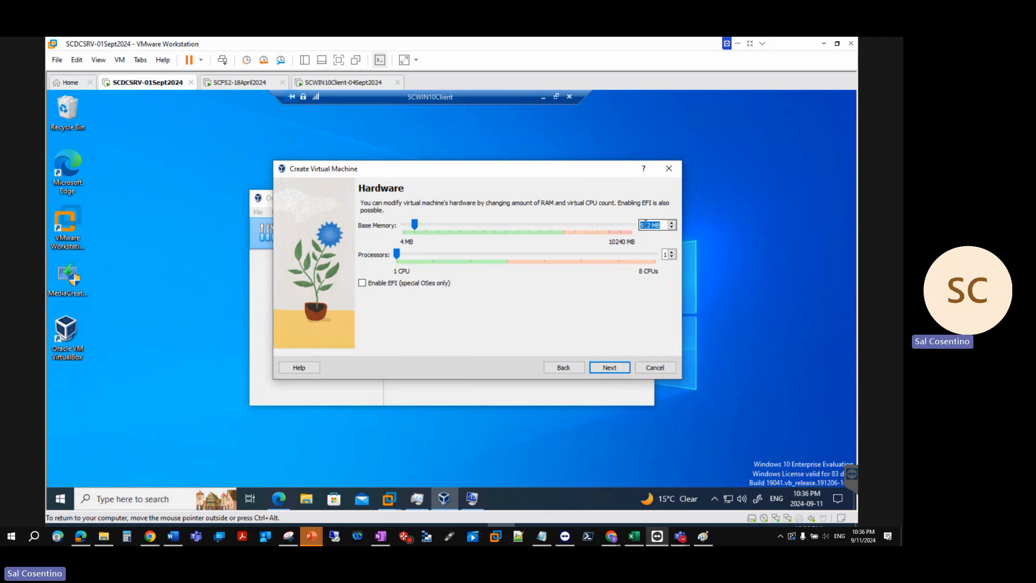
{"action": "type", "text": "4"}
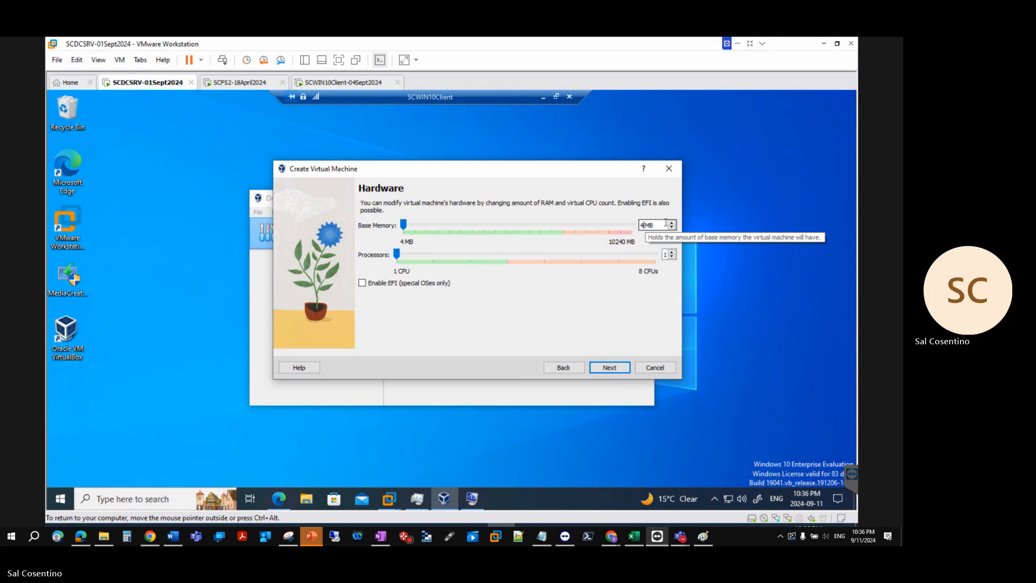
{"action": "left_click_drag", "start_coordinate": [662, 224], "coordinate": [633, 222]}
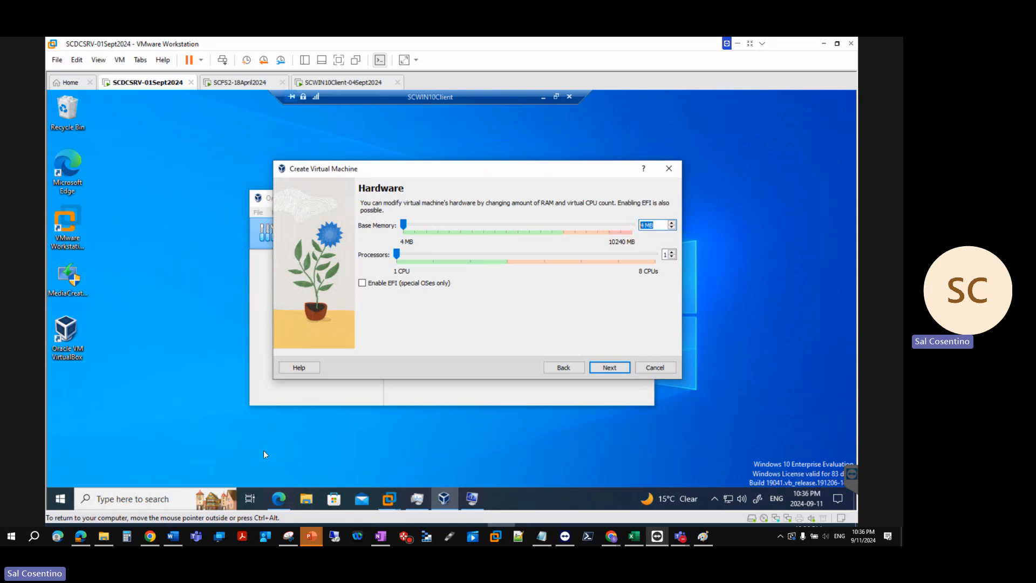
Step: Find and open Calculator, and multiply 1024 by 4 to convert 4 GB of memory to megabytes
{"action": "left_click", "coordinate": [175, 494]}
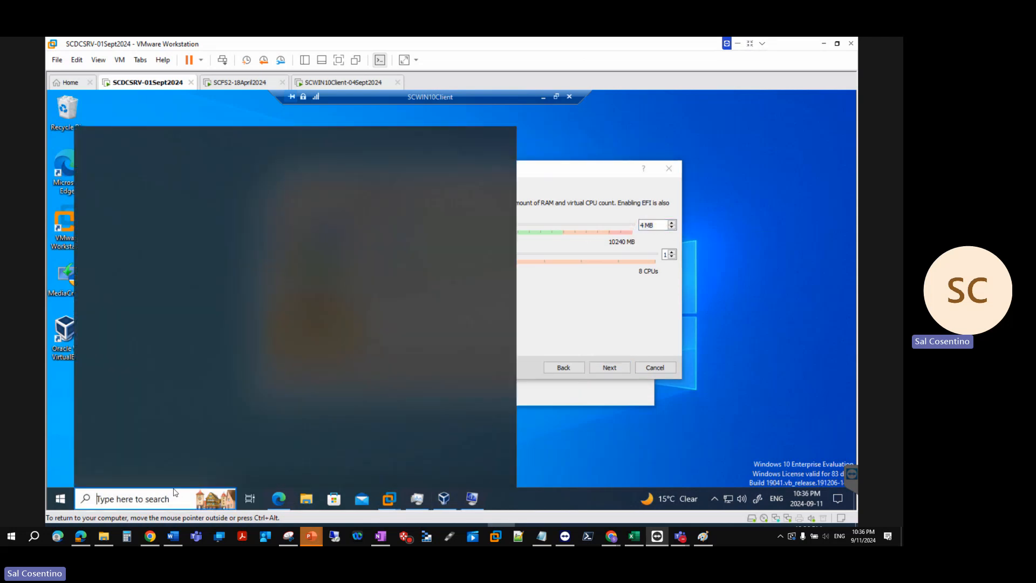
{"action": "type", "text": "cal"}
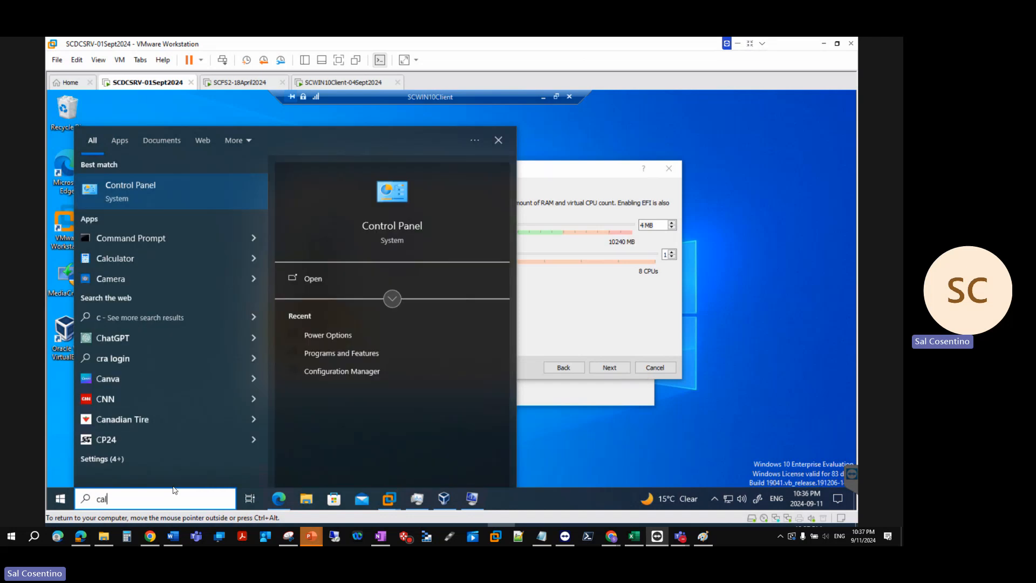
{"action": "left_click", "coordinate": [198, 197]}
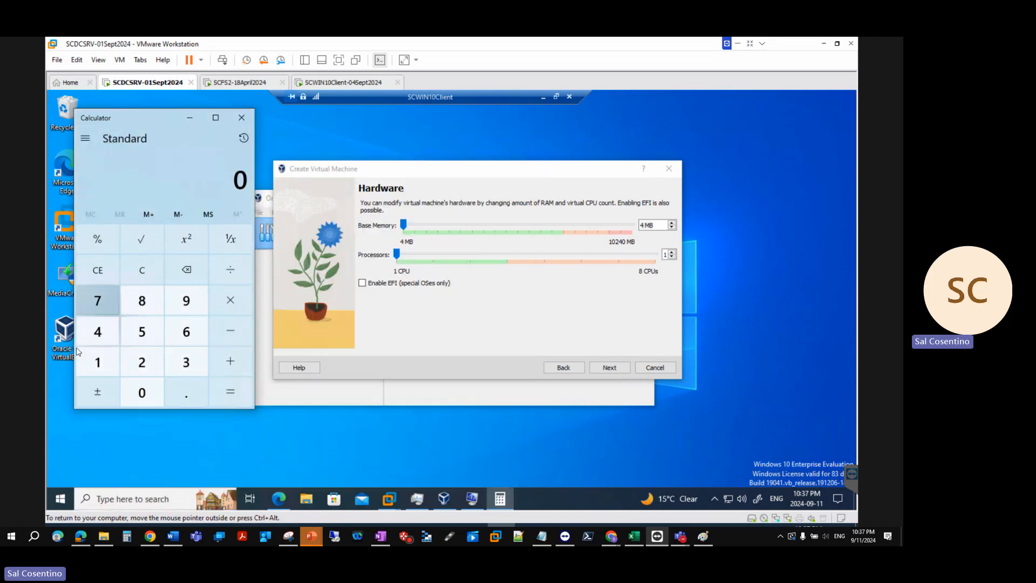
{"action": "type", "text": "102"}
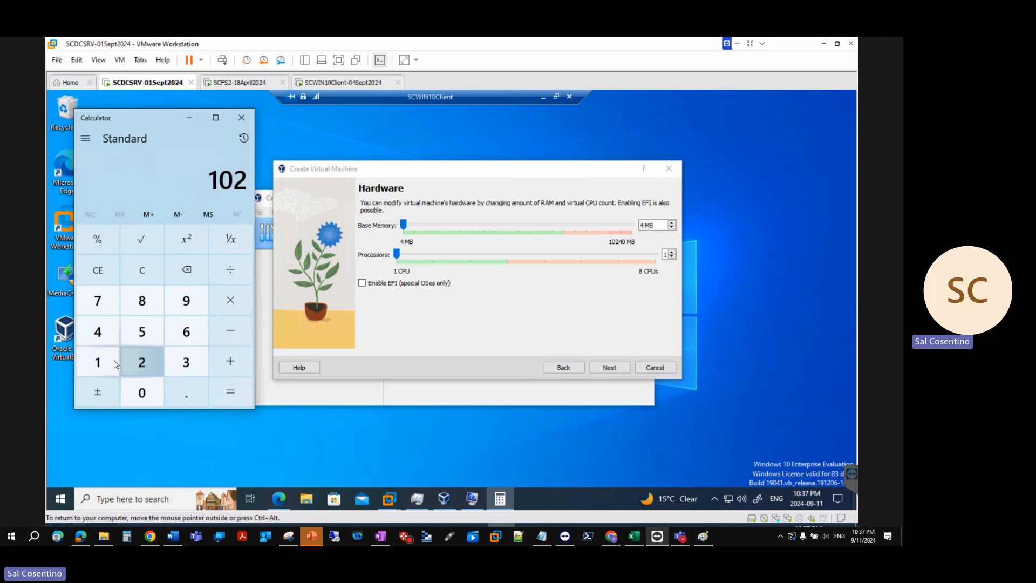
{"action": "left_click", "coordinate": [99, 331]}
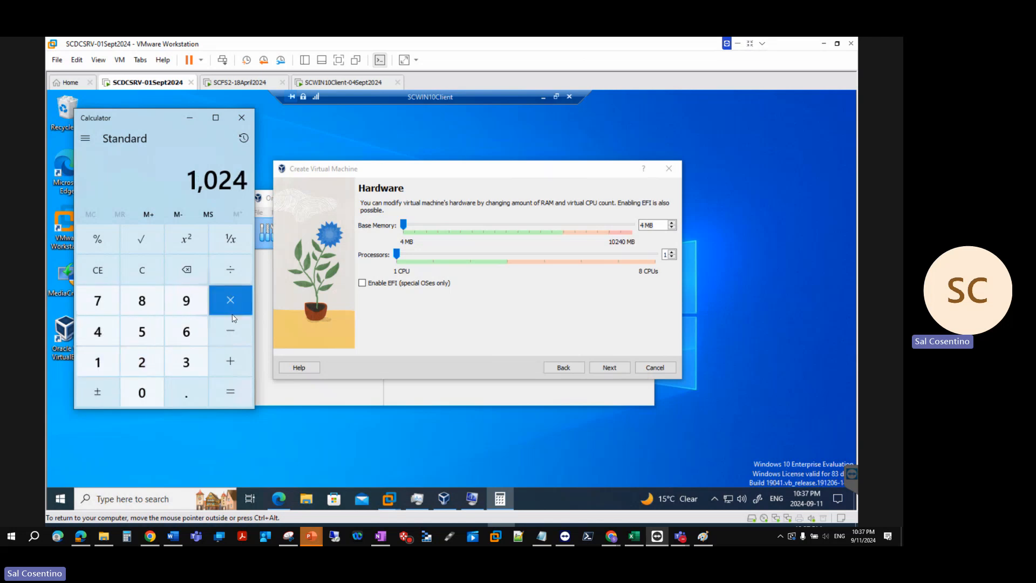
{"action": "left_click", "coordinate": [234, 298]}
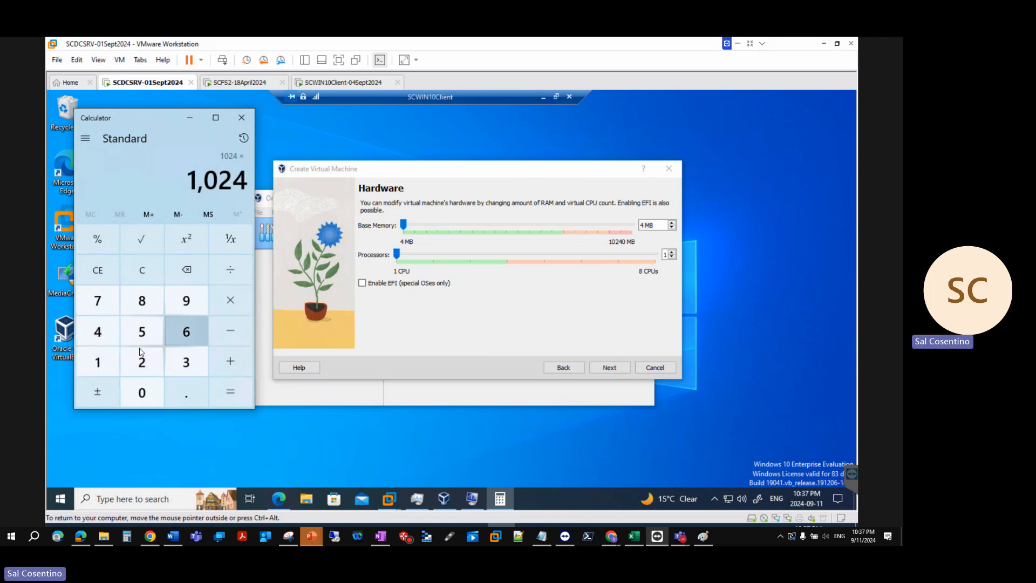
{"action": "left_click", "coordinate": [97, 330]}
{"action": "left_click", "coordinate": [231, 392]}
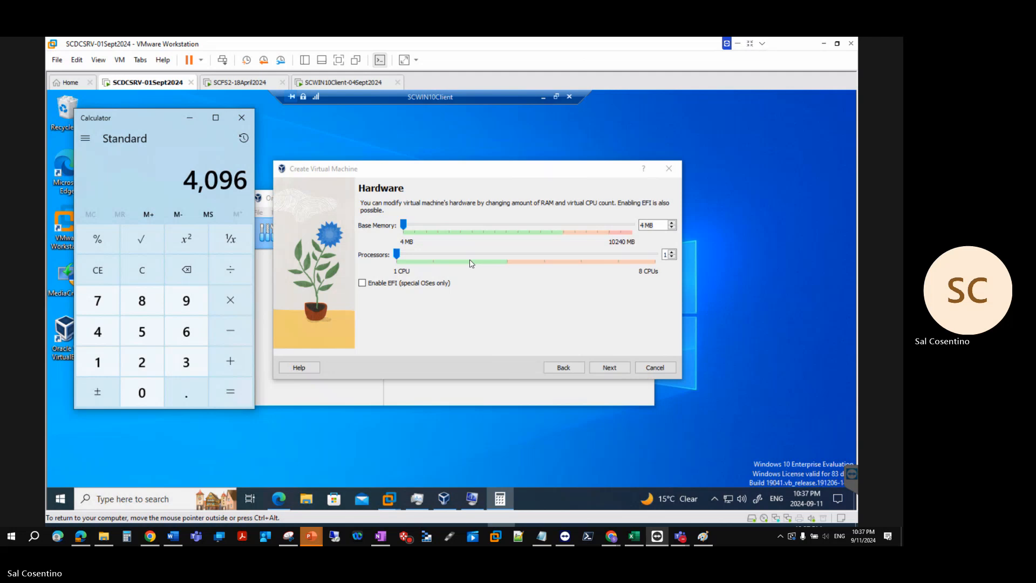
Step: Set the new machine's base memory to 4096 MB and its processors to 2, and continue to the virtual hard disk page
{"action": "left_click", "coordinate": [646, 227]}
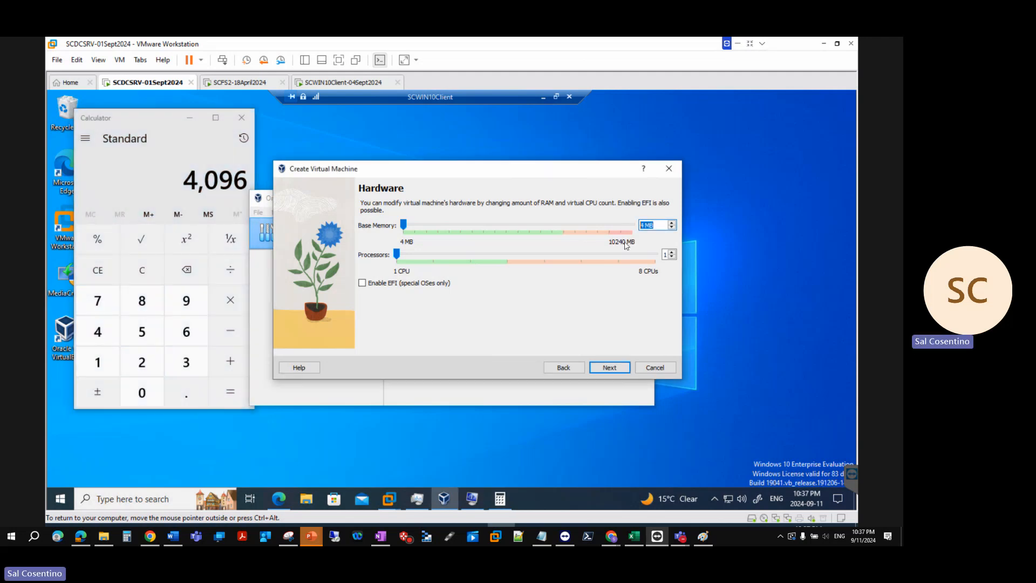
{"action": "type", "text": "4096"}
{"action": "left_click", "coordinate": [672, 251]}
{"action": "left_click", "coordinate": [672, 252]}
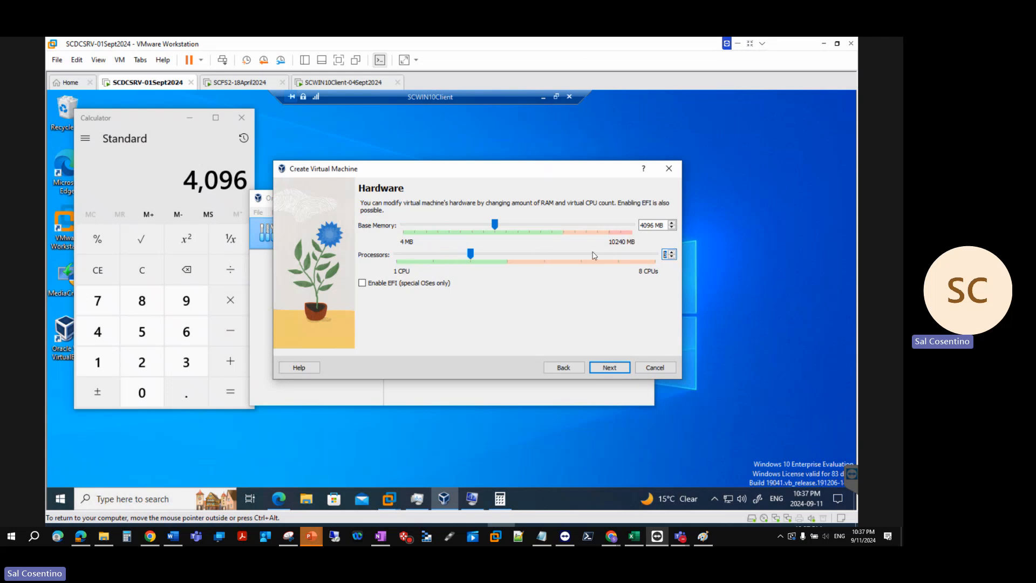
{"action": "left_click", "coordinate": [674, 258]}
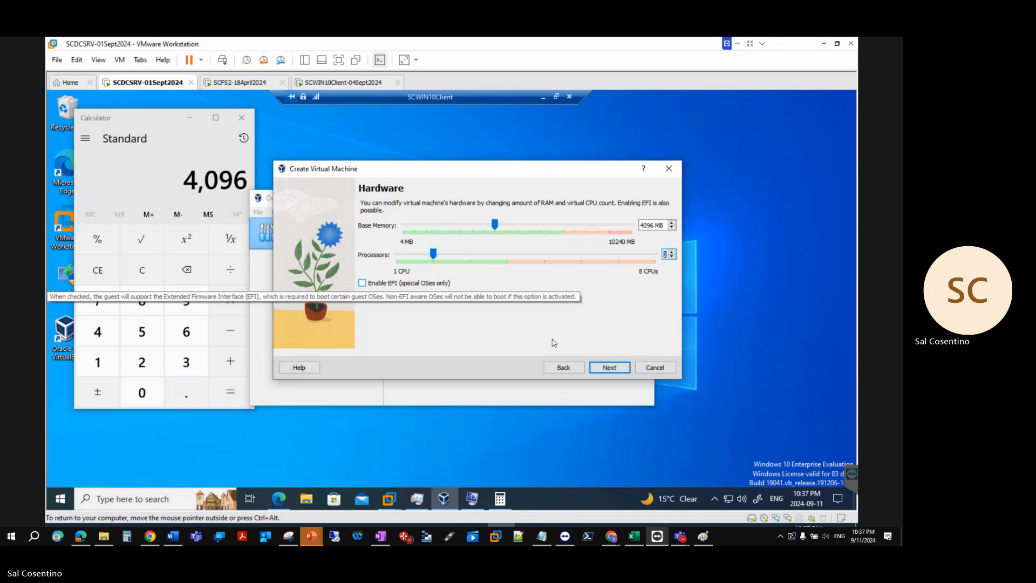
{"action": "left_click", "coordinate": [609, 367]}
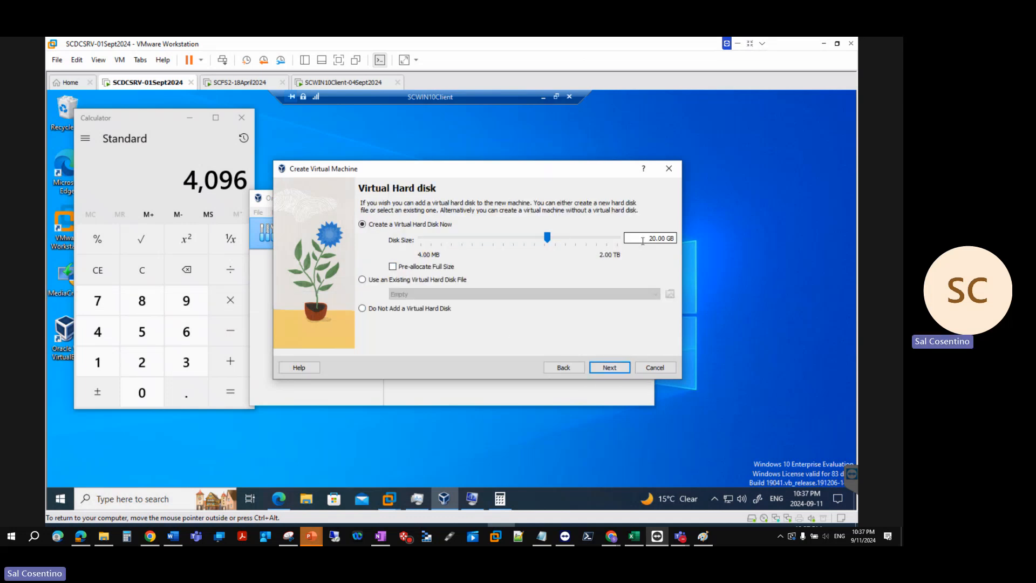
Step: Set the new virtual hard disk's size to 80 GB and check it against the storage requirement on Microsoft's Windows 11 specifications page
{"action": "left_click_drag", "start_coordinate": [627, 241], "coordinate": [680, 243]}
{"action": "type", "text": "80"}
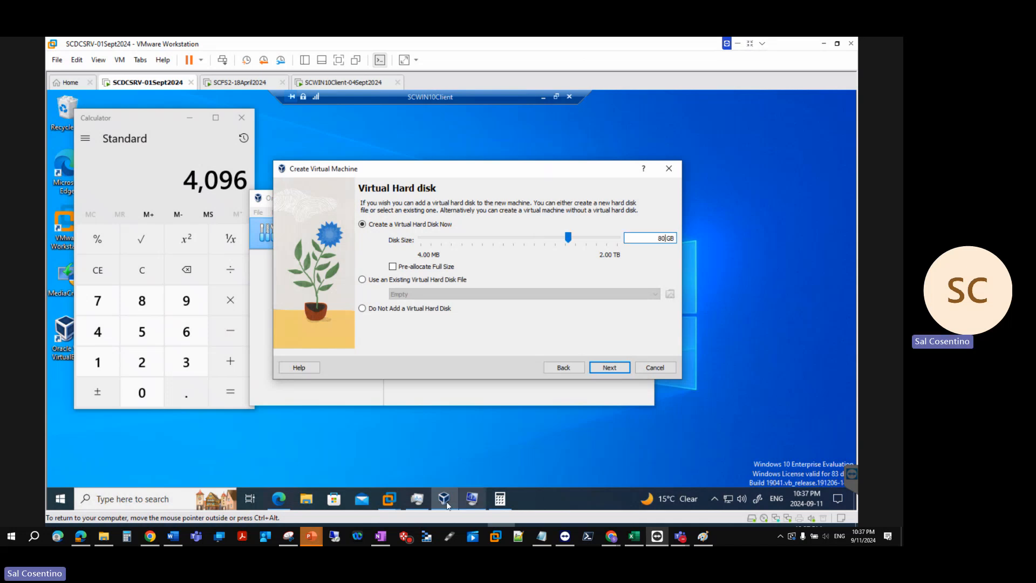
{"action": "left_click", "coordinate": [277, 506]}
{"action": "scroll", "coordinate": [656, 216], "scroll_direction": "up", "scroll_amount": 10}
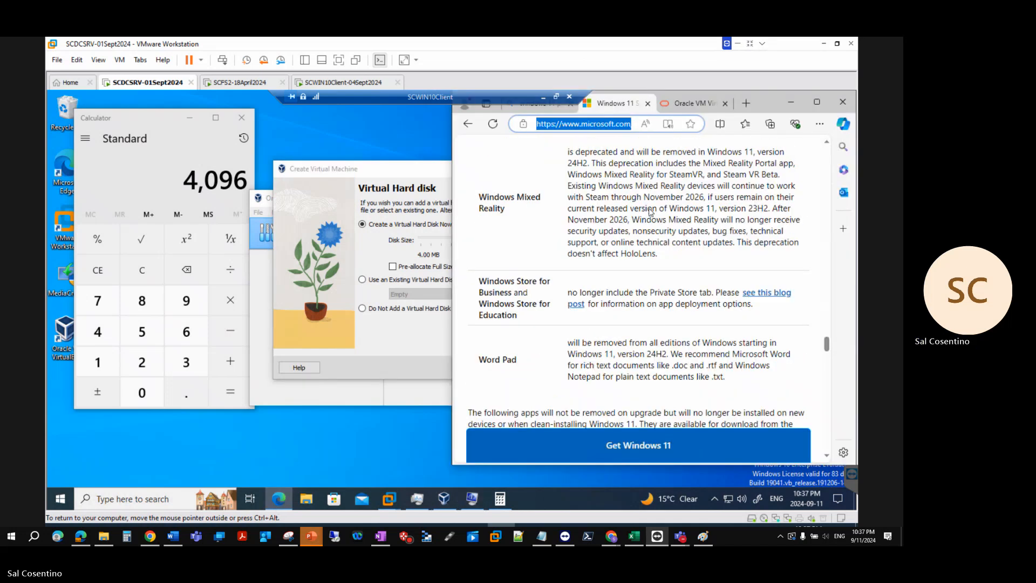
{"action": "scroll", "coordinate": [656, 215], "scroll_direction": "up", "scroll_amount": 10}
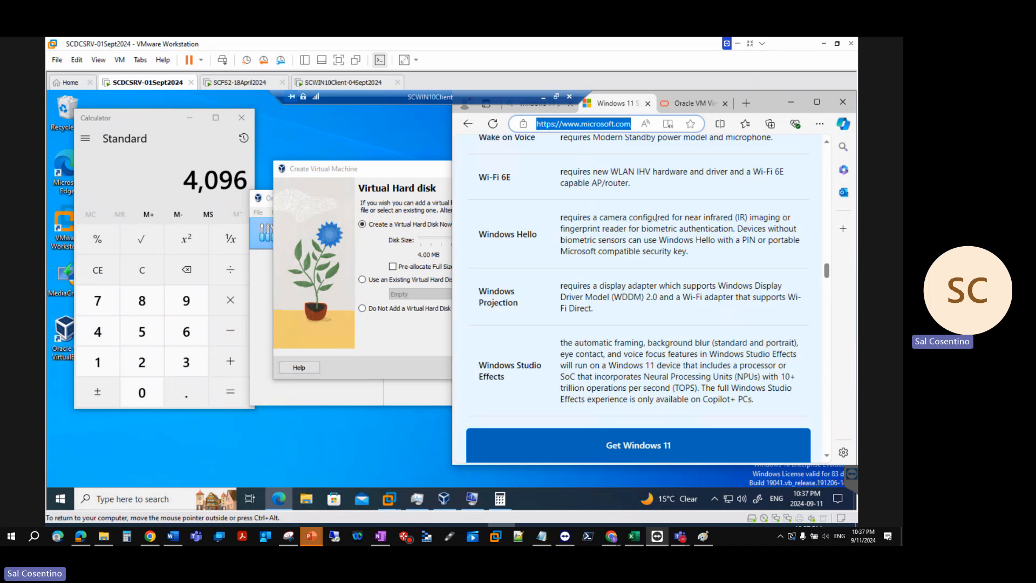
{"action": "scroll", "coordinate": [656, 216], "scroll_direction": "up", "scroll_amount": 10}
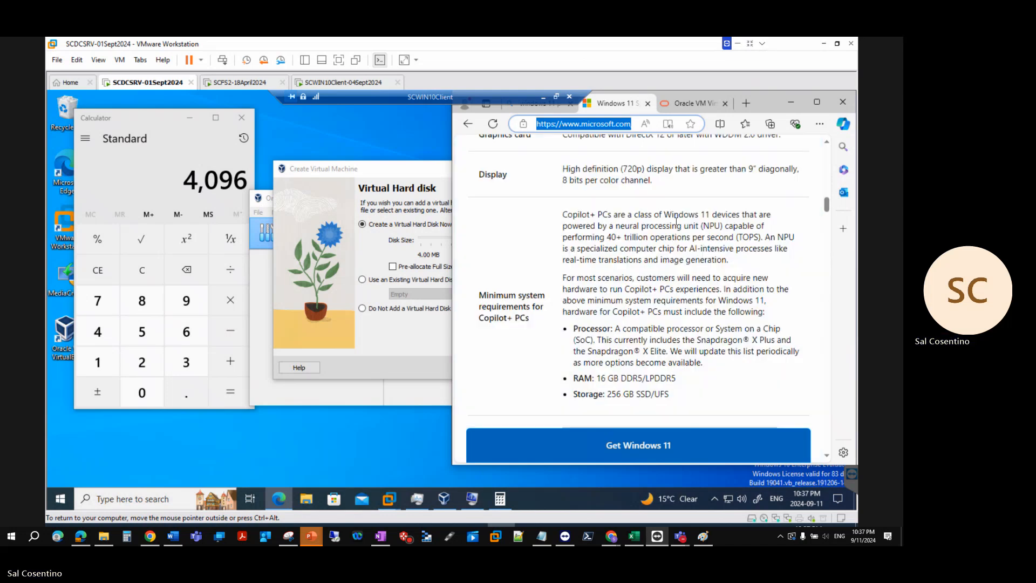
{"action": "scroll", "coordinate": [656, 330], "scroll_direction": "down", "scroll_amount": 1}
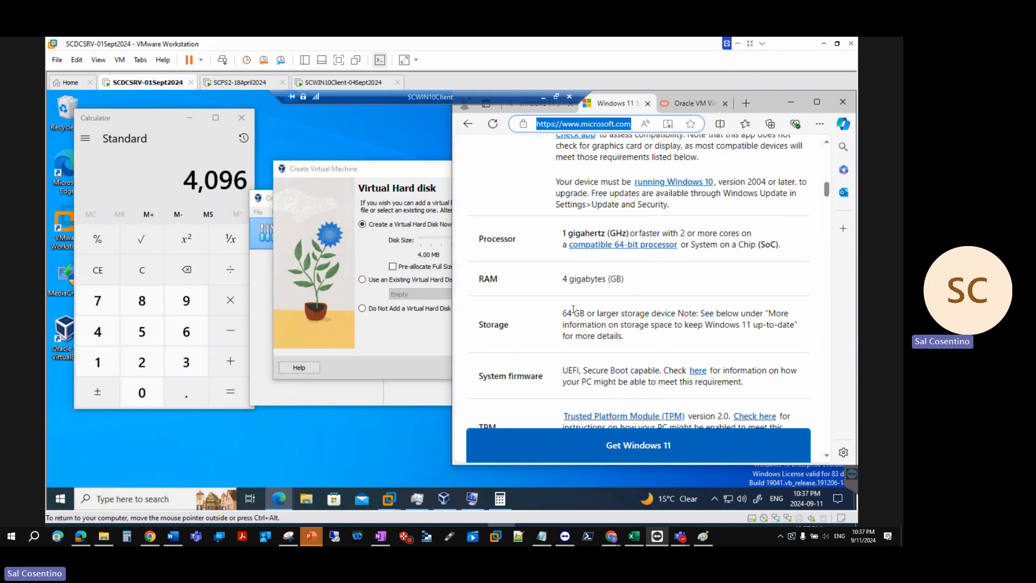
{"action": "left_click", "coordinate": [790, 102]}
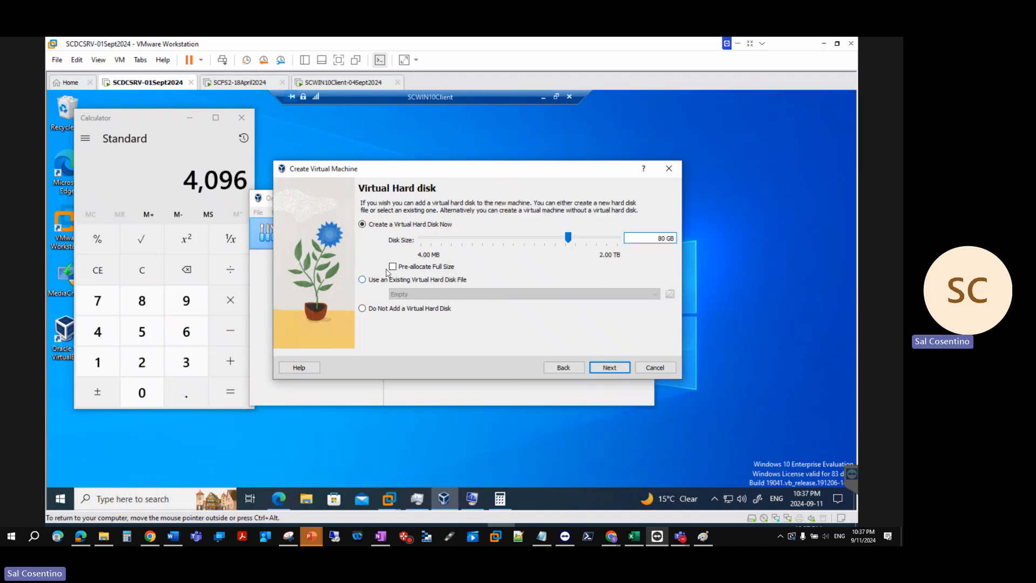
Step: Accept the disk settings, finish creating the WIN11VM001 virtual machine from the summary, and minimize Calculator
{"action": "left_click", "coordinate": [601, 370]}
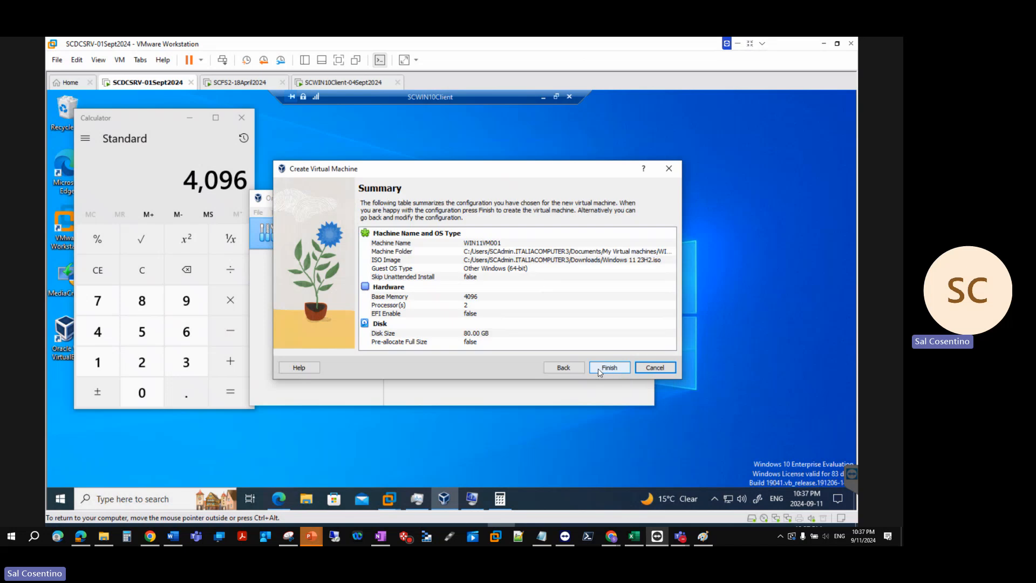
{"action": "left_click", "coordinate": [610, 369]}
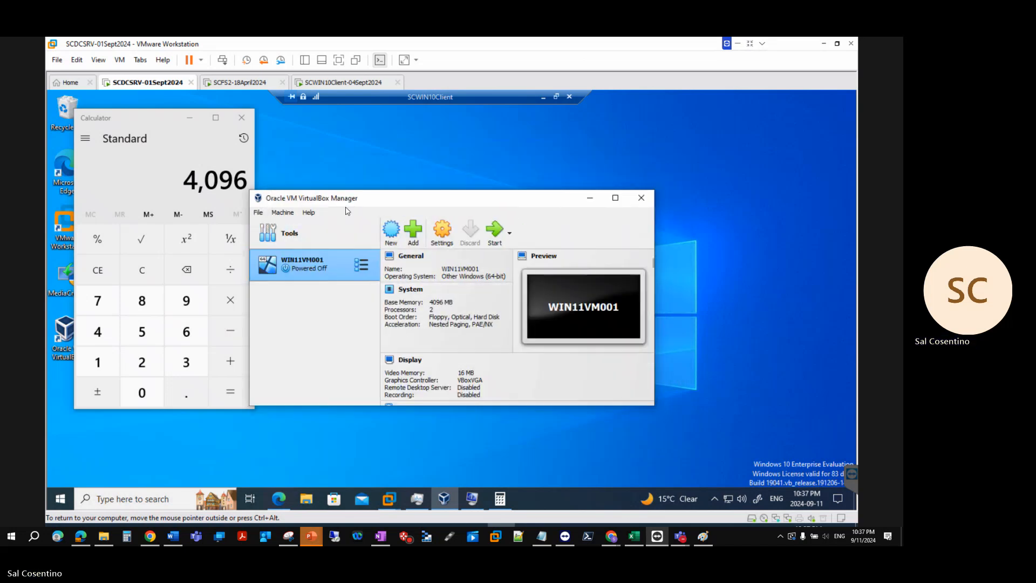
{"action": "left_click", "coordinate": [202, 116]}
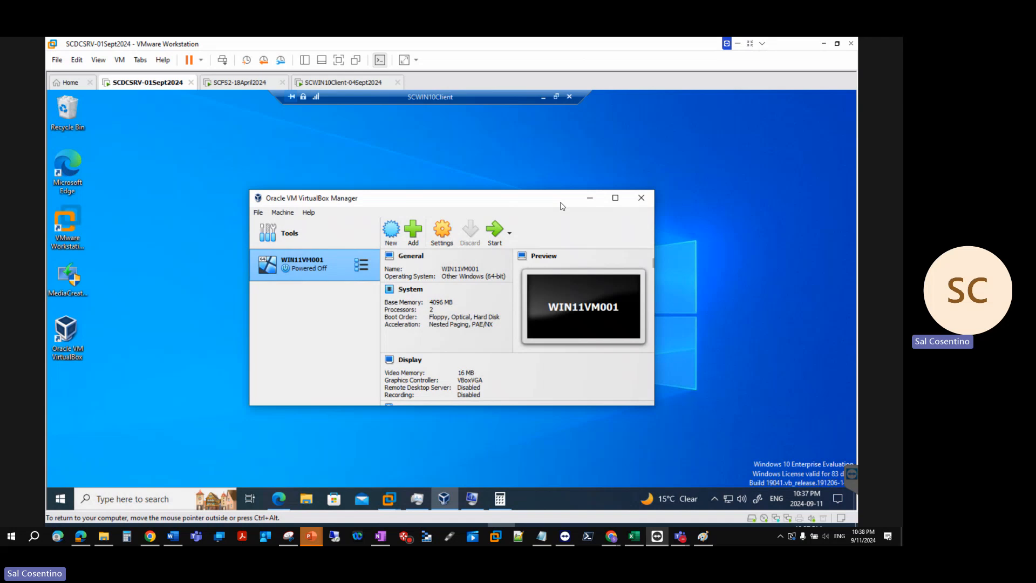
Step: Maximize VirtualBox Manager, look at the File Manager view of WIN11VM001, and return to its details
{"action": "left_click", "coordinate": [615, 197]}
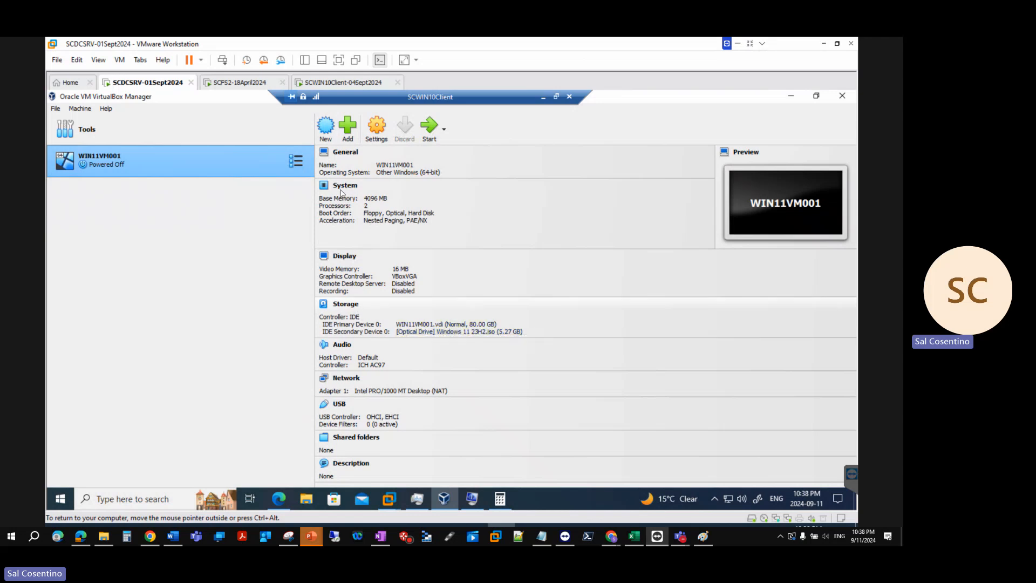
{"action": "left_click", "coordinate": [300, 165]}
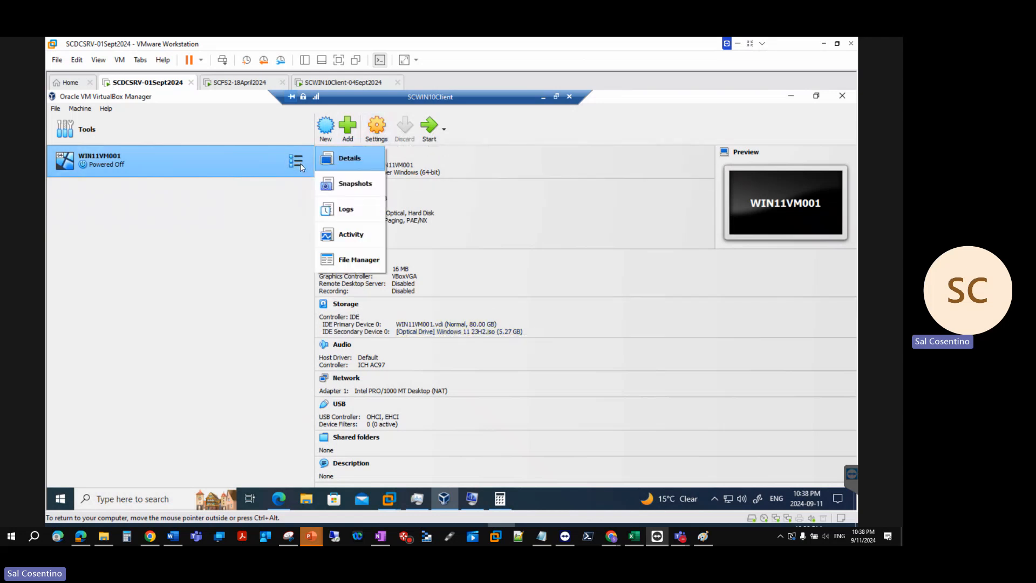
{"action": "left_click", "coordinate": [356, 259]}
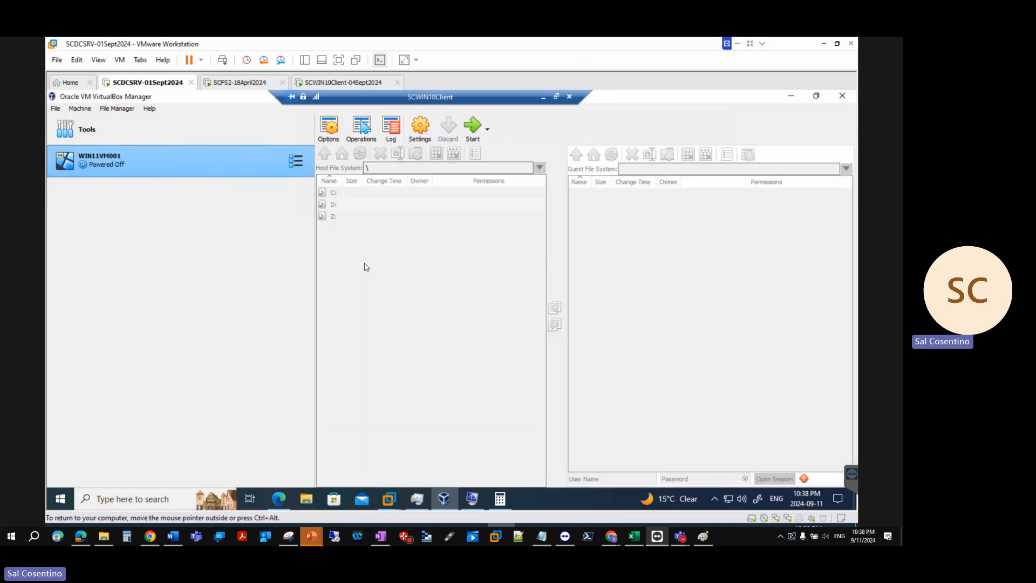
{"action": "left_click", "coordinate": [295, 160]}
{"action": "left_click", "coordinate": [341, 160]}
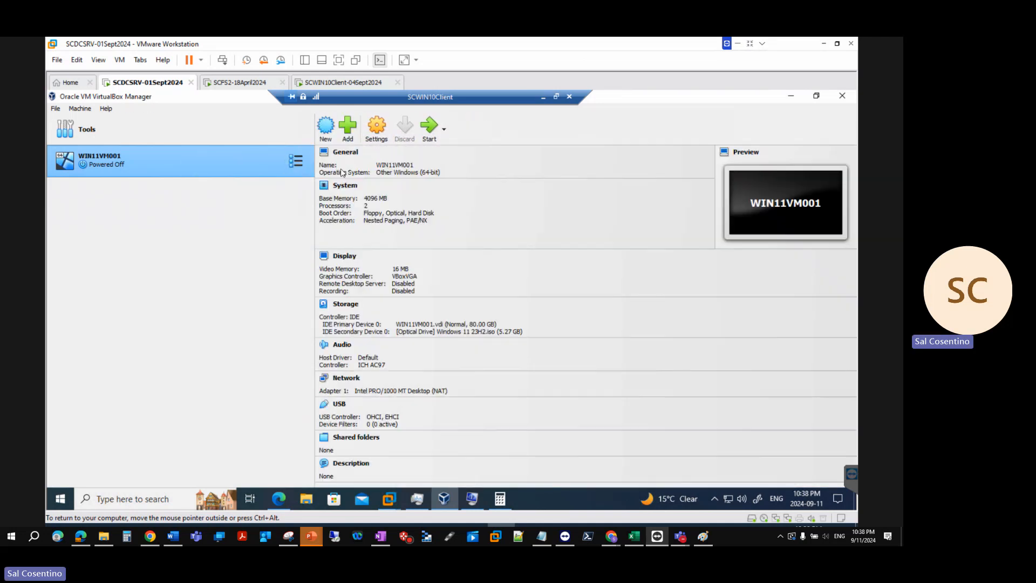
Step: Start a new snapshot of WIN11VM001 and name it "Snapshot 1 - blank machine"
{"action": "left_click", "coordinate": [295, 161]}
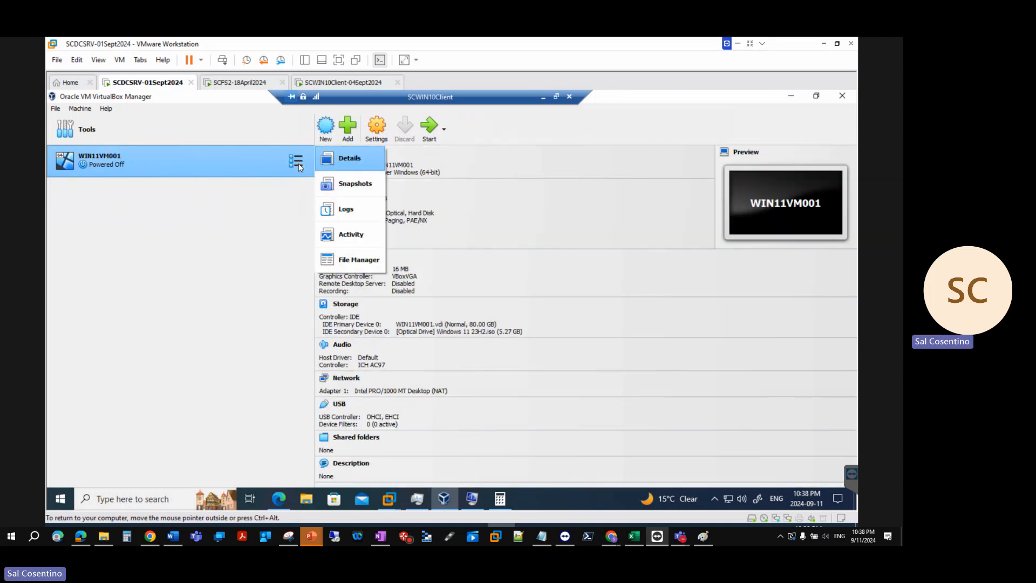
{"action": "left_click", "coordinate": [368, 194]}
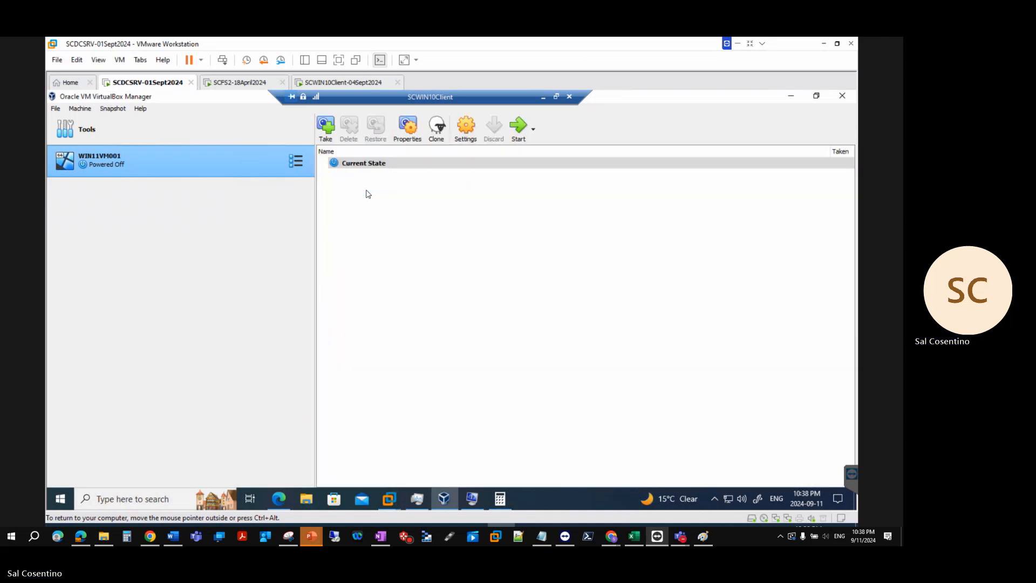
{"action": "left_click", "coordinate": [324, 129]}
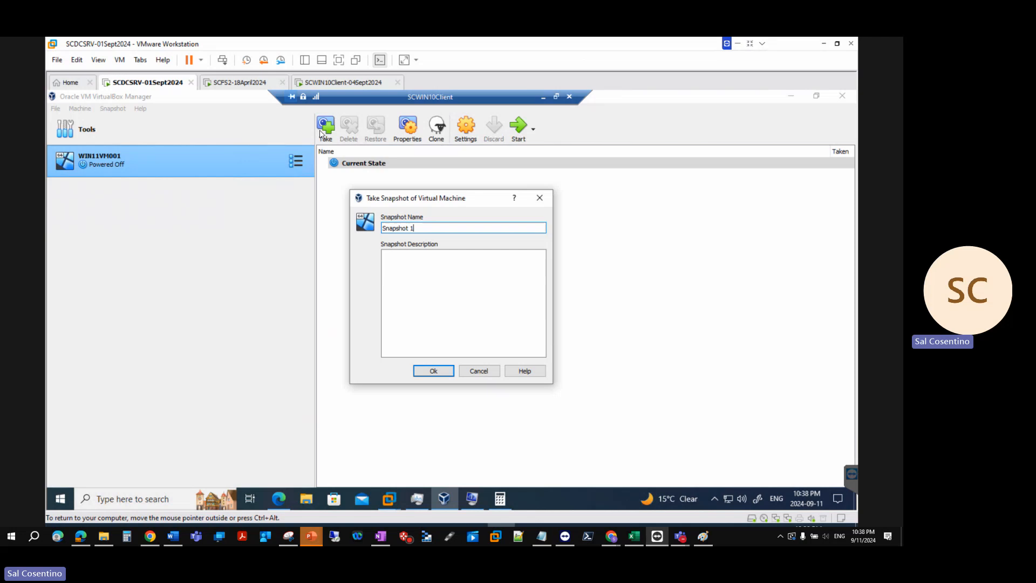
{"action": "left_click", "coordinate": [417, 227]}
{"action": "type", "text": "-b"}
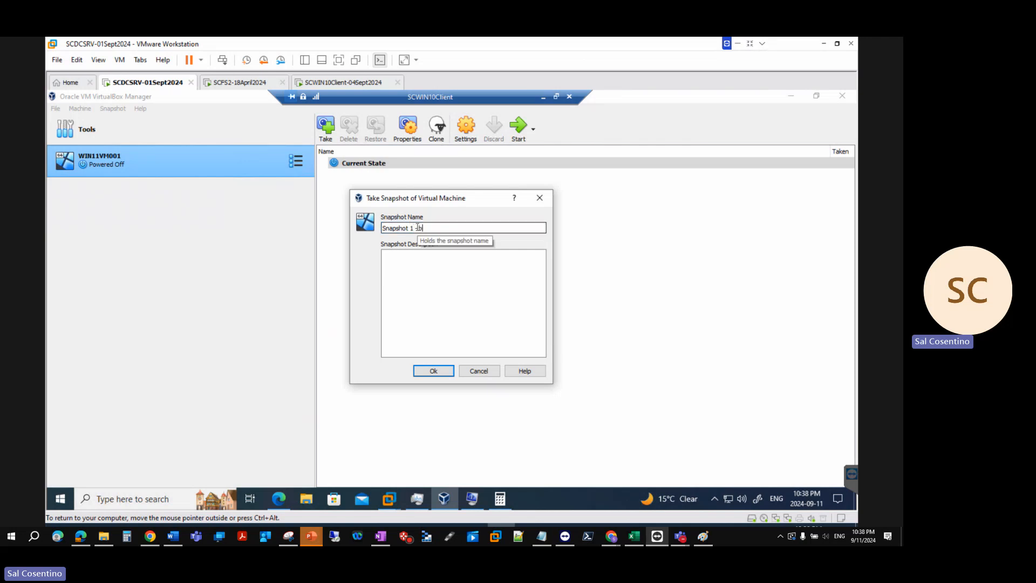
{"action": "type", "text": "lank machine"}
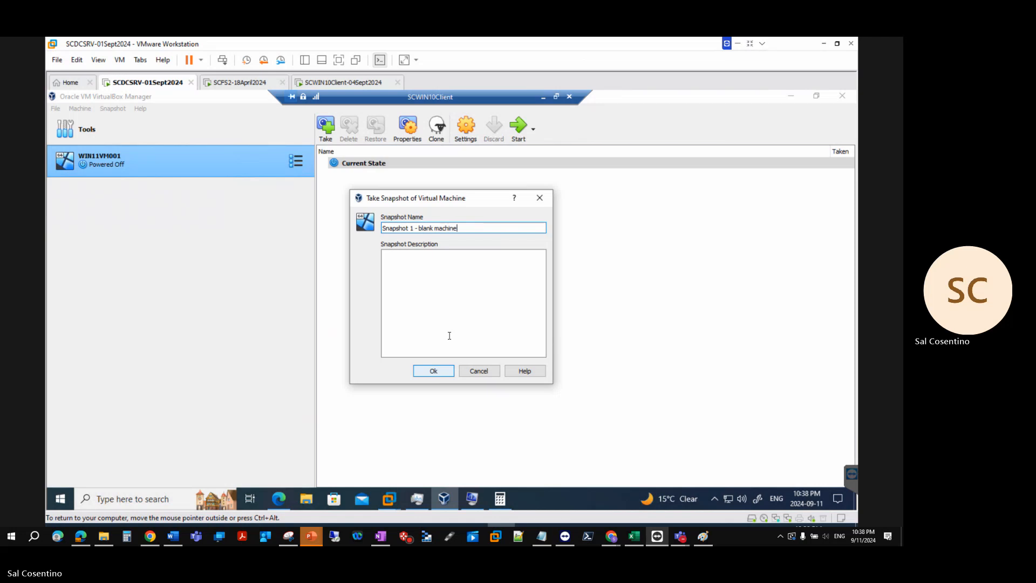
Step: Describe the snapshot as "-bare metal machine with no OS" and take it
{"action": "left_click", "coordinate": [437, 294]}
{"action": "type", "text": "s"}
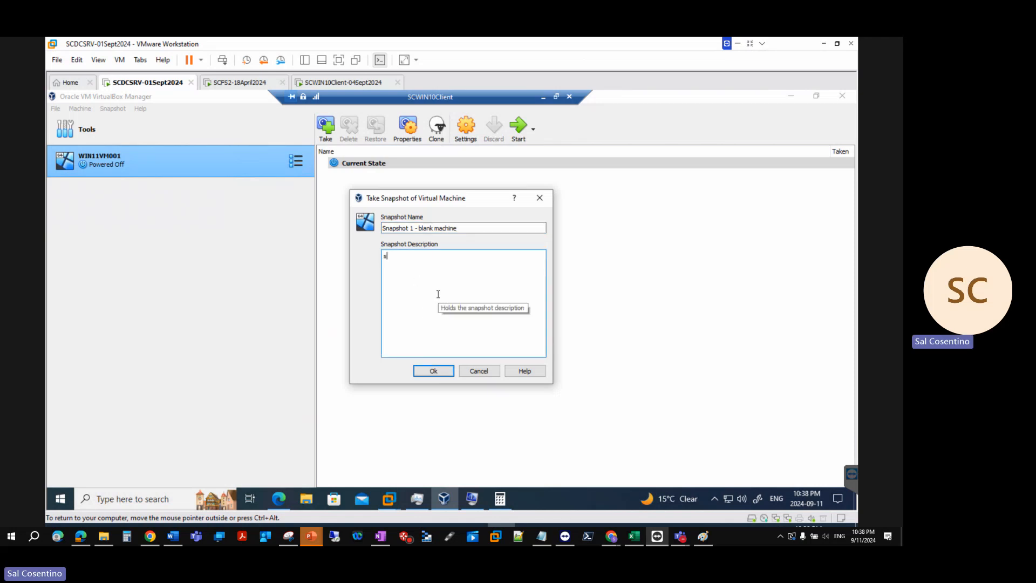
{"action": "type", "text": "ettings"}
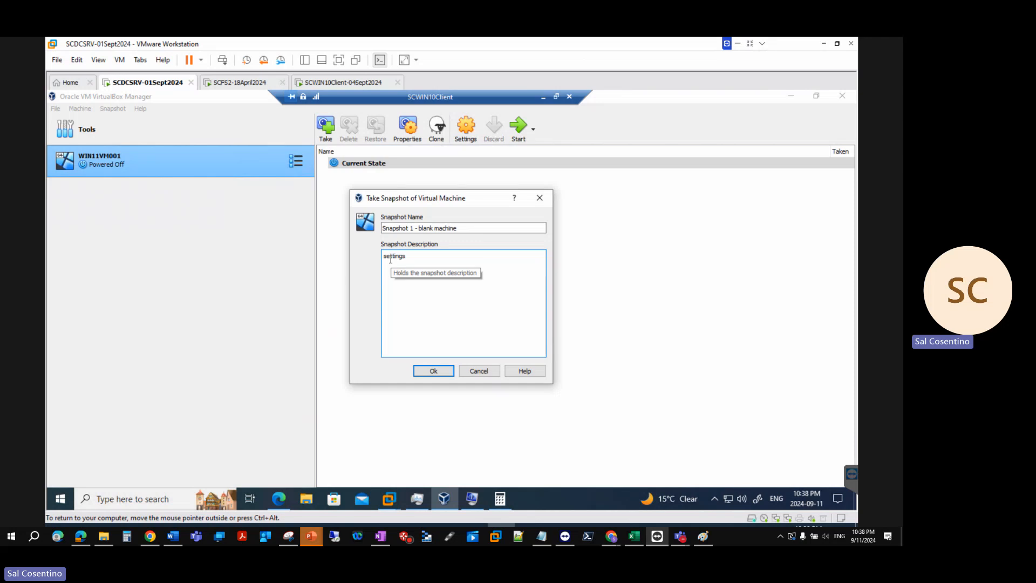
{"action": "key", "text": "Home"}
{"action": "type", "text": "-bare metal machine  with "}
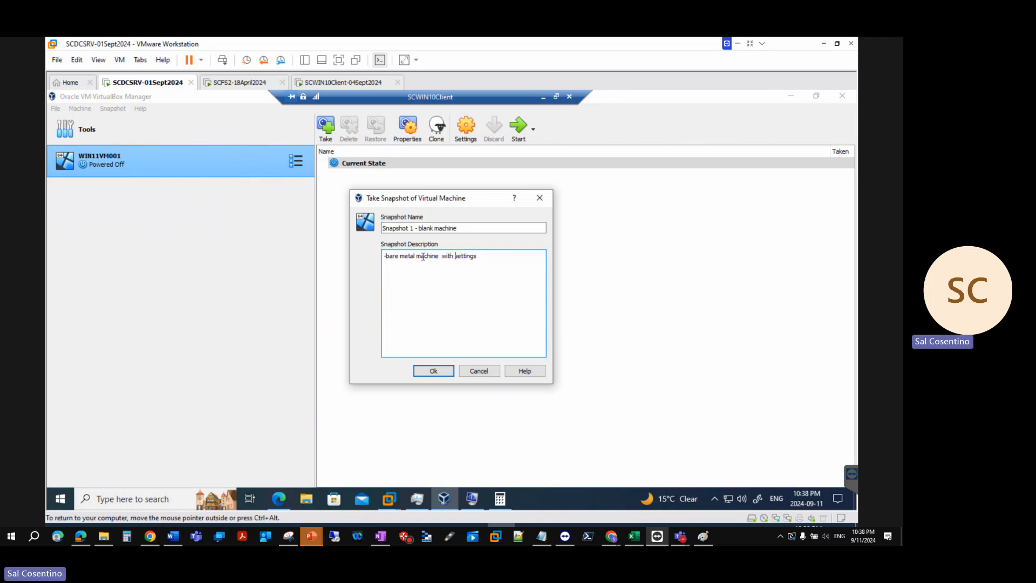
{"action": "type", "text": "no OS"}
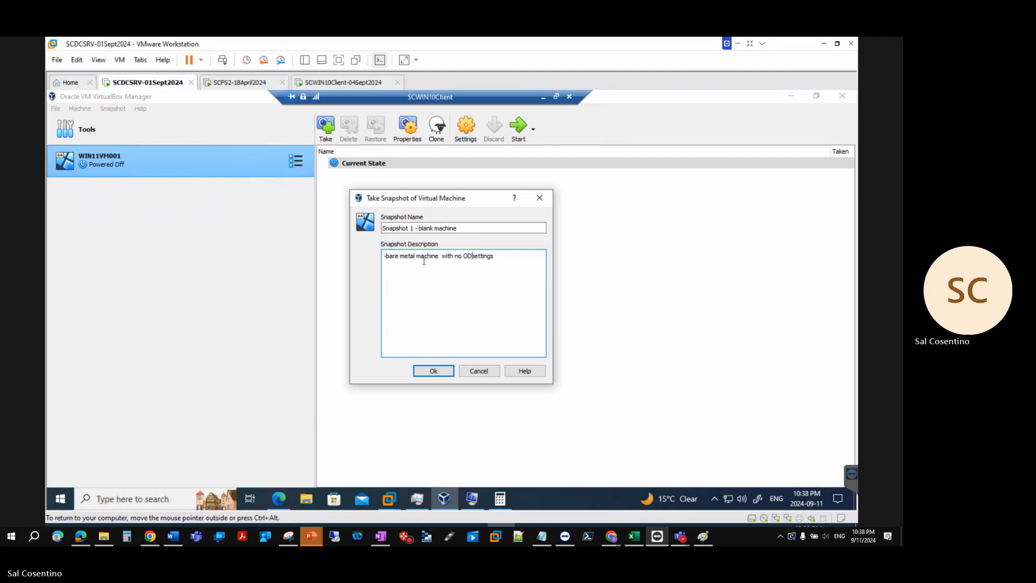
{"action": "key", "text": "BackSpace"}
{"action": "type", "text": "S"}
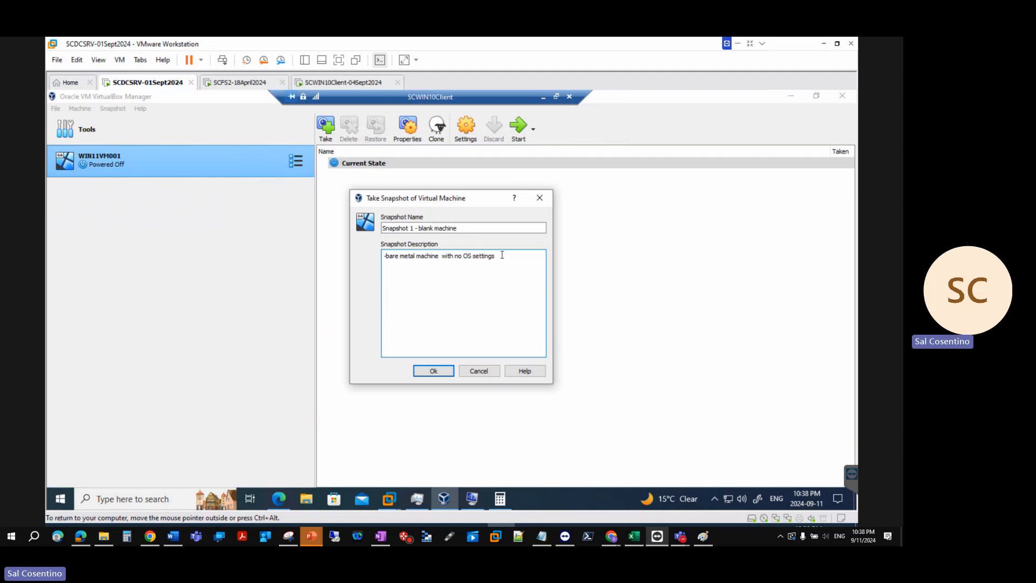
{"action": "left_click_drag", "start_coordinate": [494, 256], "coordinate": [476, 256]}
{"action": "key", "text": "BackSpace"}
{"action": "left_click", "coordinate": [430, 370]}
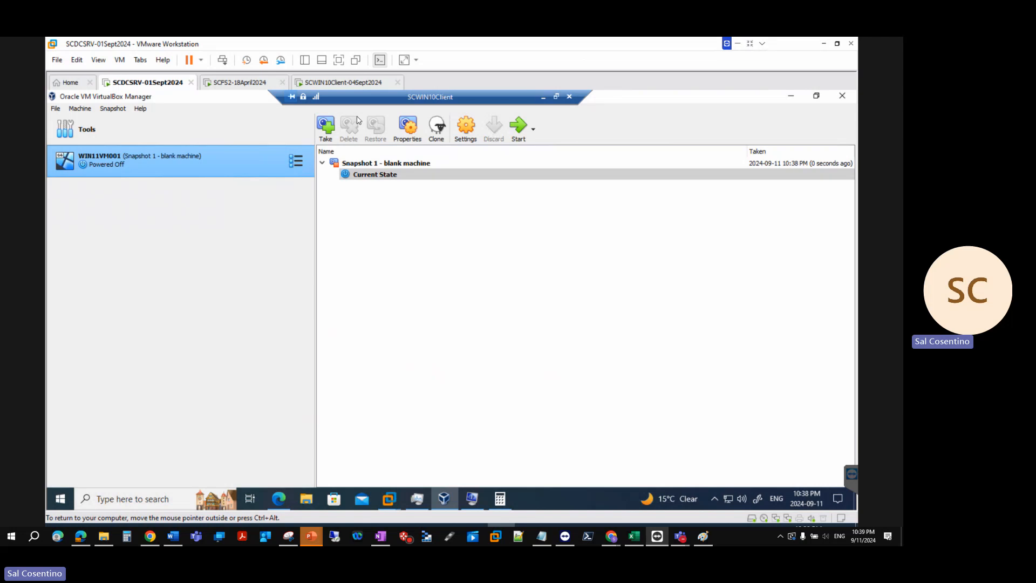
Step: Show the snapshot properties pane and start the WIN11VM001 virtual machine
{"action": "left_click", "coordinate": [297, 163]}
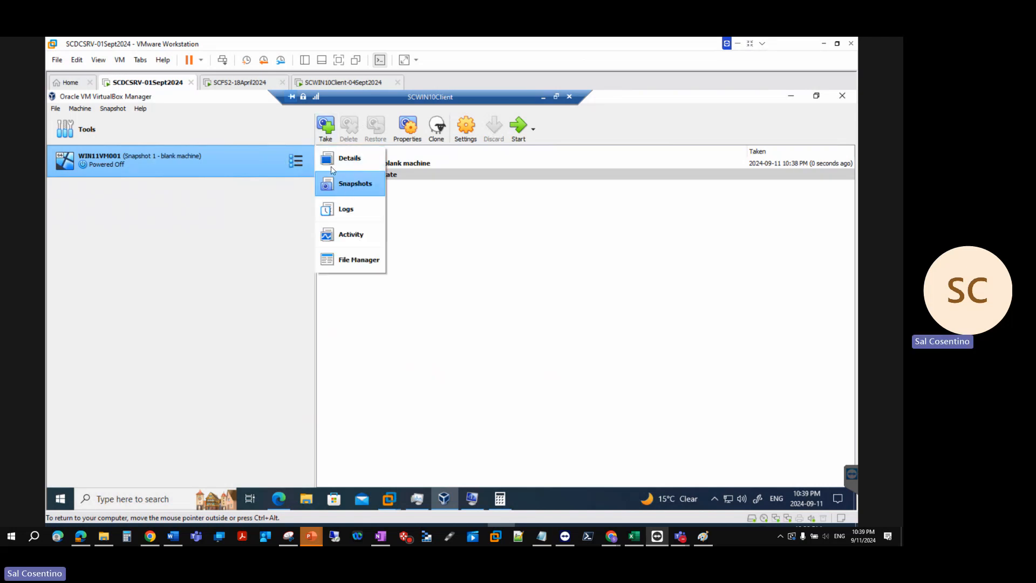
{"action": "left_click", "coordinate": [409, 129]}
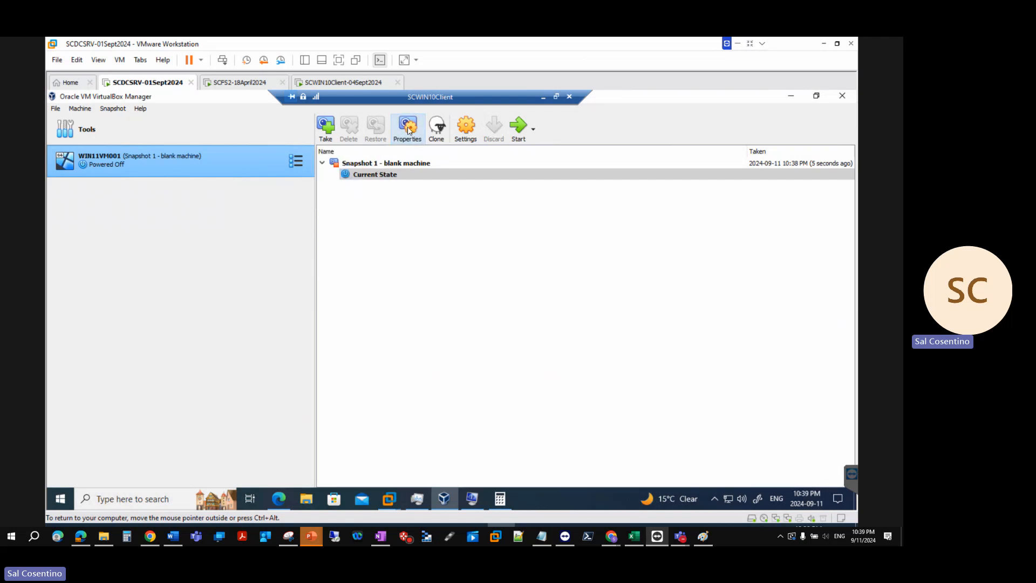
{"action": "left_click", "coordinate": [518, 127]}
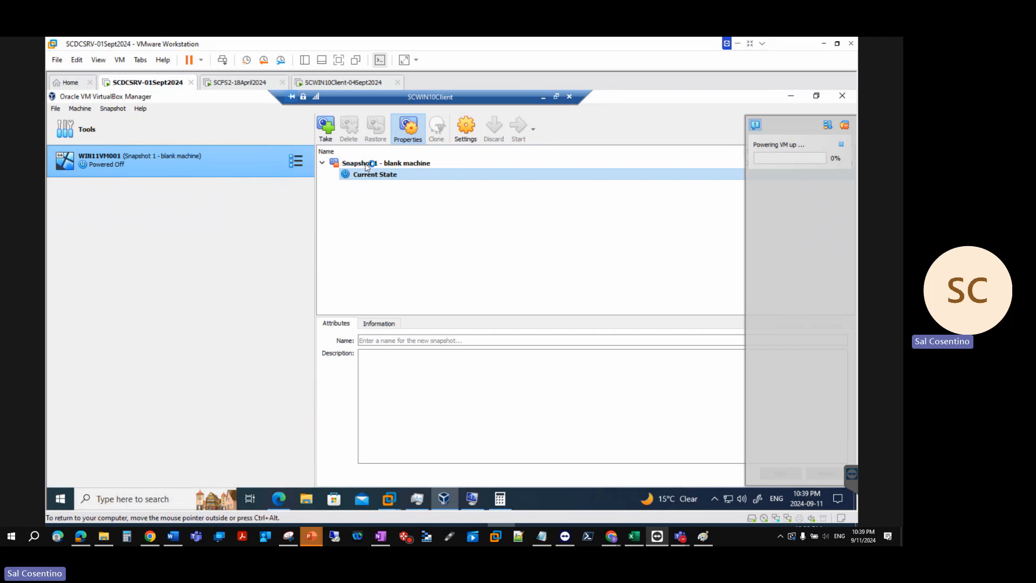
Step: Look at the host-only networks among the global tools, return to WIN11VM001 and power it off
{"action": "left_click", "coordinate": [311, 130]}
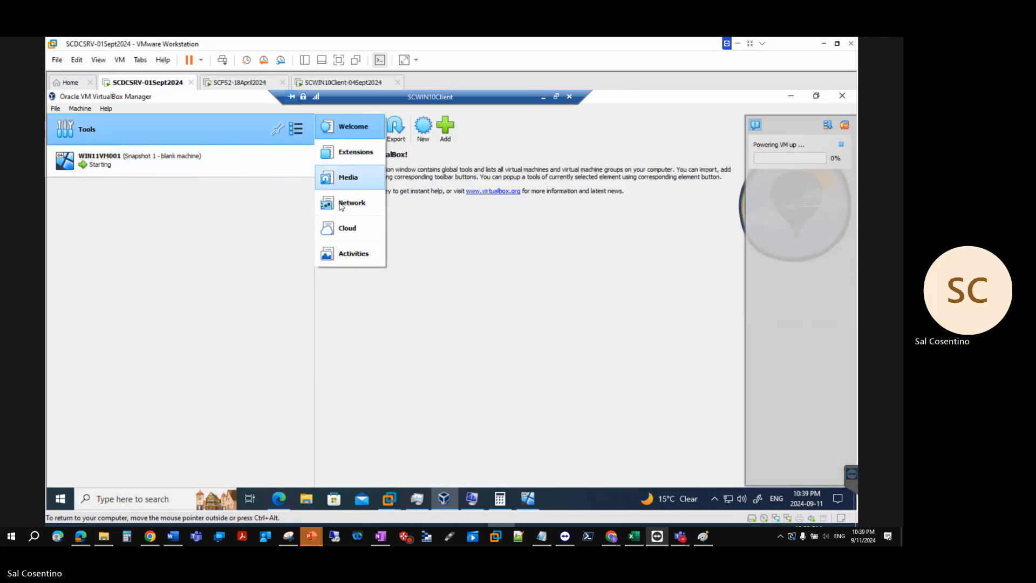
{"action": "left_click", "coordinate": [341, 205]}
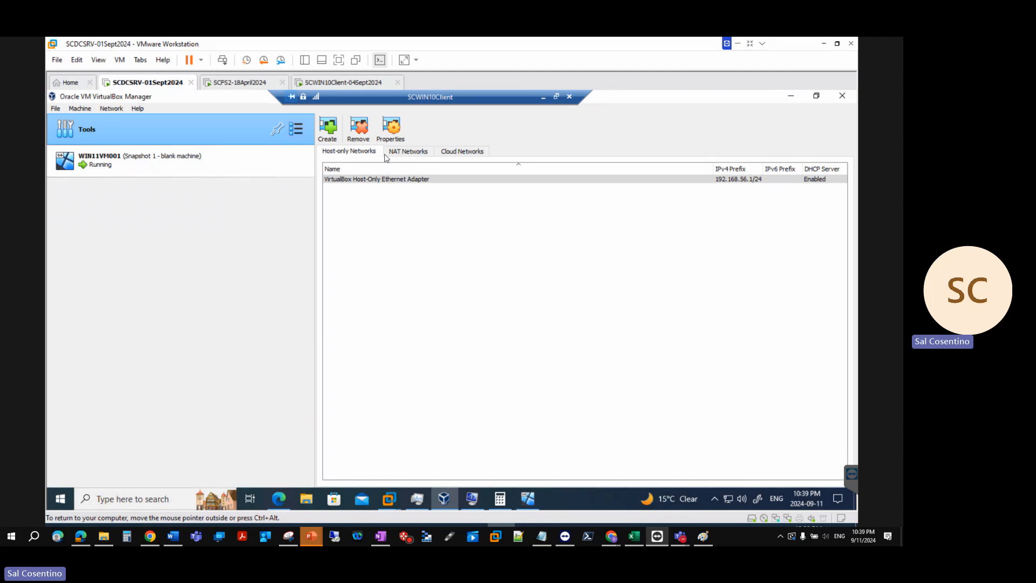
{"action": "left_click", "coordinate": [114, 159]}
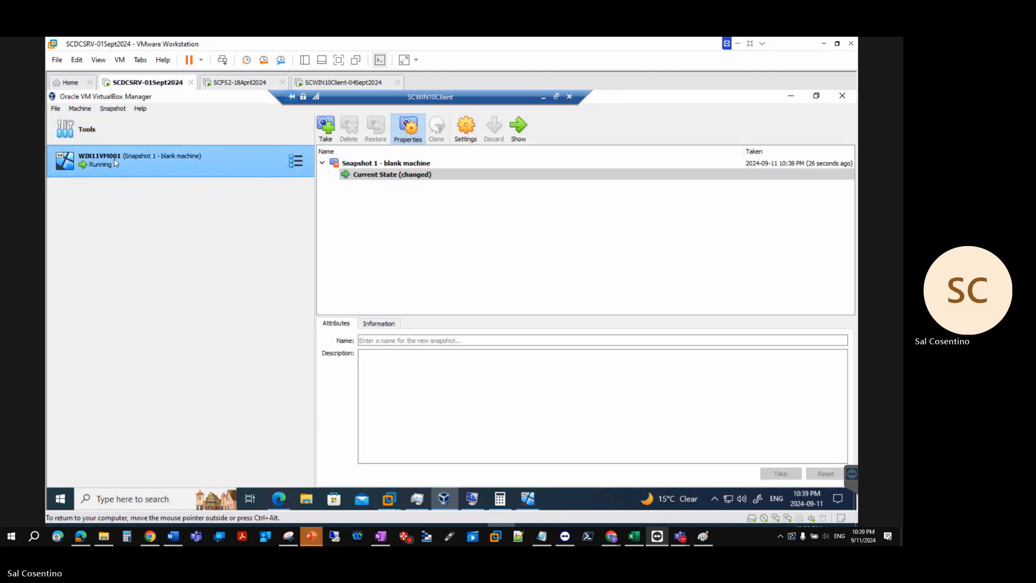
{"action": "right_click", "coordinate": [115, 159]}
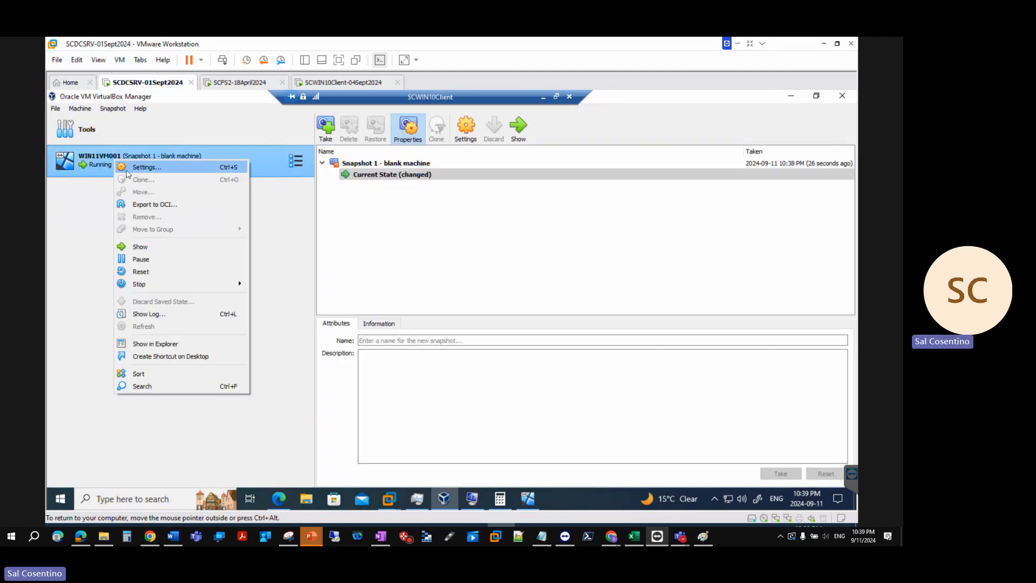
{"action": "mouse_move", "coordinate": [141, 290]}
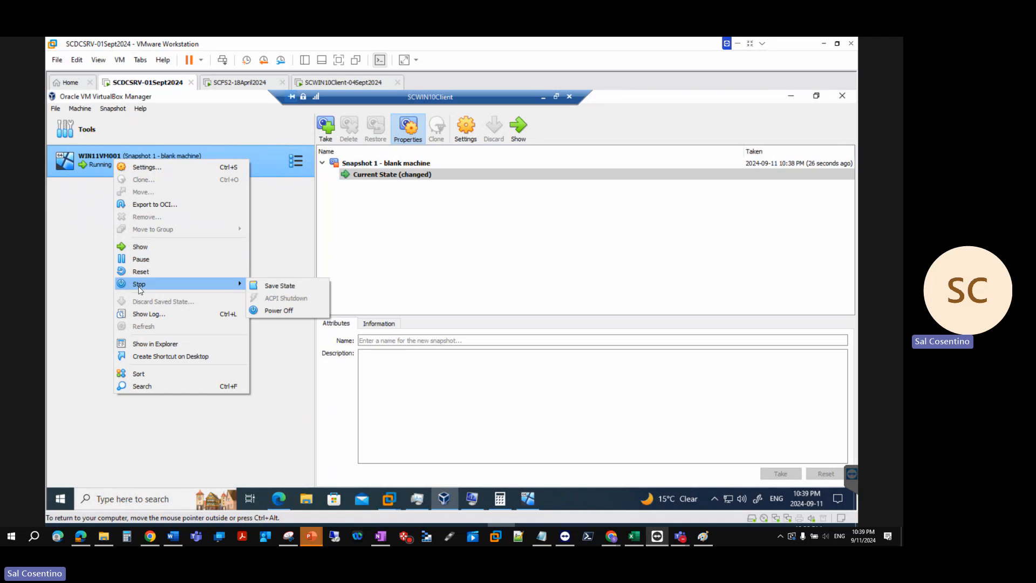
{"action": "left_click", "coordinate": [276, 310]}
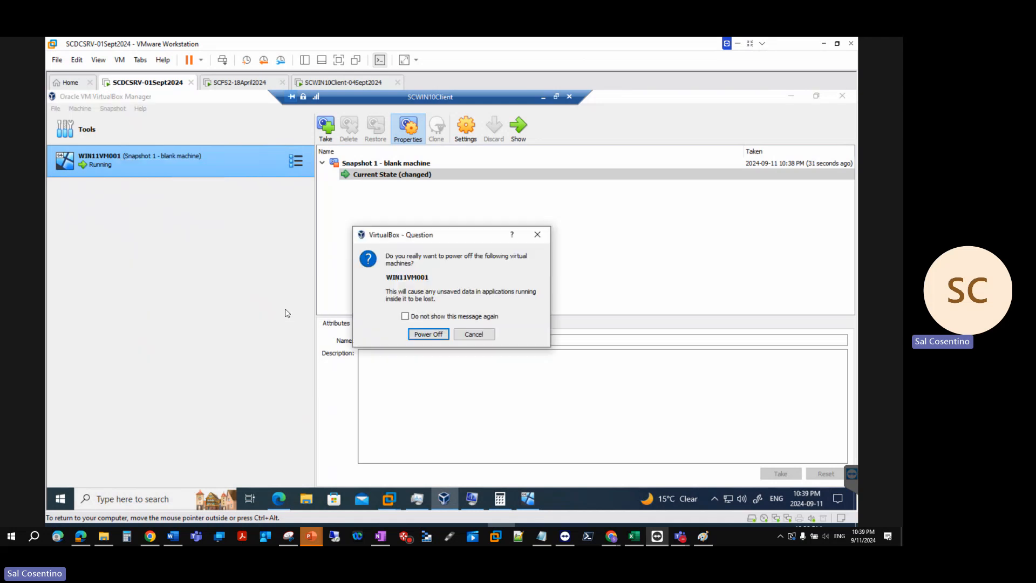
{"action": "left_click", "coordinate": [432, 338]}
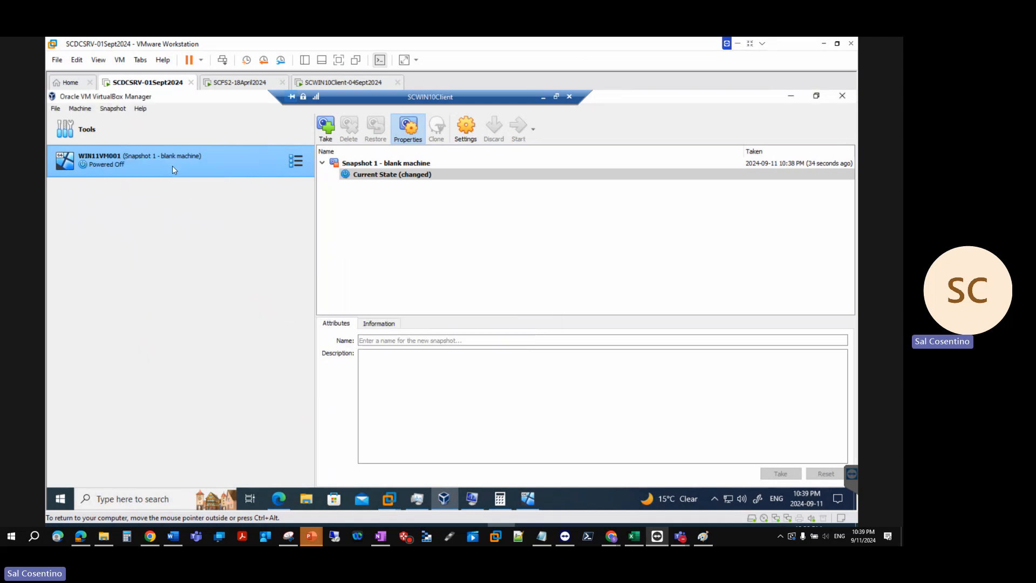
Step: Set the guest operating system version to Windows 11 (64-bit) in WIN11VM001's general settings
{"action": "right_click", "coordinate": [123, 159]}
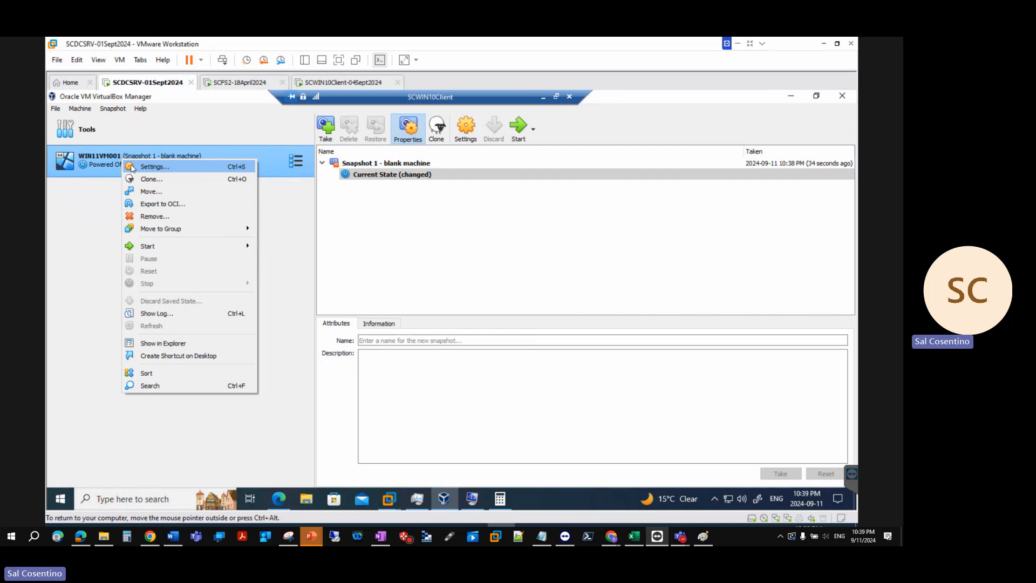
{"action": "left_click", "coordinate": [155, 167]}
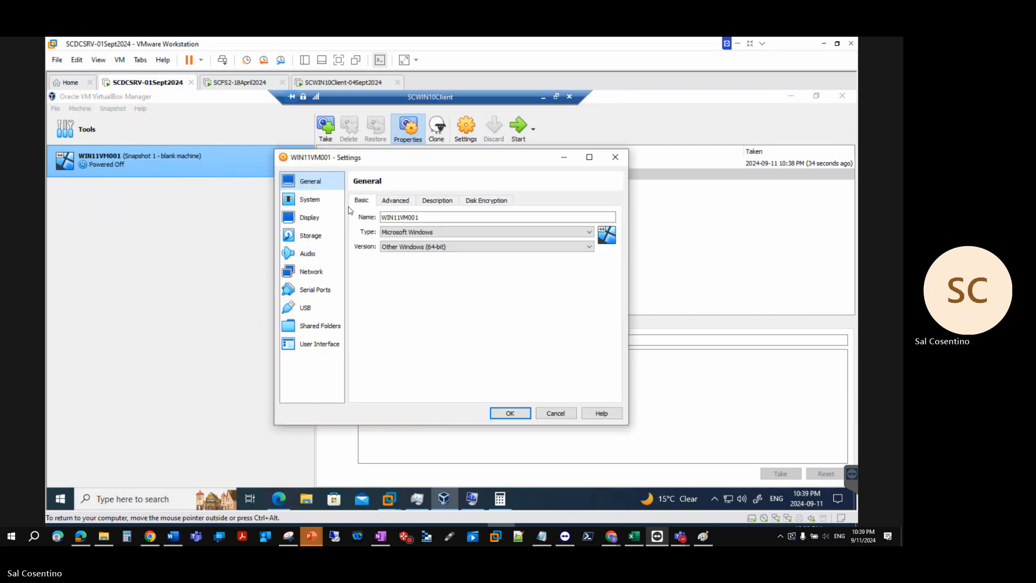
{"action": "left_click", "coordinate": [396, 202]}
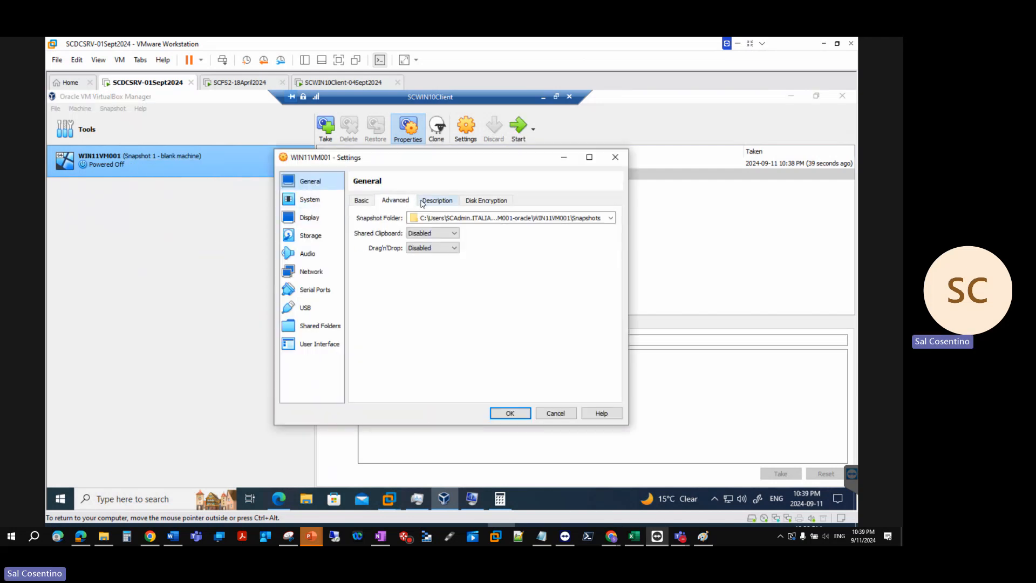
{"action": "left_click", "coordinate": [362, 204]}
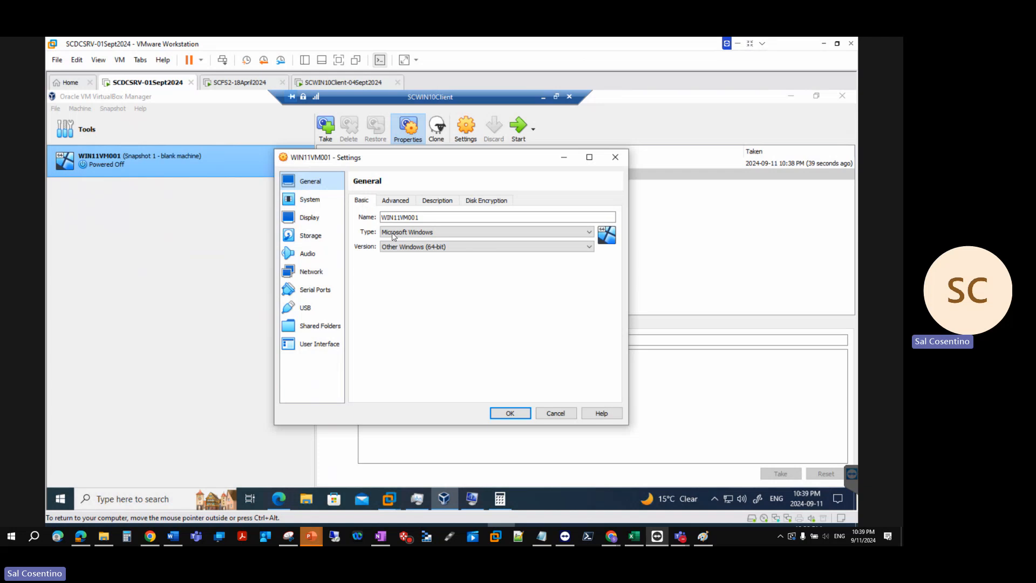
{"action": "left_click", "coordinate": [430, 247]}
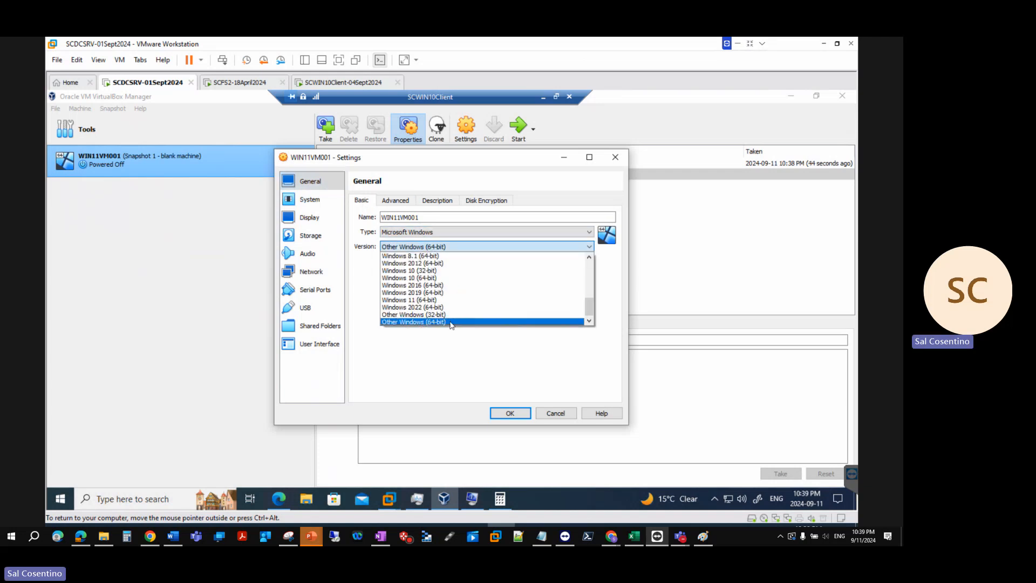
{"action": "left_click", "coordinate": [415, 300]}
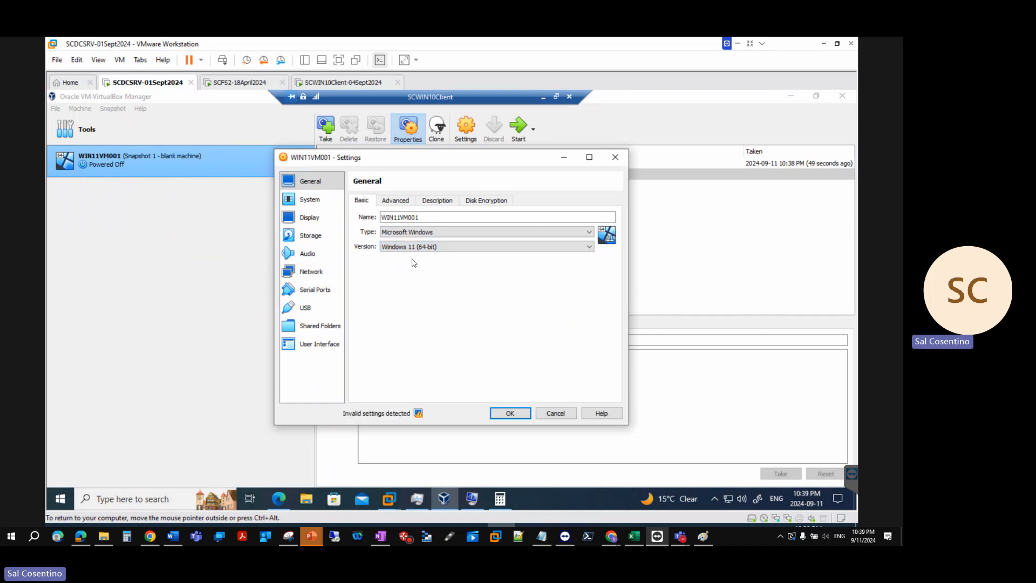
Step: Examine the full snapshot folder path in WIN11VM001's advanced general settings
{"action": "left_click", "coordinate": [402, 207]}
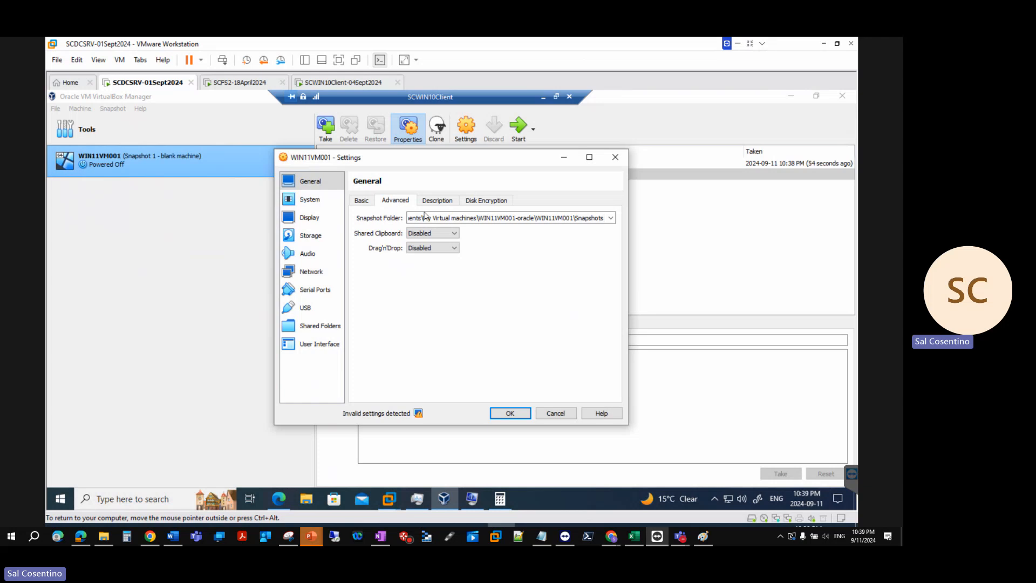
{"action": "left_click", "coordinate": [503, 218]}
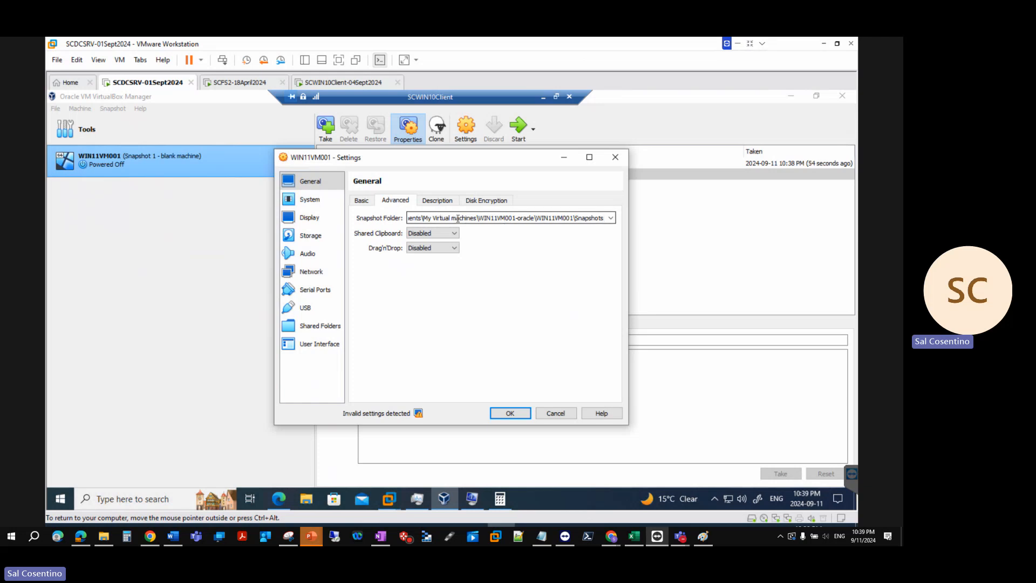
{"action": "left_click_drag", "start_coordinate": [457, 219], "coordinate": [388, 222]}
{"action": "left_click", "coordinate": [593, 216]}
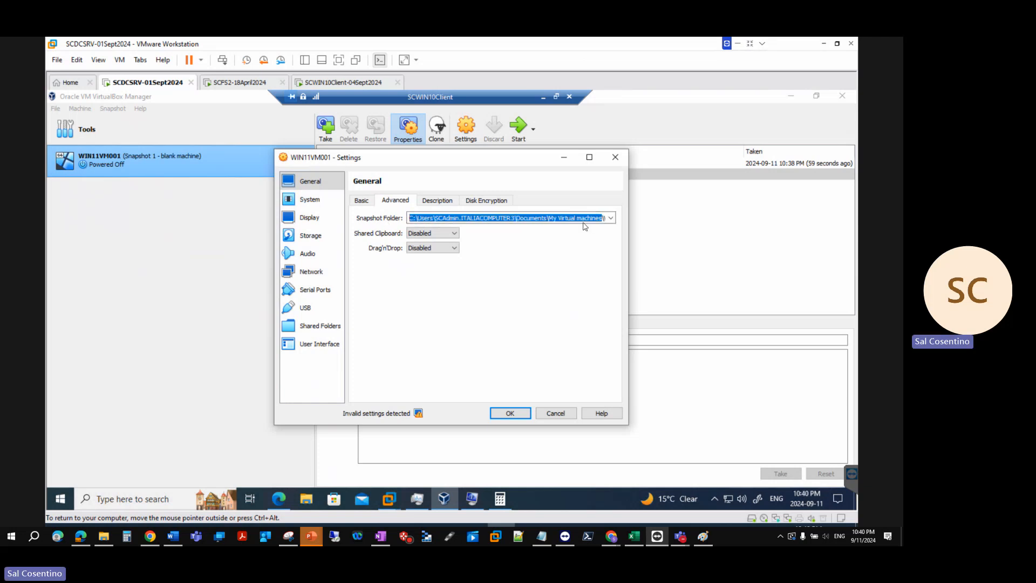
{"action": "left_click_drag", "start_coordinate": [541, 217], "coordinate": [650, 220]}
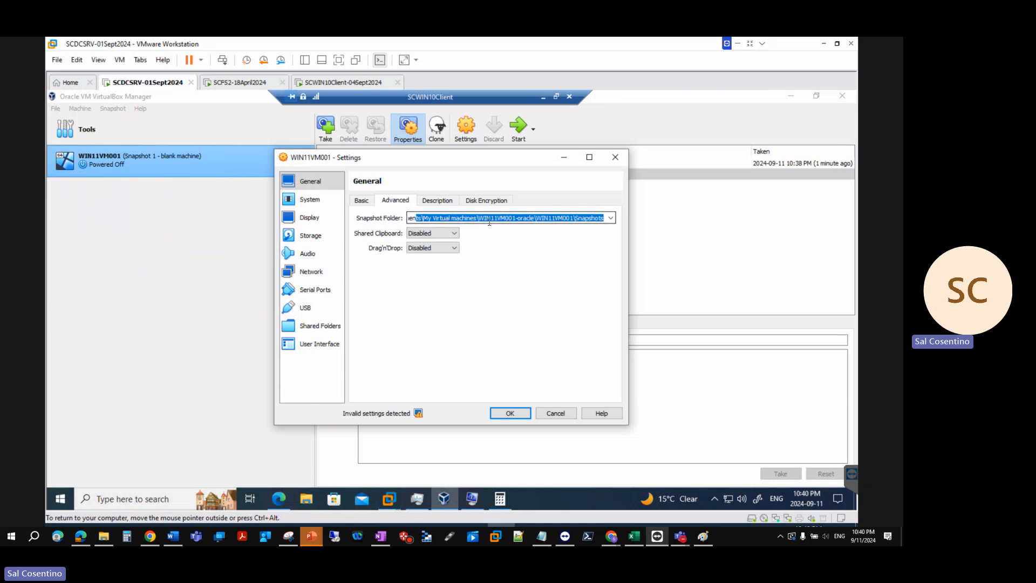
Step: Set both Shared Clipboard and Drag'n'Drop to Bidirectional, and open the machine's description for editing
{"action": "left_click", "coordinate": [437, 236]}
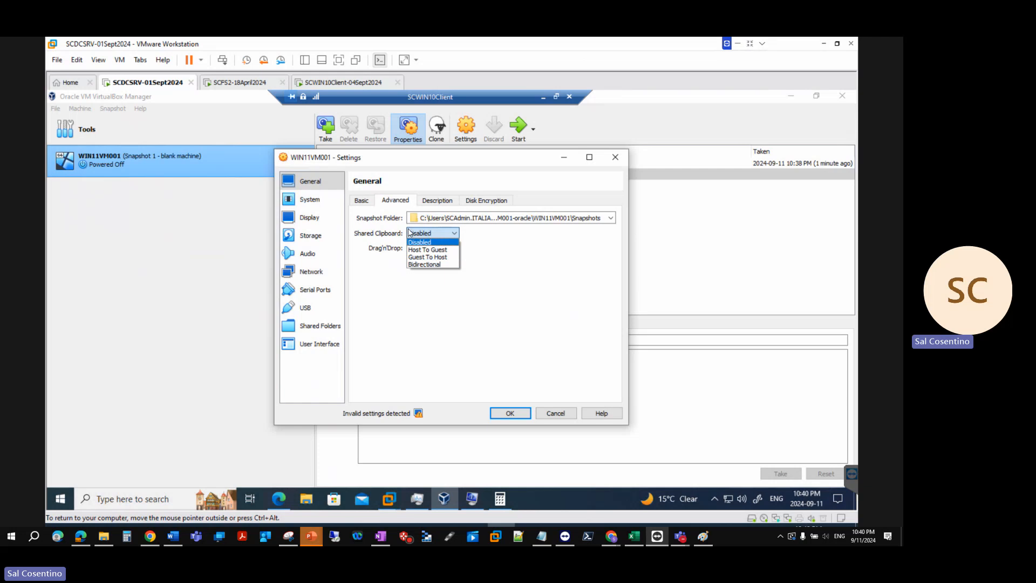
{"action": "left_click", "coordinate": [433, 265]}
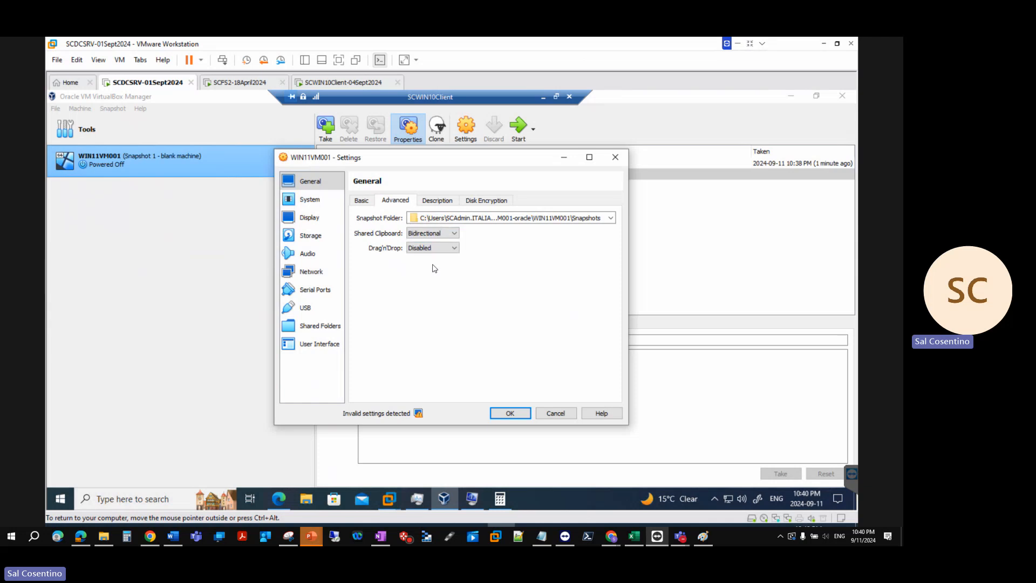
{"action": "left_click", "coordinate": [433, 249]}
{"action": "left_click", "coordinate": [438, 280]}
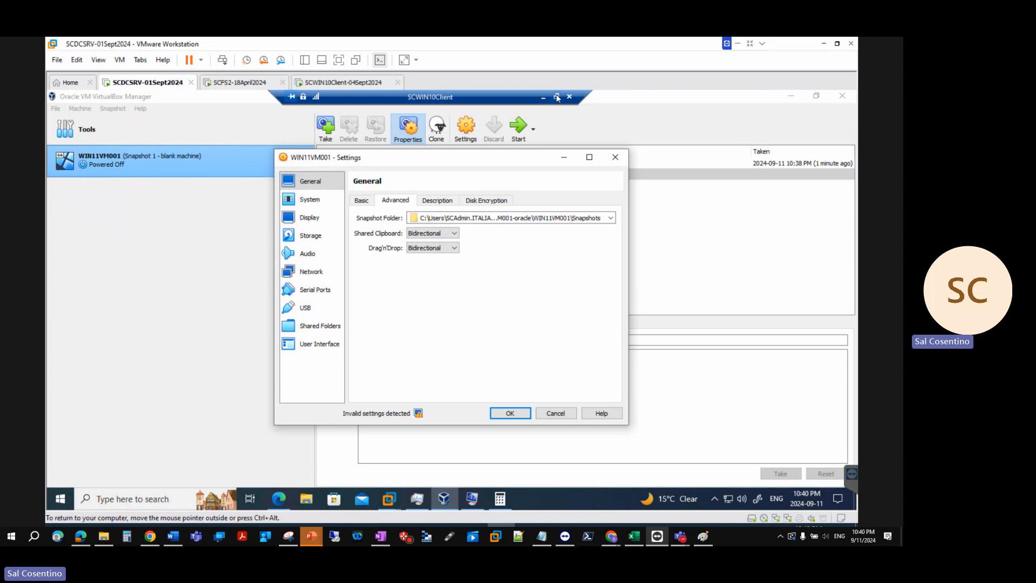
{"action": "left_click", "coordinate": [437, 201]}
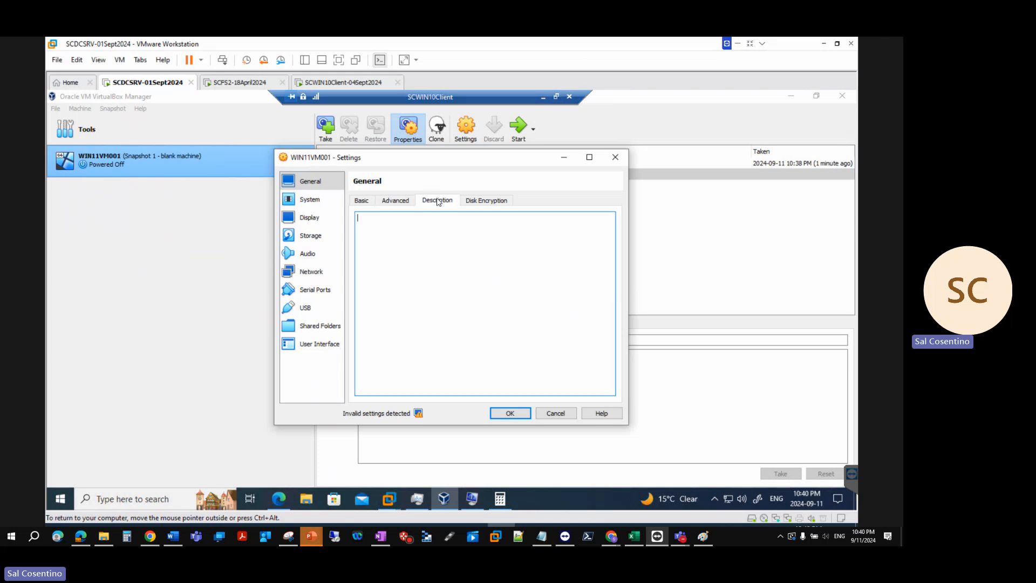
Step: Review WIN11VM001's disk encryption, motherboard and processor settings
{"action": "left_click", "coordinate": [483, 201]}
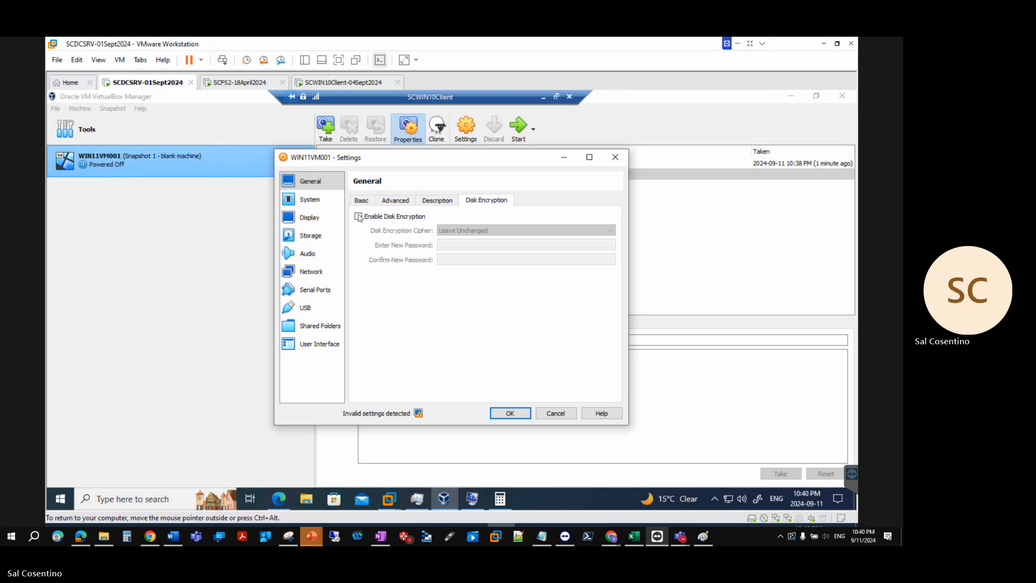
{"action": "left_click", "coordinate": [311, 204]}
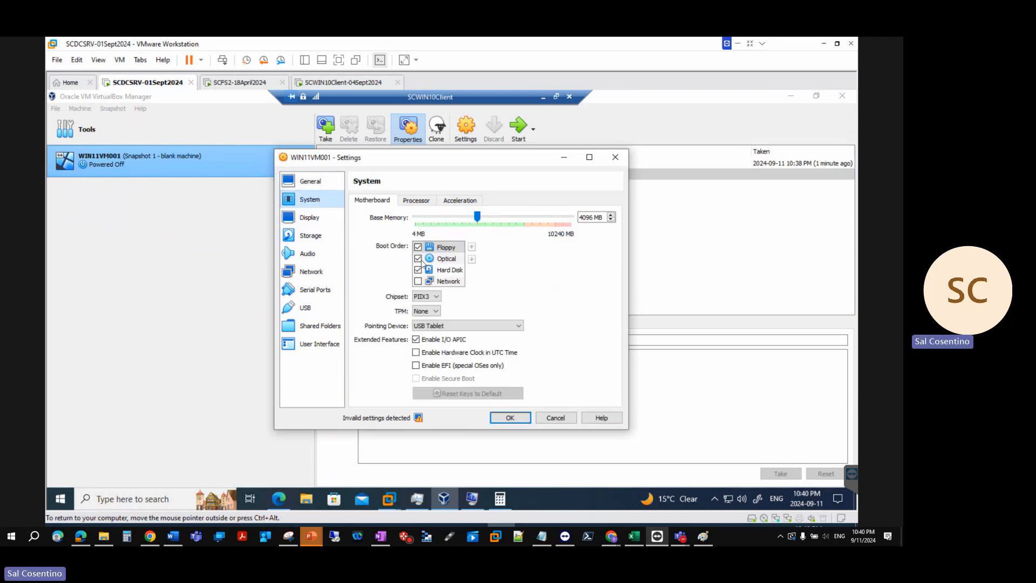
{"action": "left_click", "coordinate": [417, 202]}
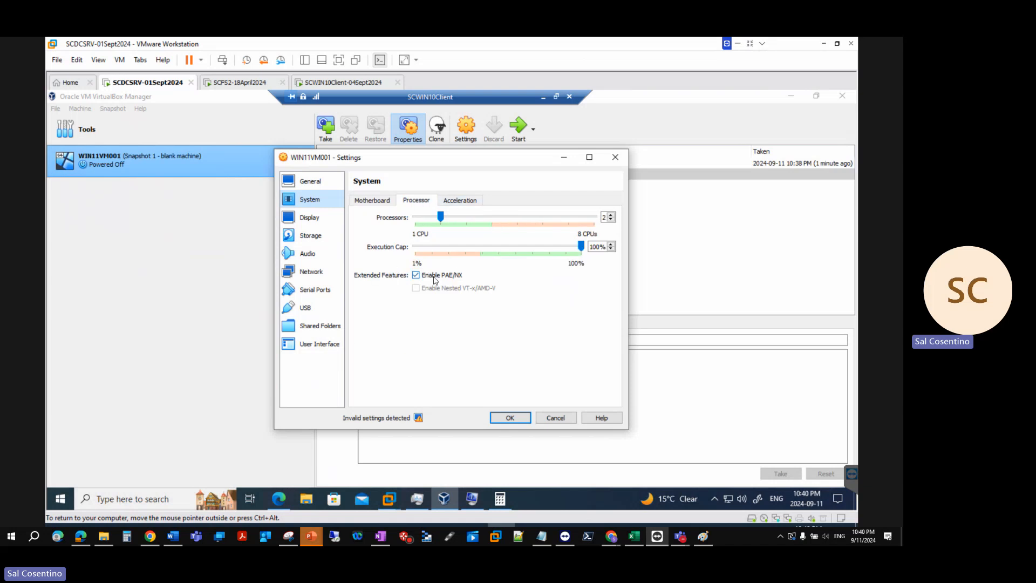
Step: Set WIN11VM001's TPM to v2.0, enable EFI and Secure Boot, and save the machine's settings
{"action": "left_click", "coordinate": [366, 200]}
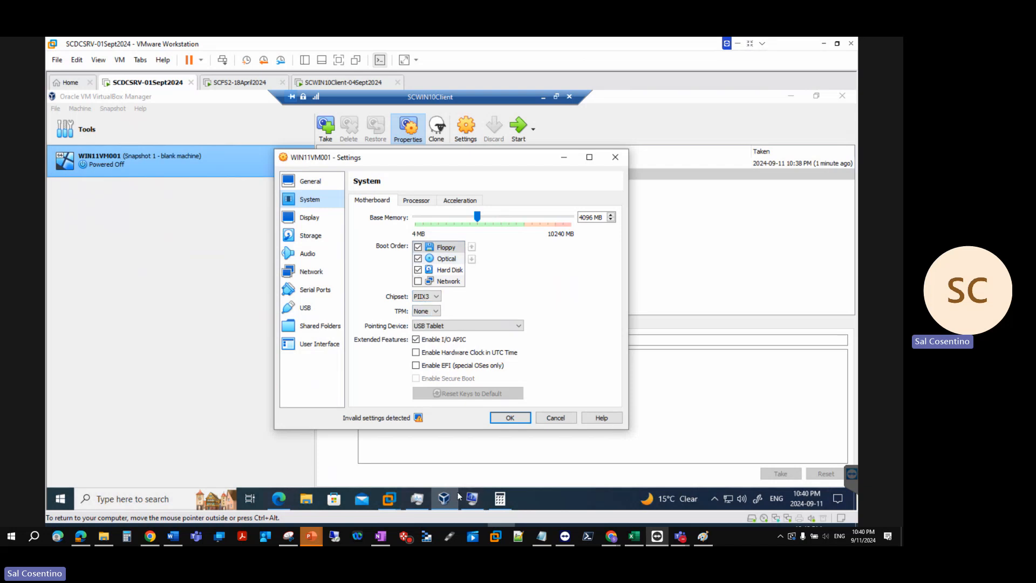
{"action": "left_click", "coordinate": [437, 312]}
{"action": "left_click", "coordinate": [434, 336]}
{"action": "left_click", "coordinate": [416, 366]}
{"action": "left_click", "coordinate": [416, 378]}
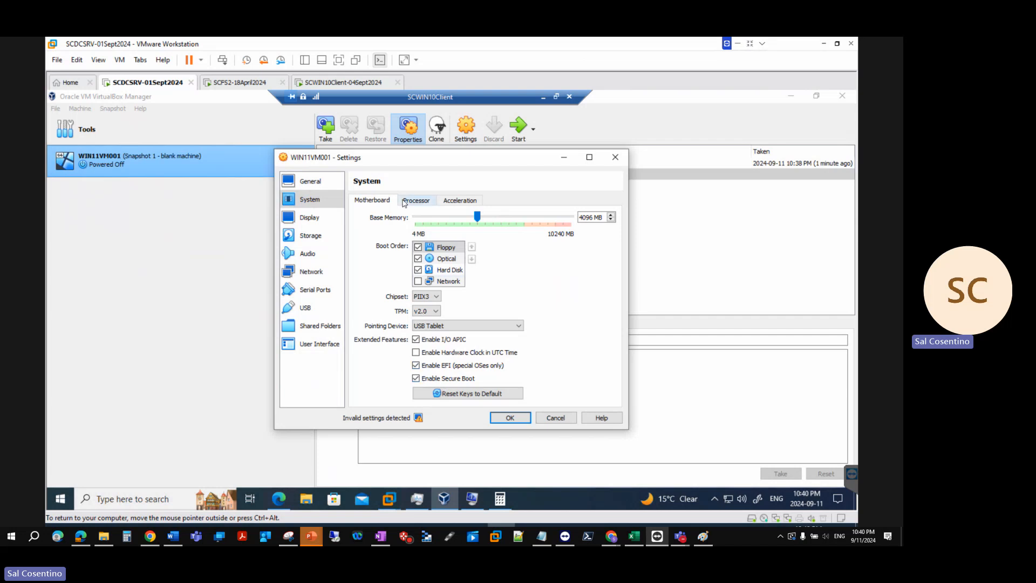
{"action": "left_click", "coordinate": [509, 419]}
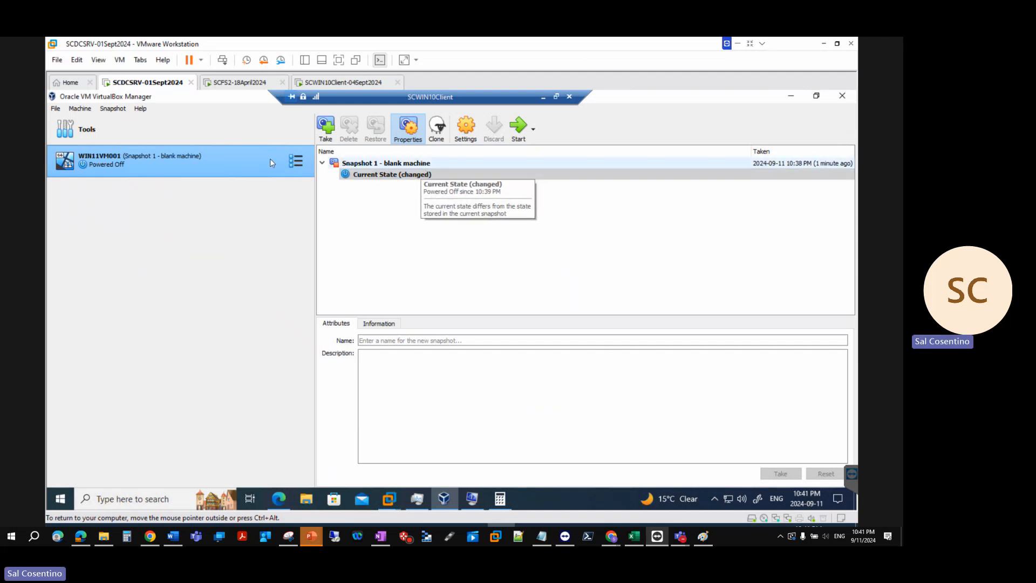
Step: Prepare a new WIN11VM001 snapshot named "Snapshot 2" with the description "baremetal machine with TPM2.0 chip andSecure Boot"
{"action": "left_click", "coordinate": [324, 128]}
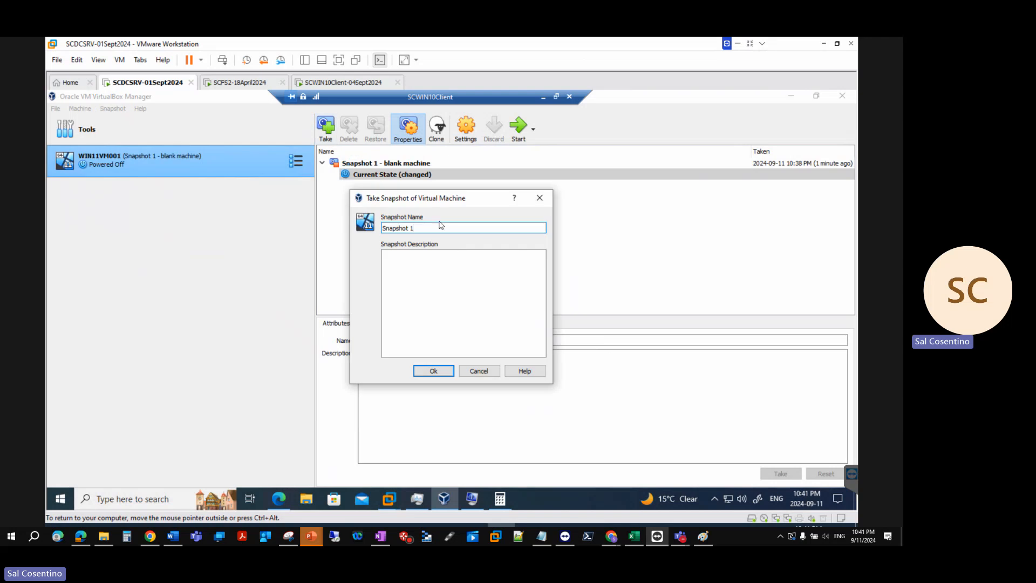
{"action": "key", "text": "BackSpace"}
{"action": "type", "text": "2"}
{"action": "left_click", "coordinate": [440, 266]}
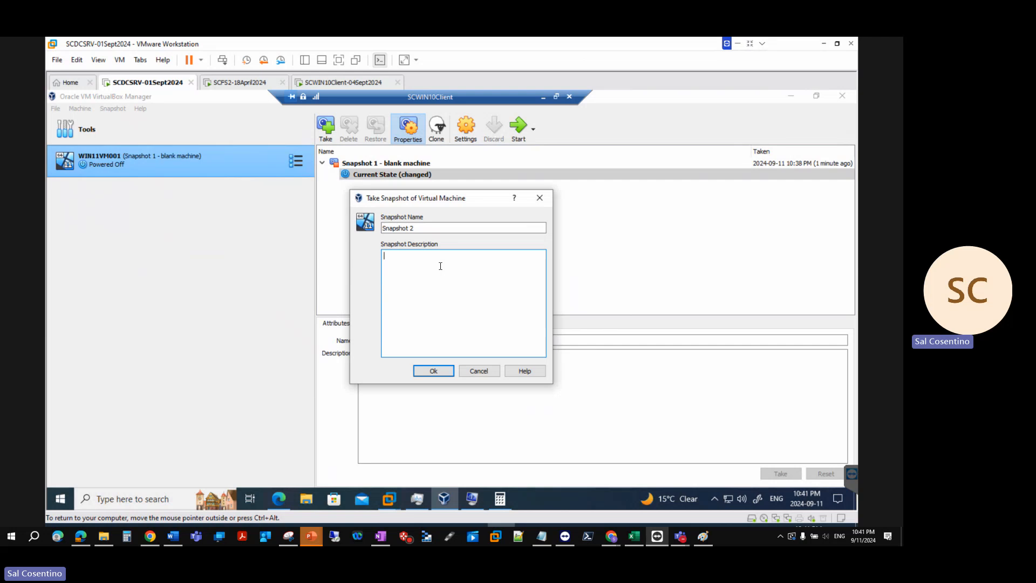
{"action": "type", "text": "baremetal m"}
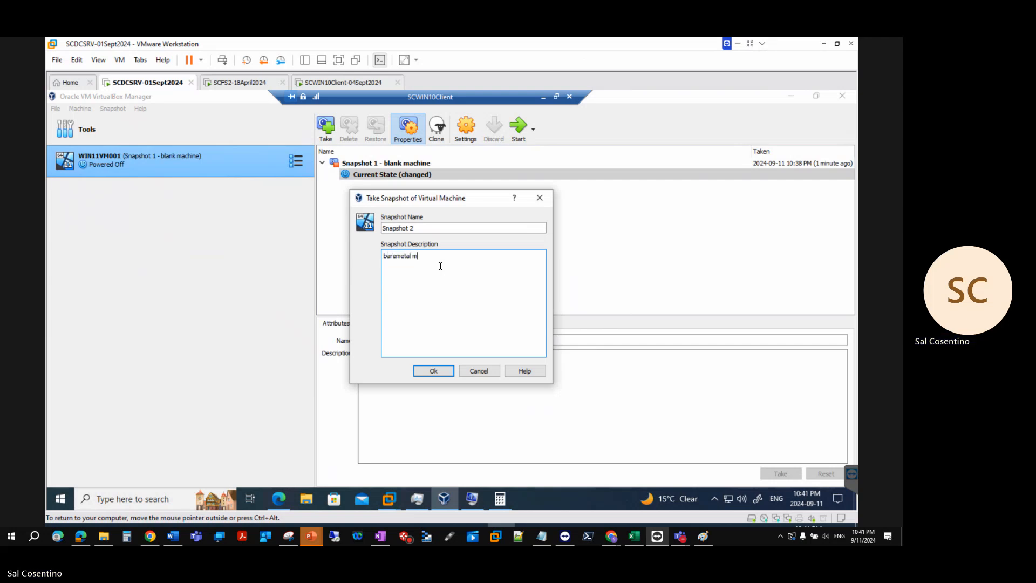
{"action": "type", "text": "achine with"}
{"action": "left_click_drag", "start_coordinate": [497, 256], "coordinate": [482, 255]}
{"action": "type", "text": "and "}
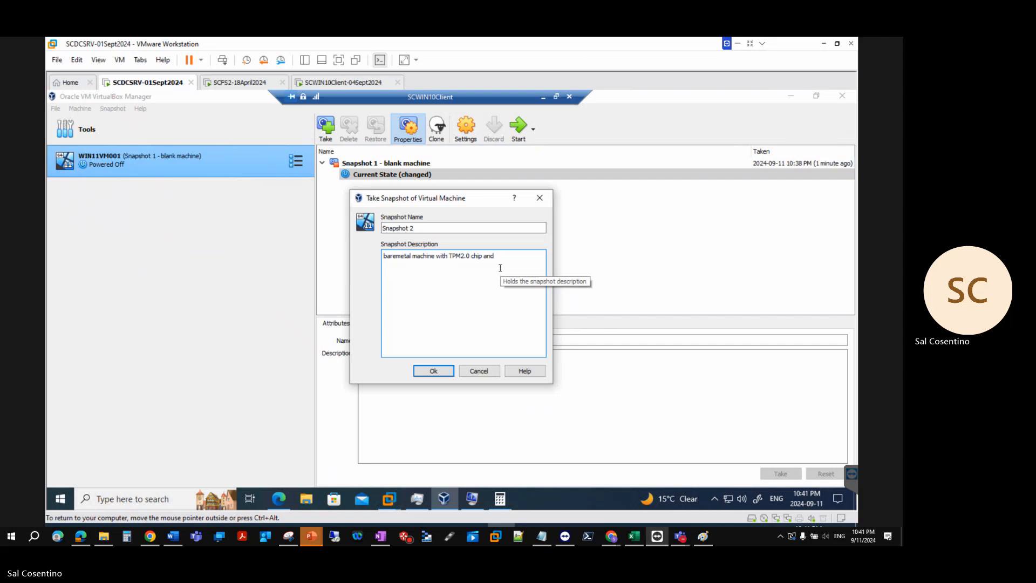
{"action": "type", "text": "U"}
{"action": "key", "text": "BackSpace"}
{"action": "key", "text": "BackSpace"}
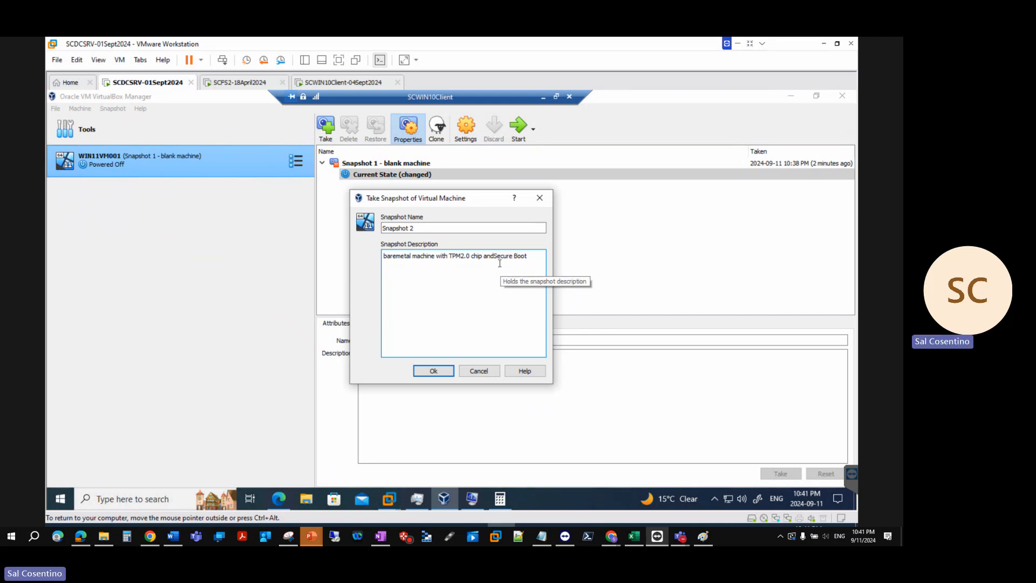
Step: Switch to Edge and check the system firmware and TPM requirements on Microsoft's Windows 11 specifications page
{"action": "left_click", "coordinate": [278, 498]}
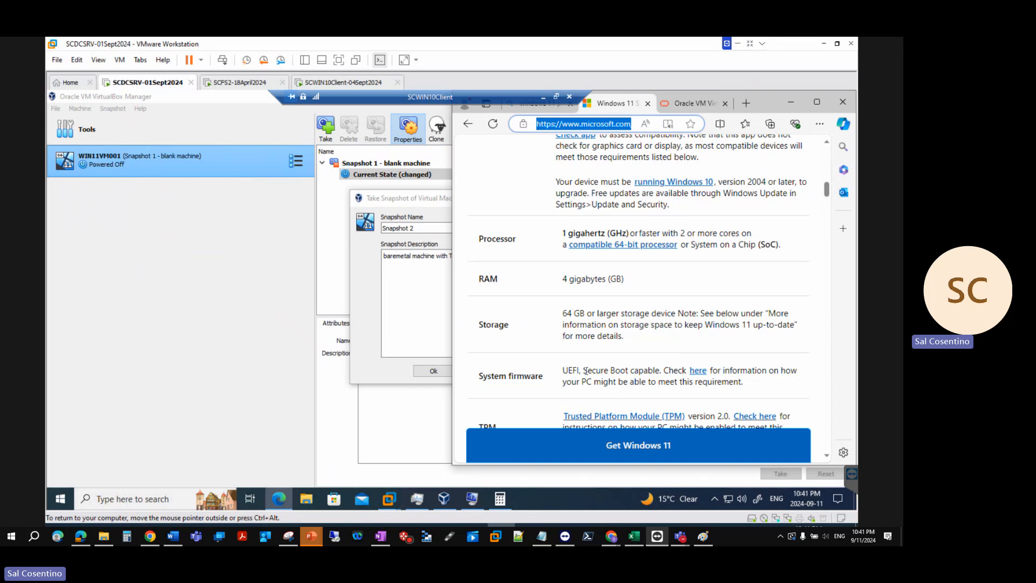
{"action": "left_click_drag", "start_coordinate": [564, 370], "coordinate": [664, 371]}
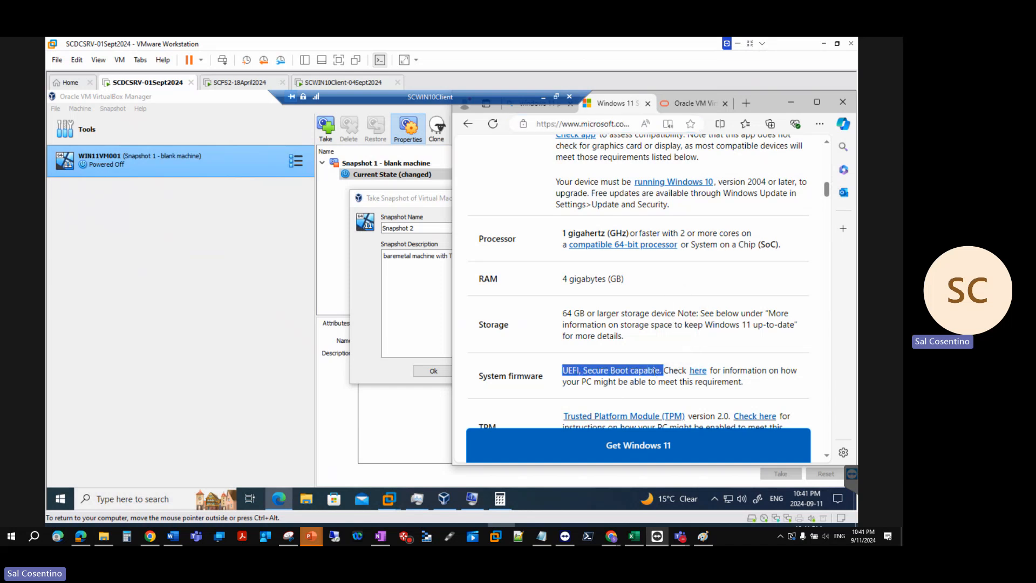
{"action": "scroll", "coordinate": [667, 334], "scroll_direction": "down", "scroll_amount": 2}
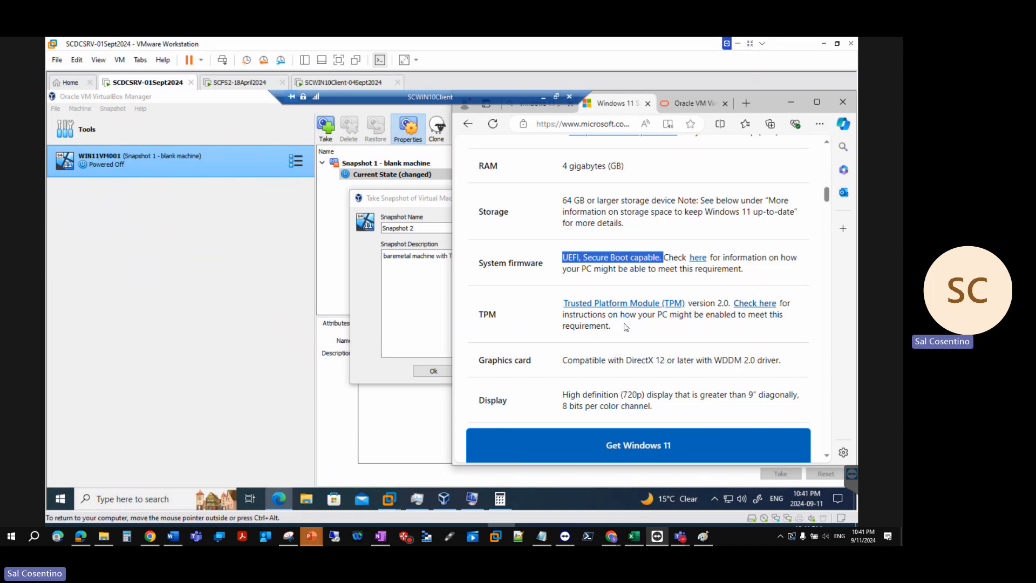
Step: Return to the VirtualBox snapshot dialog and take Snapshot 2 of WIN11VM001
{"action": "left_click", "coordinate": [390, 289]}
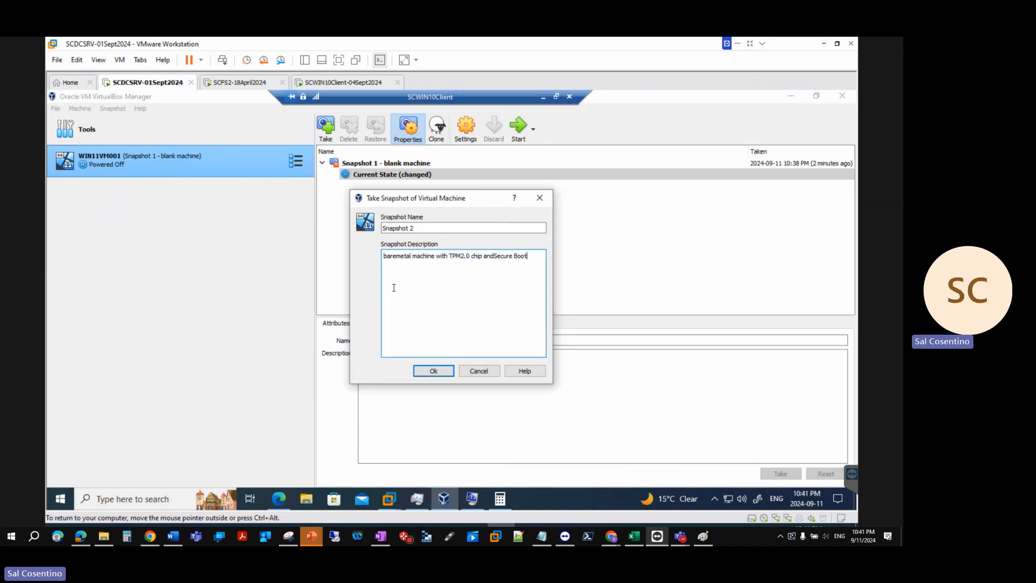
{"action": "left_click", "coordinate": [433, 371]}
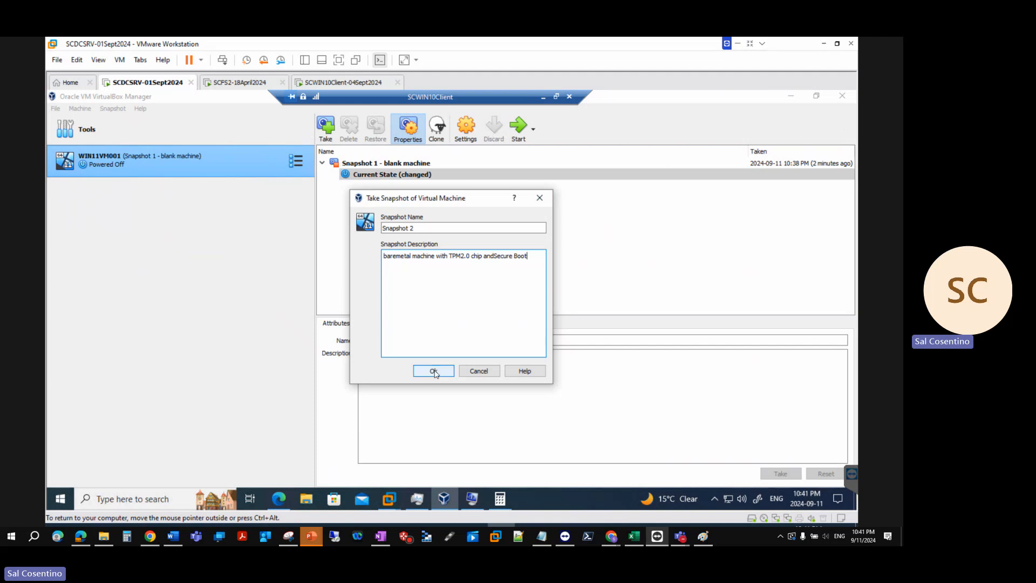
Step: Reopen WIN11VM001's settings, recheck its TPM version and enable 3D acceleration for its display
{"action": "right_click", "coordinate": [241, 162]}
{"action": "left_click", "coordinate": [263, 172]}
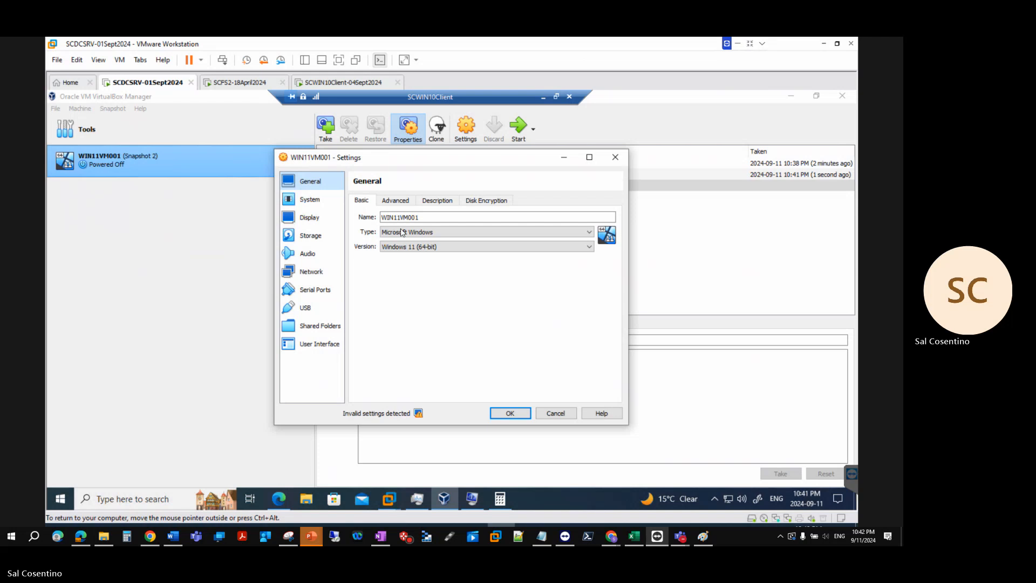
{"action": "left_click", "coordinate": [312, 204]}
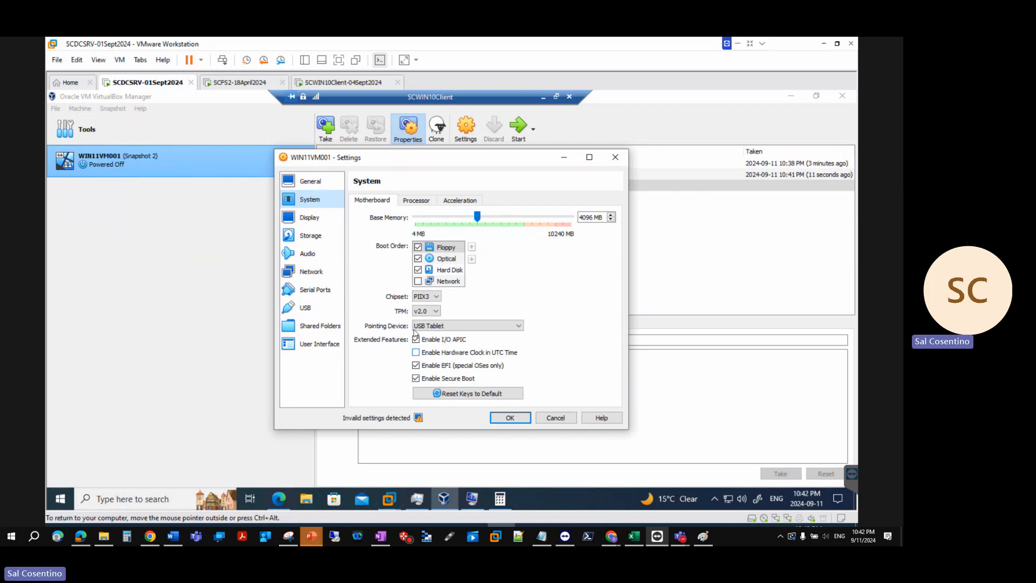
{"action": "left_click", "coordinate": [426, 313]}
{"action": "left_click", "coordinate": [426, 313]}
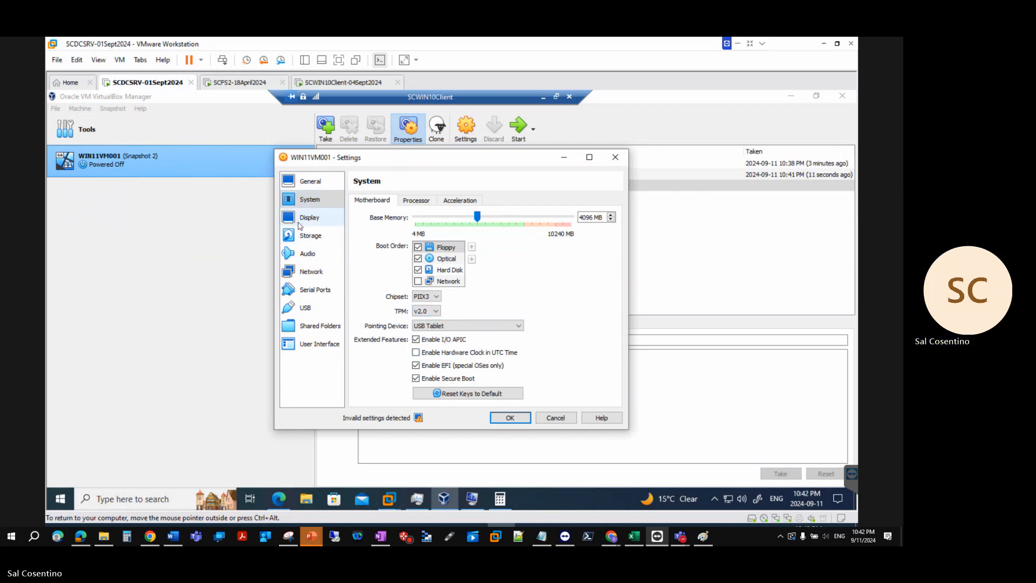
{"action": "left_click", "coordinate": [302, 218]}
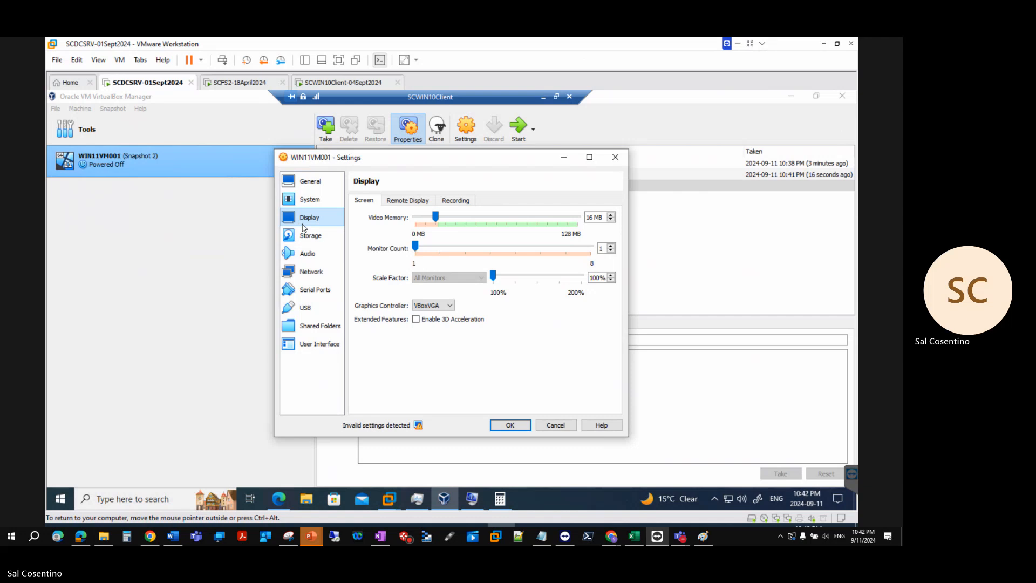
{"action": "left_click", "coordinate": [416, 319]}
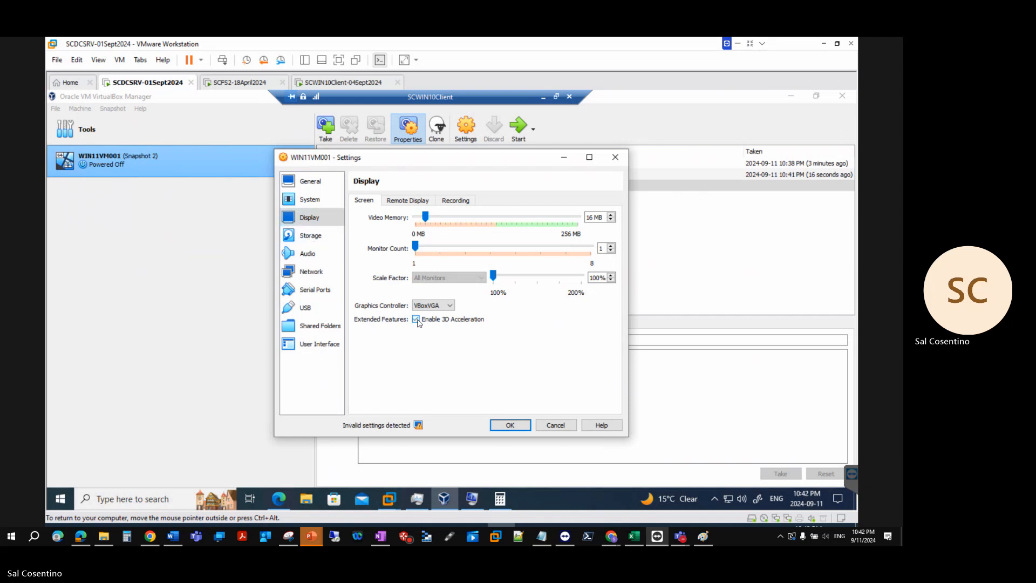
Step: Look through WIN11VM001's storage, audio and network settings, including the attachment types available for Adapter 1
{"action": "left_click", "coordinate": [313, 238]}
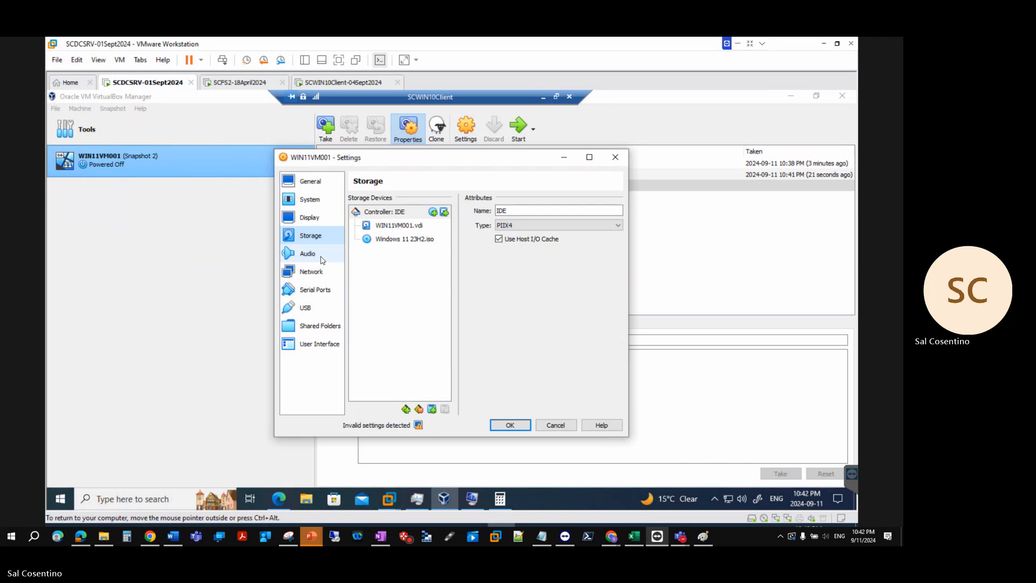
{"action": "left_click", "coordinate": [320, 259]}
{"action": "left_click", "coordinate": [326, 273]}
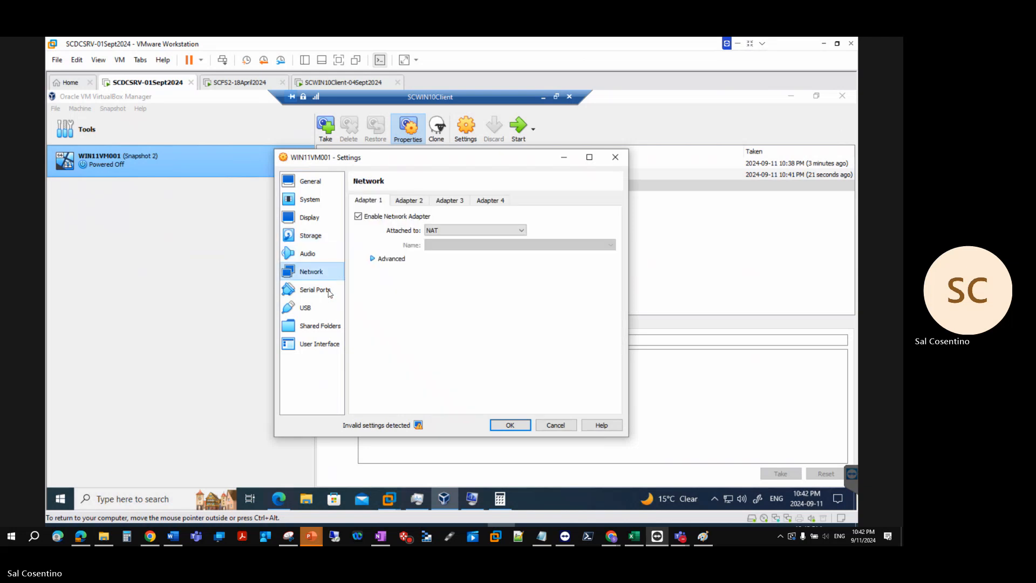
{"action": "left_click", "coordinate": [477, 230]}
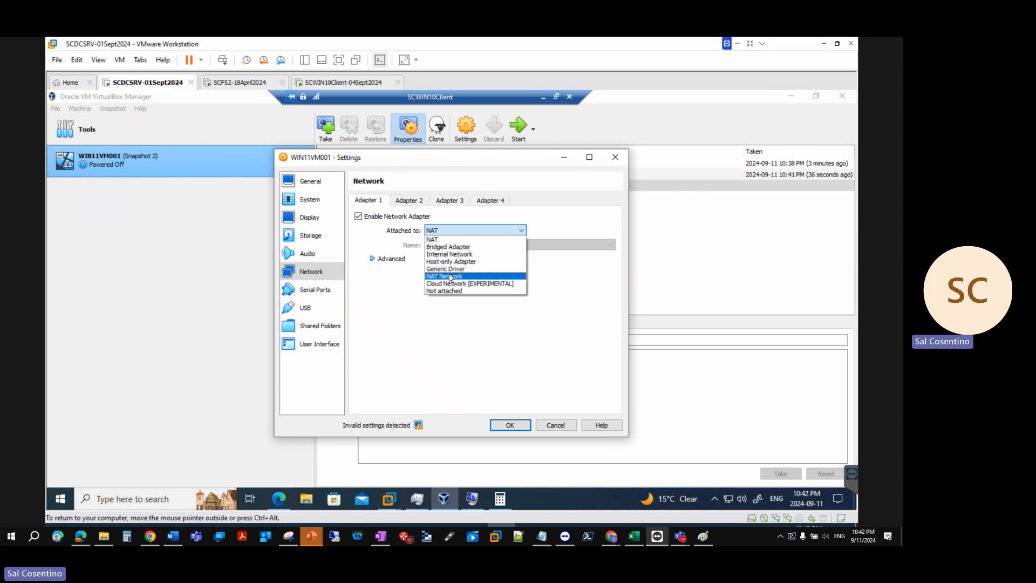
Step: Examine the virtual network choices for SCWIN10Client's first network adapter in VMware Workstation, then return to the SCDCSRV machine
{"action": "right_click", "coordinate": [359, 85]}
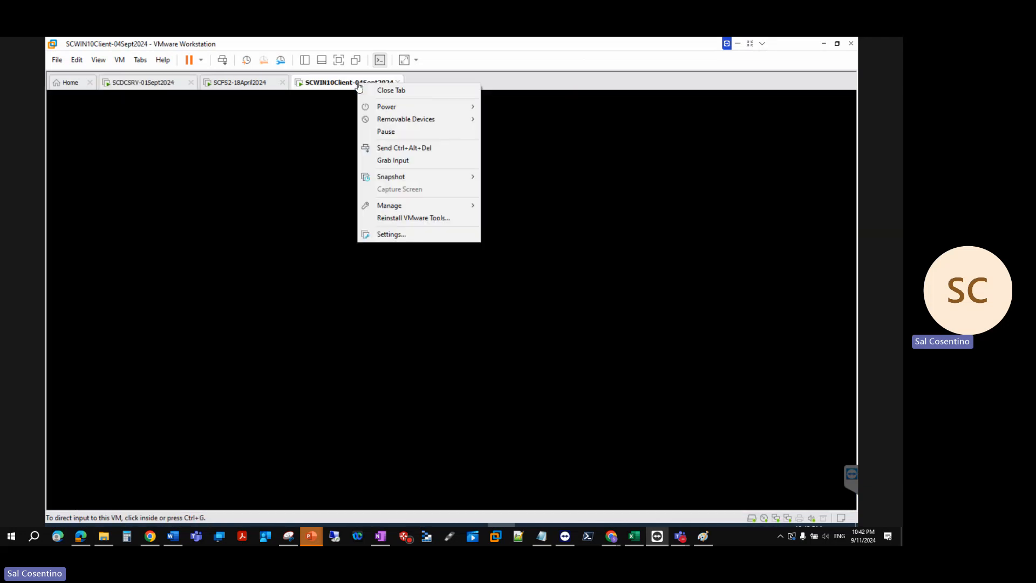
{"action": "left_click", "coordinate": [414, 234]}
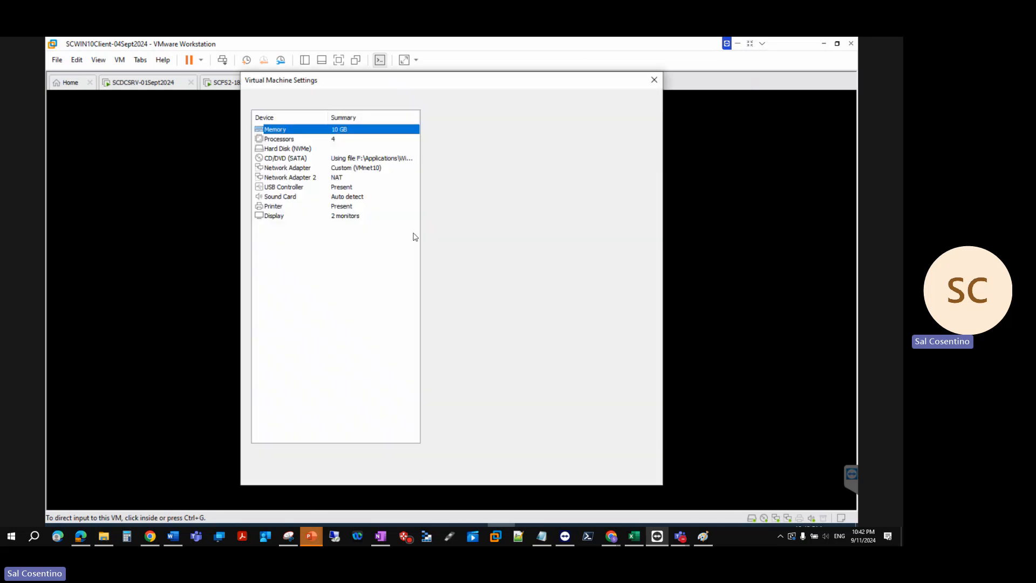
{"action": "left_click", "coordinate": [371, 168]}
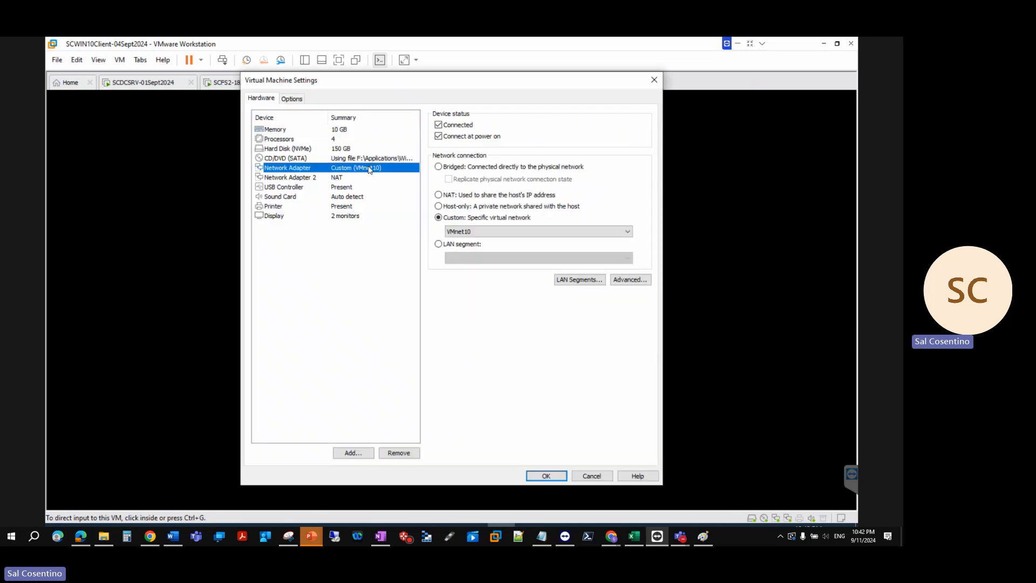
{"action": "left_click", "coordinate": [505, 232]}
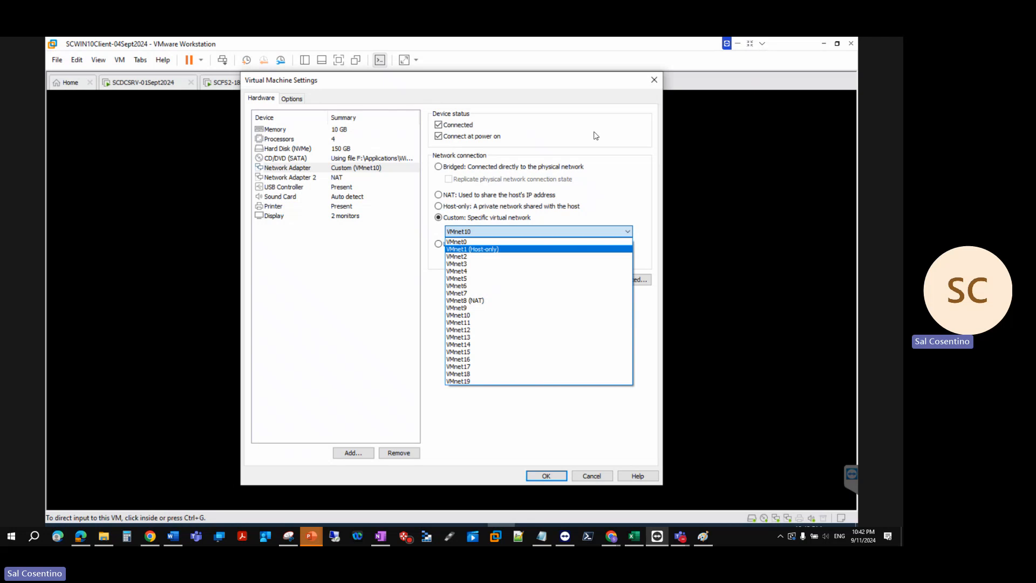
{"action": "left_click", "coordinate": [199, 186]}
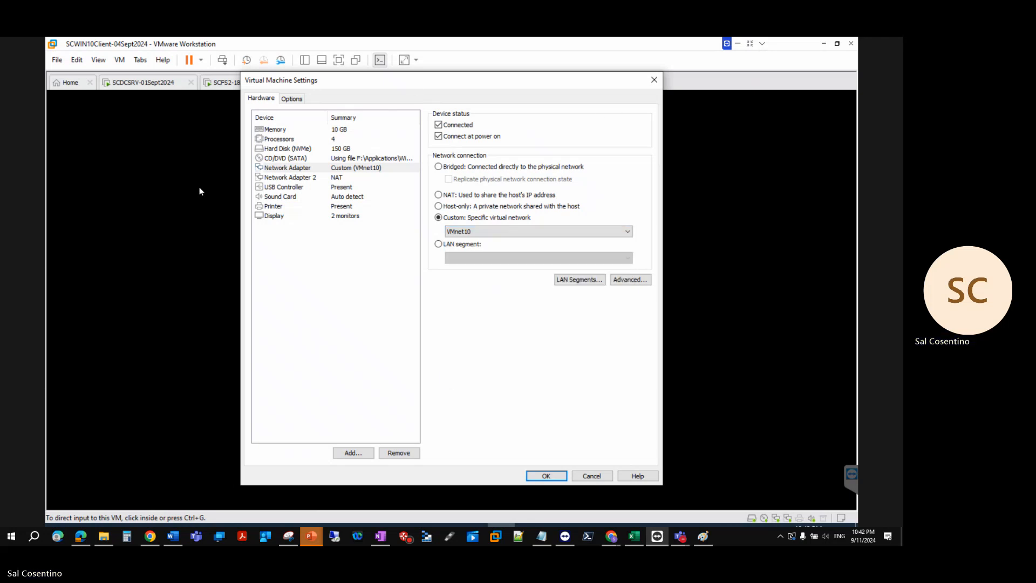
{"action": "left_click", "coordinate": [655, 80]}
{"action": "left_click", "coordinate": [146, 85]}
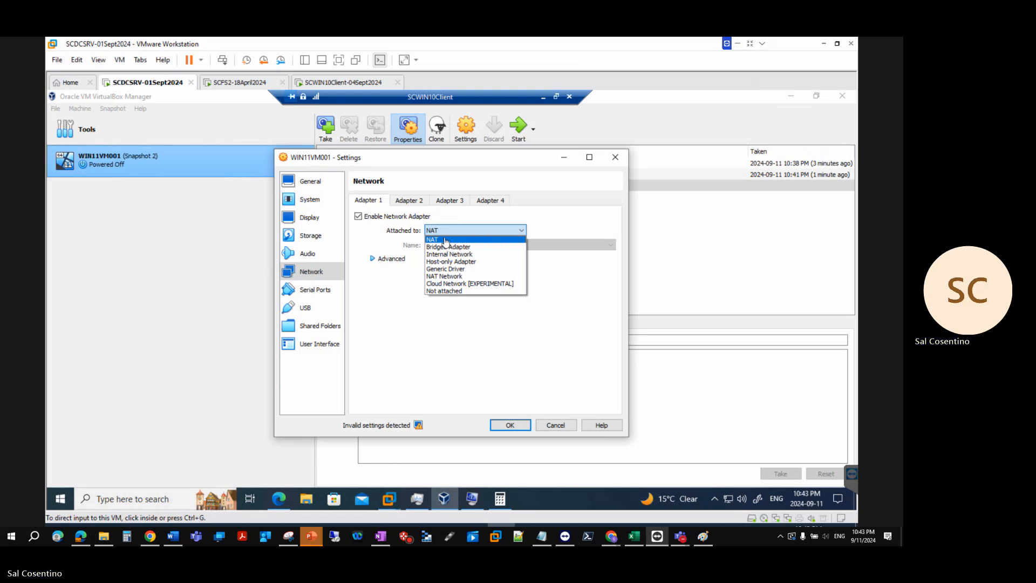
Step: Enable WIN11VM001's network Adapter 2 attached to NAT, expand the advanced adapter options and return to Adapter 1
{"action": "left_click", "coordinate": [405, 202]}
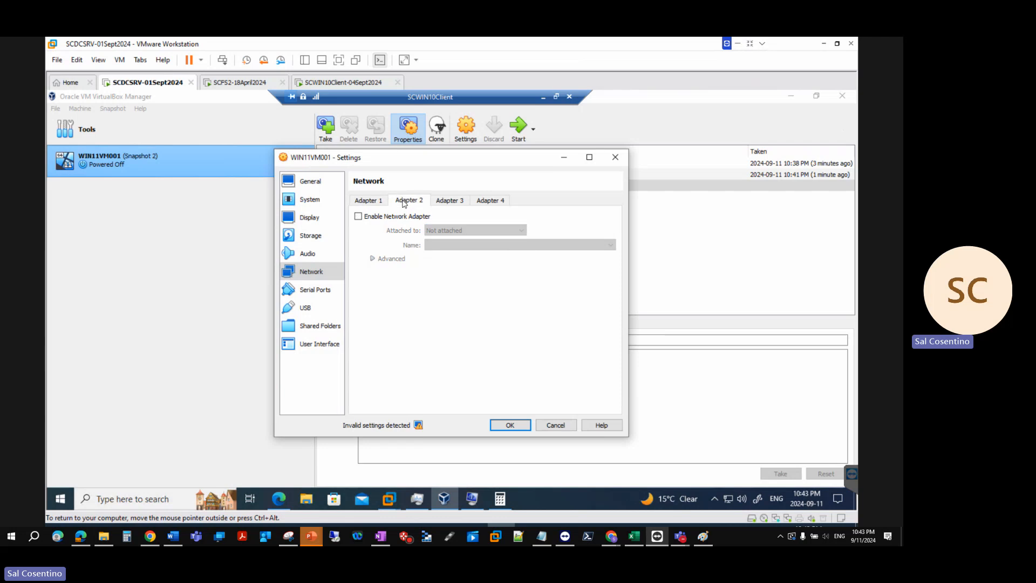
{"action": "left_click", "coordinate": [358, 216]}
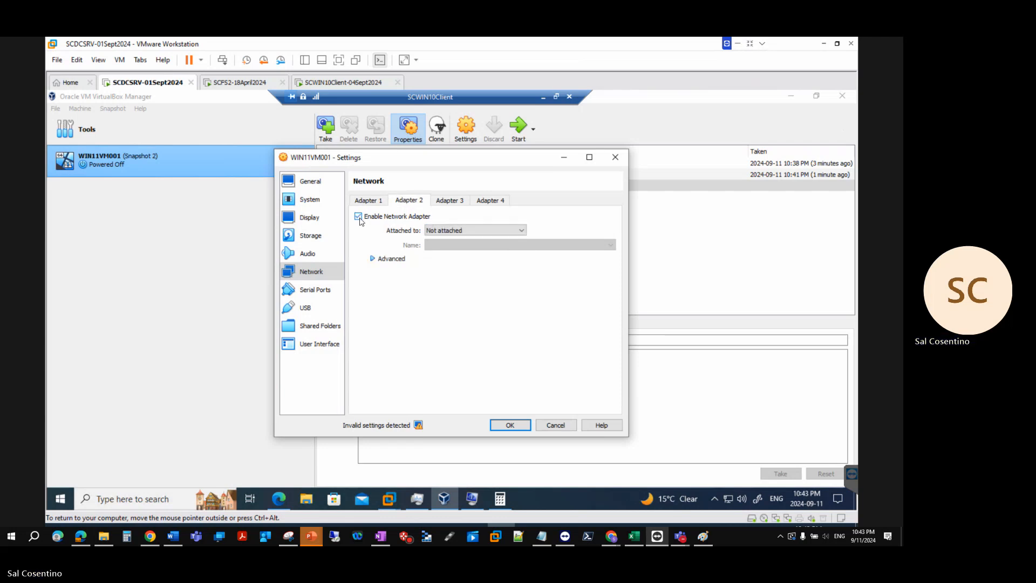
{"action": "left_click", "coordinate": [463, 230]}
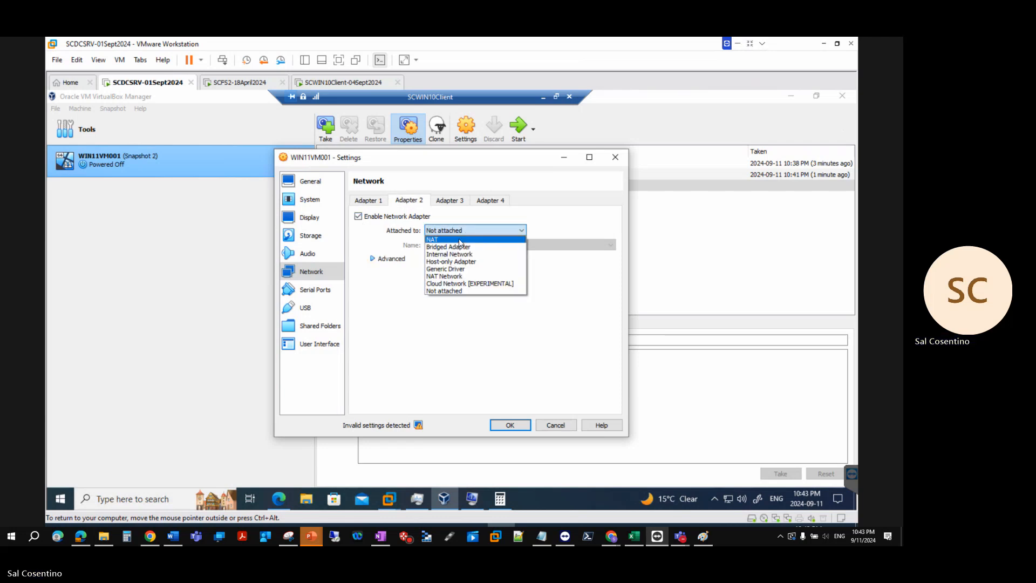
{"action": "left_click", "coordinate": [443, 240]}
{"action": "left_click", "coordinate": [390, 259]}
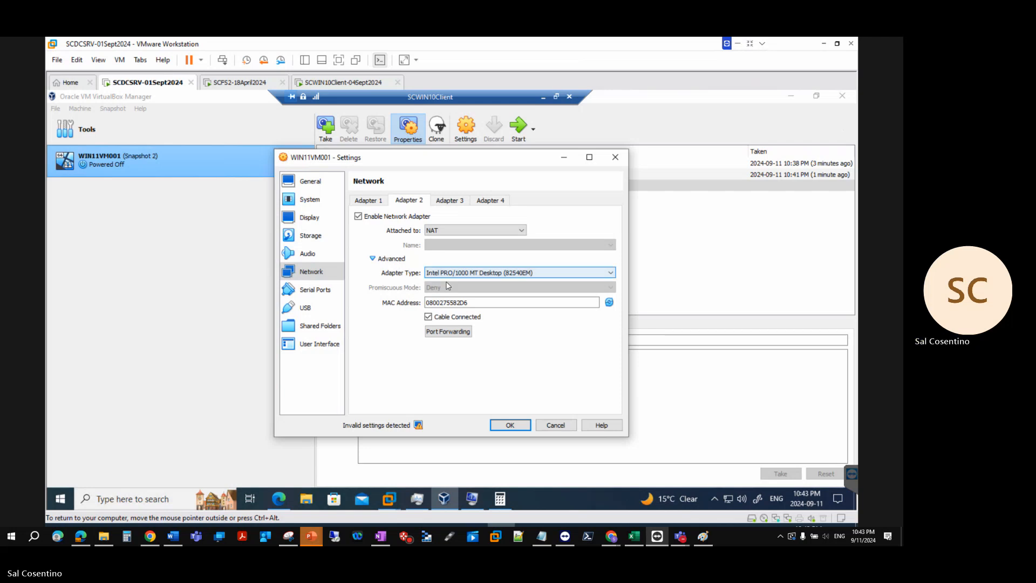
{"action": "left_click", "coordinate": [438, 202]}
{"action": "left_click", "coordinate": [381, 204]}
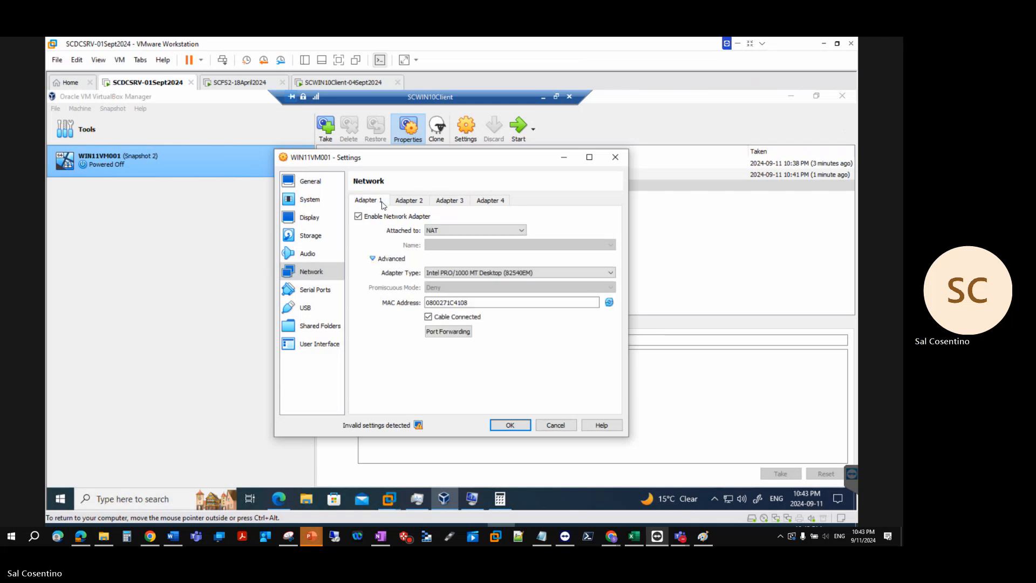
Step: Compare Adapter 1 and Adapter 2, examine Adapter 1's available adapter types, and review the serial port and USB settings
{"action": "left_click", "coordinate": [400, 204]}
{"action": "left_click", "coordinate": [376, 204]}
{"action": "left_click", "coordinate": [392, 203]}
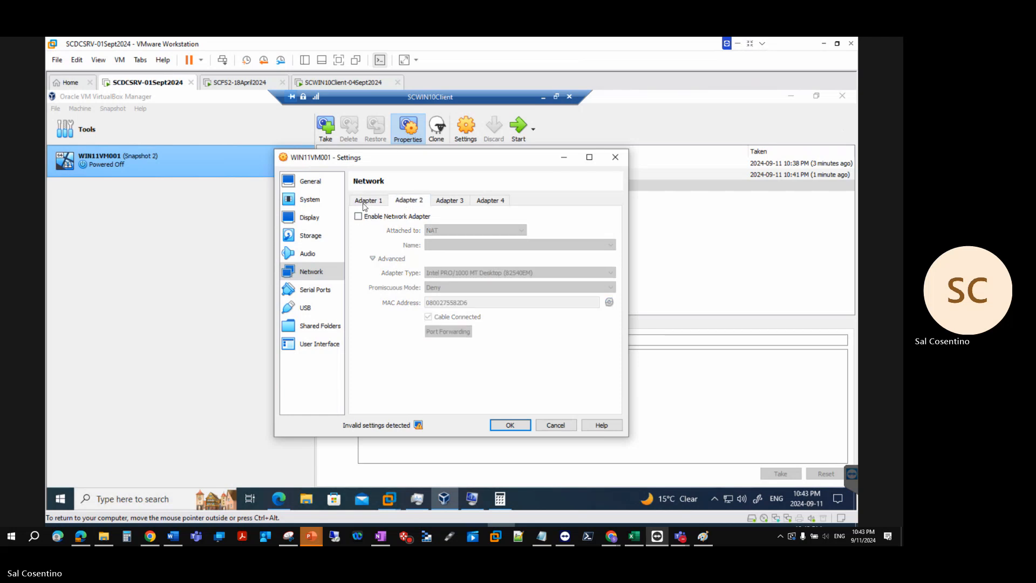
{"action": "left_click", "coordinate": [365, 204]}
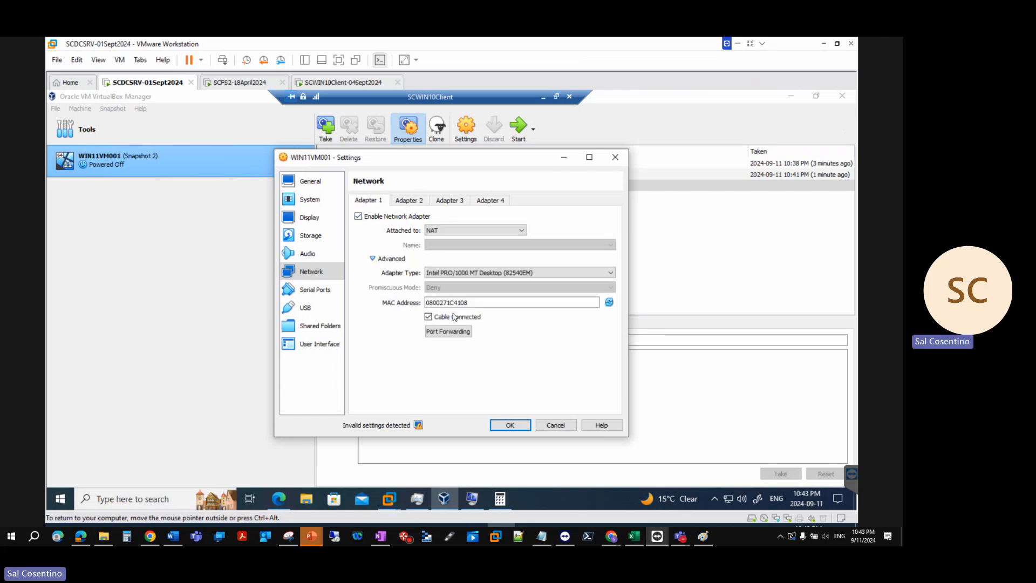
{"action": "left_click", "coordinate": [506, 273]}
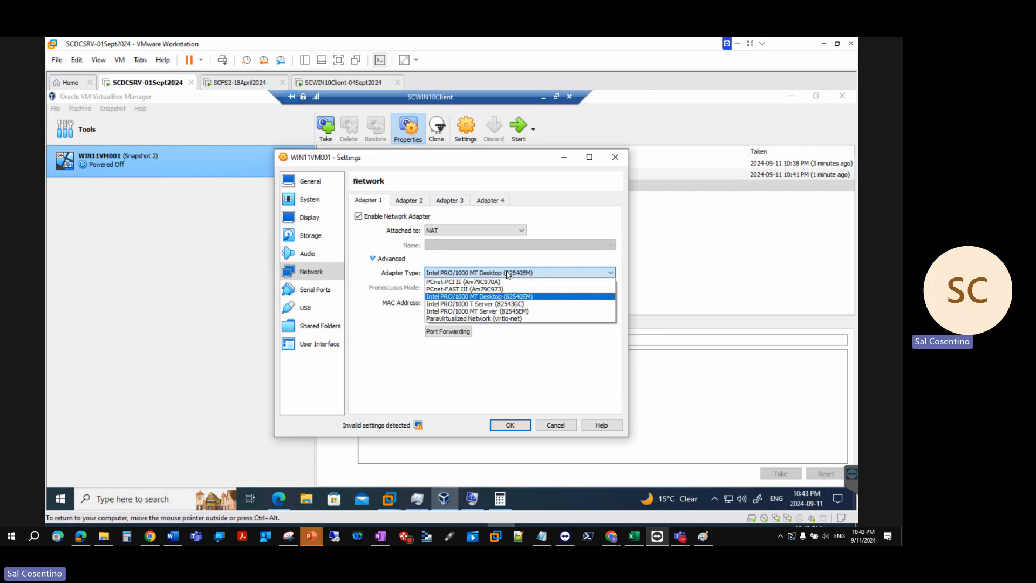
{"action": "left_click", "coordinate": [507, 274]}
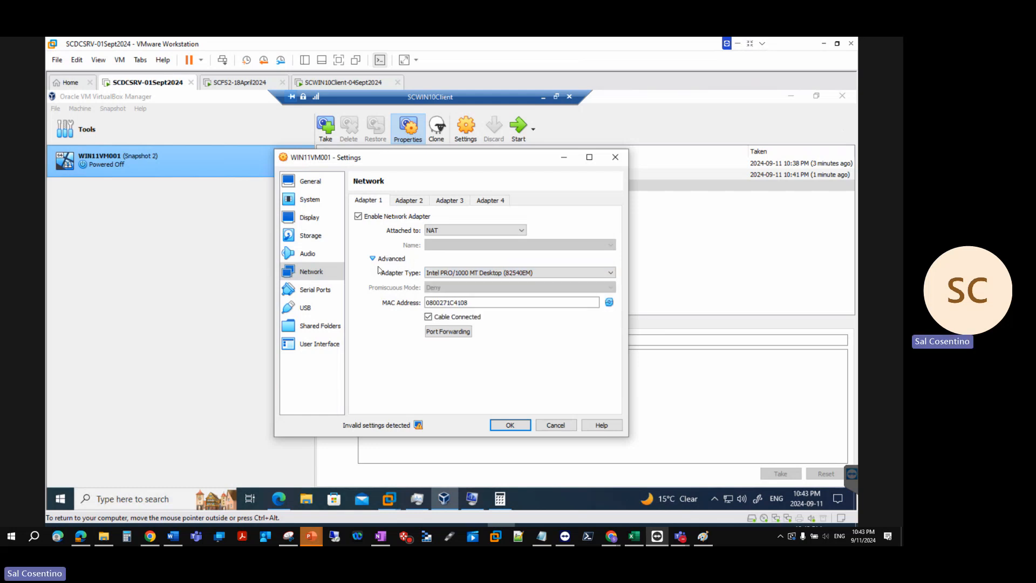
{"action": "left_click", "coordinate": [315, 290]}
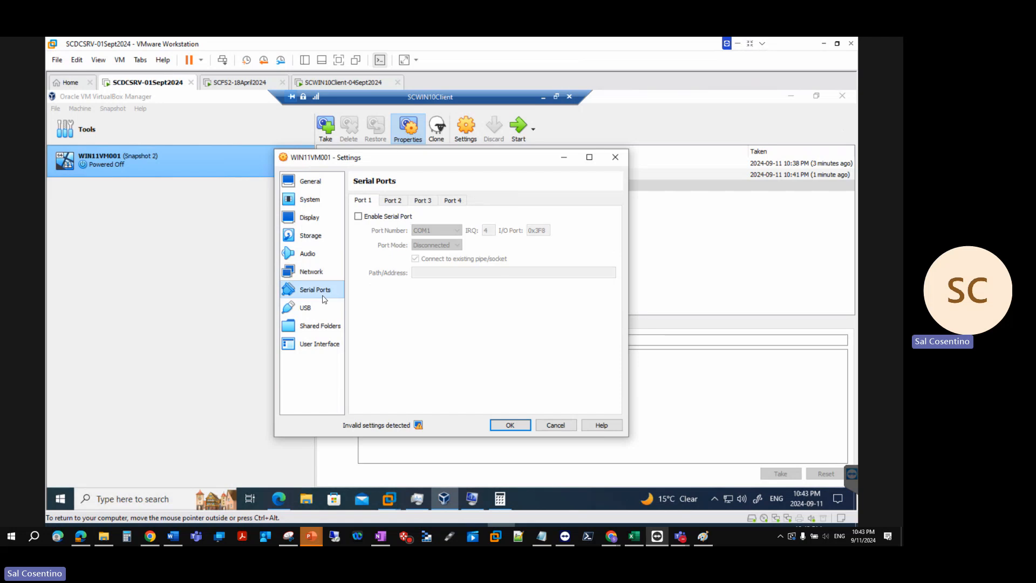
{"action": "left_click", "coordinate": [314, 310]}
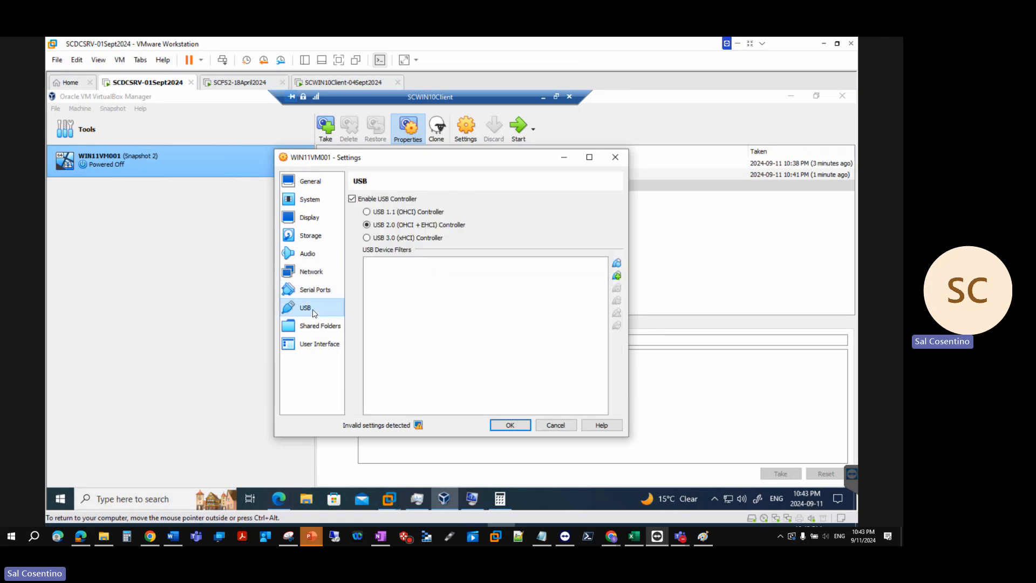
Step: Add the Downloads folder as an auto-mounted shared folder with no mount point for WIN11VM001
{"action": "left_click", "coordinate": [313, 325]}
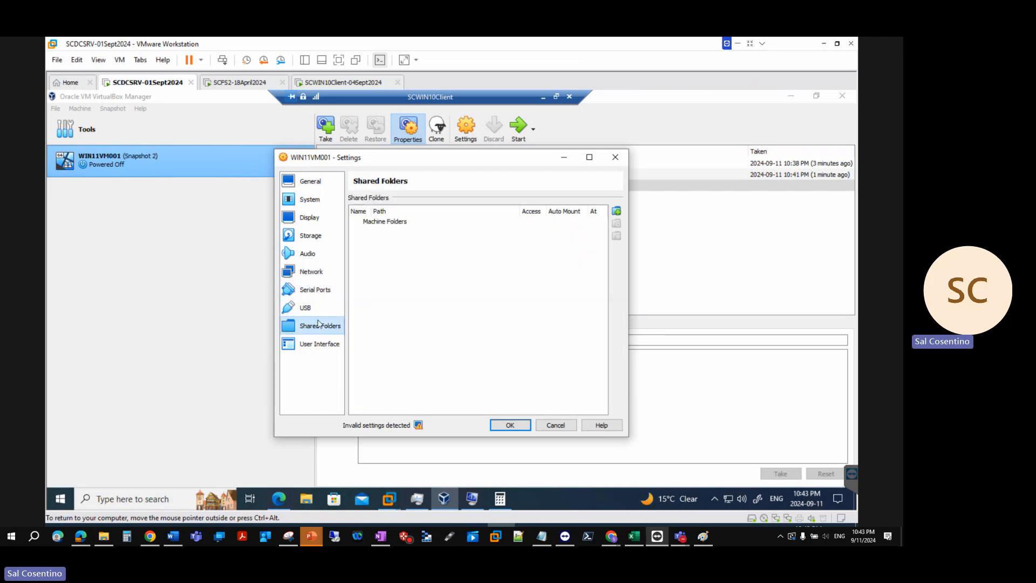
{"action": "left_click", "coordinate": [616, 211]}
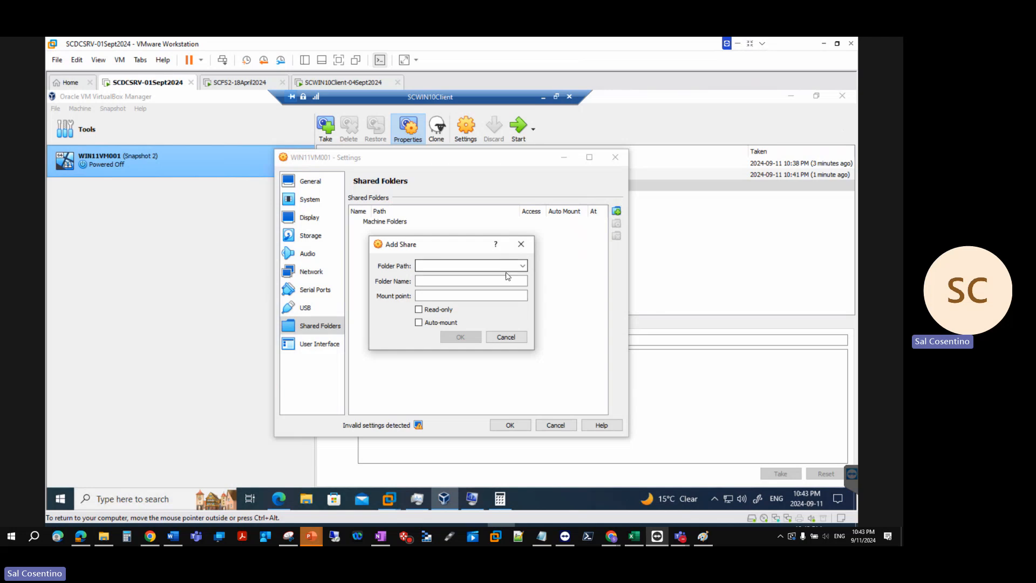
{"action": "left_click", "coordinate": [519, 267]}
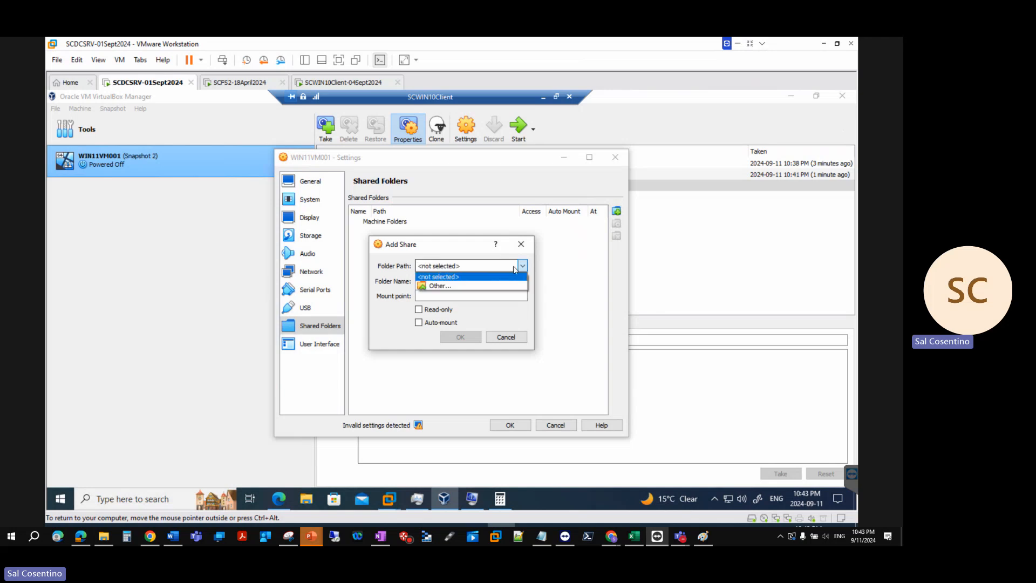
{"action": "left_click", "coordinate": [460, 286]}
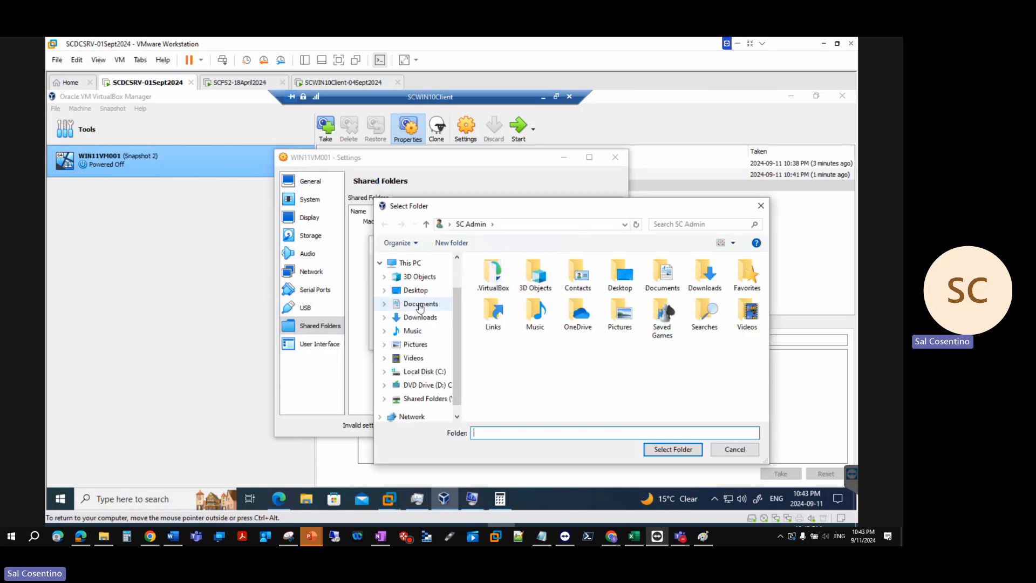
{"action": "left_click", "coordinate": [420, 303]}
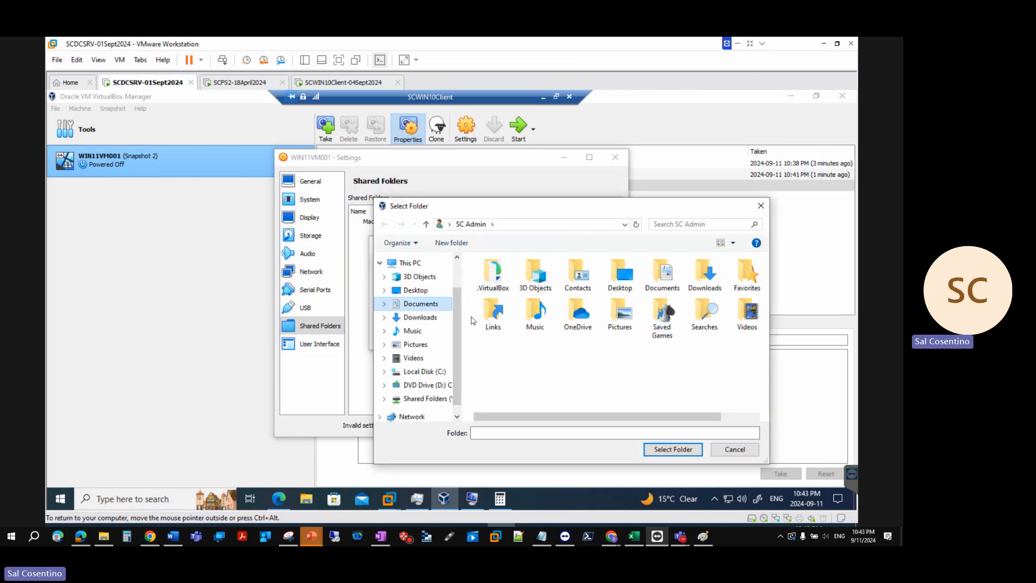
{"action": "left_click", "coordinate": [419, 316]}
{"action": "left_click", "coordinate": [672, 449]}
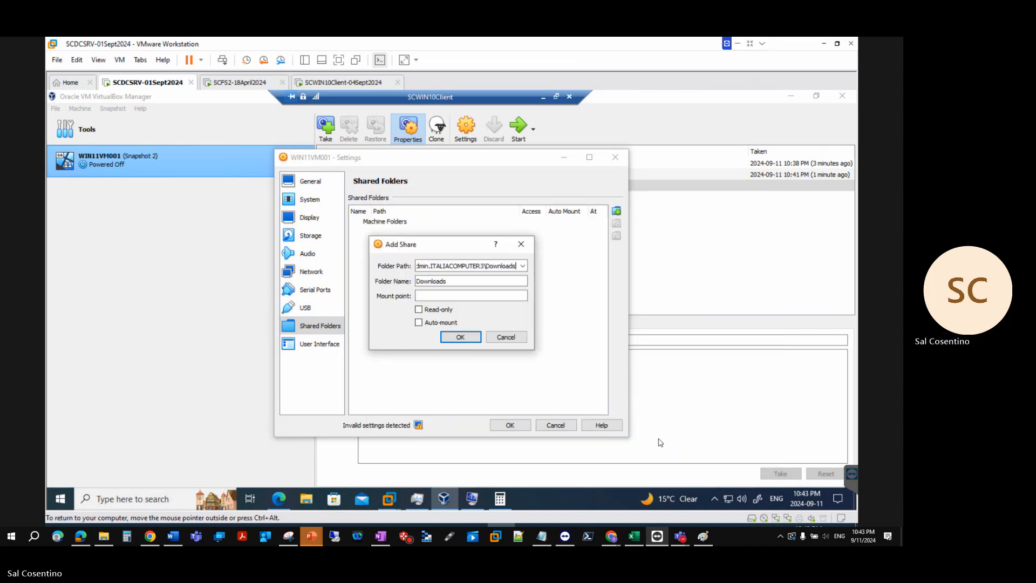
{"action": "left_click", "coordinate": [420, 297]}
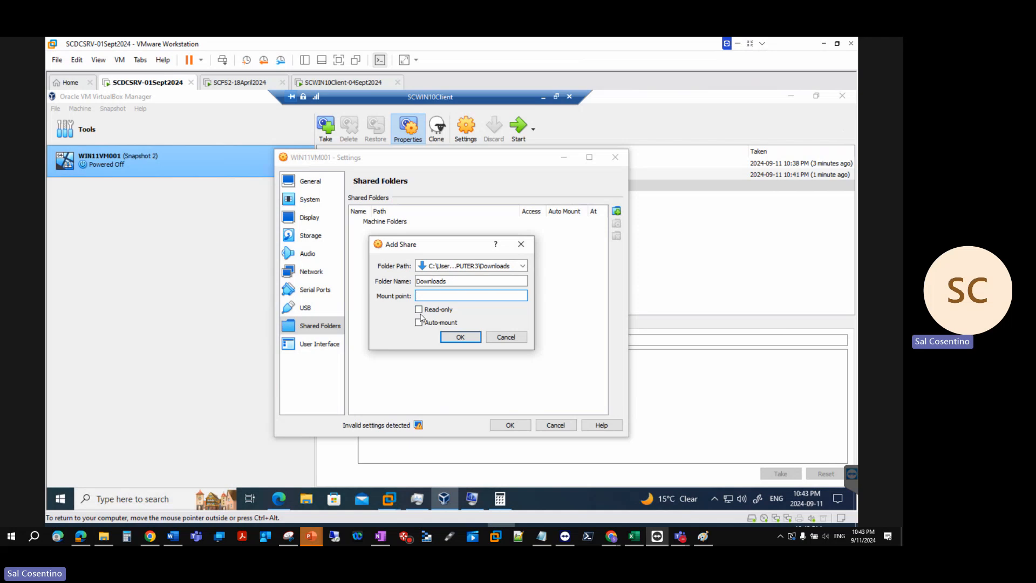
{"action": "left_click", "coordinate": [420, 322]}
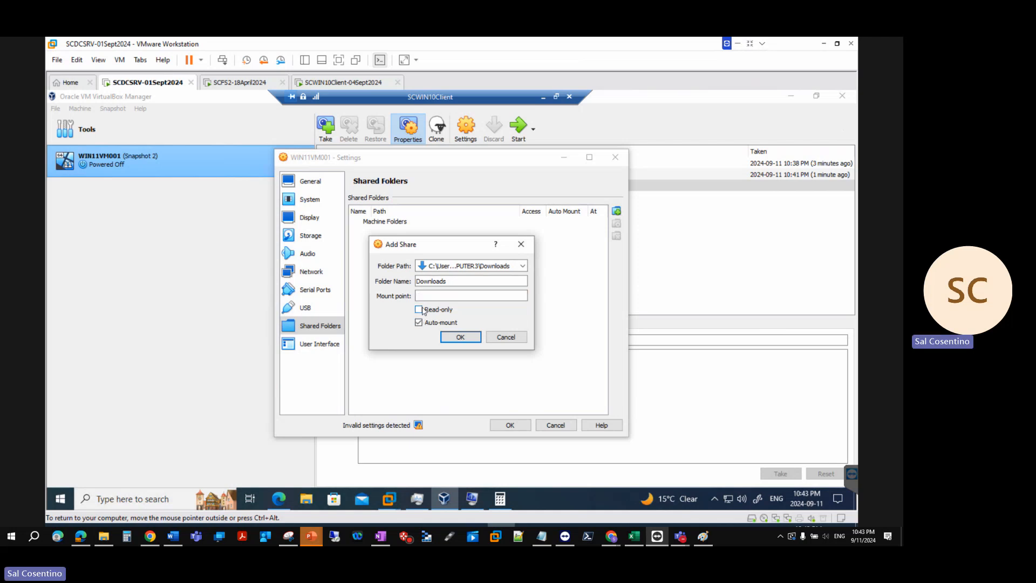
{"action": "left_click", "coordinate": [460, 337]}
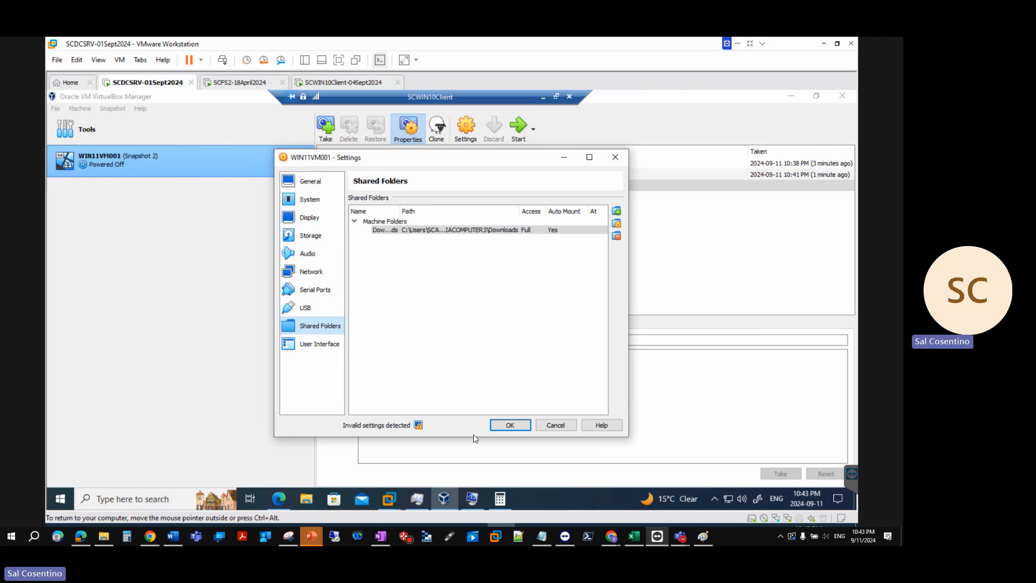
Step: Review WIN11VM001's user interface, display and general settings and save the machine's configuration
{"action": "left_click", "coordinate": [320, 344]}
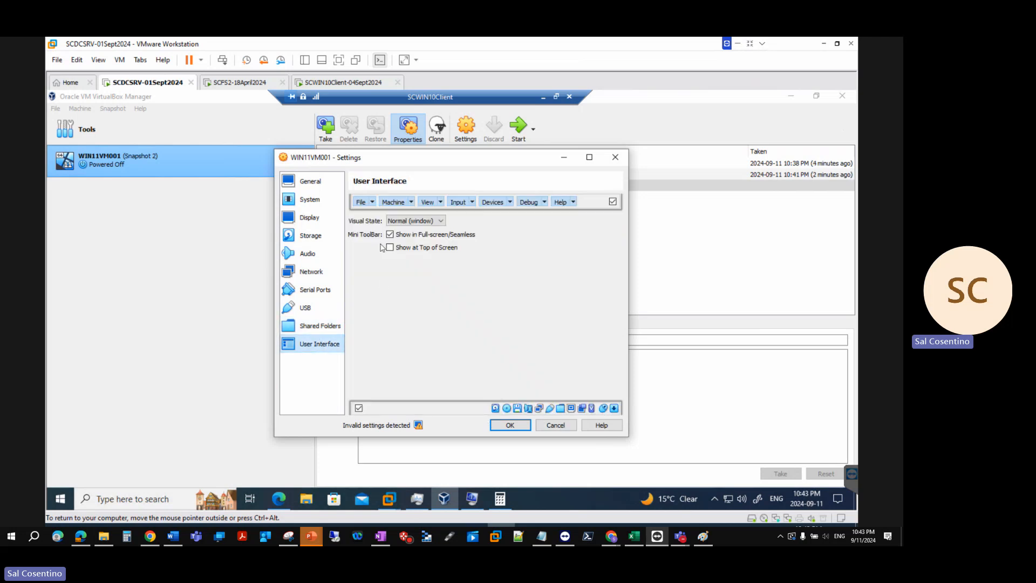
{"action": "left_click", "coordinate": [367, 206]}
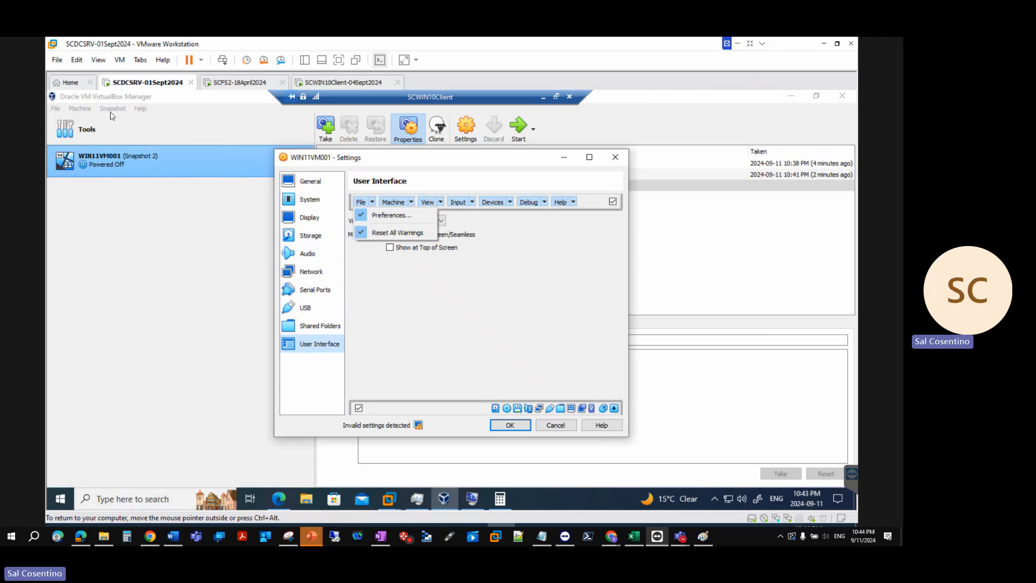
{"action": "left_click", "coordinate": [313, 186]}
{"action": "left_click", "coordinate": [303, 213]}
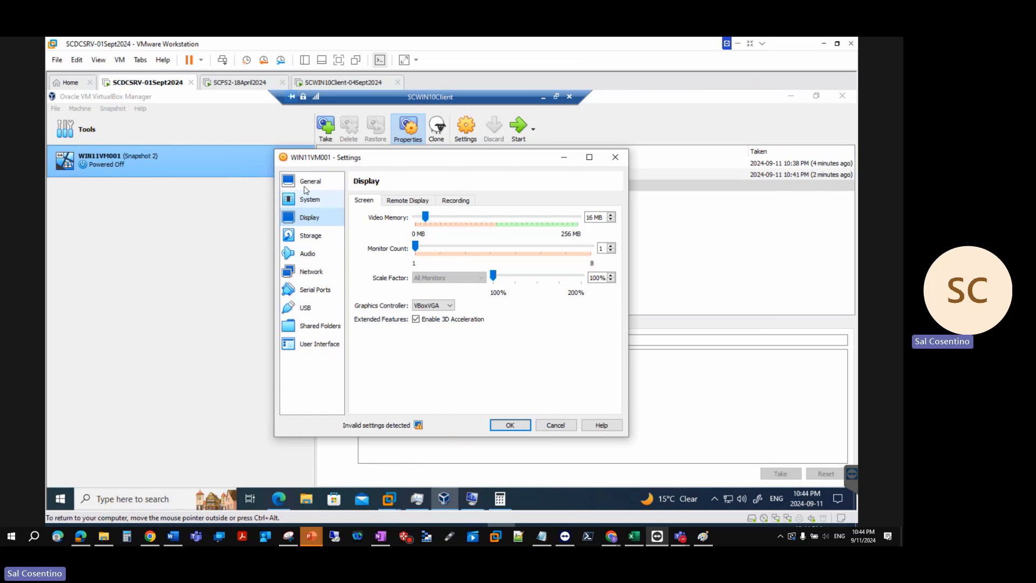
{"action": "left_click", "coordinate": [319, 187]}
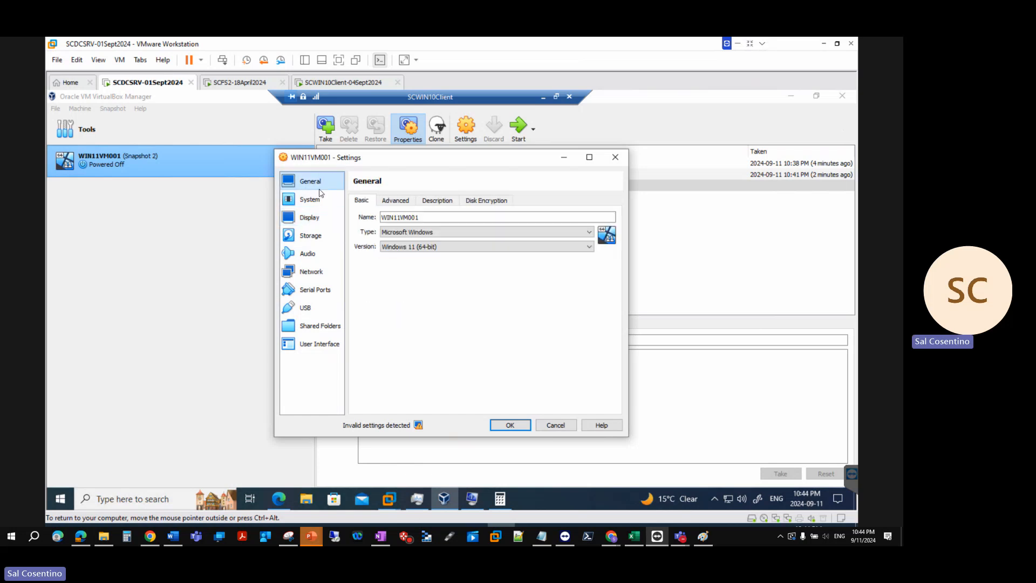
{"action": "left_click", "coordinate": [522, 425]}
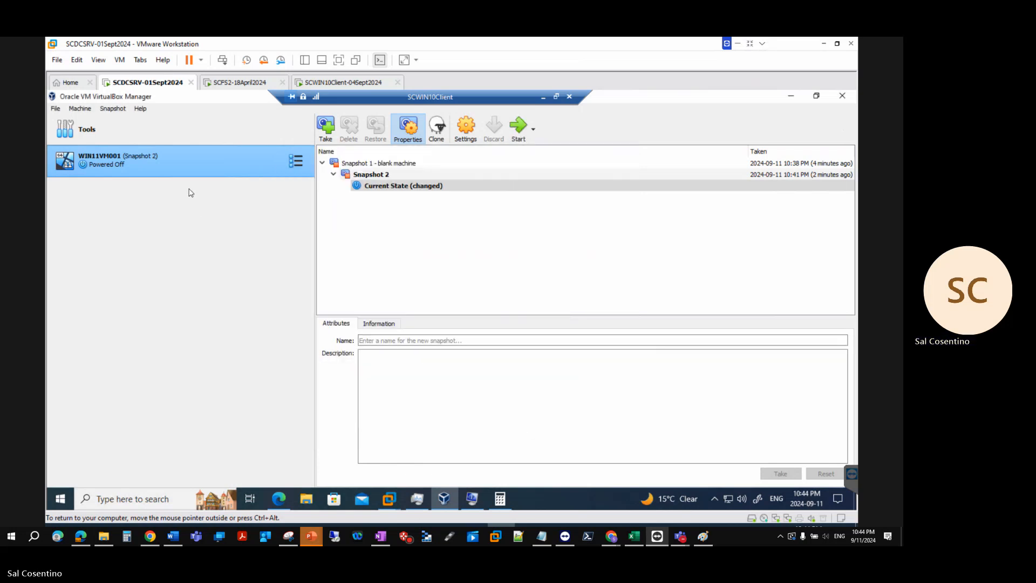
Step: Power on WIN11VM001 with a normal start
{"action": "right_click", "coordinate": [140, 168]}
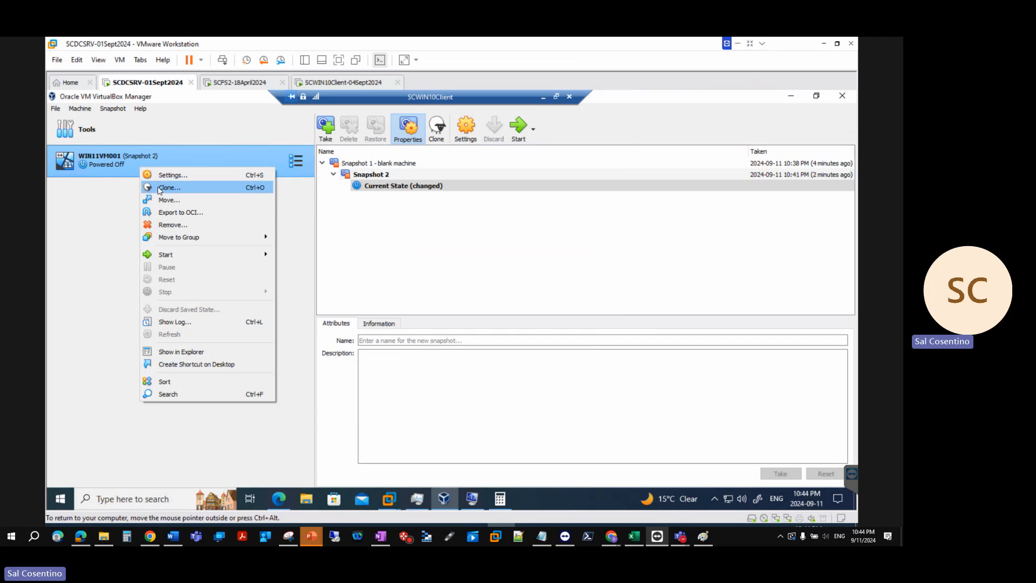
{"action": "mouse_move", "coordinate": [174, 255]}
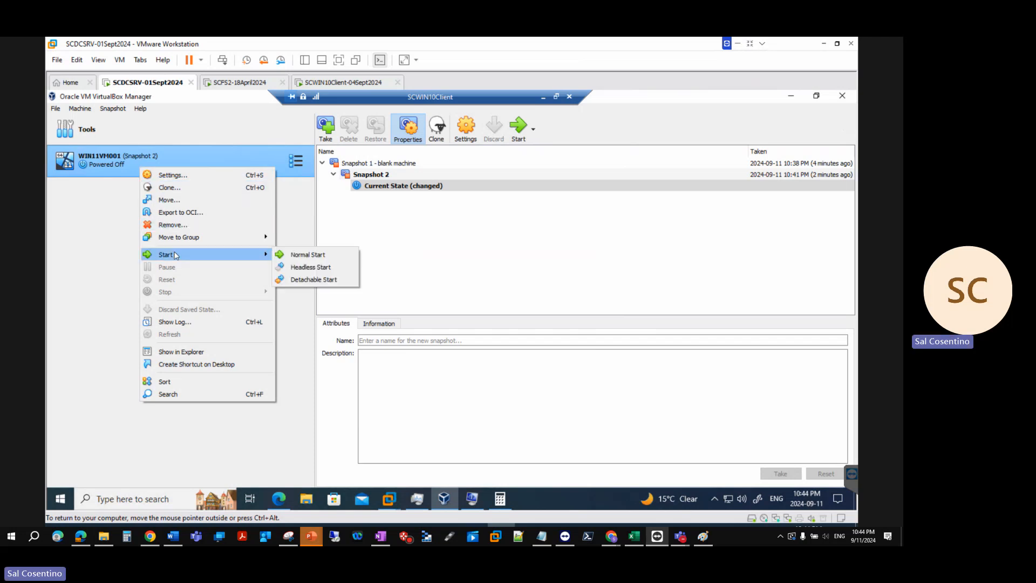
{"action": "left_click", "coordinate": [305, 256]}
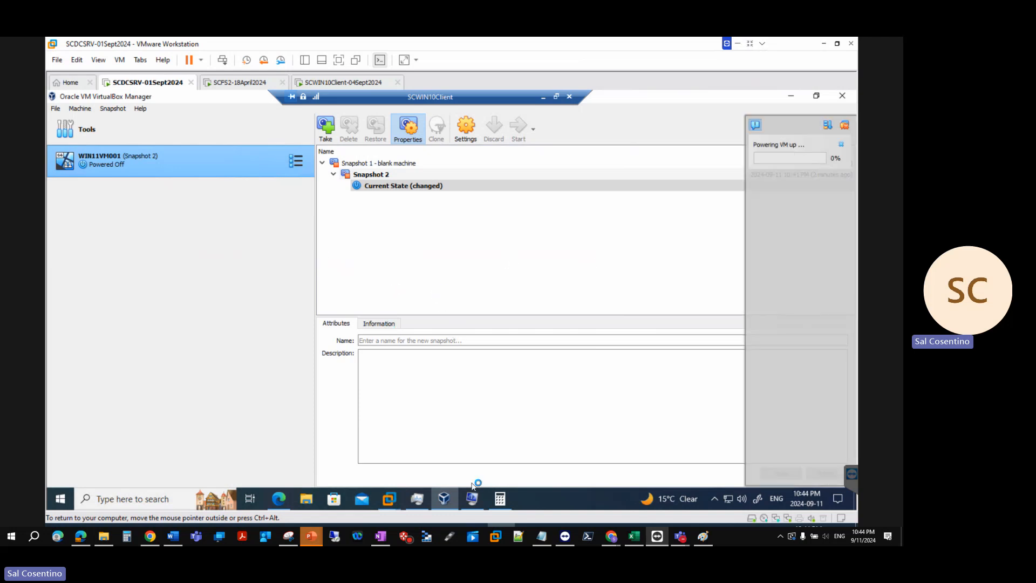
{"action": "mouse_move", "coordinate": [500, 499]}
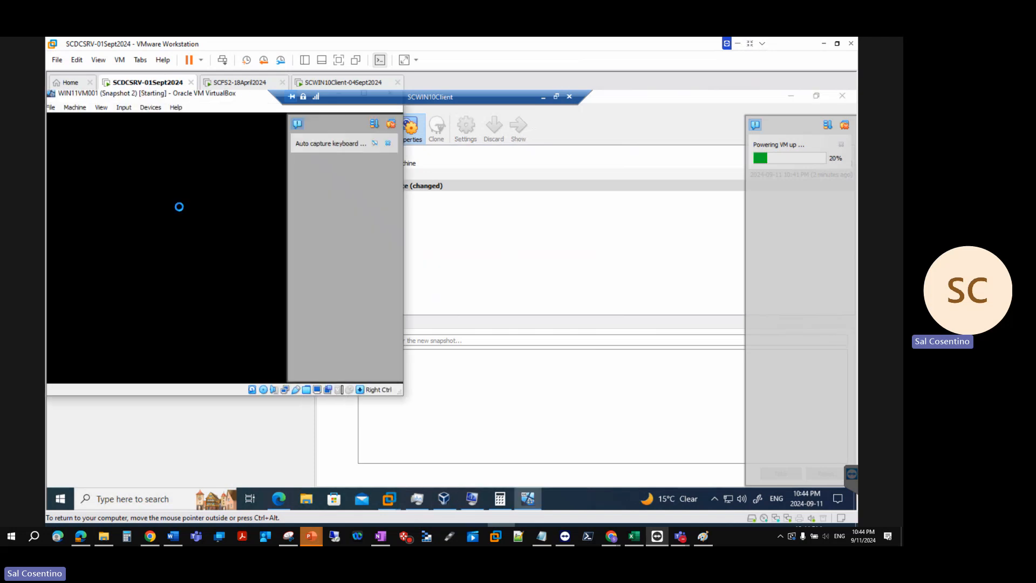
Step: Let WIN11VM001 capture the mouse and keyboard, accepting each capture notice, to boot it into Windows Setup
{"action": "left_click", "coordinate": [179, 206]}
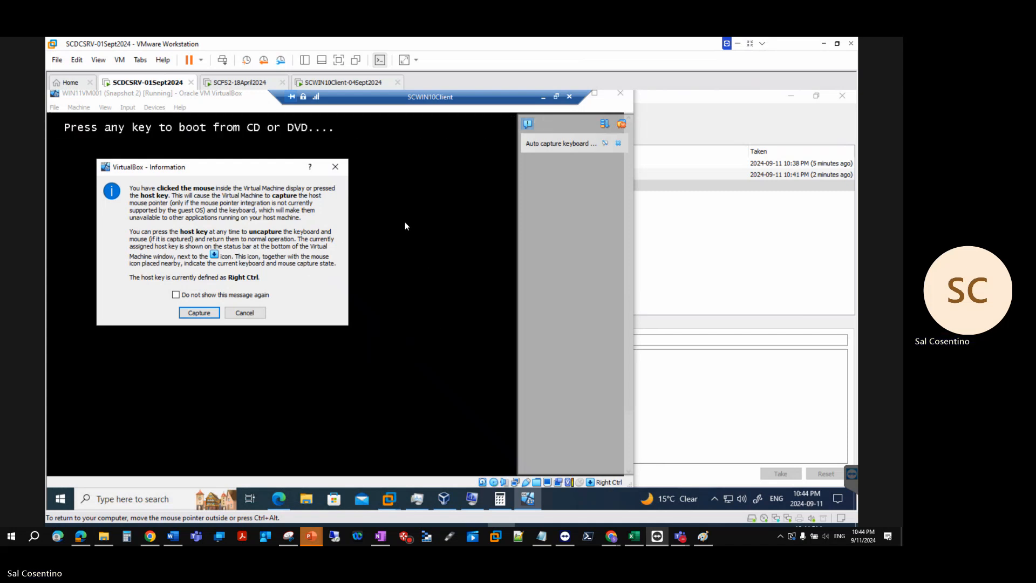
{"action": "left_click", "coordinate": [199, 313]}
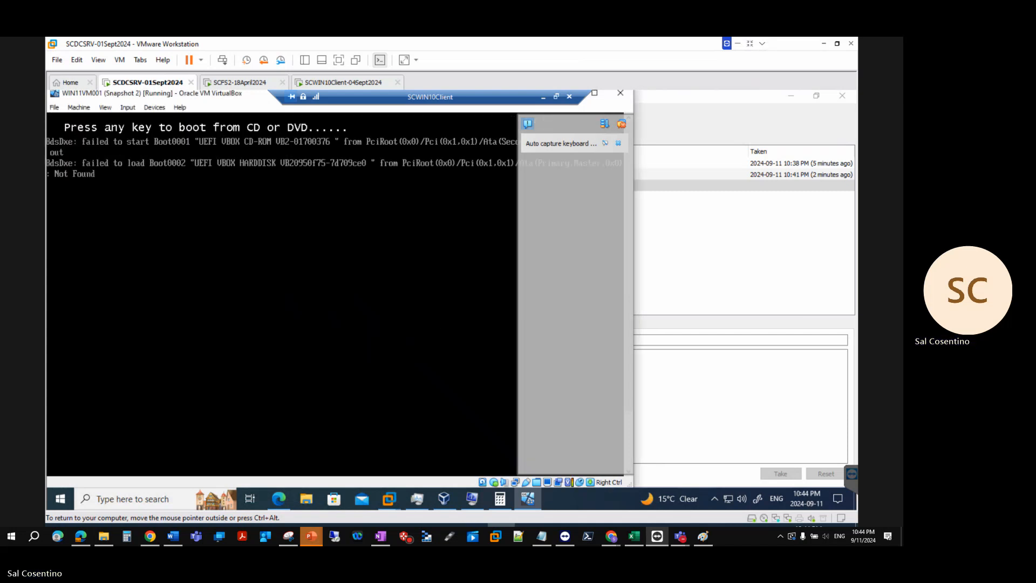
{"action": "left_click", "coordinate": [326, 214]}
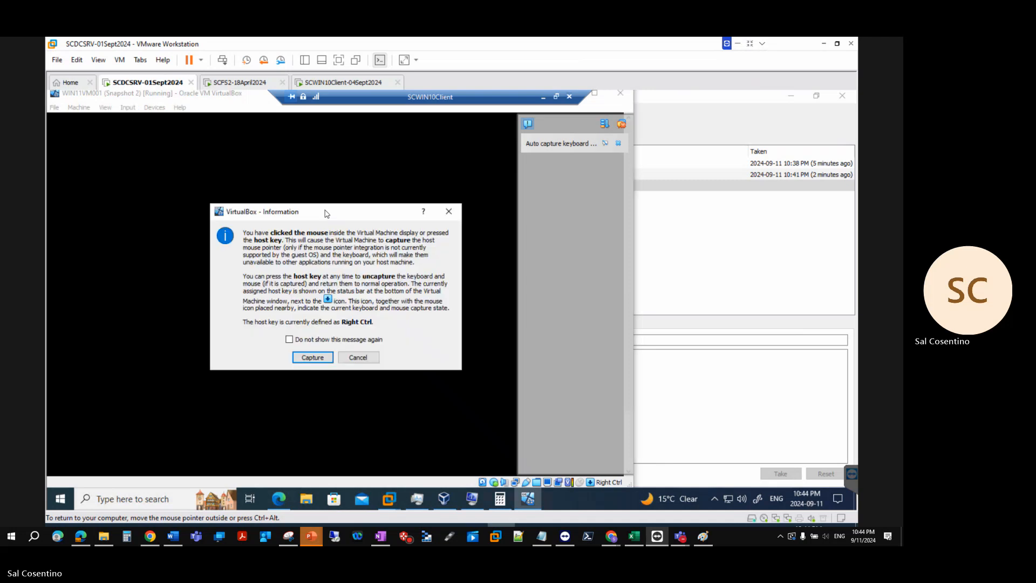
{"action": "left_click", "coordinate": [308, 356]}
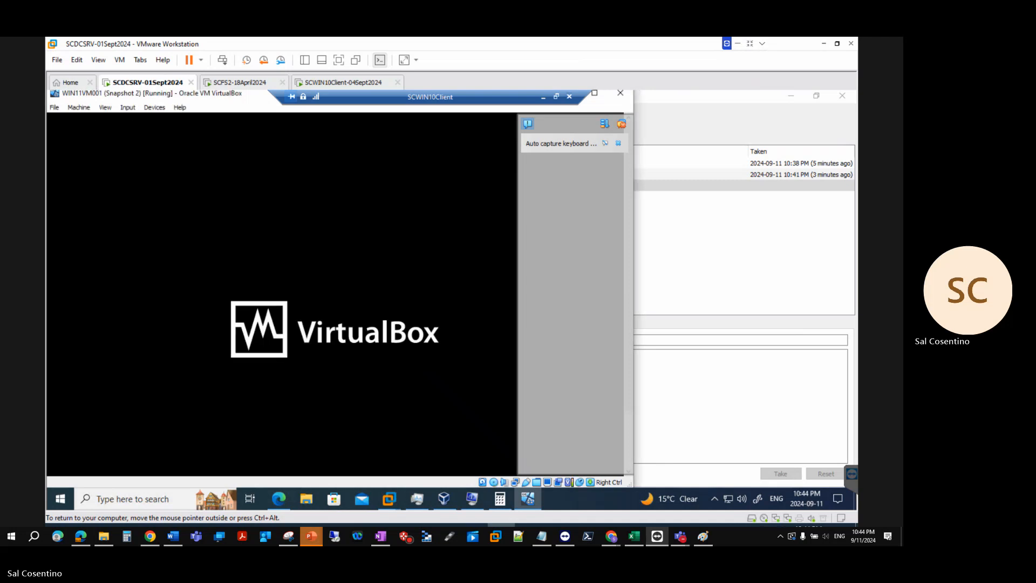
{"action": "left_click", "coordinate": [347, 158]}
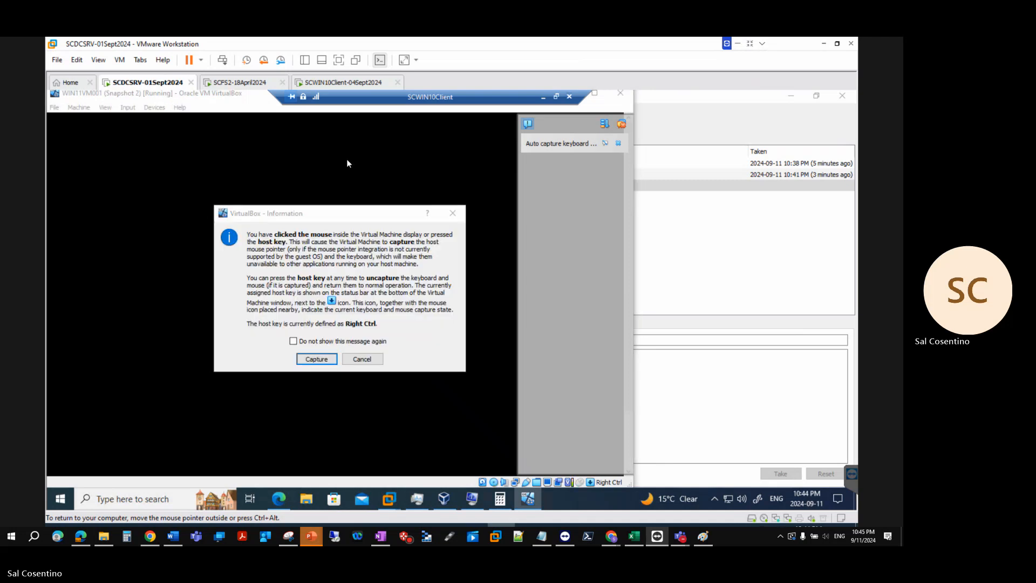
{"action": "left_click", "coordinate": [304, 358]}
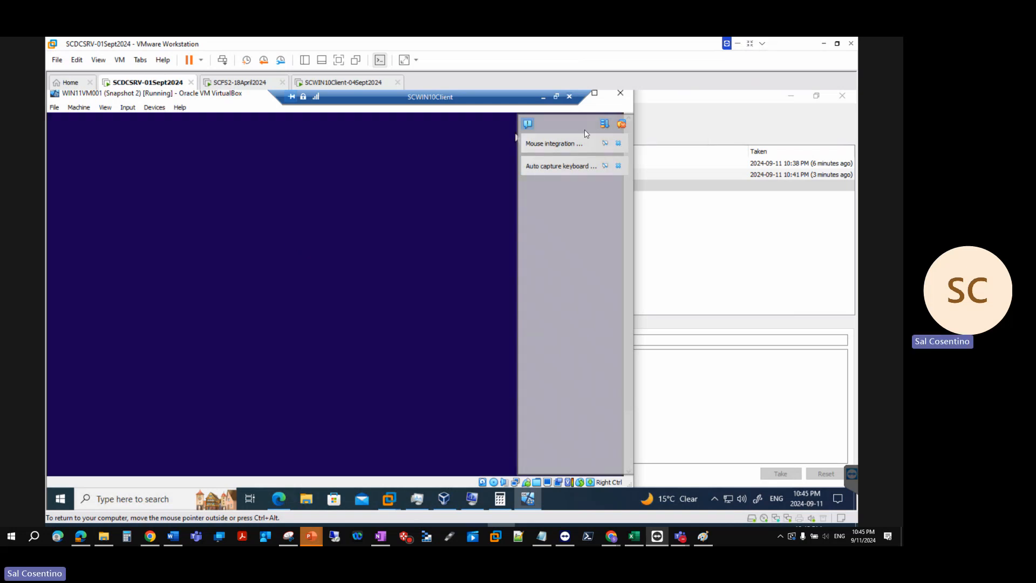
Step: Maximize the running WIN11VM001 window and insert the Guest Additions CD image
{"action": "left_click", "coordinate": [594, 93]}
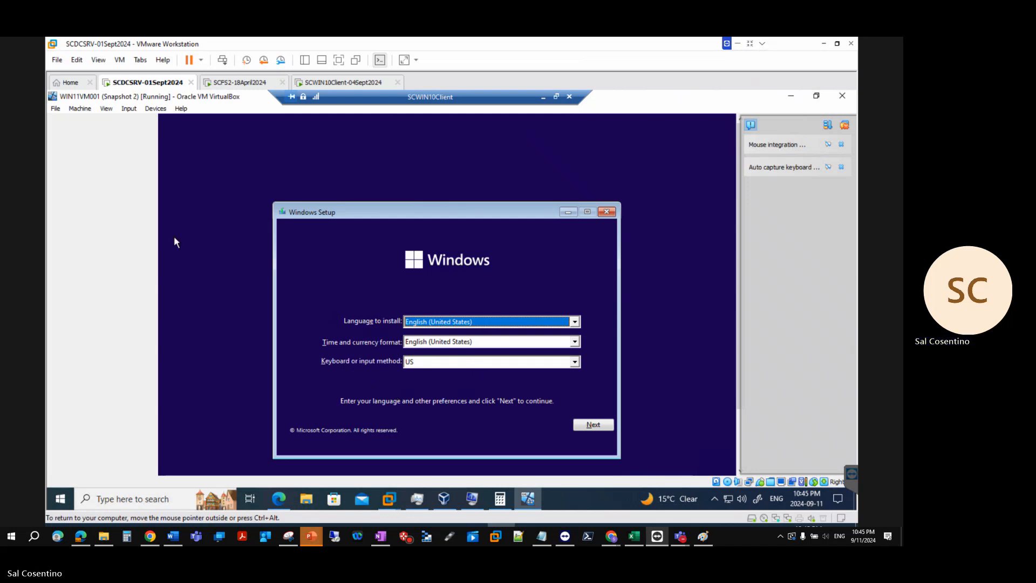
{"action": "left_click", "coordinate": [132, 110]}
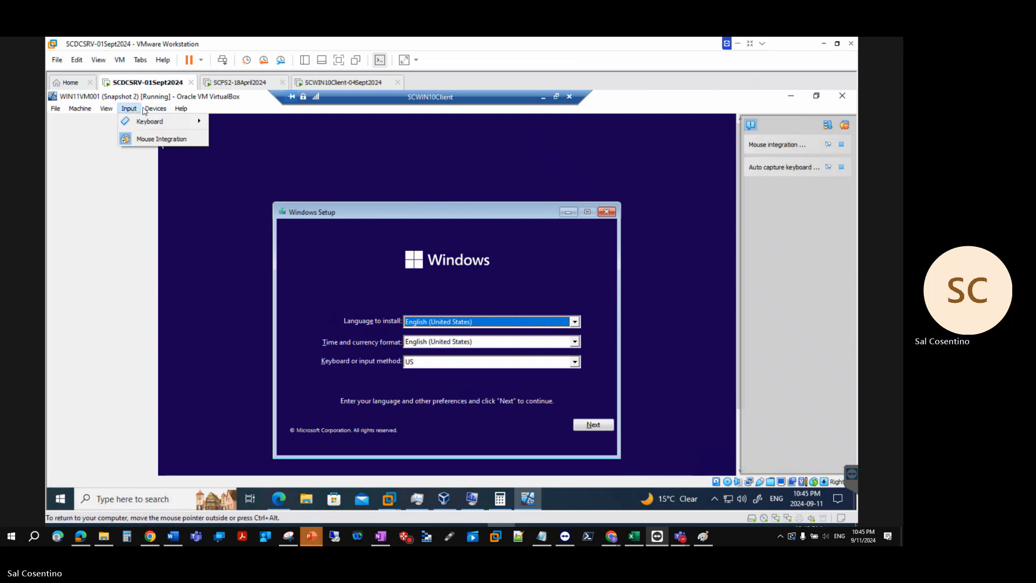
{"action": "mouse_move", "coordinate": [151, 111]}
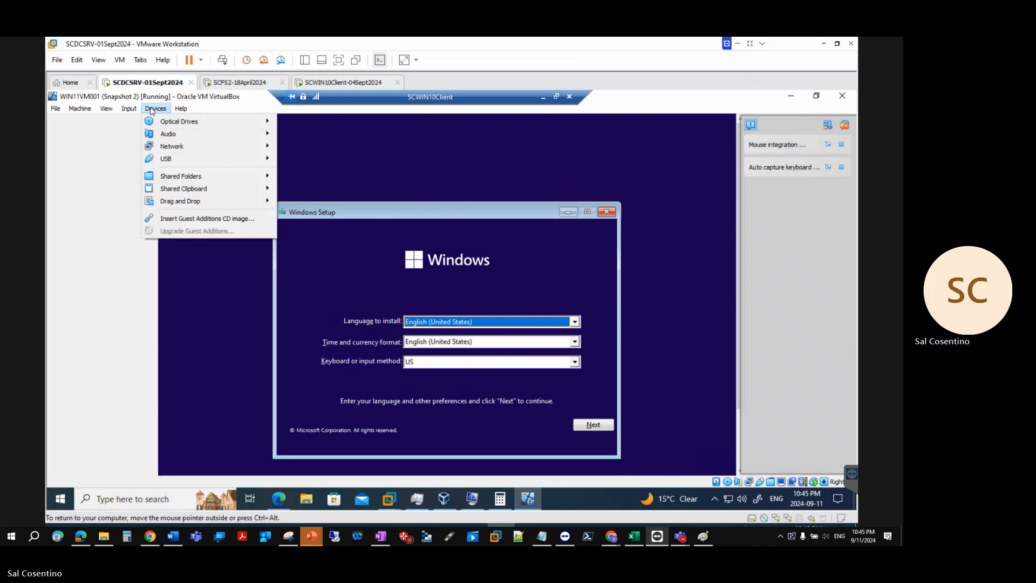
{"action": "left_click", "coordinate": [198, 218]}
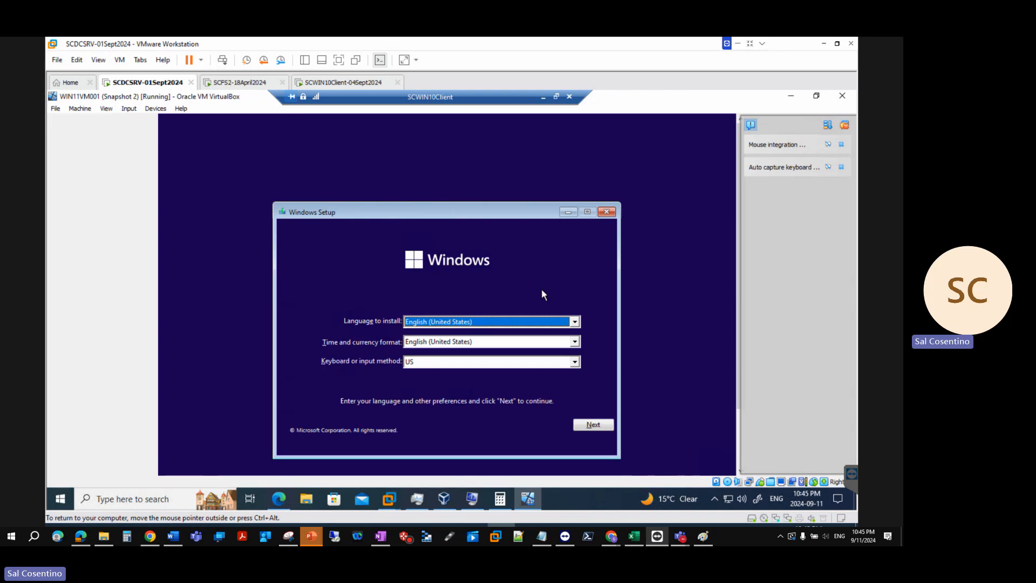
{"action": "left_click", "coordinate": [154, 109]}
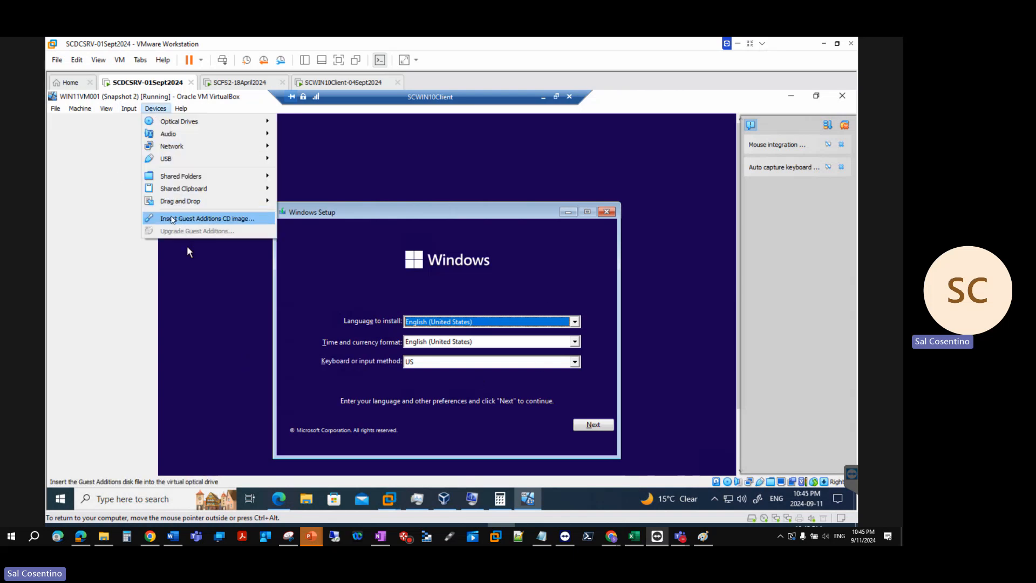
{"action": "mouse_move", "coordinate": [169, 203]}
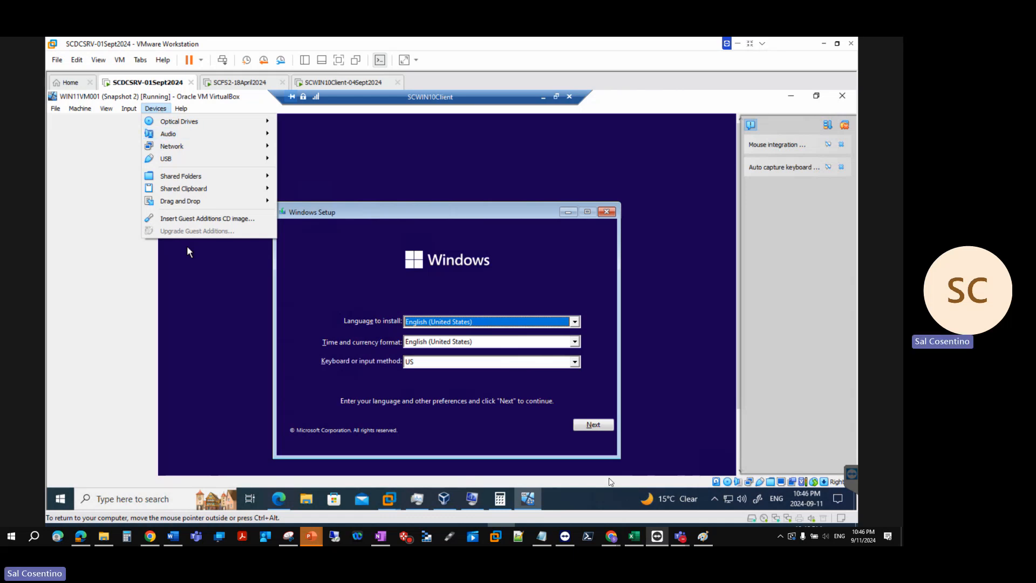
{"action": "left_click", "coordinate": [713, 498]}
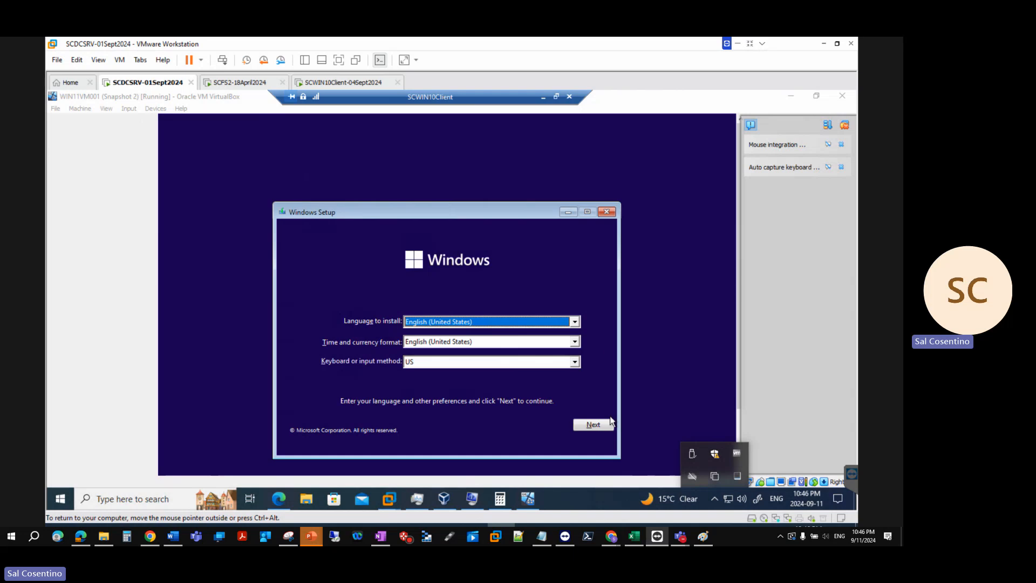
Step: Set the time and currency format to English (Canada), accept the language preferences and start the Windows installation
{"action": "left_click", "coordinate": [520, 341]}
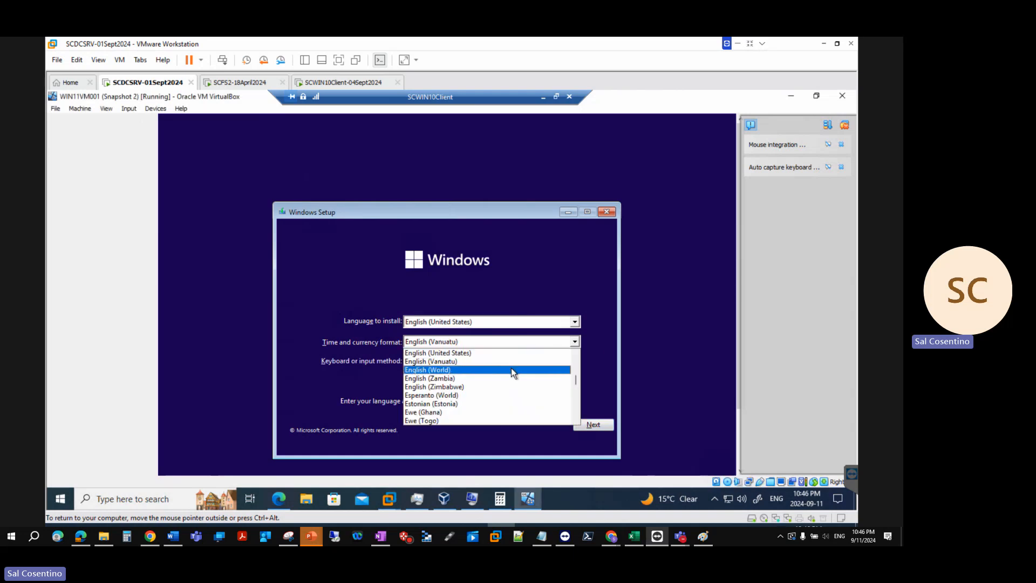
{"action": "key", "text": "Up"}
{"action": "key", "text": "Up"}
{"action": "key", "text": "Up"}
{"action": "key", "text": "Up"}
{"action": "key", "text": "Up"}
{"action": "key", "text": "Up"}
{"action": "key", "text": "Up"}
{"action": "key", "text": "Up"}
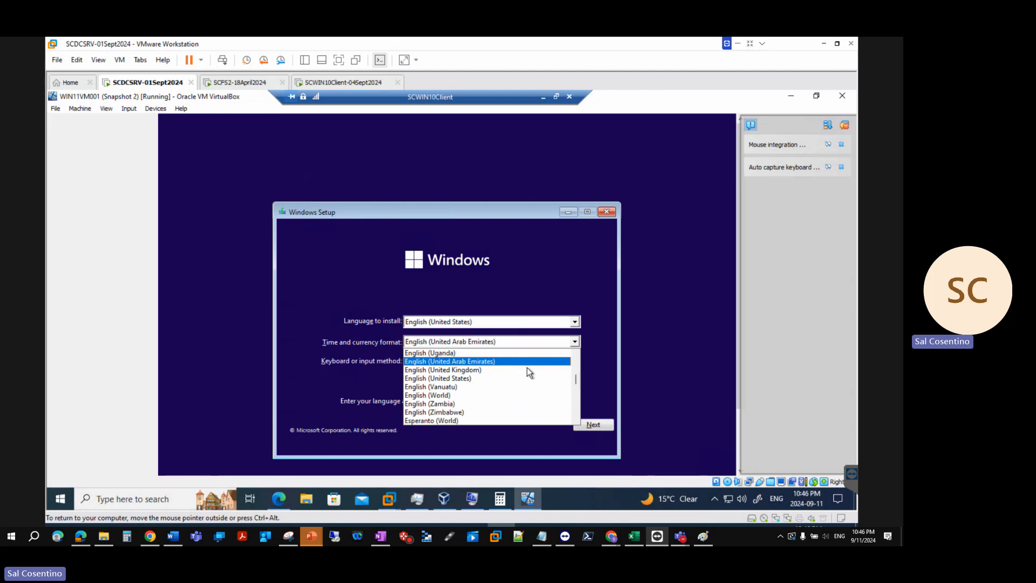
{"action": "key", "text": "Up"}
{"action": "key", "text": "Up"}
{"action": "key", "text": "Up"}
{"action": "key", "text": "Up"}
{"action": "key", "text": "Up"}
{"action": "key", "text": "Up"}
{"action": "key", "text": "Up"}
{"action": "key", "text": "Up"}
{"action": "key", "text": "Up"}
{"action": "key", "text": "Up"}
{"action": "key", "text": "Up"}
{"action": "key", "text": "Up"}
{"action": "key", "text": "Up"}
{"action": "key", "text": "Up"}
{"action": "key", "text": "Up"}
{"action": "key", "text": "Up"}
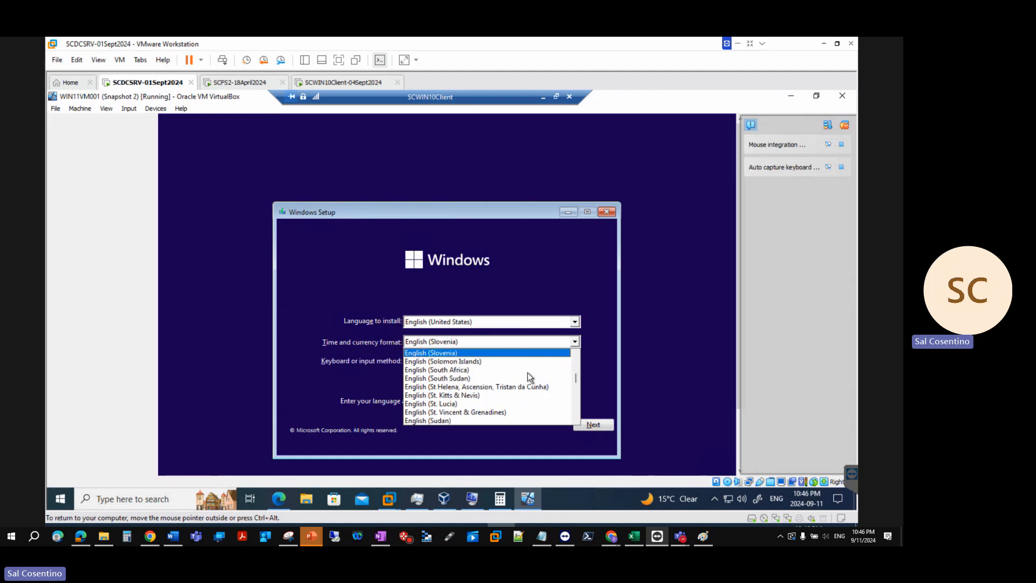
{"action": "key", "text": "Down"}
{"action": "key", "text": "Up"}
{"action": "key", "text": "Up"}
{"action": "key", "text": "Up"}
{"action": "key", "text": "Up"}
{"action": "key", "text": "Up"}
{"action": "key", "text": "Up"}
{"action": "key", "text": "Up"}
{"action": "key", "text": "Up"}
{"action": "key", "text": "Up"}
{"action": "key", "text": "Up"}
{"action": "key", "text": "Up"}
{"action": "key", "text": "Up"}
{"action": "key", "text": "Up"}
{"action": "key", "text": "Up"}
{"action": "key", "text": "Up"}
{"action": "key", "text": "Up"}
{"action": "key", "text": "Up"}
{"action": "key", "text": "Up"}
{"action": "key", "text": "Up"}
{"action": "key", "text": "Up"}
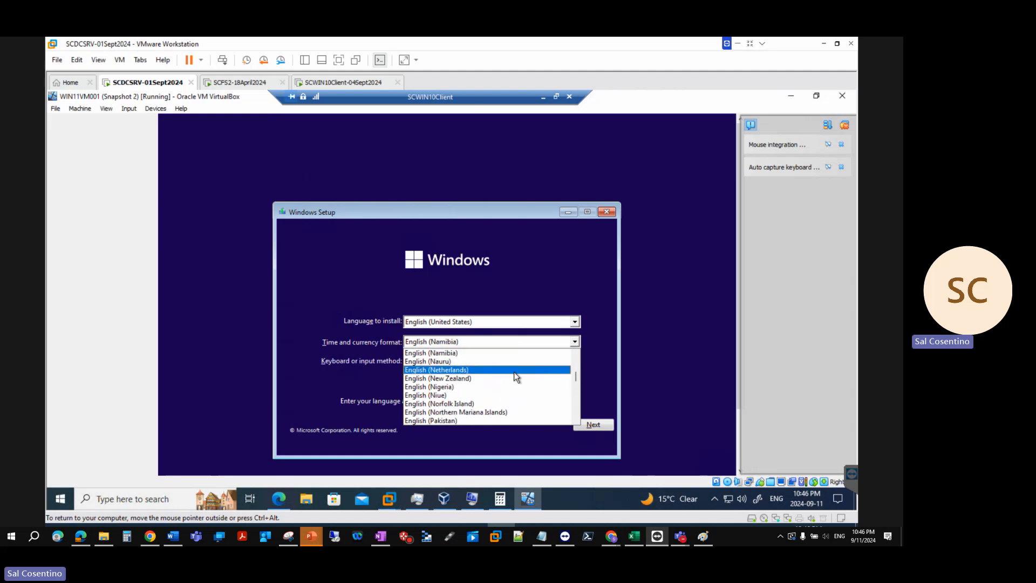
{"action": "key", "text": "Up"}
{"action": "key", "text": "Up"}
{"action": "key", "text": "Up"}
{"action": "key", "text": "Up"}
{"action": "key", "text": "Up"}
{"action": "key", "text": "Up"}
{"action": "key", "text": "Up"}
{"action": "key", "text": "Up"}
{"action": "key", "text": "Up"}
{"action": "key", "text": "Up"}
{"action": "key", "text": "Up"}
{"action": "key", "text": "Up"}
{"action": "key", "text": "Up"}
{"action": "key", "text": "Up"}
{"action": "key", "text": "Up"}
{"action": "key", "text": "Up"}
{"action": "key", "text": "Up"}
{"action": "key", "text": "Up"}
{"action": "key", "text": "Up"}
{"action": "key", "text": "Up"}
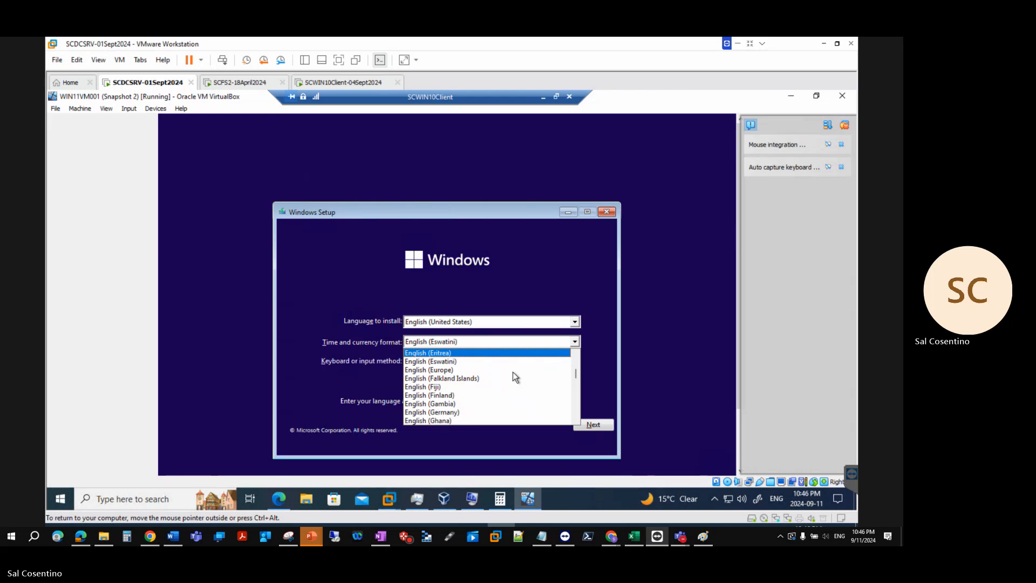
{"action": "key", "text": "Down"}
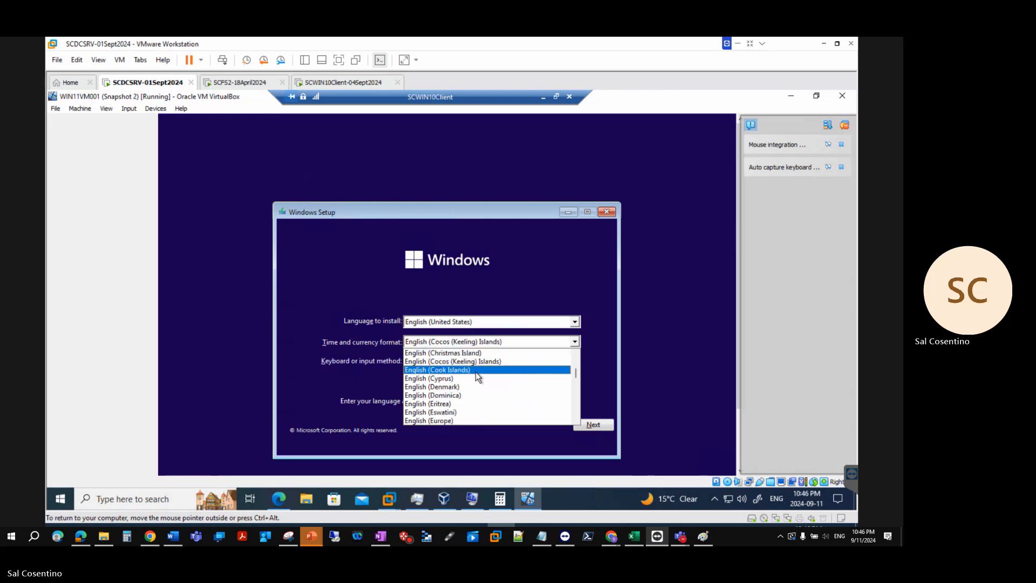
{"action": "key", "text": "Up"}
{"action": "key", "text": "Up"}
{"action": "key", "text": "Up"}
{"action": "key", "text": "Up"}
{"action": "key", "text": "Up"}
{"action": "key", "text": "Up"}
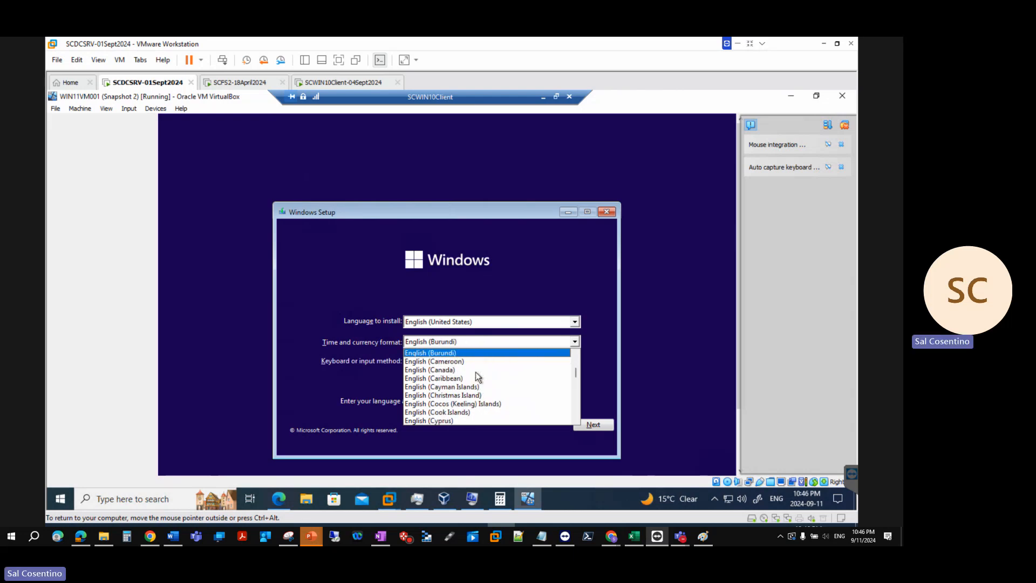
{"action": "key", "text": "Down"}
{"action": "key", "text": "Down"}
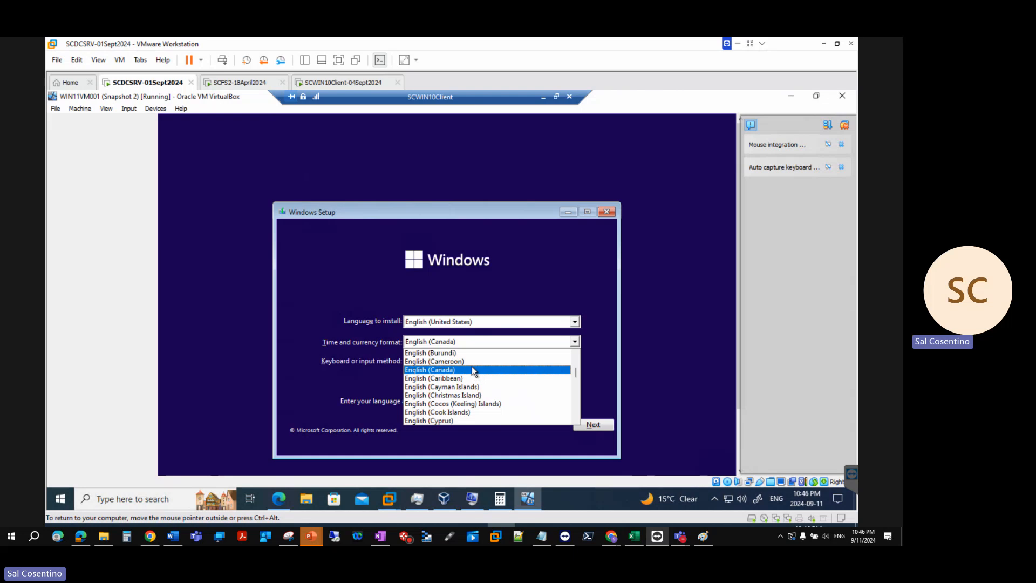
{"action": "left_click", "coordinate": [474, 370]}
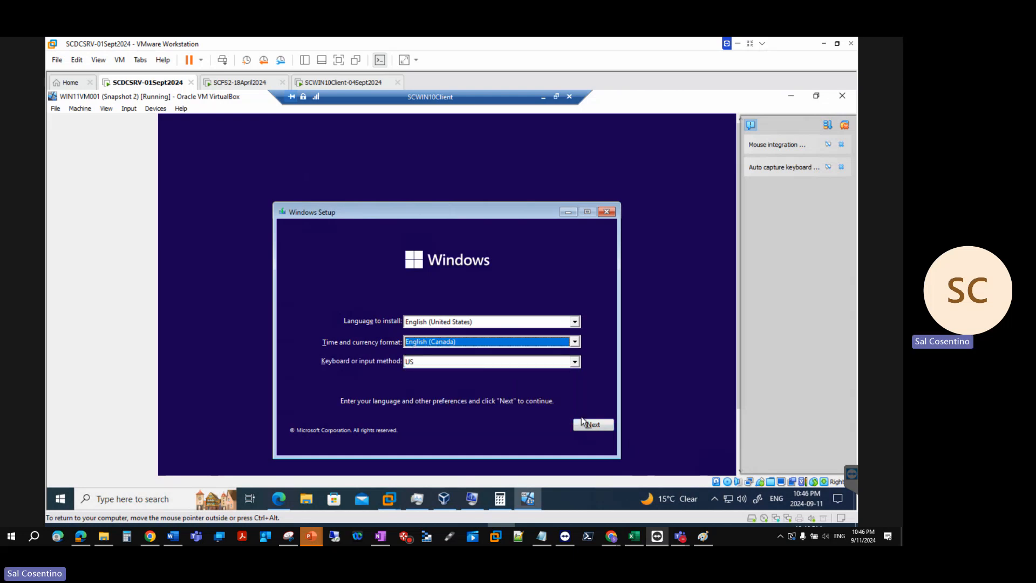
{"action": "left_click", "coordinate": [583, 423]}
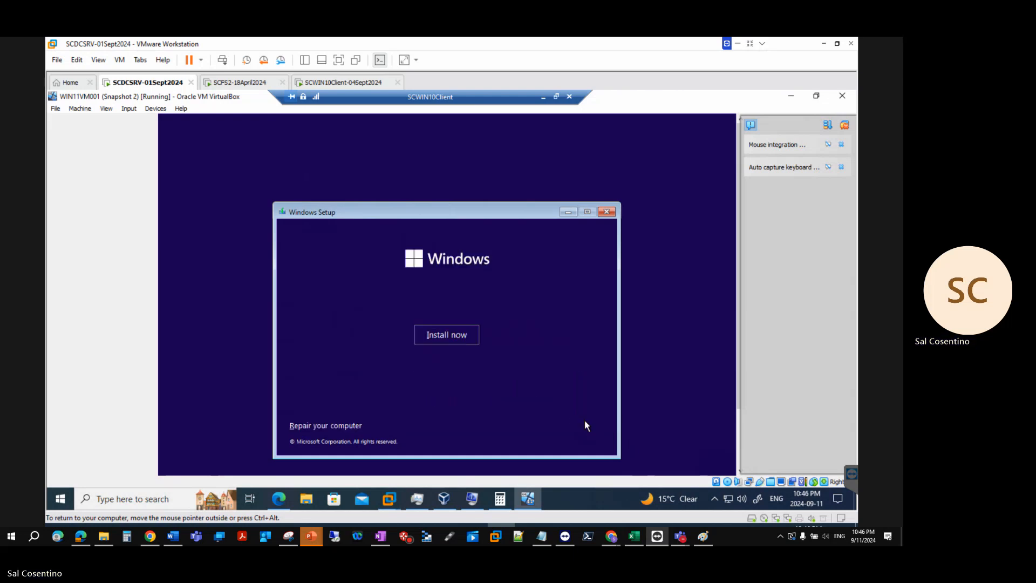
{"action": "left_click", "coordinate": [427, 335]}
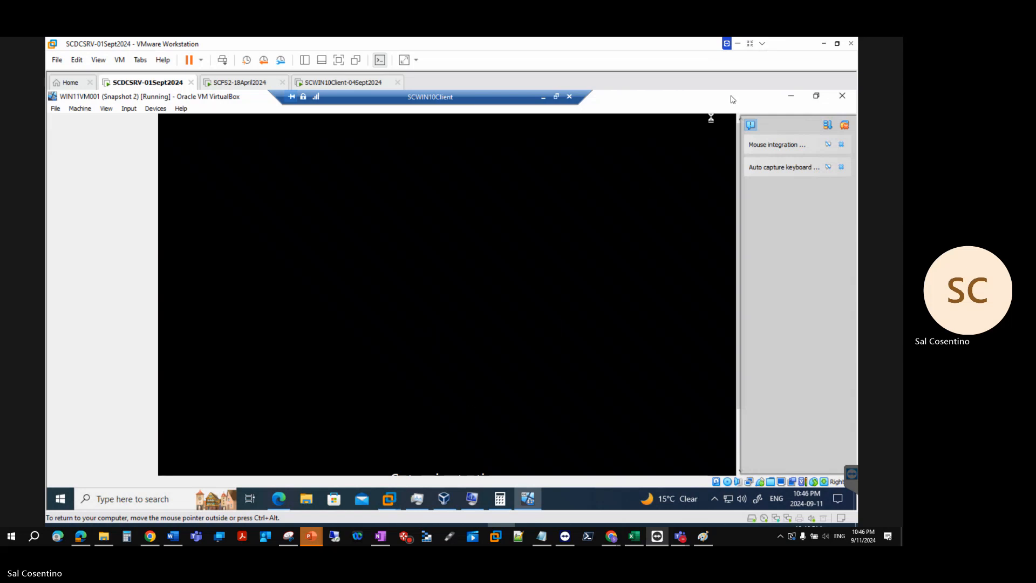
Step: Fit the virtual machine window to the guest display and switch WIN11VM001 to full-screen mode
{"action": "left_click", "coordinate": [155, 108]}
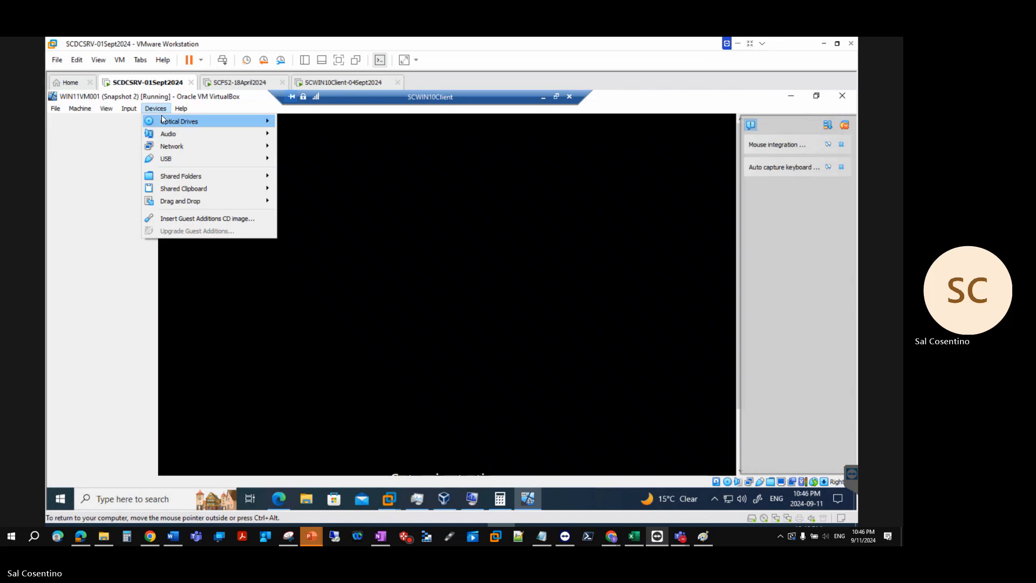
{"action": "mouse_move", "coordinate": [163, 119]}
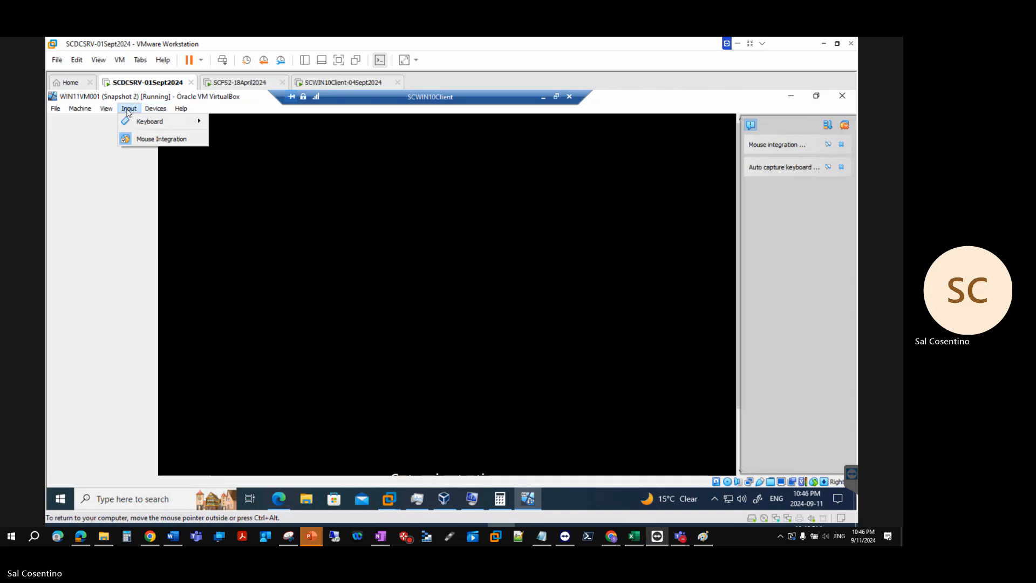
{"action": "mouse_move", "coordinate": [104, 109]}
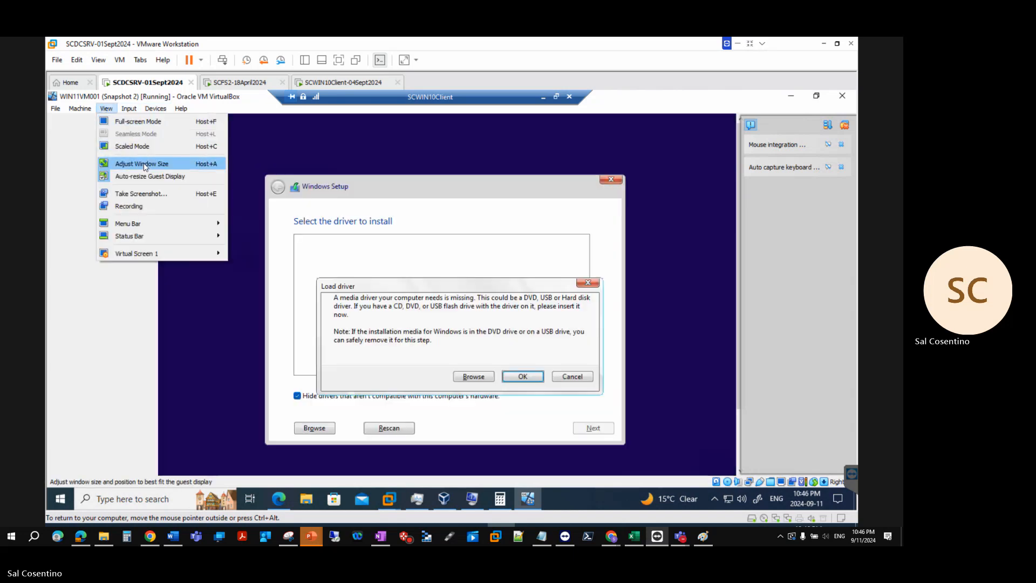
{"action": "left_click", "coordinate": [145, 164]}
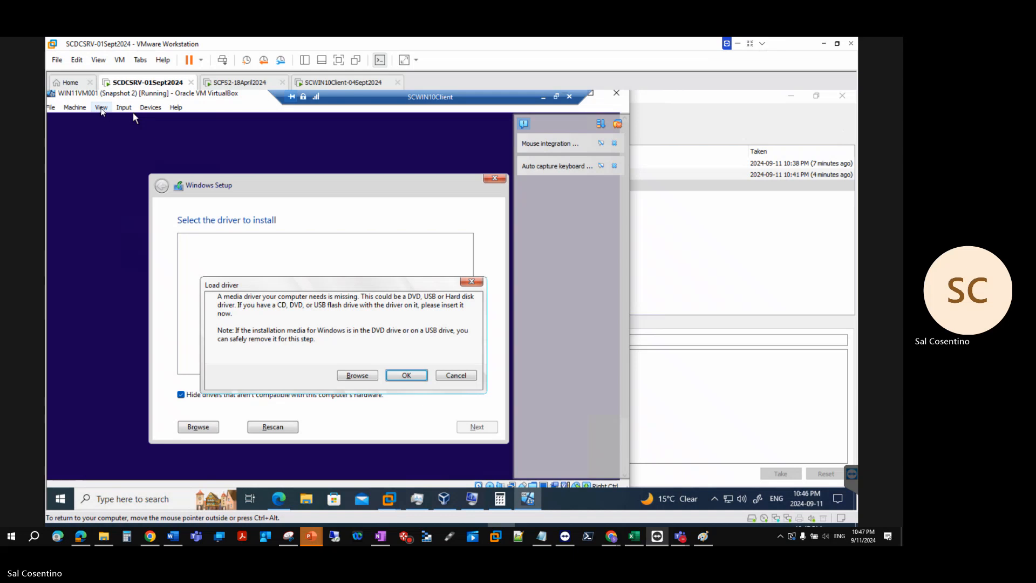
{"action": "left_click", "coordinate": [101, 108]}
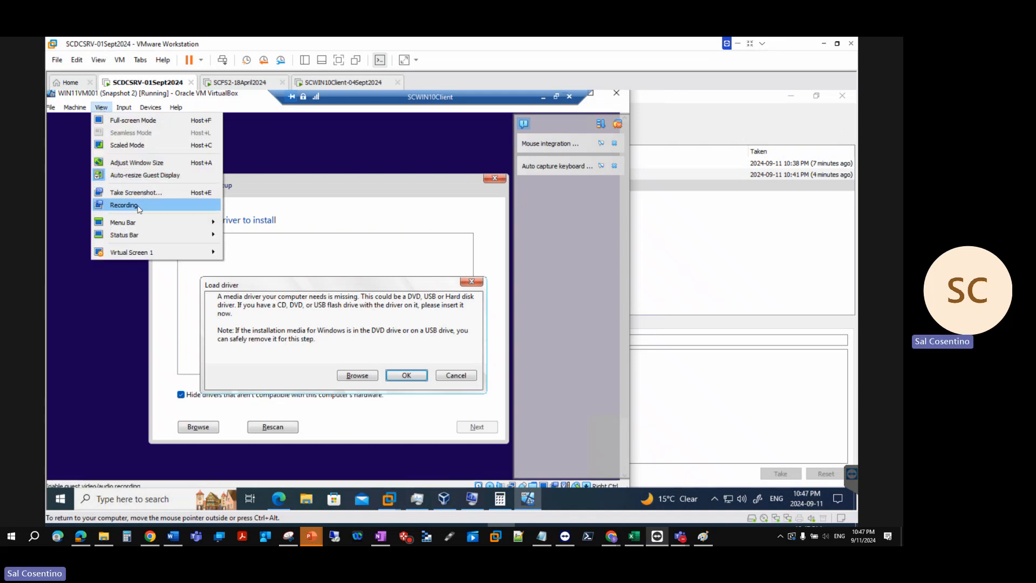
{"action": "mouse_move", "coordinate": [139, 227]}
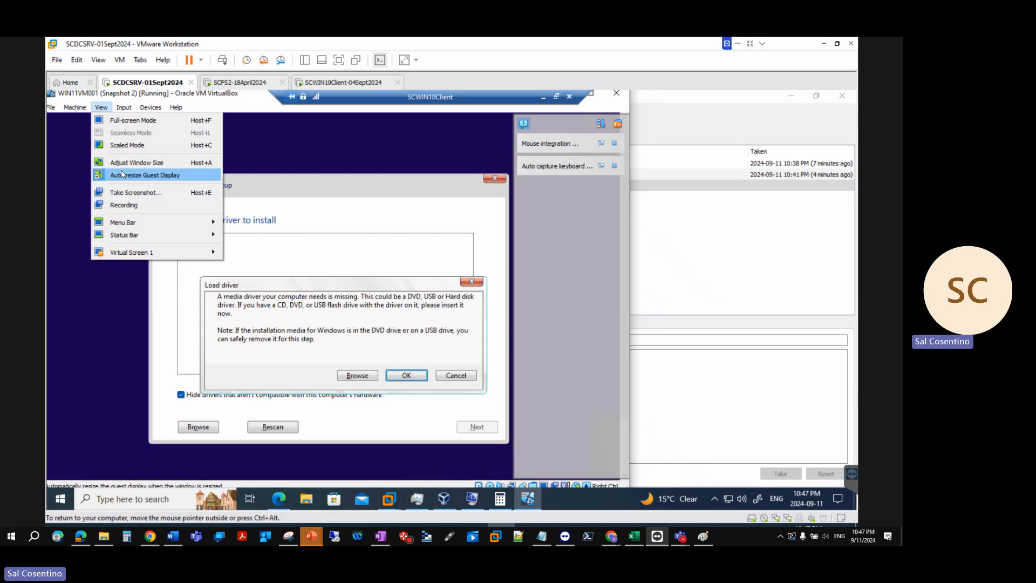
{"action": "left_click", "coordinate": [131, 120]}
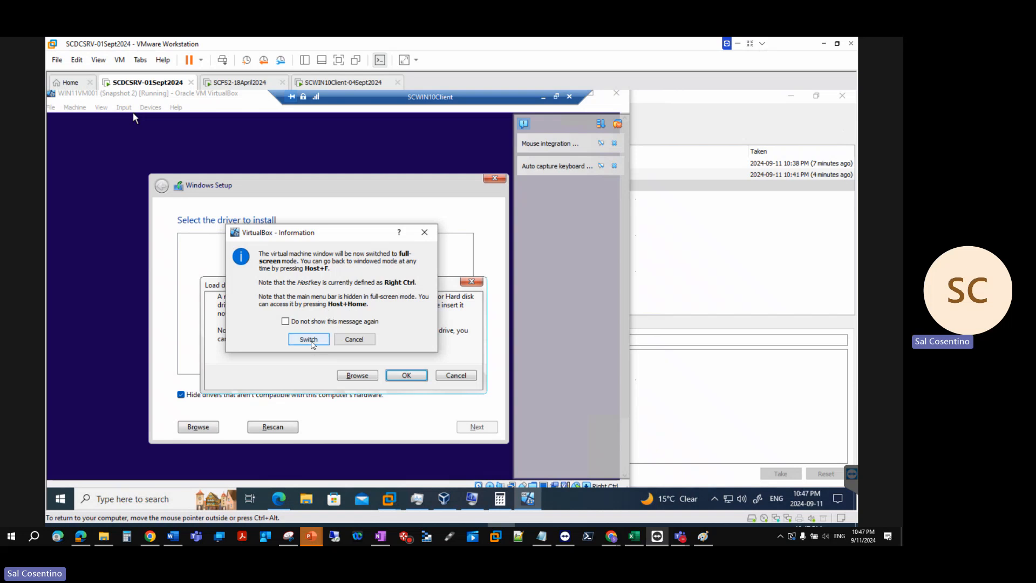
{"action": "left_click", "coordinate": [313, 340]}
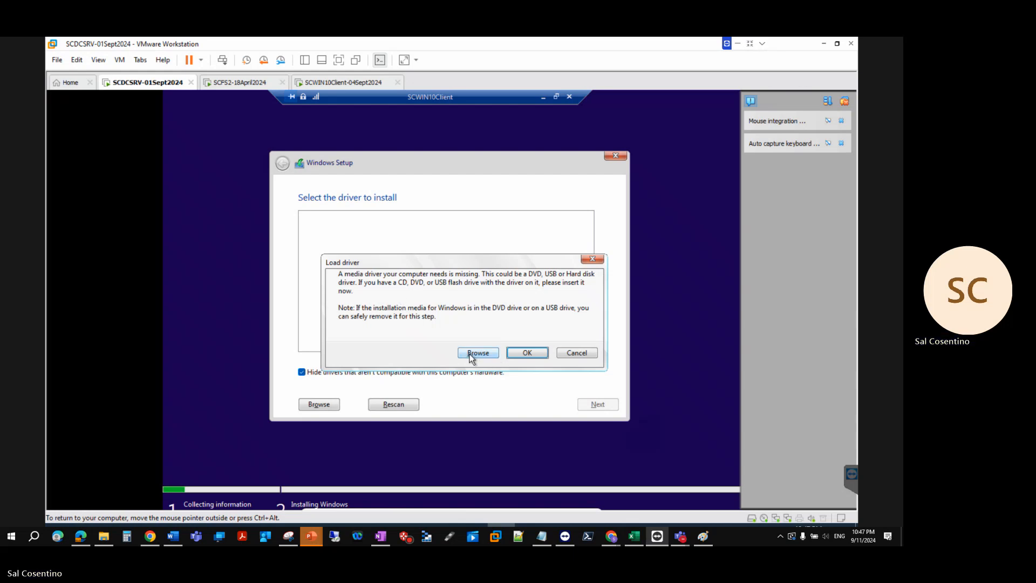
Step: Accept the missing media driver message in Windows Setup and scan for drivers to install
{"action": "left_click", "coordinate": [517, 353]}
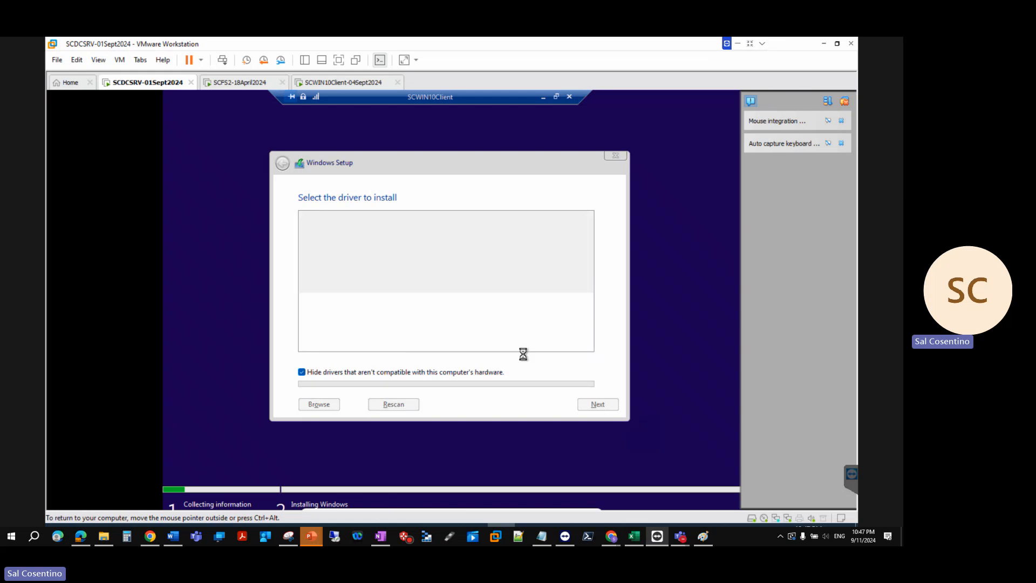
{"action": "left_click", "coordinate": [575, 353]}
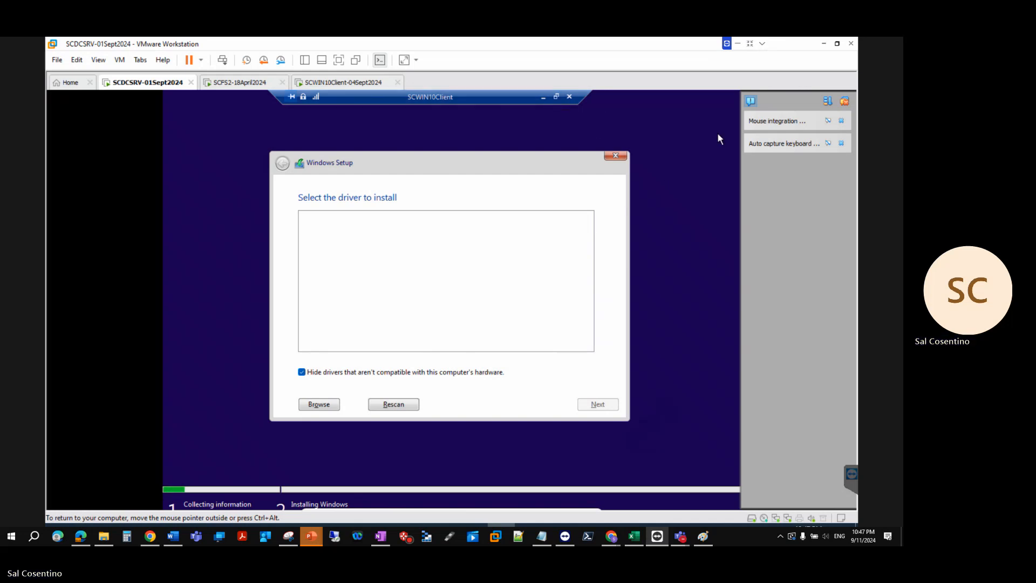
{"action": "left_click", "coordinate": [545, 98]}
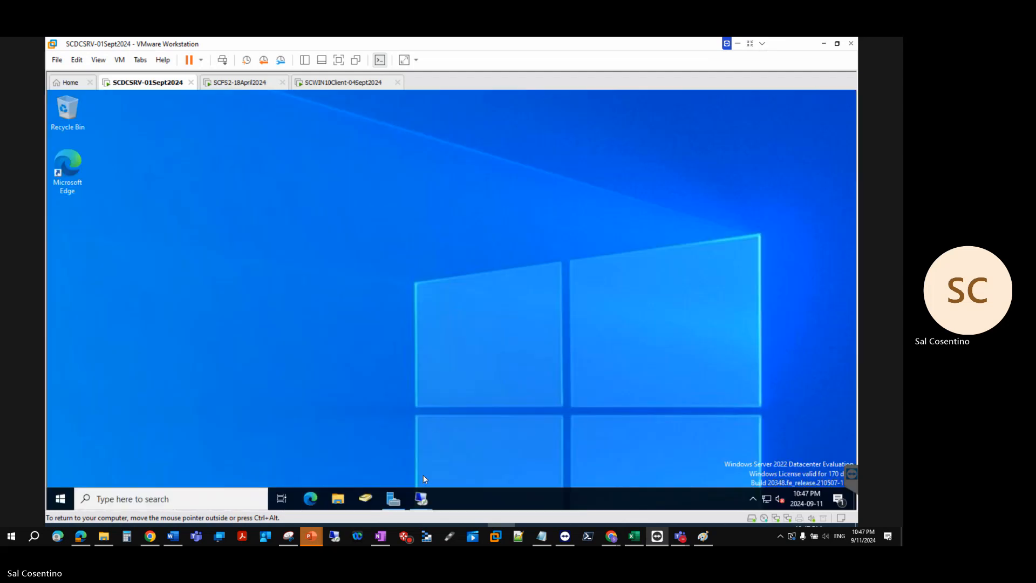
{"action": "mouse_move", "coordinate": [421, 499]}
{"action": "left_click", "coordinate": [383, 456]}
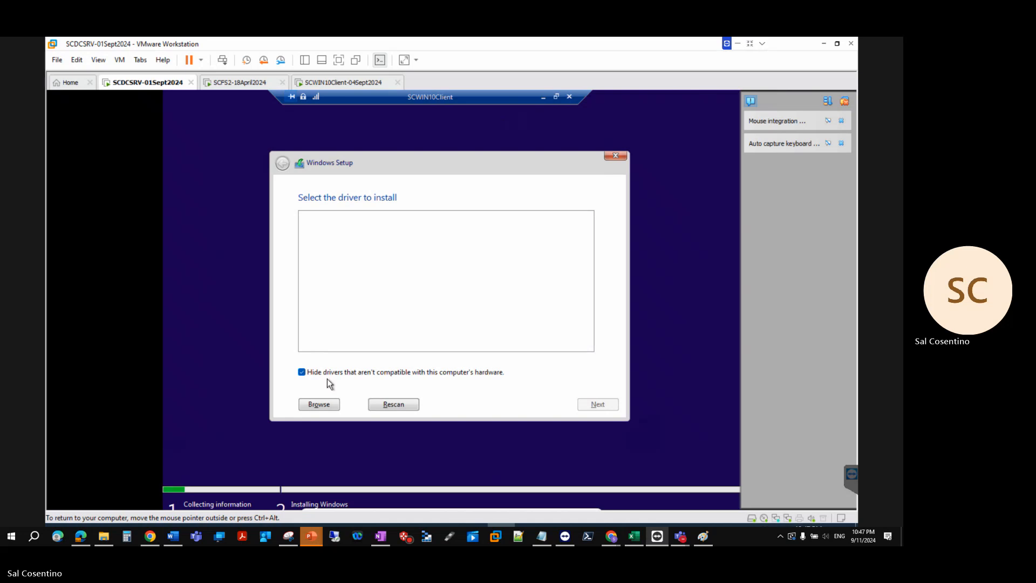
Step: Look for a driver folder on CD Drive (D:) VBox_GAs_7.0.18 and Boot (X:), cancel the selection and hide the VirtualBox notifications
{"action": "left_click", "coordinate": [318, 405]}
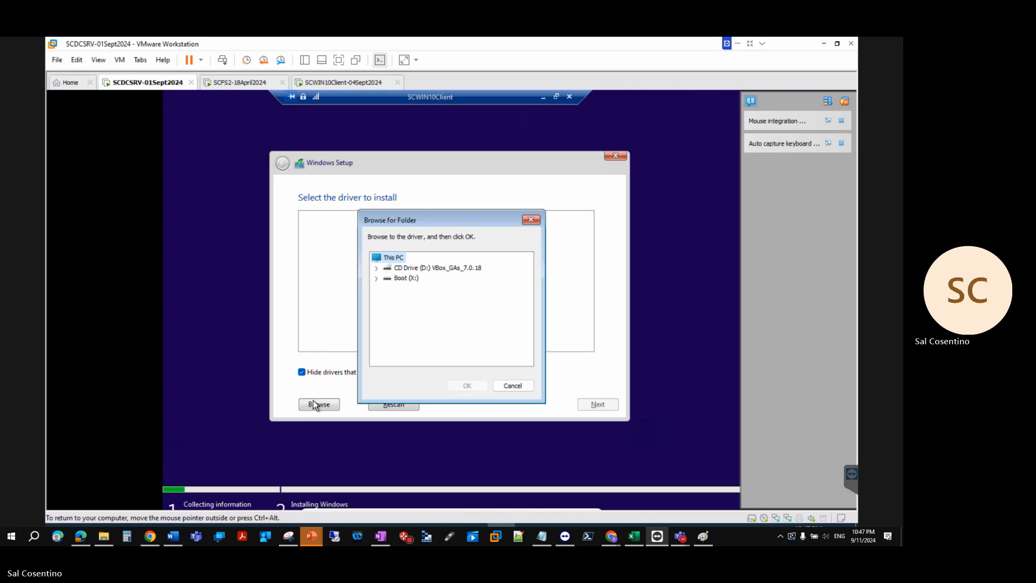
{"action": "left_click", "coordinate": [376, 268]}
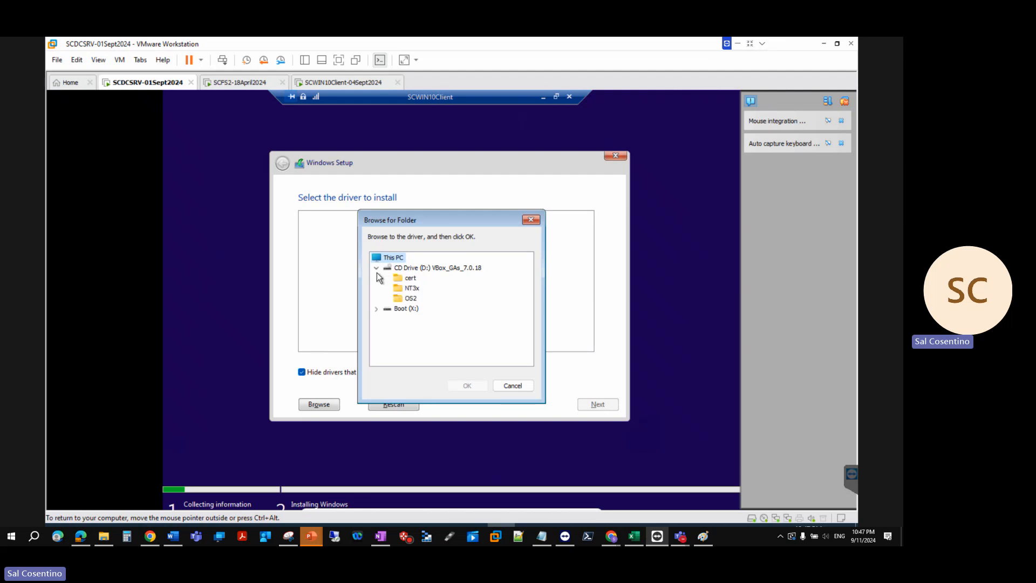
{"action": "left_click", "coordinate": [375, 309]}
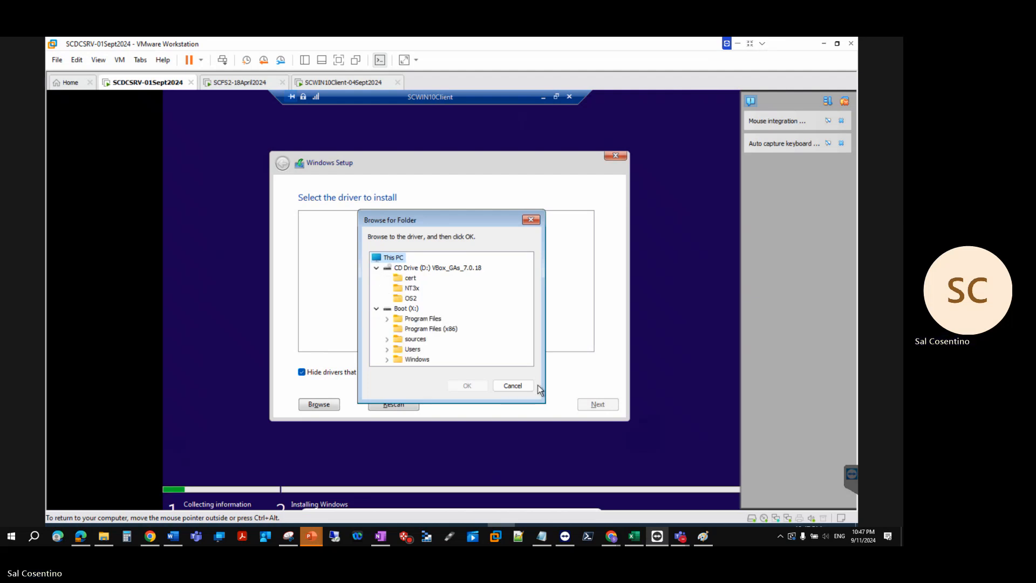
{"action": "left_click", "coordinate": [512, 386]}
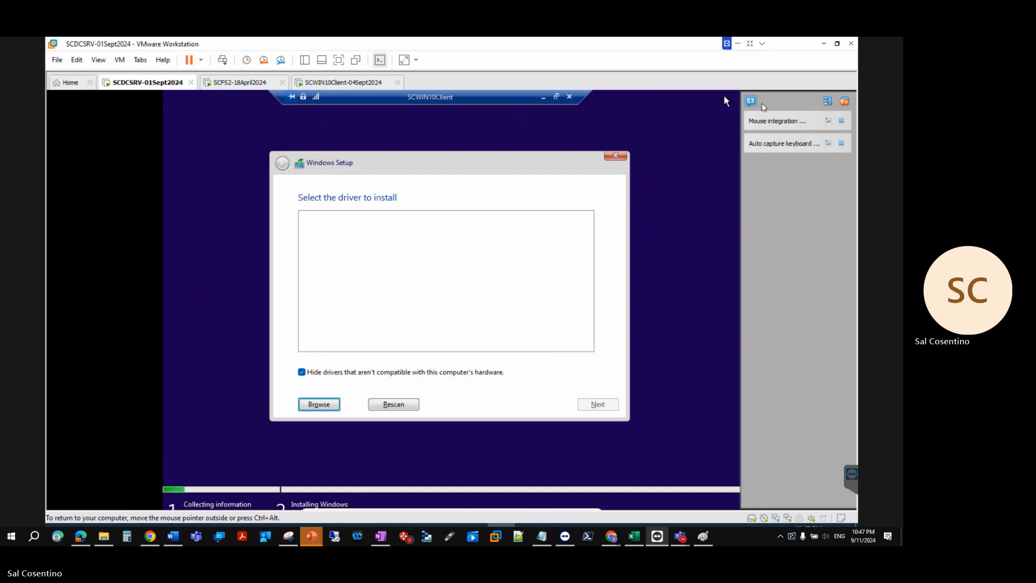
{"action": "left_click", "coordinate": [844, 102]}
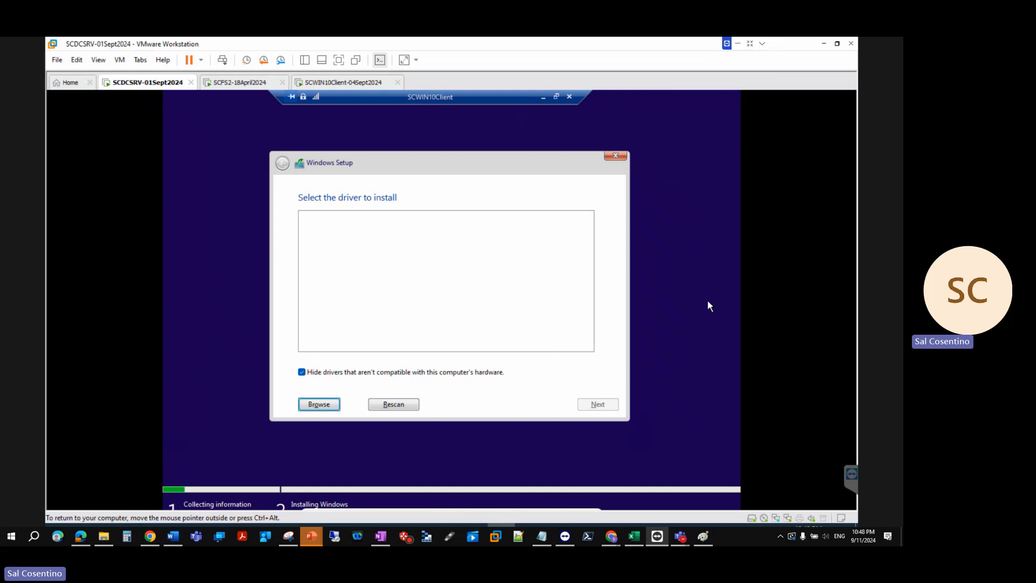
Step: Quit driver selection, cancel the Windows installation and dismiss the boot failure dialog without mounting a DVD
{"action": "left_click", "coordinate": [615, 157]}
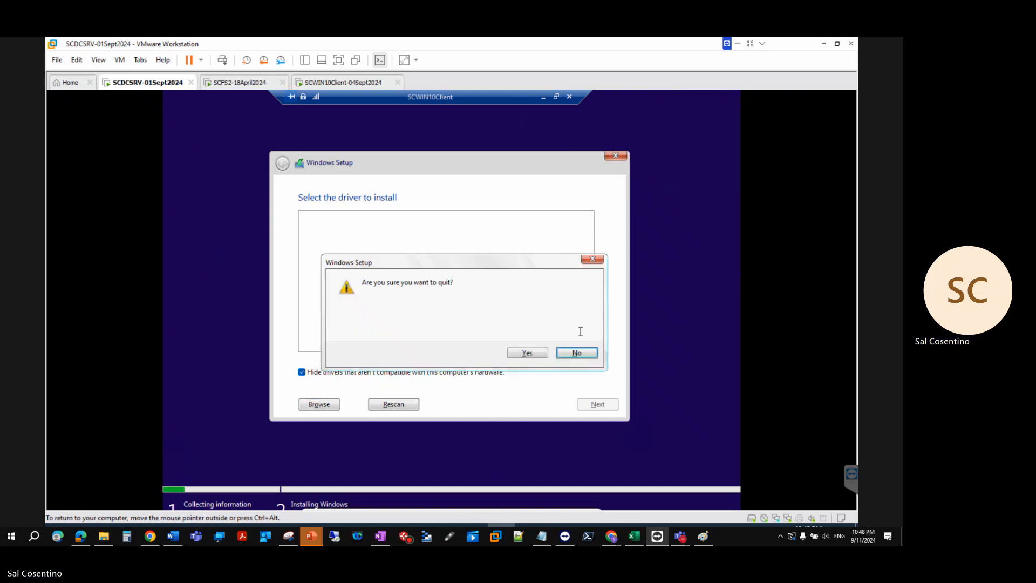
{"action": "left_click", "coordinate": [520, 355]}
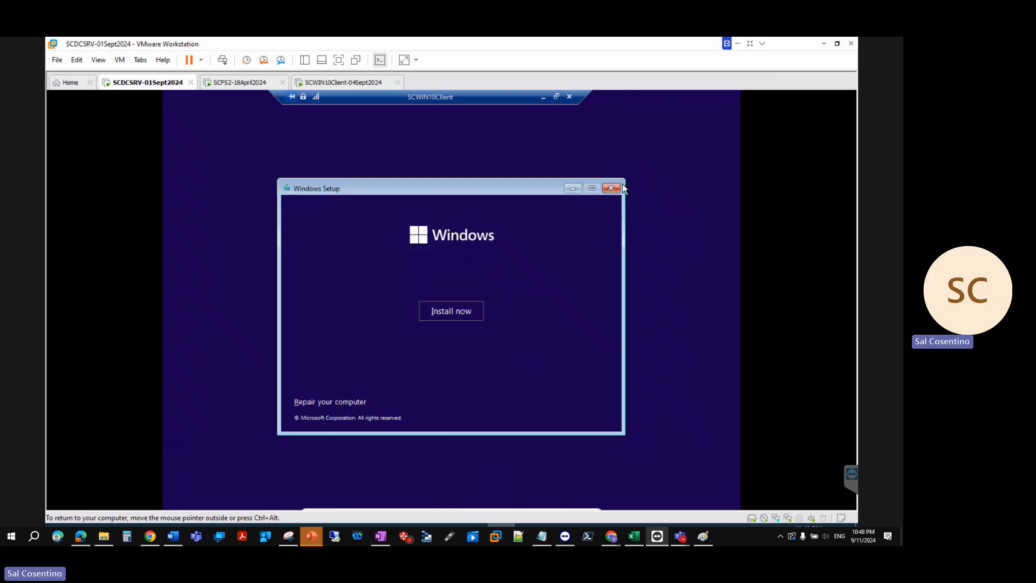
{"action": "left_click", "coordinate": [610, 188]}
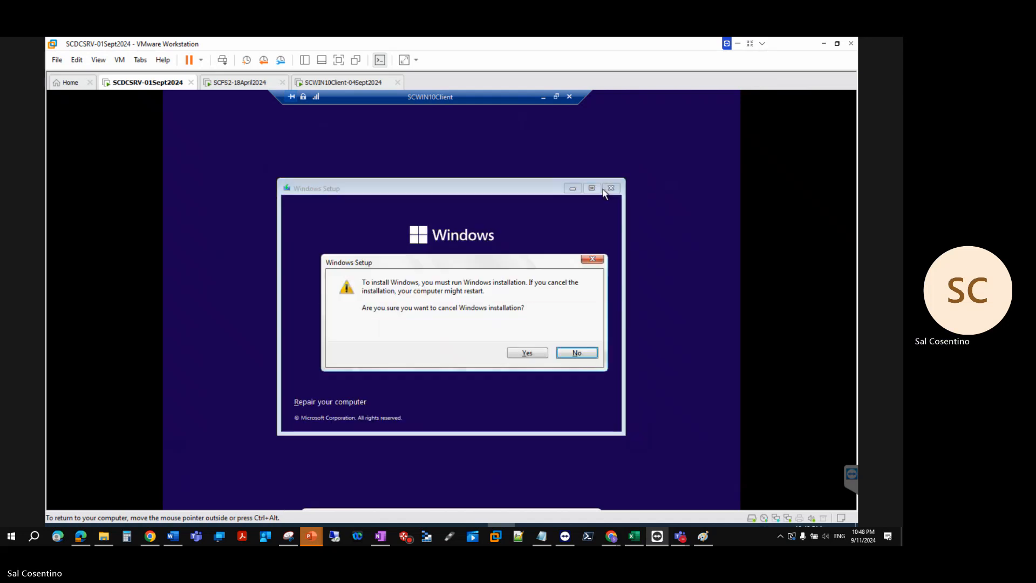
{"action": "left_click", "coordinate": [526, 356]}
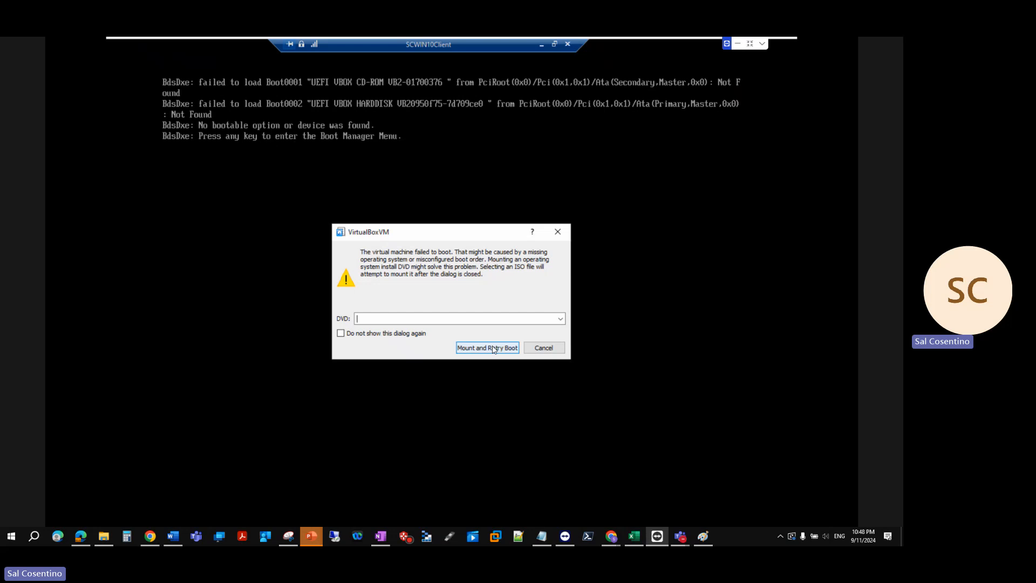
{"action": "left_click", "coordinate": [542, 348]}
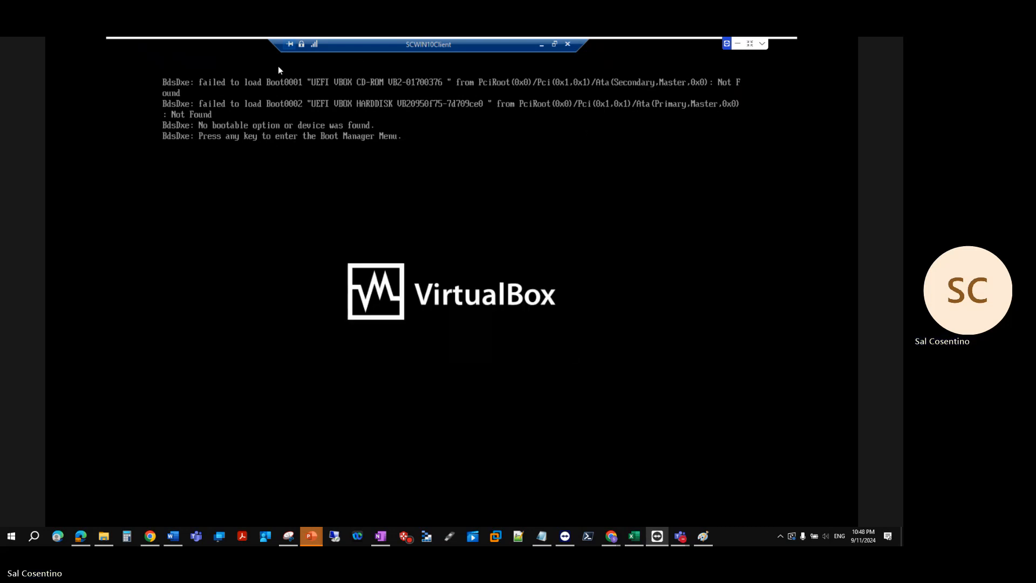
Step: Let the virtual machine capture the mouse and keyboard, and take VMware Workstation out of full screen
{"action": "left_click", "coordinate": [613, 243]}
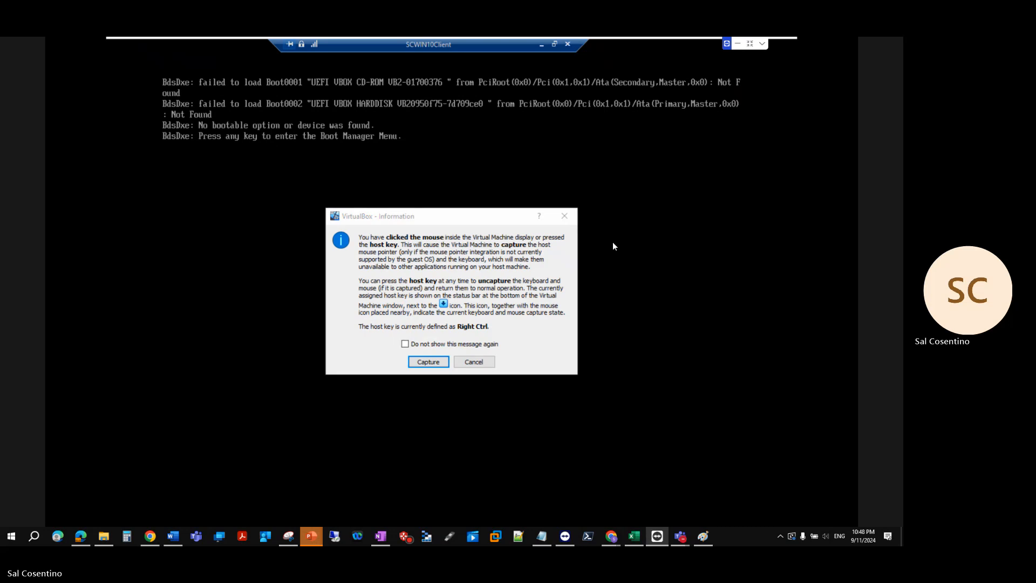
{"action": "left_click", "coordinate": [430, 362]}
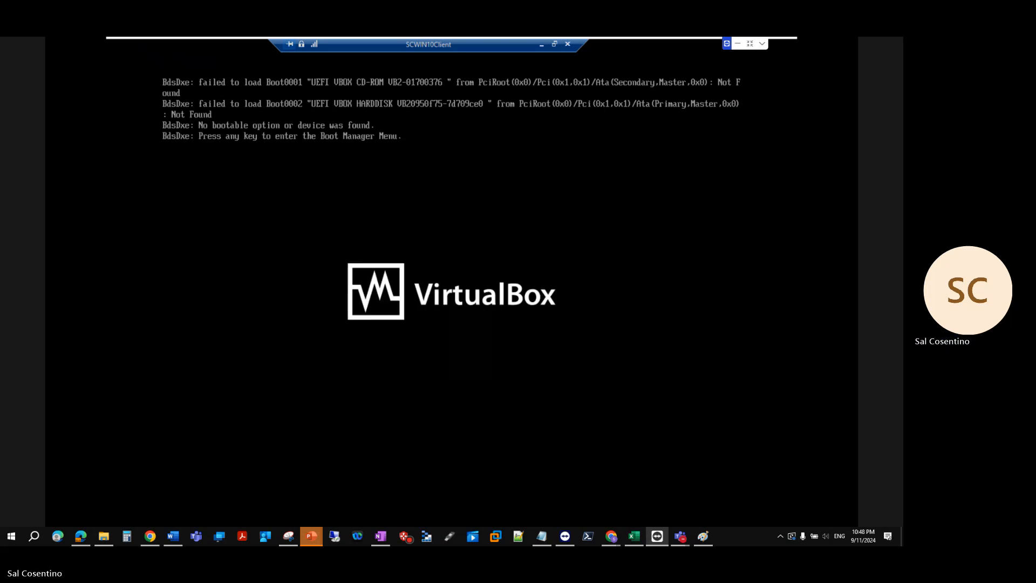
{"action": "mouse_move", "coordinate": [603, 42]}
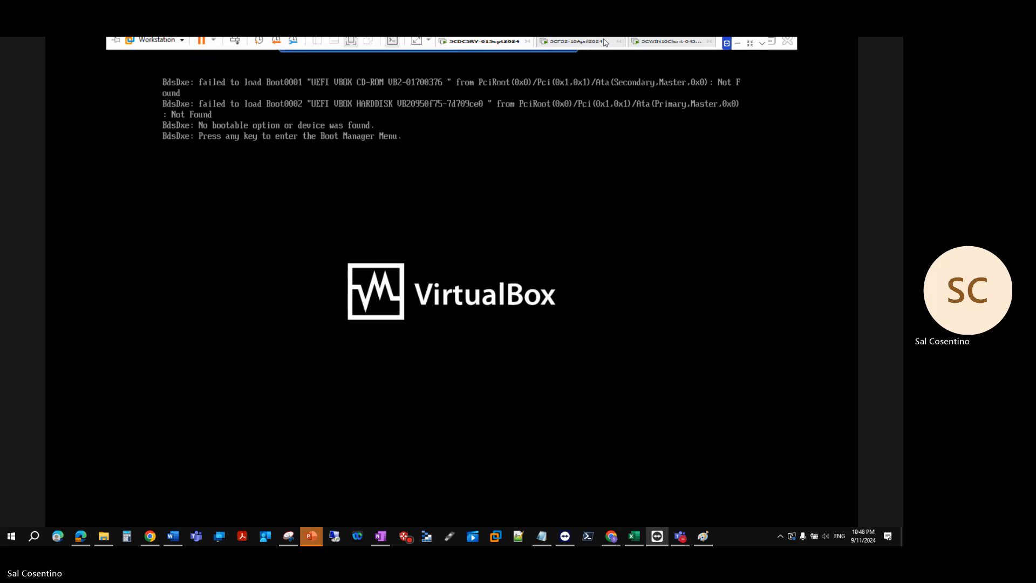
{"action": "left_click", "coordinate": [771, 45]}
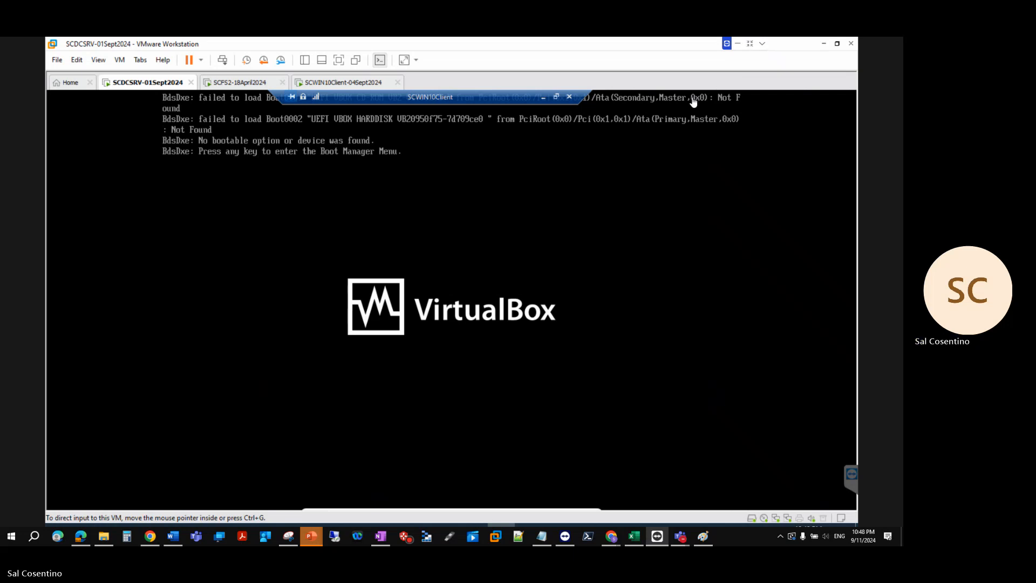
{"action": "left_click", "coordinate": [555, 96]}
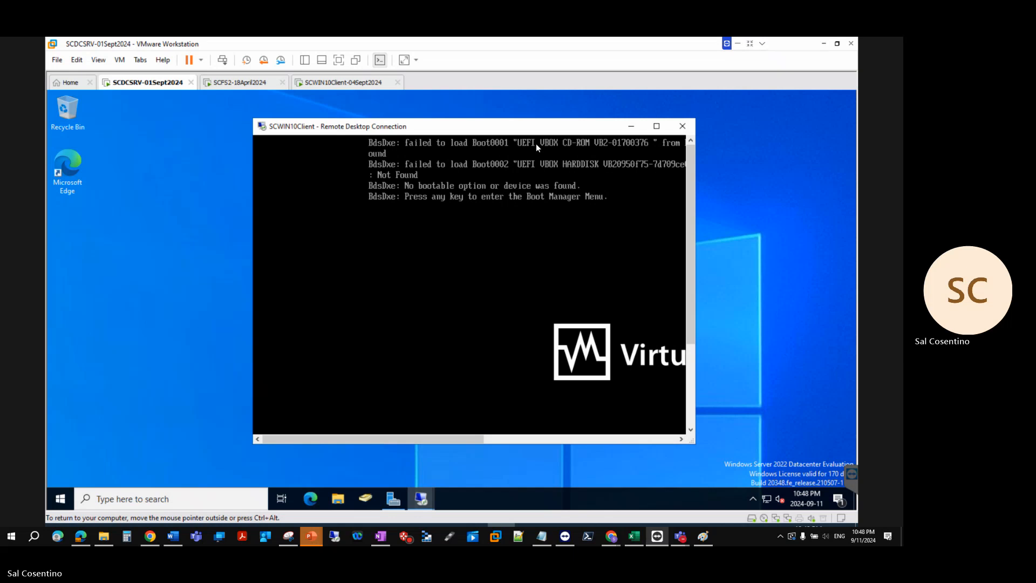
{"action": "left_click", "coordinate": [536, 144]}
{"action": "left_click", "coordinate": [626, 420]}
{"action": "left_click", "coordinate": [656, 125]}
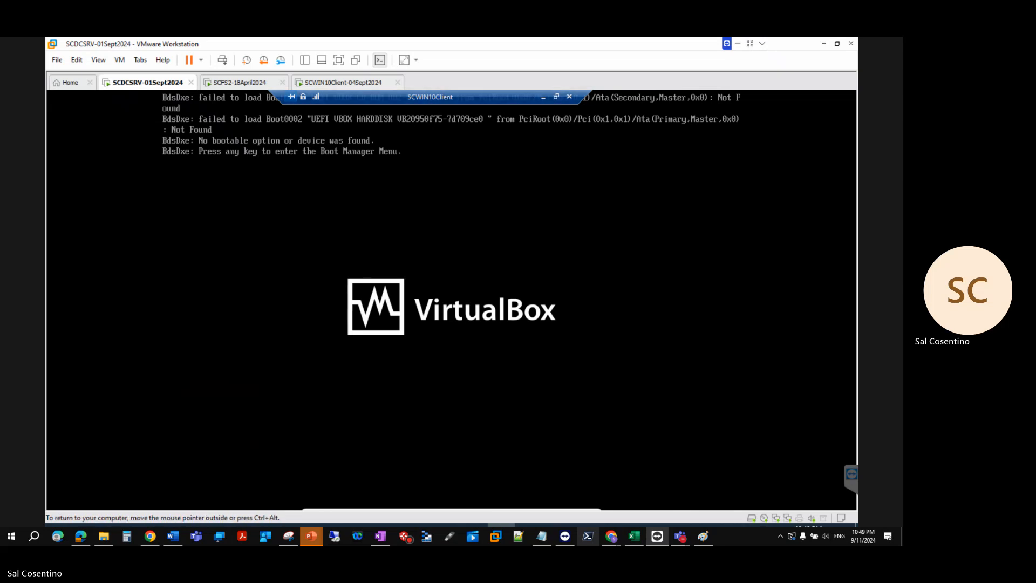
Step: Enter the virtual machine's UEFI setup, review the boot entries in Boot Manager, and leave it without choosing one
{"action": "key", "text": "Return"}
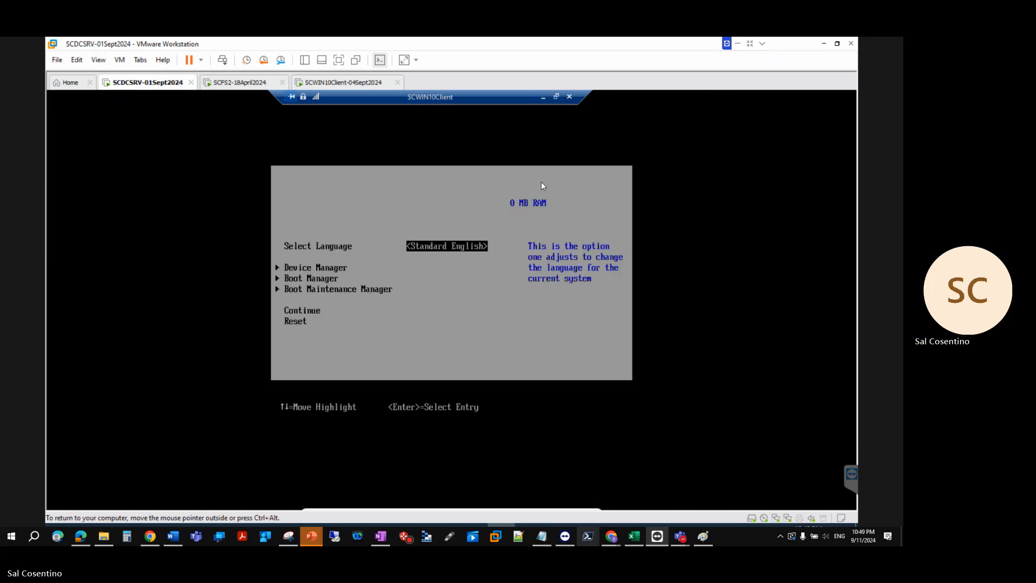
{"action": "key", "text": "Down"}
{"action": "key", "text": "Down"}
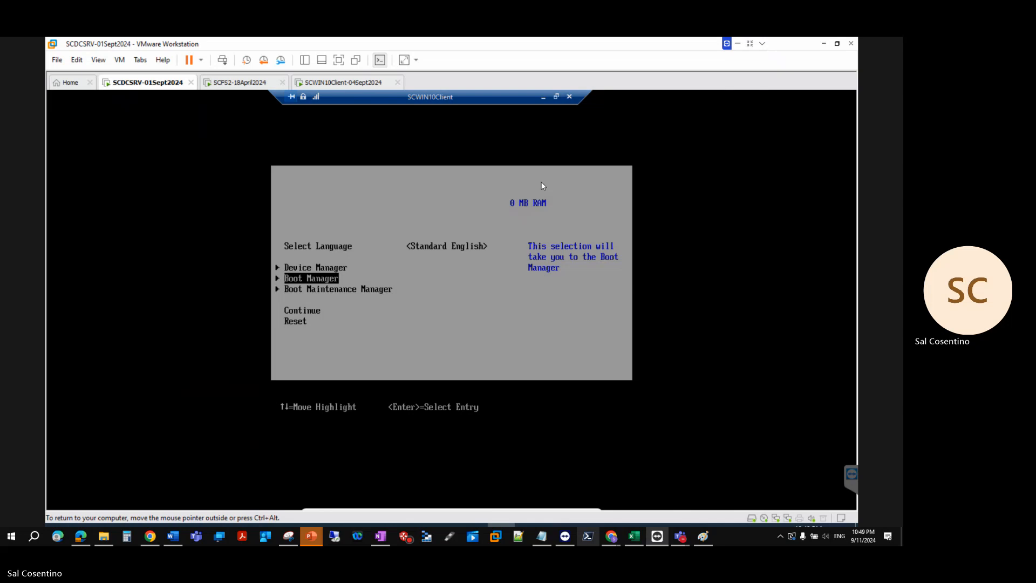
{"action": "key", "text": "Return"}
{"action": "key", "text": "Down"}
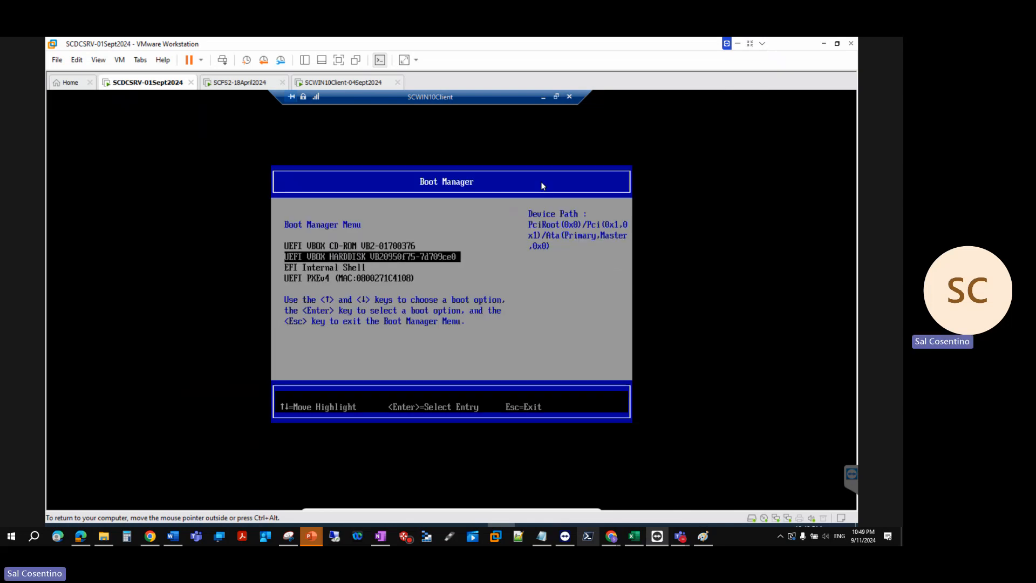
{"action": "key", "text": "Up"}
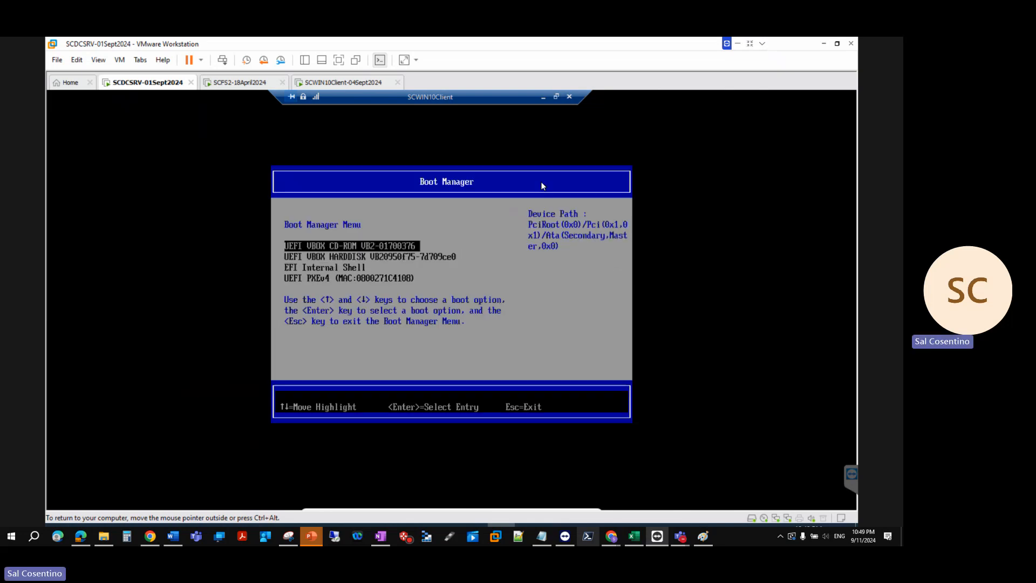
{"action": "key", "text": "Down"}
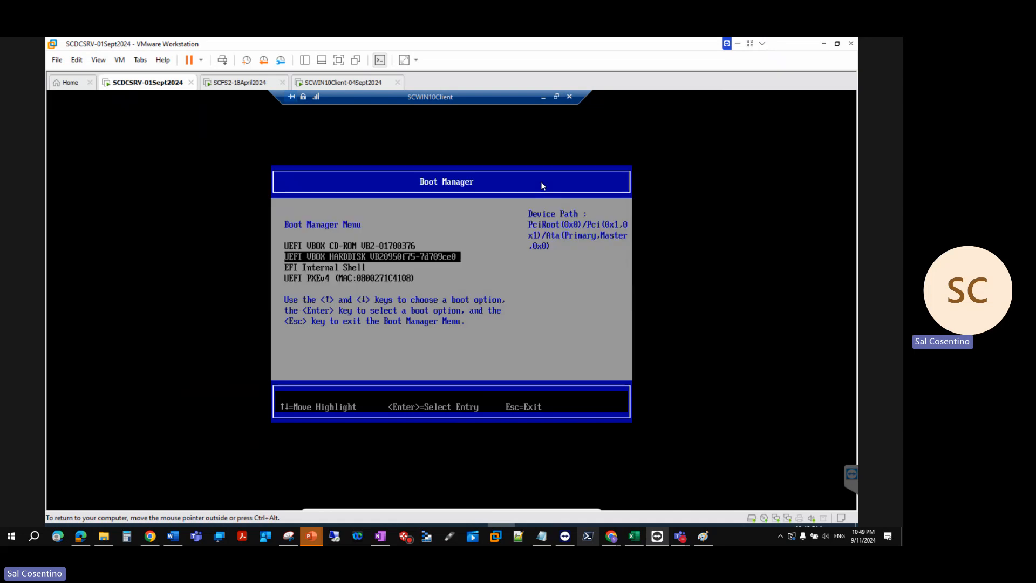
{"action": "key", "text": "Up"}
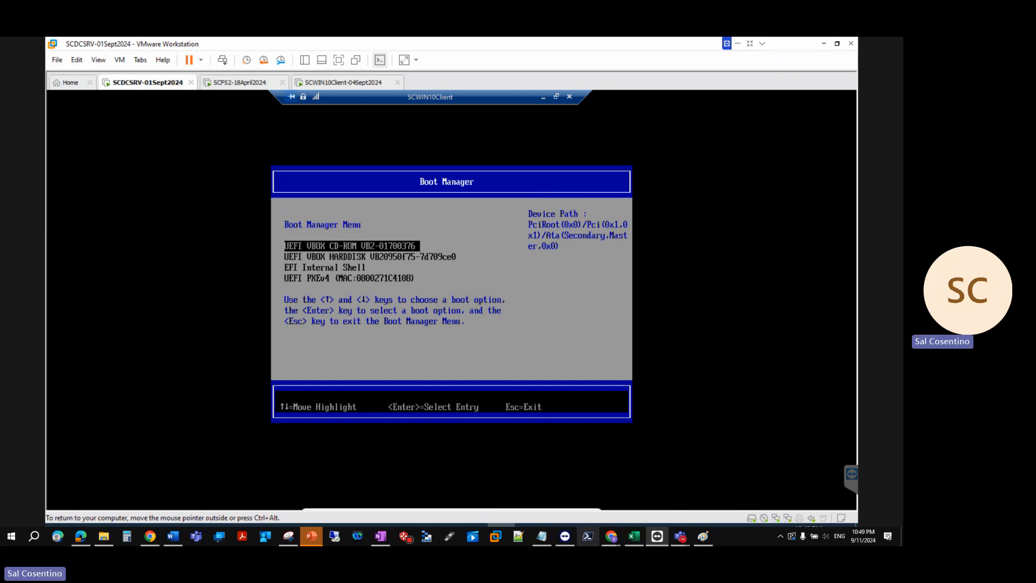
{"action": "key", "text": "Down"}
{"action": "key", "text": "Down"}
{"action": "key", "text": "Down"}
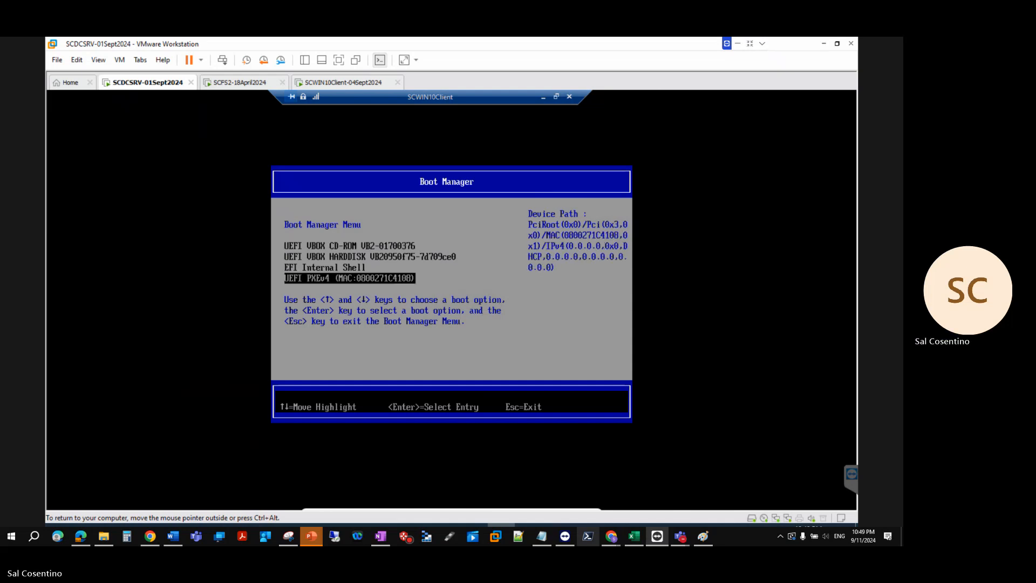
{"action": "key", "text": "Up"}
{"action": "key", "text": "Up"}
{"action": "key", "text": "Up"}
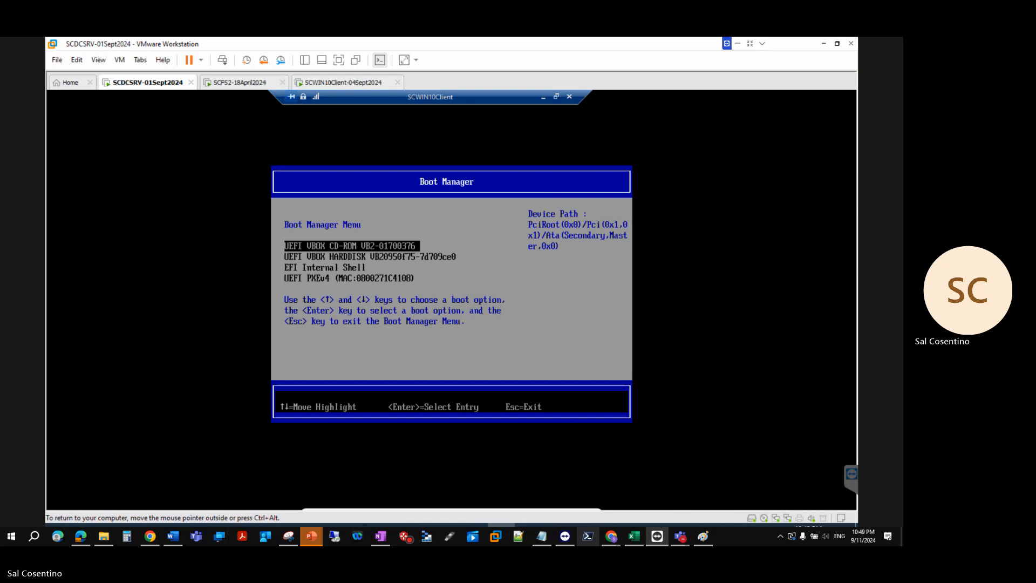
{"action": "key", "text": "Escape"}
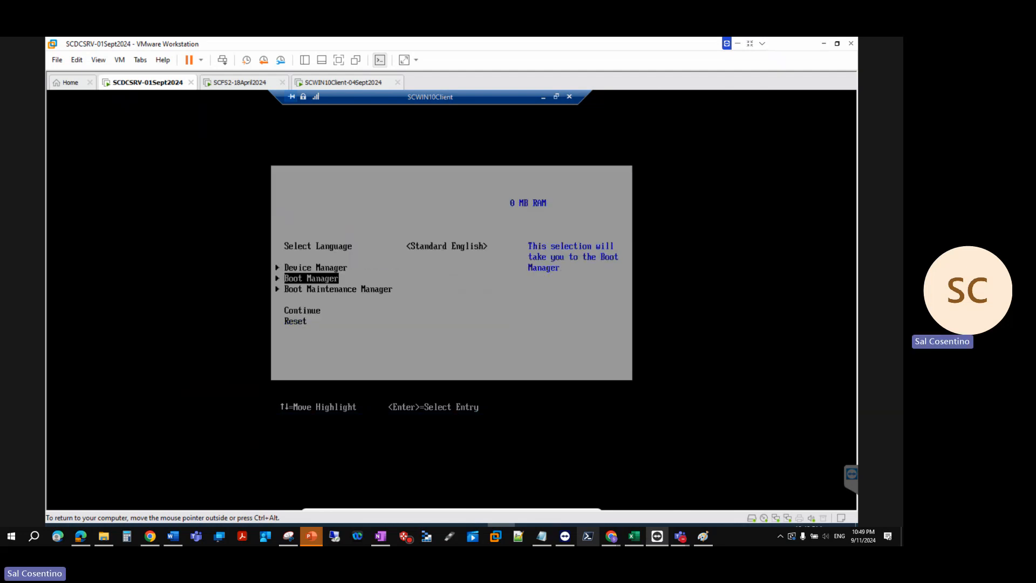
Step: Try twice to resume the boot with the Continue option in the UEFI setup
{"action": "key", "text": "Down"}
{"action": "key", "text": "Down"}
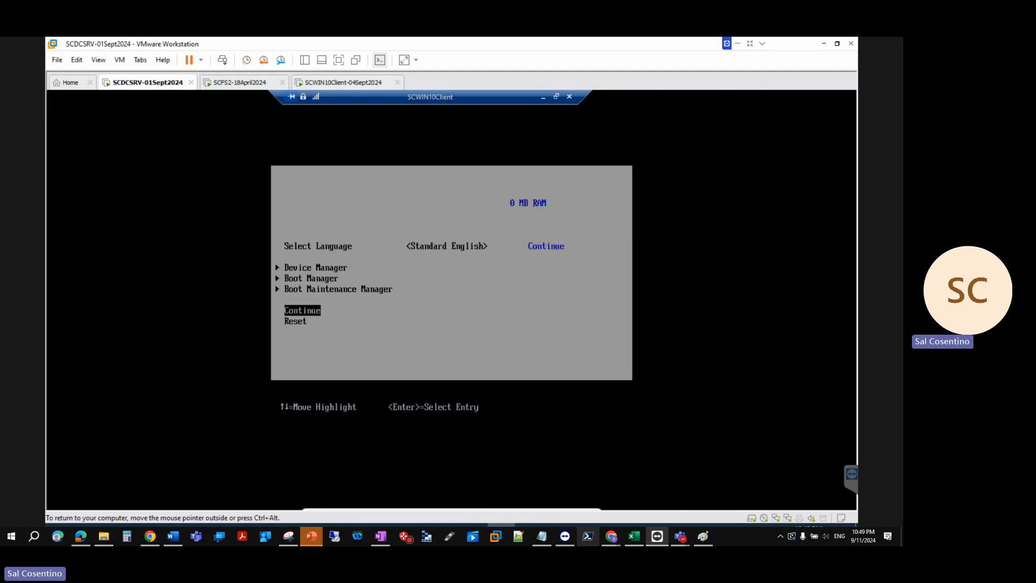
{"action": "key", "text": "Return"}
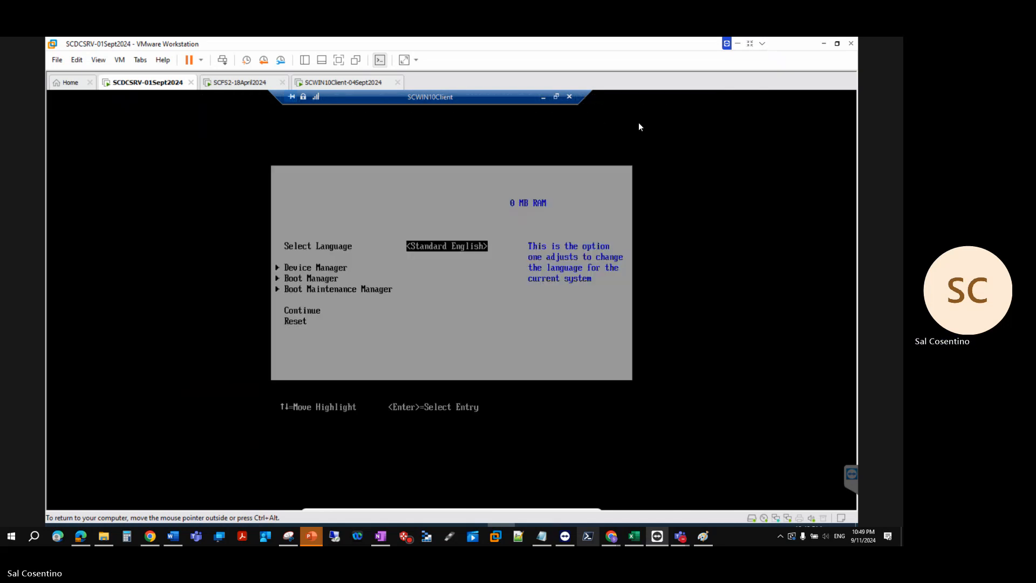
{"action": "key", "text": "Down"}
{"action": "key", "text": "Down"}
{"action": "key", "text": "Down"}
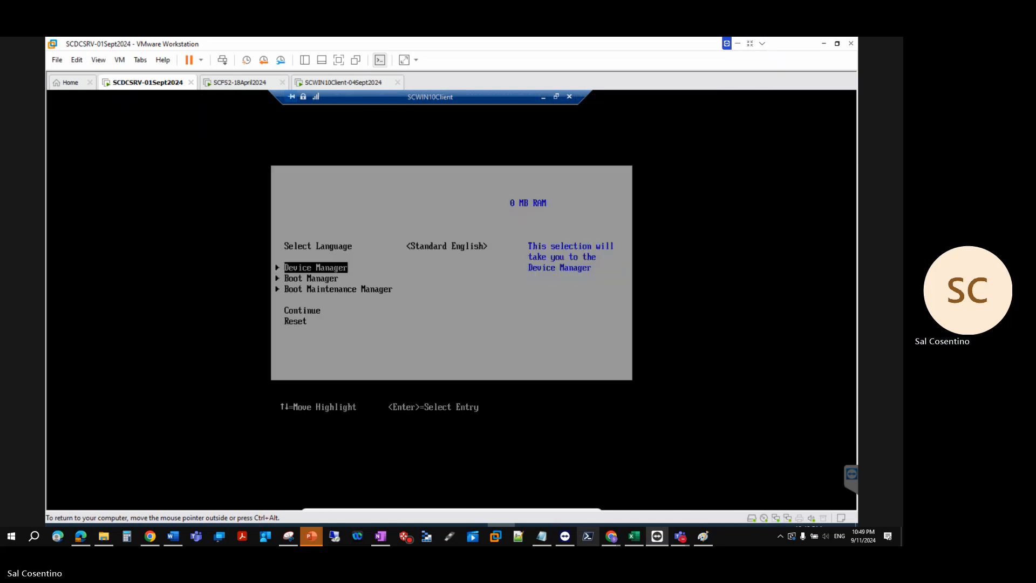
{"action": "key", "text": "Down"}
{"action": "key", "text": "Down"}
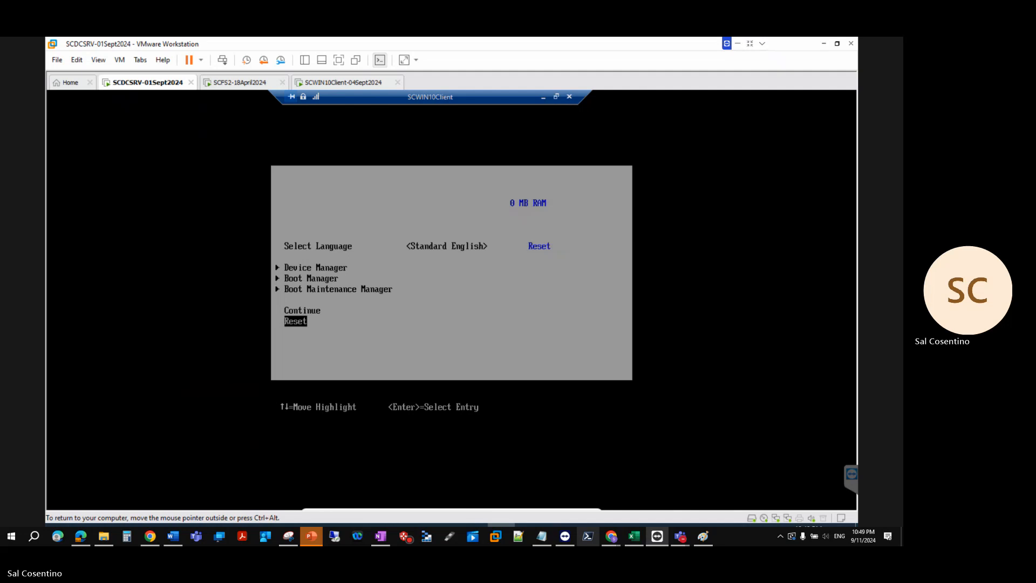
{"action": "key", "text": "Up"}
{"action": "key", "text": "Return"}
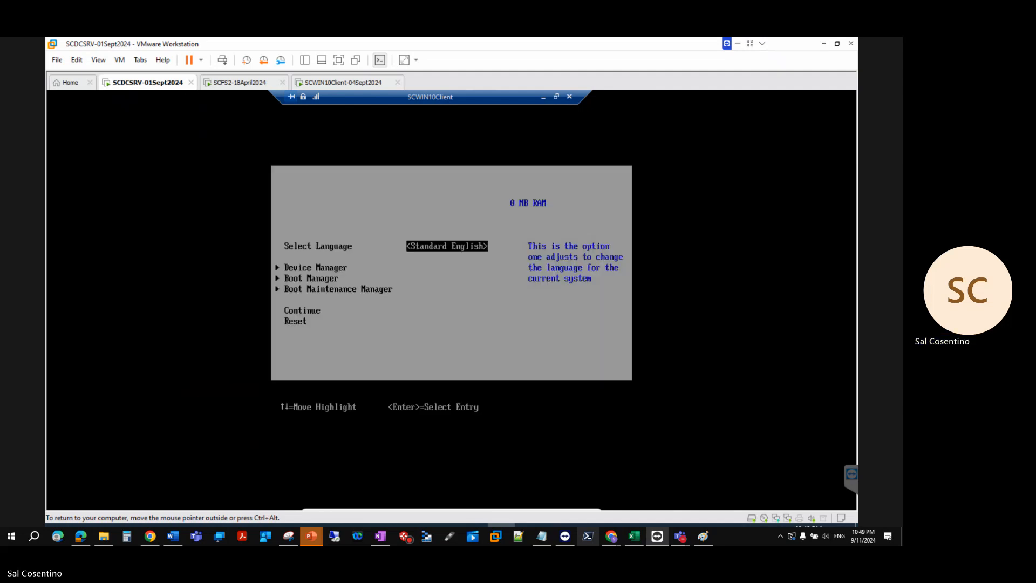
Step: Look at the devices list in the UEFI Device Manager and return to the main setup page
{"action": "key", "text": "Down"}
{"action": "key", "text": "Down"}
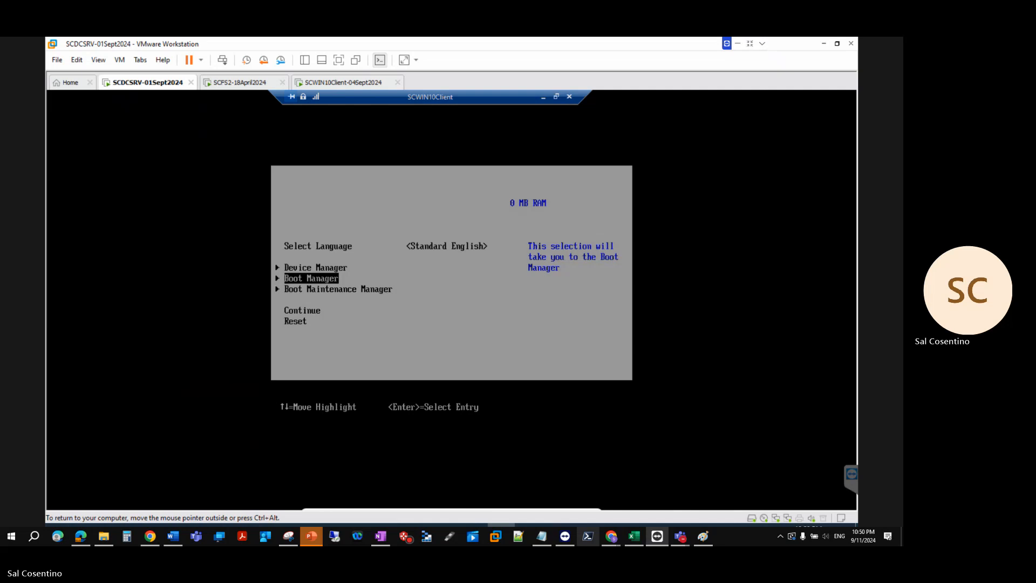
{"action": "key", "text": "Up"}
{"action": "key", "text": "Return"}
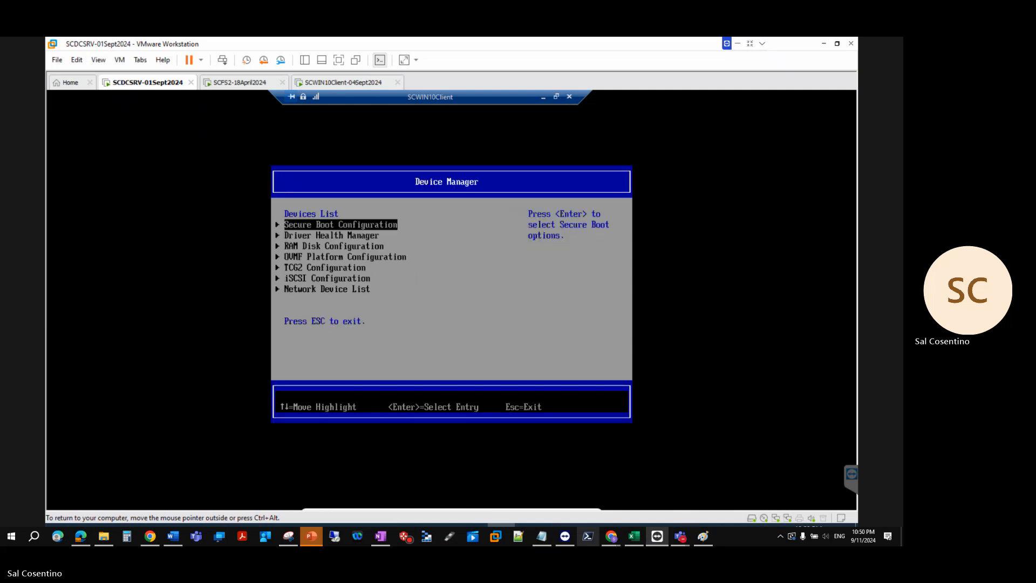
{"action": "key", "text": "Escape"}
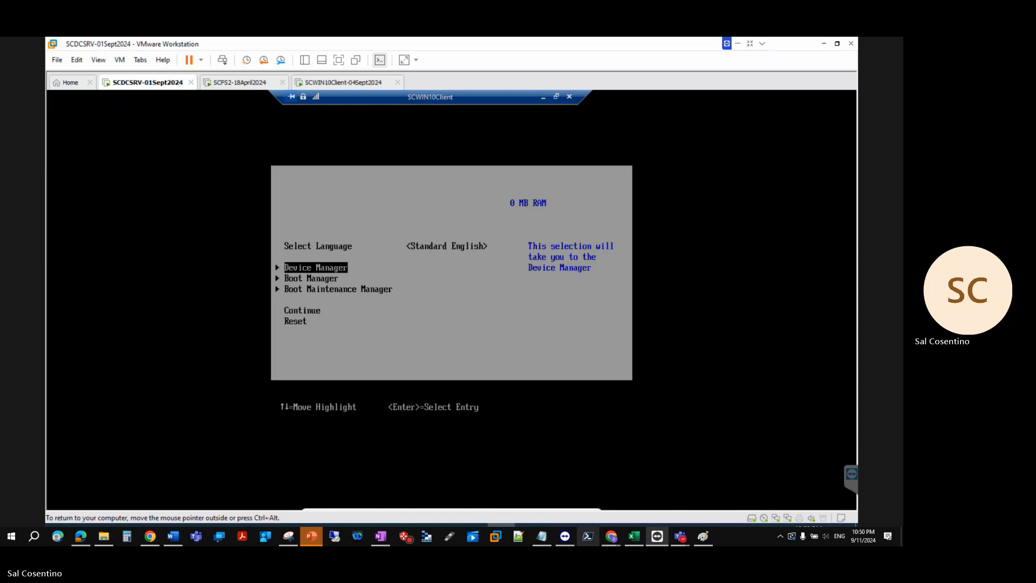
Step: Try to boot from the UEFI VBOX HARDDISK entry in Boot Manager and continue from the main setup page
{"action": "key", "text": "Down"}
{"action": "key", "text": "Return"}
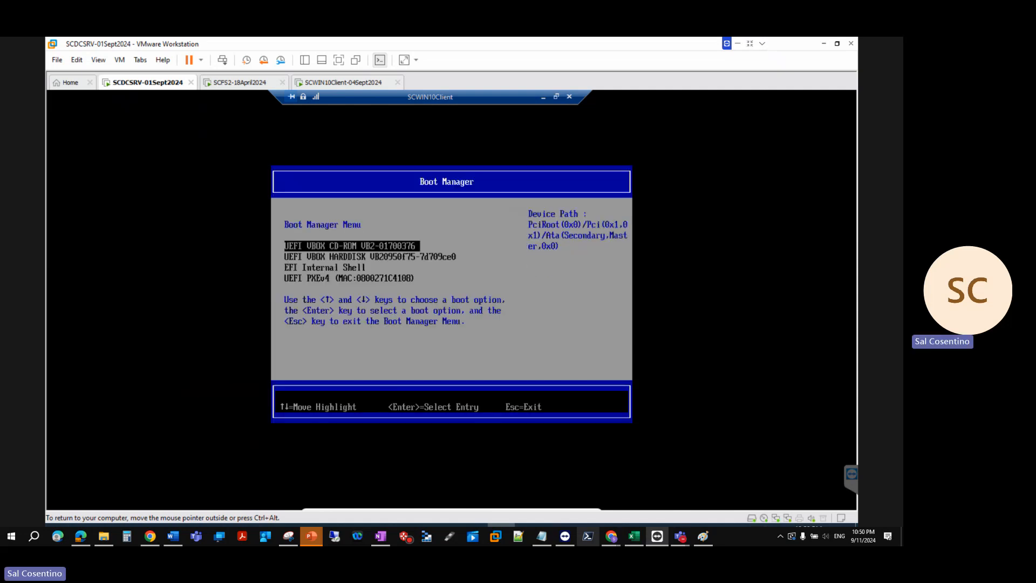
{"action": "key", "text": "Down"}
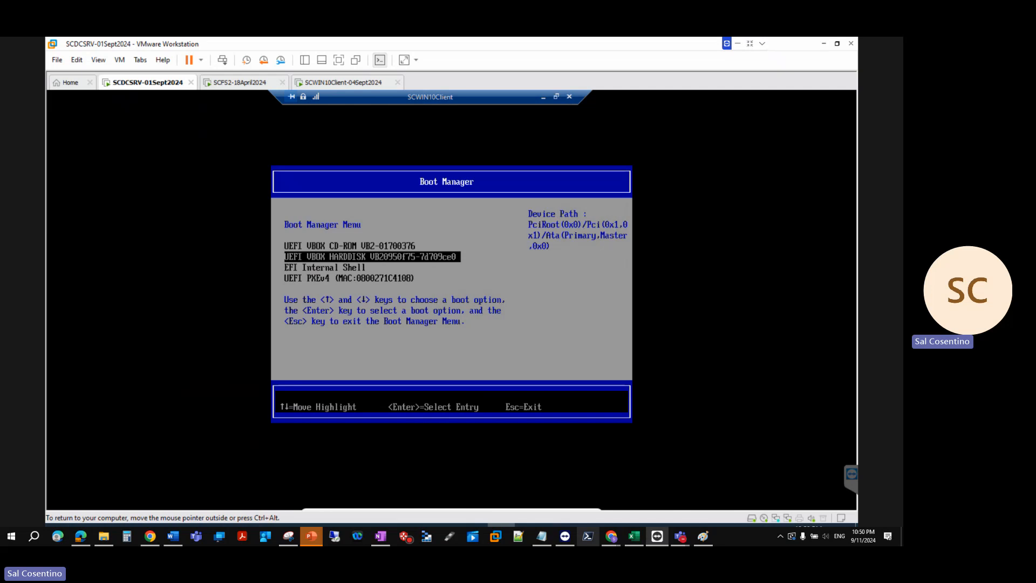
{"action": "key", "text": "Return"}
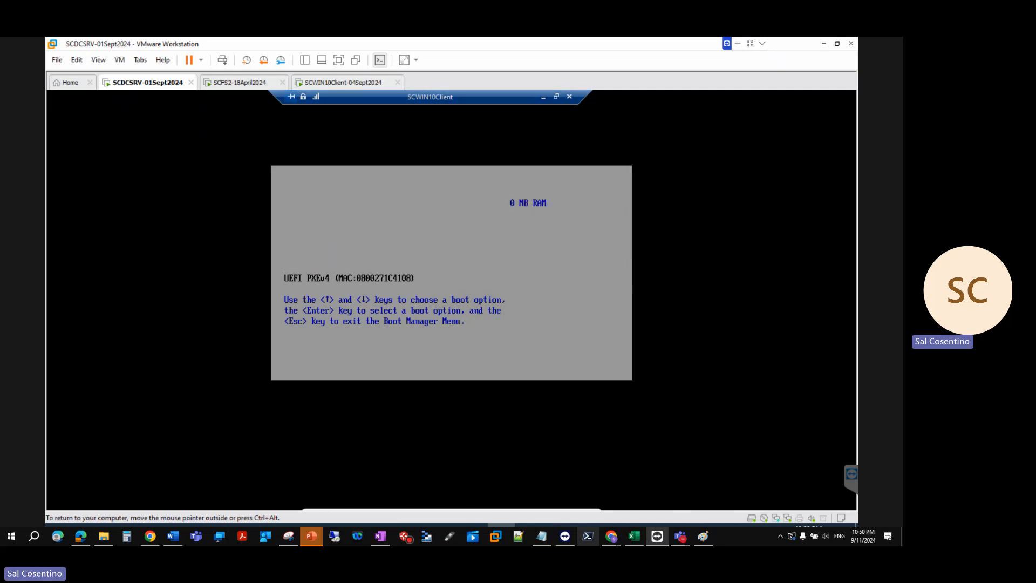
{"action": "key", "text": "Down"}
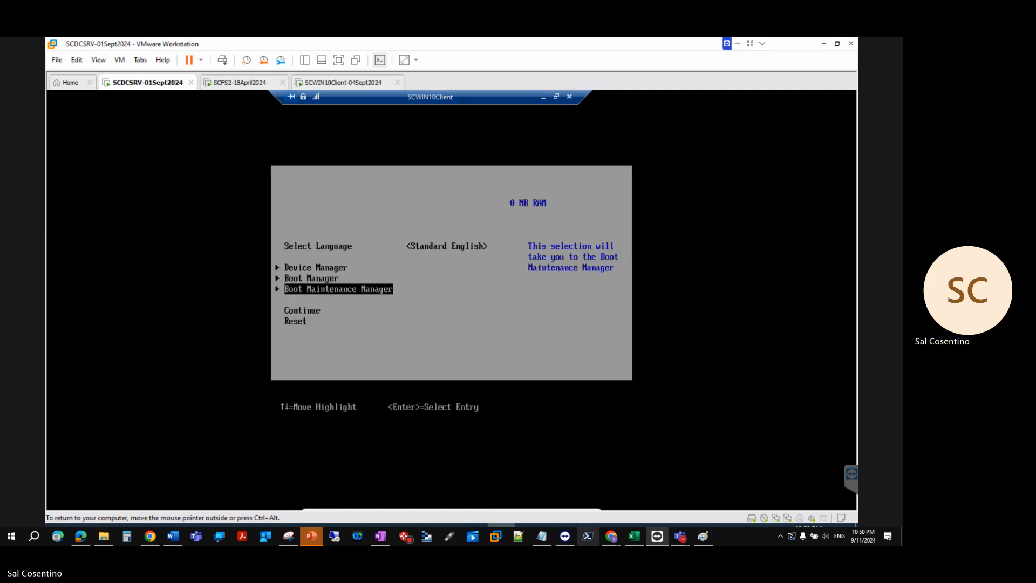
{"action": "key", "text": "Down"}
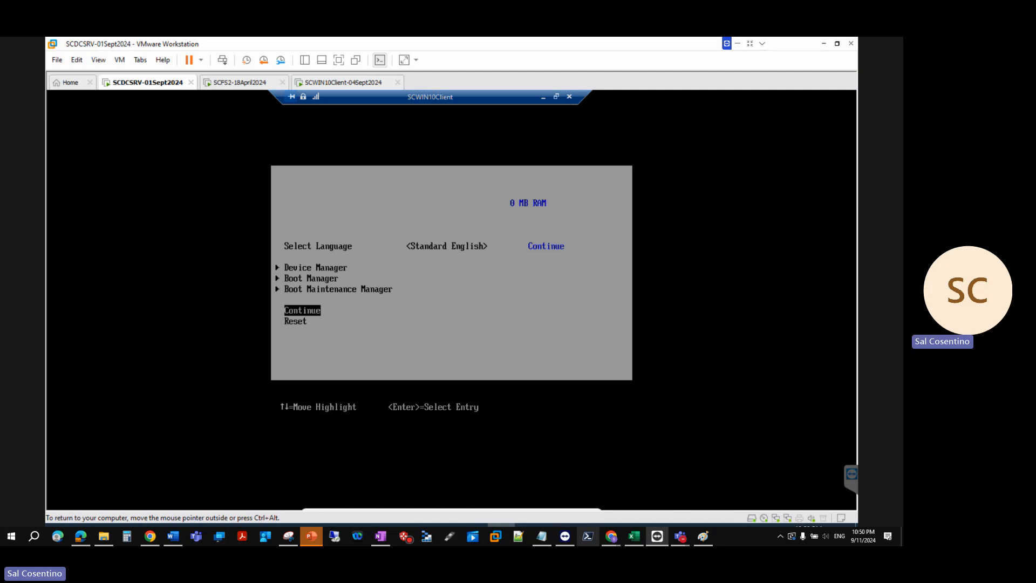
{"action": "key", "text": "Return"}
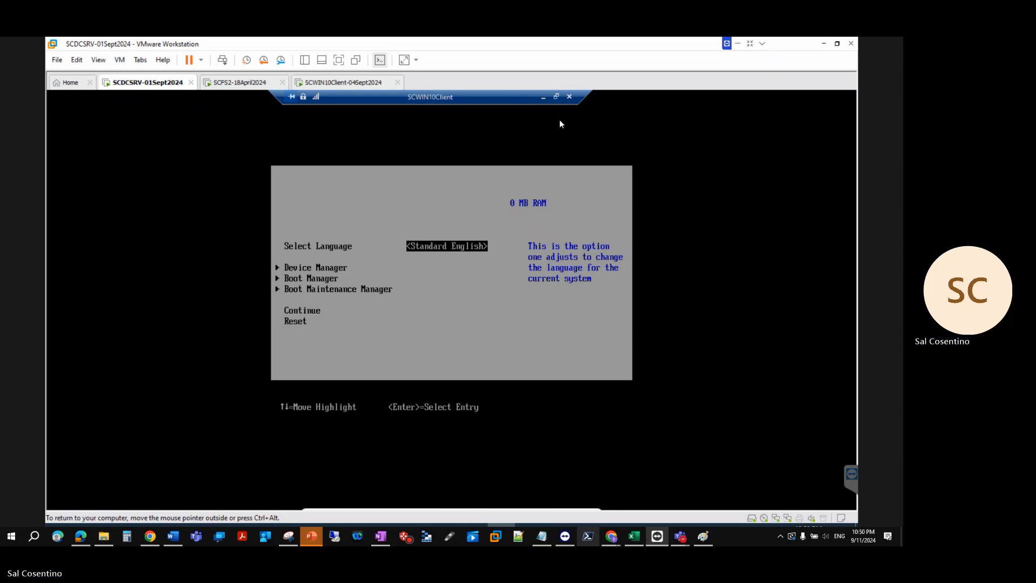
Step: Restart the guest of the SCWIN10Client-04Sept2024 virtual machine in VMware Workstation and confirm
{"action": "right_click", "coordinate": [367, 82]}
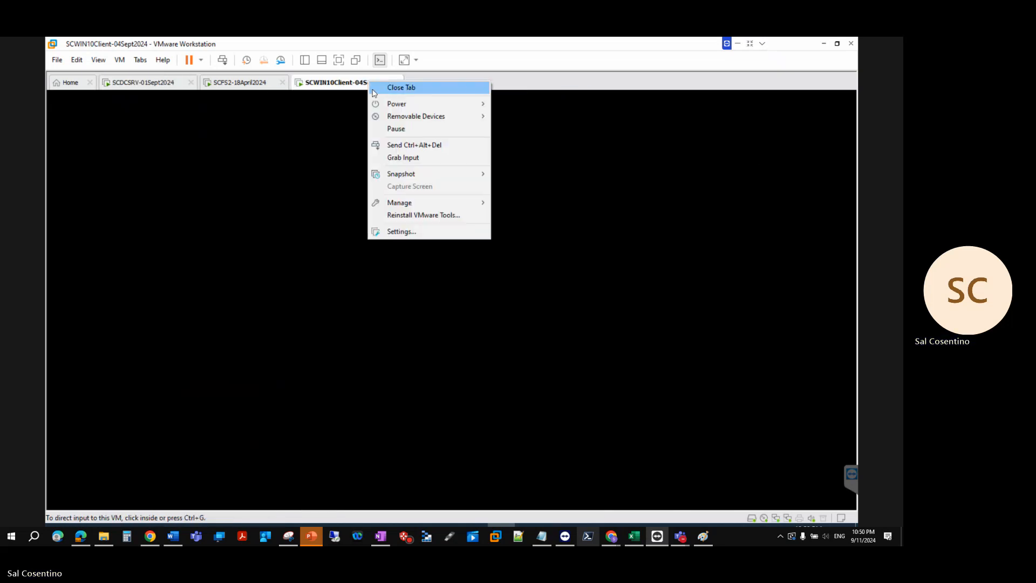
{"action": "mouse_move", "coordinate": [381, 103]}
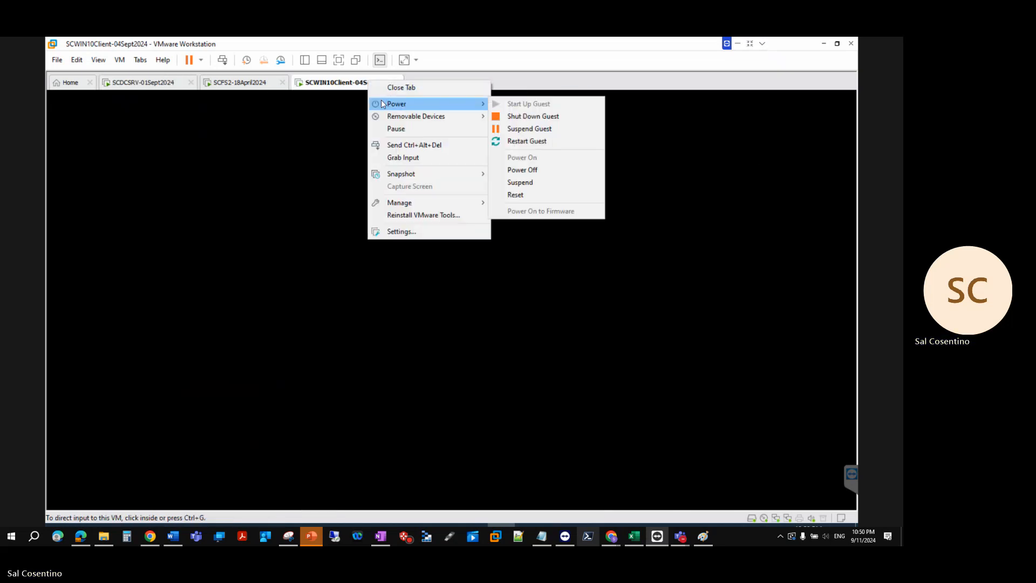
{"action": "left_click", "coordinate": [514, 138]}
{"action": "left_click", "coordinate": [472, 305]}
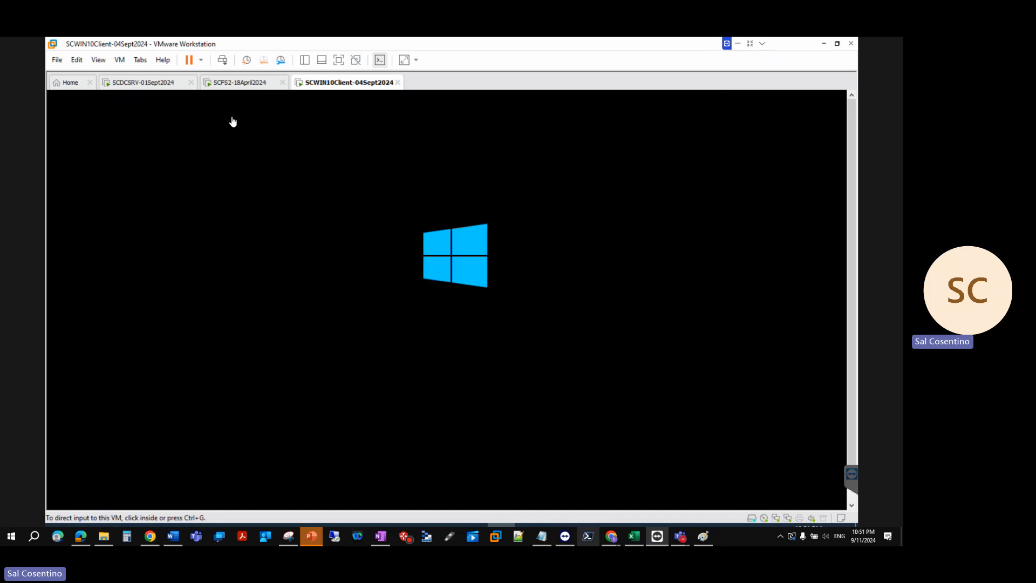
Step: Check the restart of SCWIN10Client-04Sept2024 and return to the SCDCSRV-01Sept2024 desktop
{"action": "left_click", "coordinate": [138, 85]}
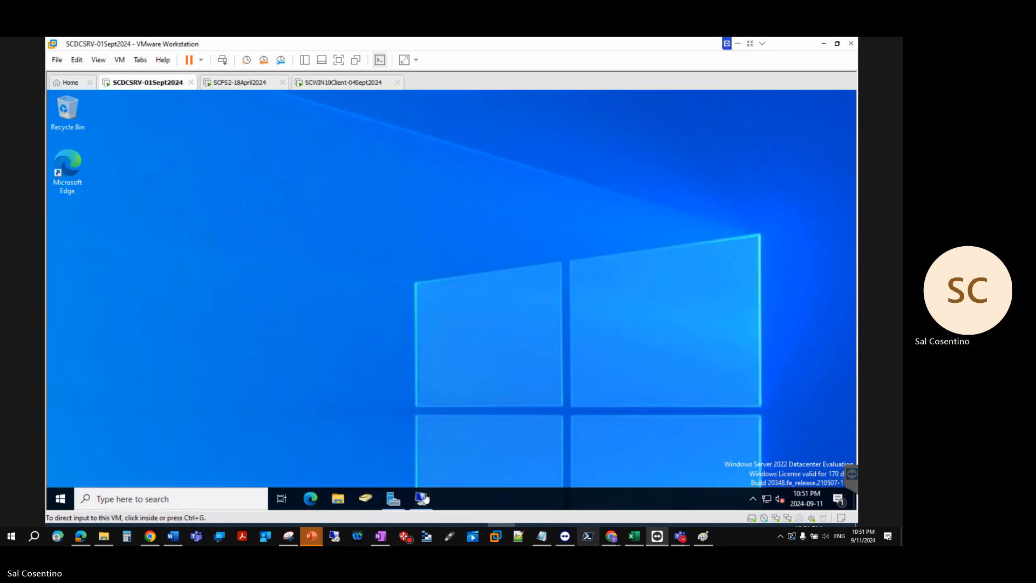
{"action": "left_click", "coordinate": [353, 85]}
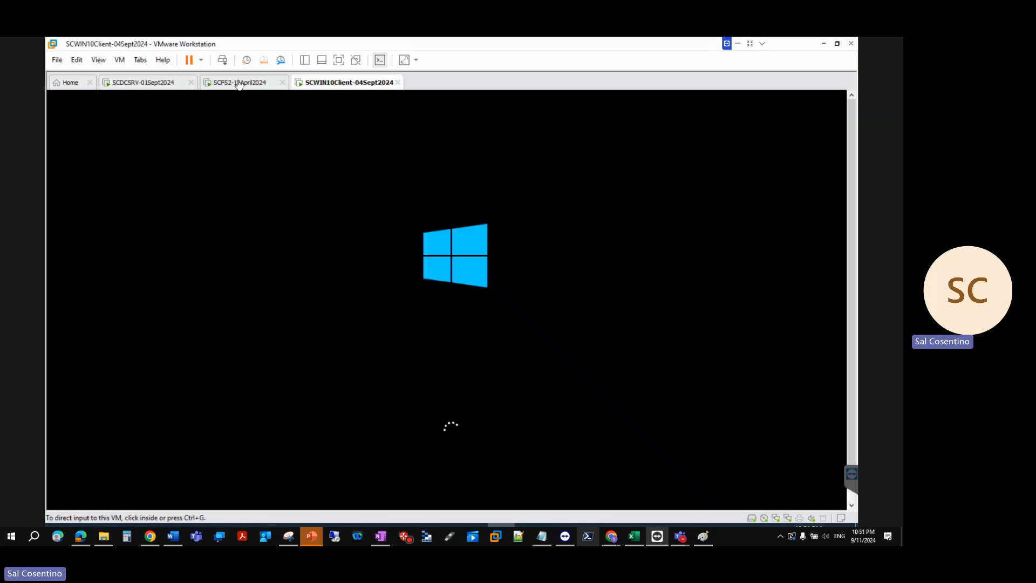
{"action": "left_click", "coordinate": [151, 85]}
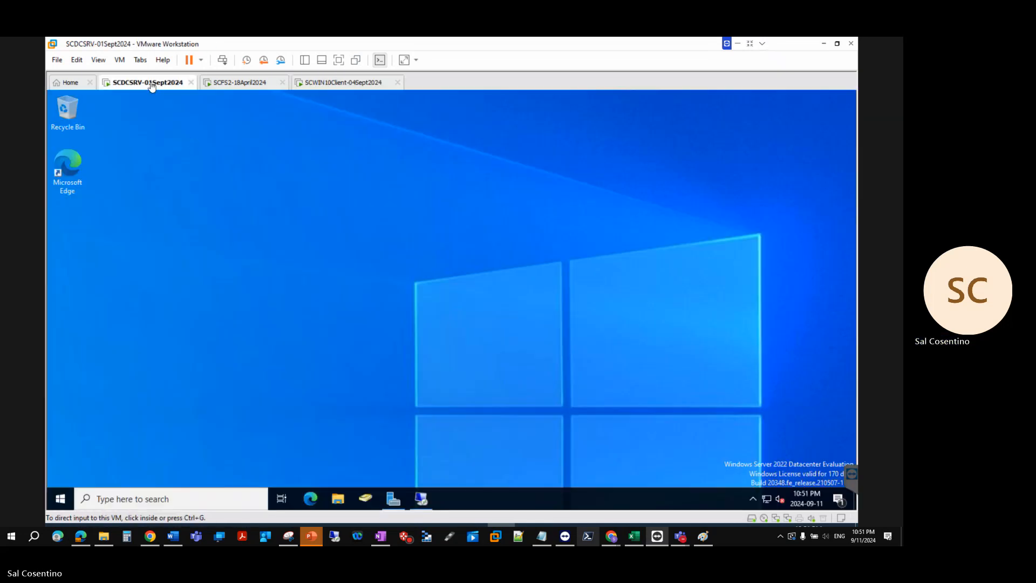
Step: Try to open a Remote Desktop connection to scwin10client from SCDCSRV-01Sept2024 and check the SCWIN10Client-04Sept2024 console
{"action": "left_click", "coordinate": [424, 500]}
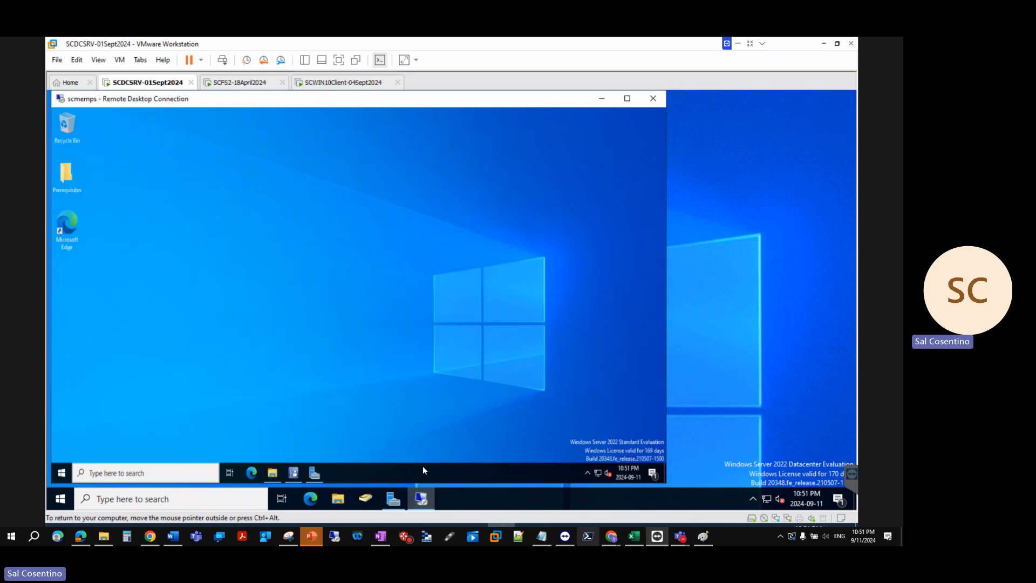
{"action": "left_click", "coordinate": [602, 98]}
{"action": "right_click", "coordinate": [424, 500]}
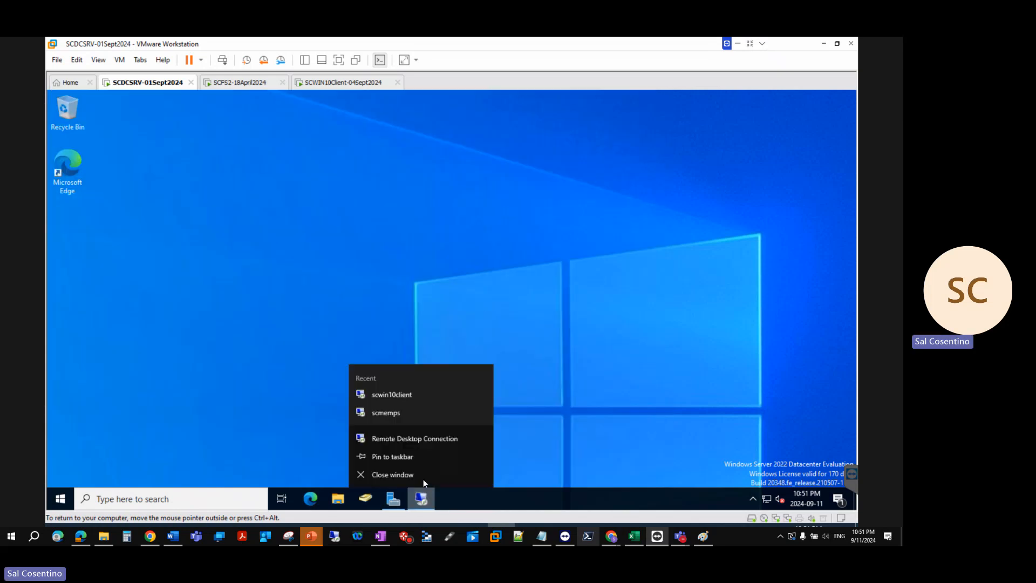
{"action": "left_click", "coordinate": [405, 393]}
{"action": "left_click", "coordinate": [348, 83]}
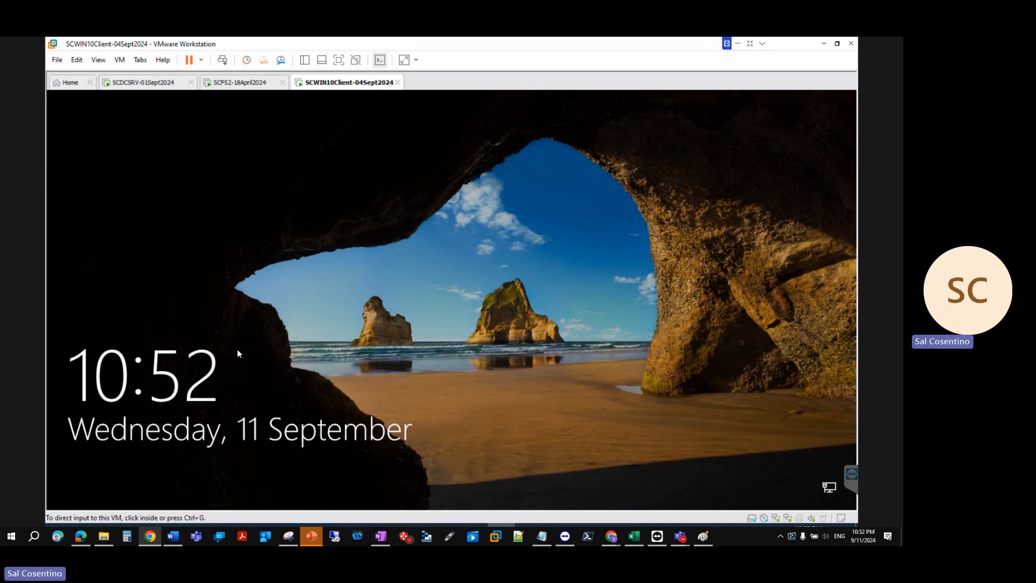
Step: Connect to scwin10client over Remote Desktop from SCDCSRV-01Sept2024 and sign in with the admin account's password
{"action": "left_click", "coordinate": [146, 82]}
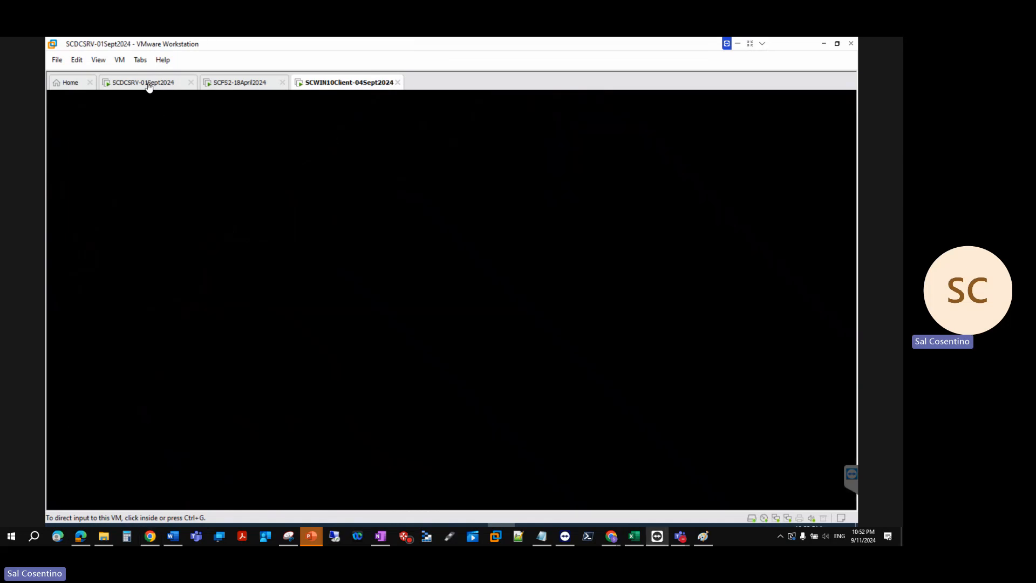
{"action": "left_click", "coordinate": [578, 321]}
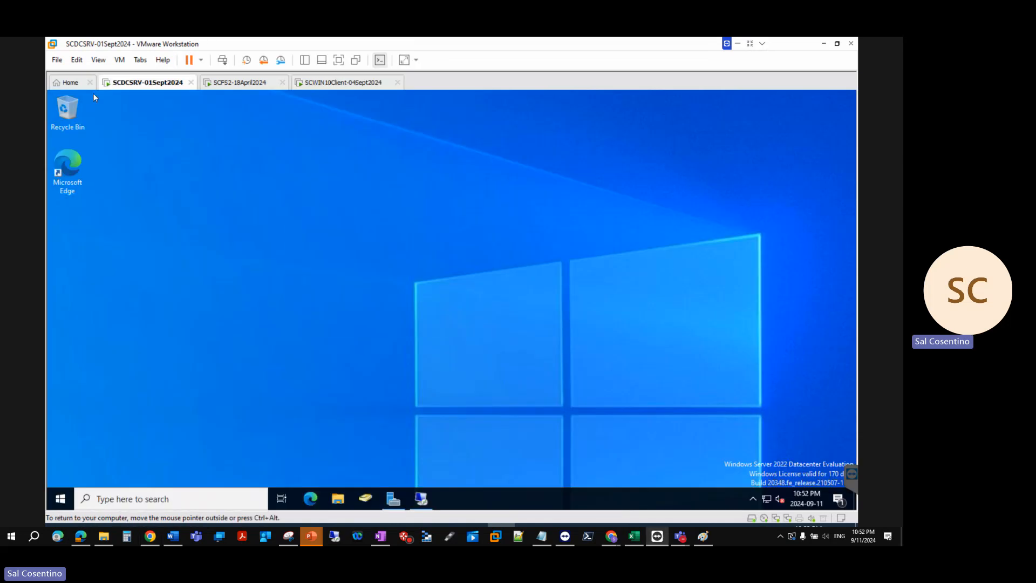
{"action": "right_click", "coordinate": [426, 497]}
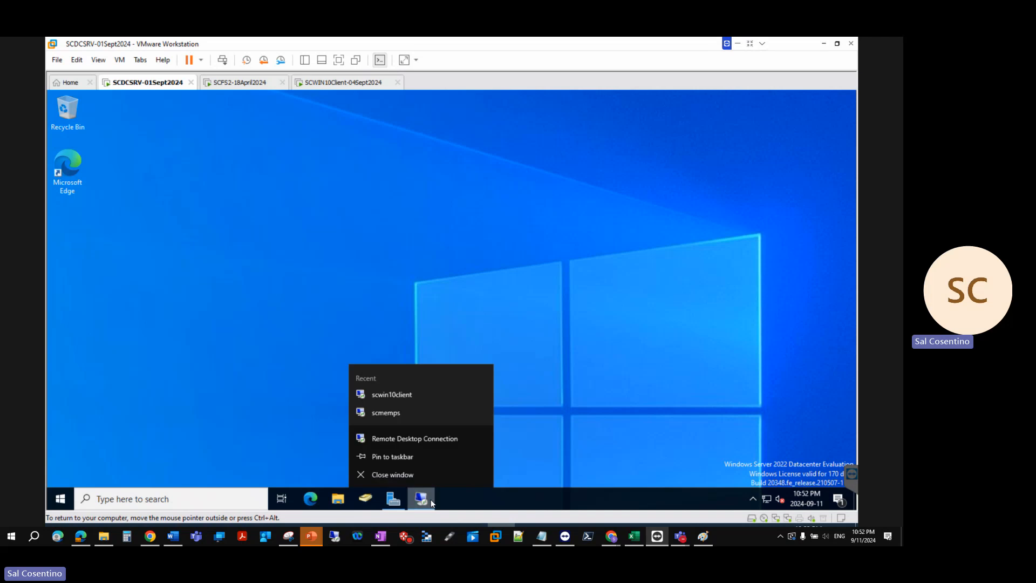
{"action": "left_click", "coordinate": [417, 394]}
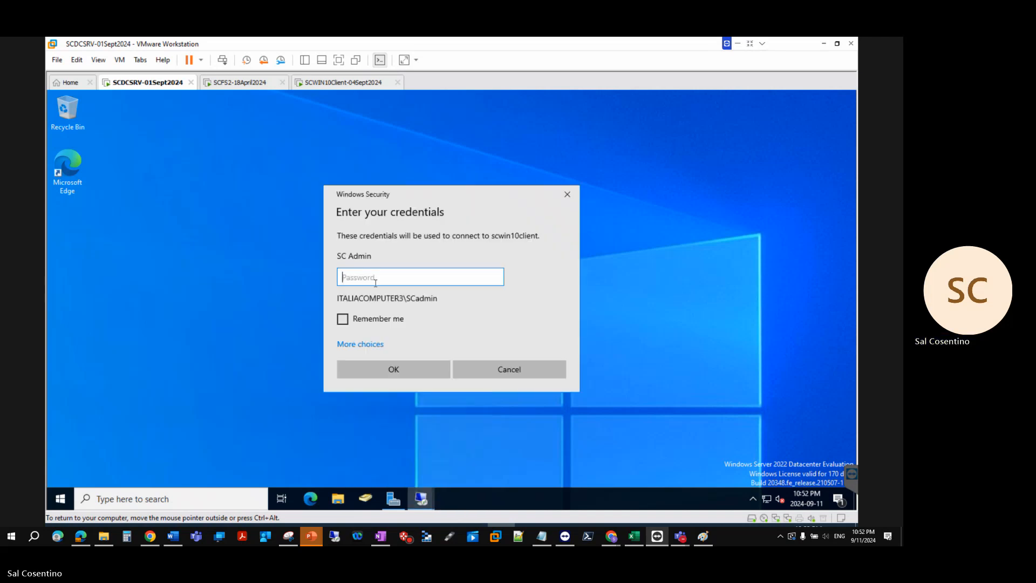
{"action": "type", "text": "••••••••••••••"}
{"action": "left_click", "coordinate": [369, 346]}
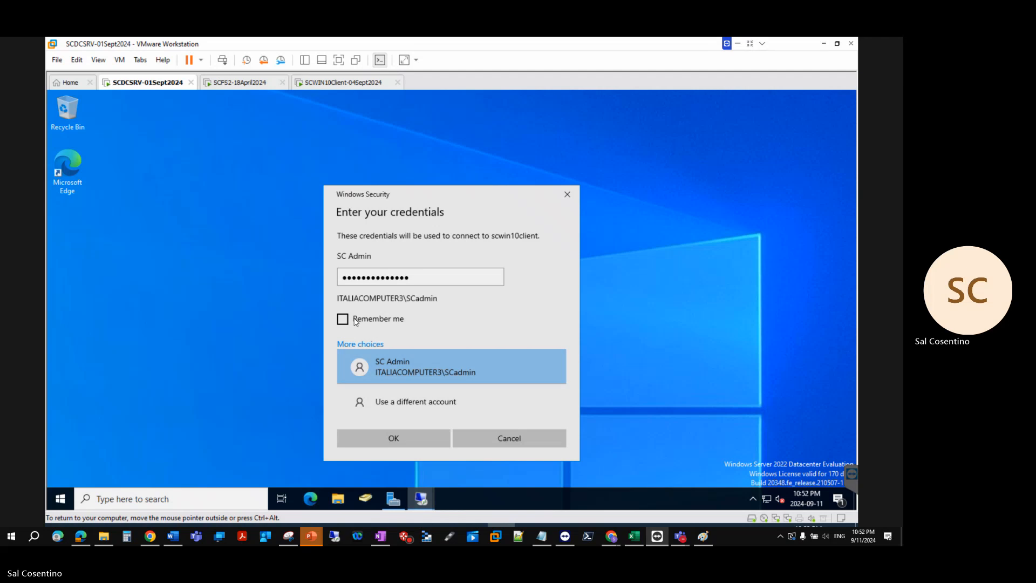
{"action": "left_click", "coordinate": [413, 442]}
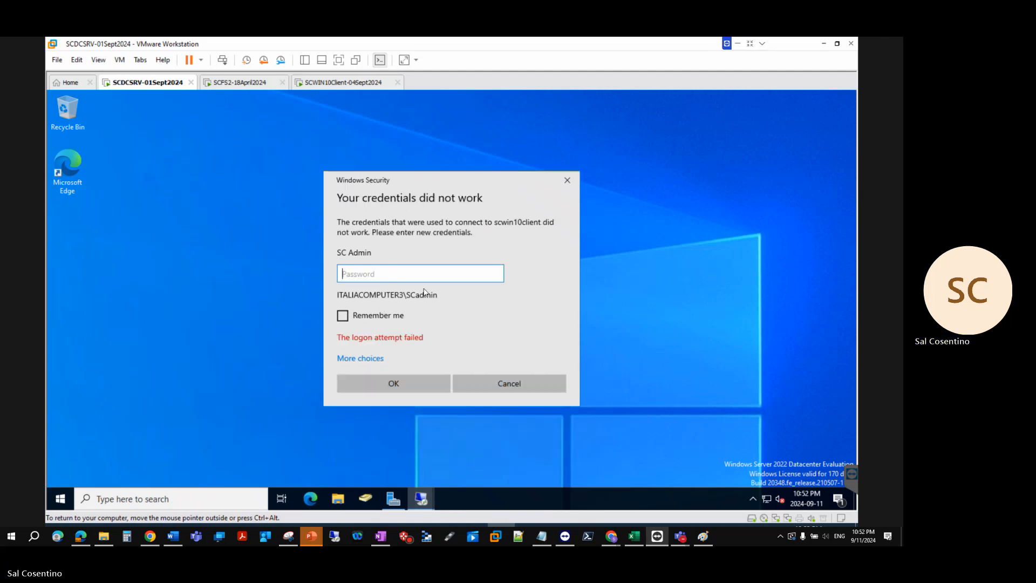
{"action": "type", "text": "***************"}
{"action": "key", "text": "Return"}
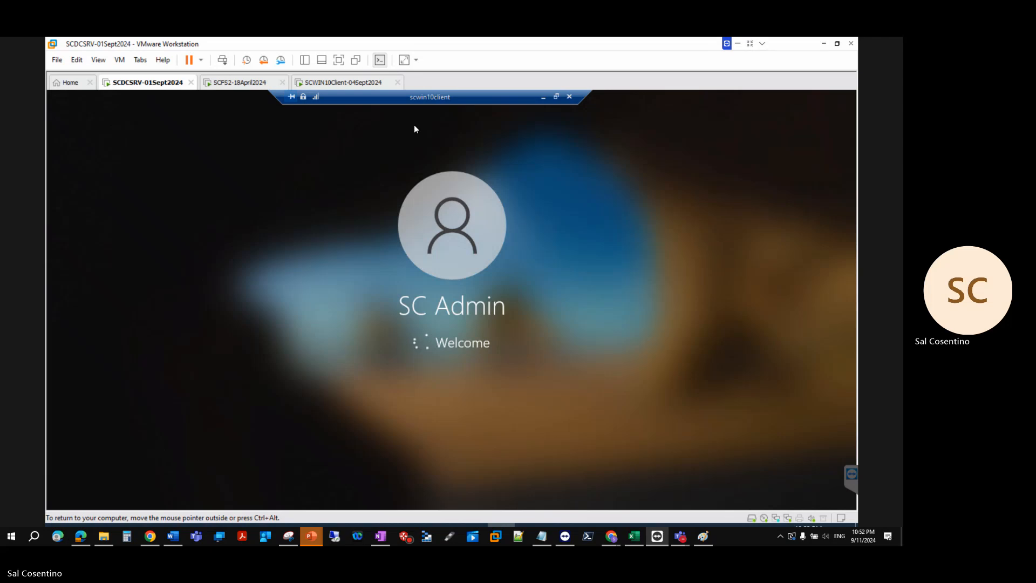
Step: Look through the power and removable device options of the SCWIN10Client-04Sept2024 virtual machine
{"action": "left_click", "coordinate": [375, 87]}
{"action": "right_click", "coordinate": [375, 85]}
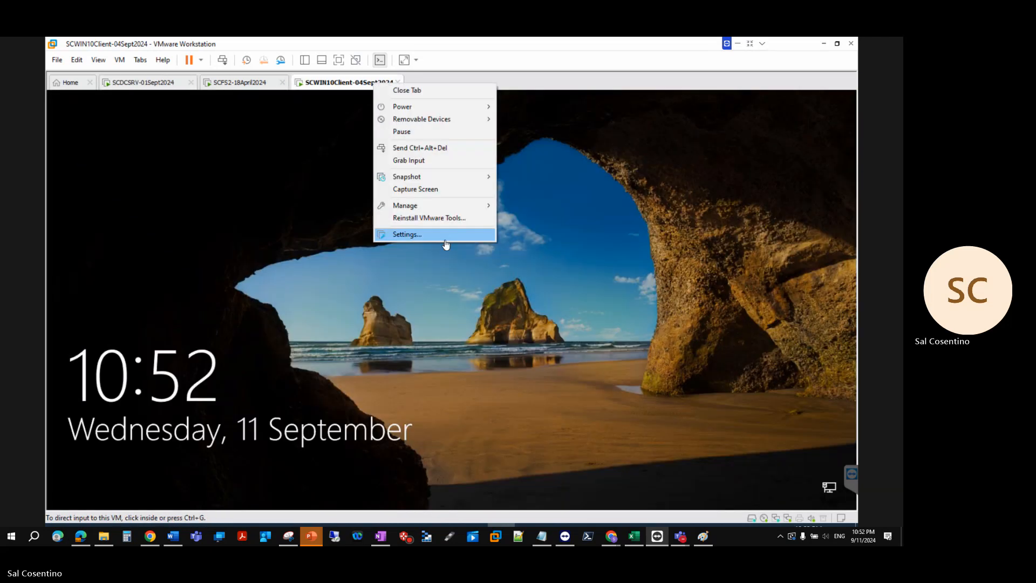
{"action": "mouse_move", "coordinate": [426, 108]}
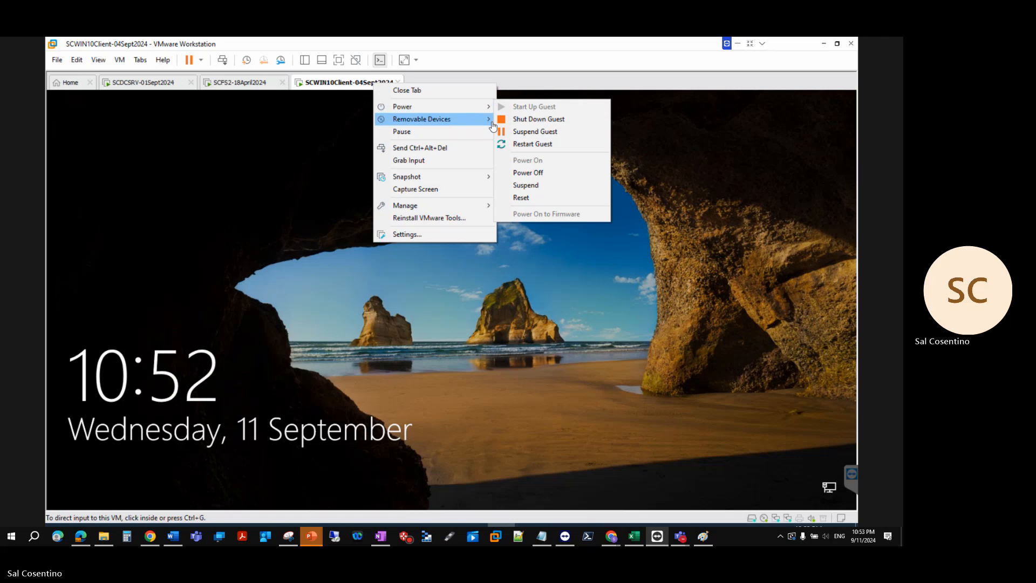
{"action": "mouse_move", "coordinate": [451, 125]}
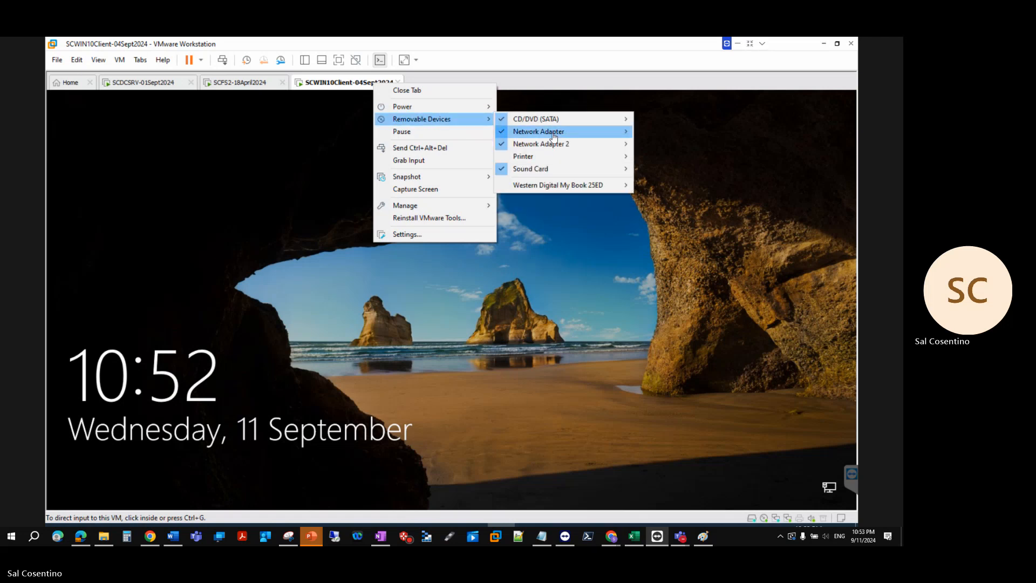
{"action": "mouse_move", "coordinate": [558, 122]}
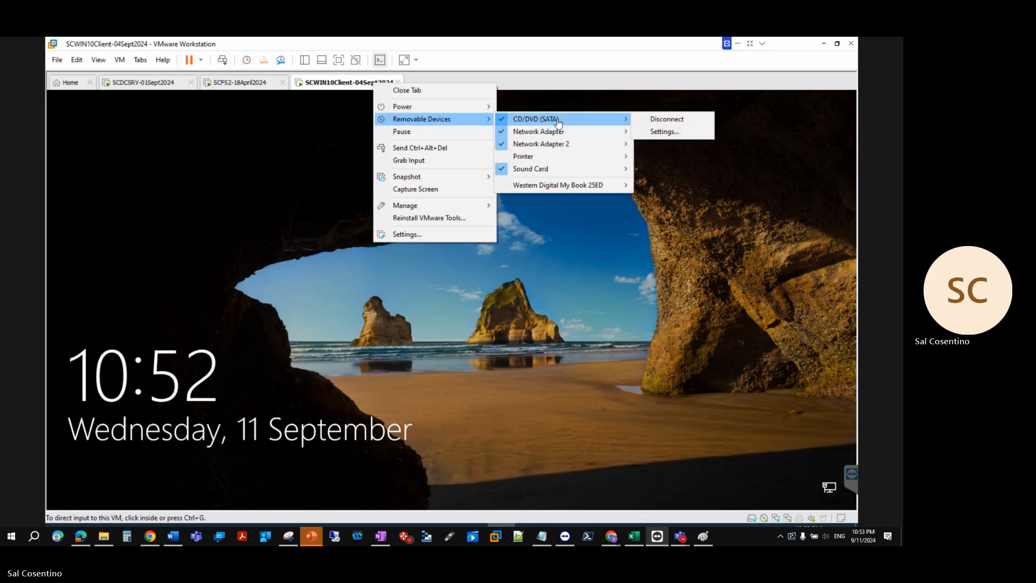
{"action": "mouse_move", "coordinate": [610, 161]}
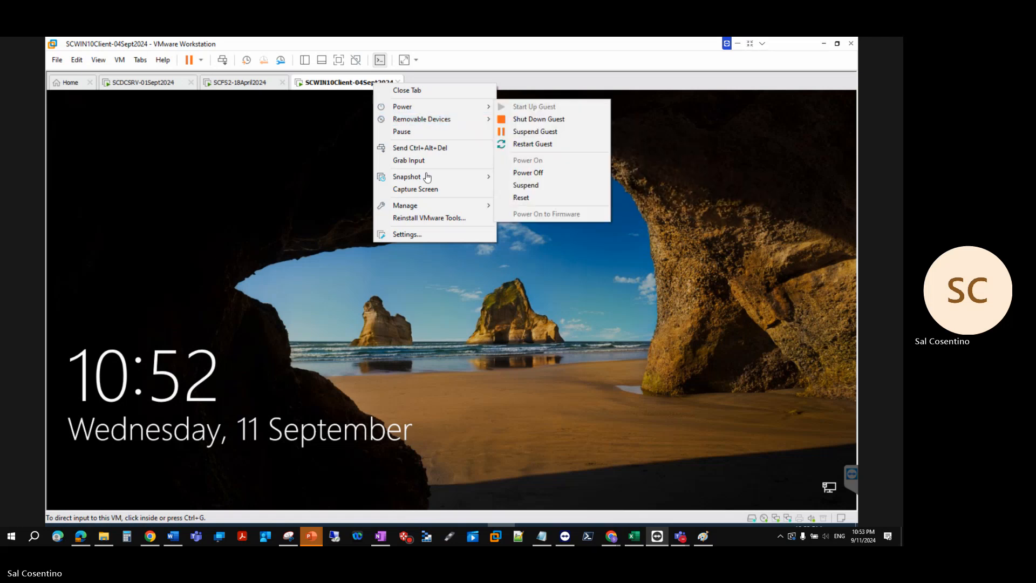
Step: Examine the Display, Printer, General and Advanced settings of the SCWIN10Client-04Sept2024 virtual machine and close them without changes
{"action": "left_click", "coordinate": [426, 235]}
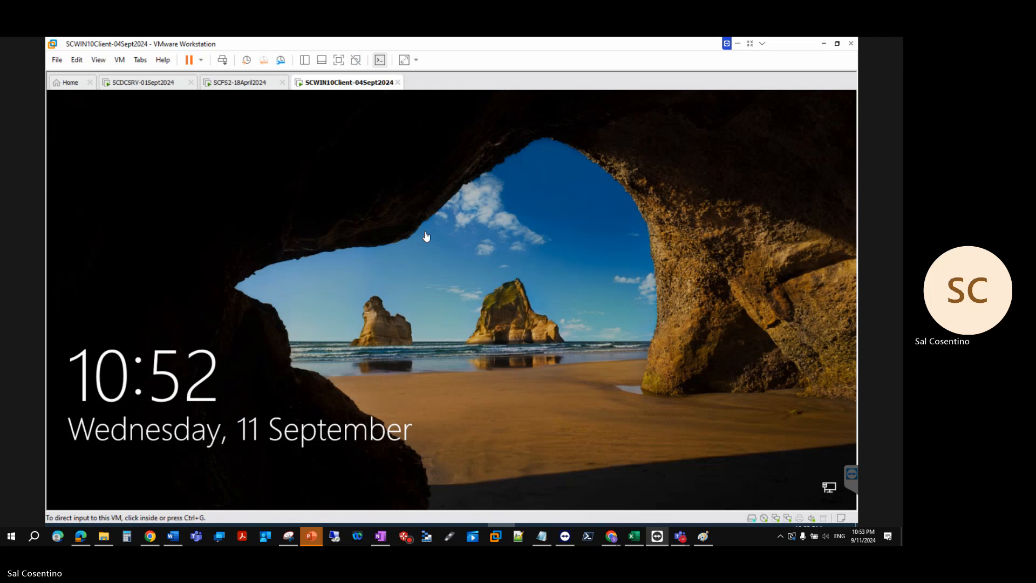
{"action": "right_click", "coordinate": [348, 84]}
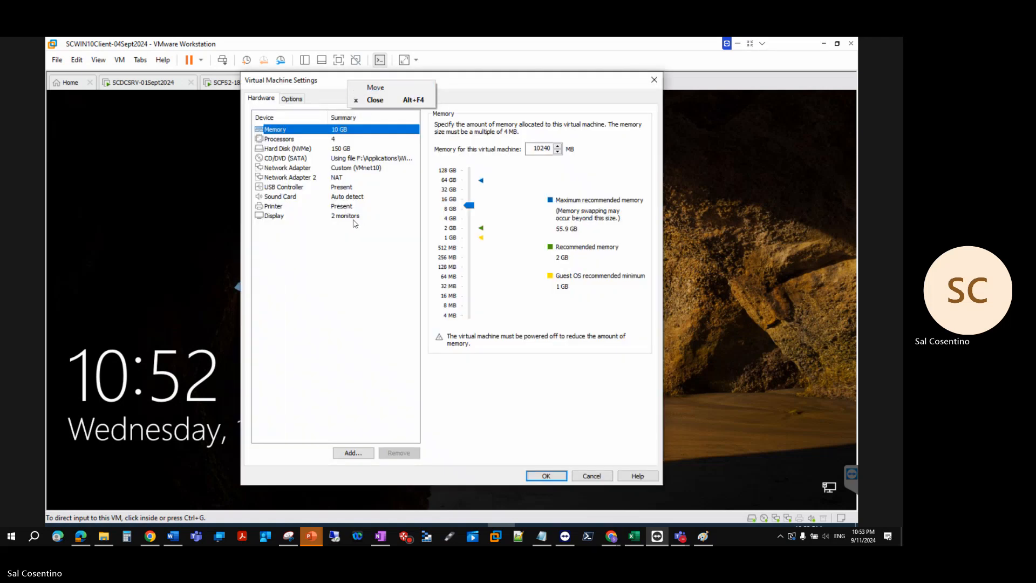
{"action": "left_click", "coordinate": [354, 219]}
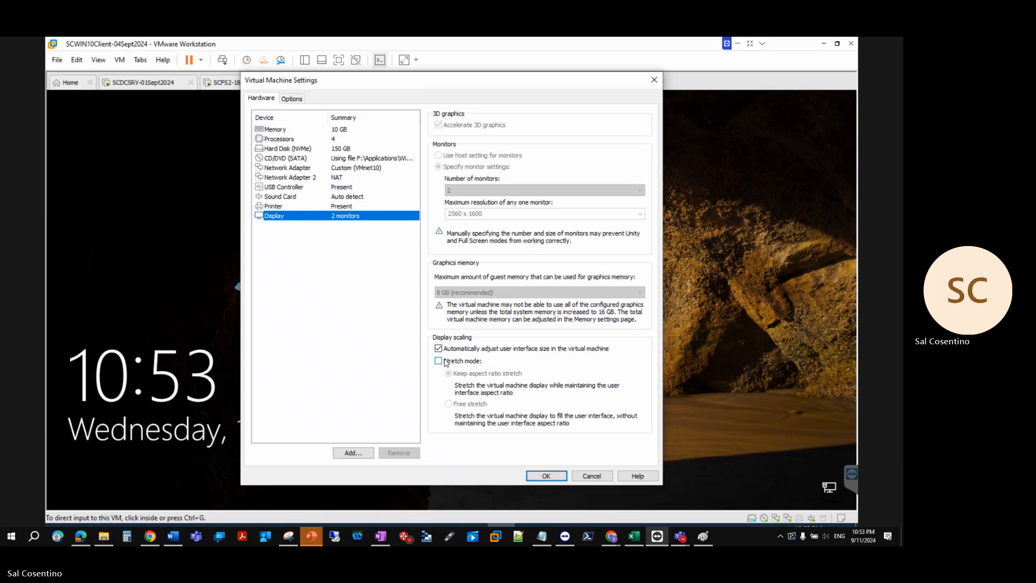
{"action": "left_click", "coordinate": [339, 207]}
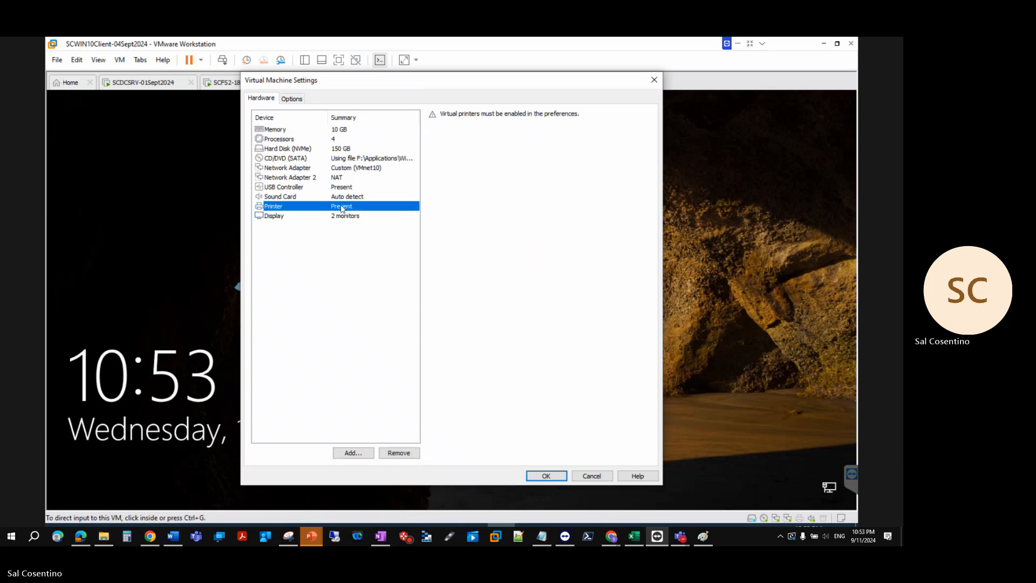
{"action": "left_click", "coordinate": [291, 100]}
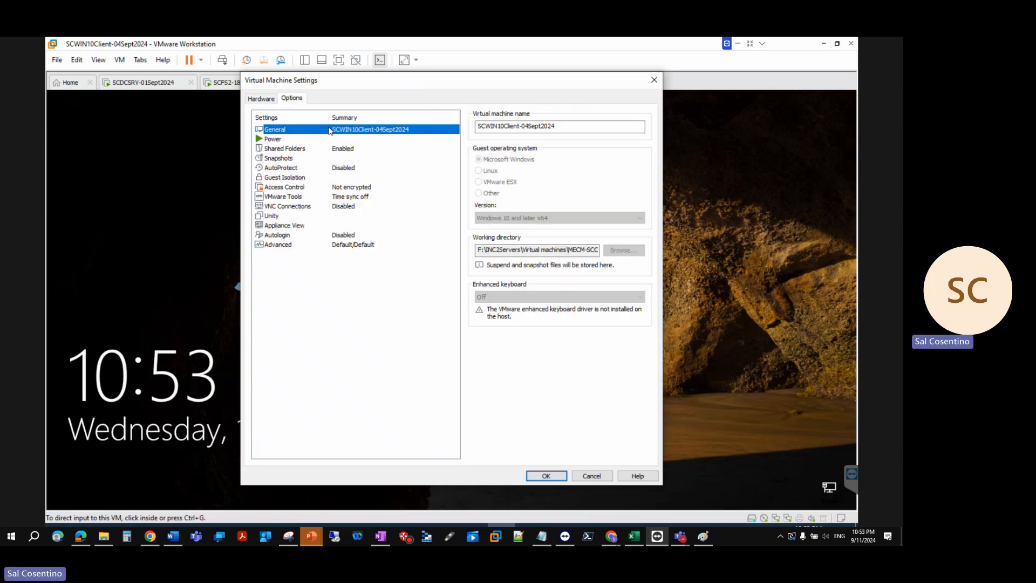
{"action": "left_click", "coordinate": [289, 249]}
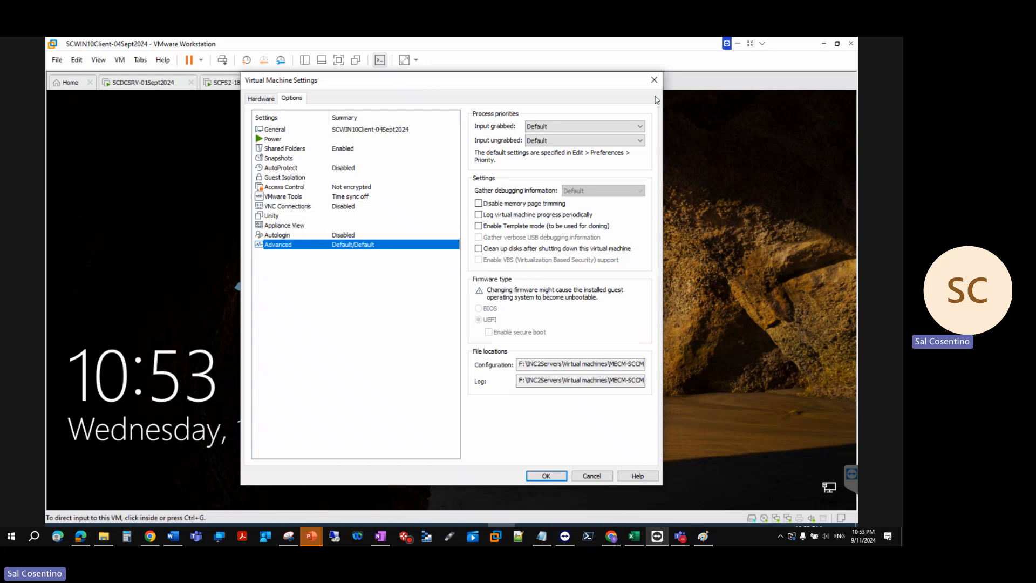
{"action": "left_click", "coordinate": [653, 80]}
Step: Turn on smart sizing for the scwin10client remote session on SCDCSRV-01Sept2024 and open Oracle VM VirtualBox with the session in full screen
{"action": "left_click", "coordinate": [151, 85]}
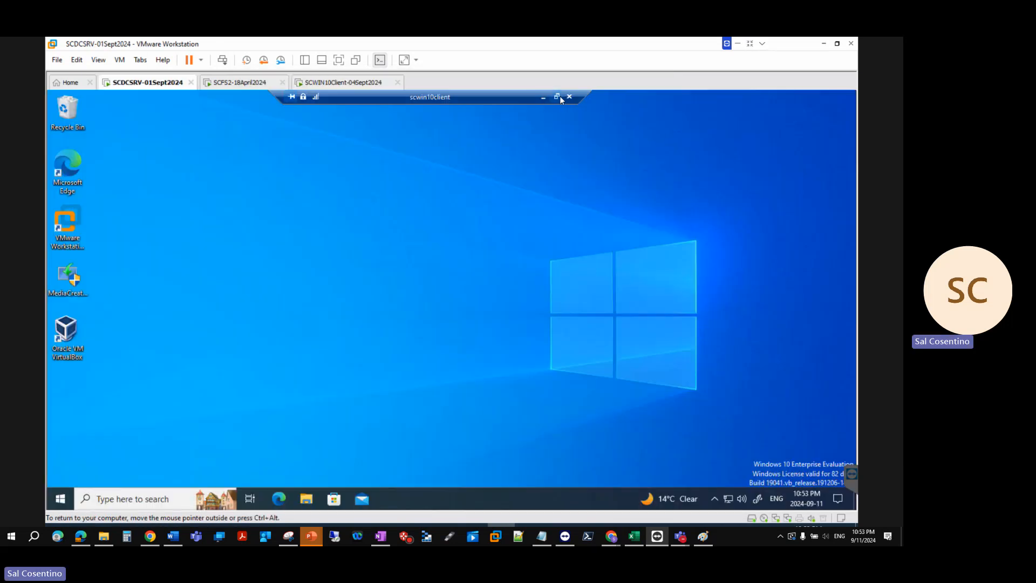
{"action": "left_click", "coordinate": [557, 97]}
{"action": "right_click", "coordinate": [468, 127]}
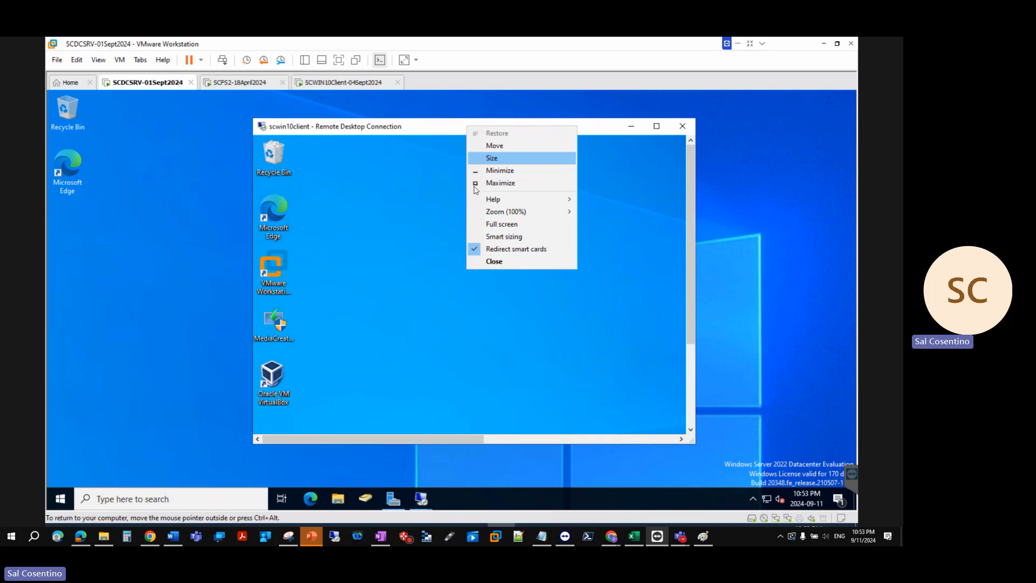
{"action": "left_click", "coordinate": [488, 236]}
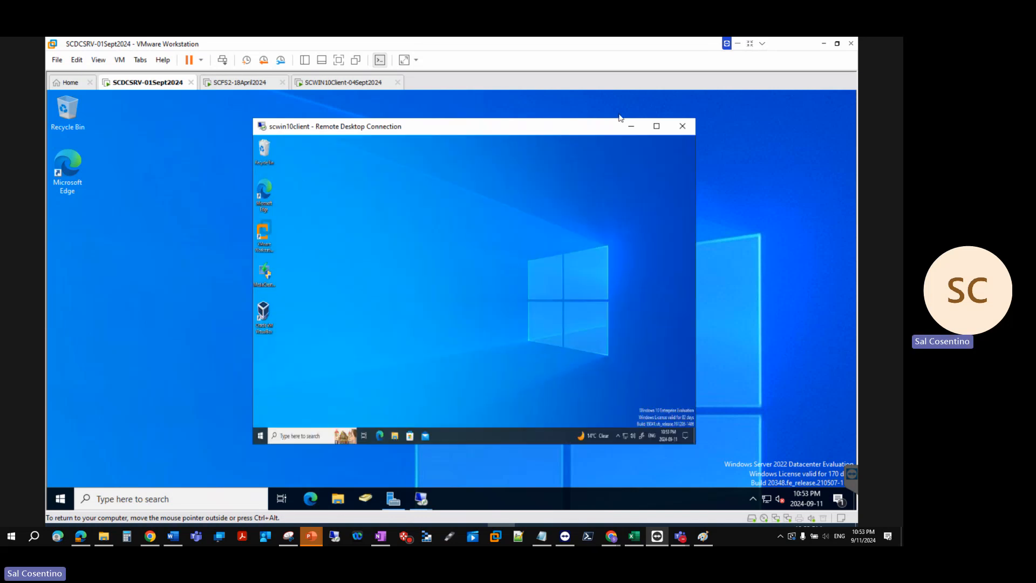
{"action": "left_click", "coordinate": [656, 126]}
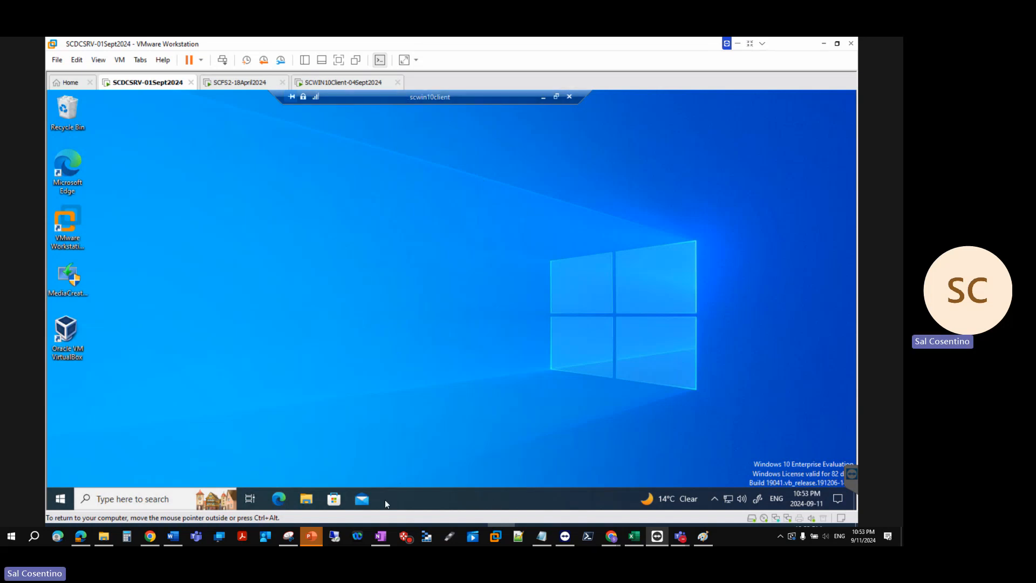
{"action": "left_click", "coordinate": [63, 328]}
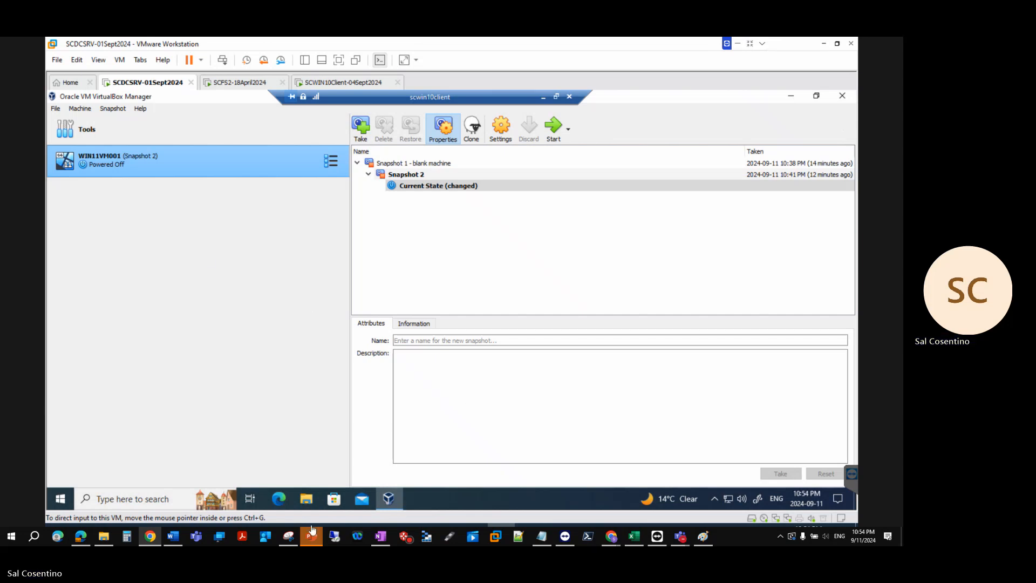
Step: Switch to PowerPoint and add the bullet "VirtualBOx Full Screen Shortkeys" at the end of the Part 3: Oracle VirtualBox Manager slide
{"action": "mouse_move", "coordinate": [310, 535]}
{"action": "left_click", "coordinate": [545, 499]}
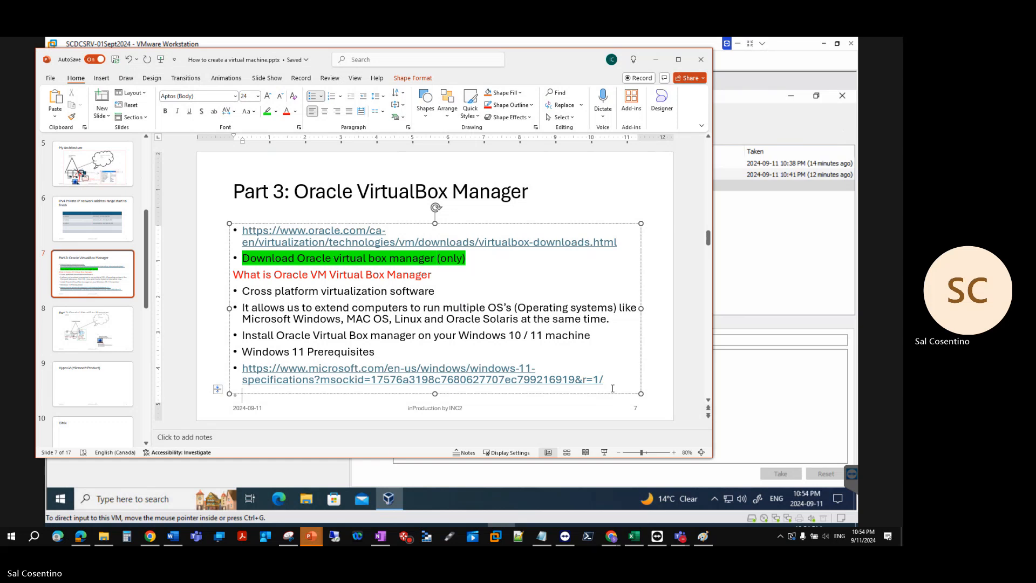
{"action": "type", "text": "Virtual"}
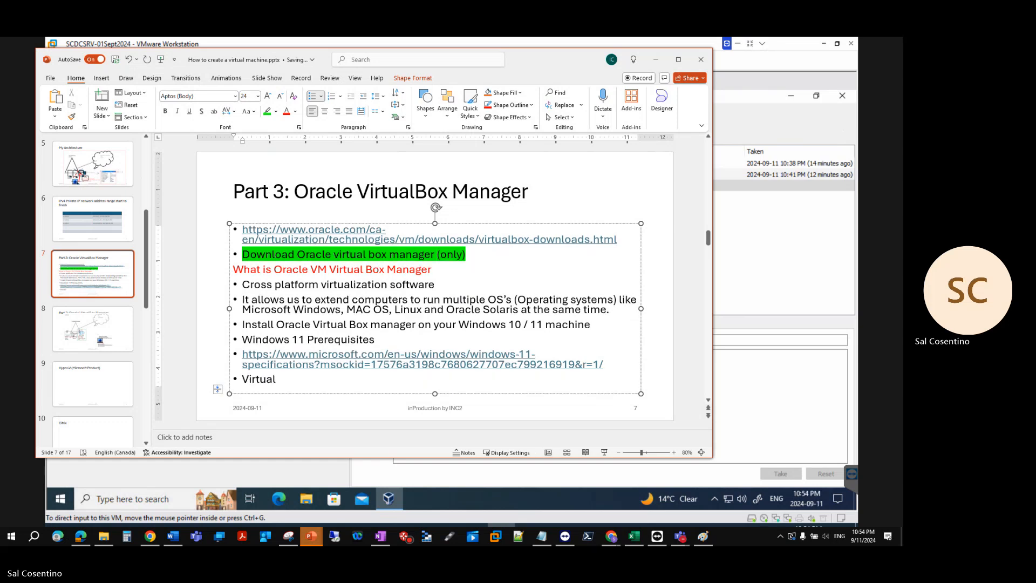
{"action": "type", "text": "BOx Full Screen"}
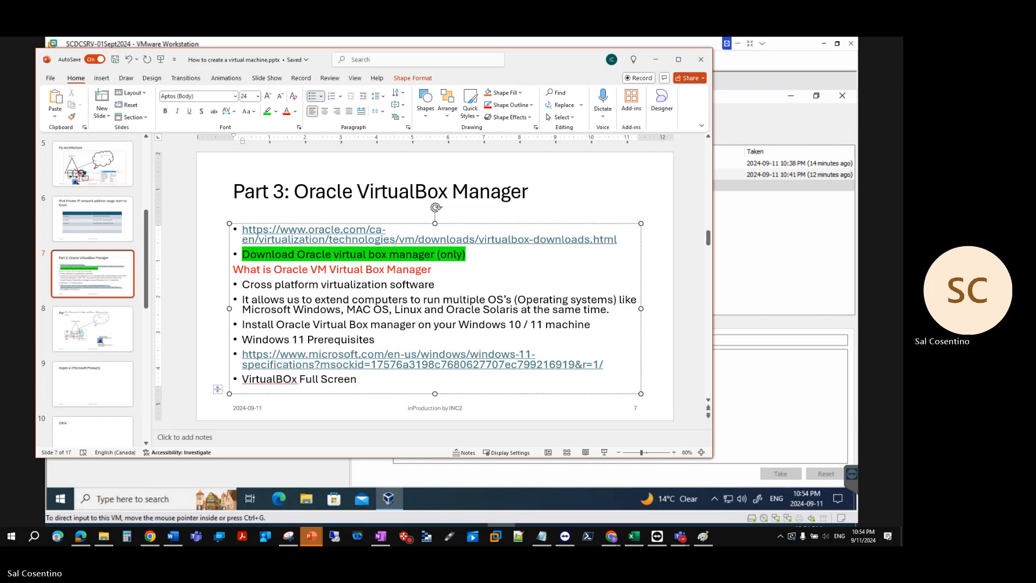
{"action": "type", "text": " Shortkeys"}
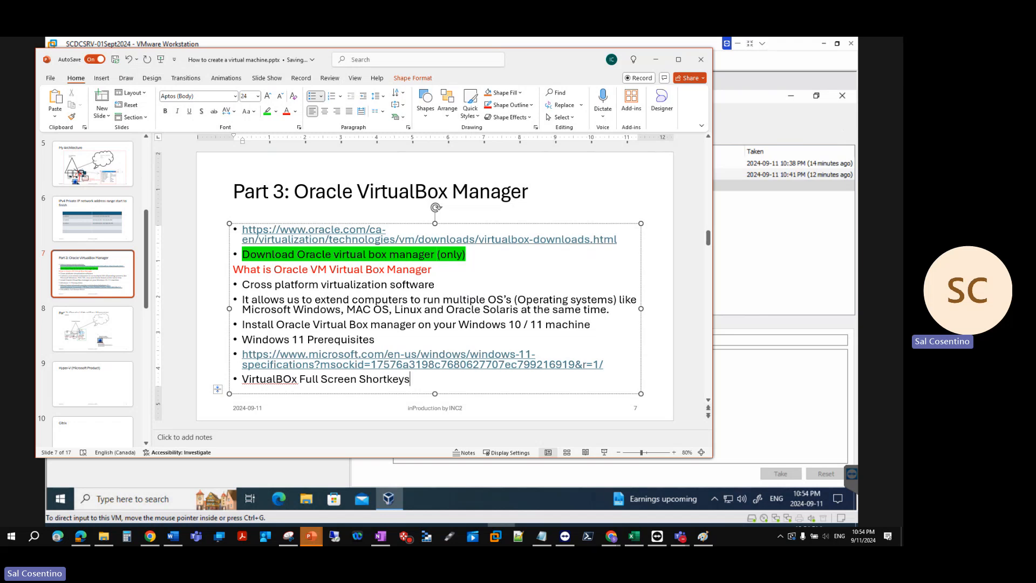
Step: Paste the three numbered Host Key and F full-screen instructions under the new bullet and delete the "May 8, 2021" line
{"action": "type", "text": "Locate the key displayed in the lower right corner of the VirtualBox window. ... Press the \"Host Key\" and \"F\" simultaneously to enter full-screen mode. ... Press the \"Host Key\" and \"F\" simultaneously again to exit full-screen mode. May 8, 2021"}
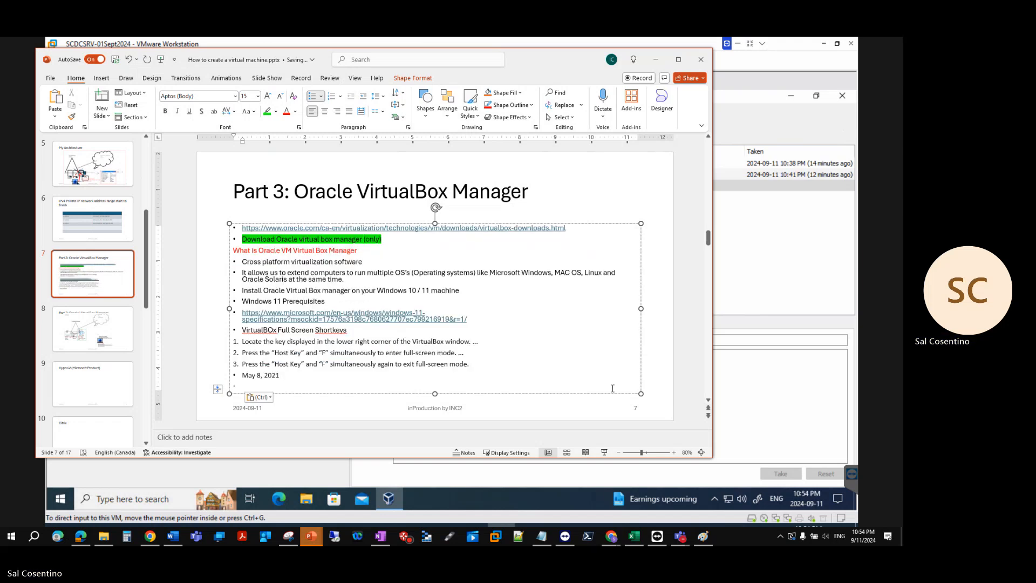
{"action": "left_click_drag", "start_coordinate": [311, 372], "coordinate": [234, 374]}
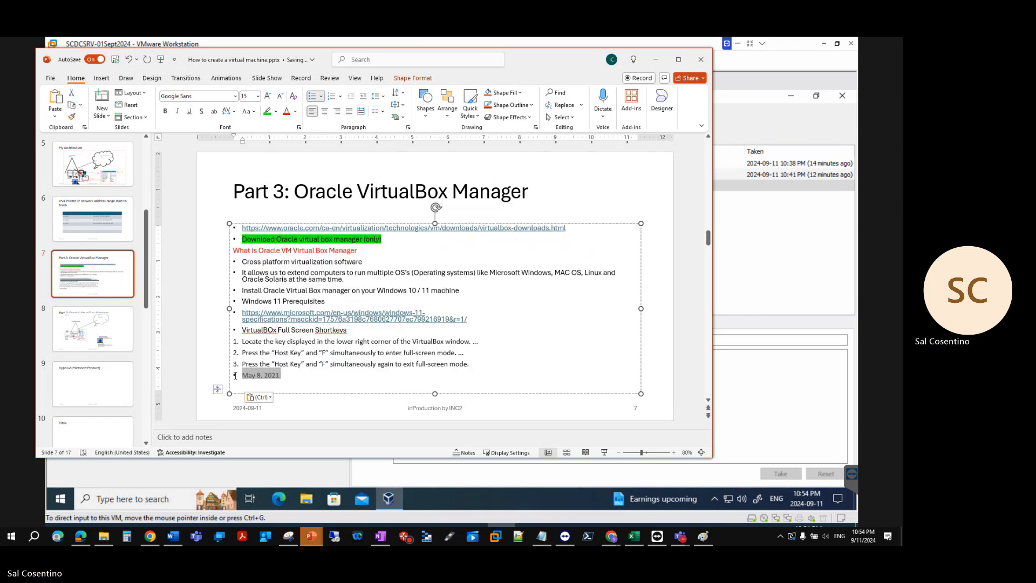
{"action": "key", "text": "BackSpace"}
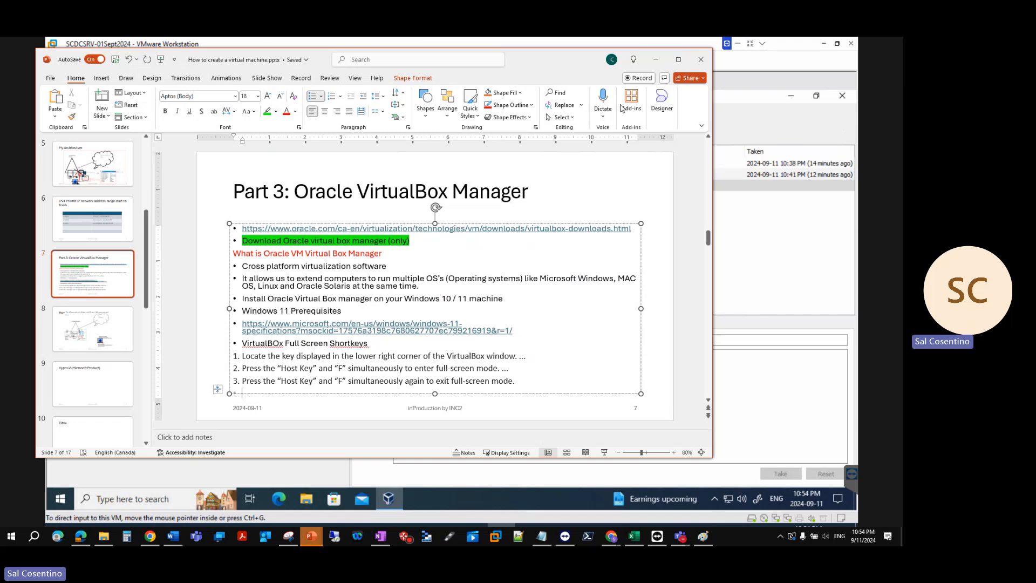
Step: Minimize PowerPoint, open the logs of WIN11VM001 in VirtualBox Manager and read the end of VBox.log
{"action": "left_click", "coordinate": [654, 60]}
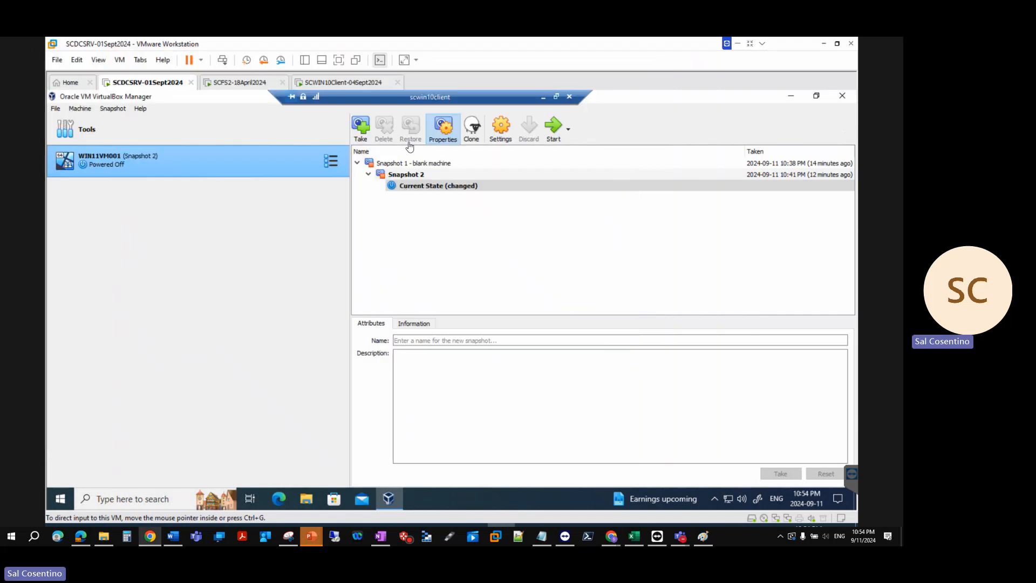
{"action": "left_click", "coordinate": [111, 108]}
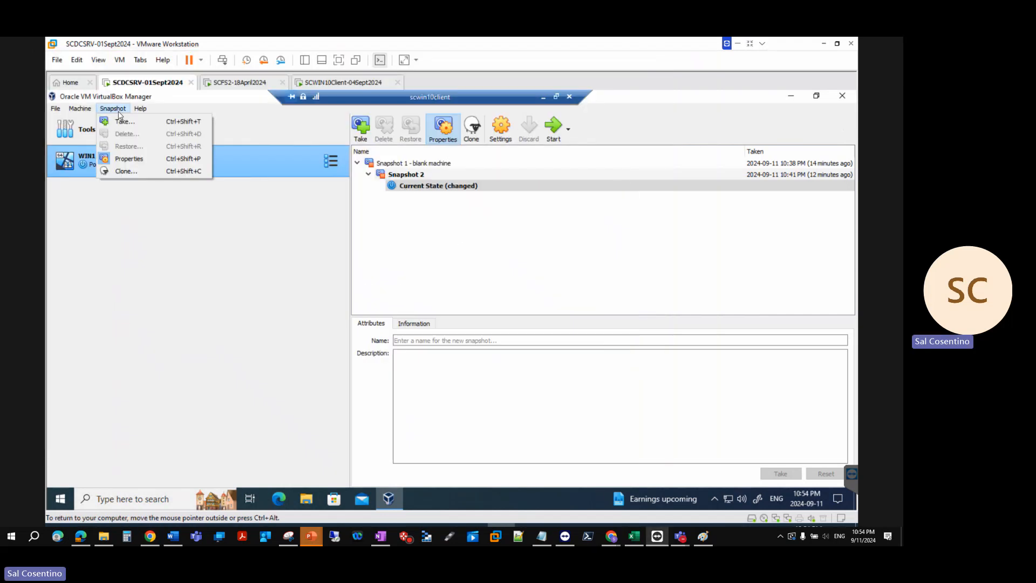
{"action": "mouse_move", "coordinate": [88, 113]}
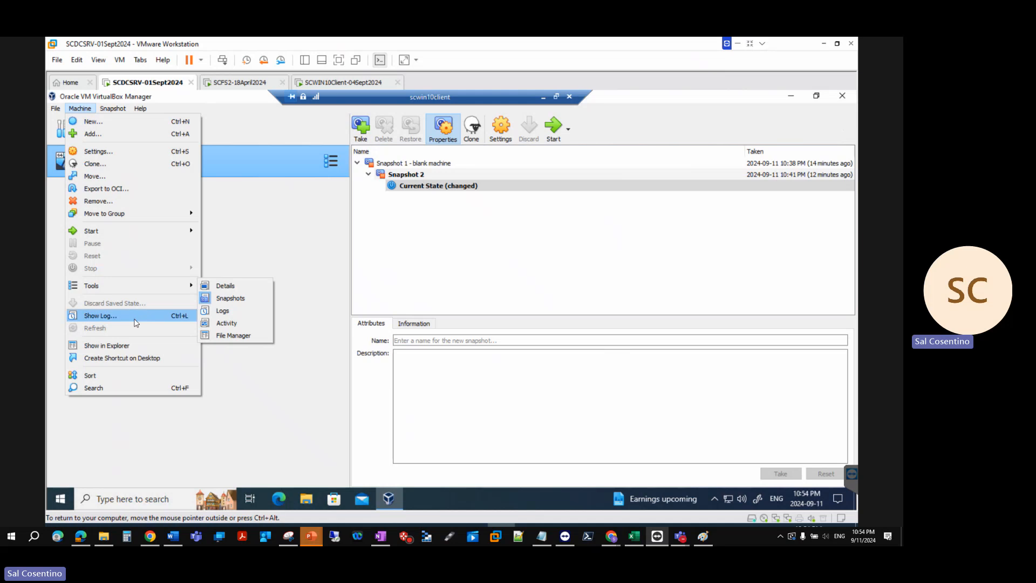
{"action": "left_click", "coordinate": [135, 322]}
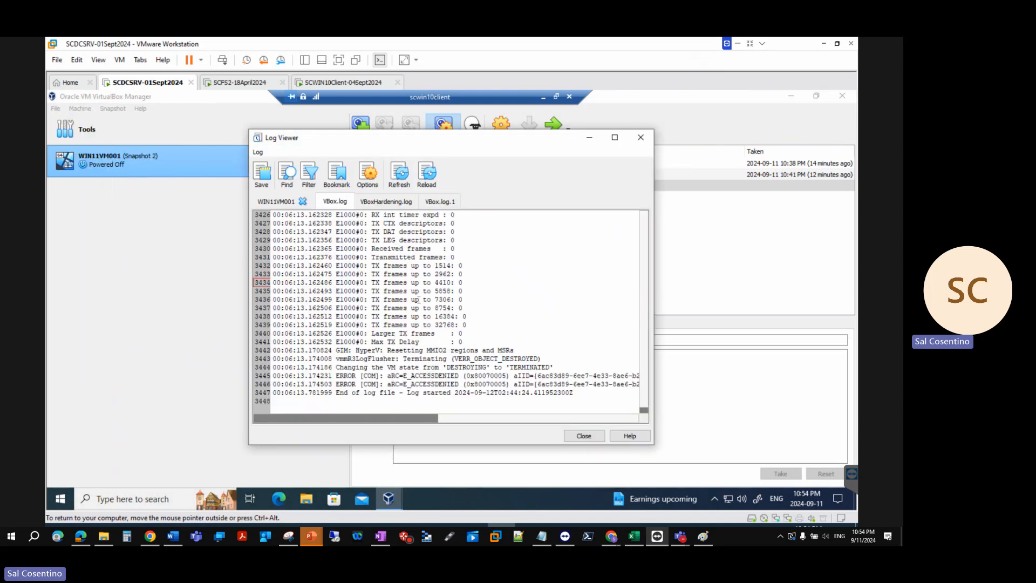
{"action": "scroll", "coordinate": [454, 328], "scroll_direction": "up", "scroll_amount": 4}
{"action": "scroll", "coordinate": [454, 328], "scroll_direction": "up", "scroll_amount": 19}
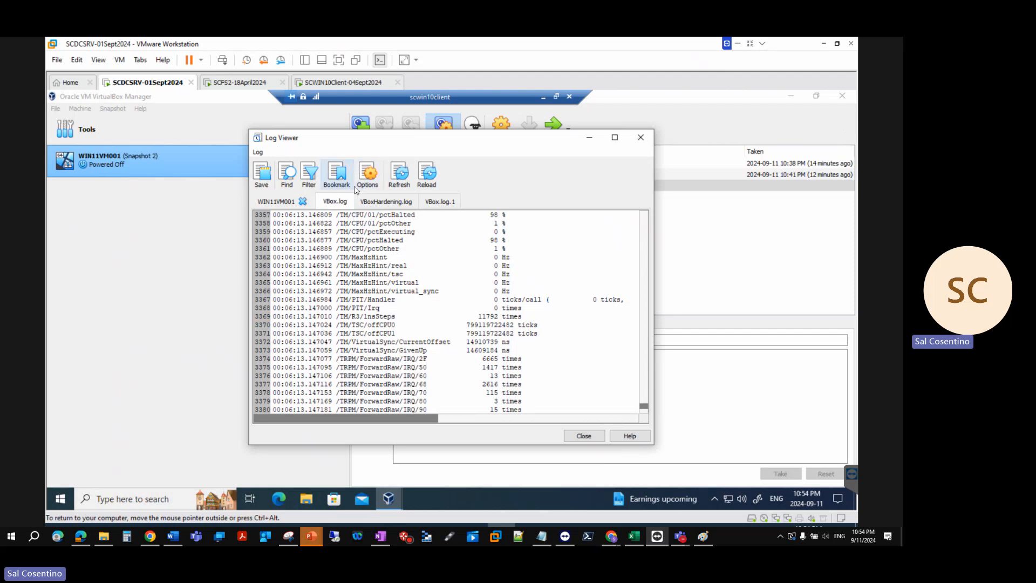
Step: Read through VBoxHardening.log, review the end of VBox.log again and close the Log Viewer
{"action": "left_click", "coordinate": [385, 203]}
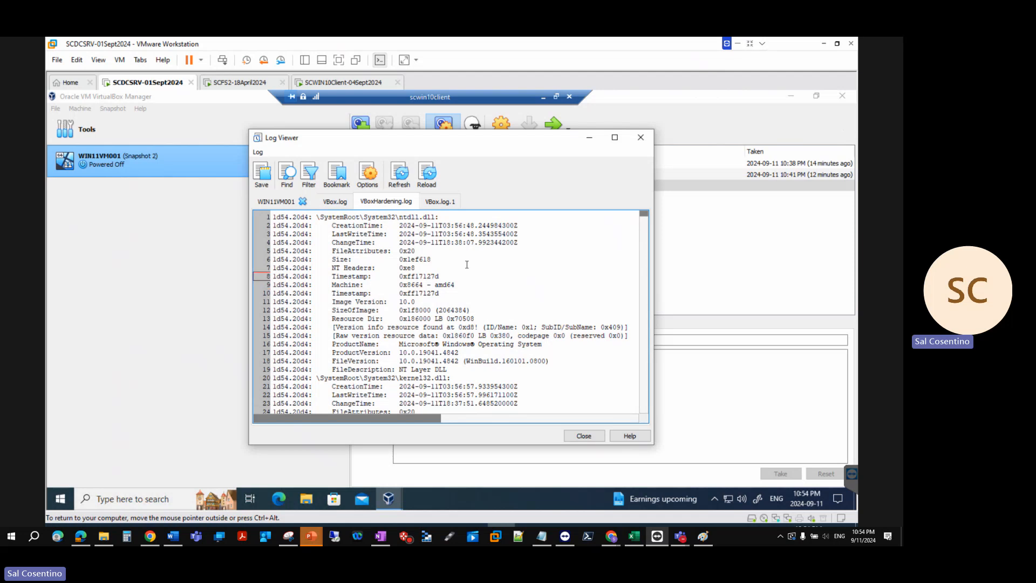
{"action": "scroll", "coordinate": [462, 284], "scroll_direction": "down", "scroll_amount": 9}
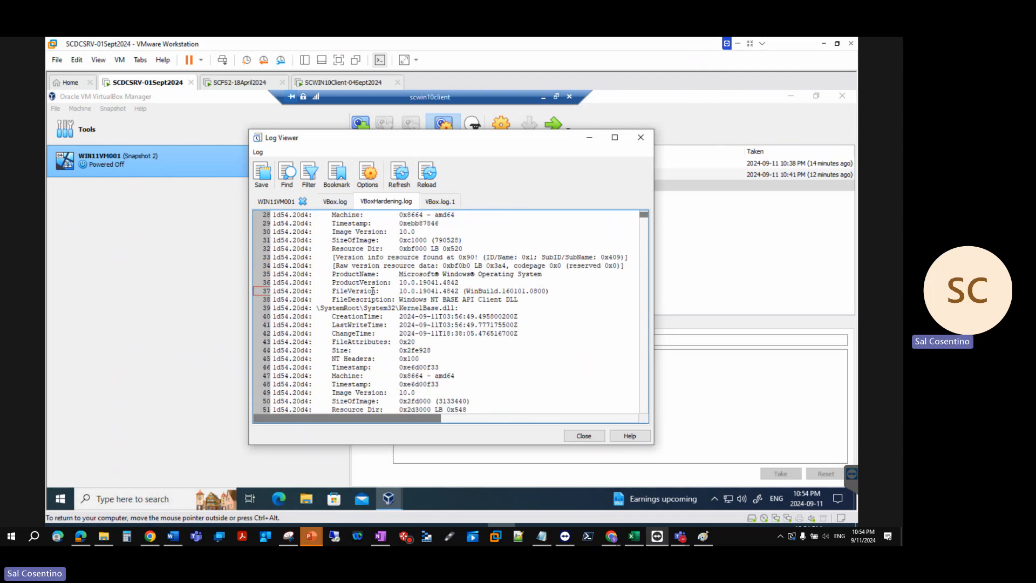
{"action": "scroll", "coordinate": [378, 290], "scroll_direction": "down", "scroll_amount": 7}
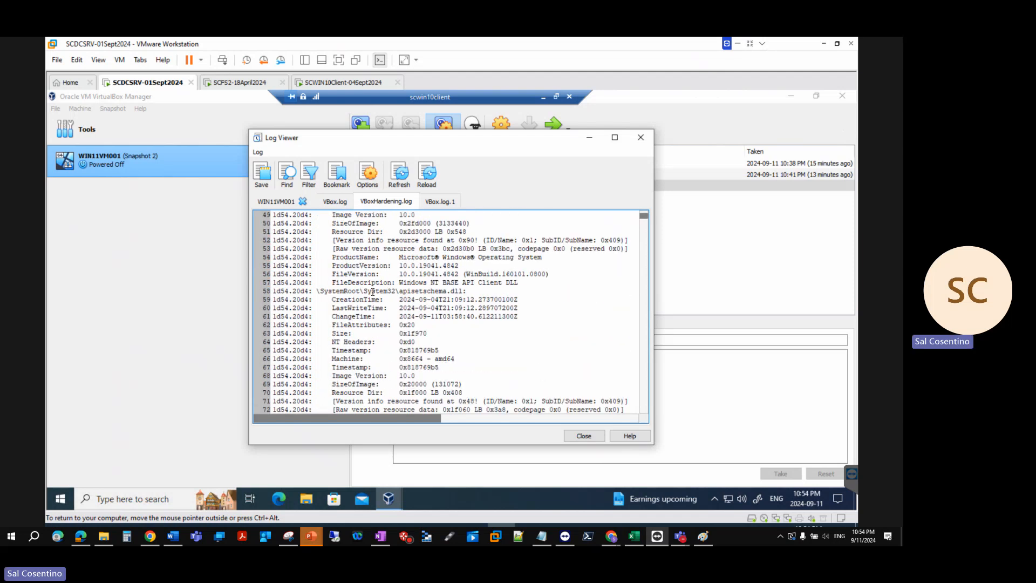
{"action": "scroll", "coordinate": [372, 292], "scroll_direction": "down", "scroll_amount": 9}
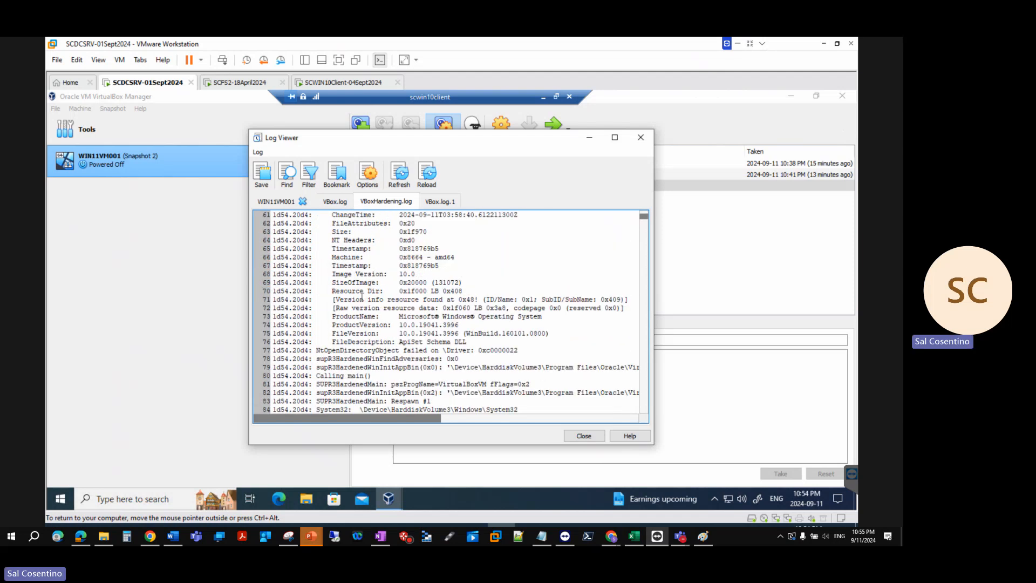
{"action": "left_click", "coordinate": [330, 206]}
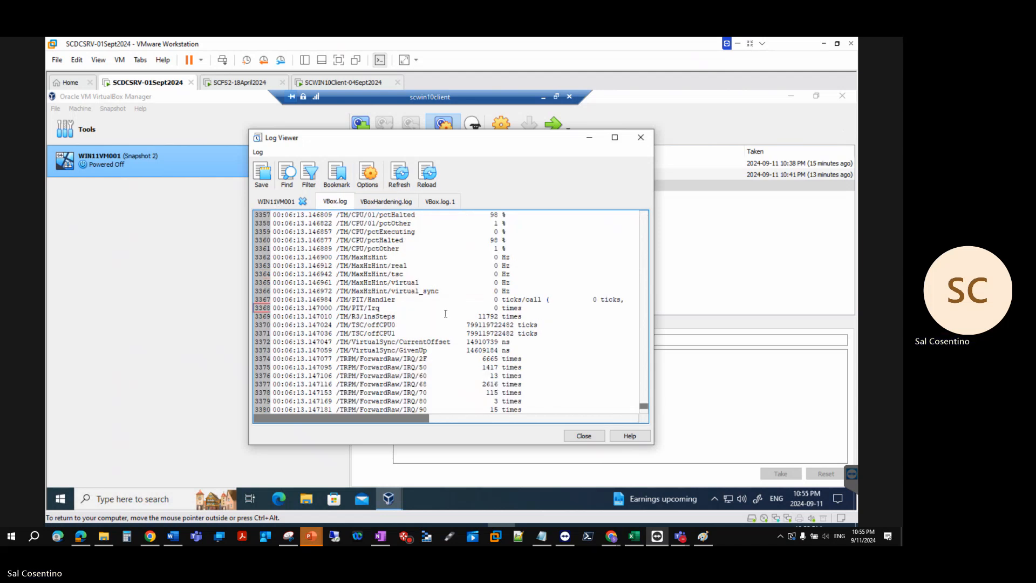
{"action": "scroll", "coordinate": [448, 297], "scroll_direction": "down", "scroll_amount": 10}
{"action": "scroll", "coordinate": [518, 352], "scroll_direction": "down", "scroll_amount": 6}
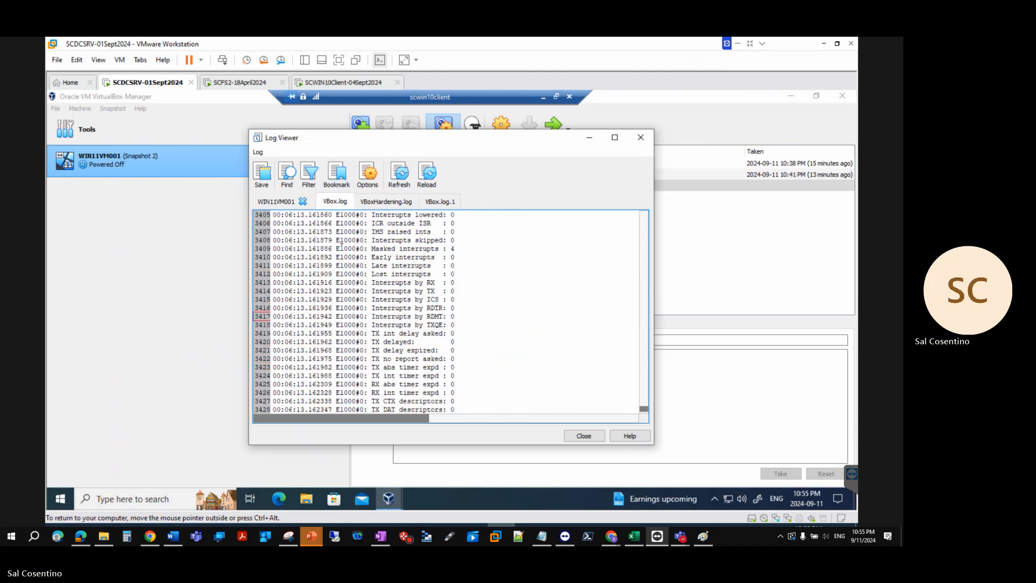
{"action": "left_click", "coordinate": [642, 139]}
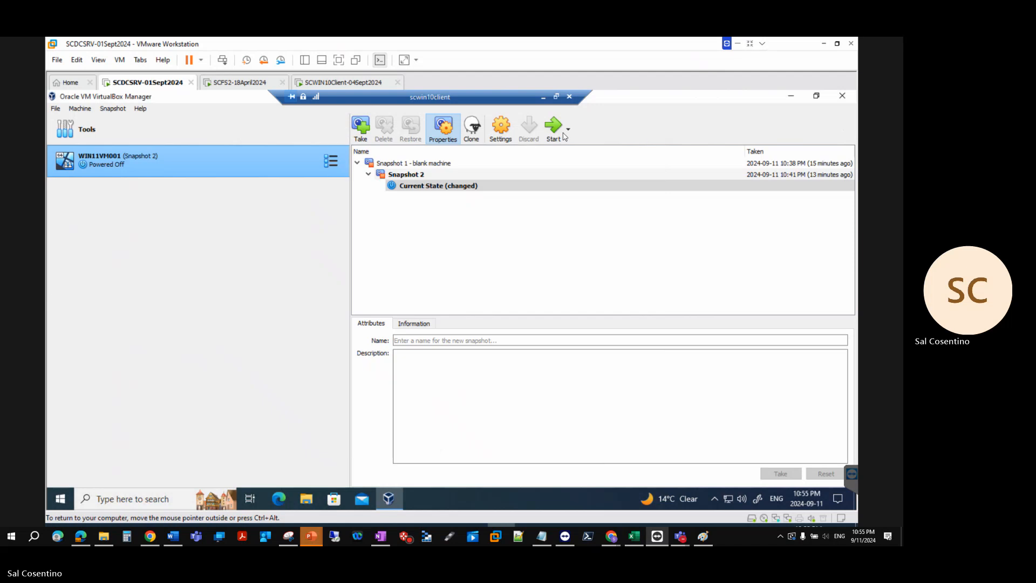
Step: Start WIN11VM001 in full-screen mode, dismissing the boot-failure dialog without mounting a DVD and cancelling the mouse capture
{"action": "left_click", "coordinate": [556, 130]}
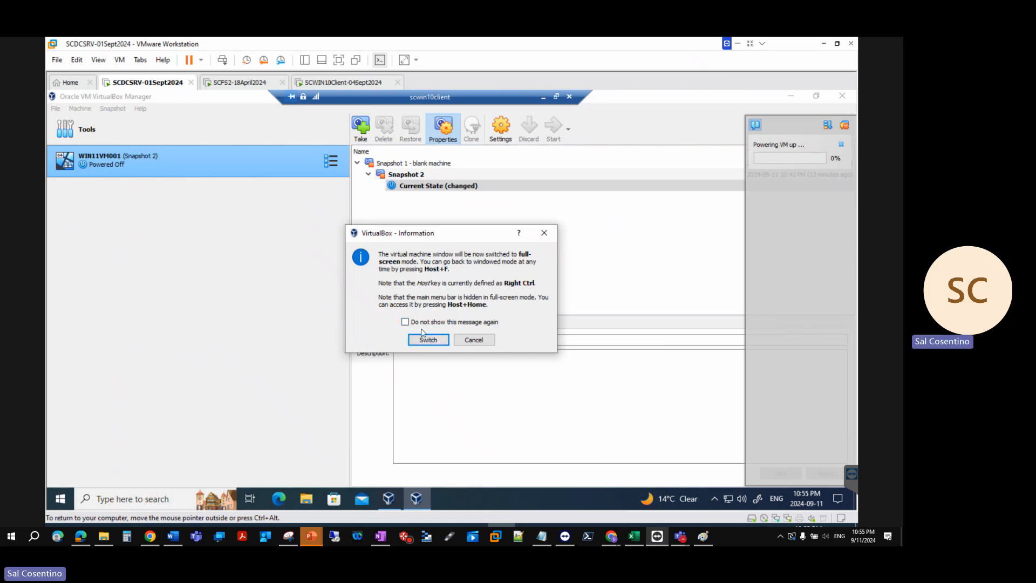
{"action": "left_click", "coordinate": [428, 339]}
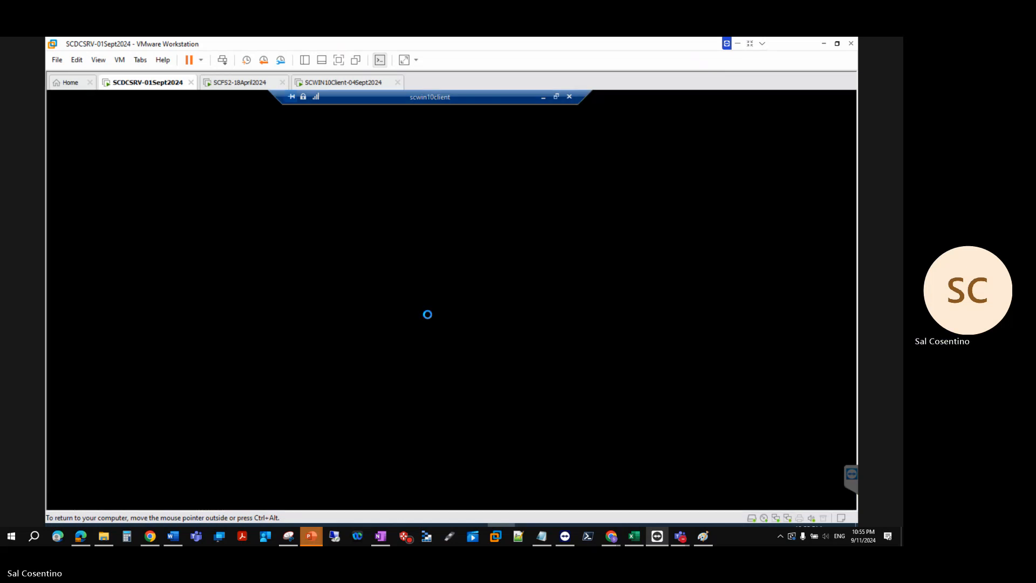
{"action": "left_click", "coordinate": [435, 275]}
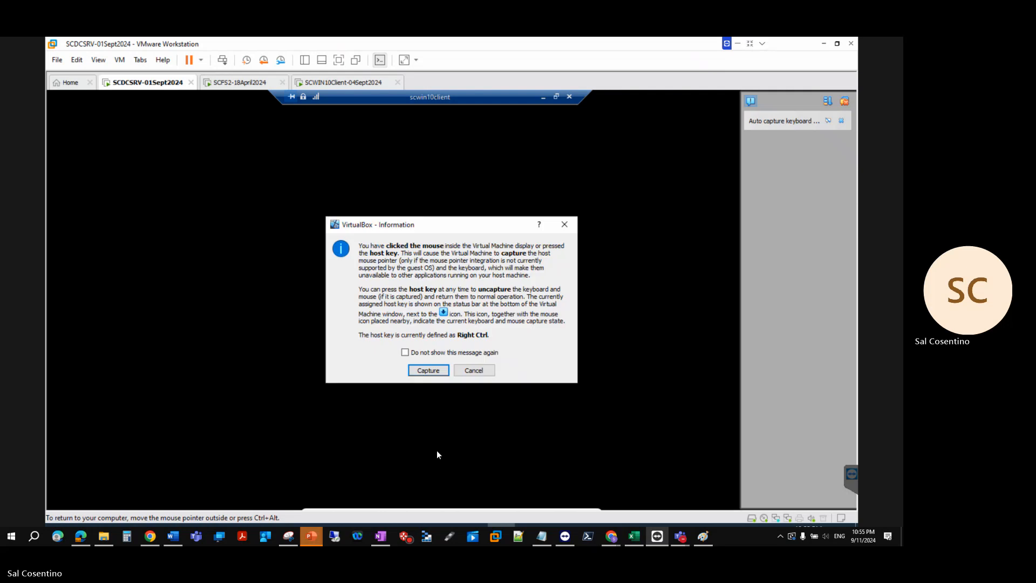
{"action": "left_click", "coordinate": [428, 370]}
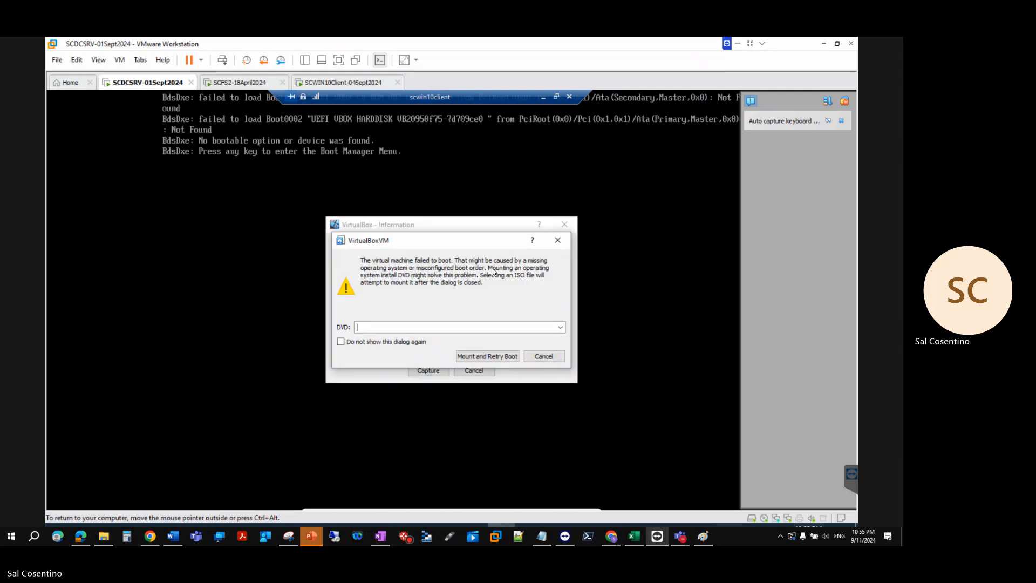
{"action": "left_click", "coordinate": [557, 239]}
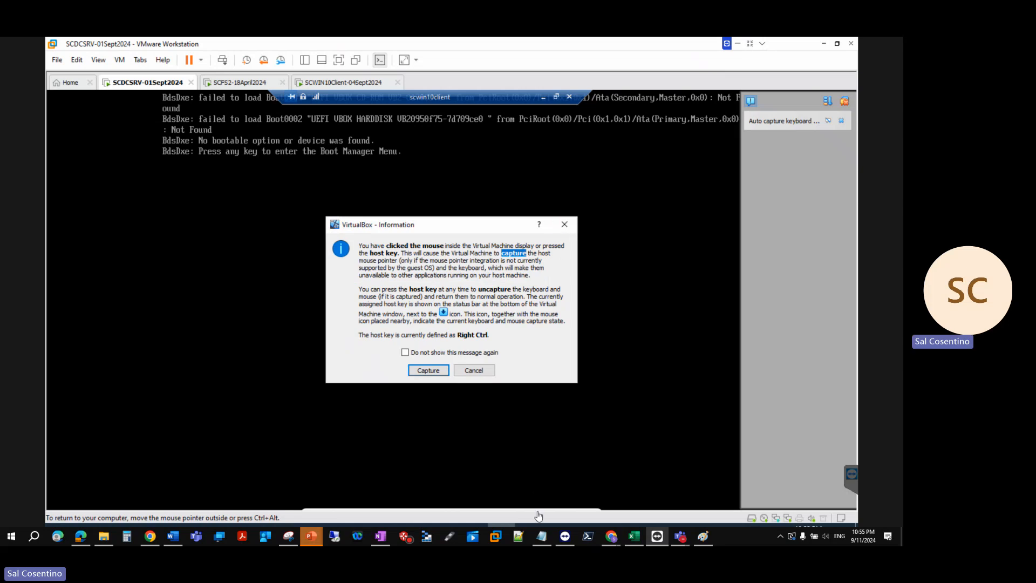
{"action": "left_click", "coordinate": [474, 372]}
Step: Take WIN11VM001 out of full-screen mode and maximize its window within the scwin10client session
{"action": "mouse_move", "coordinate": [487, 513]}
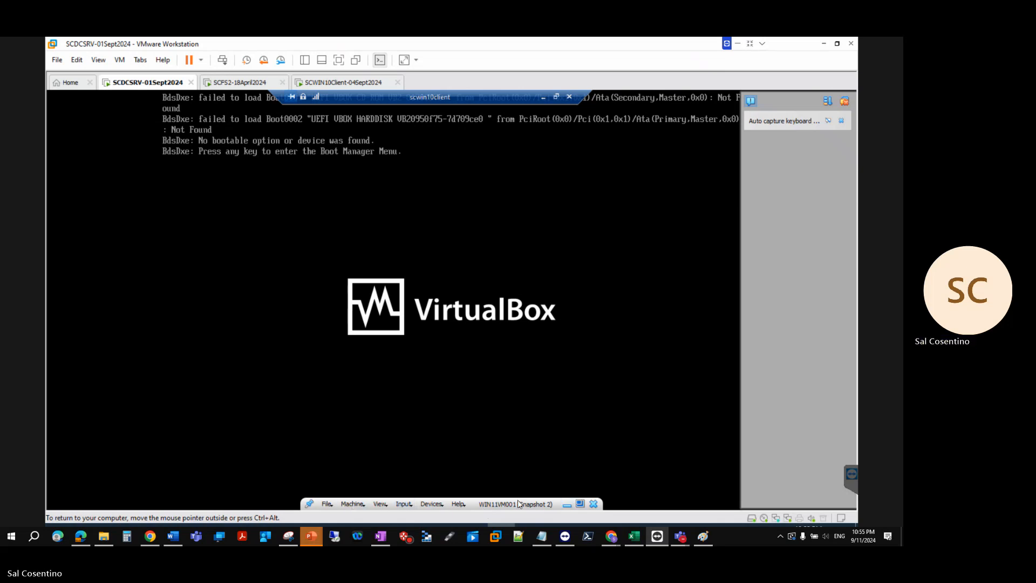
{"action": "left_click", "coordinate": [579, 504]}
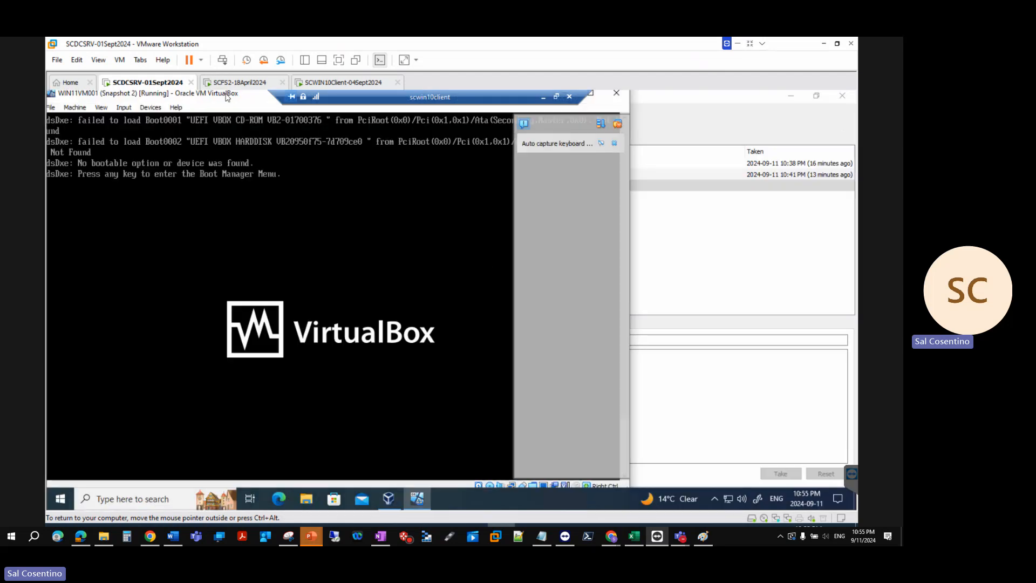
{"action": "left_click_drag", "start_coordinate": [226, 93], "coordinate": [361, 90]}
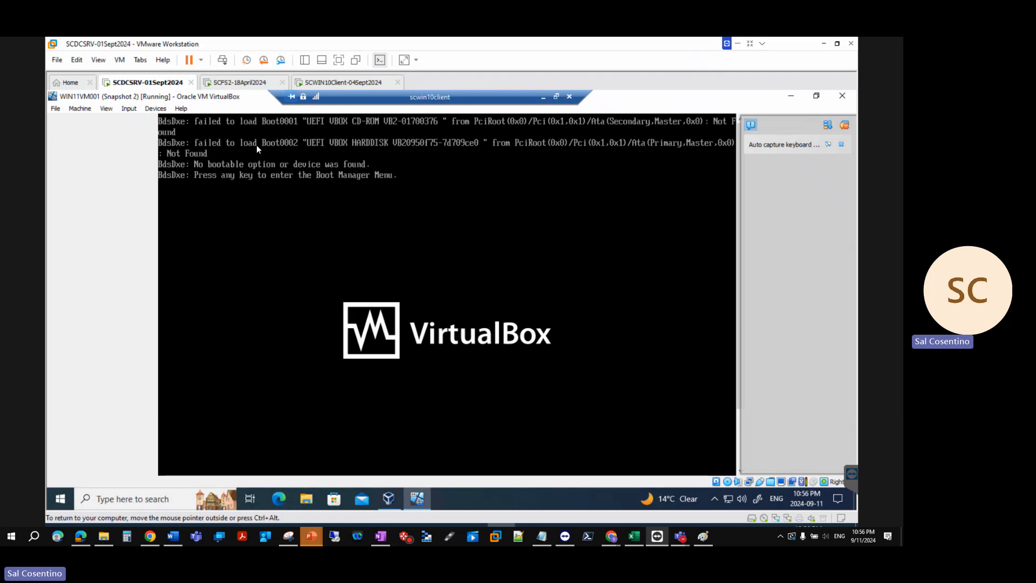
Step: Examine the Storage, Display, System and General settings of the running WIN11VM001 and close them without changes
{"action": "left_click", "coordinate": [80, 108]}
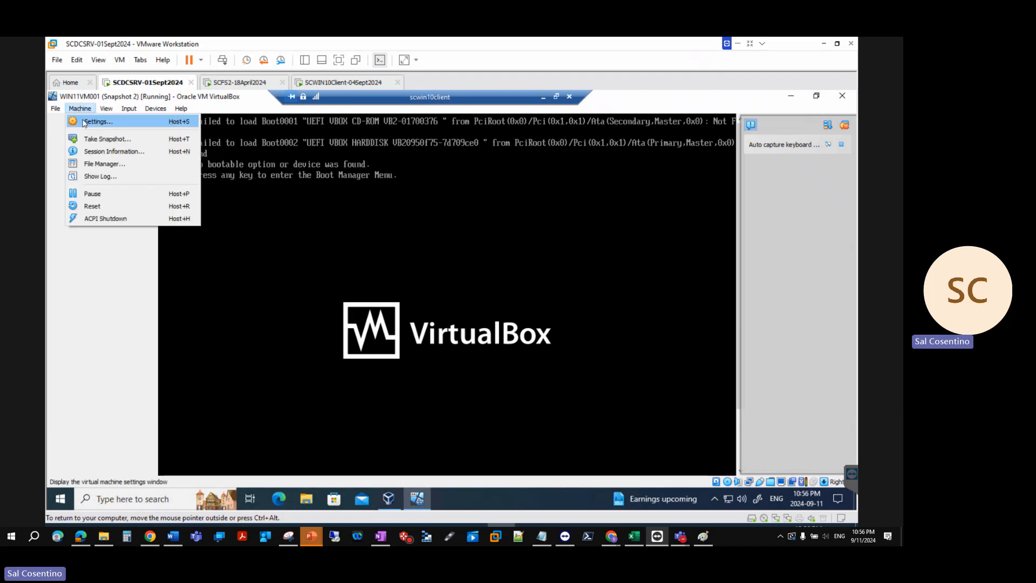
{"action": "left_click", "coordinate": [84, 122]}
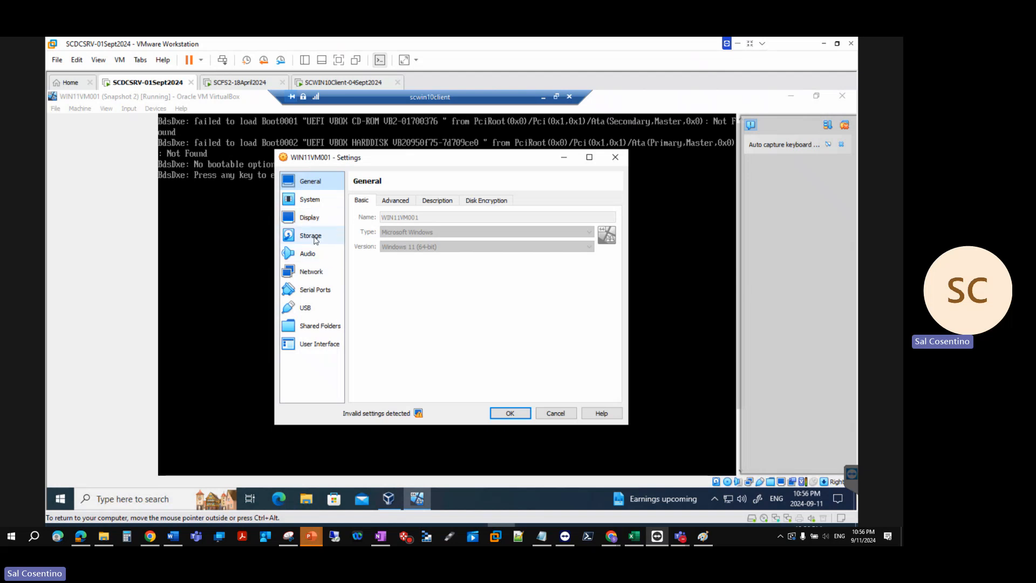
{"action": "left_click", "coordinate": [316, 240]}
{"action": "left_click", "coordinate": [319, 218]}
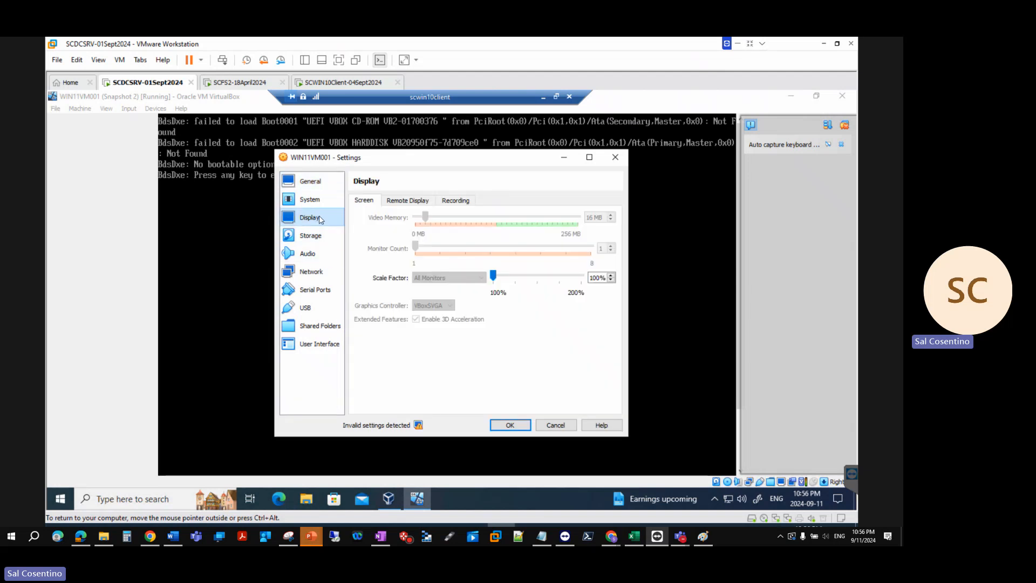
{"action": "left_click", "coordinate": [315, 200]}
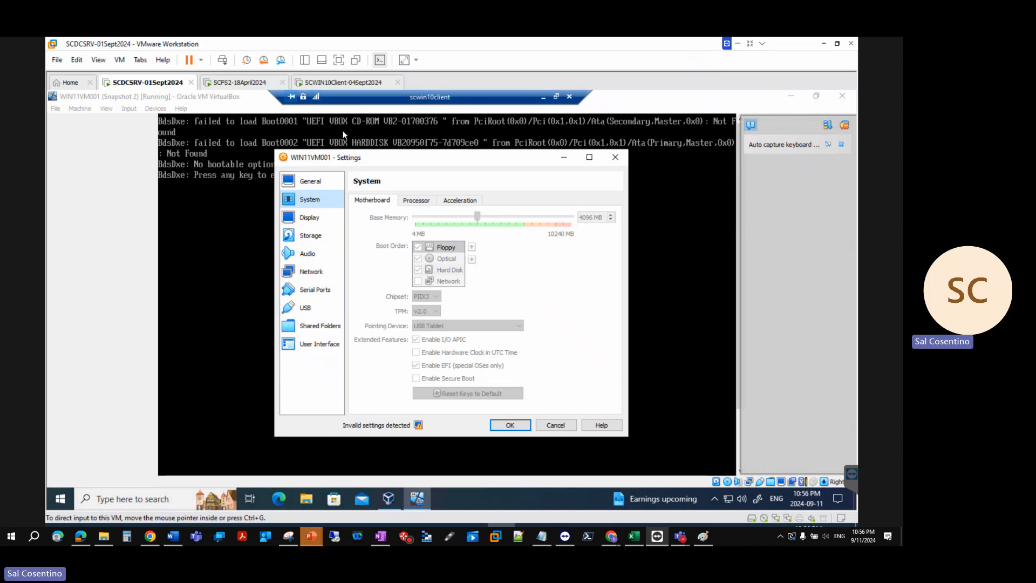
{"action": "left_click", "coordinate": [615, 157]}
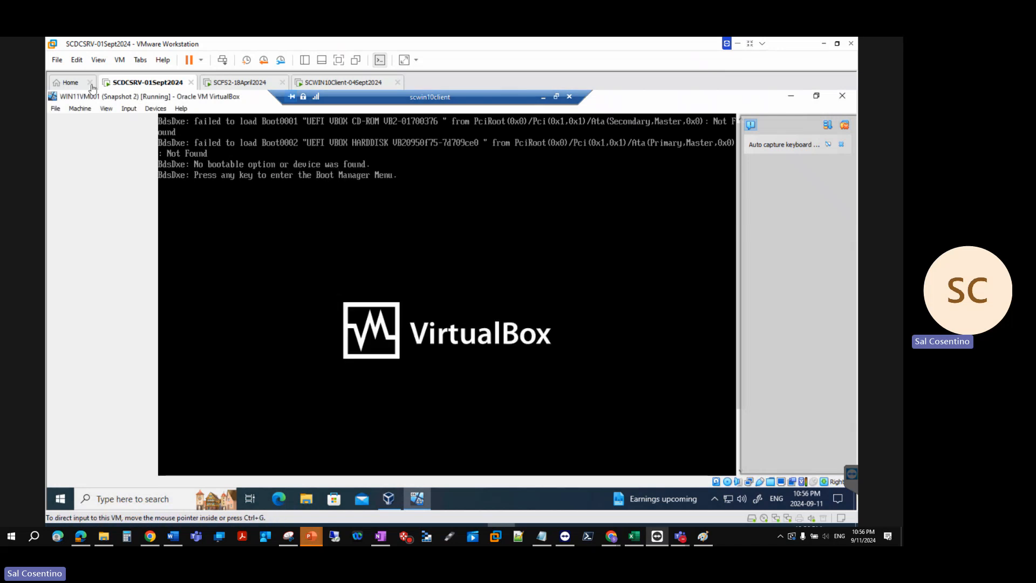
{"action": "left_click", "coordinate": [55, 108]}
{"action": "mouse_move", "coordinate": [77, 111]}
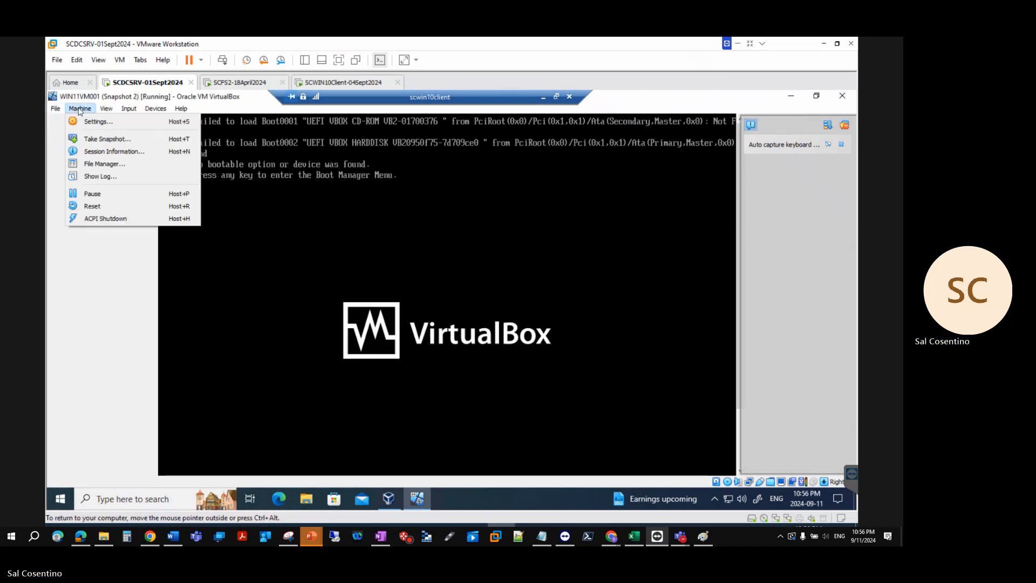
{"action": "left_click", "coordinate": [90, 126]}
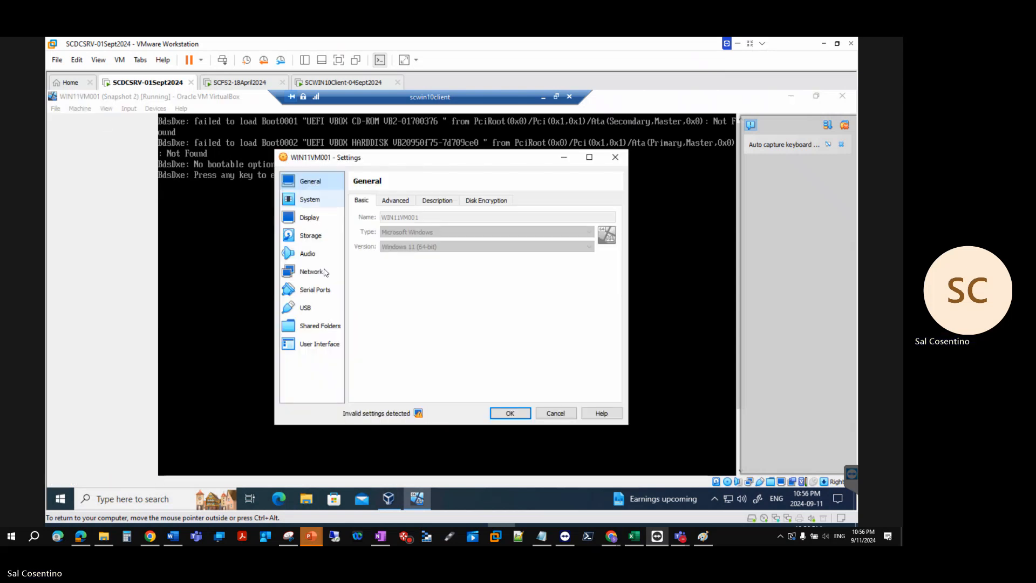
{"action": "left_click", "coordinate": [555, 414]}
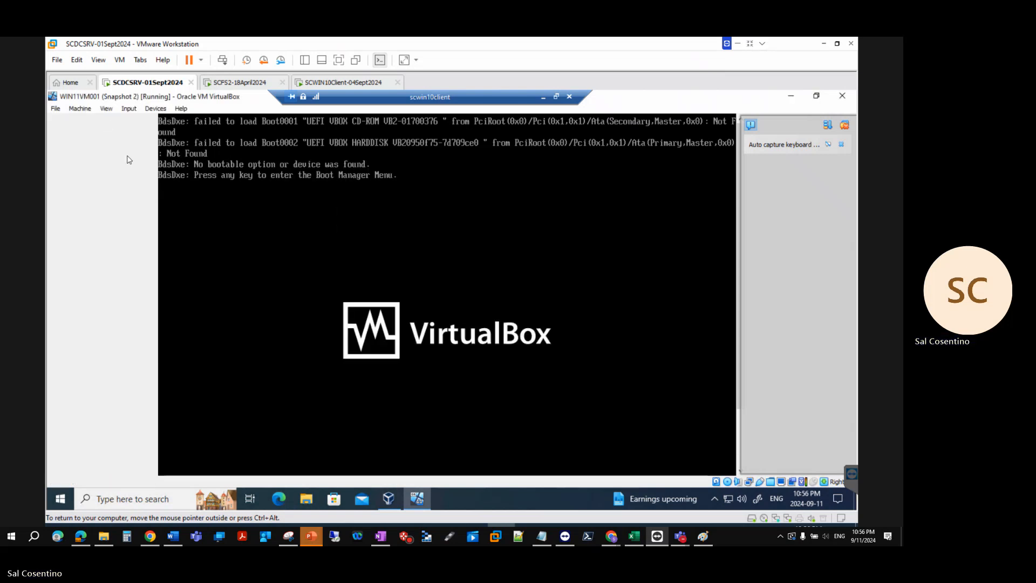
Step: Send an ACPI Shutdown to WIN11VM001 and clear the keyboard-capture notification from its window
{"action": "left_click", "coordinate": [55, 108]}
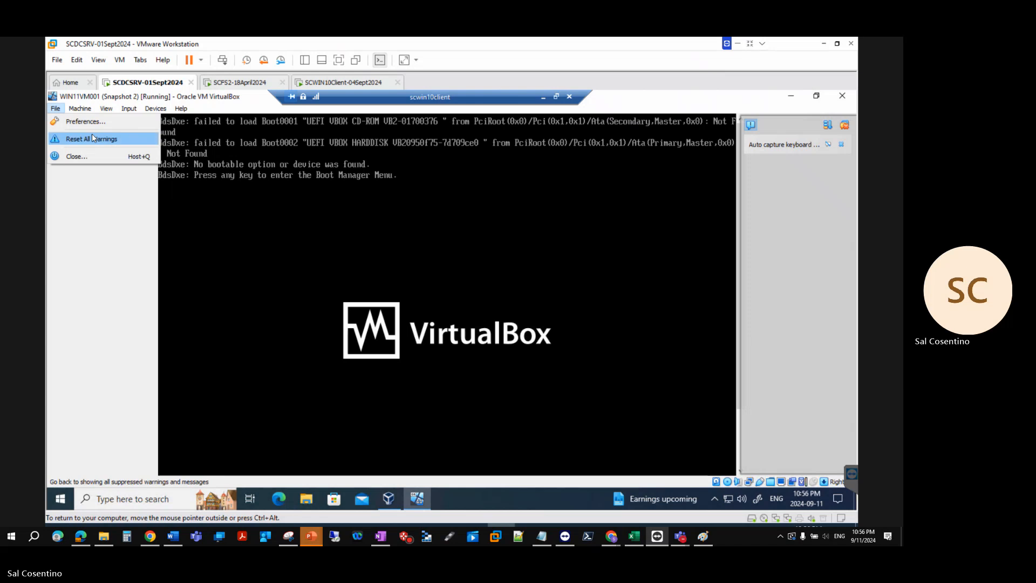
{"action": "mouse_move", "coordinate": [81, 108]}
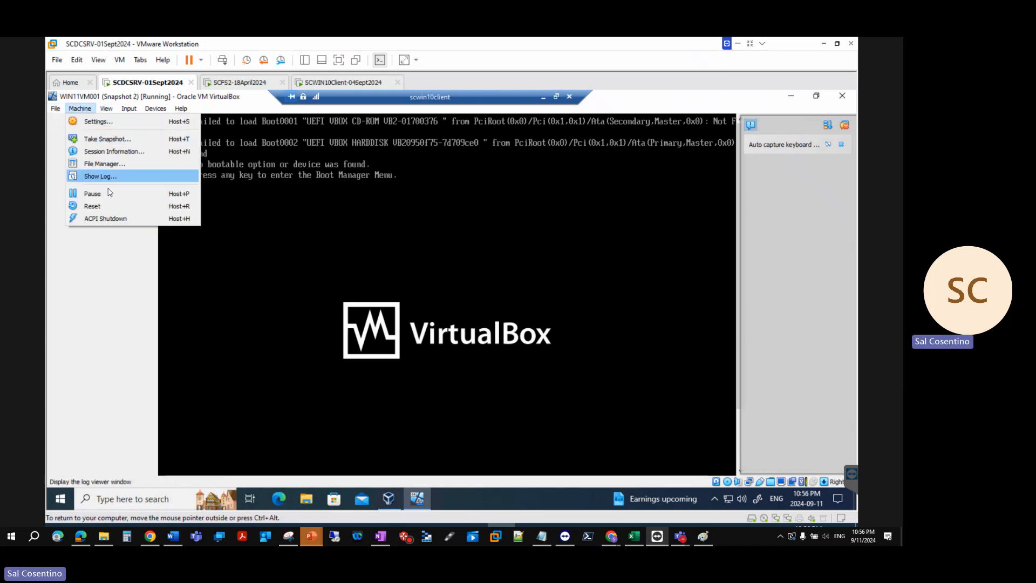
{"action": "left_click", "coordinate": [112, 223]}
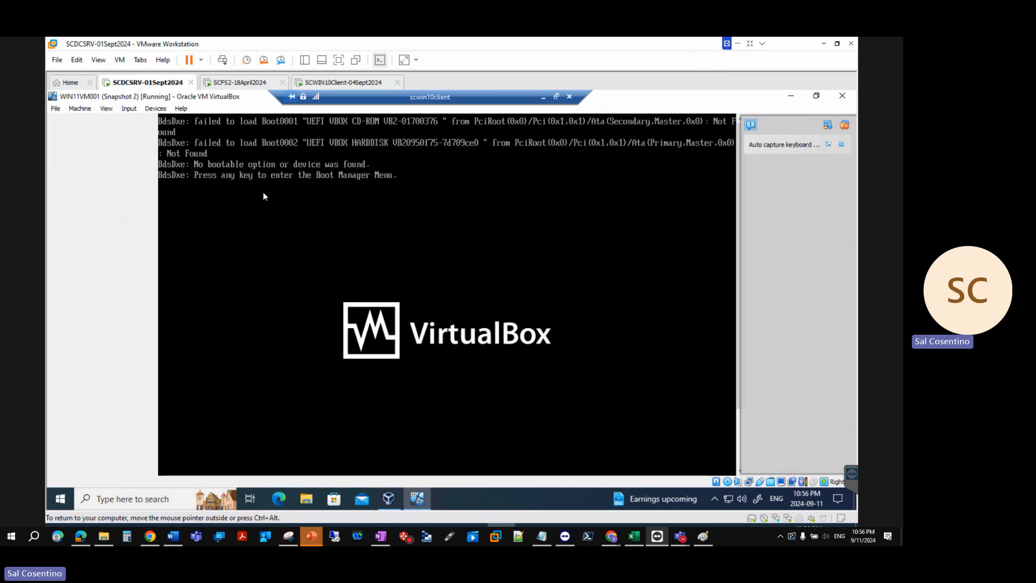
{"action": "left_click", "coordinate": [105, 109]}
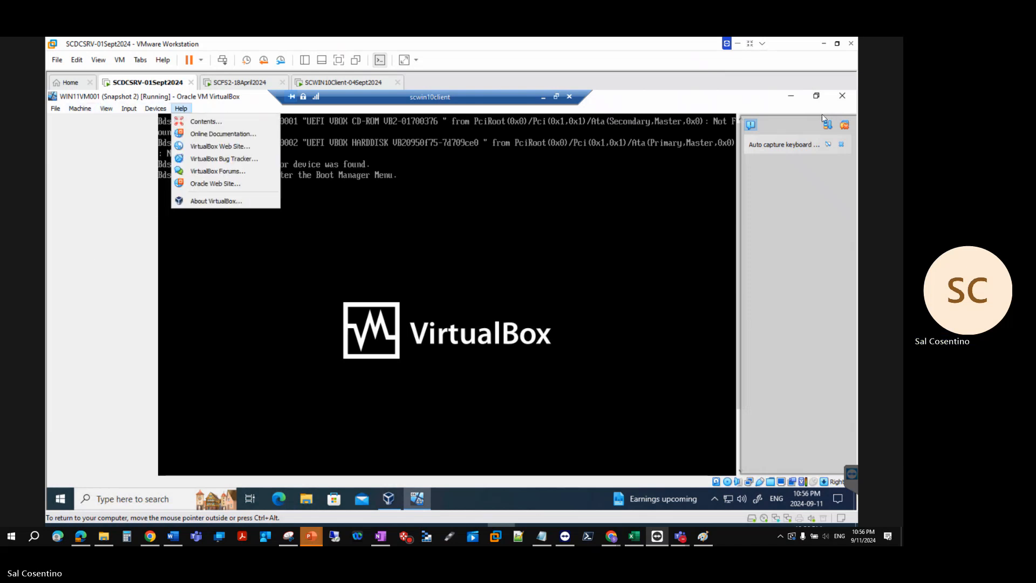
{"action": "left_click", "coordinate": [846, 126]}
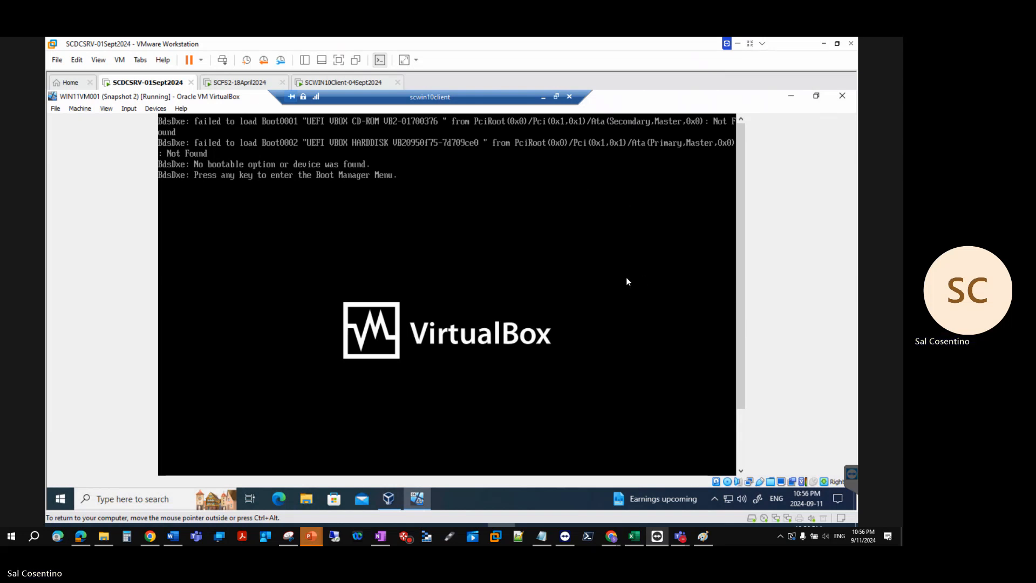
Step: Close the WIN11VM001 window by powering off the machine, without restoring Snapshot 2
{"action": "left_click", "coordinate": [55, 108]}
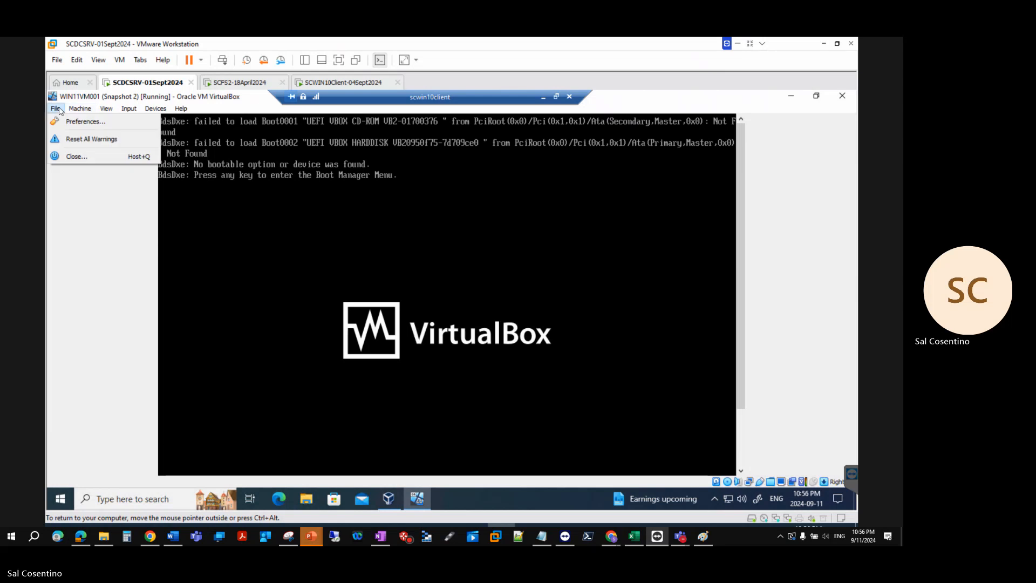
{"action": "left_click", "coordinate": [88, 151]}
{"action": "left_click", "coordinate": [56, 109]}
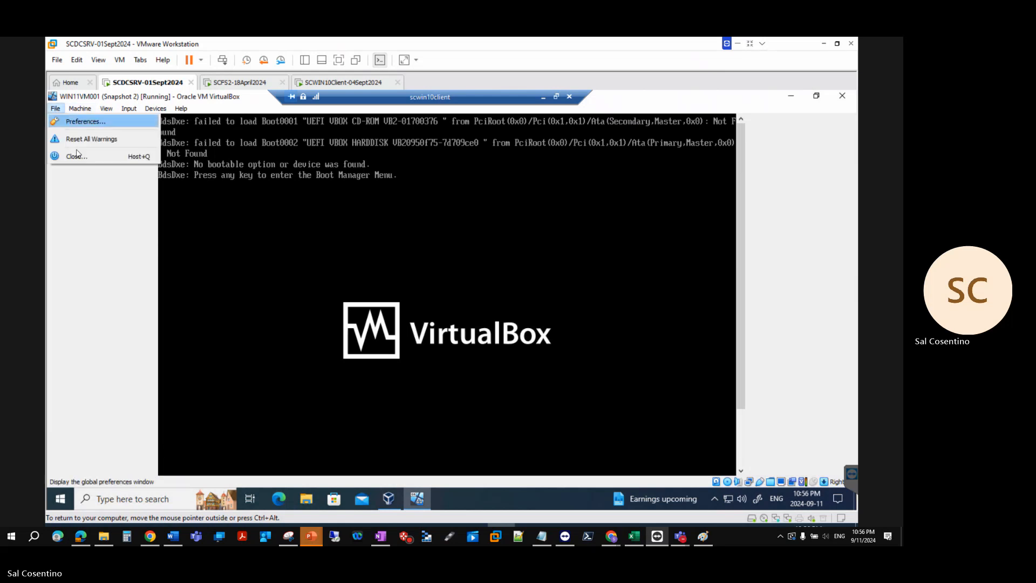
{"action": "left_click", "coordinate": [80, 158]}
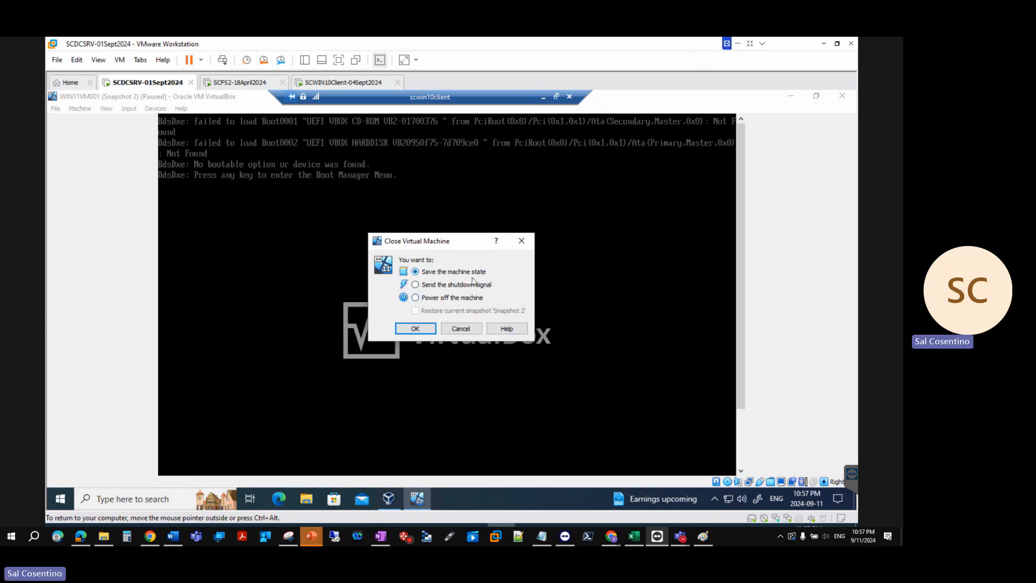
{"action": "left_click", "coordinate": [416, 298]}
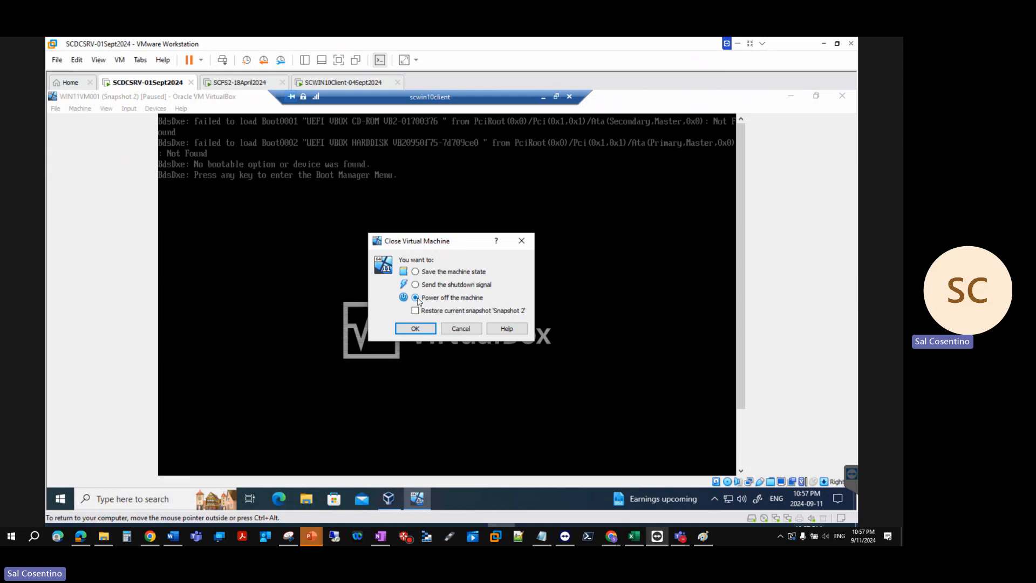
{"action": "left_click", "coordinate": [415, 329]}
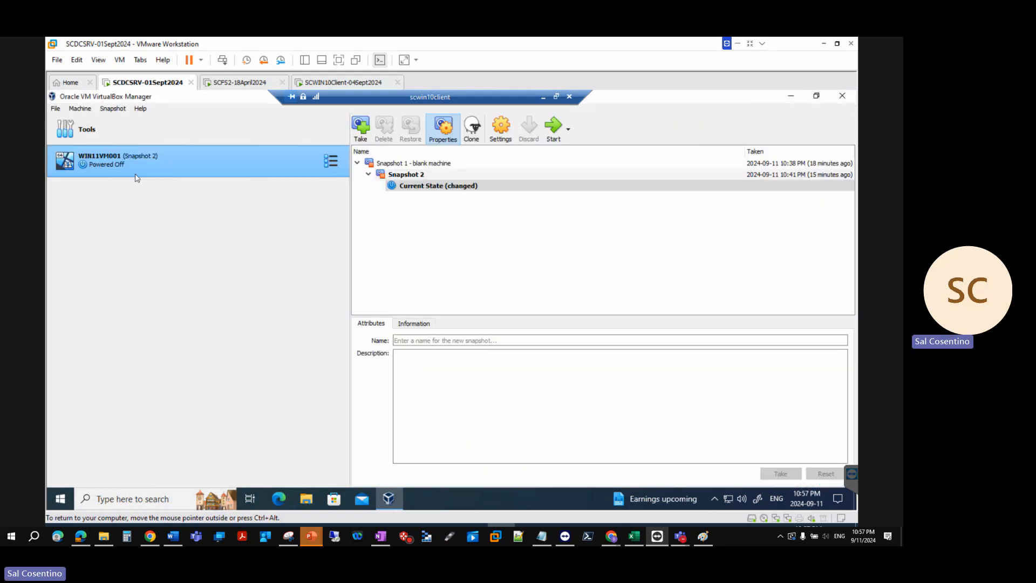
Step: Start WIN11VM001 and power it off again from the machine list, reopening the VirtualBox manager
{"action": "left_click", "coordinate": [336, 167]}
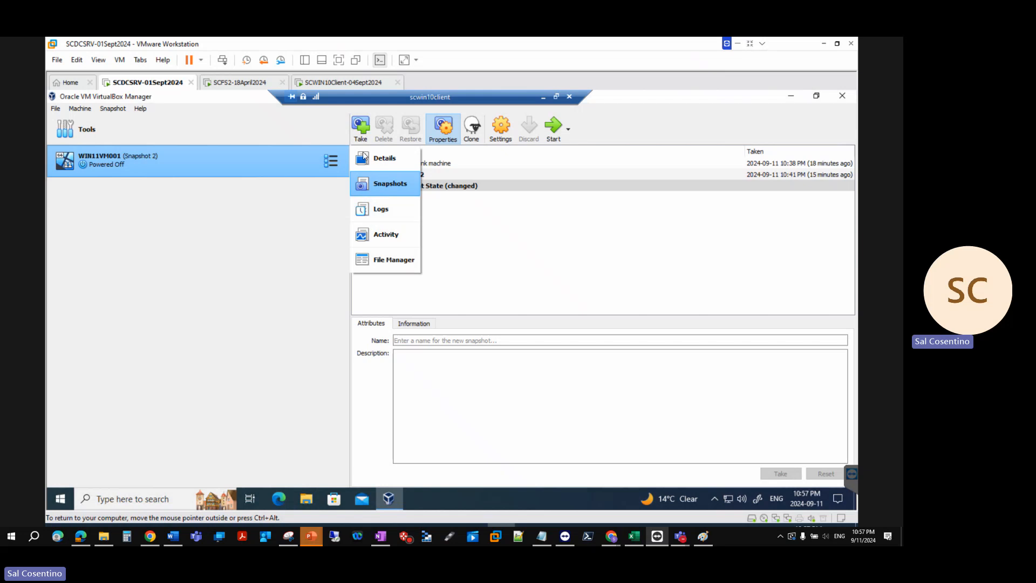
{"action": "left_click", "coordinate": [274, 171]}
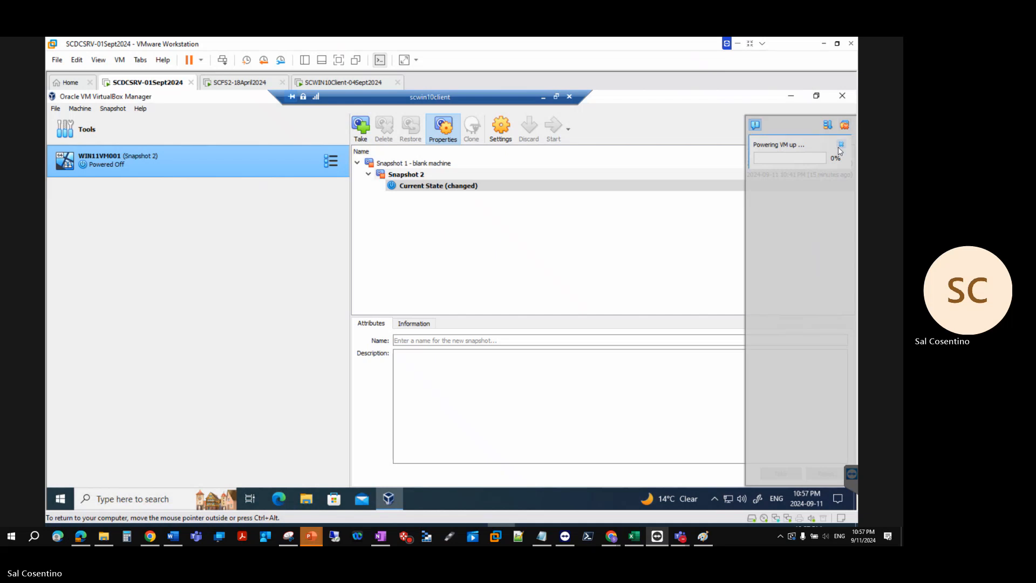
{"action": "right_click", "coordinate": [179, 161]}
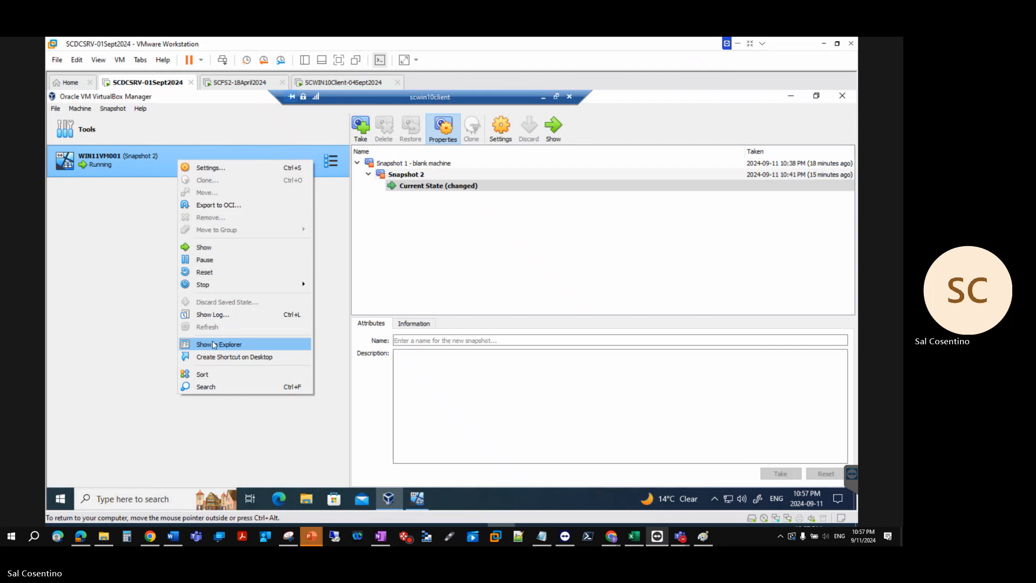
{"action": "mouse_move", "coordinate": [282, 279]}
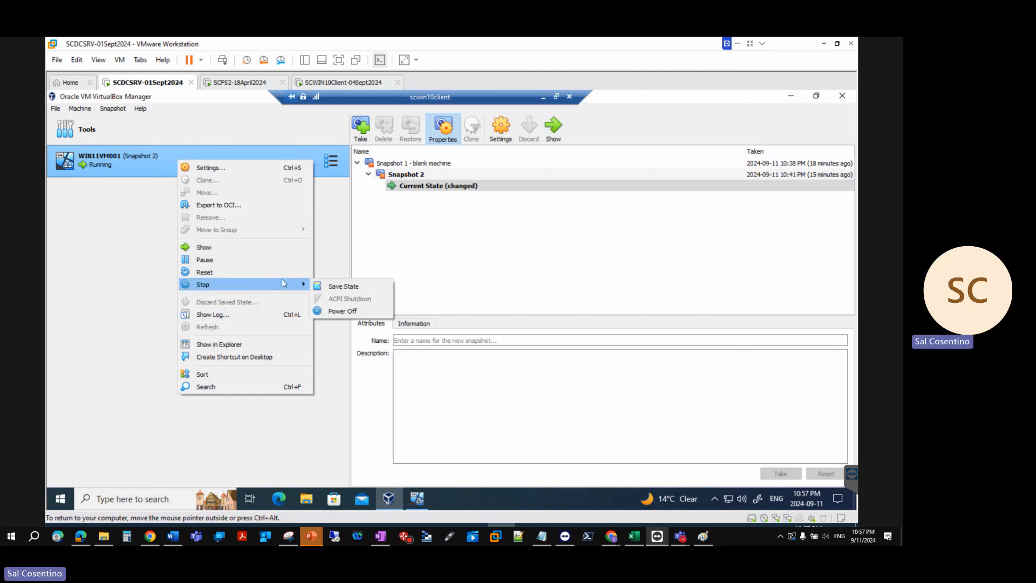
{"action": "left_click", "coordinate": [363, 313]}
{"action": "left_click", "coordinate": [428, 334]}
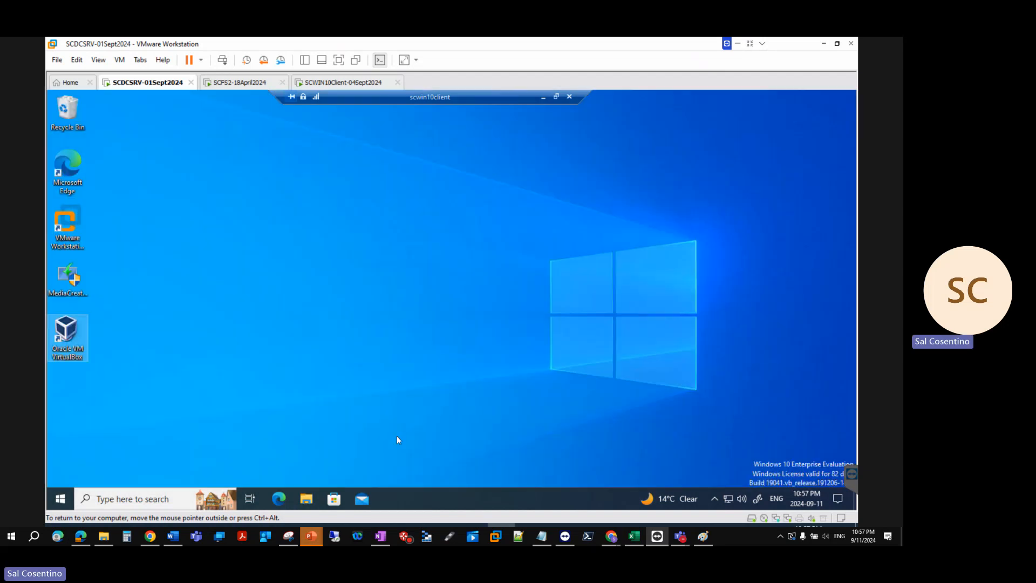
{"action": "double_click", "coordinate": [67, 348]}
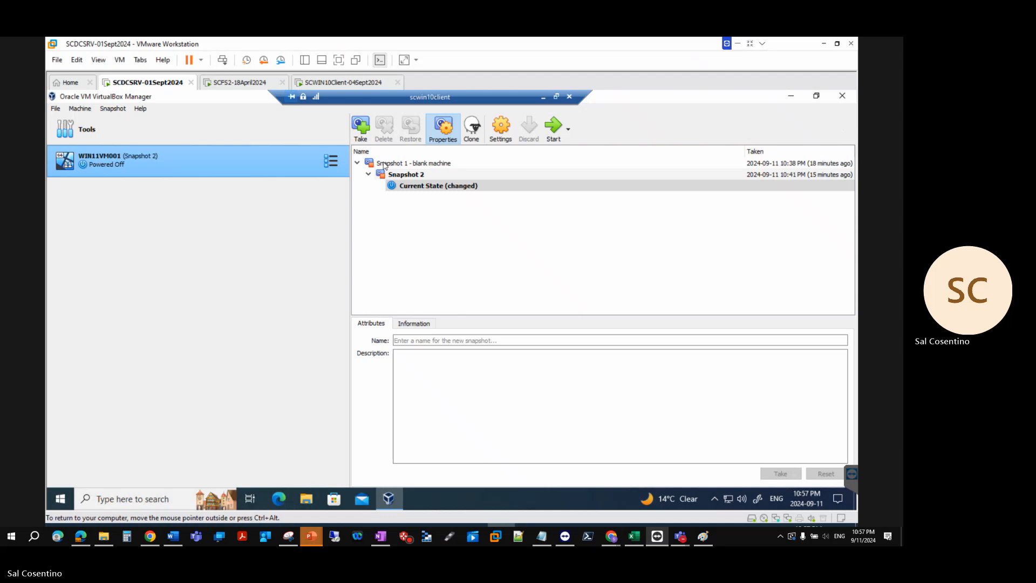
Step: In WIN11VM001's System settings, disable Floppy booting and order the boot devices Optical, Hard Disk, Network, Floppy
{"action": "left_click", "coordinate": [501, 129]}
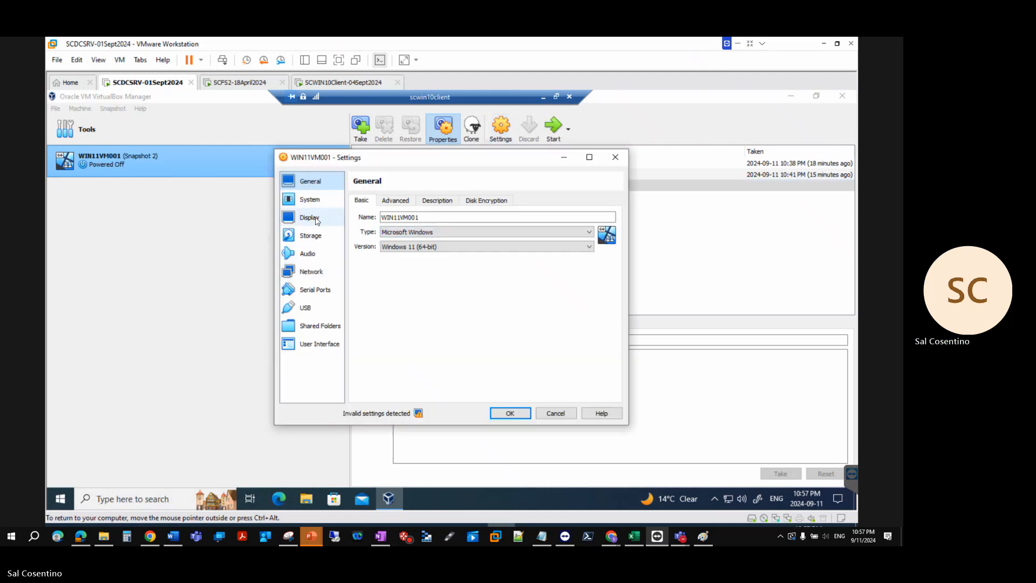
{"action": "left_click", "coordinate": [313, 199]}
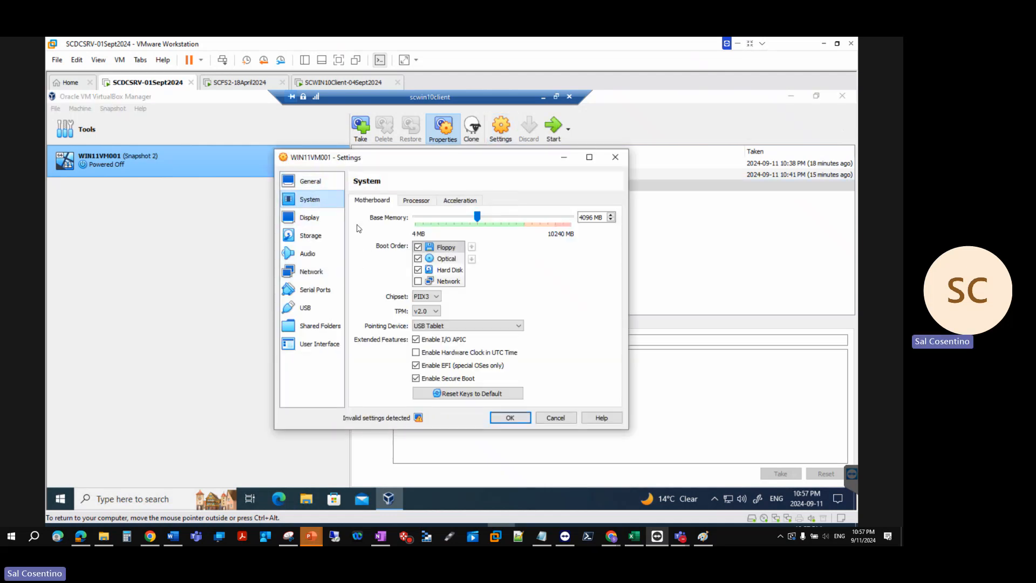
{"action": "left_click", "coordinate": [418, 249]}
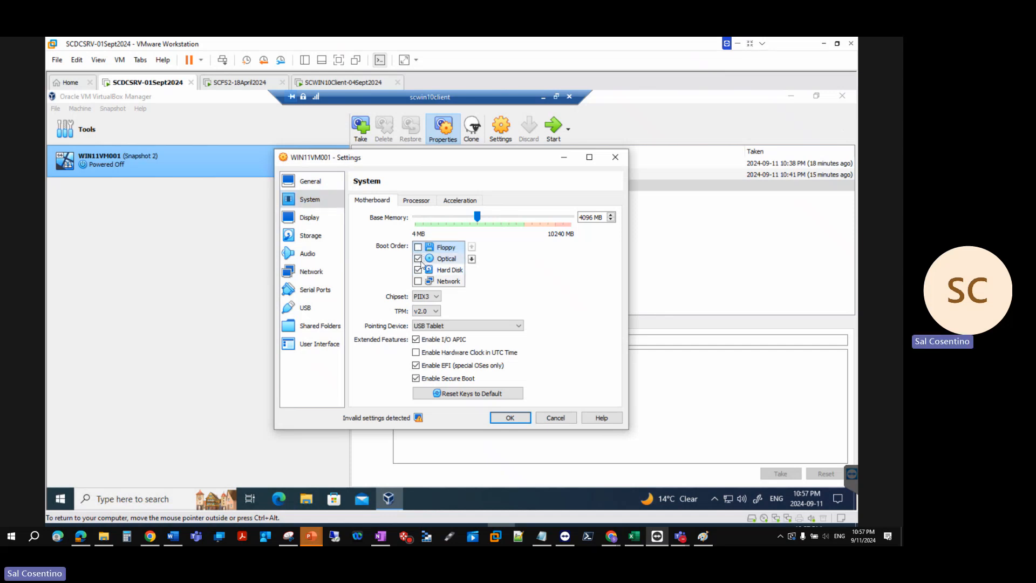
{"action": "left_click", "coordinate": [450, 260]}
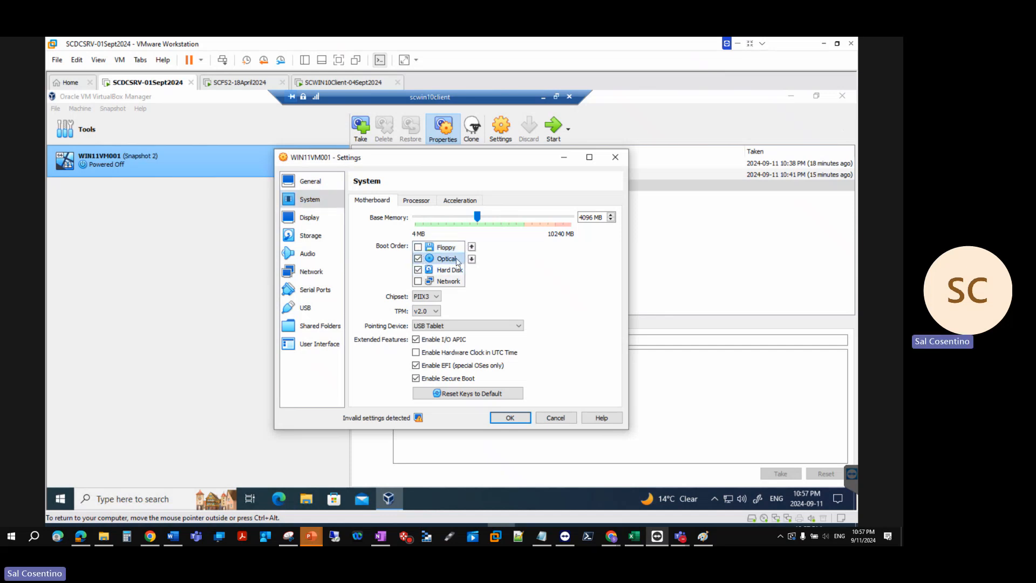
{"action": "left_click", "coordinate": [472, 247]}
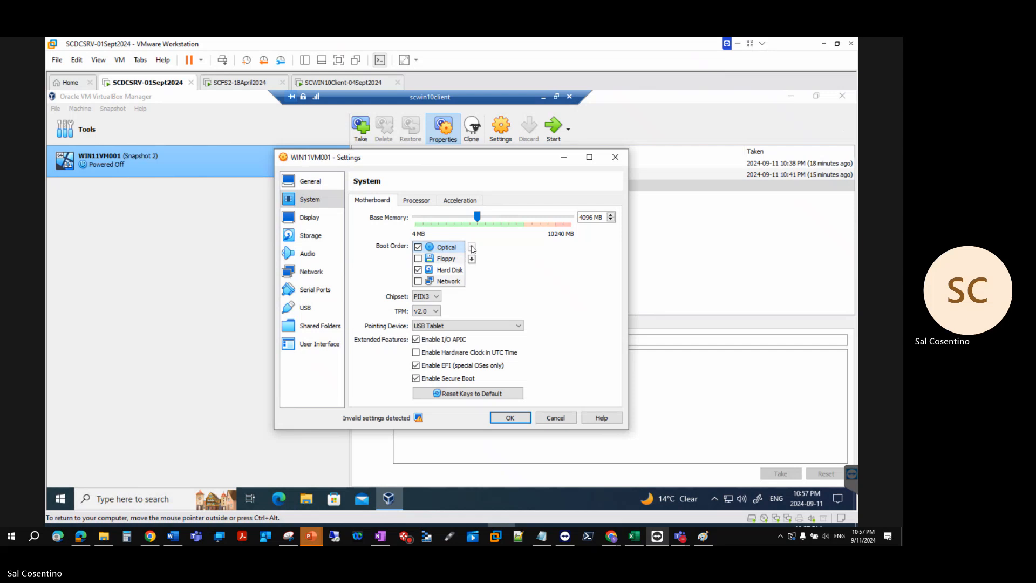
{"action": "left_click", "coordinate": [456, 270]}
{"action": "left_click", "coordinate": [473, 249]}
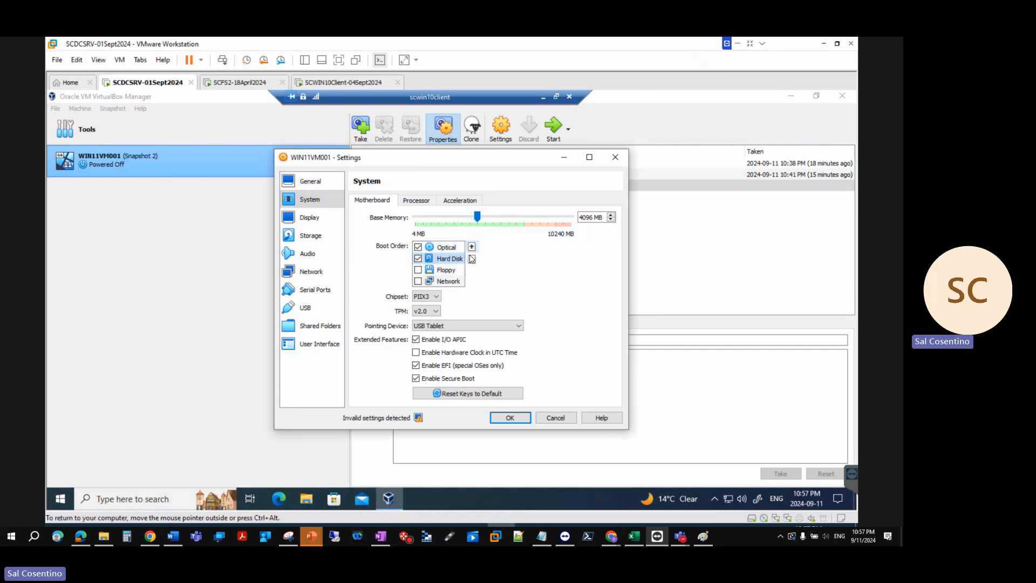
{"action": "left_click_drag", "start_coordinate": [456, 281], "coordinate": [456, 273]}
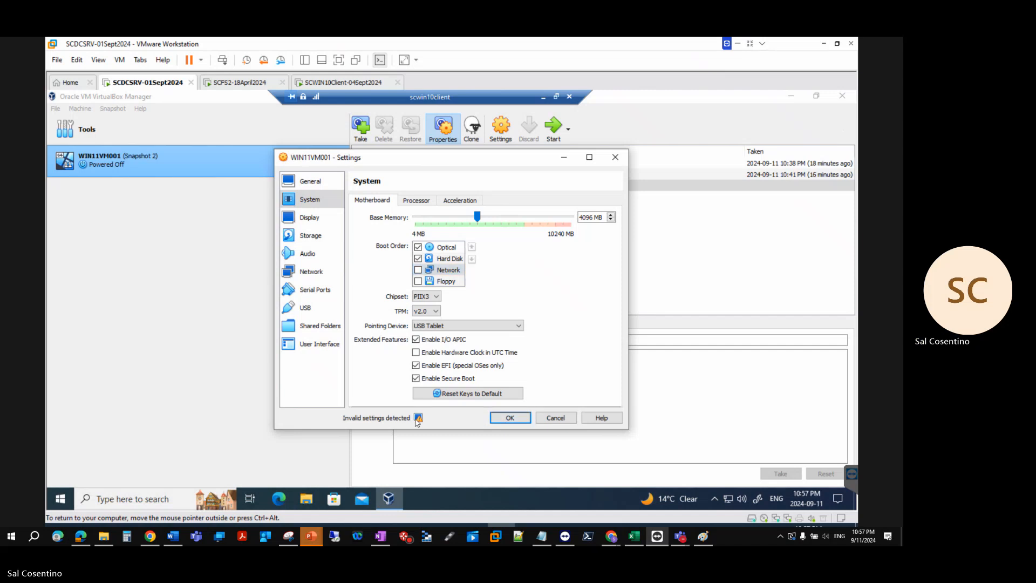
Step: Check the invalid-settings notice, set the video memory to 18 MB, and look over the Remote Display and Recording options
{"action": "mouse_move", "coordinate": [420, 417]}
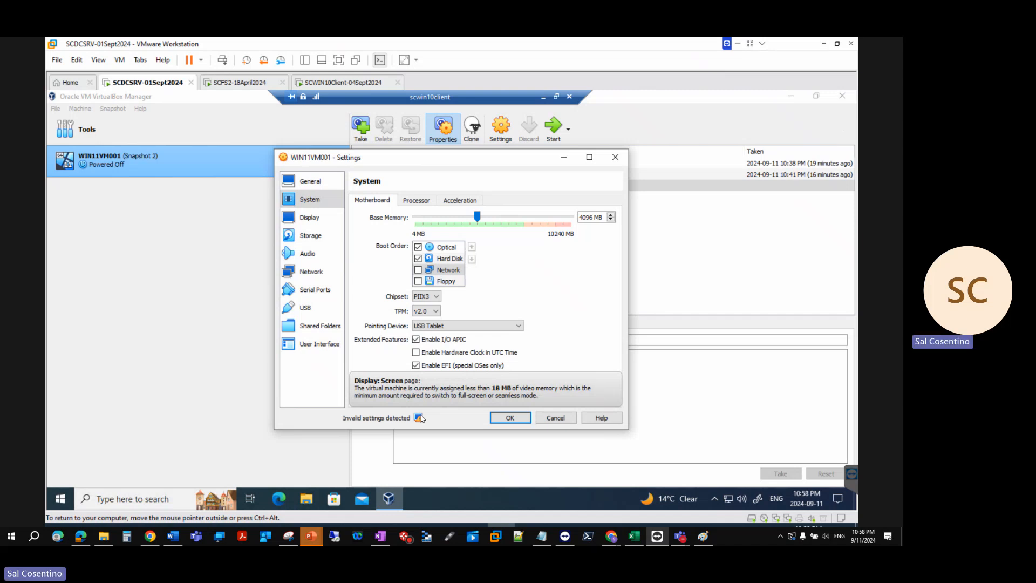
{"action": "left_click", "coordinate": [311, 217]}
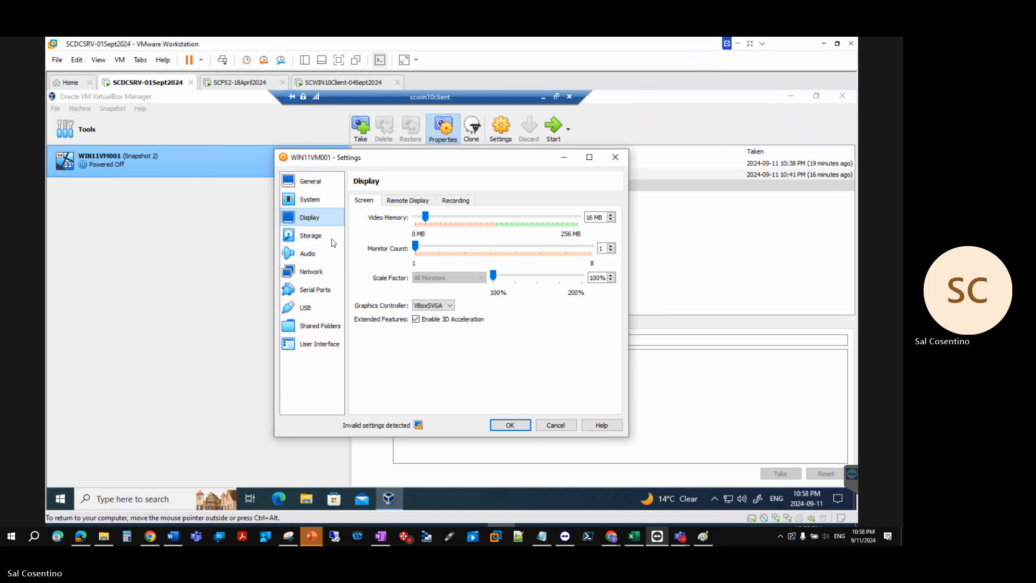
{"action": "left_click", "coordinate": [612, 214]}
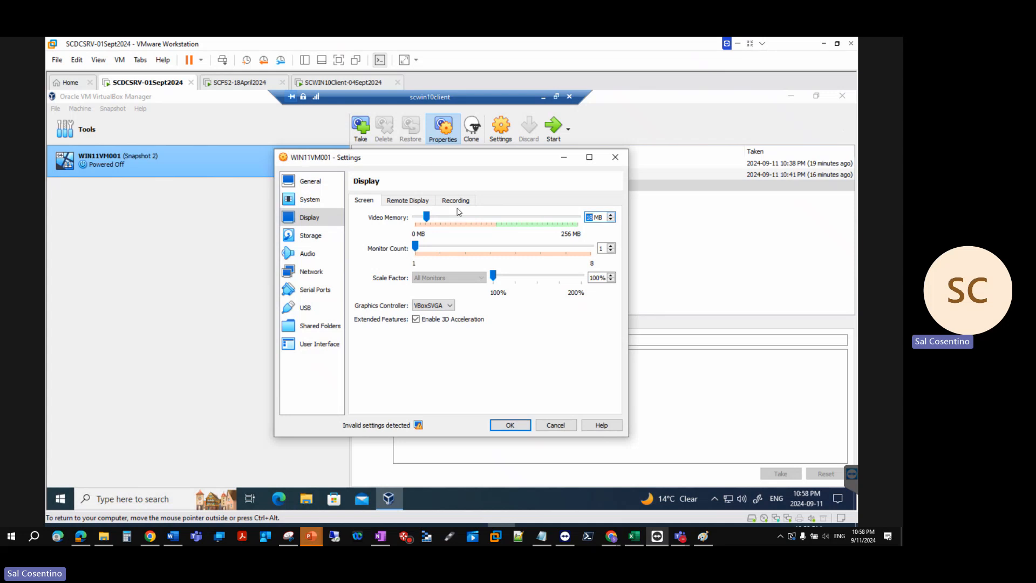
{"action": "left_click", "coordinate": [412, 202]}
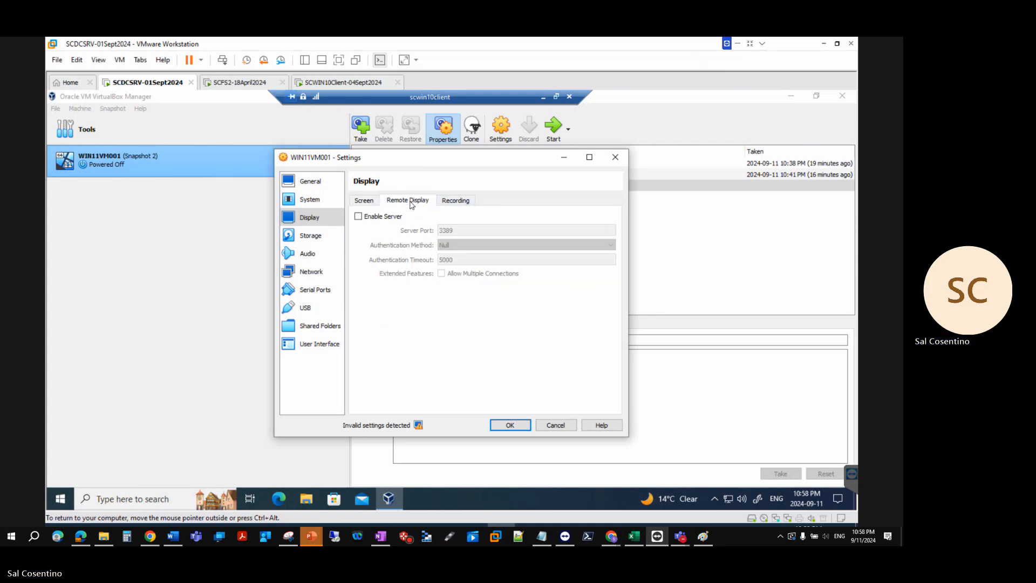
{"action": "left_click", "coordinate": [455, 200]}
{"action": "left_click", "coordinate": [364, 200]}
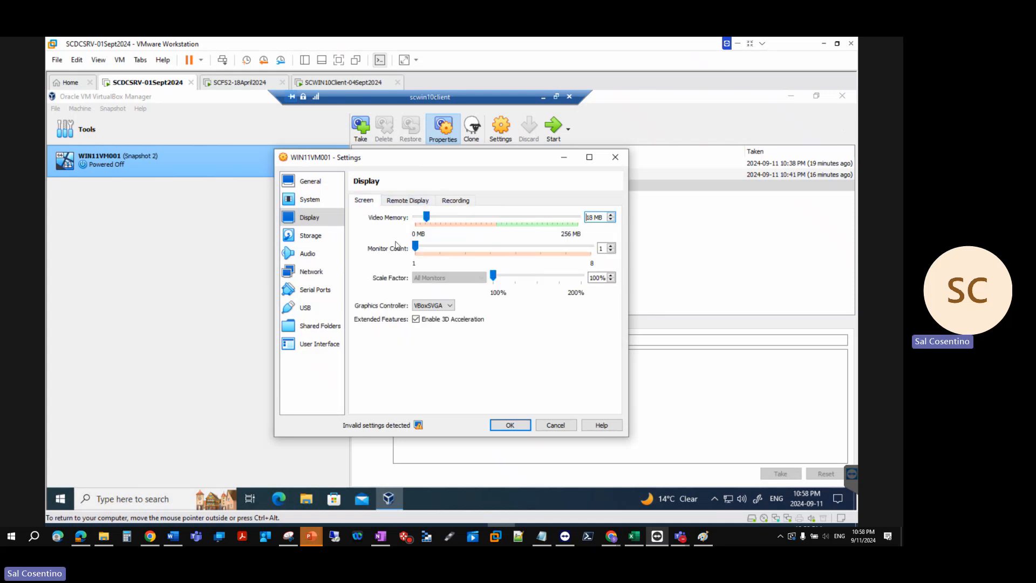
Step: Review the graphics controller options, set the monitor count to 2, and save the WIN11VM001 settings
{"action": "left_click", "coordinate": [442, 306]}
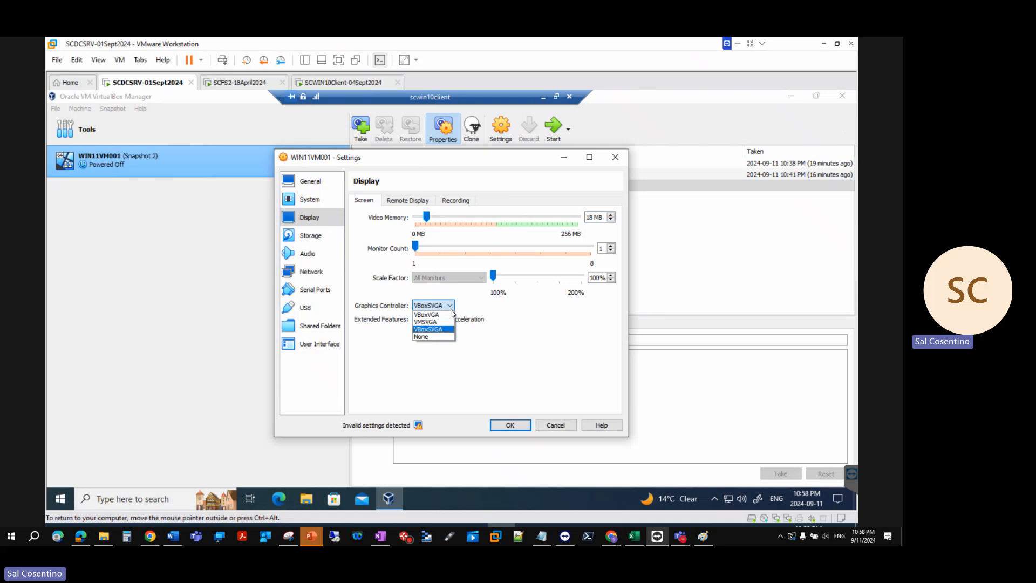
{"action": "left_click", "coordinate": [452, 316]}
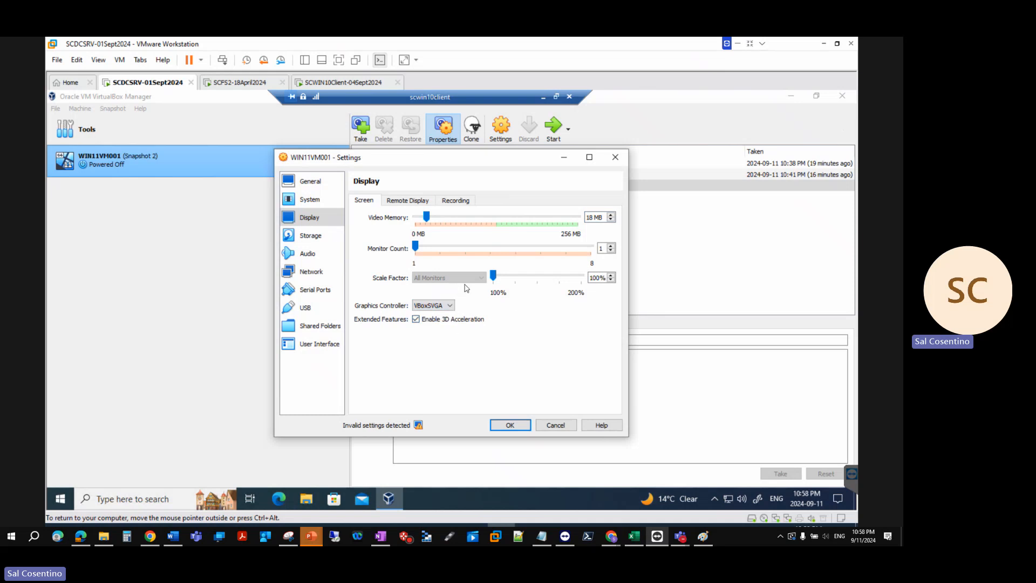
{"action": "left_click", "coordinate": [426, 307]}
{"action": "left_click", "coordinate": [426, 306]}
{"action": "left_click", "coordinate": [611, 246]}
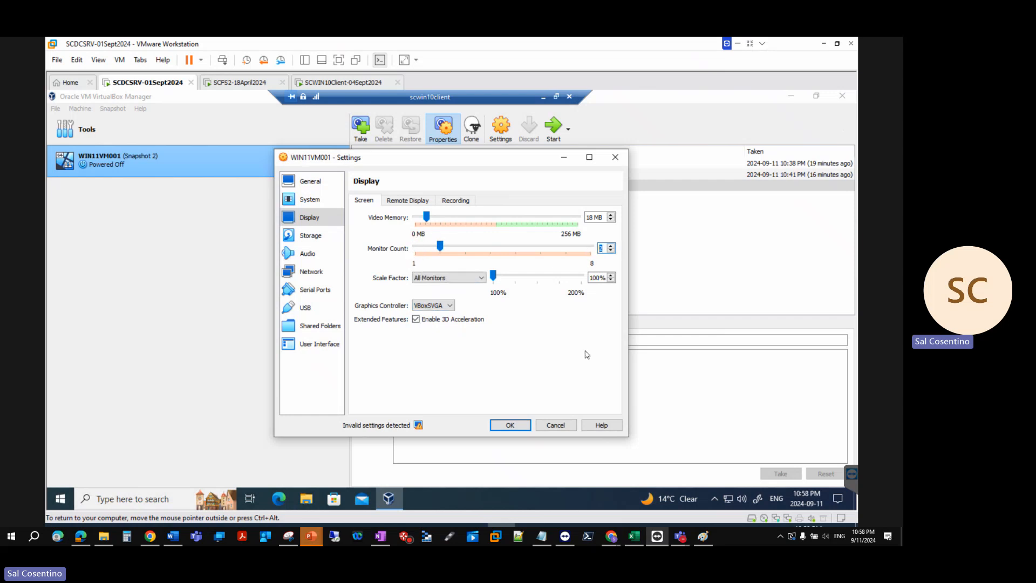
{"action": "left_click", "coordinate": [514, 426]}
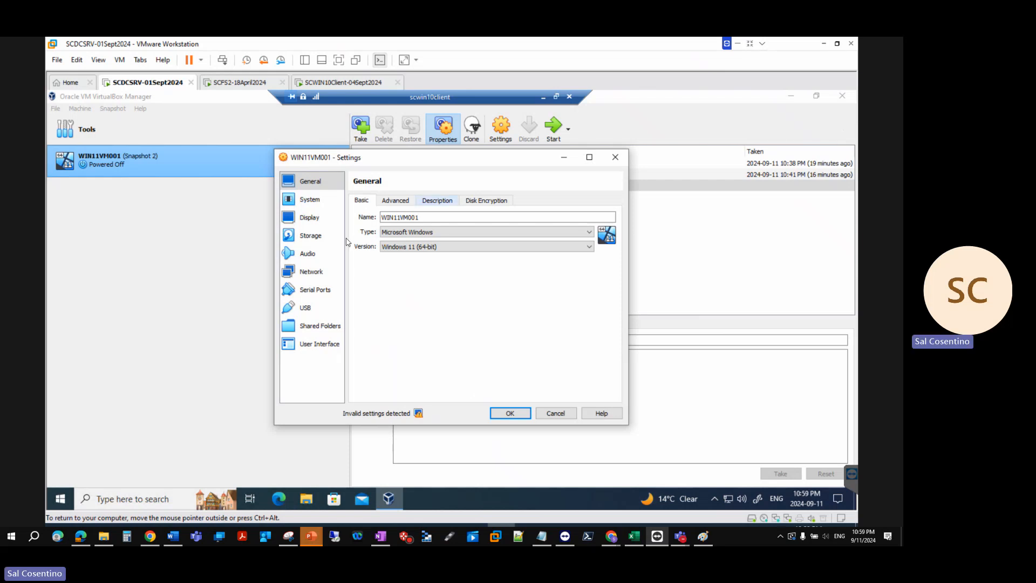
Step: Raise WIN11VM001's video memory to 35 MB in the Display settings
{"action": "left_click", "coordinate": [305, 222]}
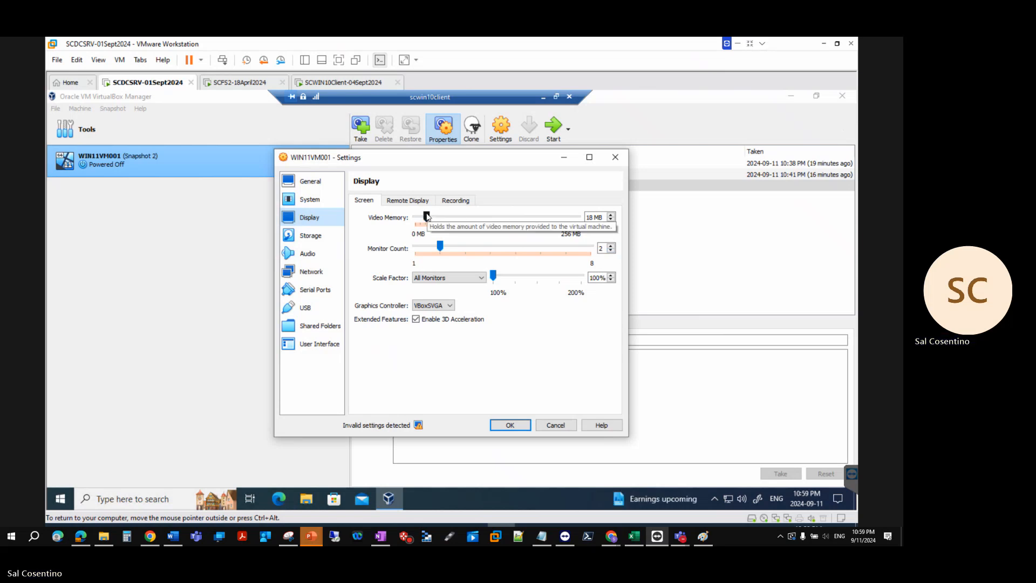
{"action": "left_click_drag", "start_coordinate": [427, 216], "coordinate": [438, 217]}
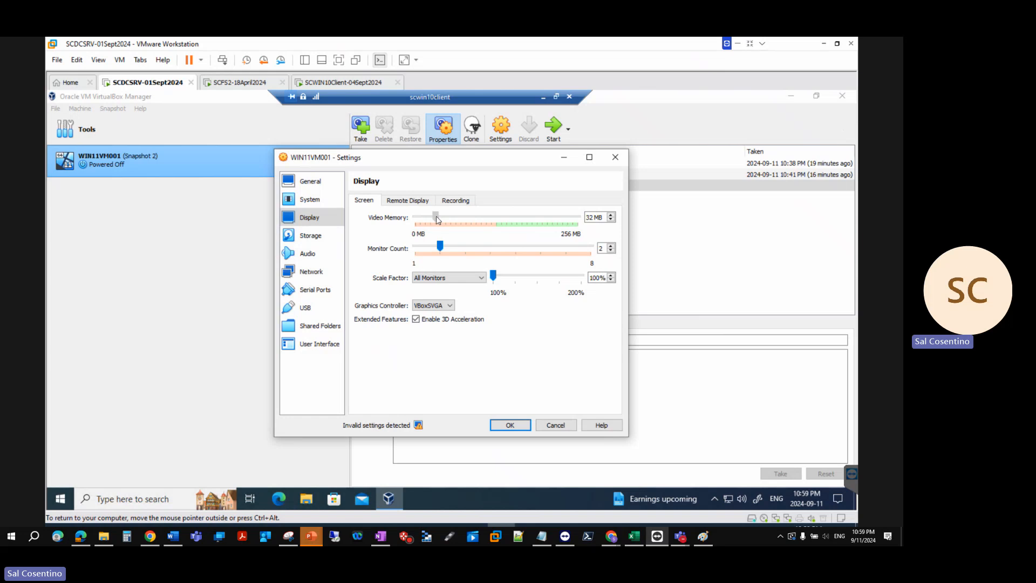
{"action": "left_click_drag", "start_coordinate": [436, 216], "coordinate": [439, 217]}
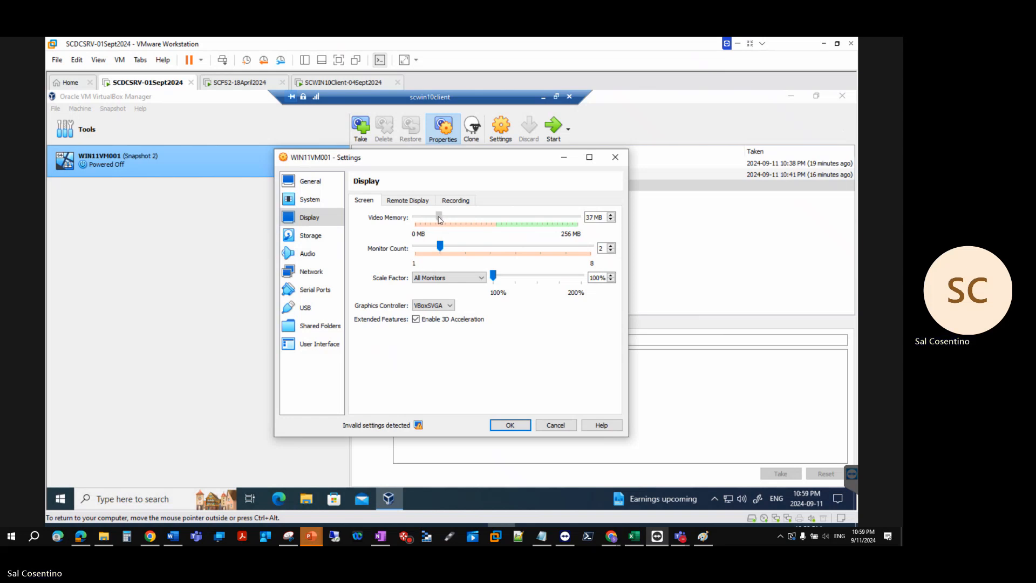
{"action": "left_click", "coordinate": [611, 220]}
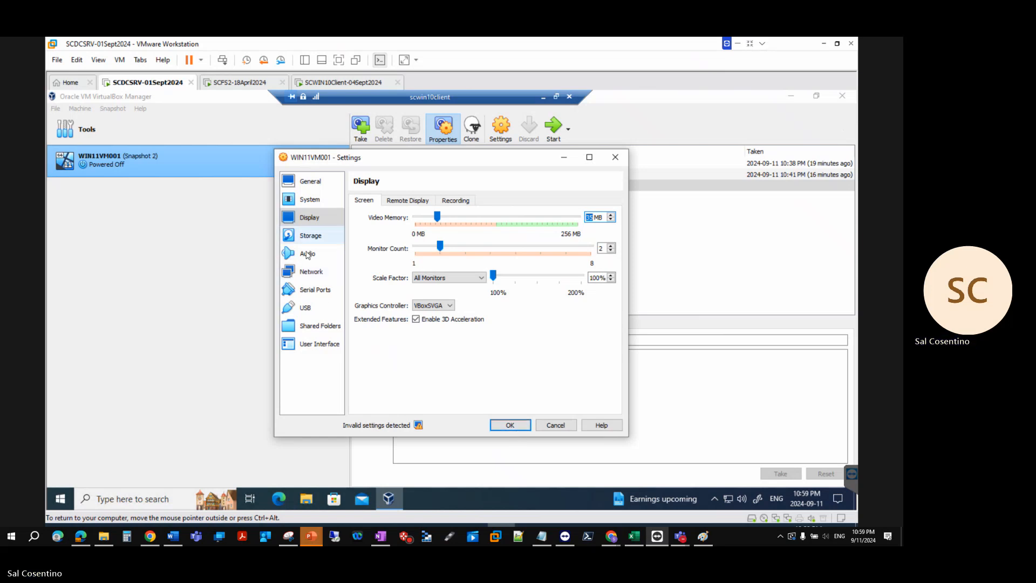
Step: Review WIN11VM001's System motherboard and General advanced settings, and the optical drive slot options for VBoxGuestAdditions.iso
{"action": "left_click", "coordinate": [312, 200]}
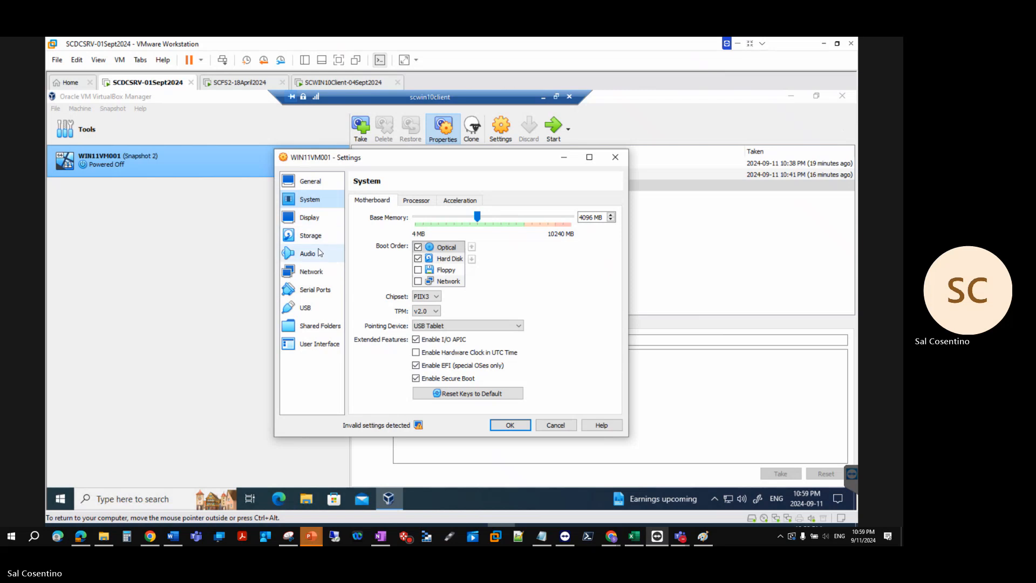
{"action": "left_click", "coordinate": [316, 242]}
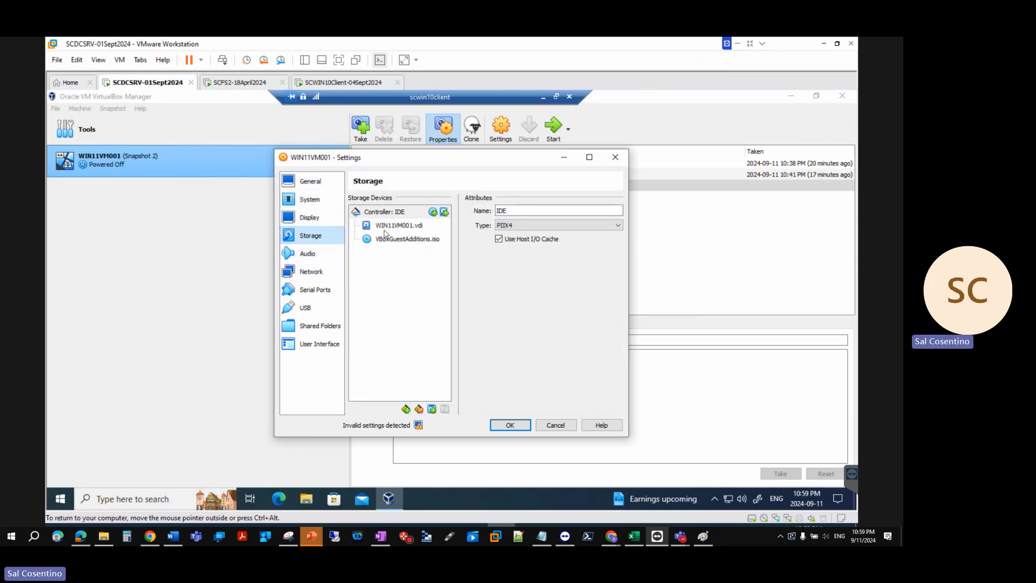
{"action": "left_click", "coordinate": [401, 243]}
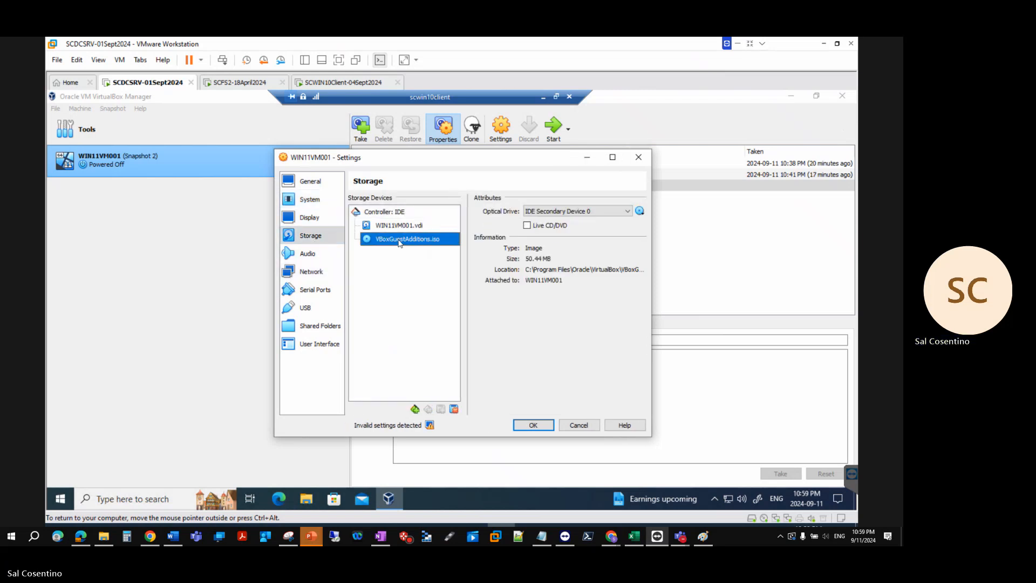
{"action": "left_click", "coordinate": [556, 214]}
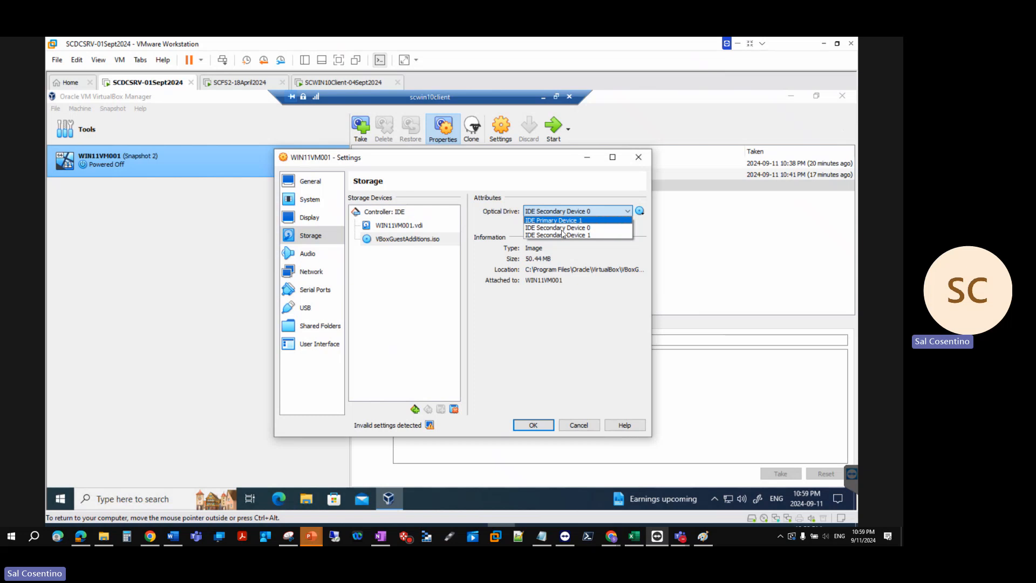
{"action": "left_click", "coordinate": [310, 200]}
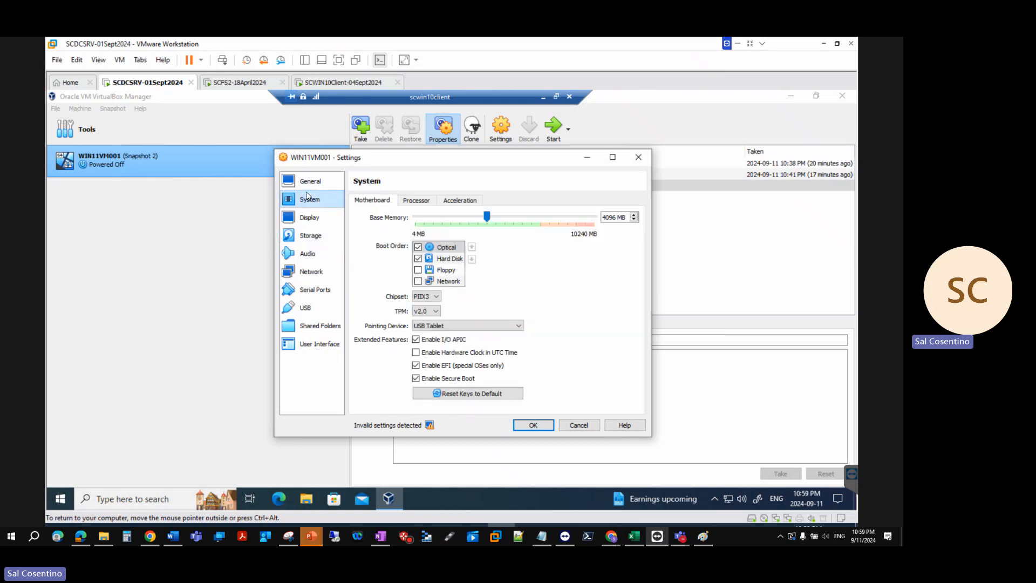
{"action": "left_click", "coordinate": [308, 182]}
{"action": "left_click", "coordinate": [391, 200]}
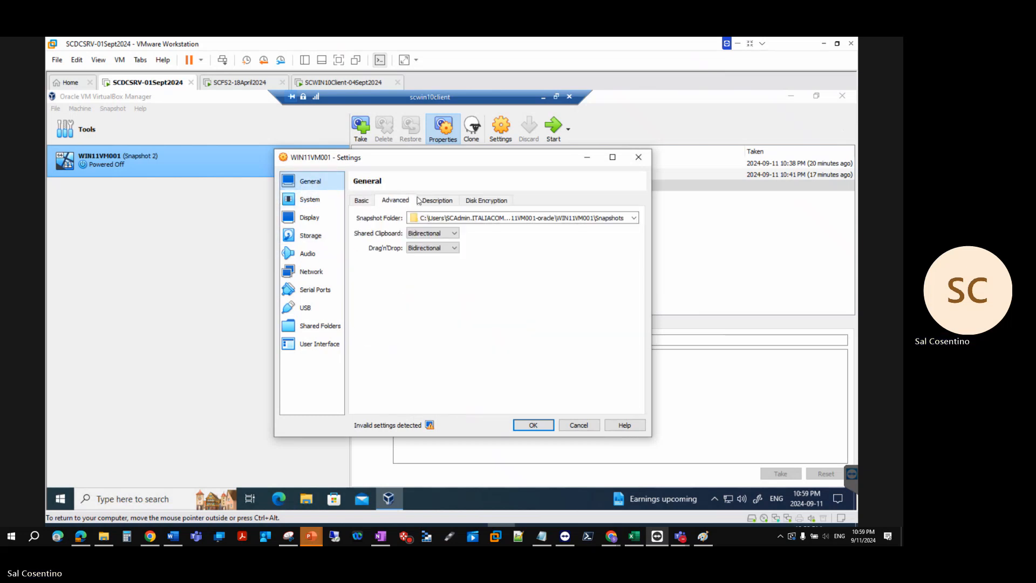
{"action": "left_click", "coordinate": [311, 199]}
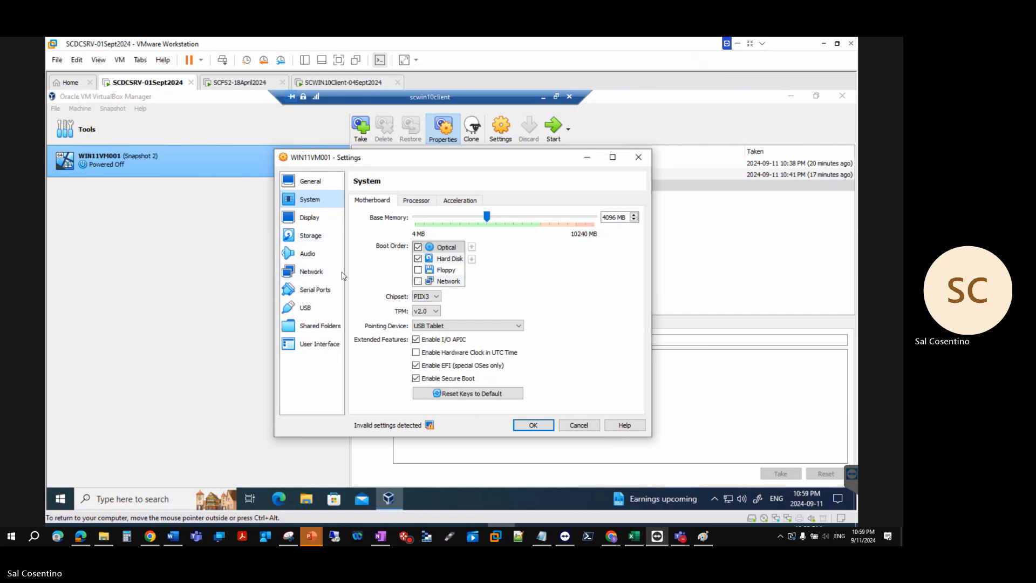
Step: In the Storage settings, keep the WIN11VM001.vdi hard disk on IDE Primary Device 0 and save the machine's settings
{"action": "left_click", "coordinate": [308, 241]}
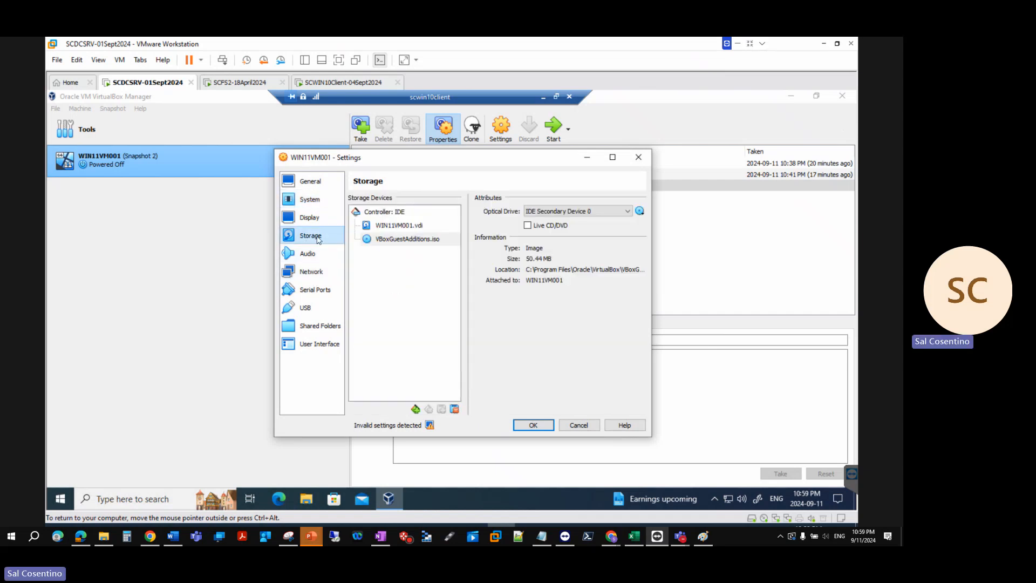
{"action": "left_click", "coordinate": [413, 226]}
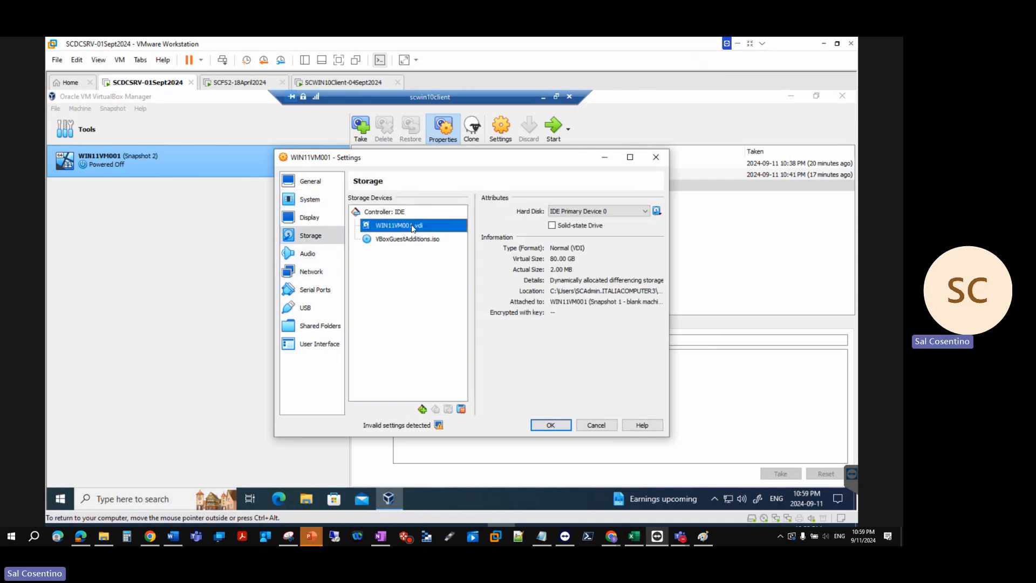
{"action": "left_click", "coordinate": [582, 211]}
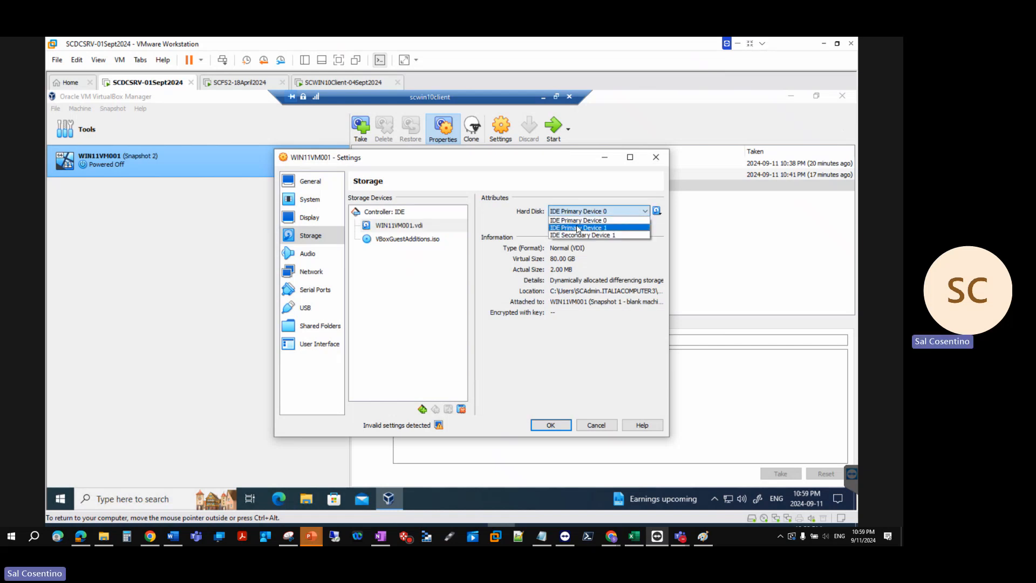
{"action": "left_click", "coordinate": [407, 230]}
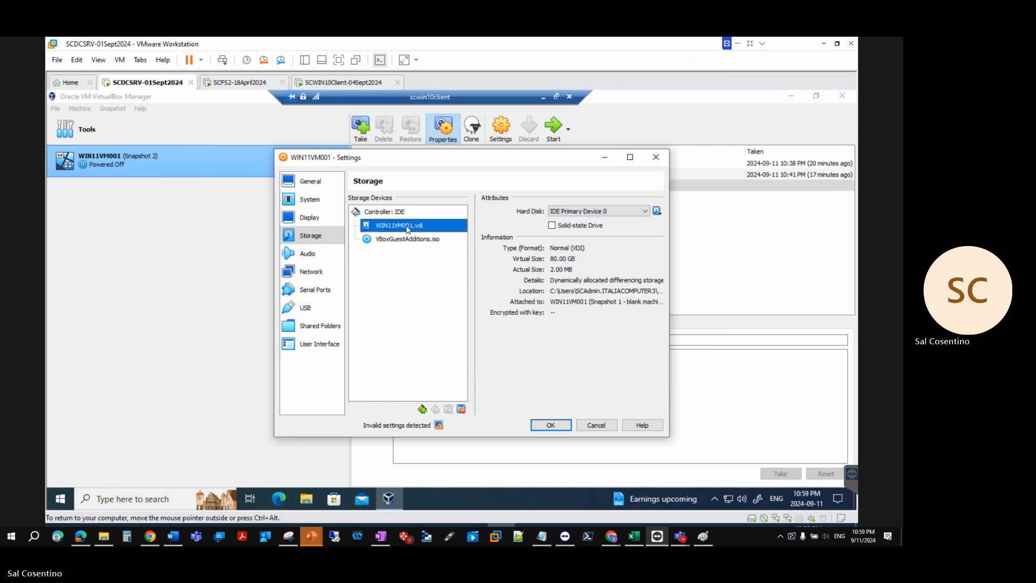
{"action": "left_click", "coordinate": [601, 211]}
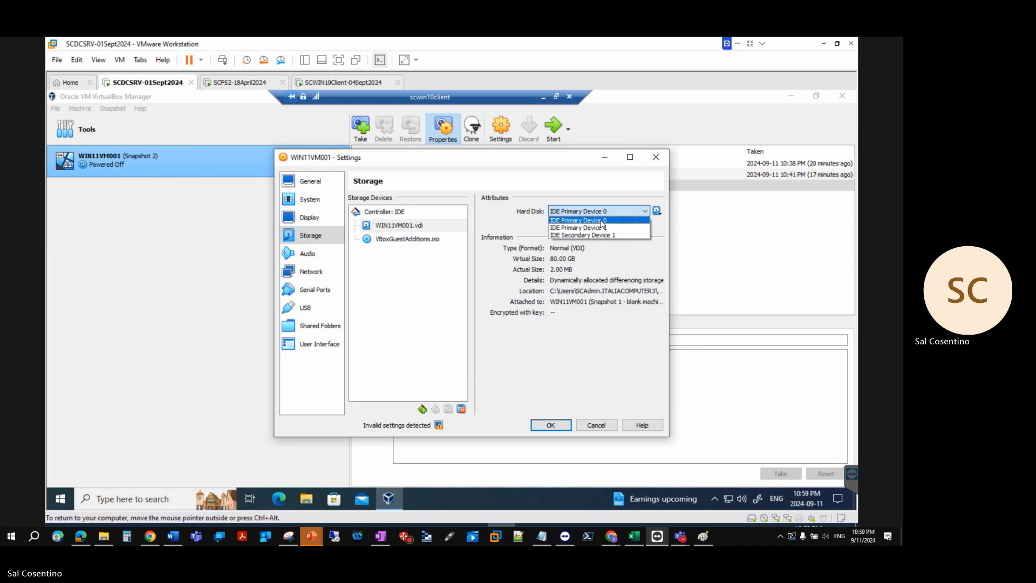
{"action": "left_click", "coordinate": [601, 220]}
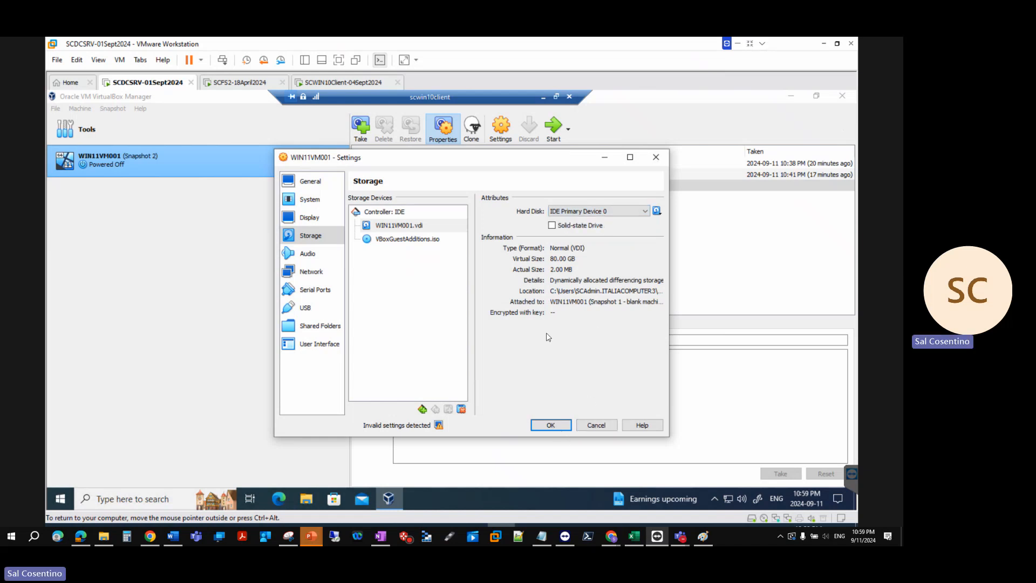
{"action": "left_click", "coordinate": [551, 425]}
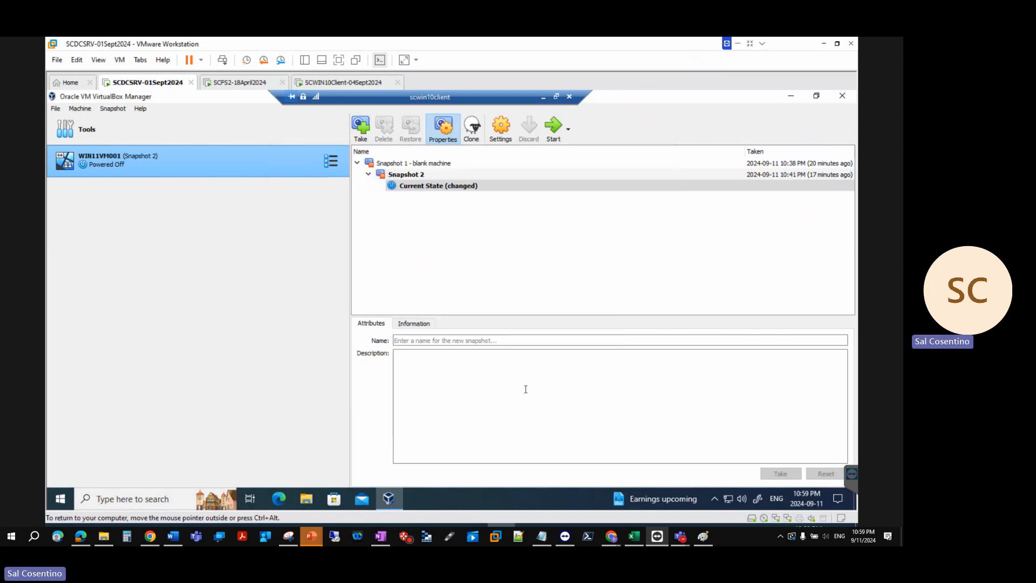
Step: Start WIN11VM001, mount the Windows 11 23H2.iso image from the boot failure dialog, and retry the boot
{"action": "left_click", "coordinate": [570, 132]}
{"action": "left_click", "coordinate": [566, 149]}
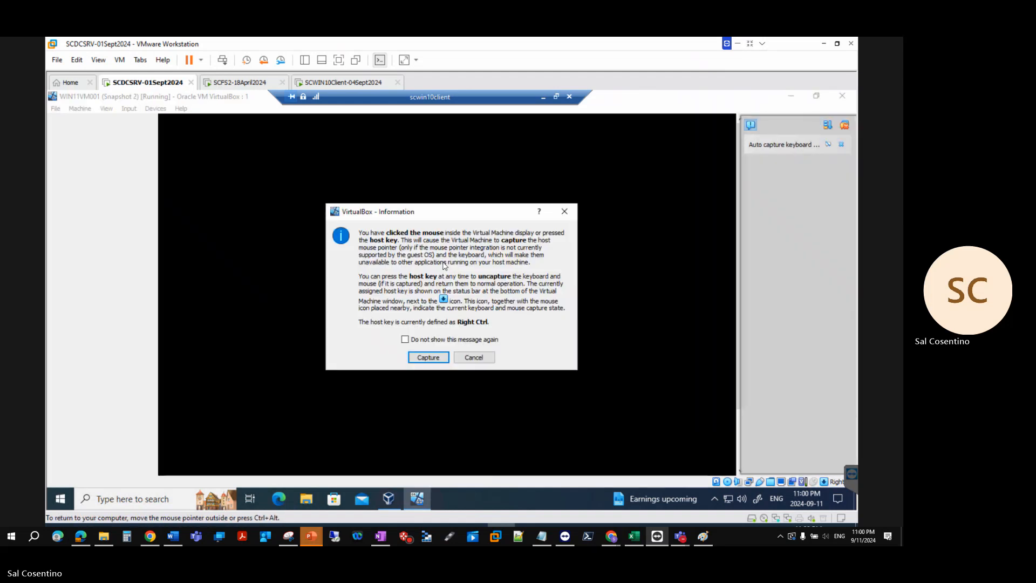
{"action": "type", "text": "b"}
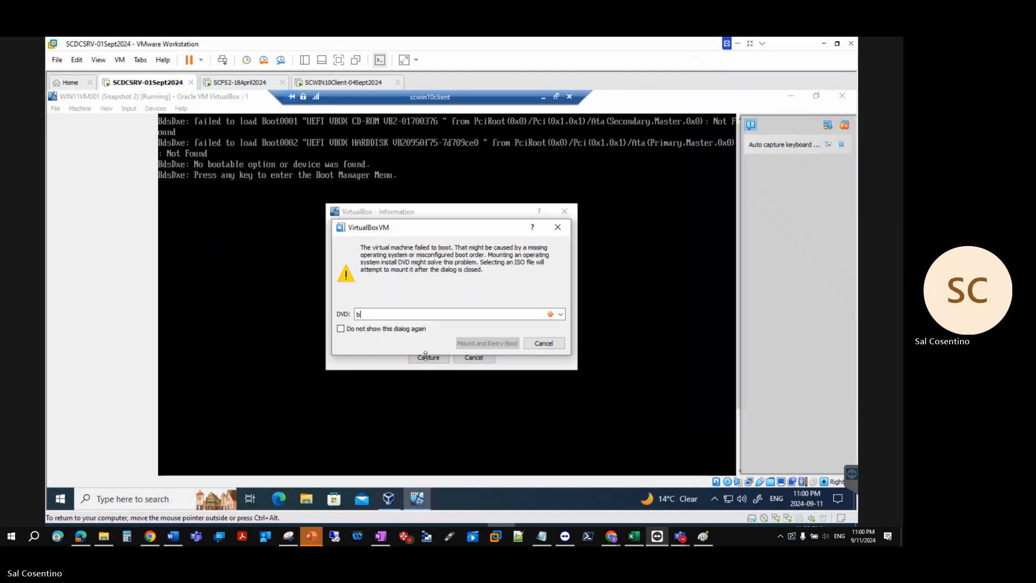
{"action": "left_click", "coordinate": [560, 314]}
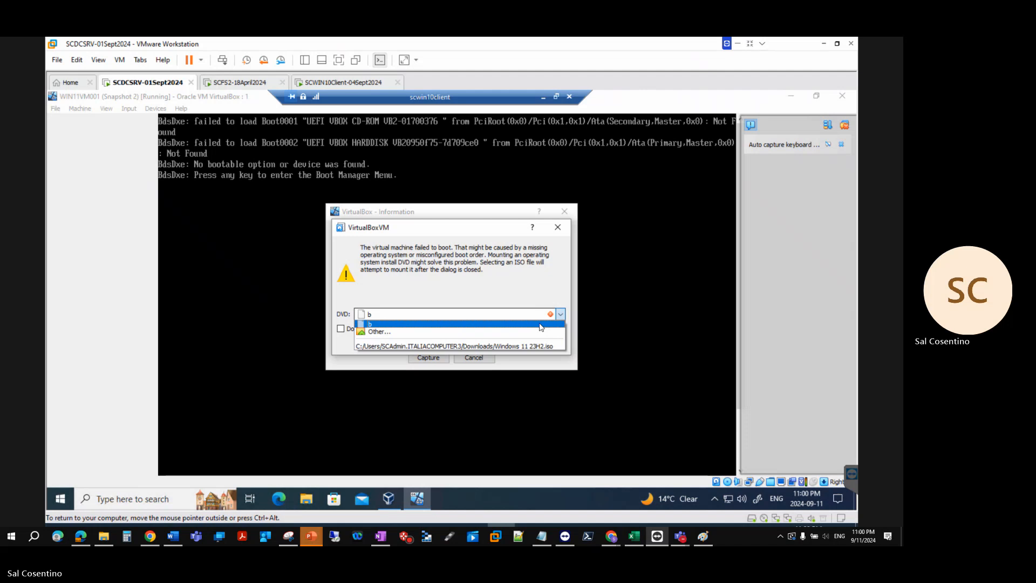
{"action": "left_click", "coordinate": [484, 345]}
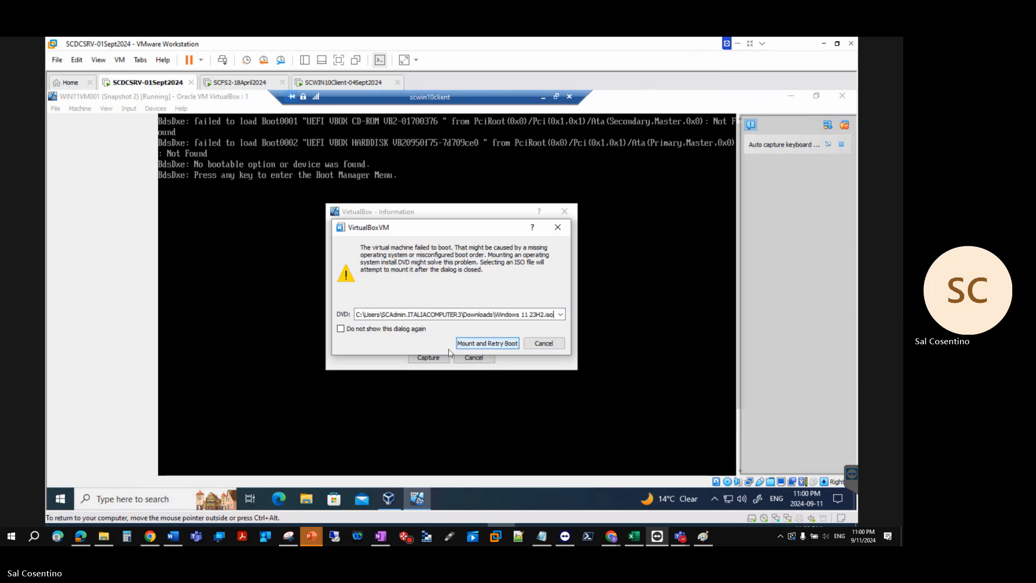
{"action": "left_click", "coordinate": [487, 343]}
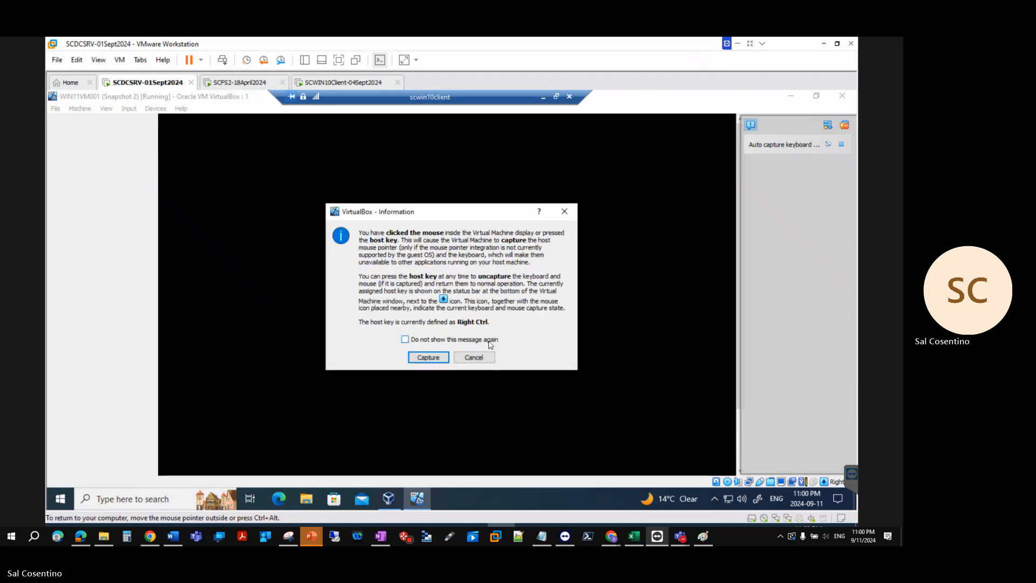
Step: Capture keyboard and mouse input in the virtual machine, select Windows 11 23H2.iso as the DVD again, and retry booting
{"action": "left_click", "coordinate": [429, 358]}
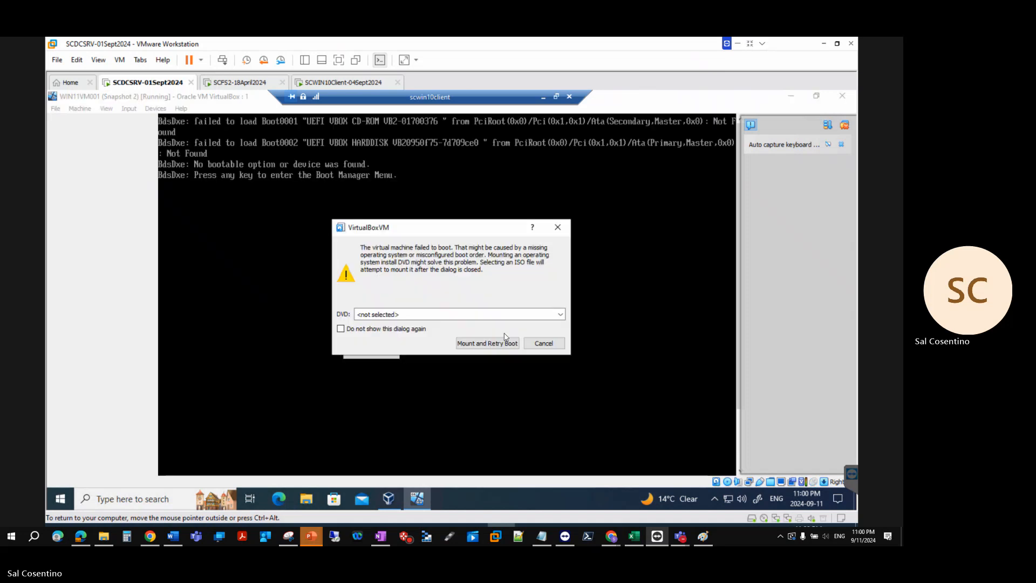
{"action": "left_click", "coordinate": [506, 317]}
{"action": "left_click", "coordinate": [561, 317]}
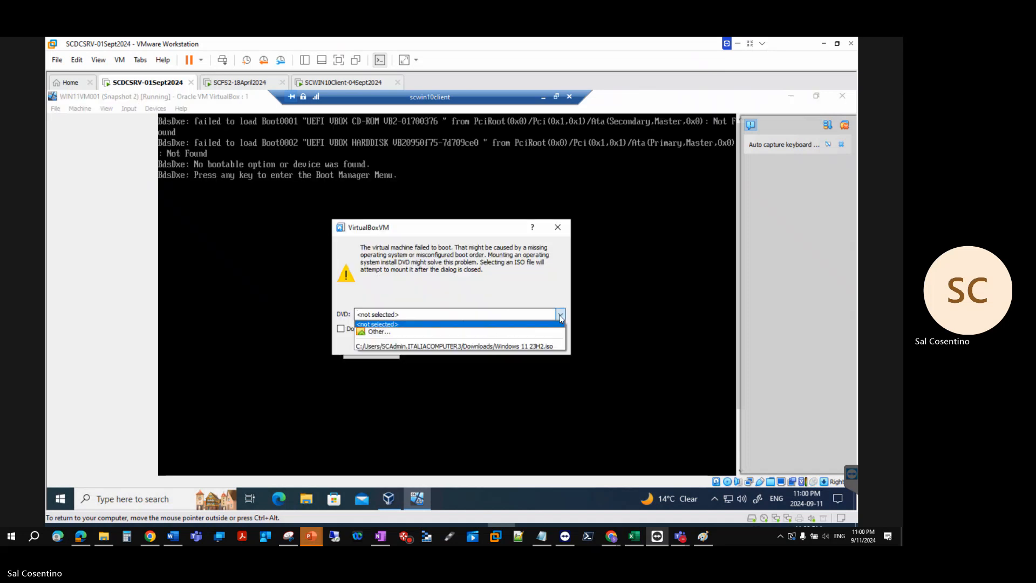
{"action": "left_click", "coordinate": [483, 348]}
{"action": "left_click", "coordinate": [478, 344]}
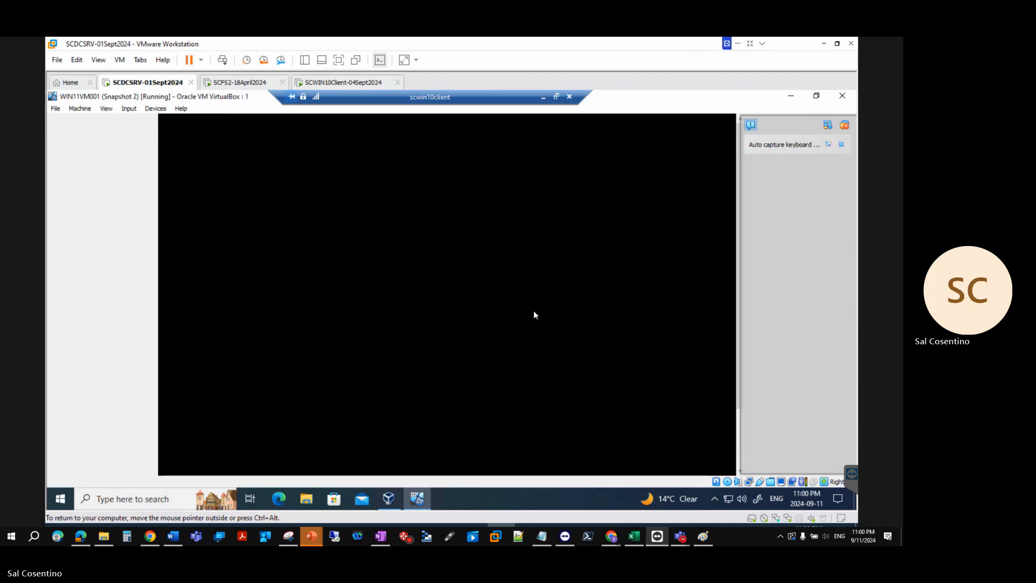
Step: Capture input during the restart, replace the stray DVD entry with Windows 11 23H2.iso, and mount it for another boot attempt
{"action": "left_click", "coordinate": [636, 238]}
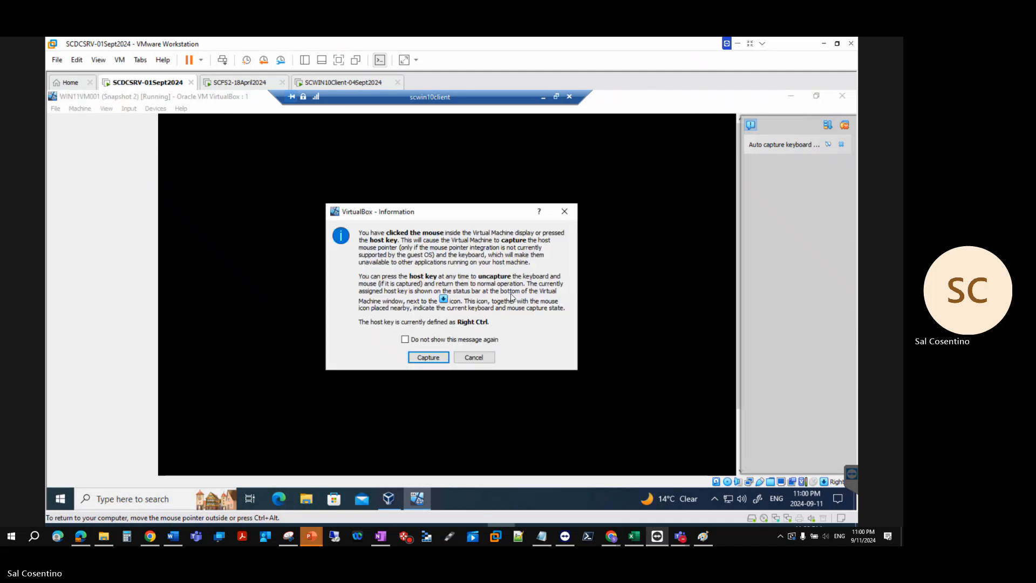
{"action": "left_click", "coordinate": [436, 358]}
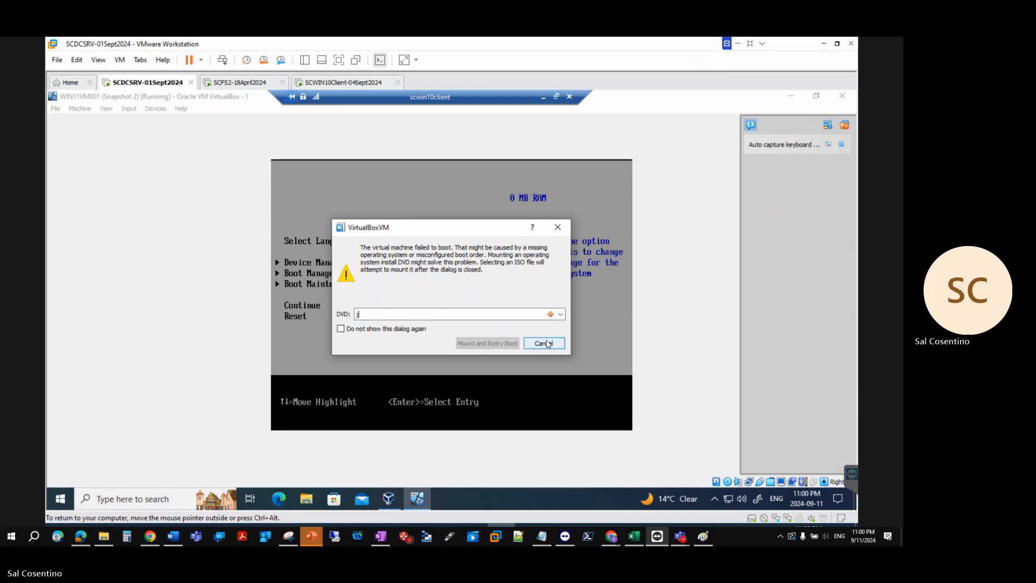
{"action": "left_click", "coordinate": [561, 314]}
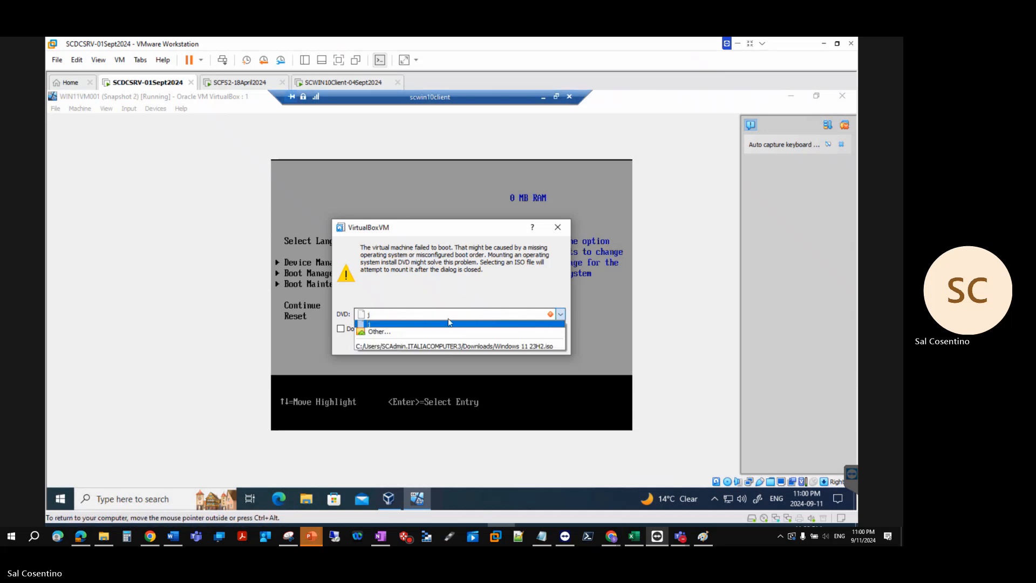
{"action": "left_click", "coordinate": [443, 347]}
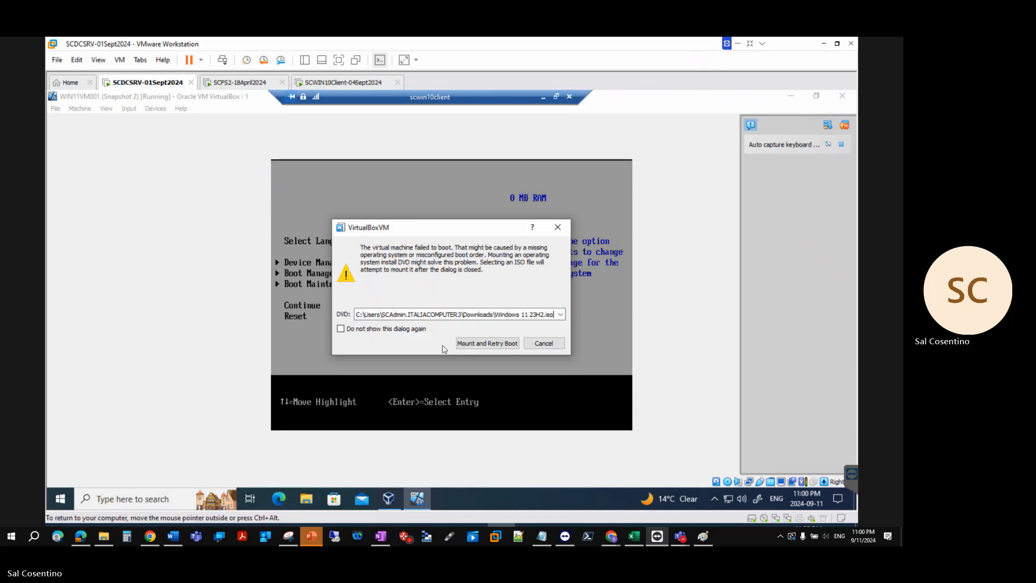
{"action": "left_click", "coordinate": [486, 344]}
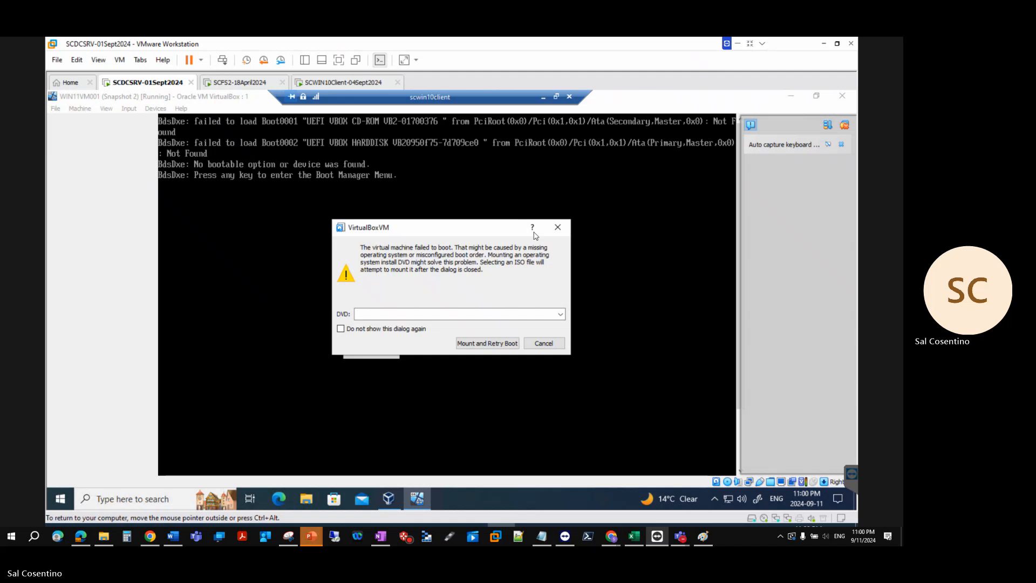
Step: Browse for another DVD image, open Windows 11 23H2 from the Downloads folder, and mount it to retry the boot
{"action": "left_click", "coordinate": [560, 315]}
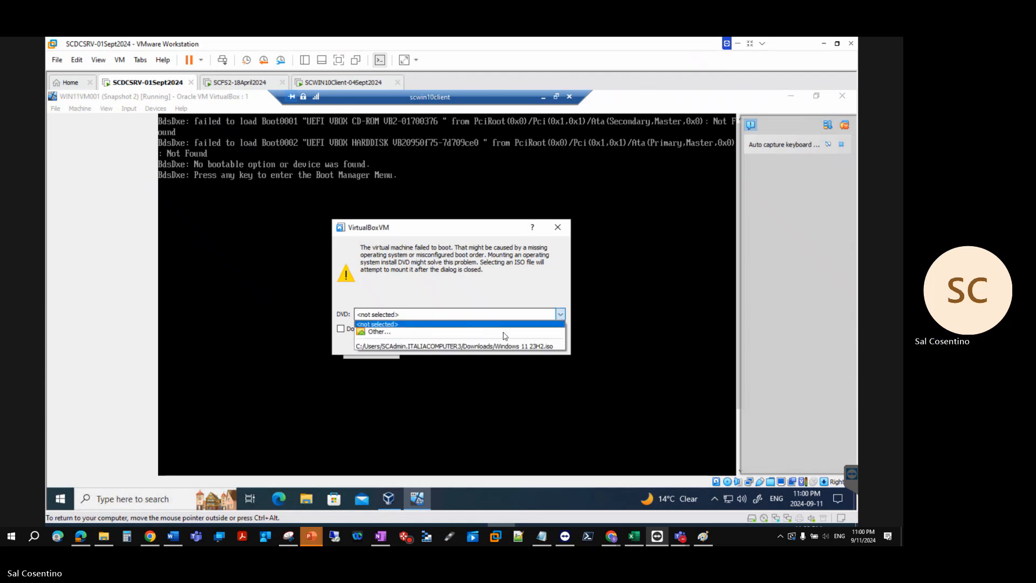
{"action": "left_click", "coordinate": [441, 331]}
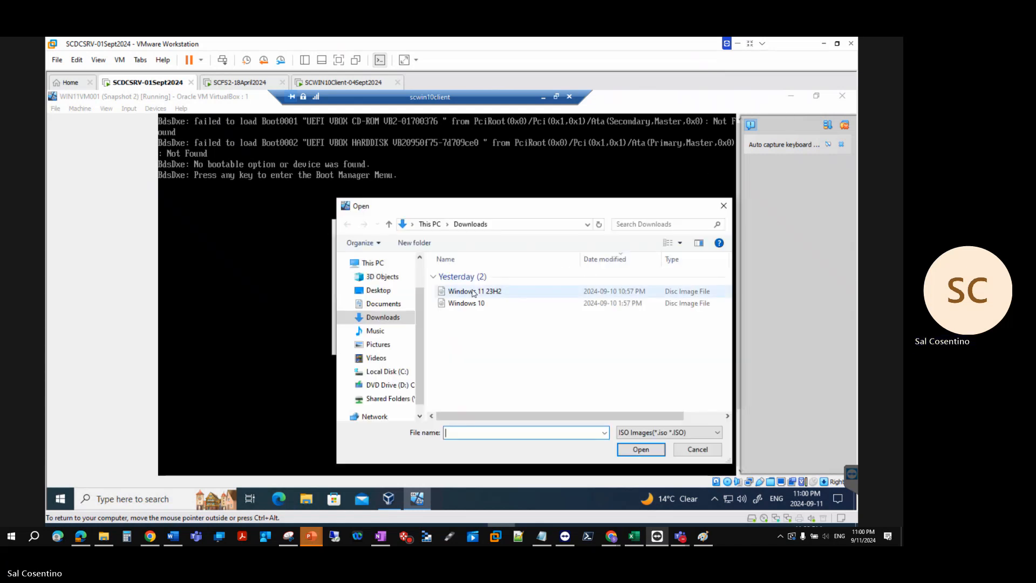
{"action": "left_click", "coordinate": [474, 292]}
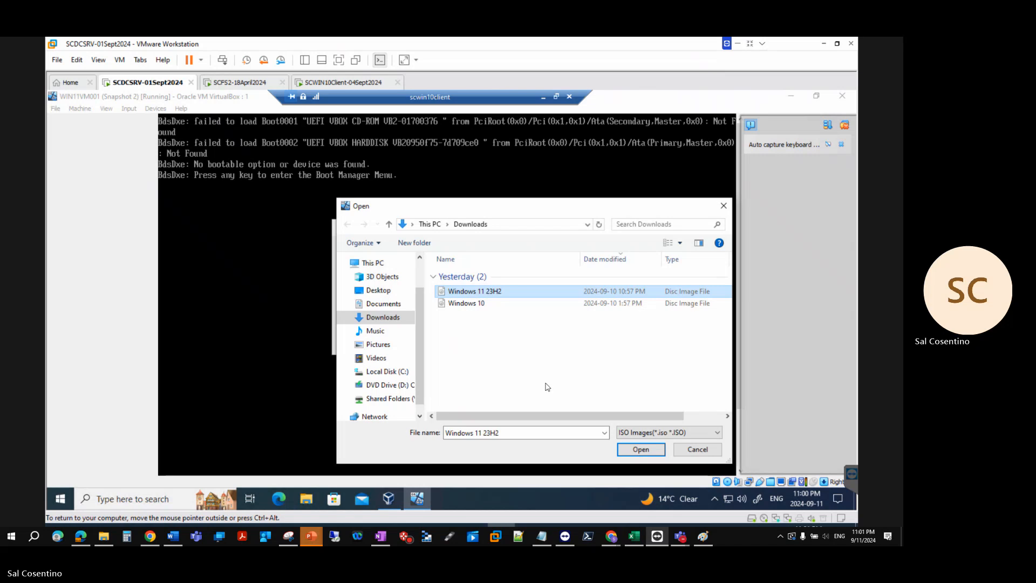
{"action": "left_click", "coordinate": [641, 449]}
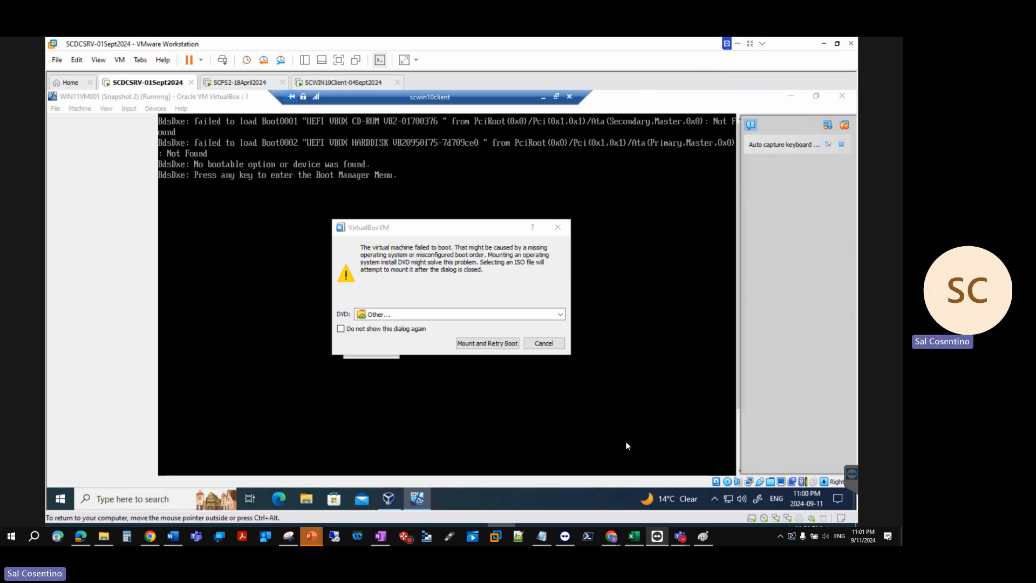
{"action": "left_click", "coordinate": [495, 348]}
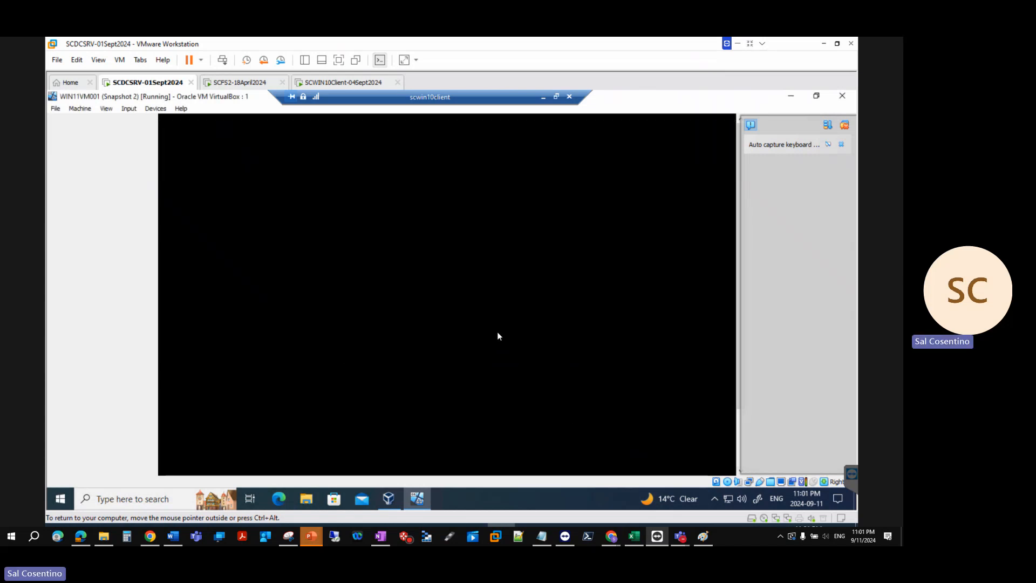
Step: Prepare the boot failure dialog for another attempt by setting it not to show again
{"action": "left_click", "coordinate": [500, 313]}
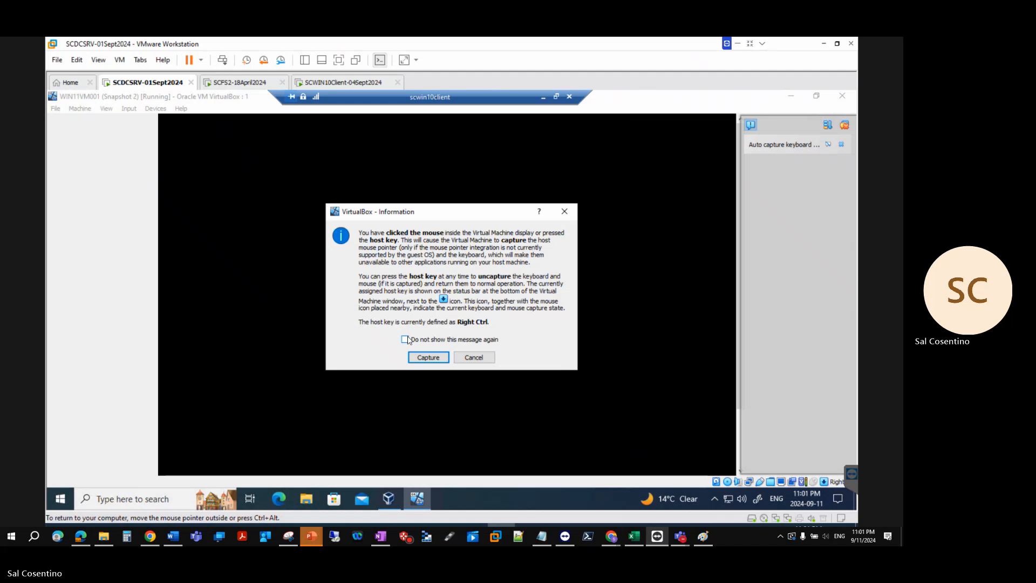
{"action": "type", "text": "v"}
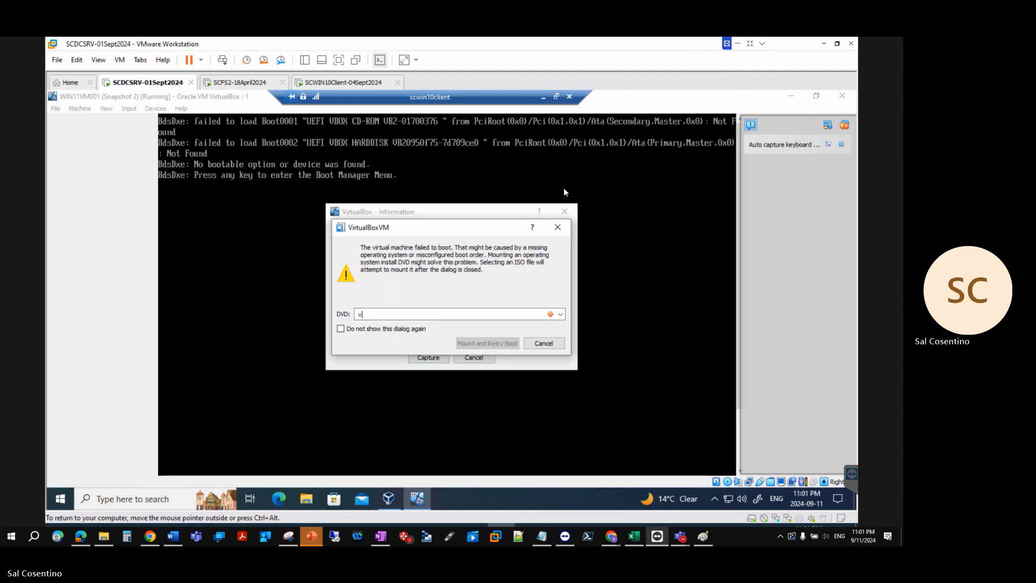
{"action": "type", "text": "v"}
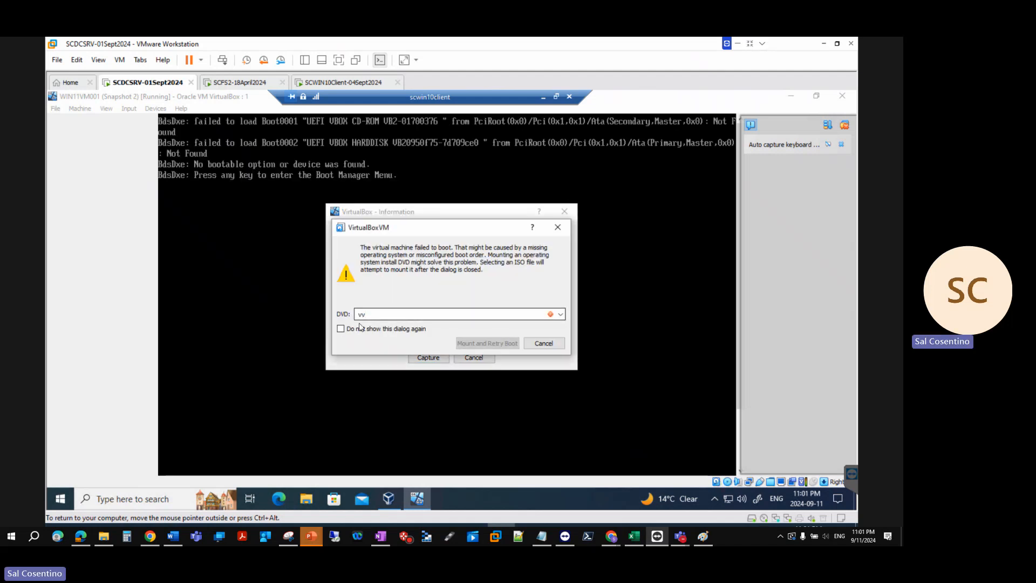
{"action": "left_click", "coordinate": [341, 329]}
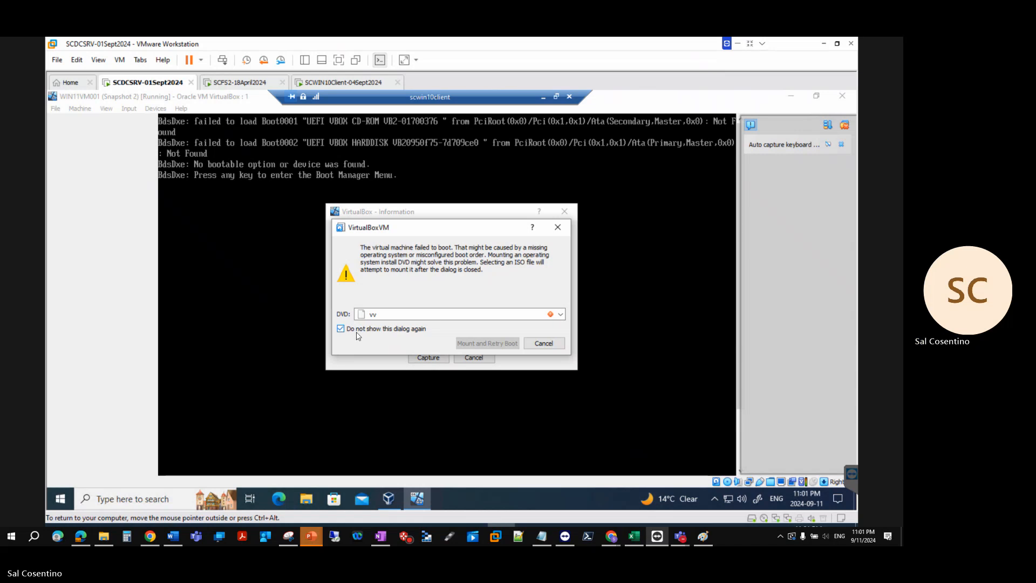
Step: Replace the stray DVD entry by browsing to Windows 11 23H2 in the Downloads folder, and mount it to retry the boot
{"action": "left_click", "coordinate": [561, 315]}
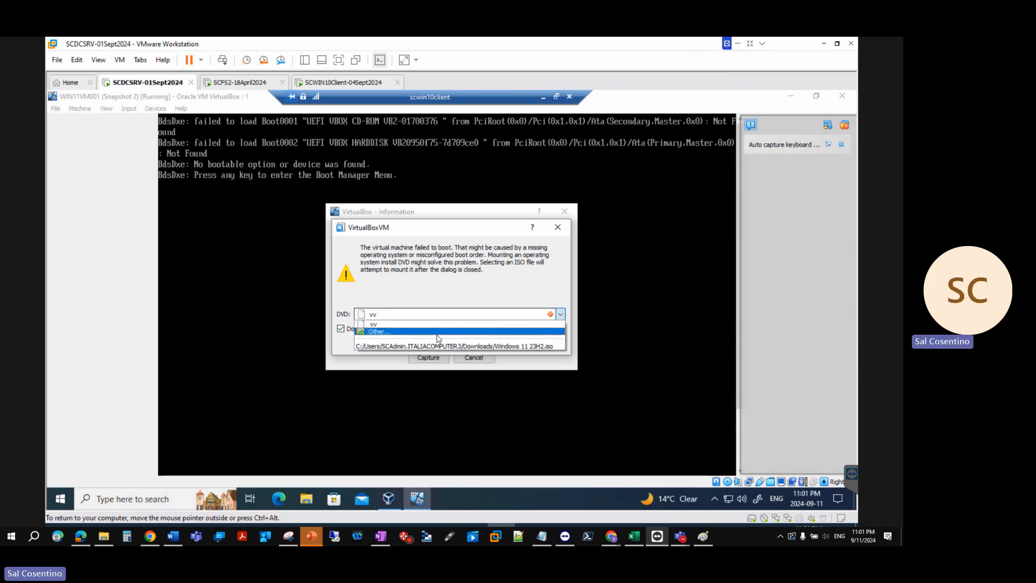
{"action": "left_click", "coordinate": [471, 331]}
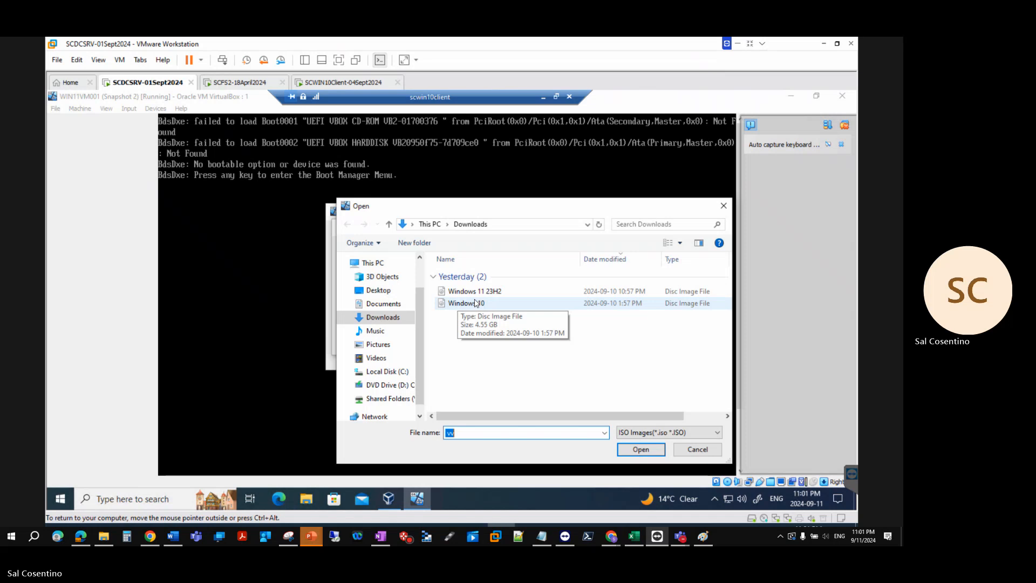
{"action": "left_click", "coordinate": [476, 302]}
{"action": "left_click", "coordinate": [474, 291]}
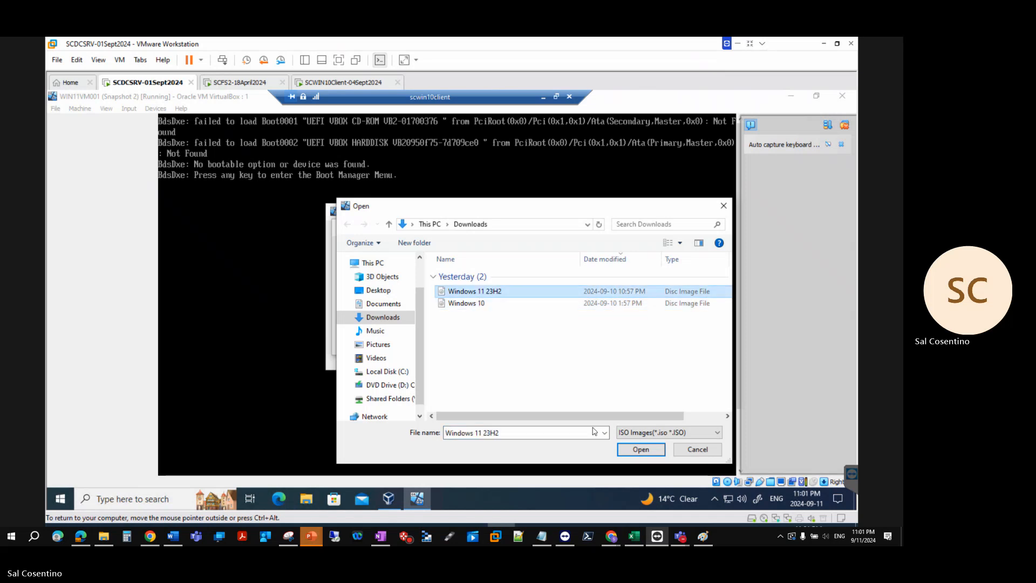
{"action": "left_click", "coordinate": [635, 448]}
{"action": "left_click", "coordinate": [487, 344]}
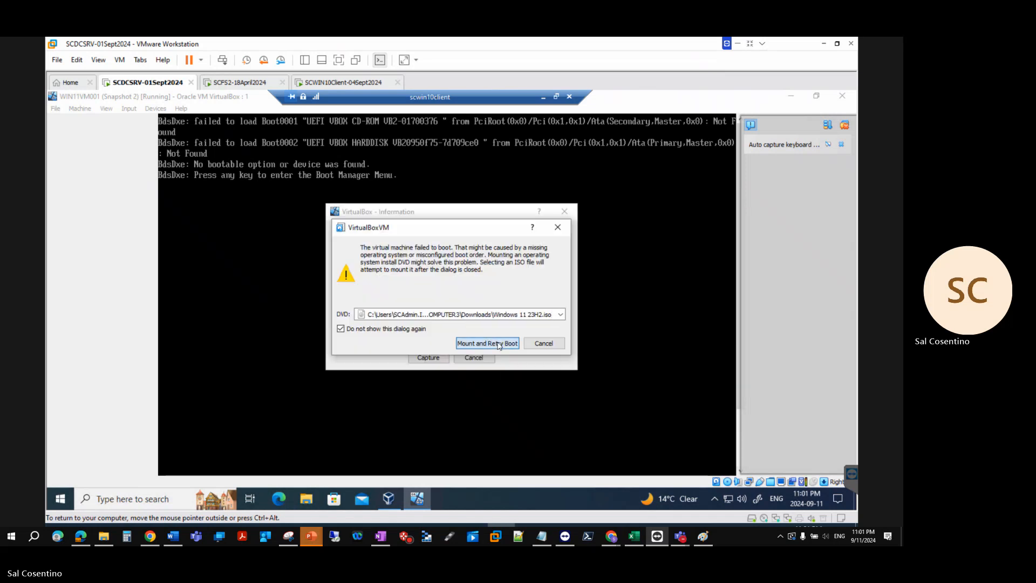
{"action": "left_click", "coordinate": [459, 356]}
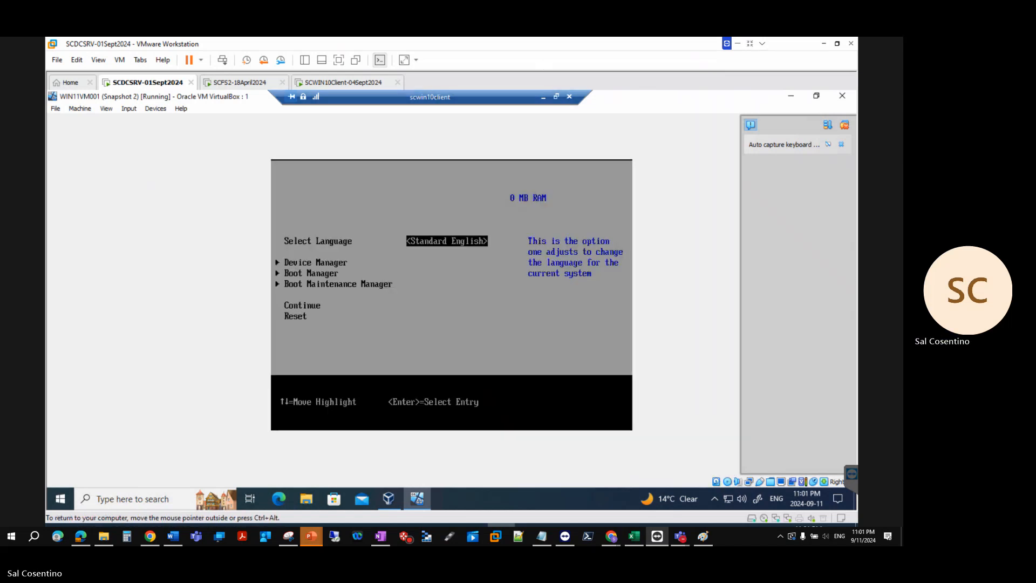
Step: Open the firmware's Boot Manager and boot into the EFI Internal Shell
{"action": "key", "text": "Down"}
{"action": "key", "text": "Down"}
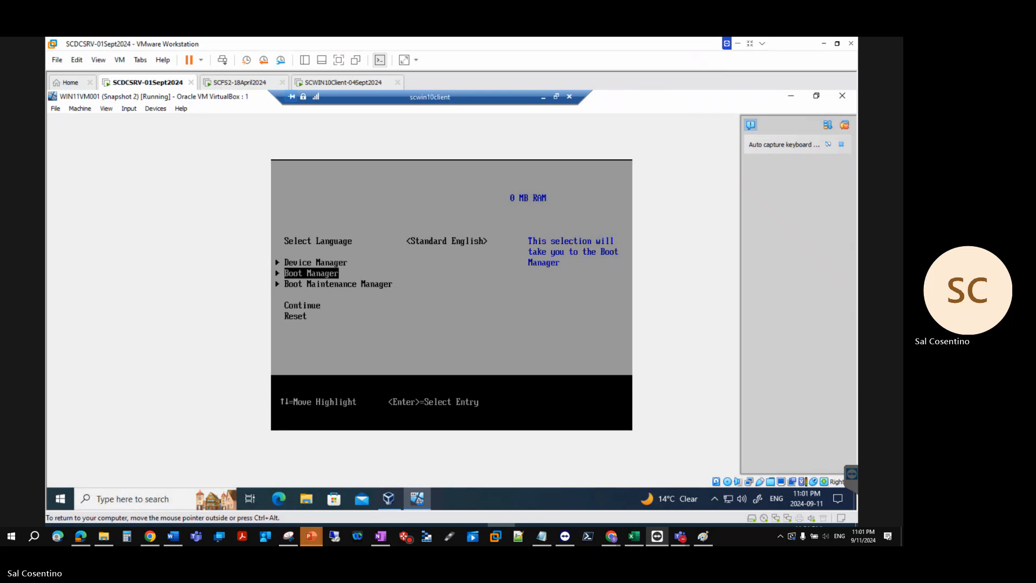
{"action": "key", "text": "Return"}
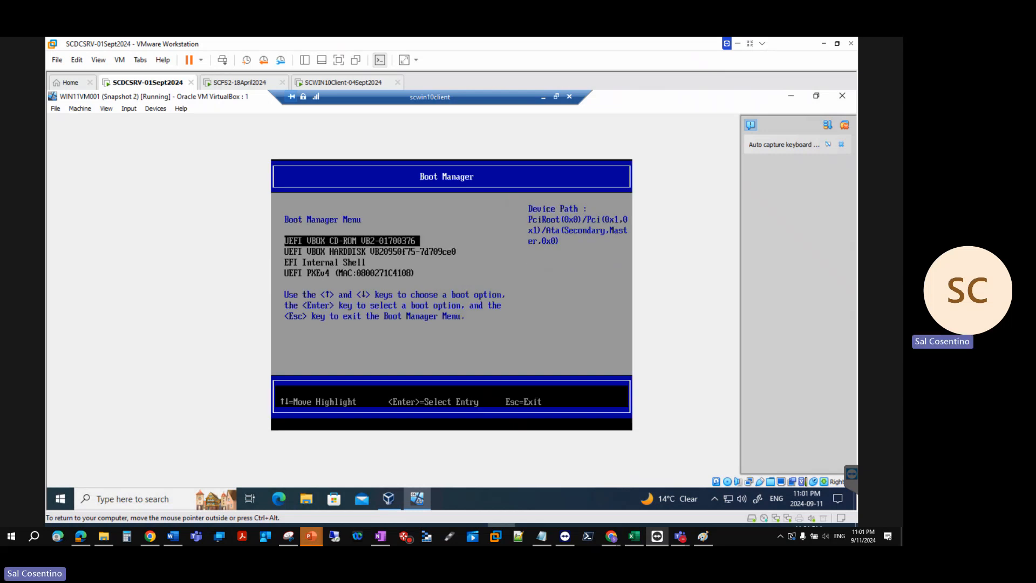
{"action": "key", "text": "Down"}
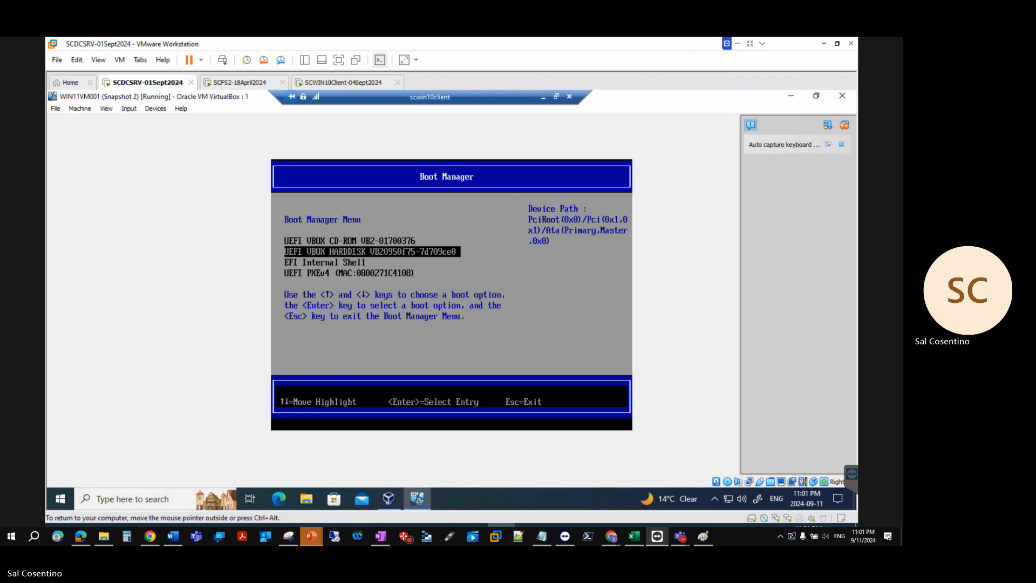
{"action": "key", "text": "Down"}
{"action": "key", "text": "Return"}
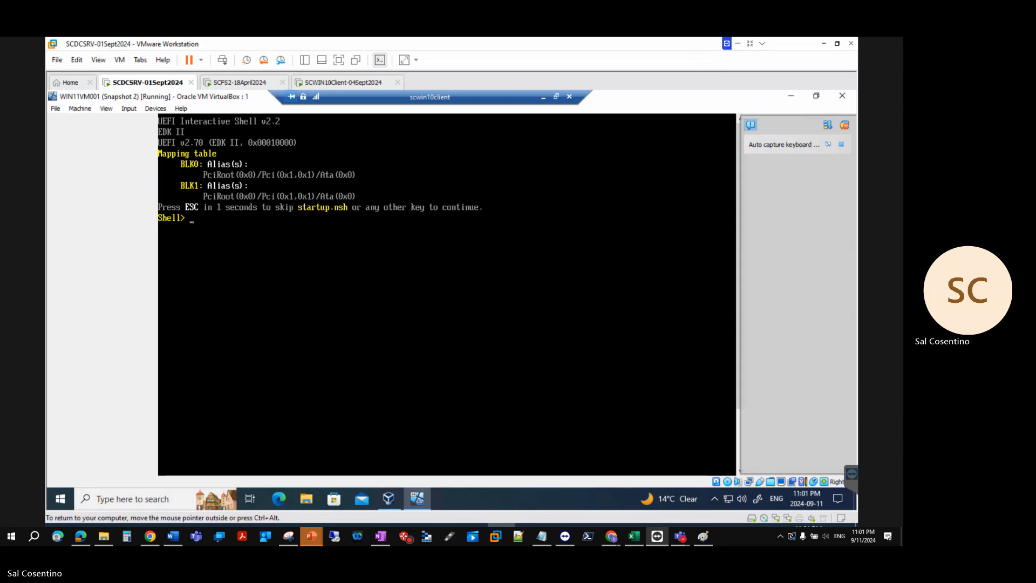
Step: Try the commands shell and start in the UEFI Interactive Shell, and leave it with exit
{"action": "type", "text": "s"}
{"action": "key", "text": "BackSpace"}
{"action": "type", "text": "shell"}
{"action": "key", "text": "Return"}
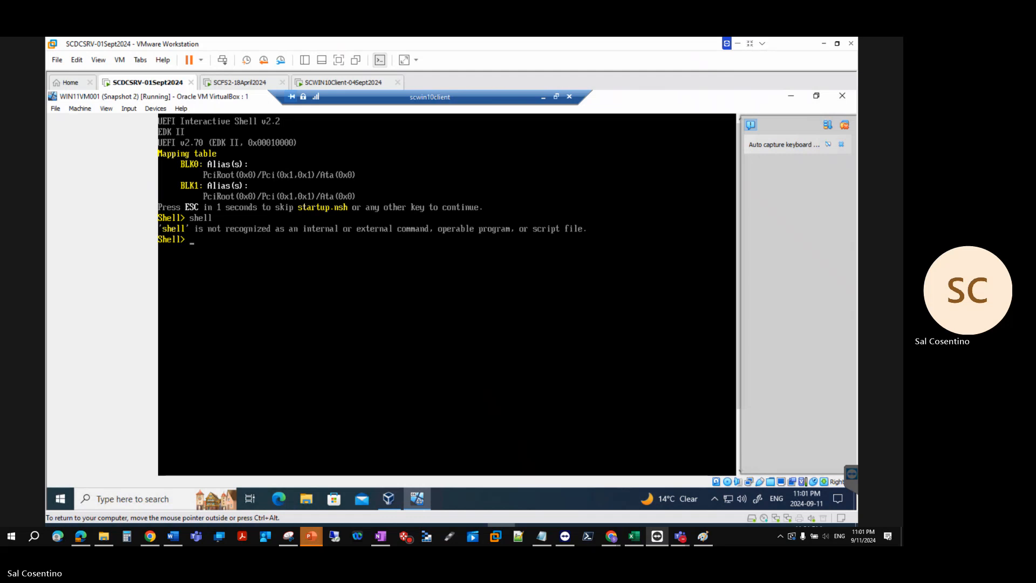
{"action": "type", "text": "start"}
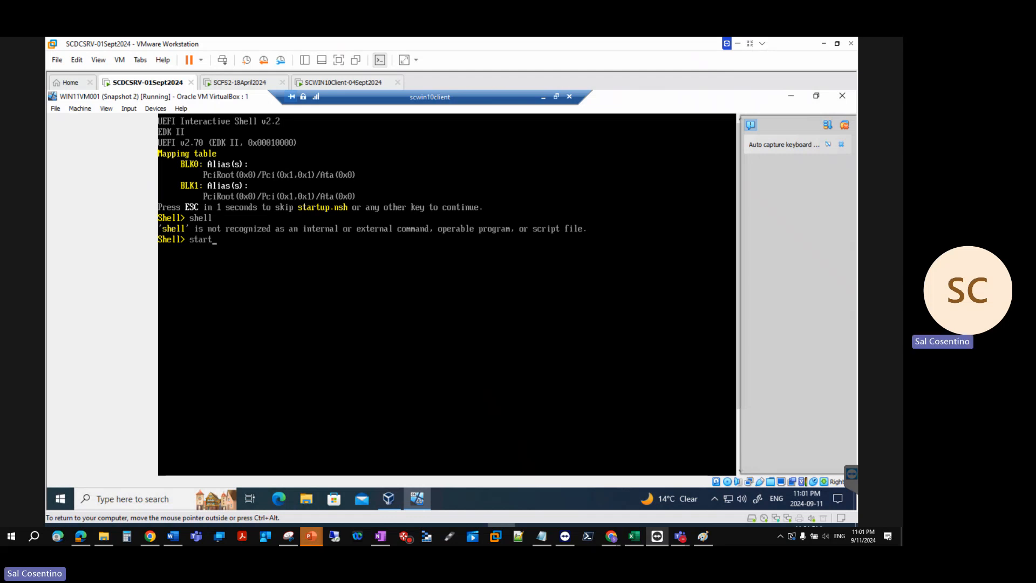
{"action": "key", "text": "Return"}
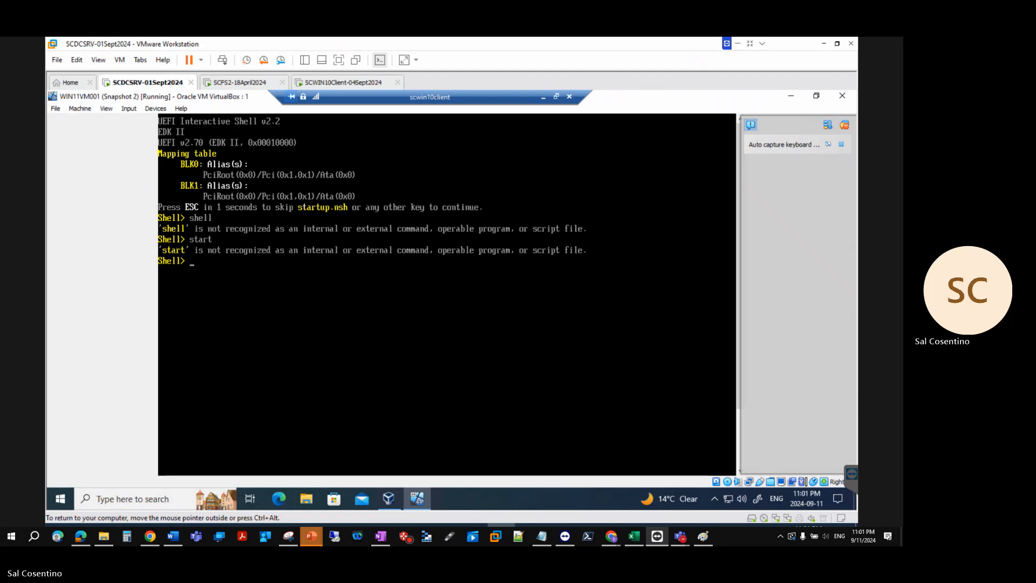
{"action": "type", "text": "exit"}
{"action": "key", "text": "Return"}
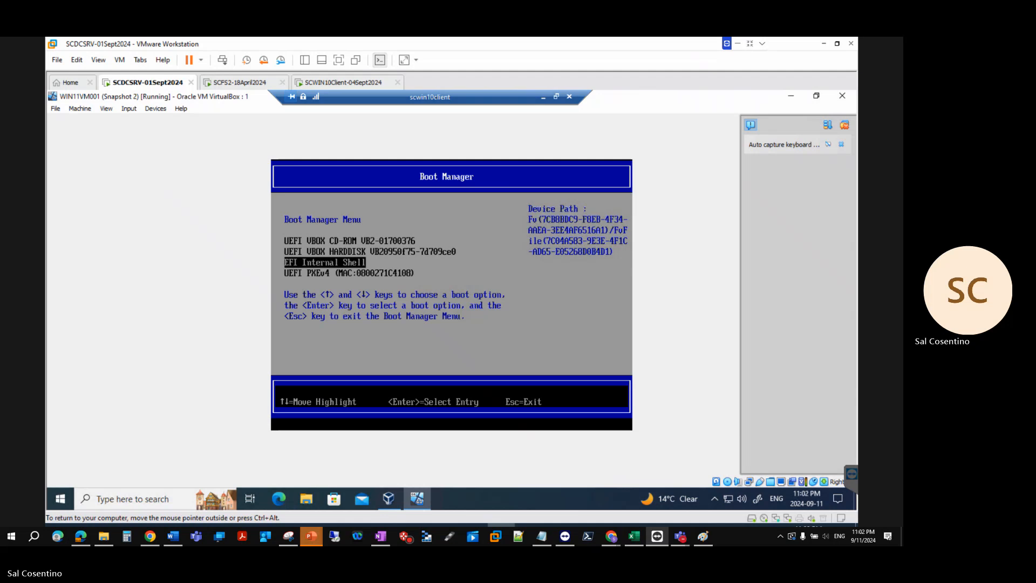
Step: Compare the UEFI VBOX CD-ROM and HARDDISK entries and their device paths in the Boot Manager menu
{"action": "key", "text": "Up"}
{"action": "key", "text": "Up"}
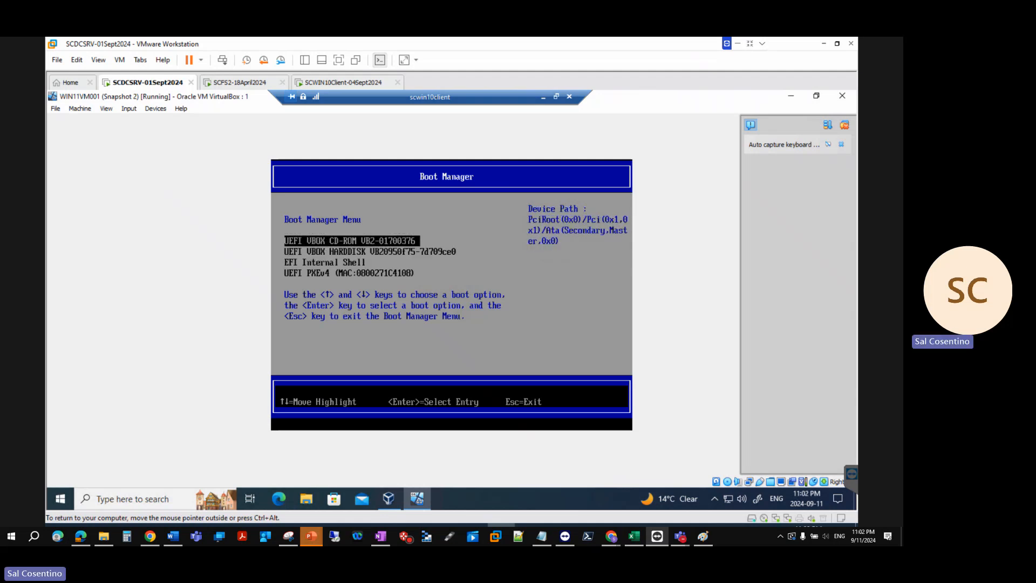
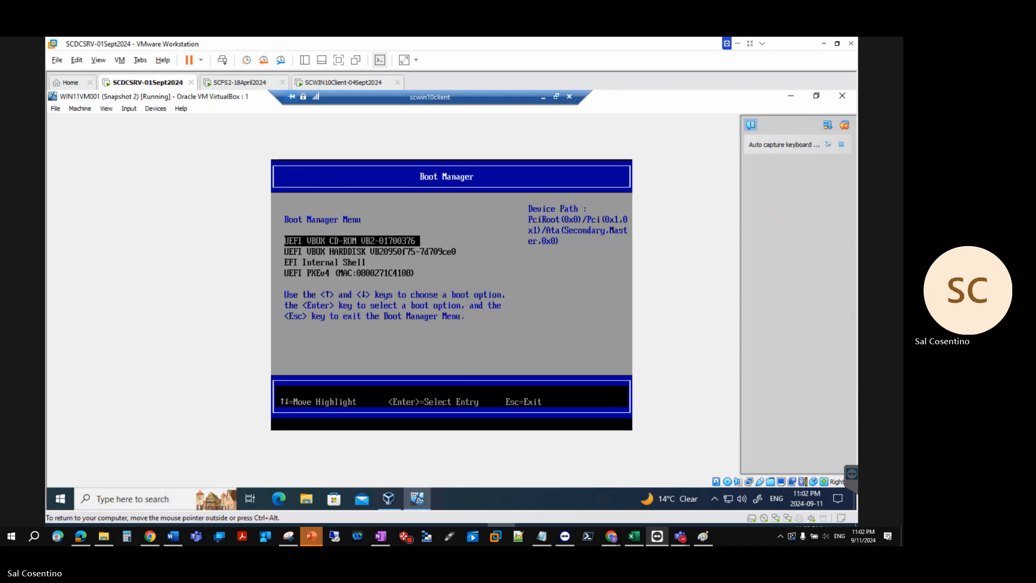
{"action": "key", "text": "Down"}
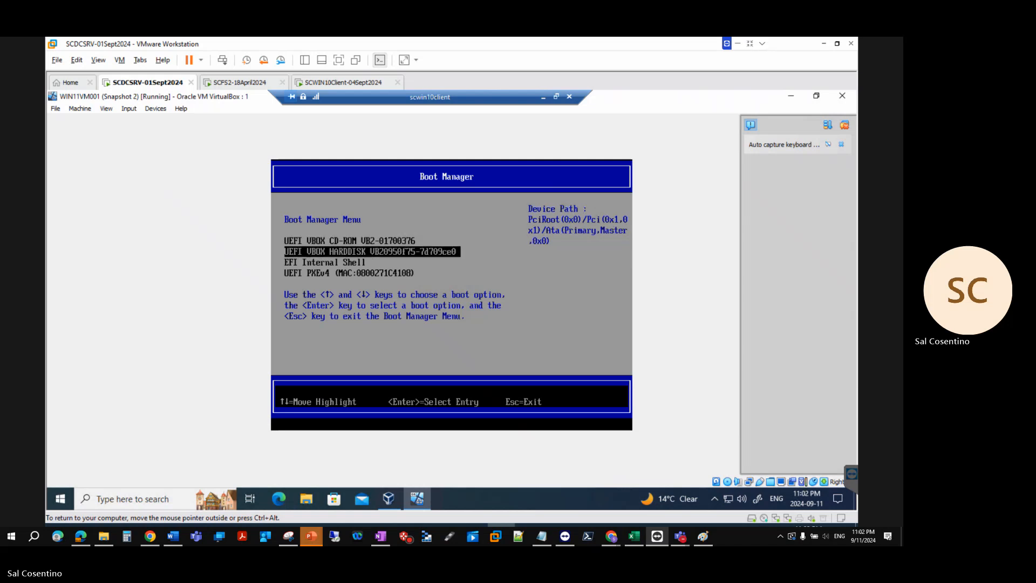
{"action": "key", "text": "Up"}
{"action": "key", "text": "Down"}
{"action": "key", "text": "Up"}
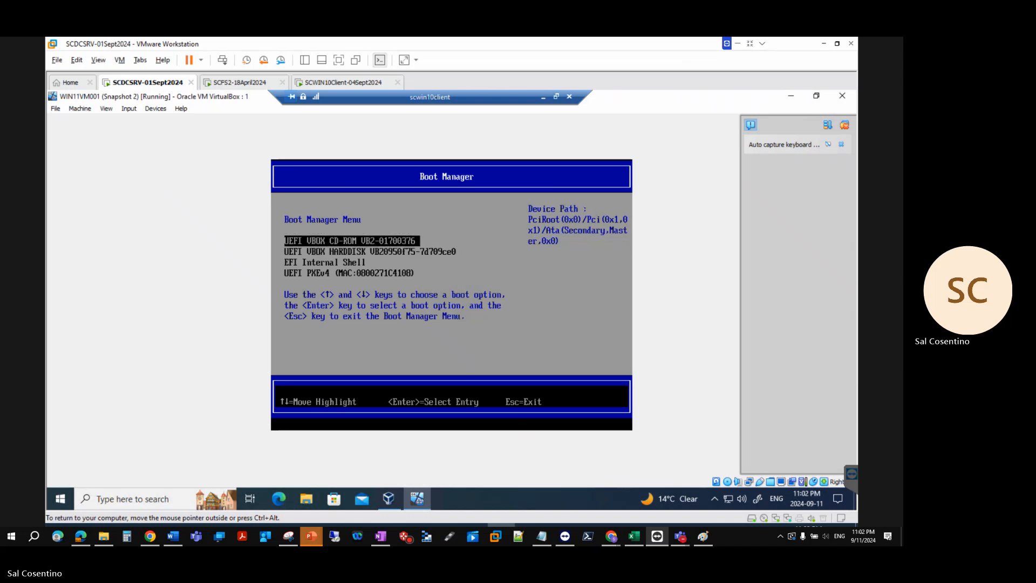
{"action": "key", "text": "Down"}
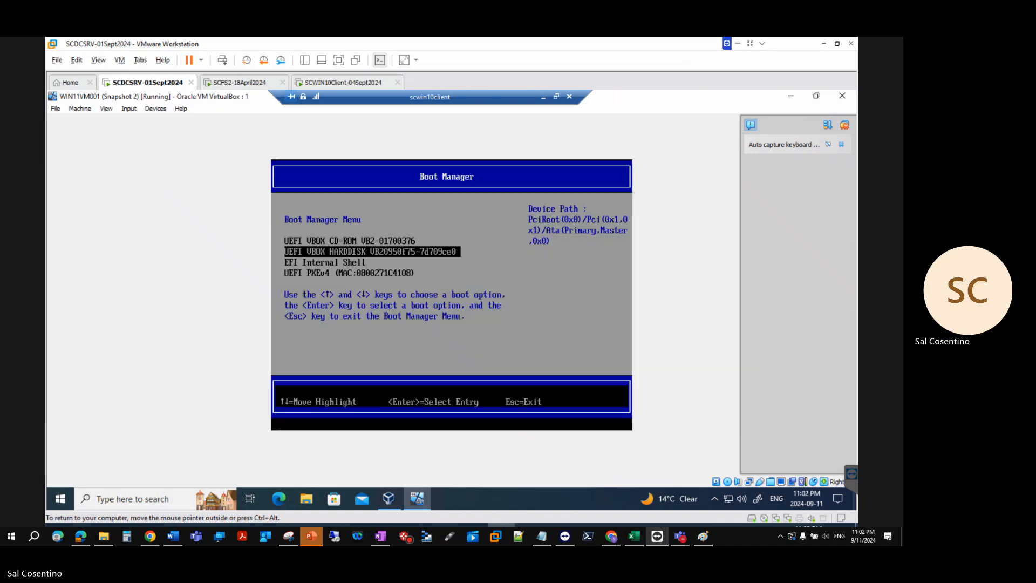
{"action": "key", "text": "Up"}
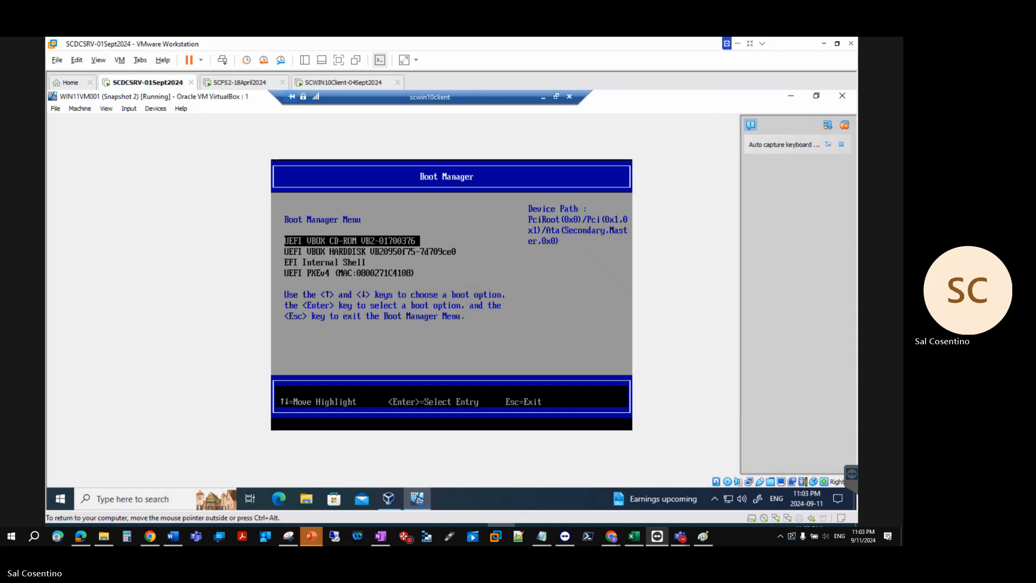
Step: Leave the Boot Manager menu and try to open the Boot Maintenance Manager from the firmware's main page
{"action": "key", "text": "Escape"}
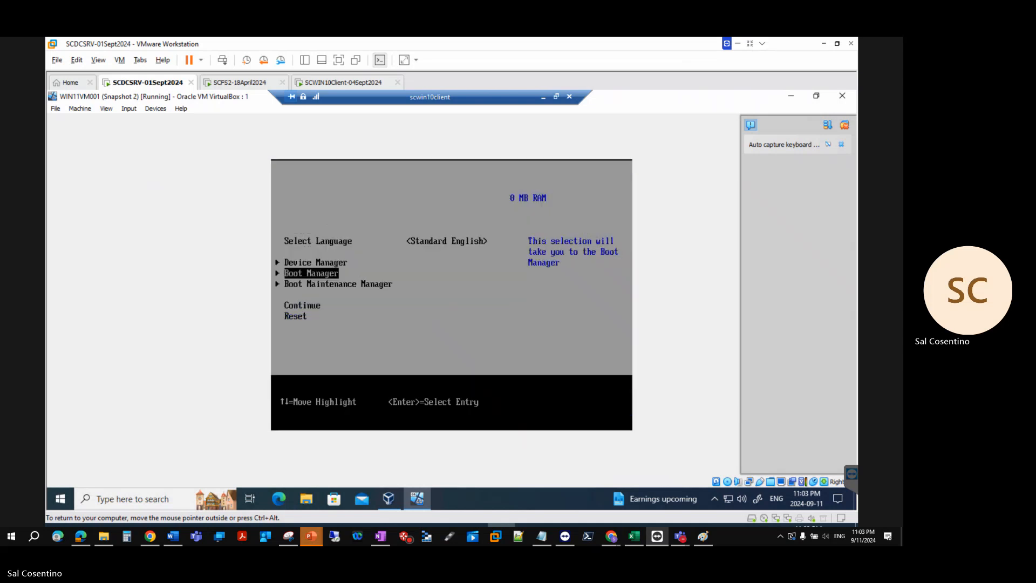
{"action": "key", "text": "Down"}
{"action": "key", "text": "Down"}
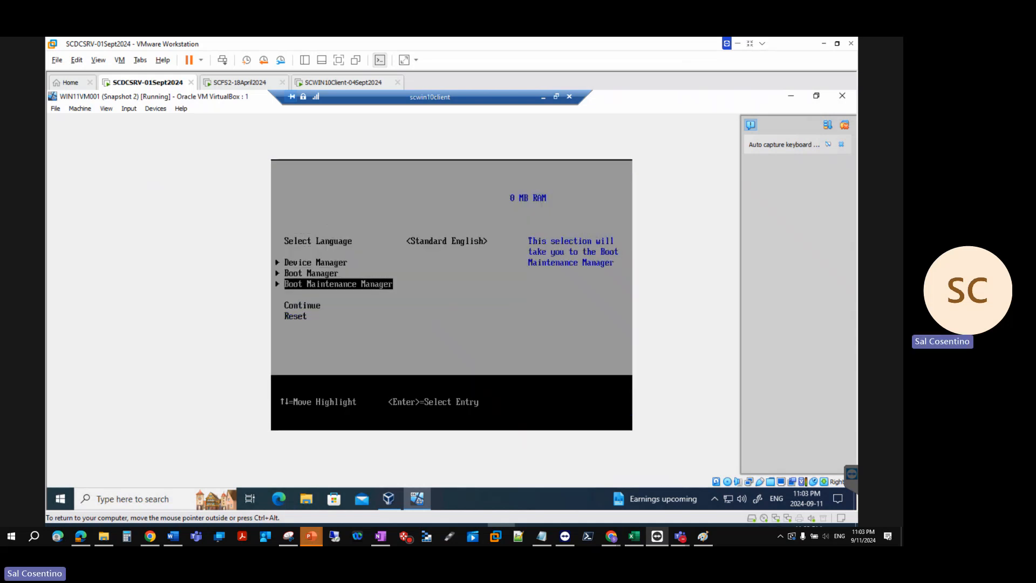
{"action": "key", "text": "Return"}
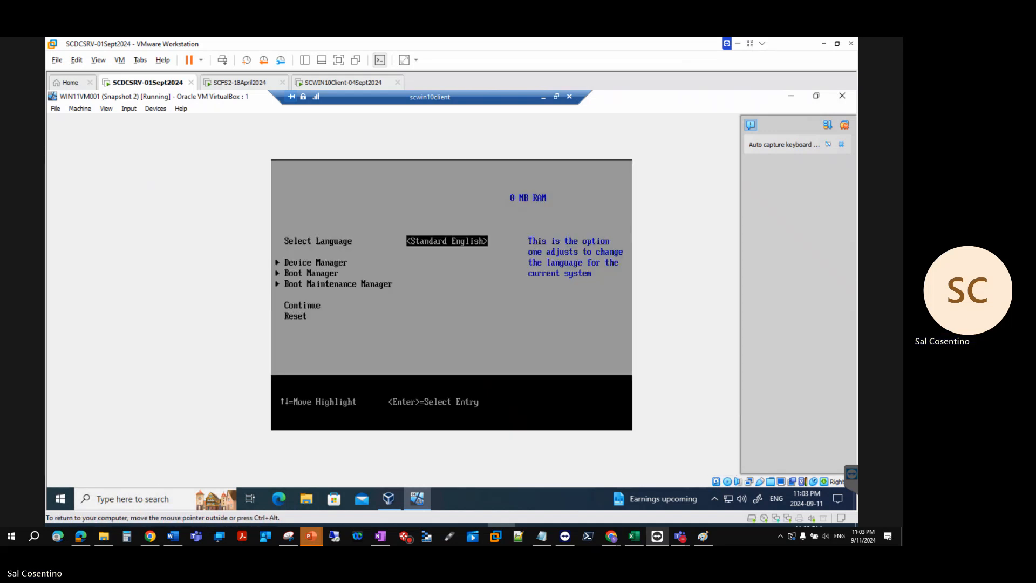
{"action": "left_click", "coordinate": [70, 82]}
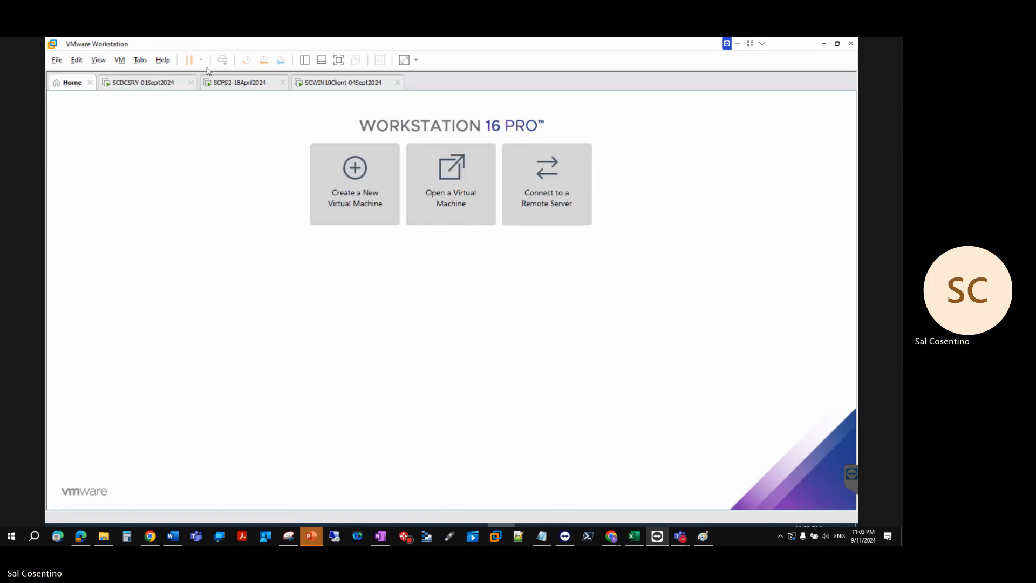
{"action": "left_click", "coordinate": [315, 82]}
{"action": "left_click", "coordinate": [180, 82]}
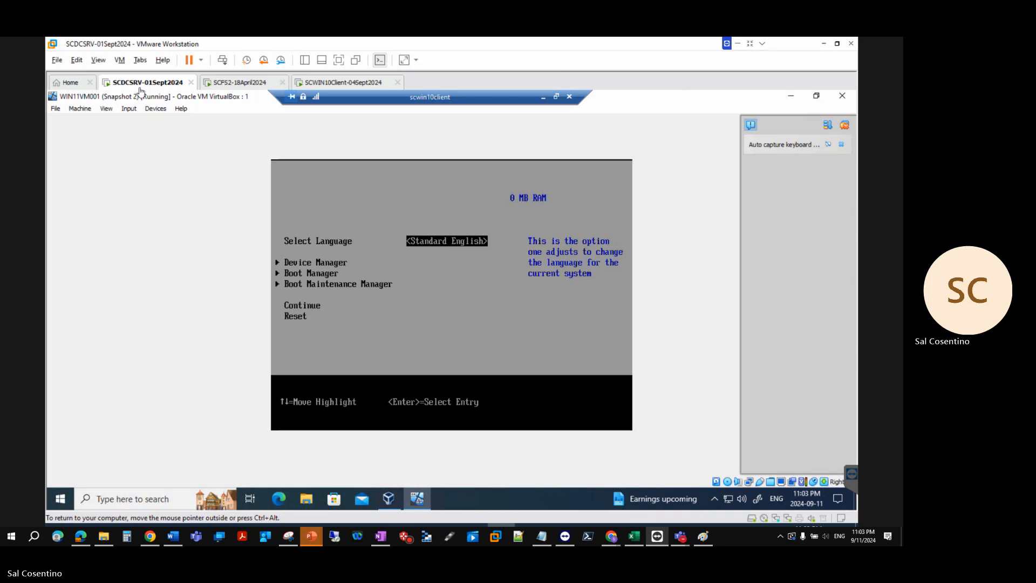
{"action": "left_click", "coordinate": [341, 82]}
{"action": "left_click", "coordinate": [164, 85]}
Step: Reset the virtual machine from the firmware's main page and re-enter the firmware menu during the restart
{"action": "key", "text": "Down"}
{"action": "key", "text": "Down"}
{"action": "key", "text": "Down"}
{"action": "key", "text": "Down"}
{"action": "key", "text": "Down"}
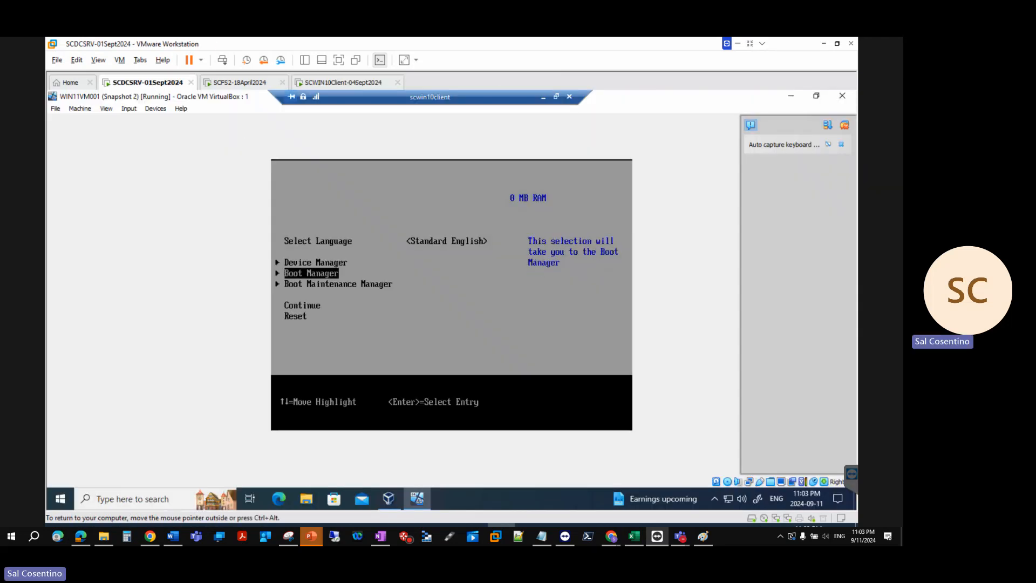
{"action": "key", "text": "Return"}
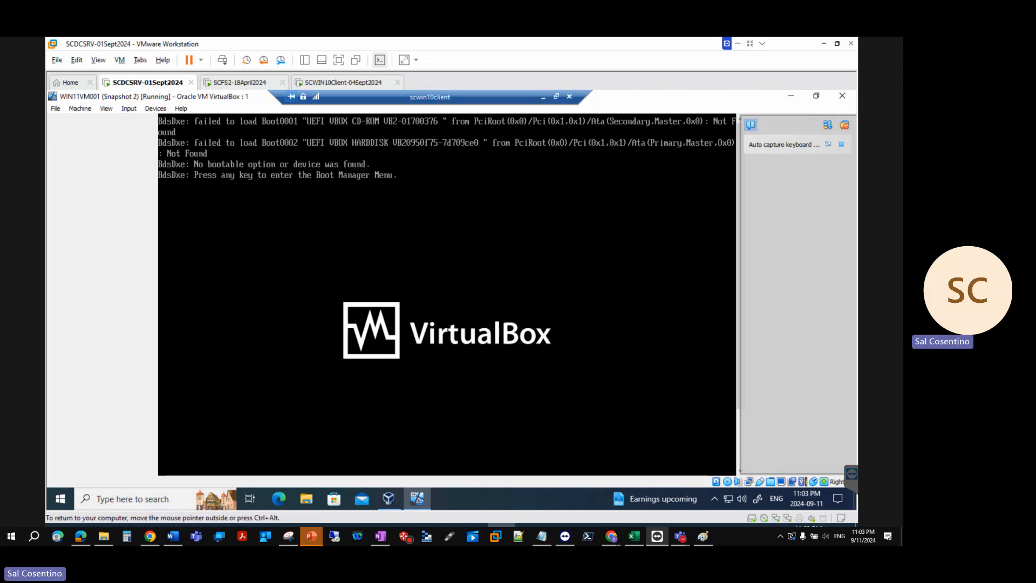
{"action": "key", "text": "Return"}
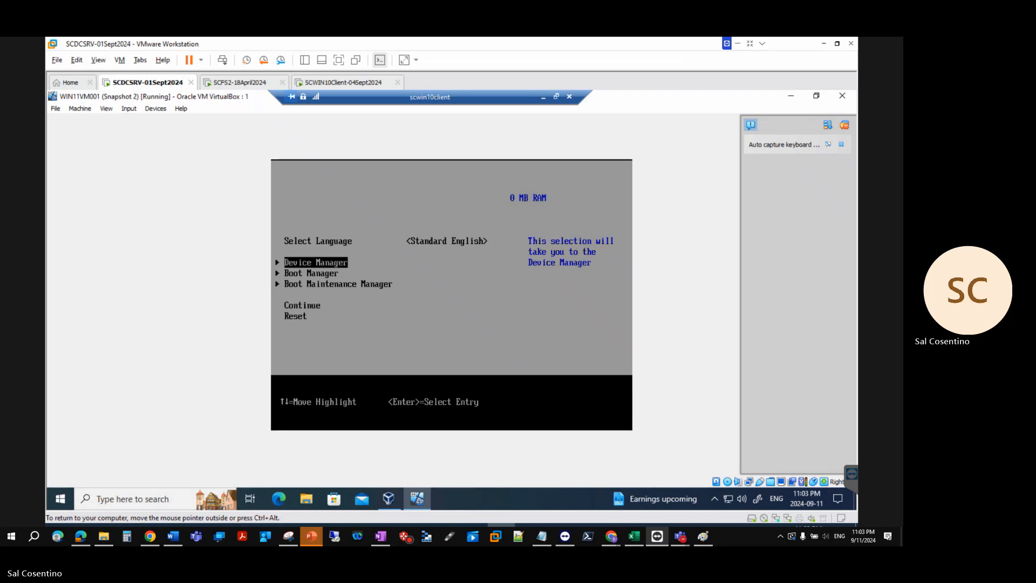
Step: Open the Secure Boot Configuration page from the firmware's Device Manager
{"action": "key", "text": "Return"}
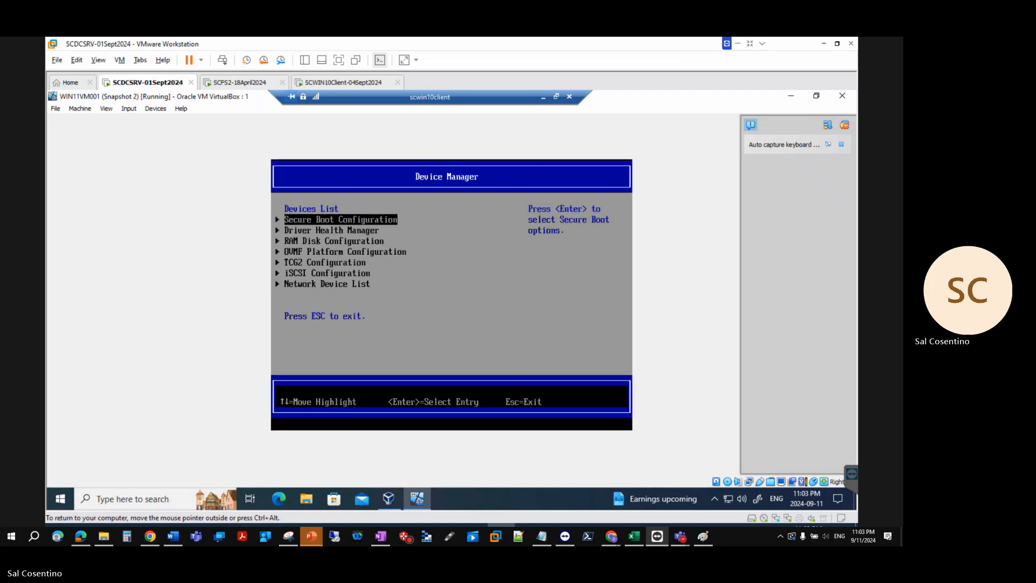
{"action": "key", "text": "Down"}
{"action": "key", "text": "Down"}
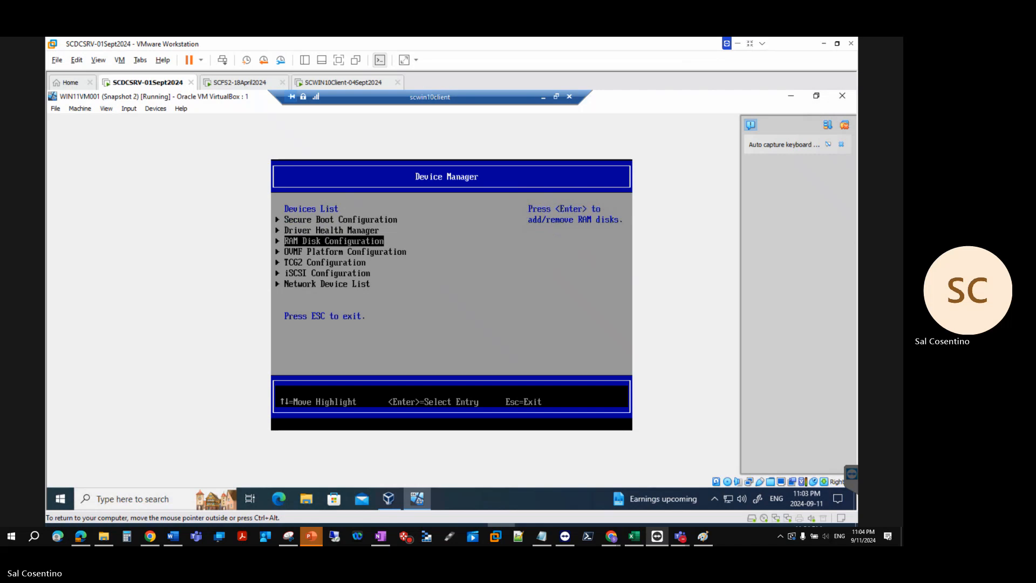
{"action": "key", "text": "Up"}
{"action": "key", "text": "Up"}
{"action": "key", "text": "Return"}
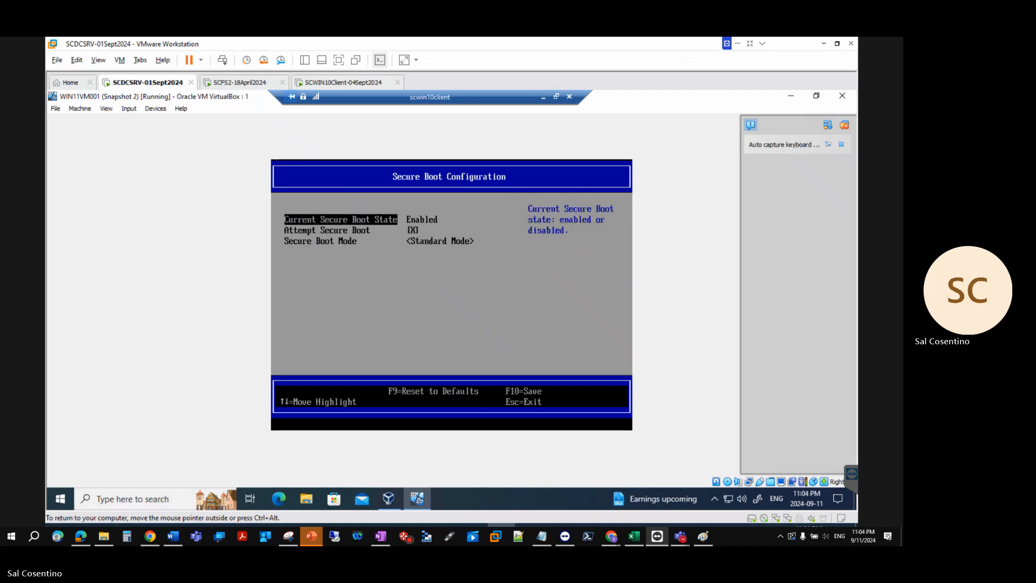
Step: Select Standard Mode as the Secure Boot Mode and save the configuration changes
{"action": "key", "text": "Down"}
{"action": "key", "text": "Down"}
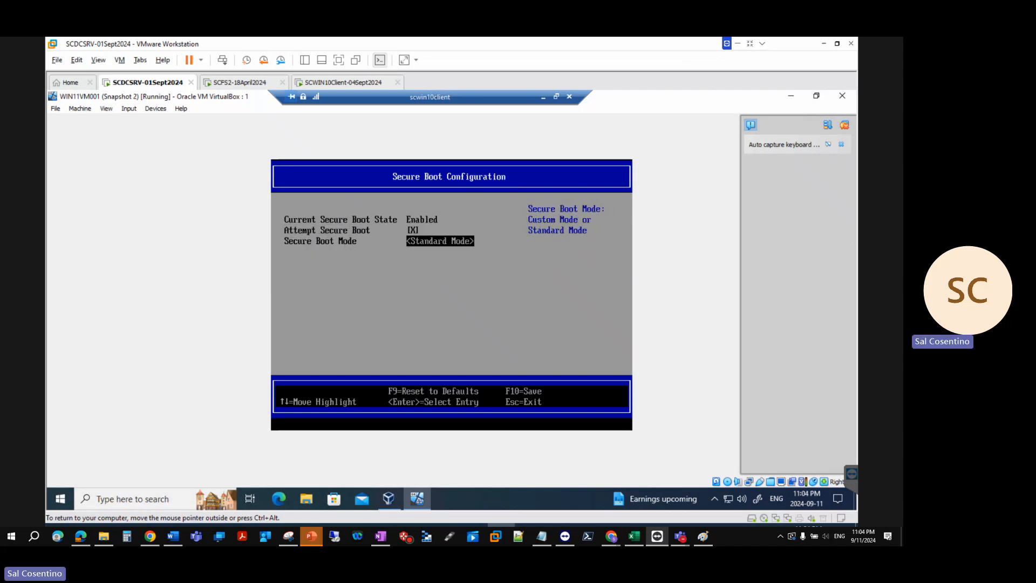
{"action": "key", "text": "Return"}
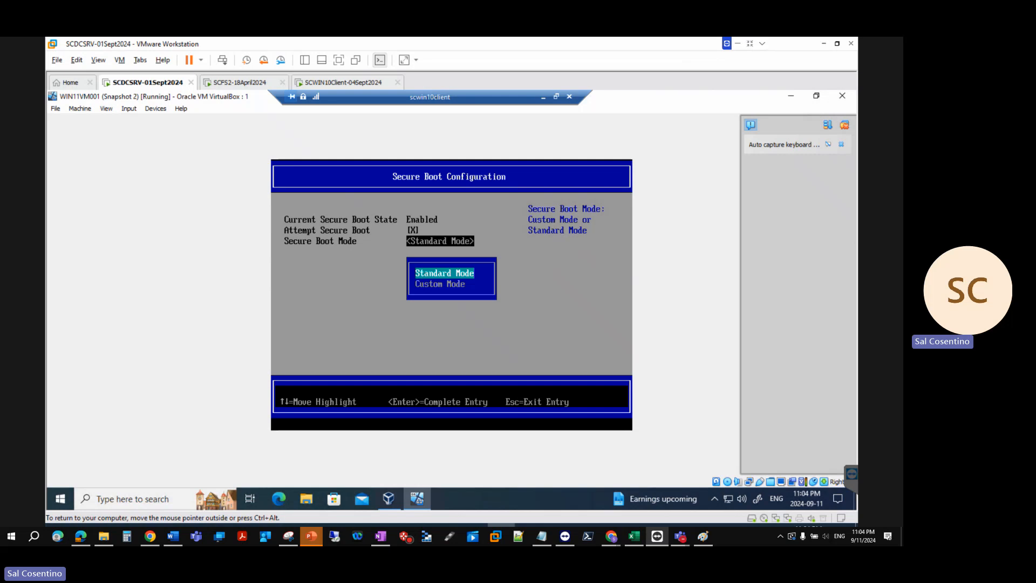
{"action": "key", "text": "Return"}
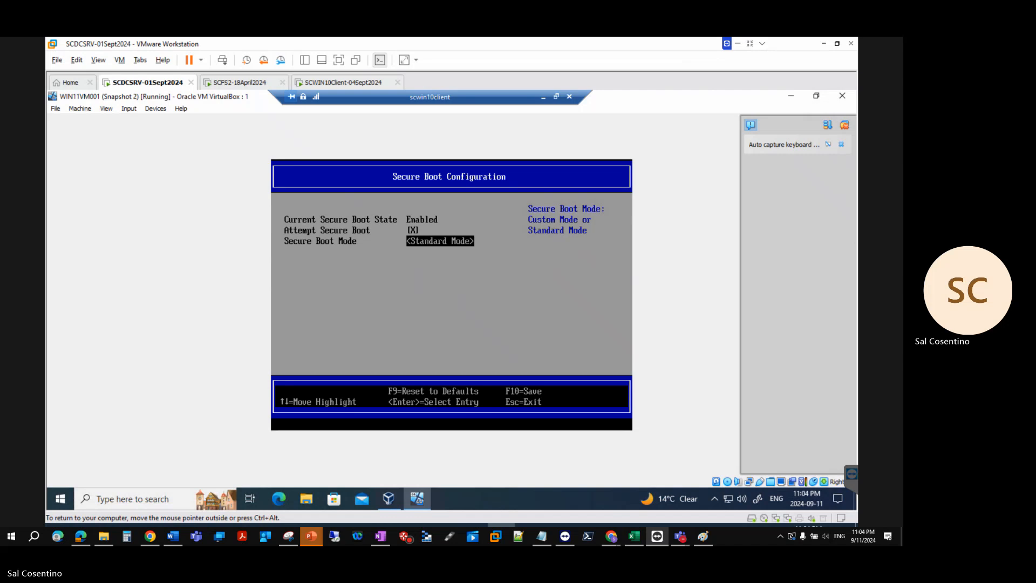
{"action": "key", "text": "F10"}
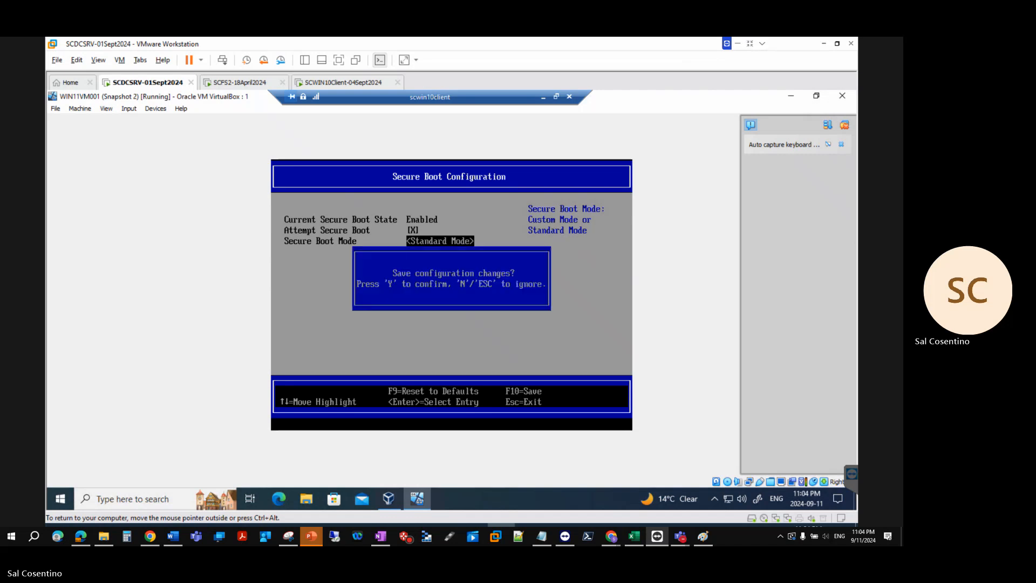
{"action": "key", "text": "y"}
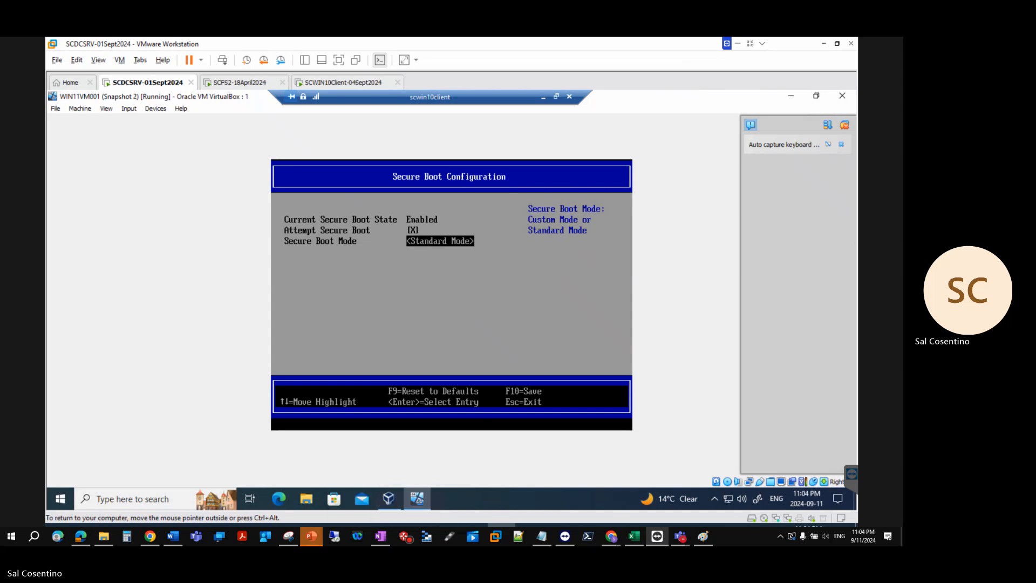
{"action": "left_click", "coordinate": [345, 82]}
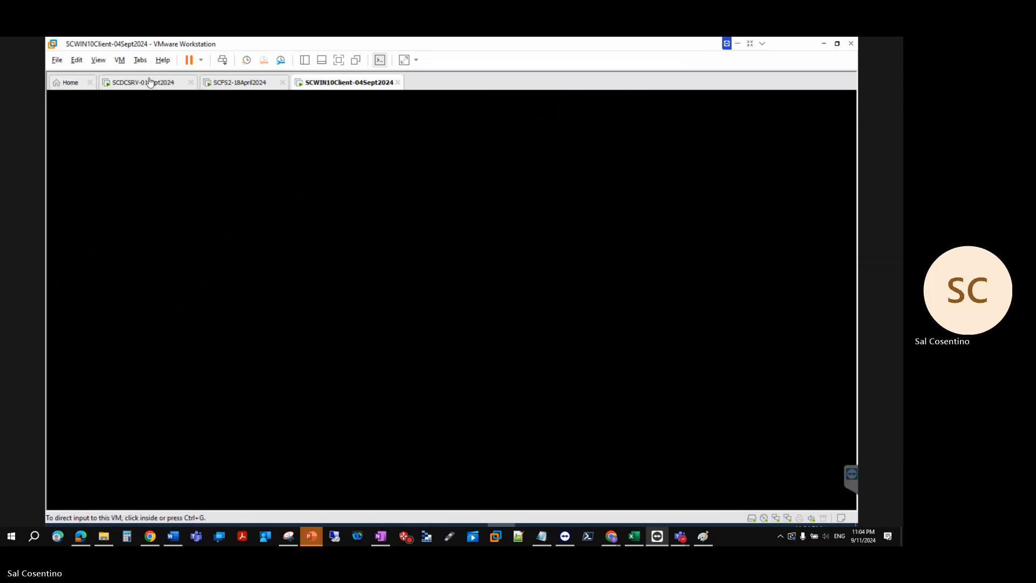
{"action": "left_click", "coordinate": [150, 82]}
{"action": "left_click", "coordinate": [190, 82]}
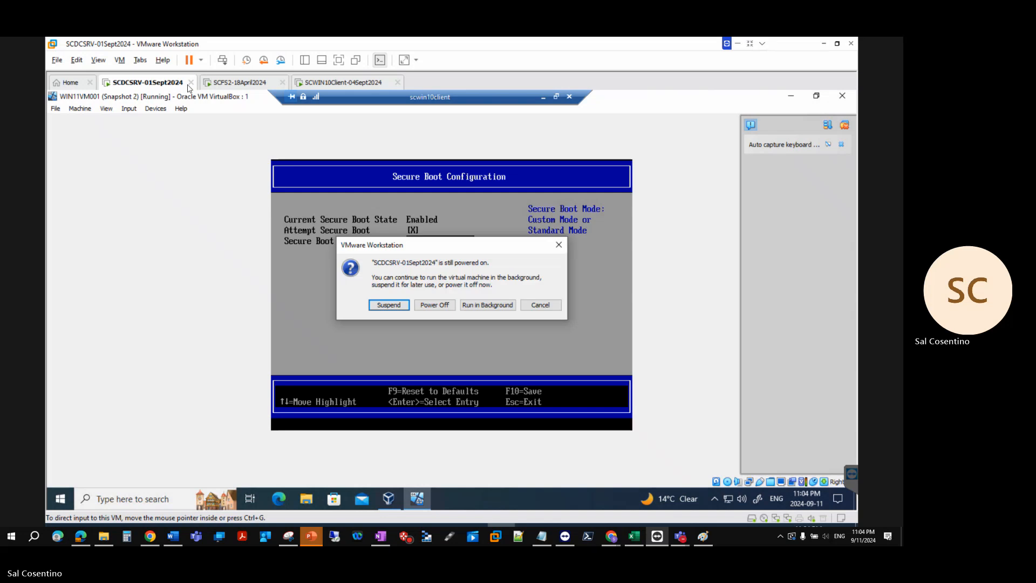
{"action": "left_click", "coordinate": [513, 306]}
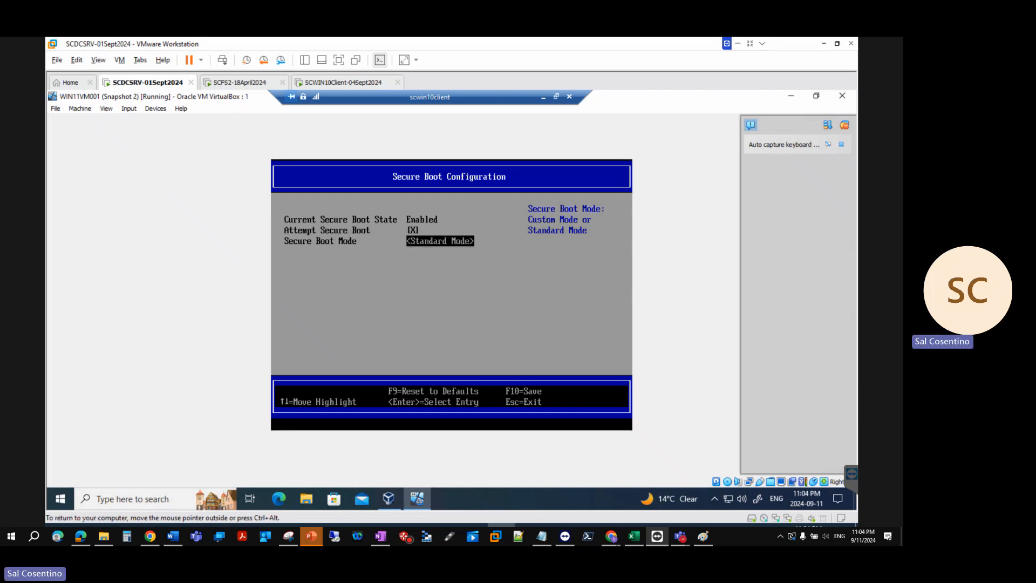
Step: Release the captured pointer and power off WIN11VM001 without restoring the current snapshot
{"action": "key", "text": "ctrl+alt"}
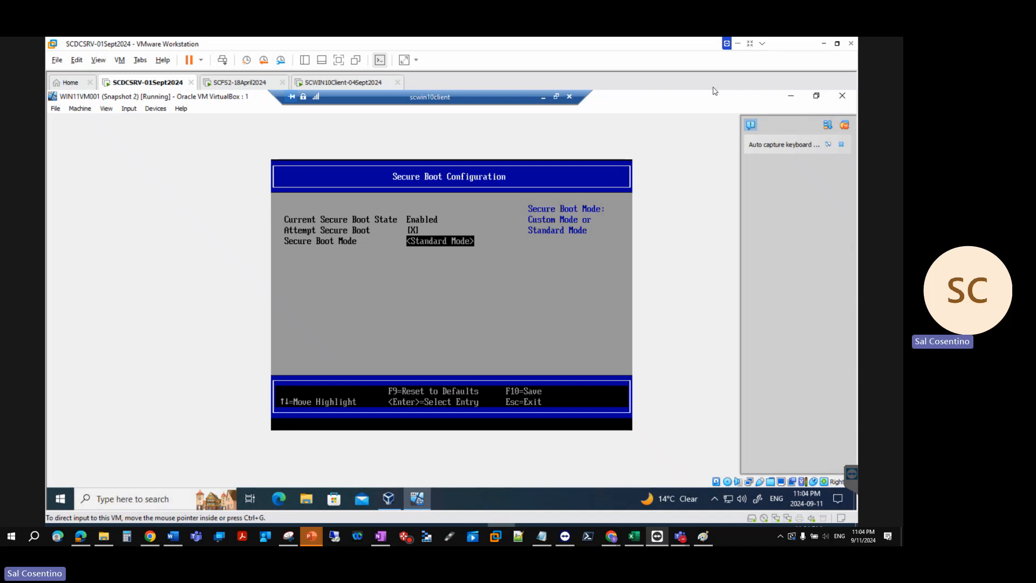
{"action": "left_click", "coordinate": [715, 91]}
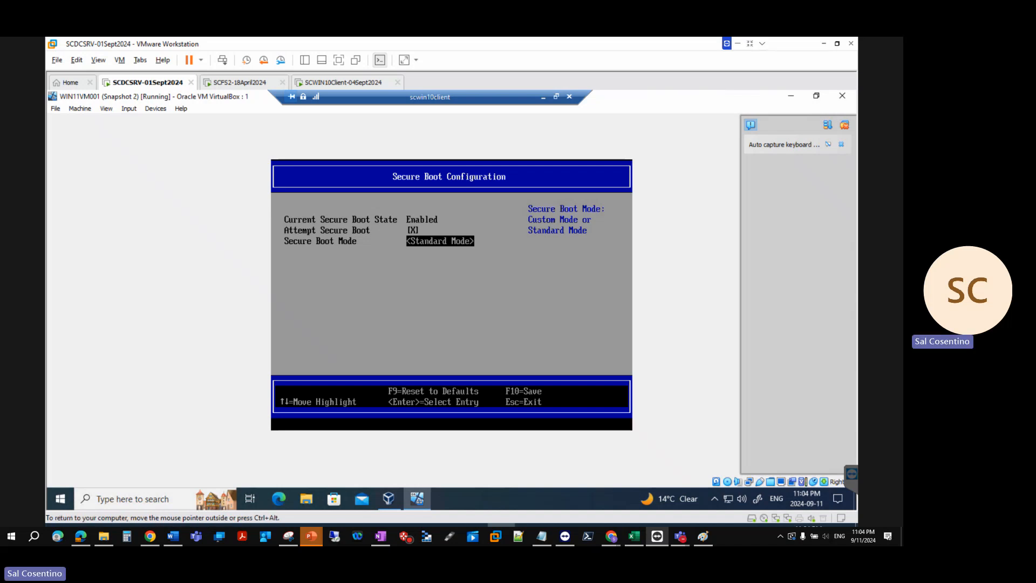
{"action": "key", "text": "ctrl+alt"}
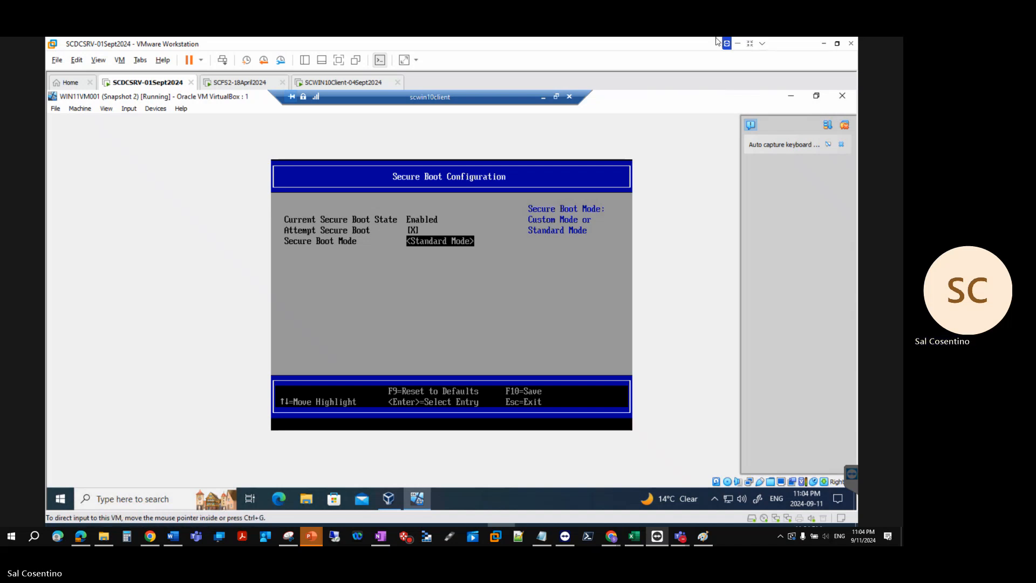
{"action": "key", "text": "ctrl+g"}
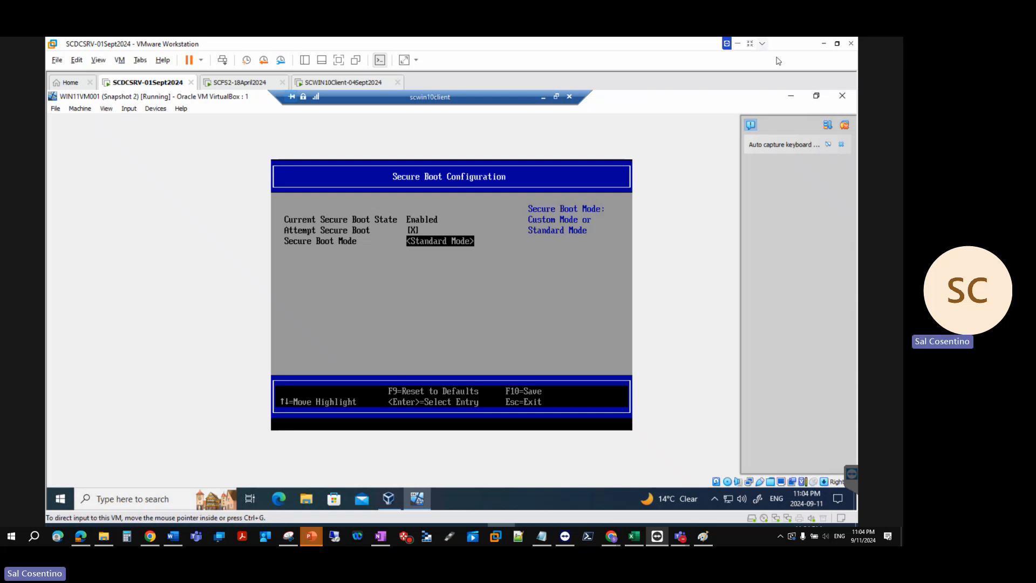
{"action": "left_click", "coordinate": [840, 104]}
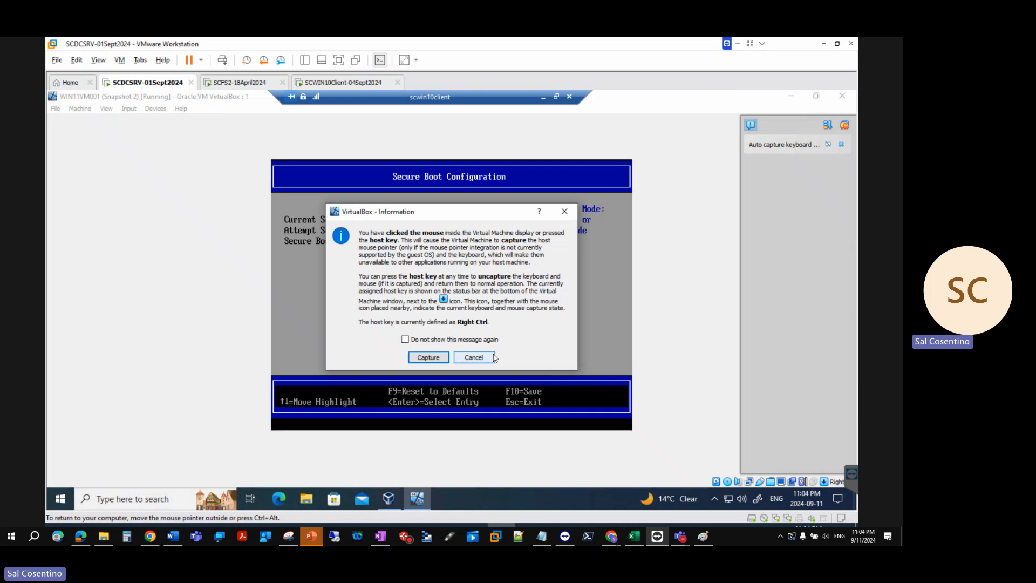
{"action": "left_click", "coordinate": [474, 357]}
{"action": "left_click", "coordinate": [842, 95]}
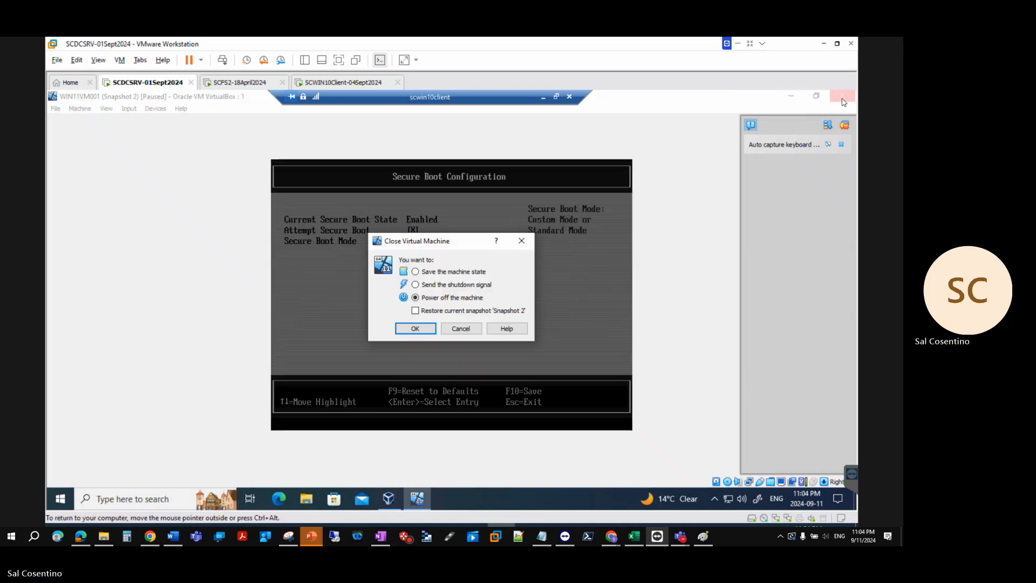
{"action": "left_click", "coordinate": [430, 328]}
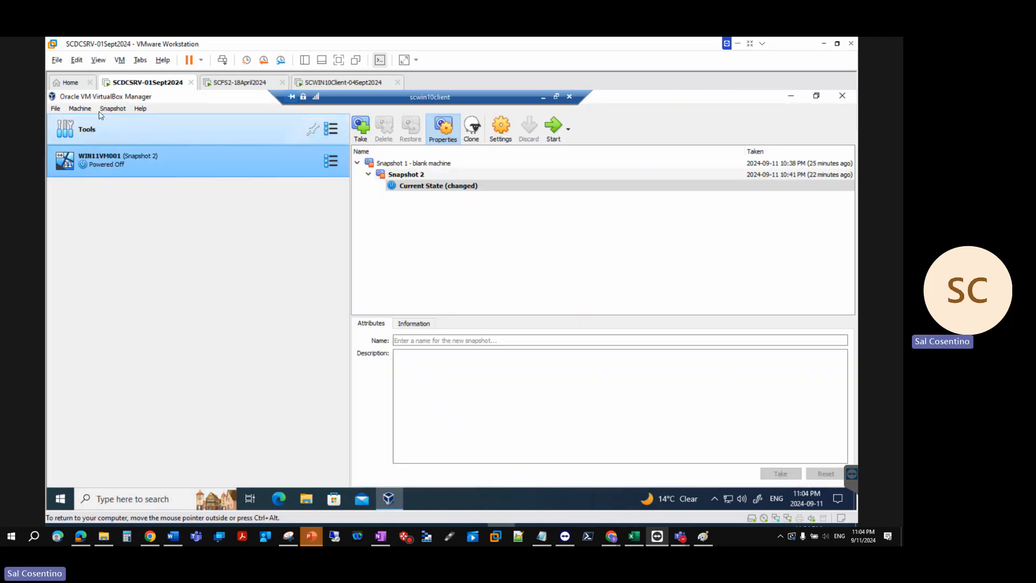
Step: Check the VirtualBox host-only and NAT networks, including the host-only adapter's IPv4 properties
{"action": "left_click", "coordinate": [98, 123]}
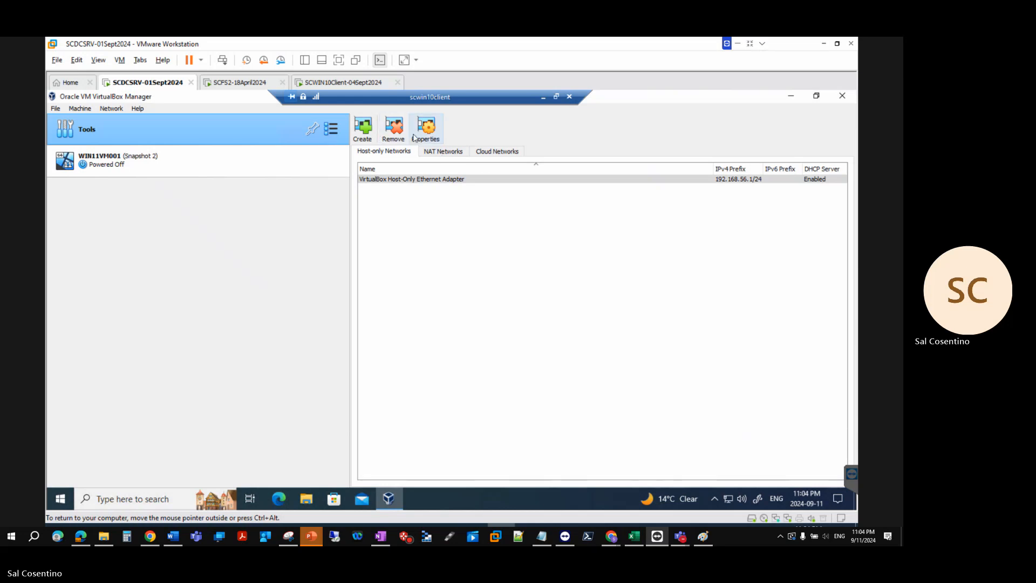
{"action": "left_click", "coordinate": [431, 151]}
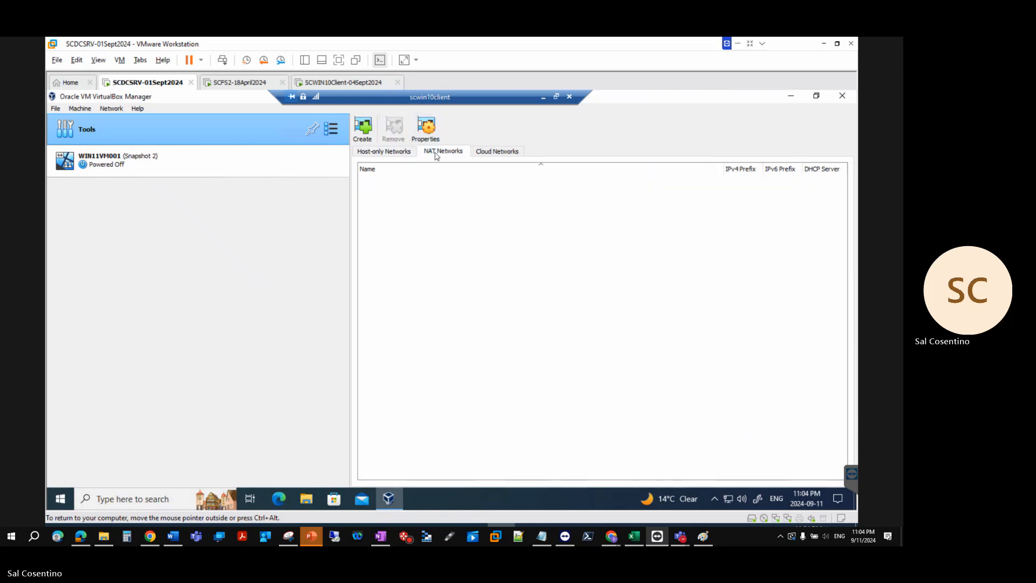
{"action": "left_click", "coordinate": [385, 151]}
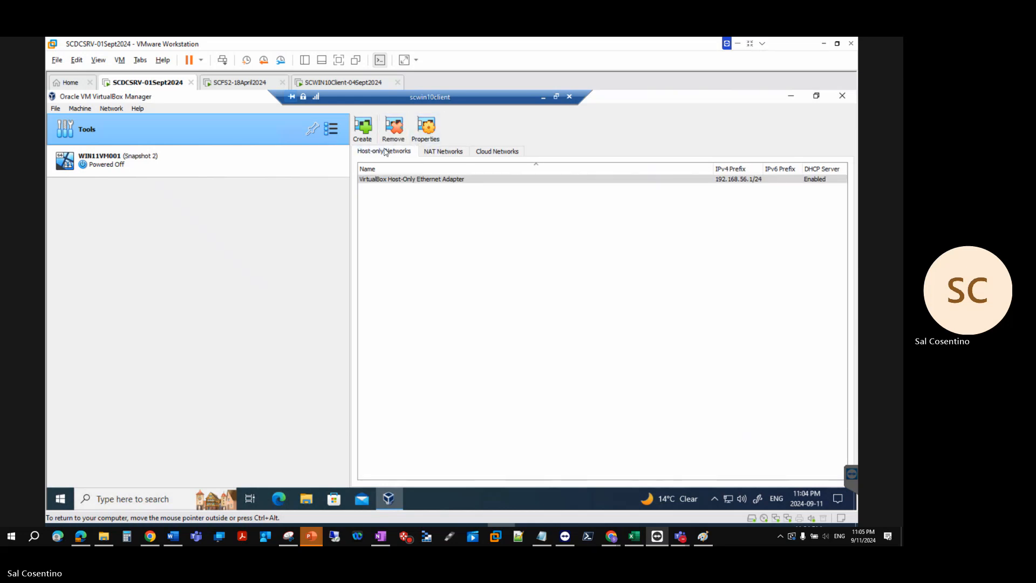
{"action": "left_click", "coordinate": [426, 127]}
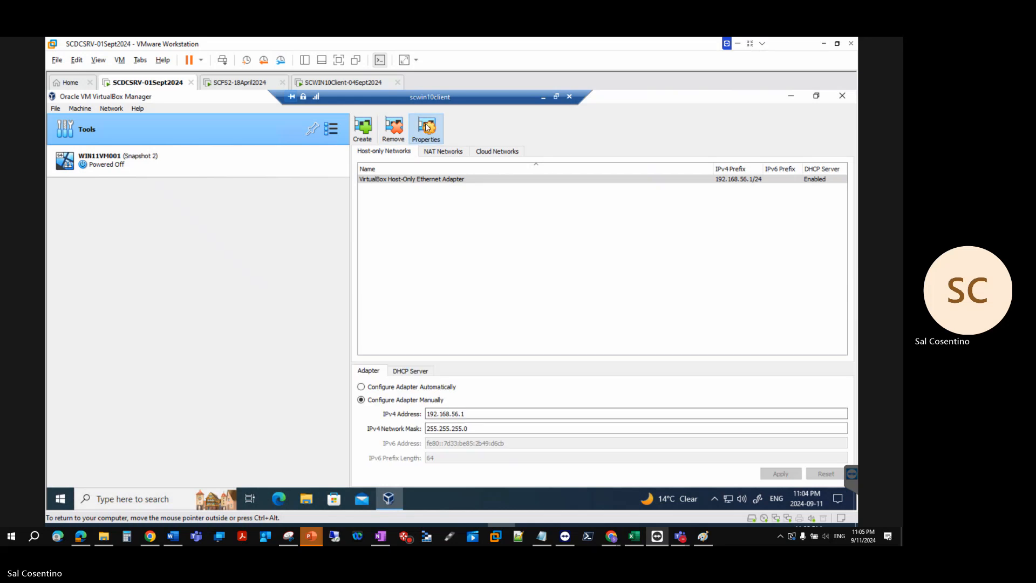
Step: Set the guest operating system version of WIN11VM001 to Other Windows (64-bit) in its general settings
{"action": "left_click", "coordinate": [94, 157]}
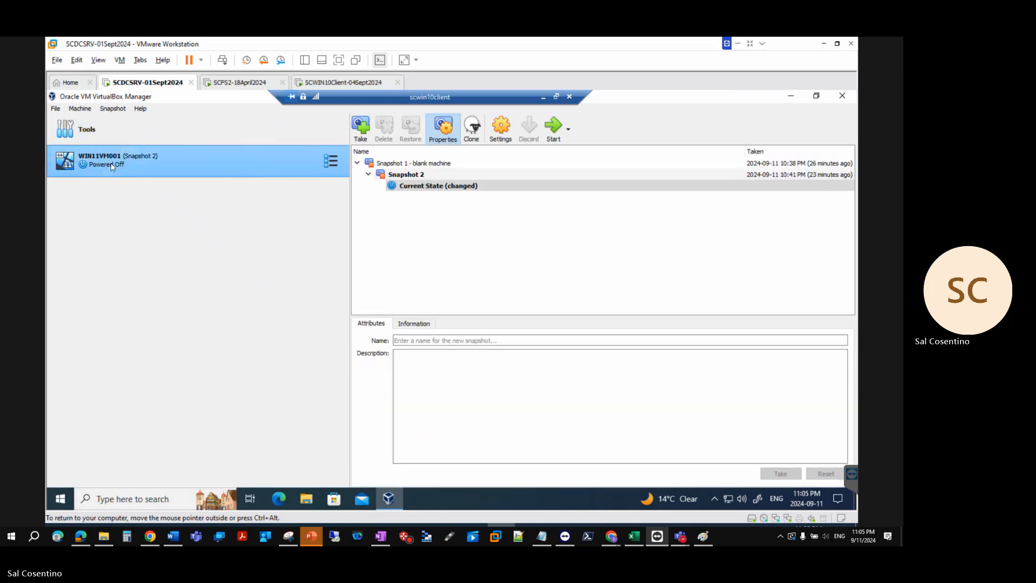
{"action": "left_click", "coordinate": [331, 161]}
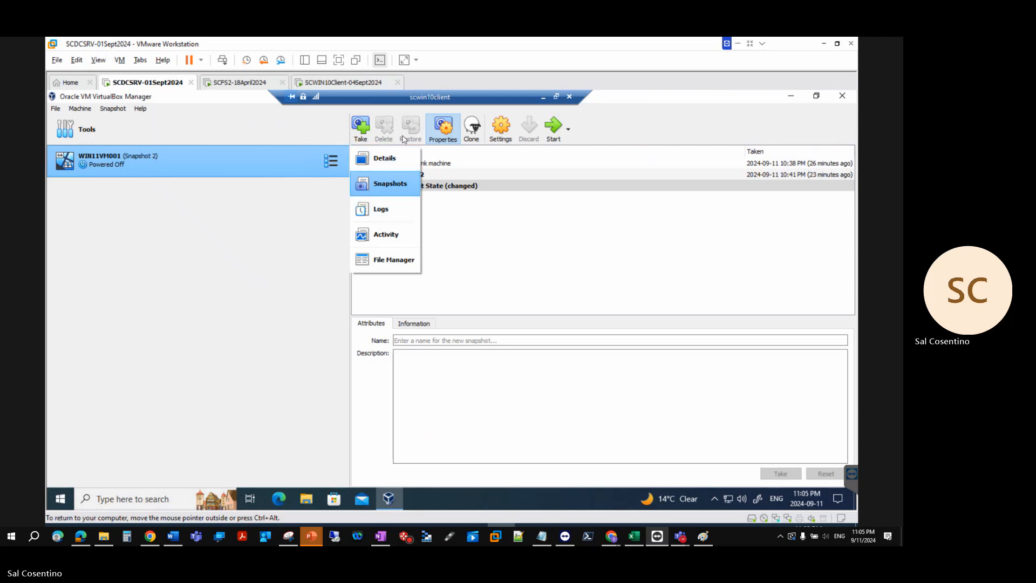
{"action": "left_click", "coordinate": [501, 133]}
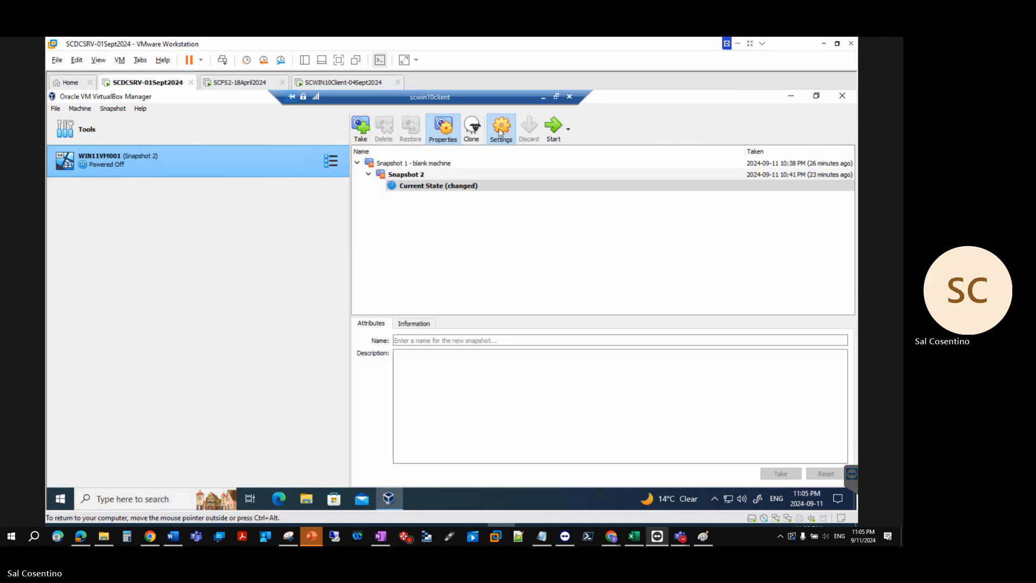
{"action": "left_click", "coordinate": [500, 133]}
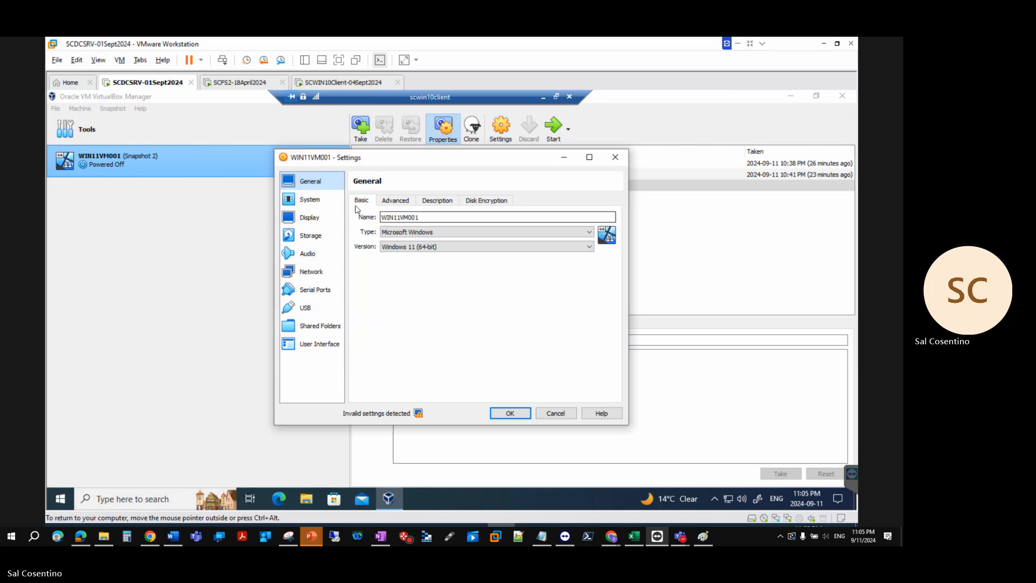
{"action": "left_click", "coordinate": [447, 247]}
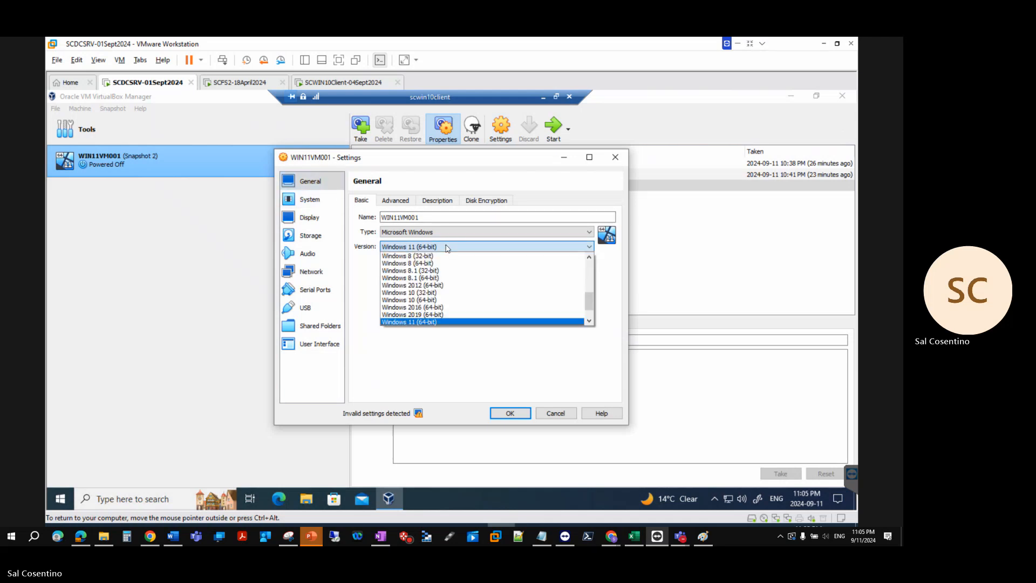
{"action": "scroll", "coordinate": [434, 318], "scroll_direction": "down", "scroll_amount": 1}
{"action": "left_click", "coordinate": [432, 322]}
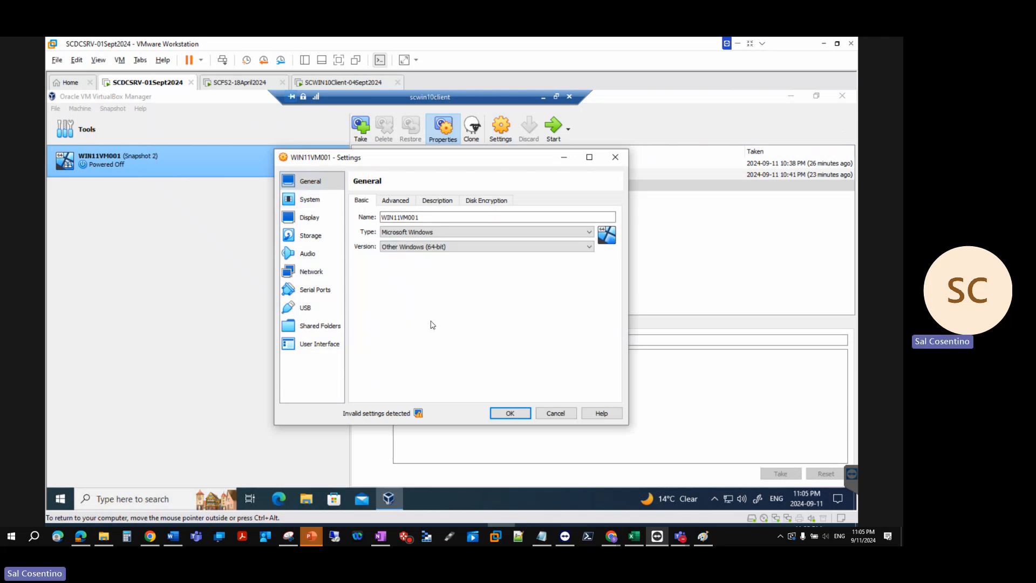
Step: Review the available operating system types and the Advanced, Description and Disk Encryption options in the general settings
{"action": "left_click", "coordinate": [406, 233]}
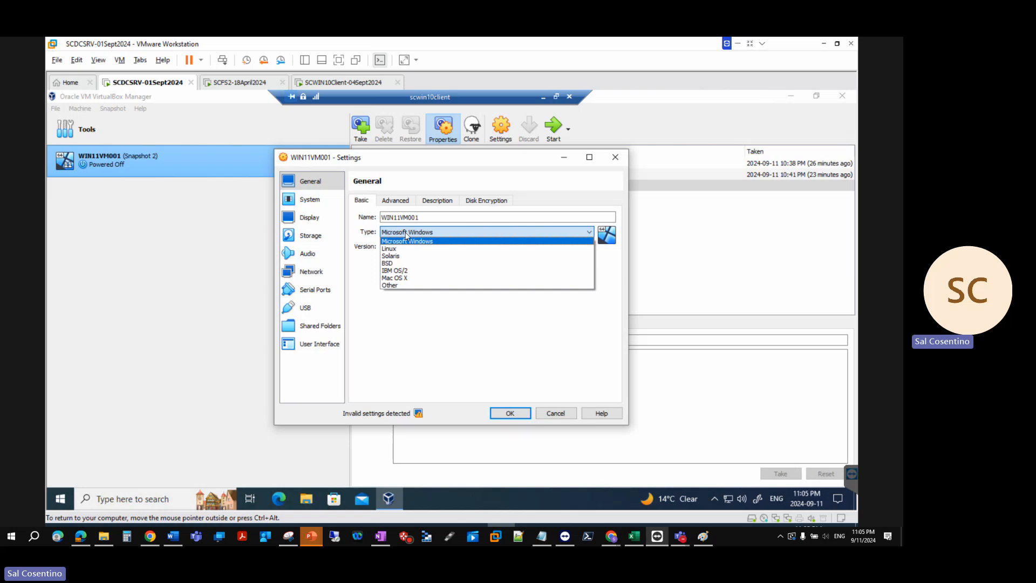
{"action": "left_click", "coordinate": [406, 234]}
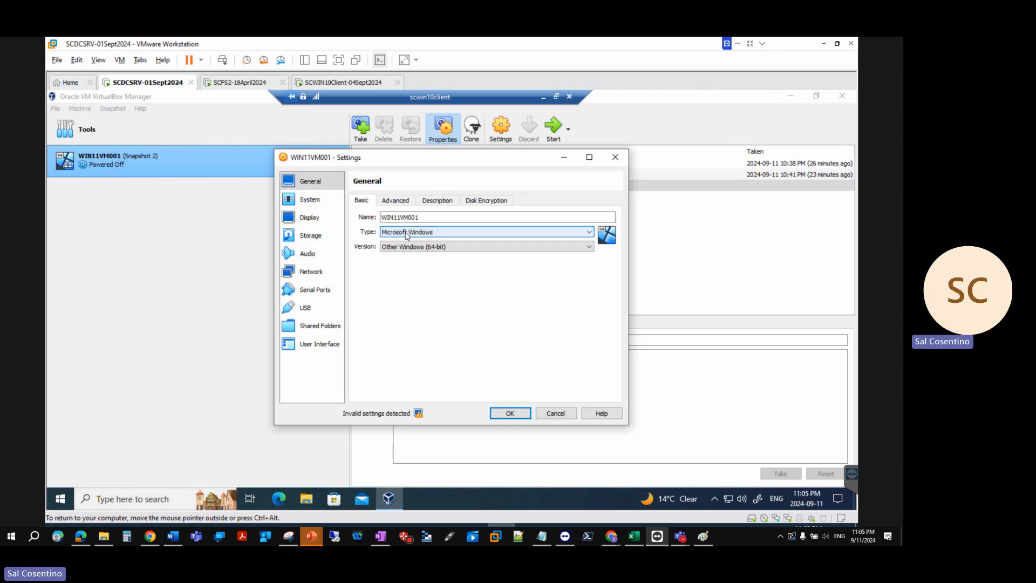
{"action": "left_click", "coordinate": [400, 202]}
{"action": "left_click", "coordinate": [442, 201]}
{"action": "left_click", "coordinate": [473, 201]}
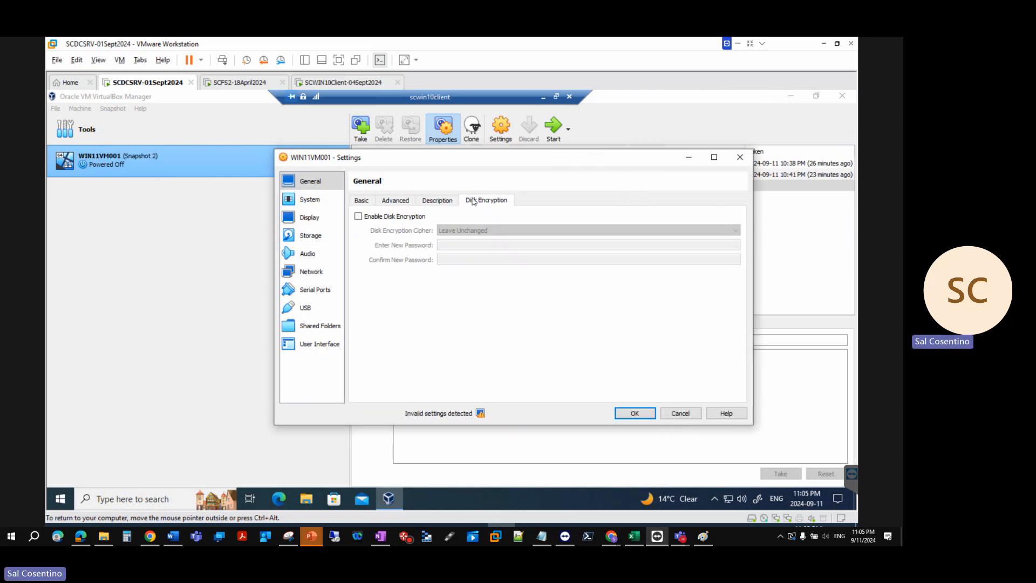
Step: Check the system's processor settings and set the machine's base memory to 4638 MB
{"action": "left_click", "coordinate": [288, 201]}
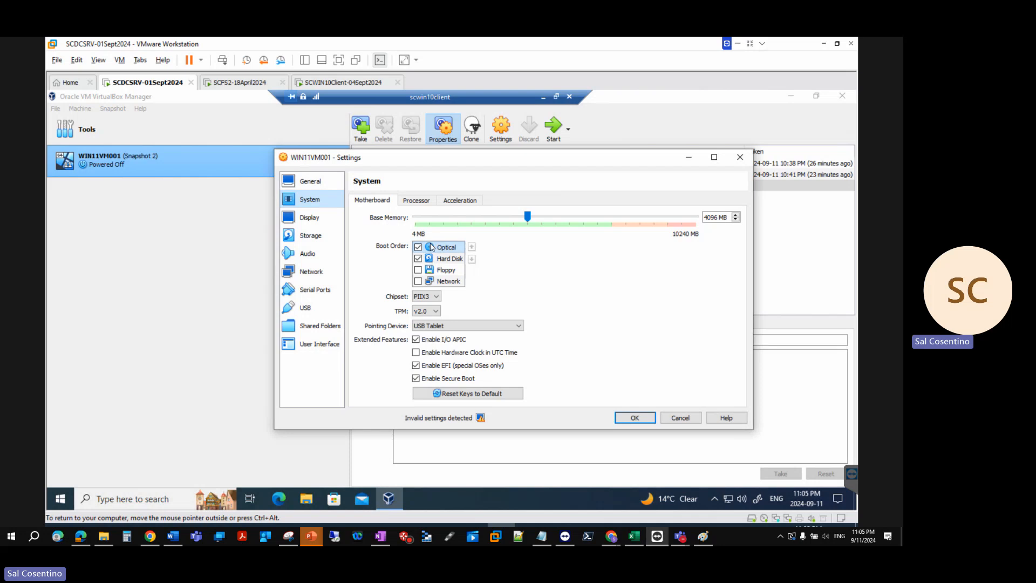
{"action": "left_click", "coordinate": [419, 204]}
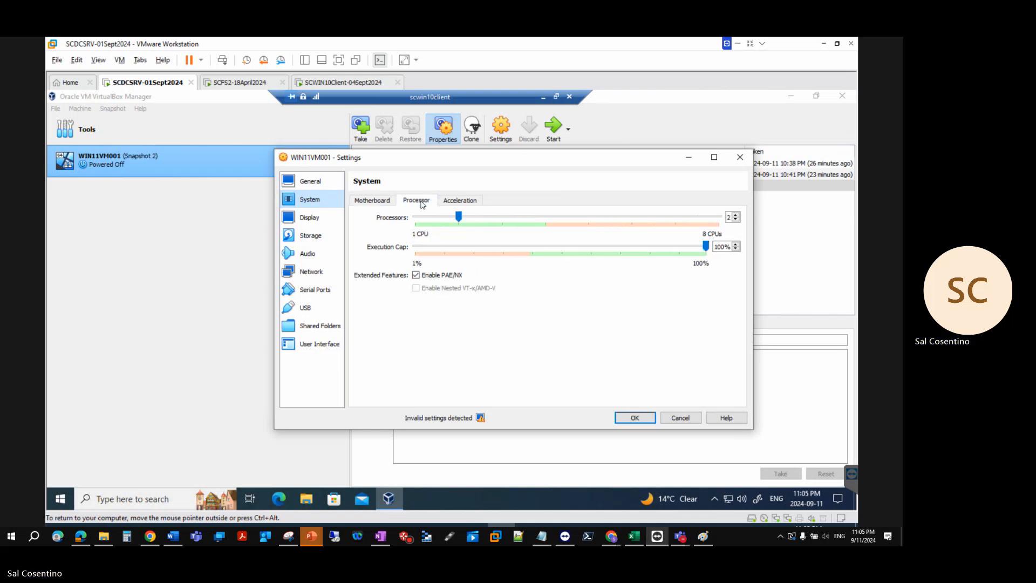
{"action": "left_click", "coordinate": [387, 203]}
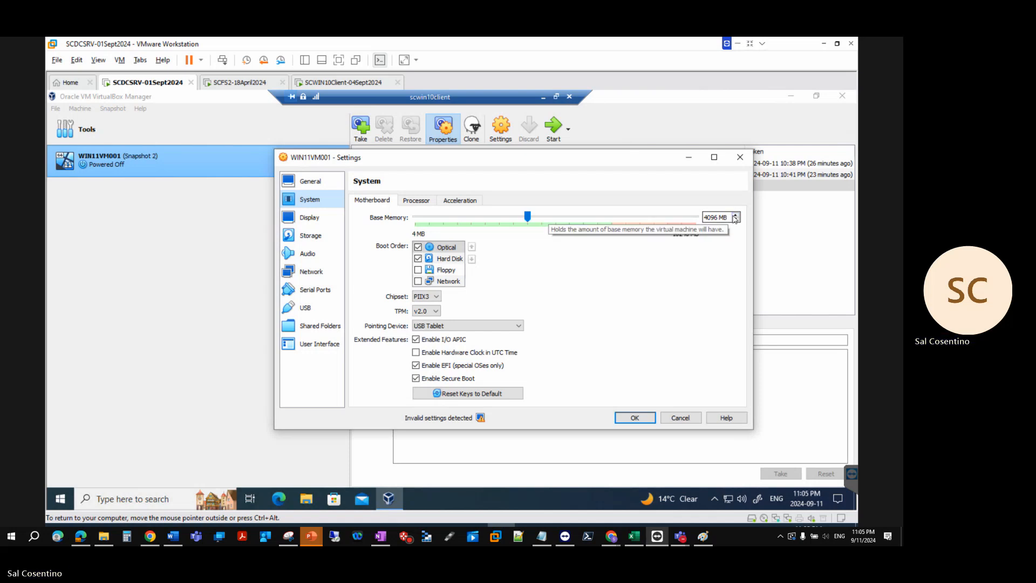
{"action": "left_click_drag", "start_coordinate": [529, 219], "coordinate": [544, 222]}
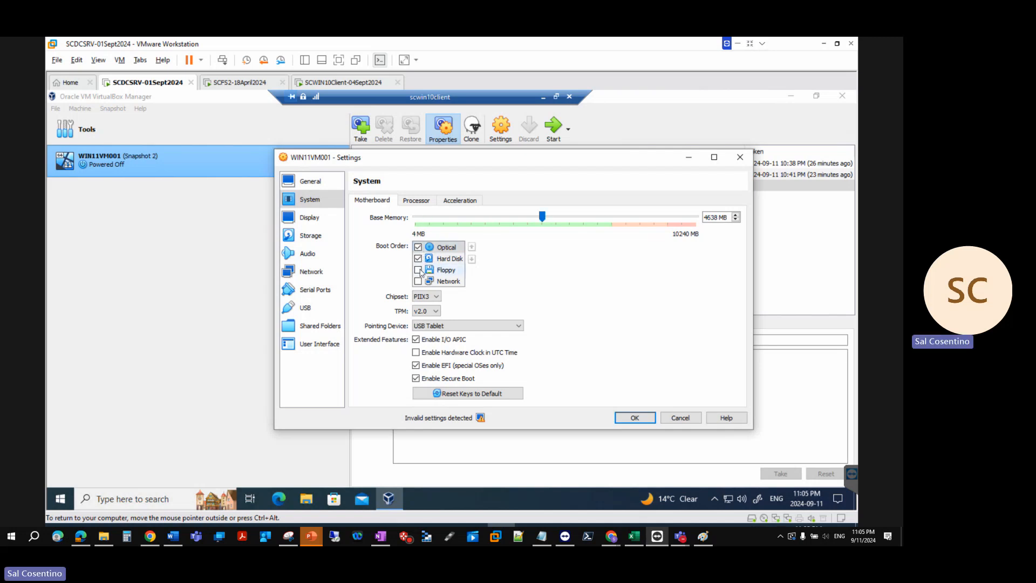
Step: Check the pointing device options and the invalid settings notice, and disable 3D acceleration in the display settings
{"action": "left_click", "coordinate": [447, 326]}
{"action": "left_click", "coordinate": [449, 342]}
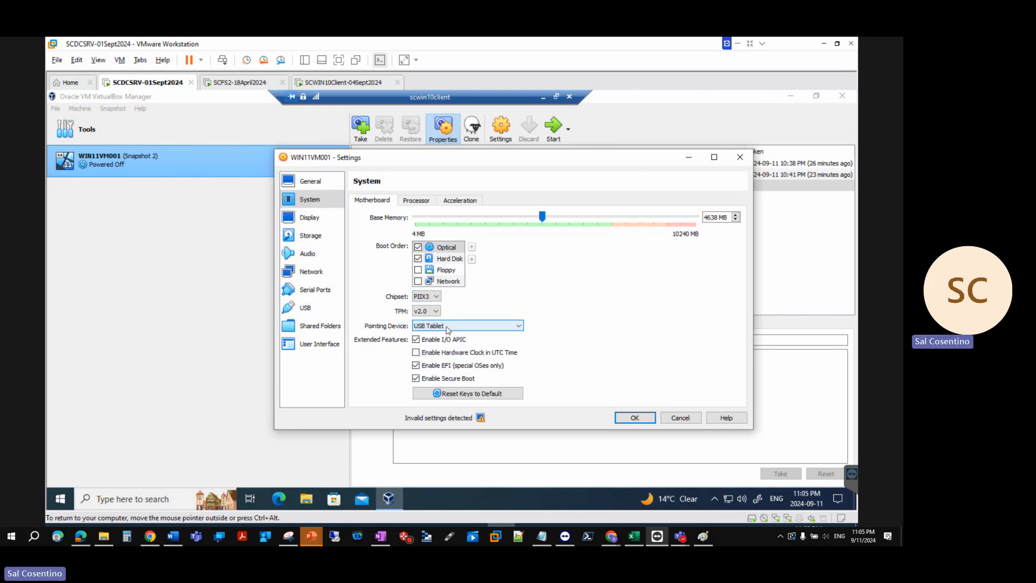
{"action": "mouse_move", "coordinate": [481, 422]}
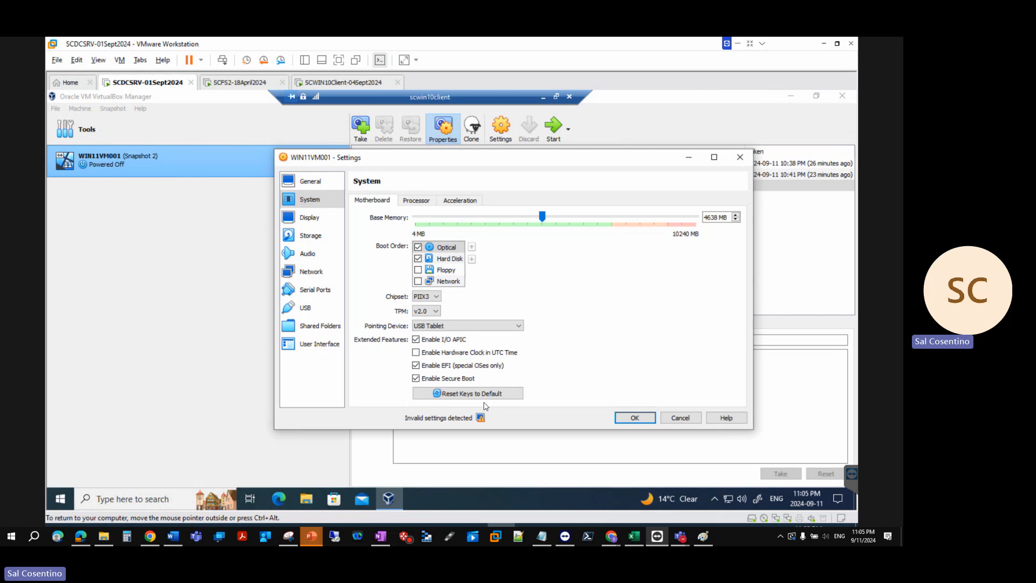
{"action": "left_click", "coordinate": [309, 218]}
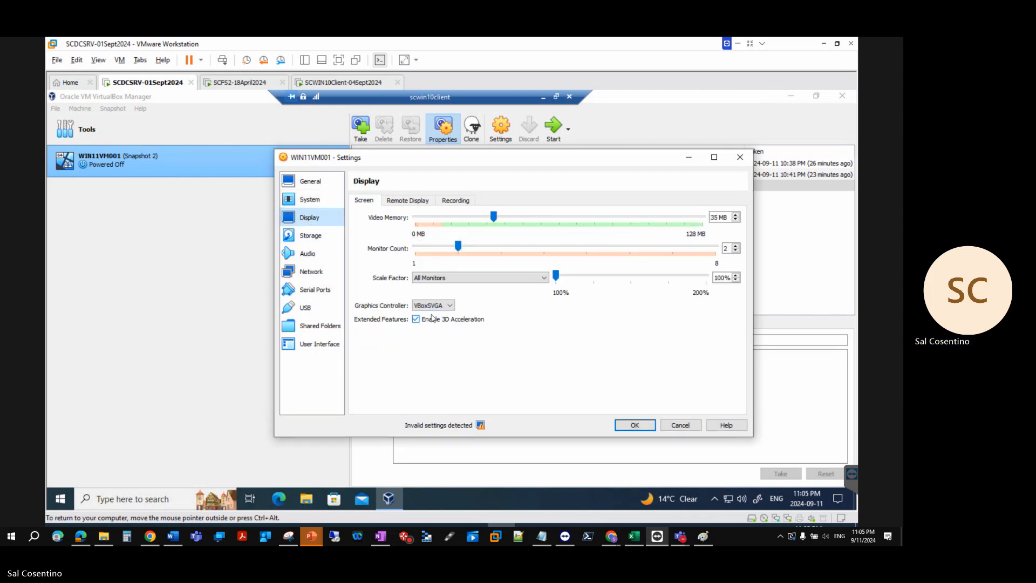
{"action": "left_click", "coordinate": [416, 320]}
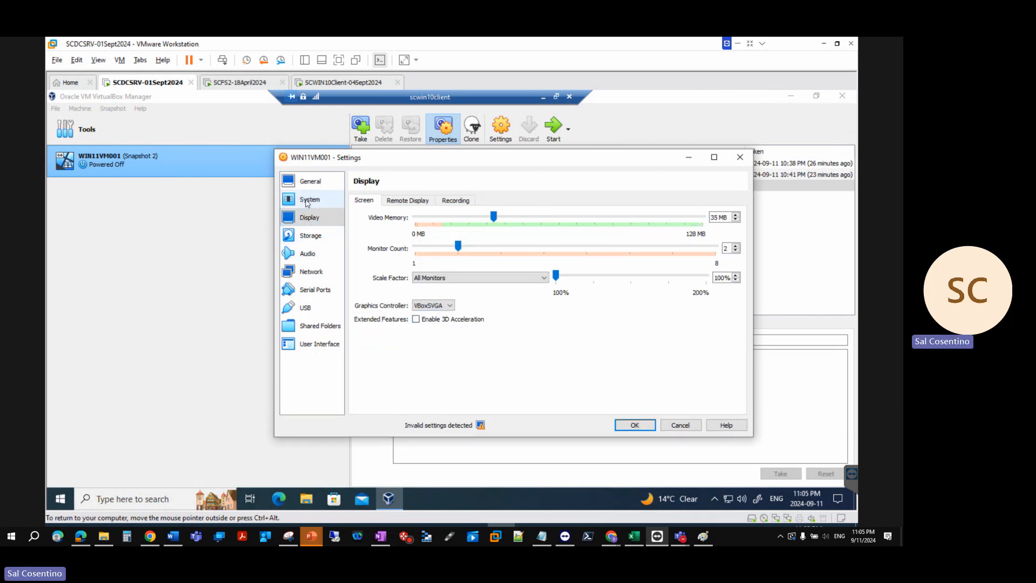
Step: Inspect the IDE controller's available types and the attributes of WIN11VM001.vdi and VBoxGuestAdditions.iso in the storage settings
{"action": "left_click", "coordinate": [309, 200]}
{"action": "left_click", "coordinate": [311, 235]}
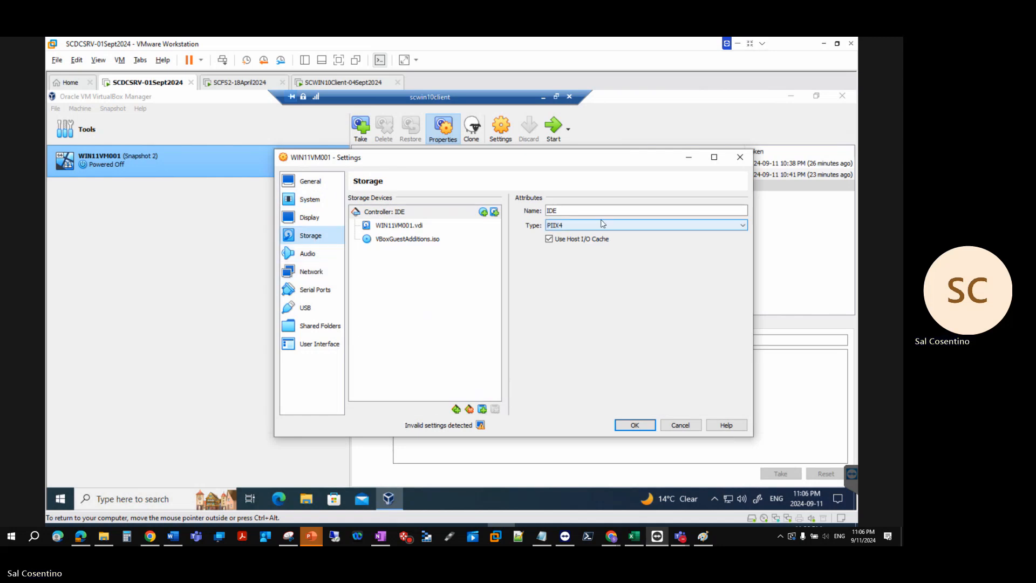
{"action": "left_click", "coordinate": [617, 226]}
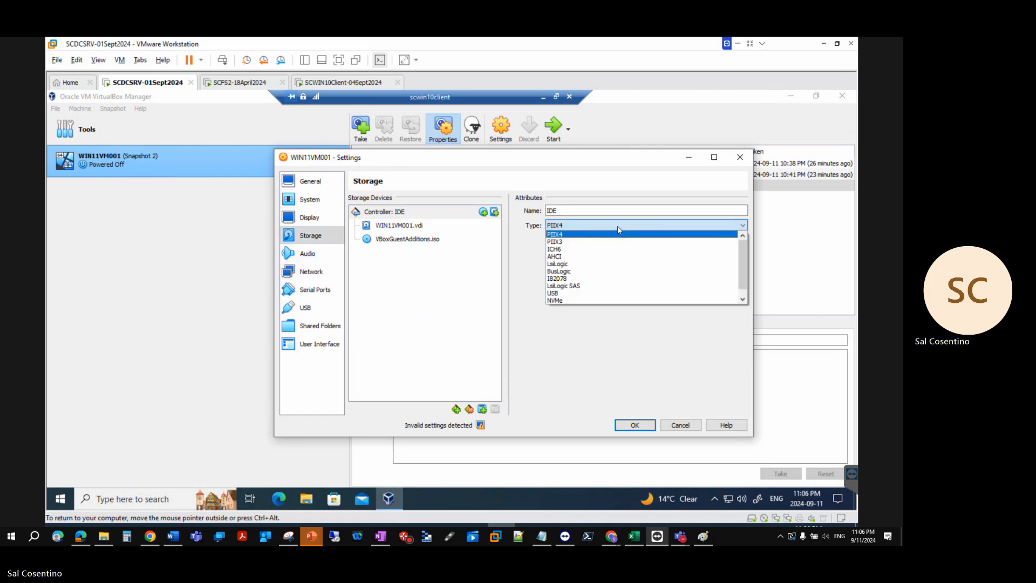
{"action": "left_click", "coordinate": [618, 225]}
{"action": "left_click", "coordinate": [388, 229]}
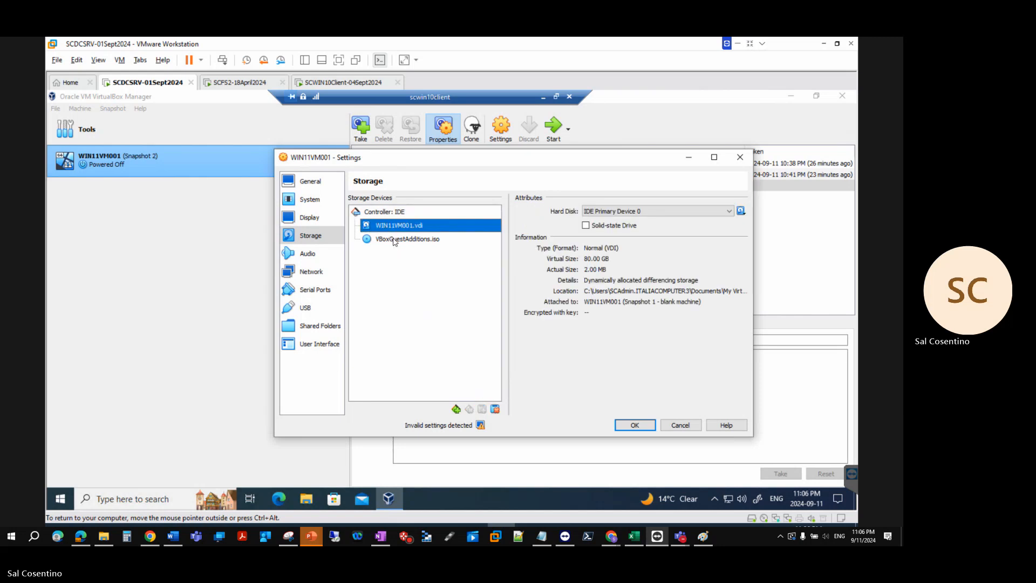
{"action": "left_click", "coordinate": [393, 239]}
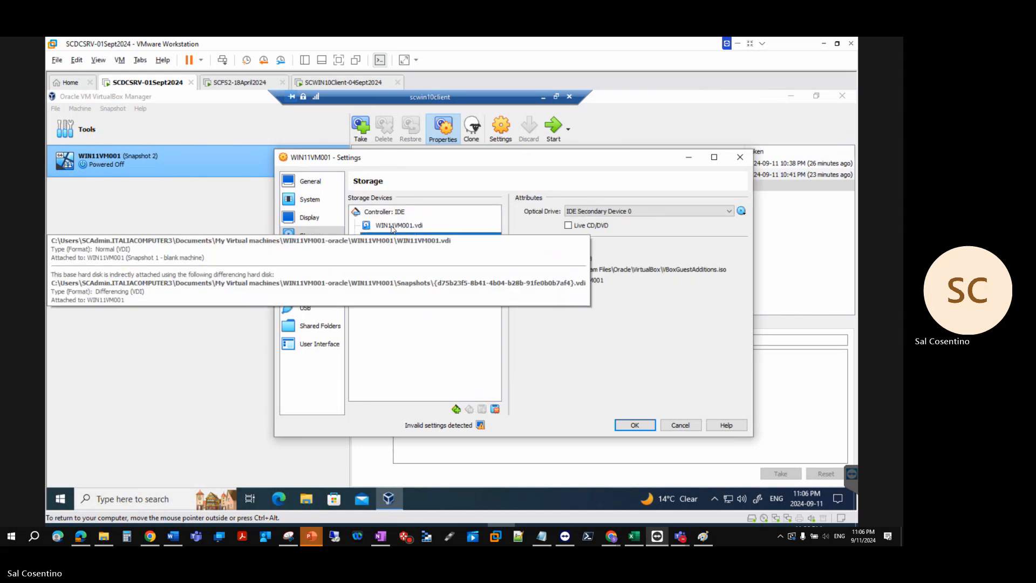
{"action": "left_click", "coordinate": [393, 228]}
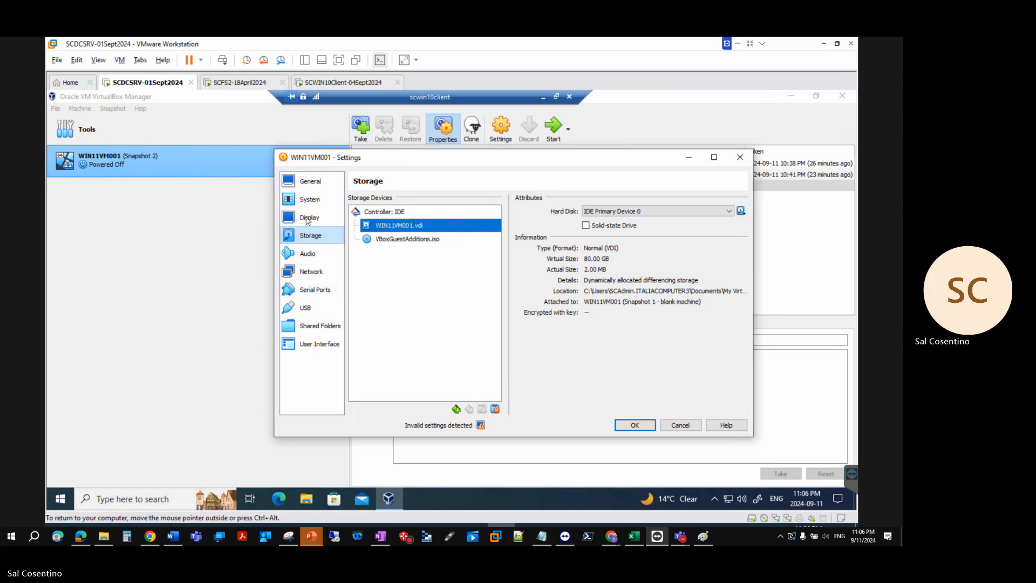
Step: Review the display and system settings and the Basic, Advanced, Description and Disk Encryption options in the general settings
{"action": "left_click", "coordinate": [308, 218]}
{"action": "left_click", "coordinate": [310, 200]}
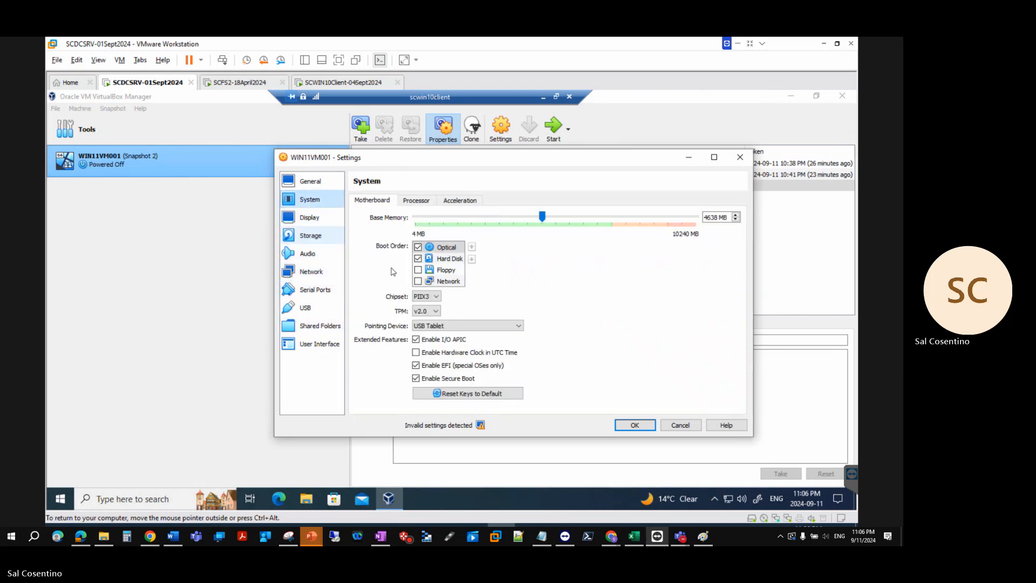
{"action": "left_click", "coordinate": [311, 184]}
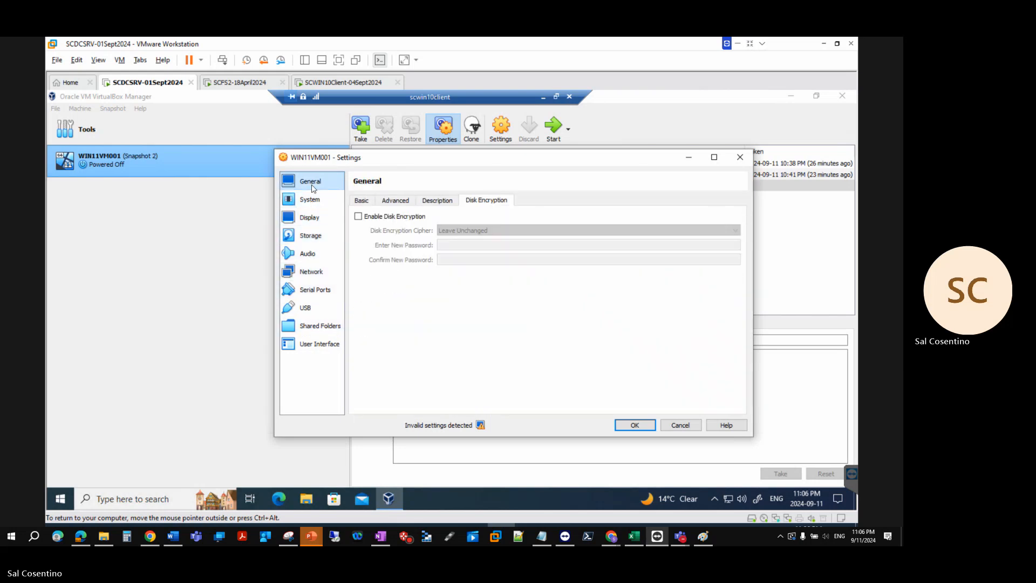
{"action": "left_click", "coordinate": [370, 203]}
{"action": "left_click", "coordinate": [390, 203]}
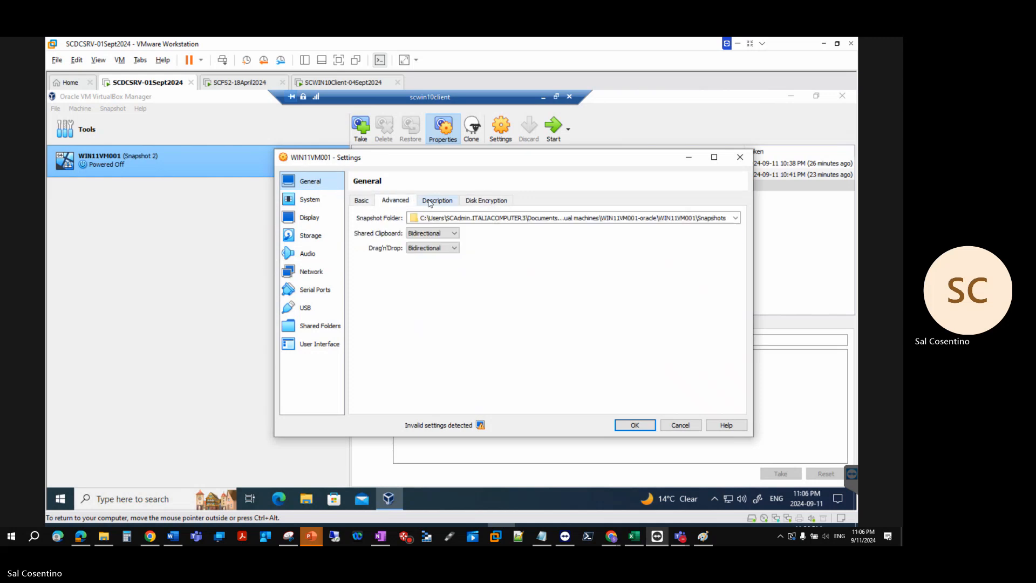
{"action": "left_click", "coordinate": [434, 202]}
{"action": "left_click", "coordinate": [485, 201]}
Step: Enable Network as a boot device in the system's boot order
{"action": "left_click", "coordinate": [297, 200]}
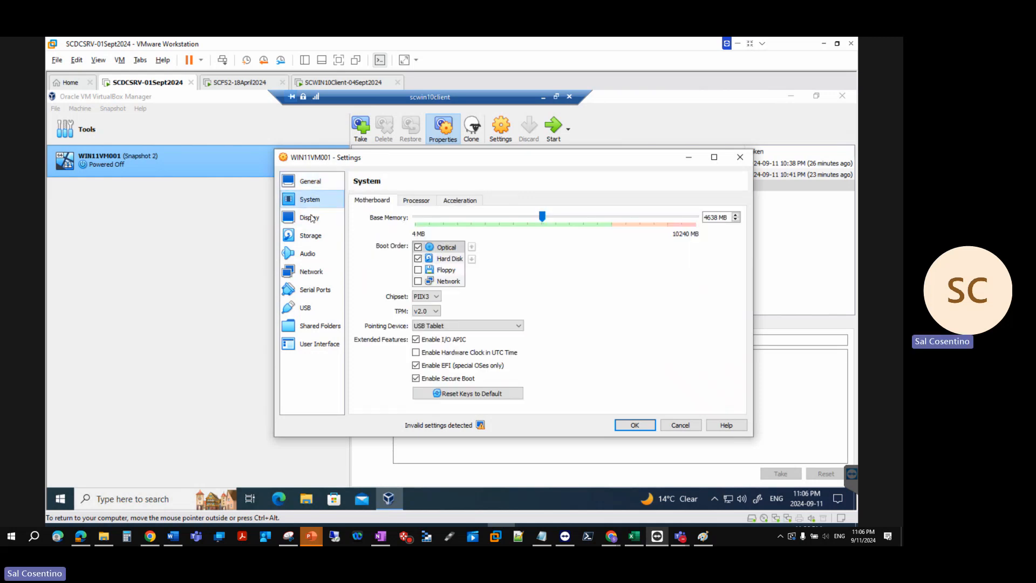
{"action": "left_click", "coordinate": [444, 249]}
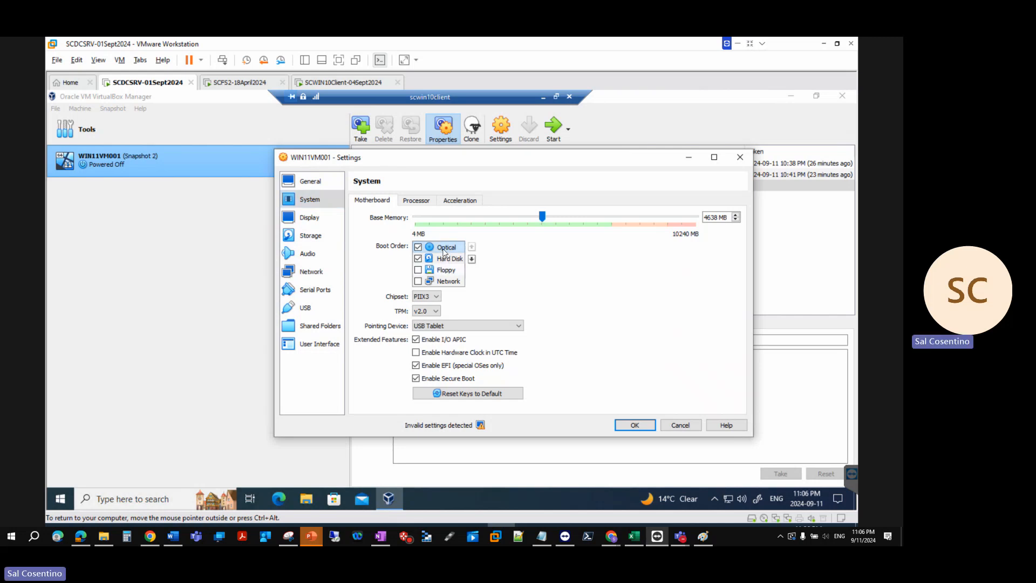
{"action": "left_click", "coordinate": [418, 281]}
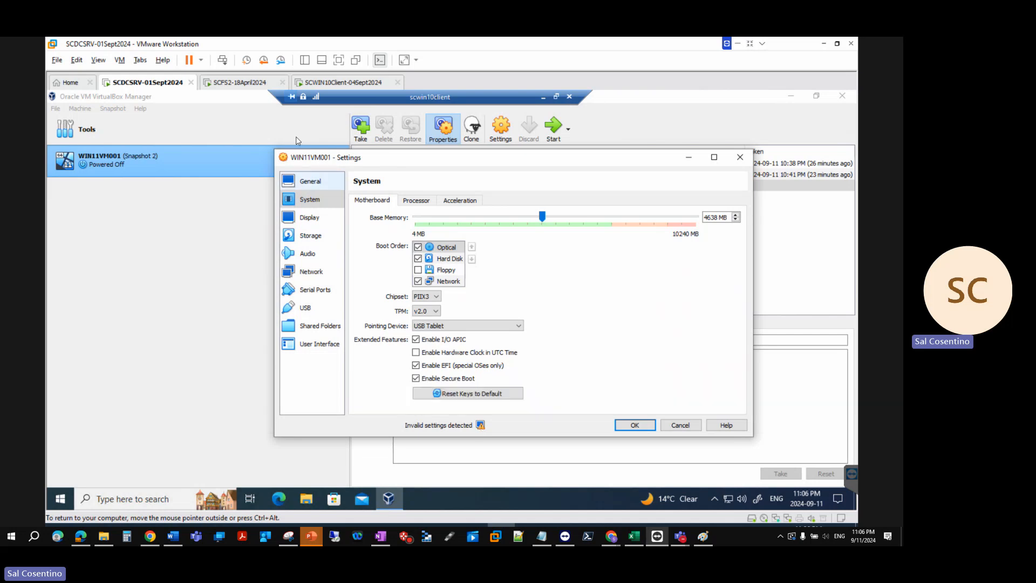
Step: Set the display's monitor count to 1 and its graphics controller to VBoxVGA, and save the machine settings
{"action": "left_click", "coordinate": [308, 219]}
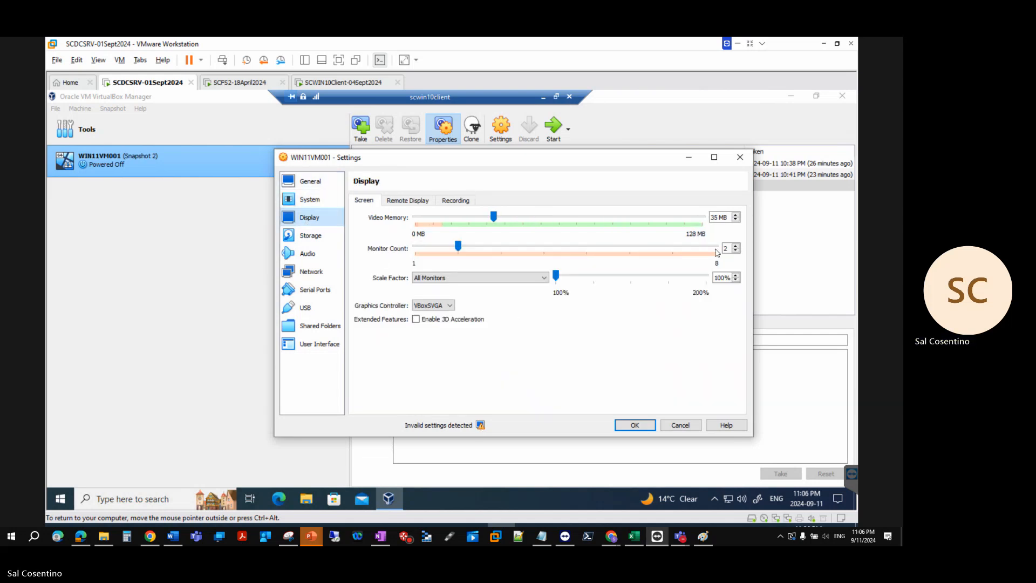
{"action": "left_click", "coordinate": [735, 251]}
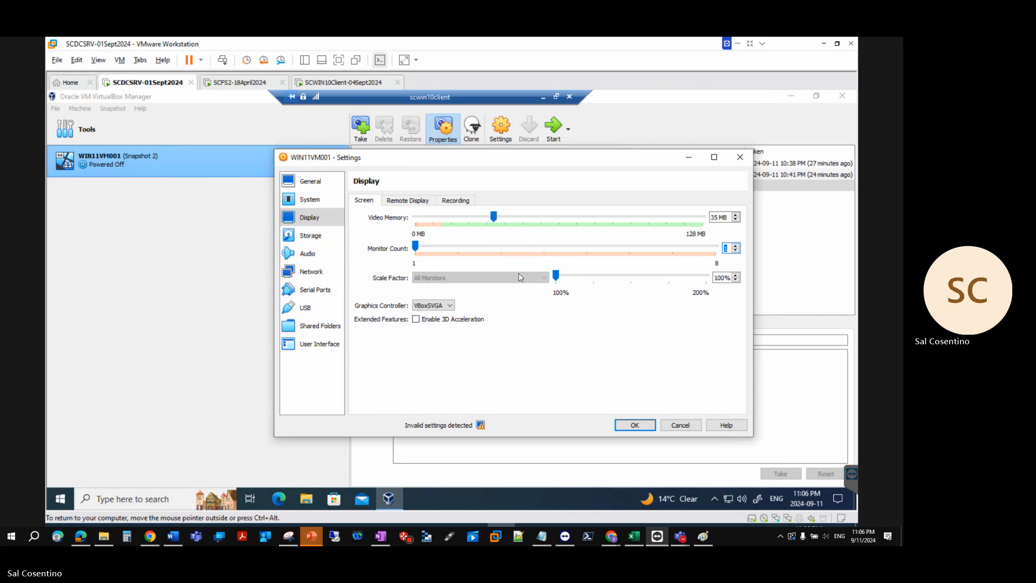
{"action": "left_click", "coordinate": [443, 303]}
{"action": "left_click", "coordinate": [439, 314]}
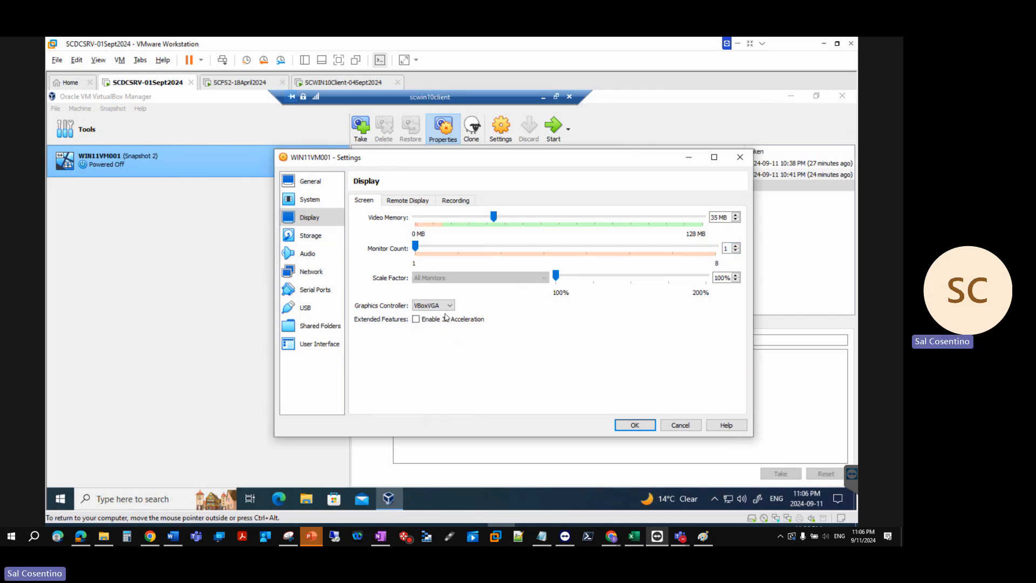
{"action": "left_click", "coordinate": [632, 424]}
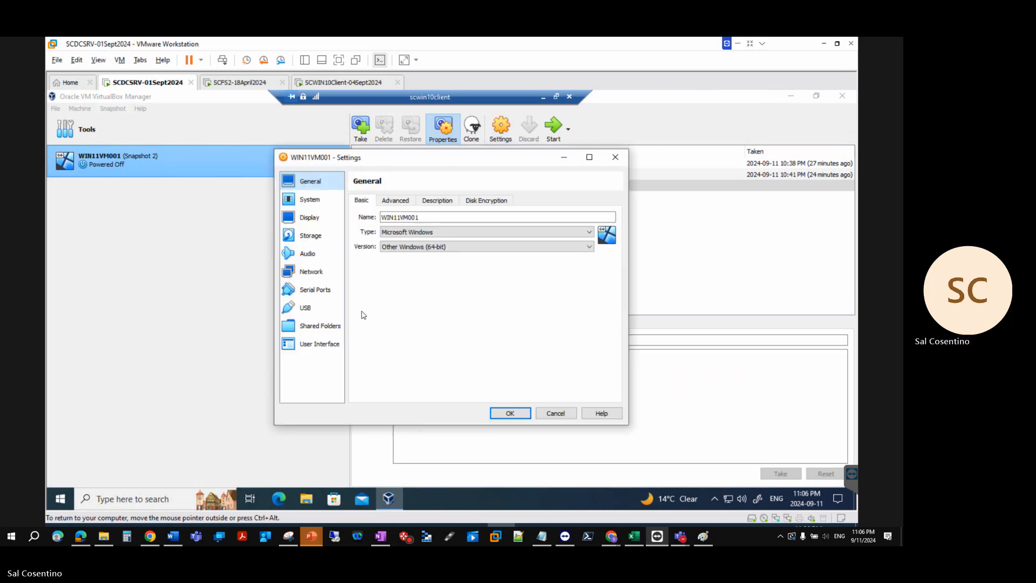
Step: Review the machine's user interface, shared folders, USB, serial ports, network and audio settings
{"action": "left_click", "coordinate": [331, 336]}
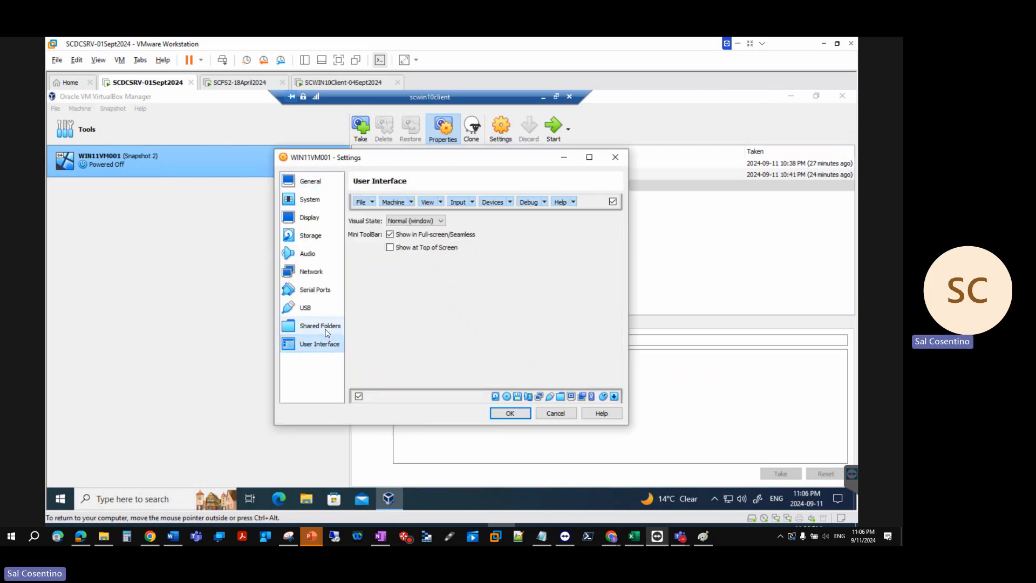
{"action": "left_click", "coordinate": [327, 327]}
{"action": "left_click", "coordinate": [305, 309]}
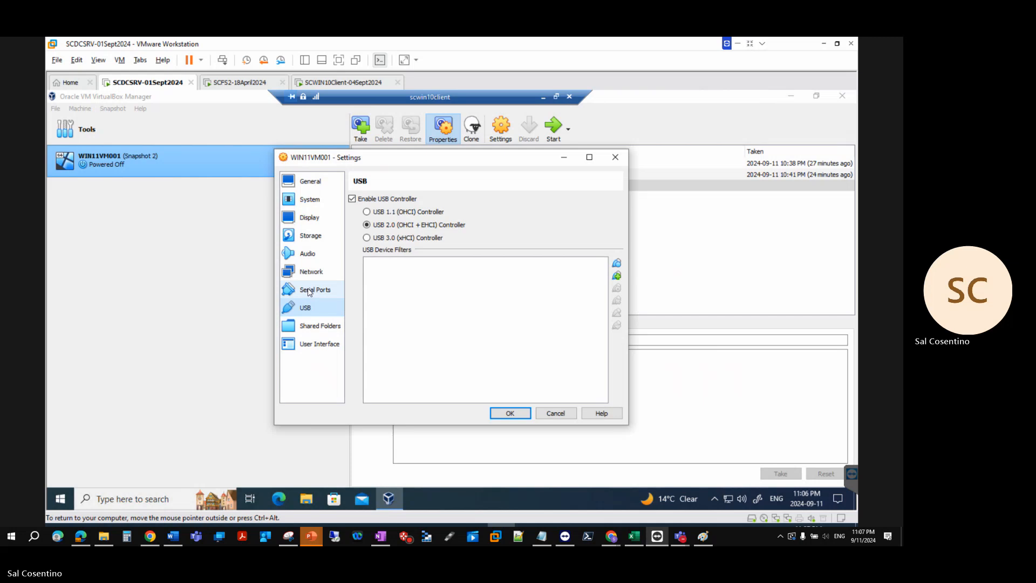
{"action": "left_click", "coordinate": [309, 291]}
{"action": "left_click", "coordinate": [315, 270]}
{"action": "left_click", "coordinate": [316, 254]}
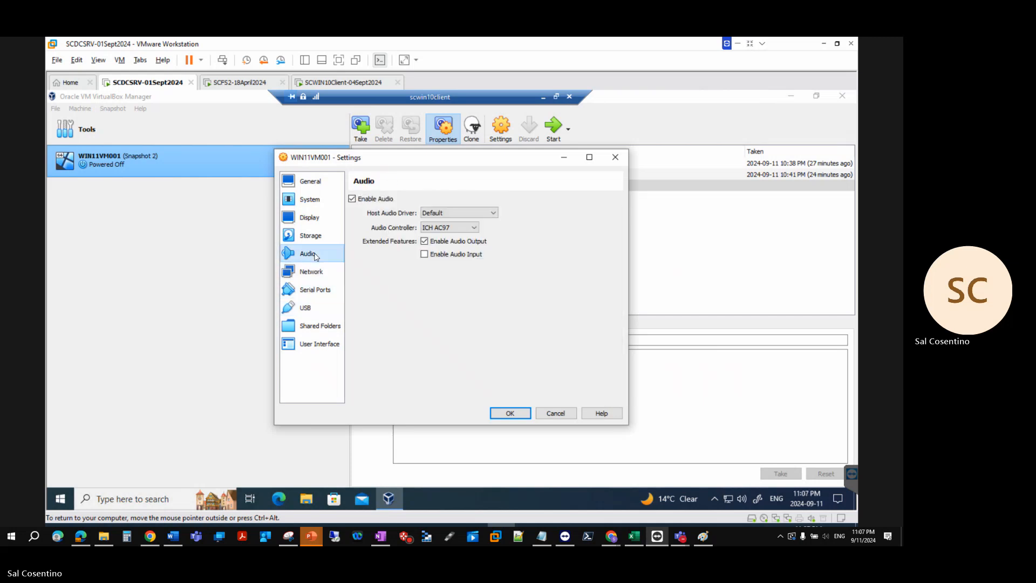
Step: Inspect the attached WIN11VM001.vdi and its differencing disk in the IDE controller's hard disk selector, without choosing a disk
{"action": "left_click", "coordinate": [316, 239]}
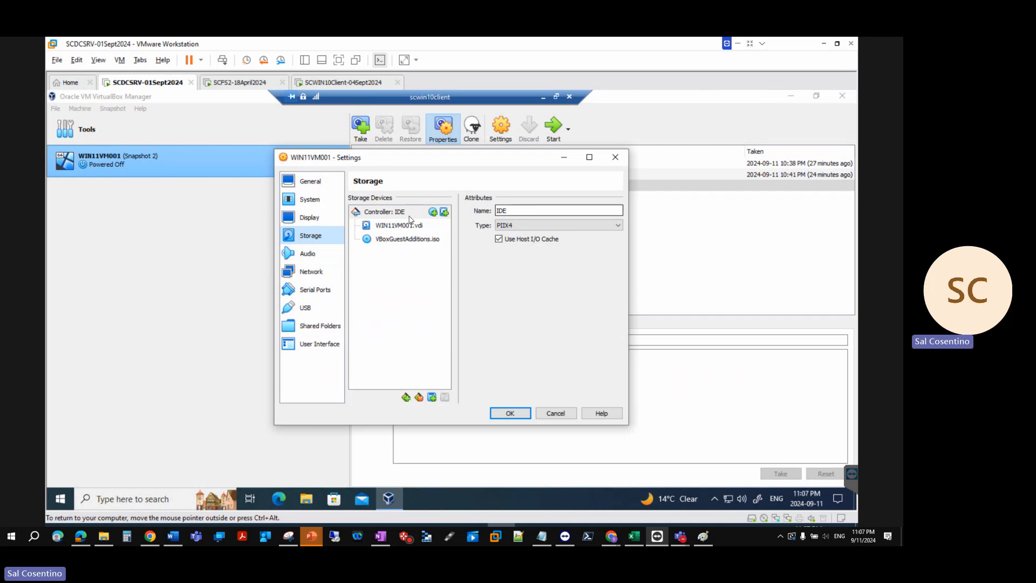
{"action": "left_click", "coordinate": [444, 212]}
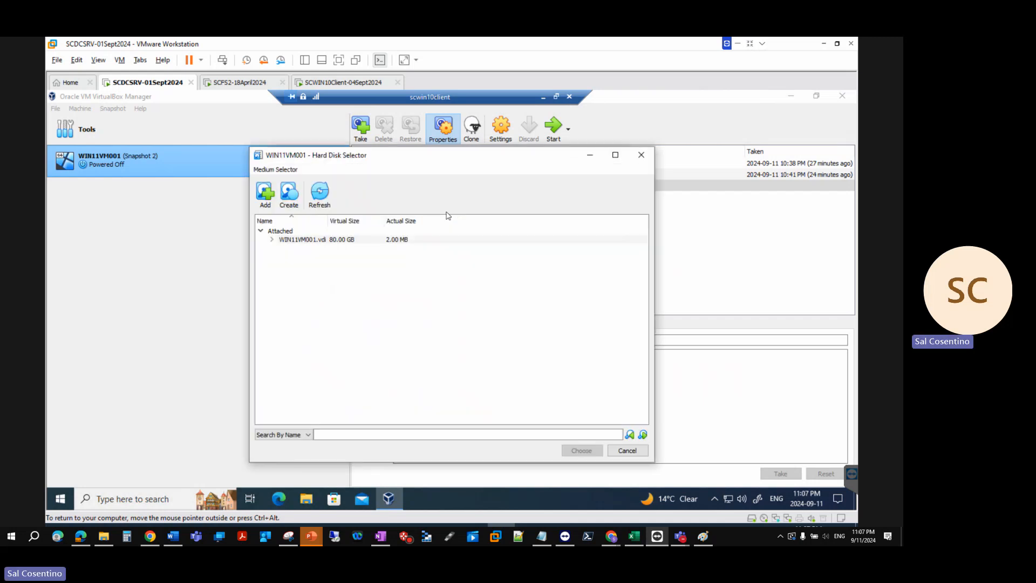
{"action": "left_click", "coordinate": [304, 239]}
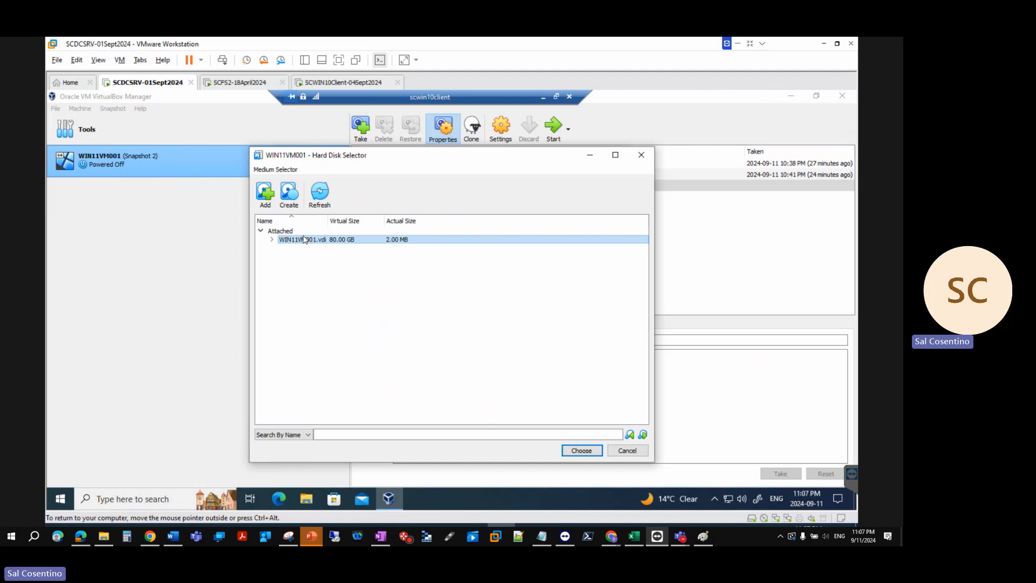
{"action": "left_click", "coordinate": [273, 239]}
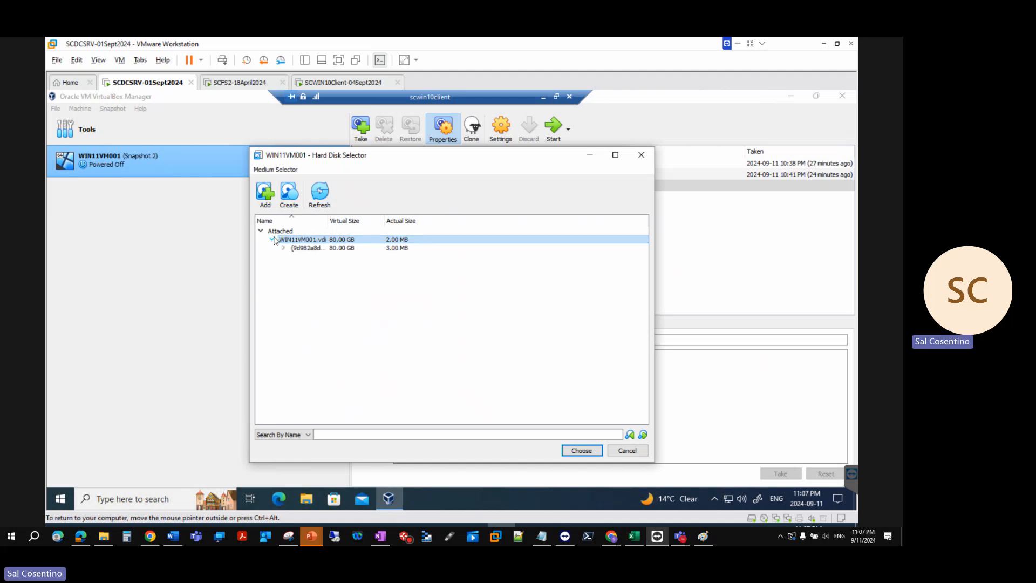
{"action": "left_click", "coordinate": [273, 239]}
{"action": "left_click", "coordinate": [627, 450]}
Step: Check the saved display and motherboard settings of WIN11VM001, and close its settings
{"action": "left_click", "coordinate": [318, 219]}
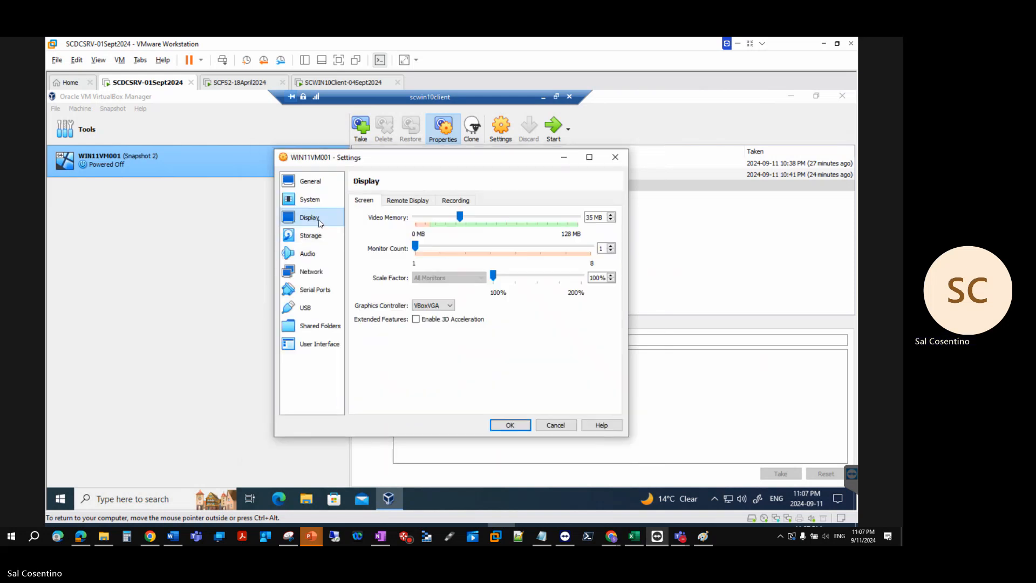
{"action": "left_click", "coordinate": [318, 203]}
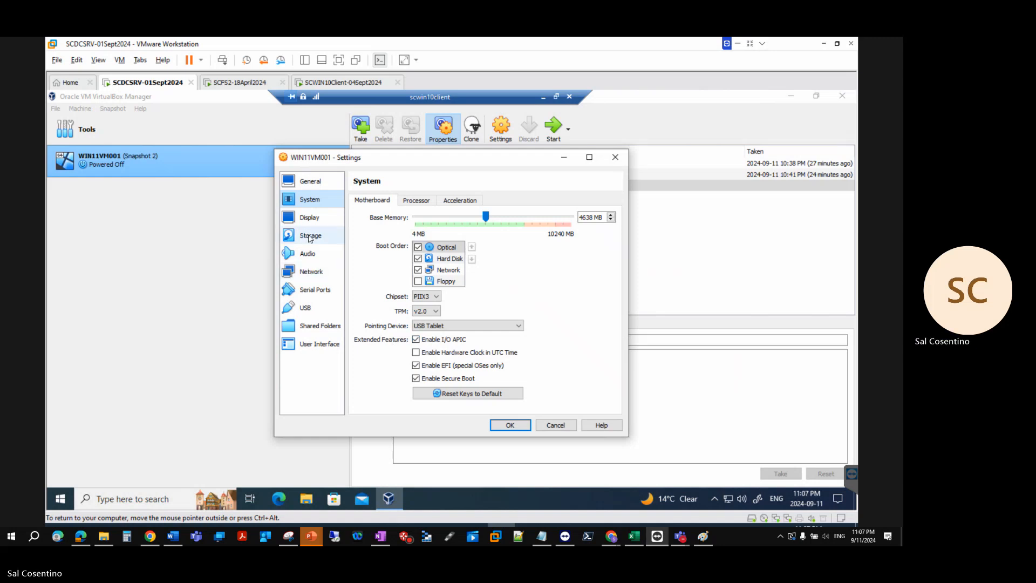
{"action": "left_click", "coordinate": [613, 158]}
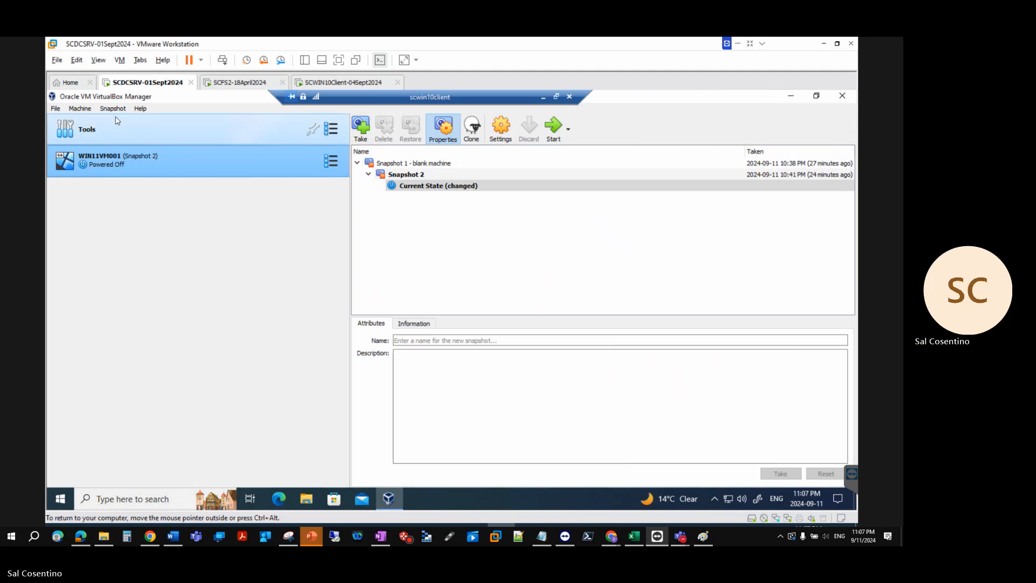
Step: Reopen the settings of WIN11VM001 and check the system's motherboard, processor and acceleration options
{"action": "left_click", "coordinate": [82, 109]}
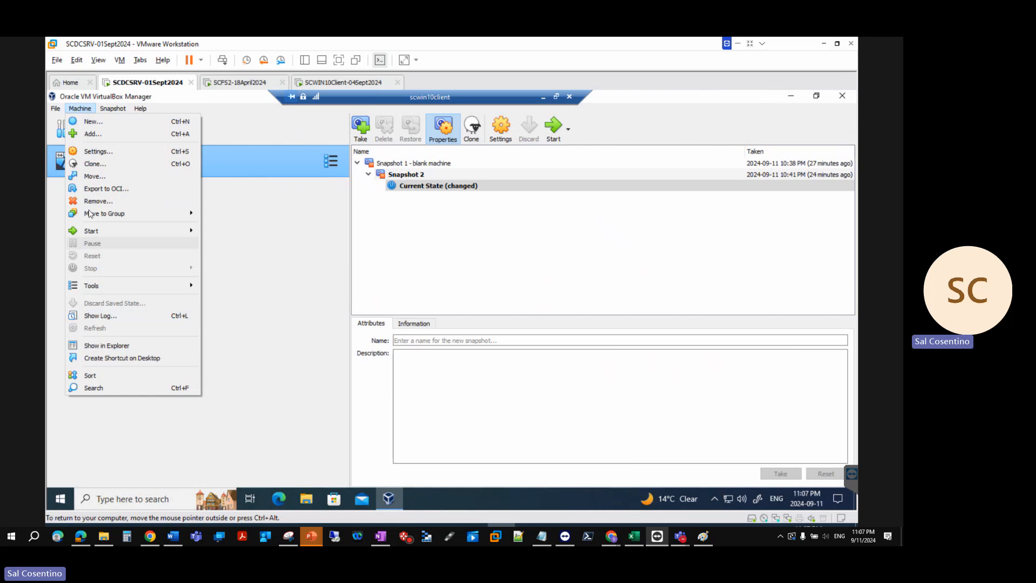
{"action": "left_click", "coordinate": [128, 161]}
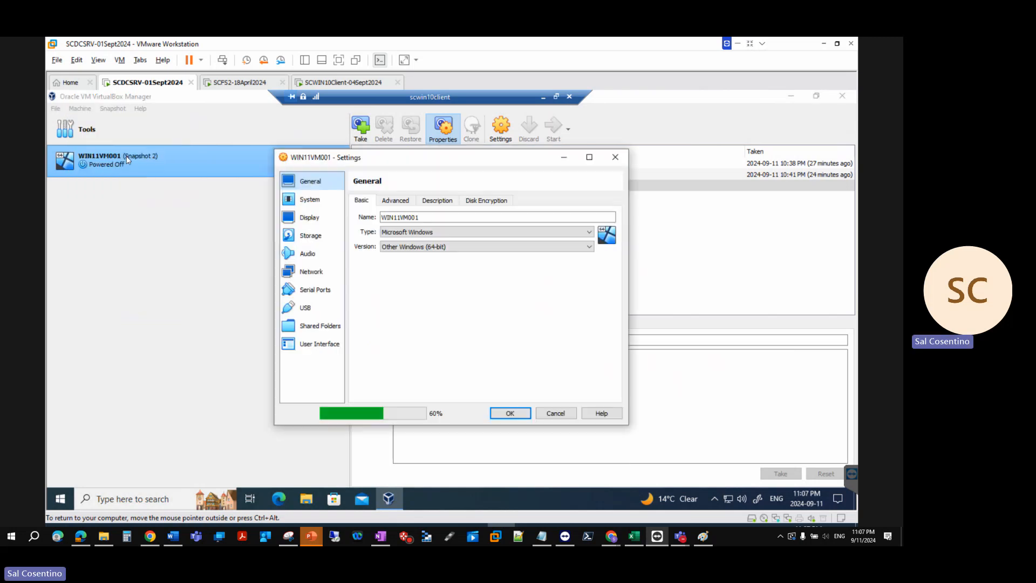
{"action": "left_click", "coordinate": [309, 199]}
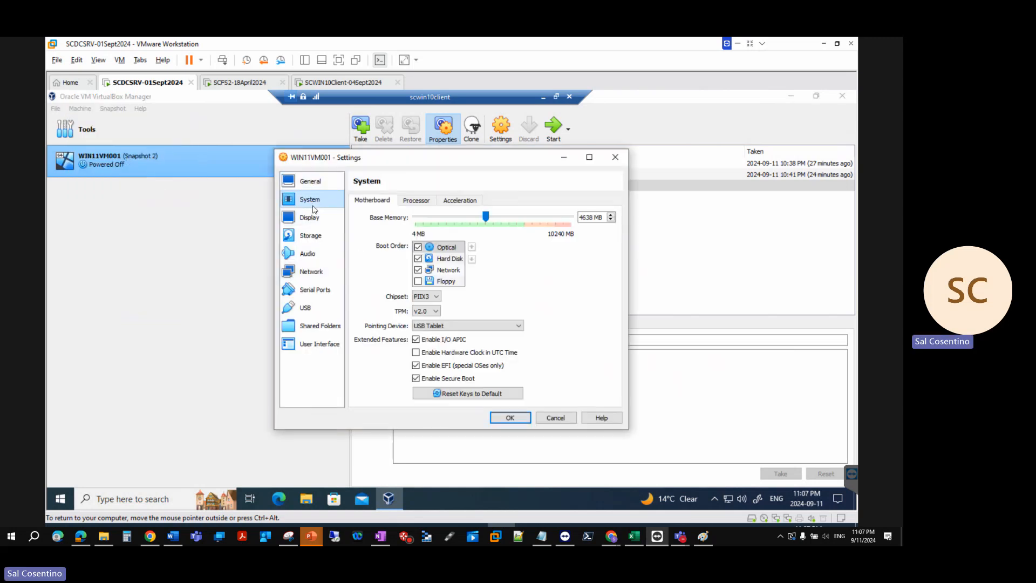
{"action": "left_click", "coordinate": [427, 203]}
{"action": "left_click", "coordinate": [462, 198]}
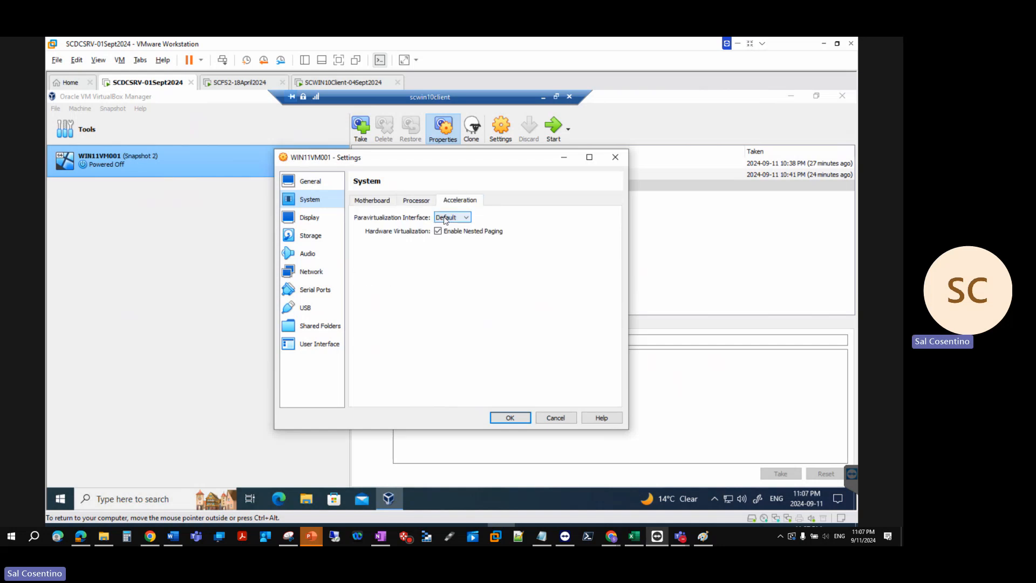
Step: Check the display settings and the attributes of the WIN11VM001.vdi hard disk in the storage settings
{"action": "left_click", "coordinate": [309, 218]}
{"action": "left_click", "coordinate": [316, 237]}
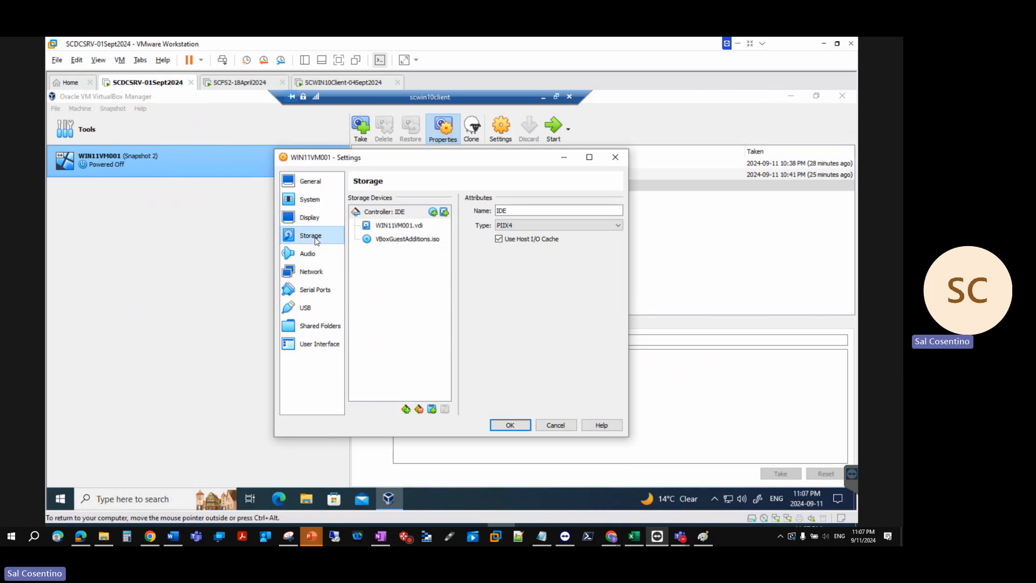
{"action": "left_click", "coordinate": [388, 227]}
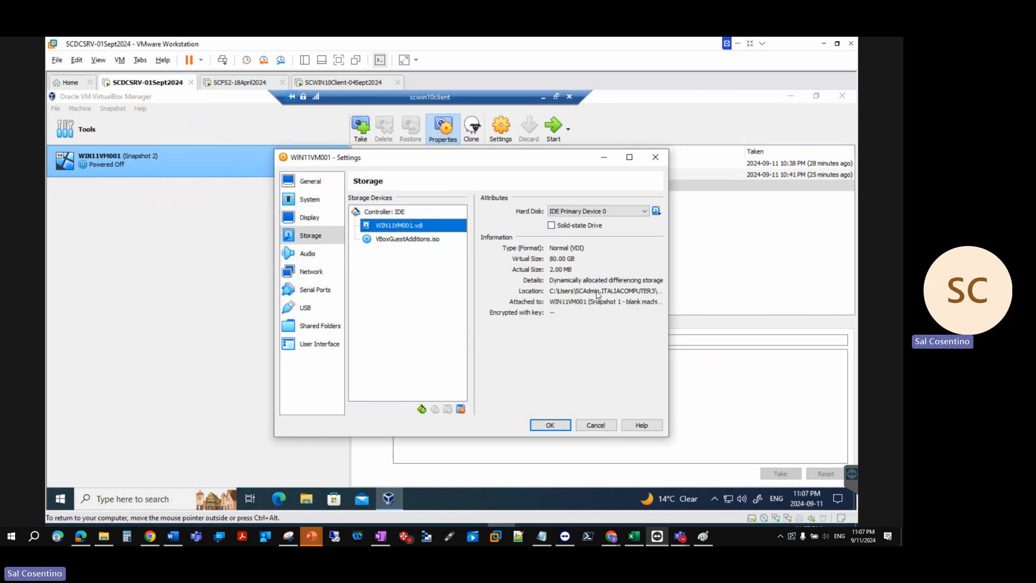
Step: Assign the WIN11VM001.vdi hard disk to IDE Primary Device 1 and mark it as a solid-state drive
{"action": "left_click", "coordinate": [601, 211]}
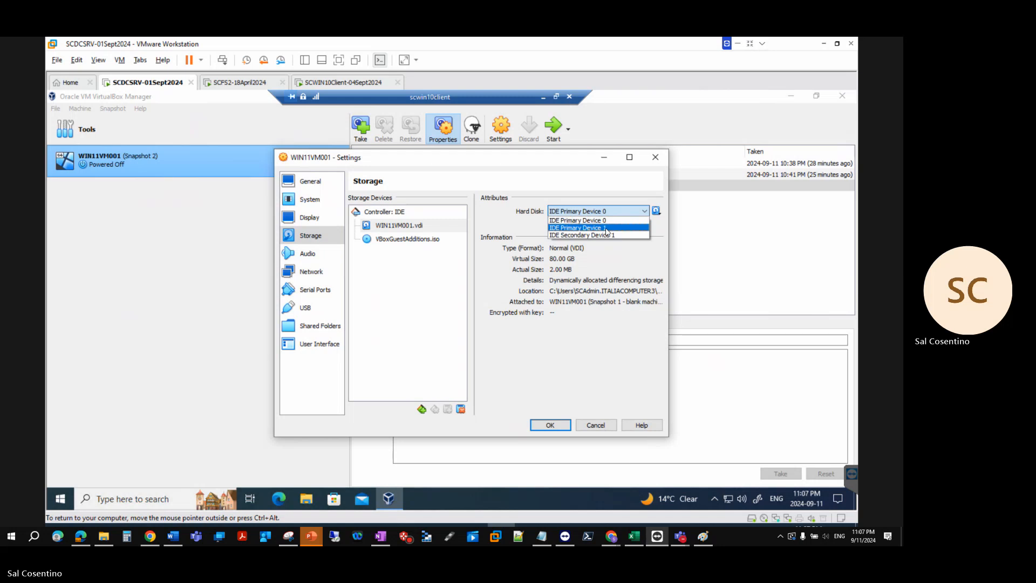
{"action": "left_click", "coordinate": [607, 229]}
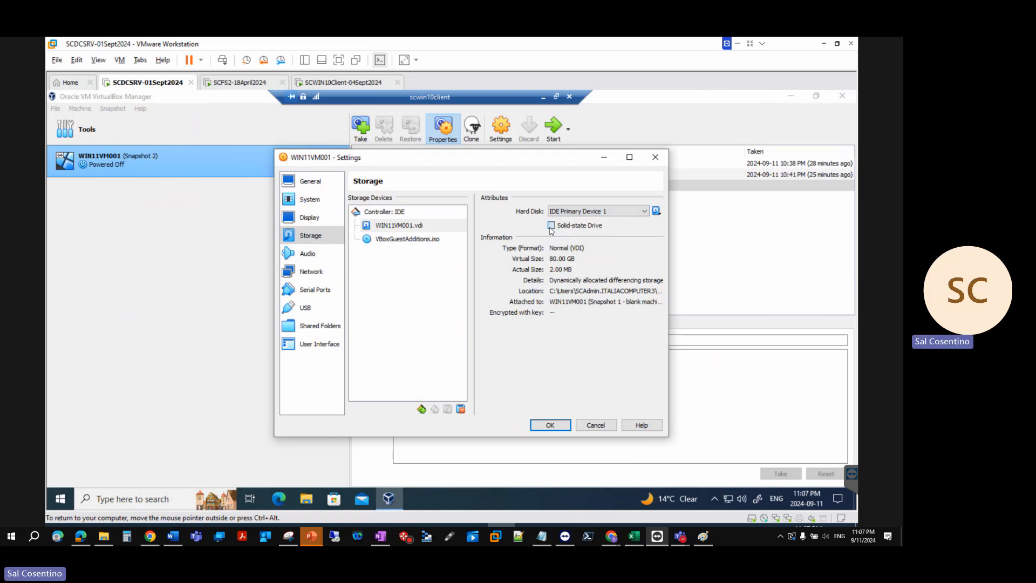
{"action": "left_click", "coordinate": [551, 226]}
{"action": "left_click", "coordinate": [656, 210]}
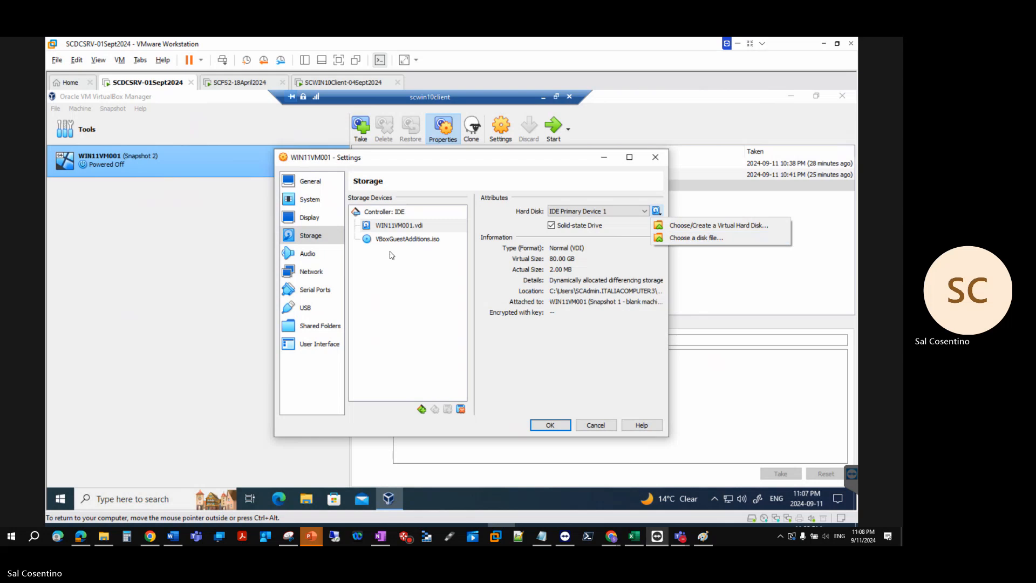
Step: Set the optical drive to IDE Secondary Device 1 with Live CD/DVD enabled, attach Windows 11 23H2.iso, and save the settings
{"action": "left_click", "coordinate": [372, 240]}
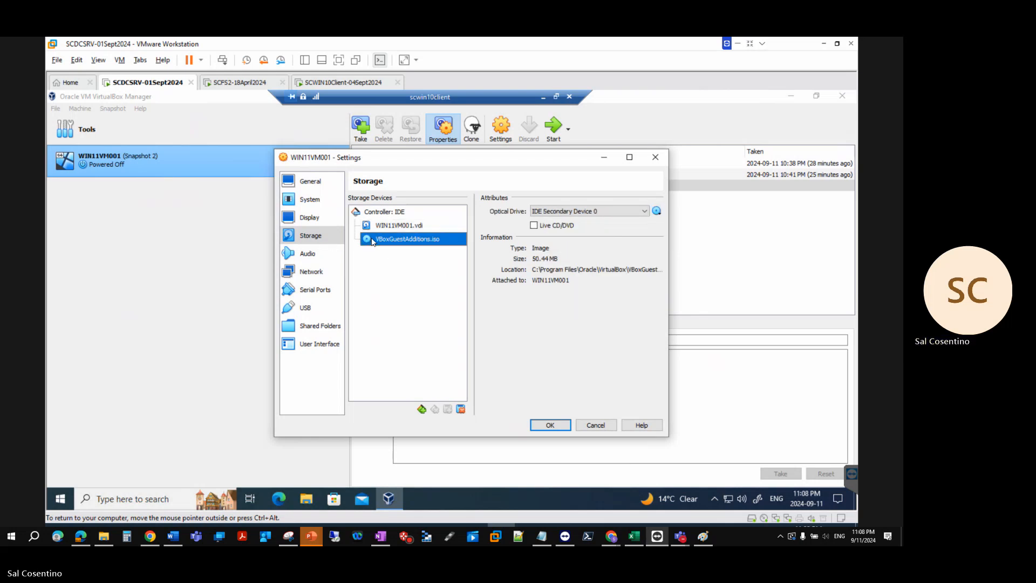
{"action": "right_click", "coordinate": [436, 244]}
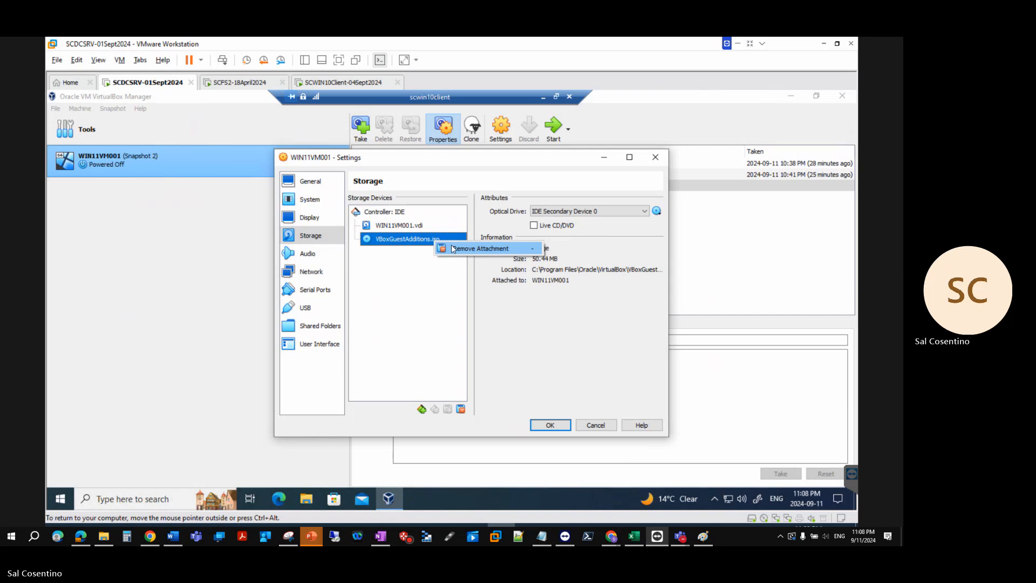
{"action": "left_click", "coordinate": [578, 212]}
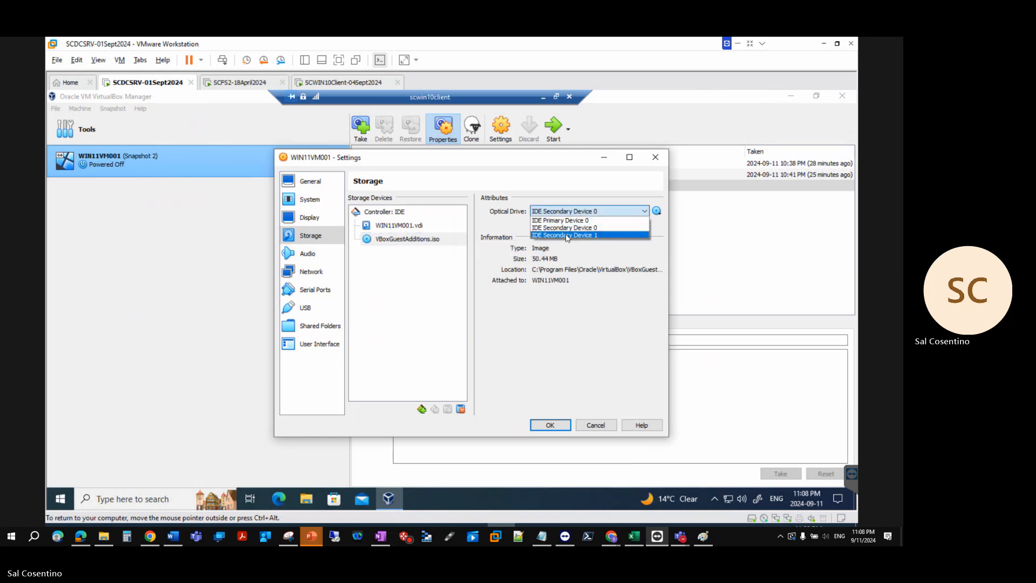
{"action": "left_click", "coordinate": [569, 235]}
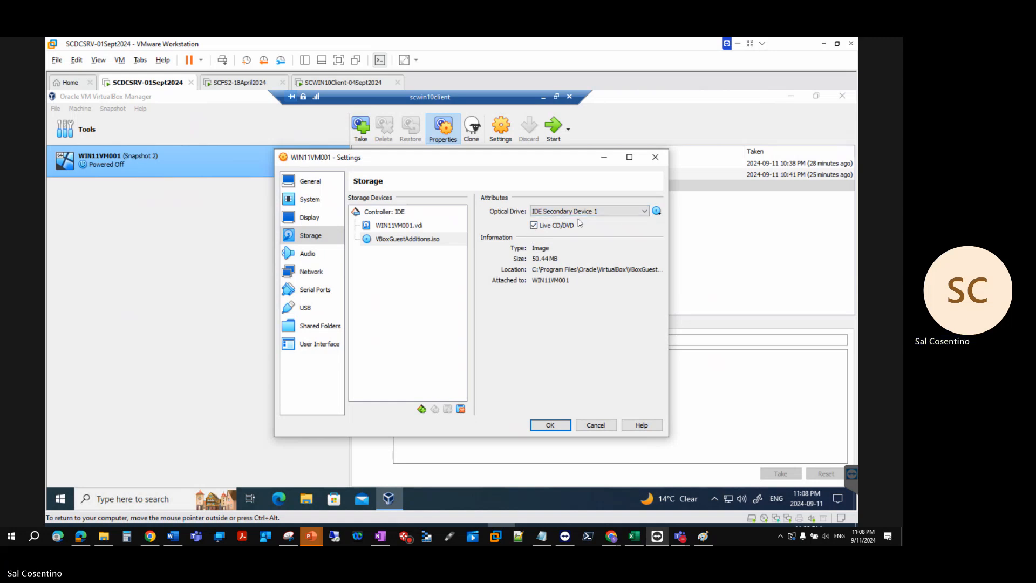
{"action": "left_click", "coordinate": [656, 211]}
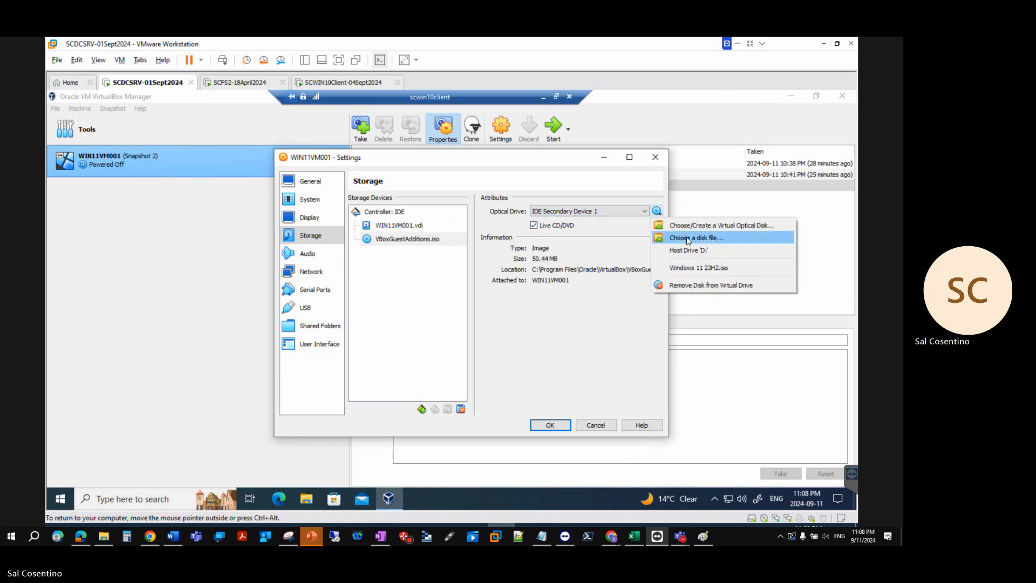
{"action": "left_click", "coordinate": [702, 268]}
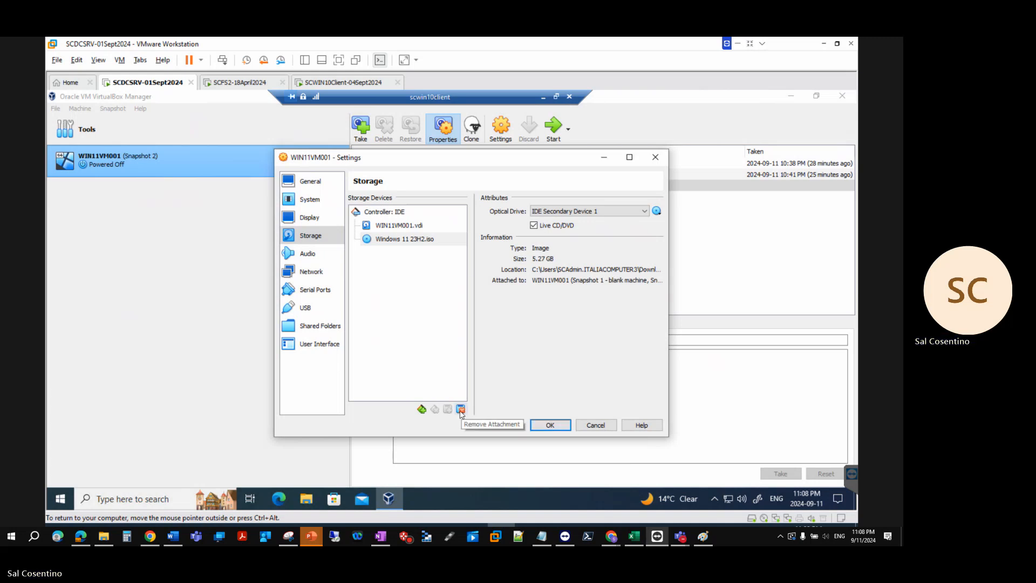
{"action": "left_click", "coordinate": [545, 428]}
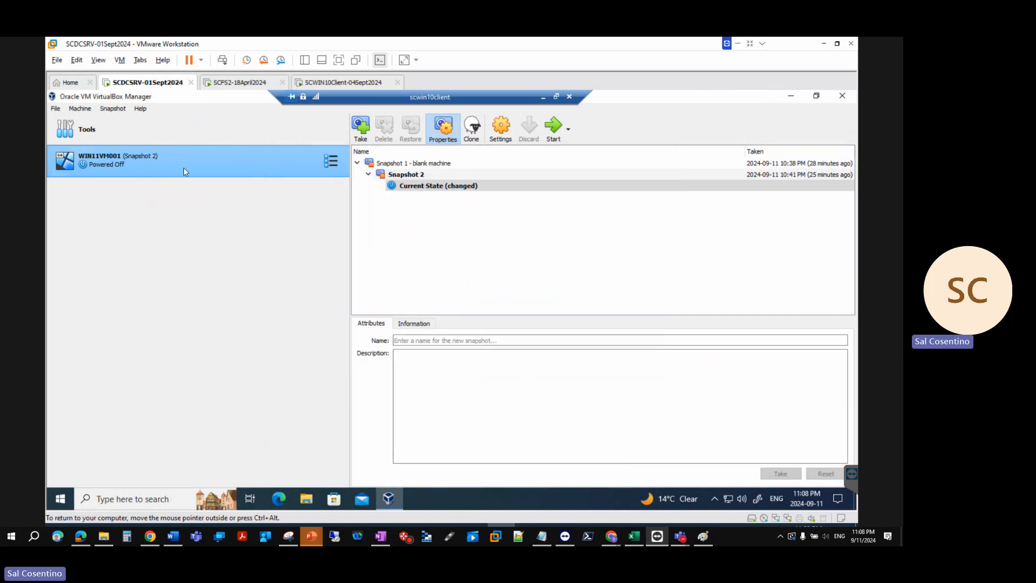
Step: Start the WIN11VM001 virtual machine with a Normal Start
{"action": "right_click", "coordinate": [134, 159]}
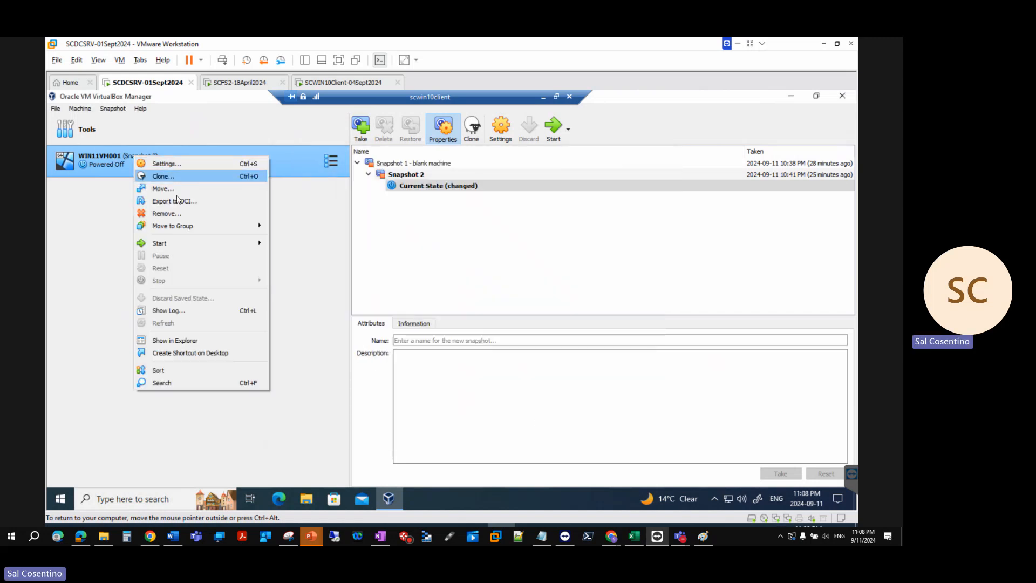
{"action": "mouse_move", "coordinate": [201, 247]}
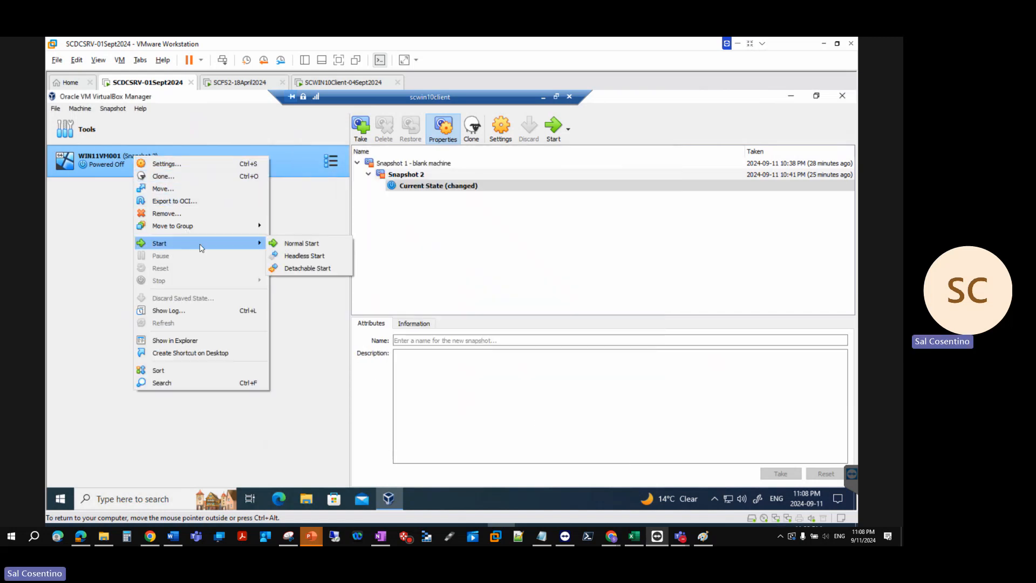
{"action": "left_click", "coordinate": [320, 243]}
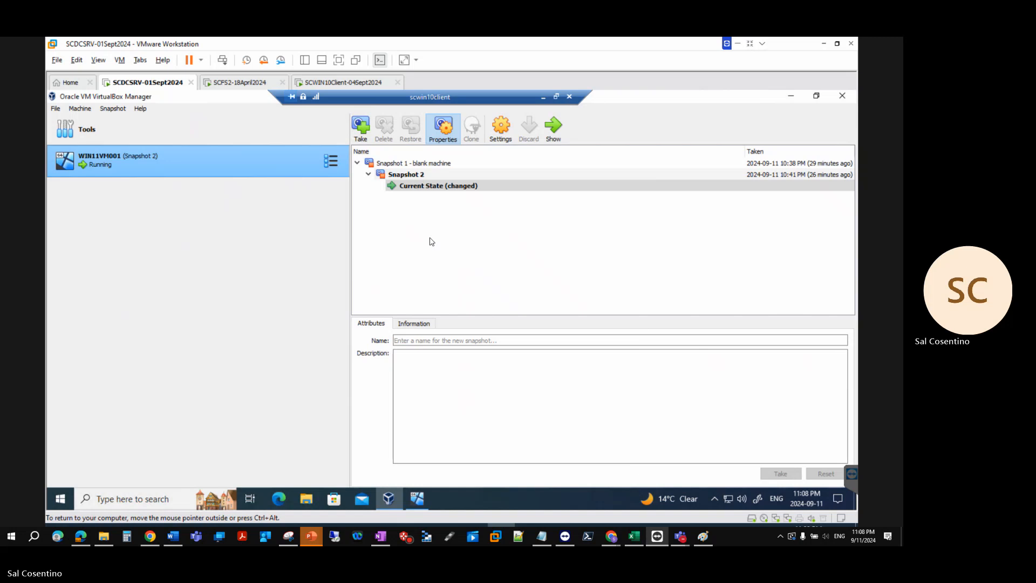
Step: Check the optical drive attachment in the storage settings of the running WIN11VM001 machine
{"action": "left_click", "coordinate": [500, 130]}
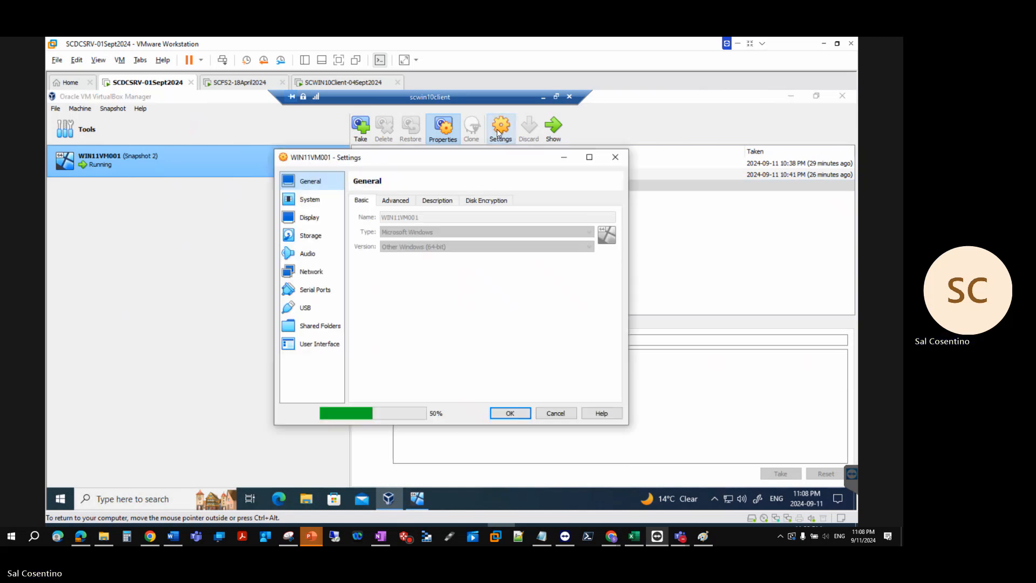
{"action": "left_click", "coordinate": [309, 216]}
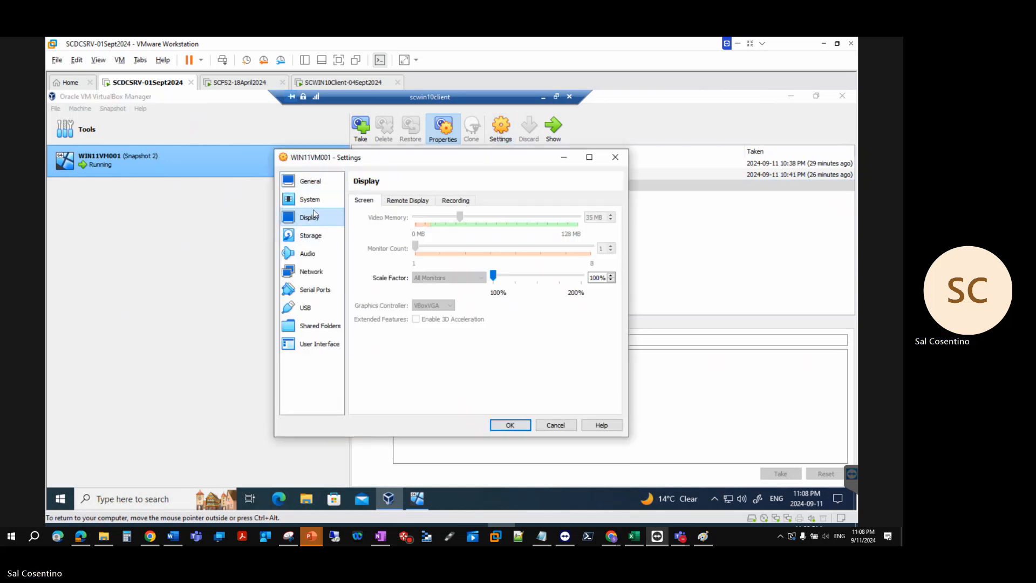
{"action": "left_click", "coordinate": [311, 237]}
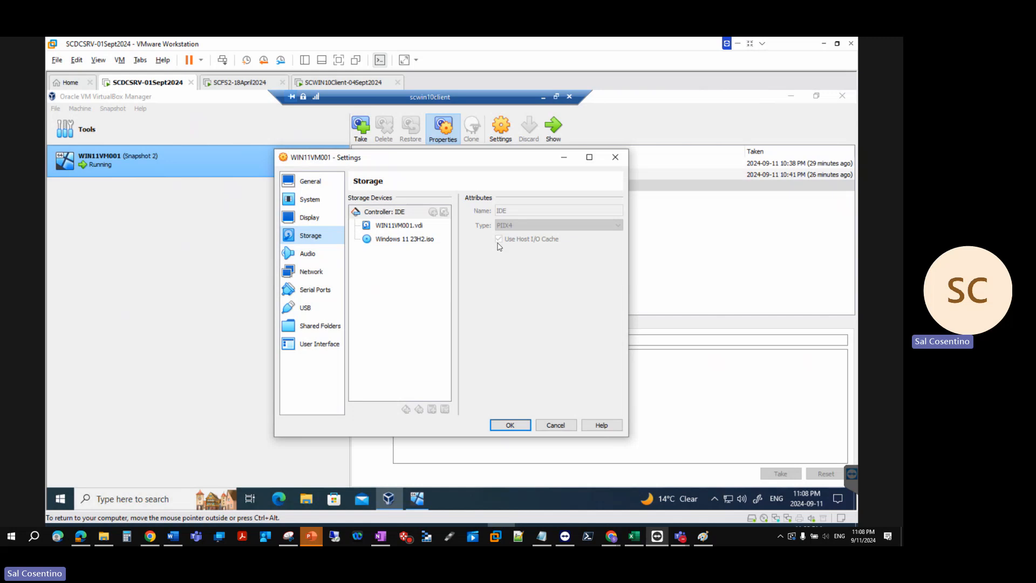
{"action": "left_click", "coordinate": [403, 239]}
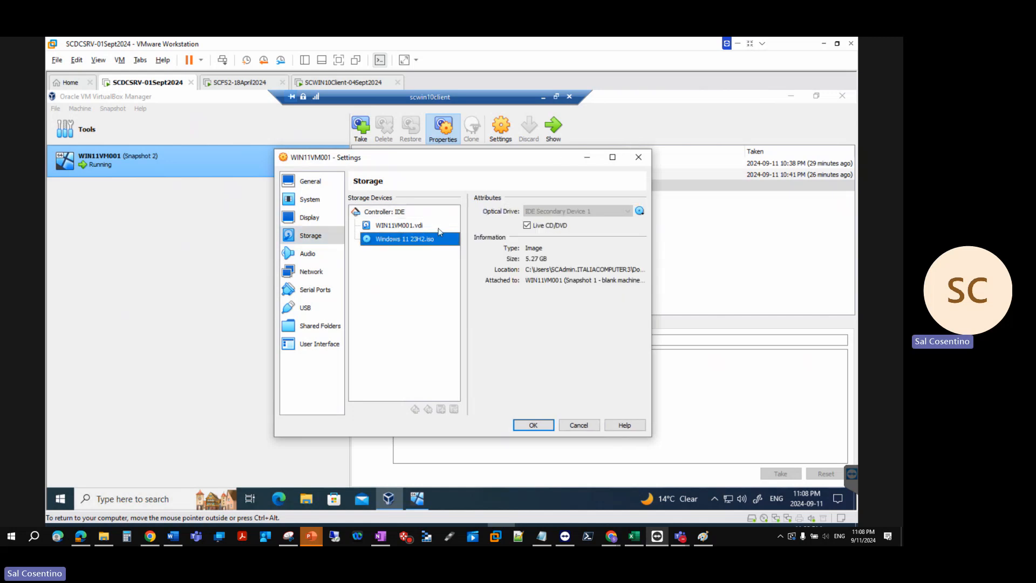
{"action": "left_click", "coordinate": [638, 157]}
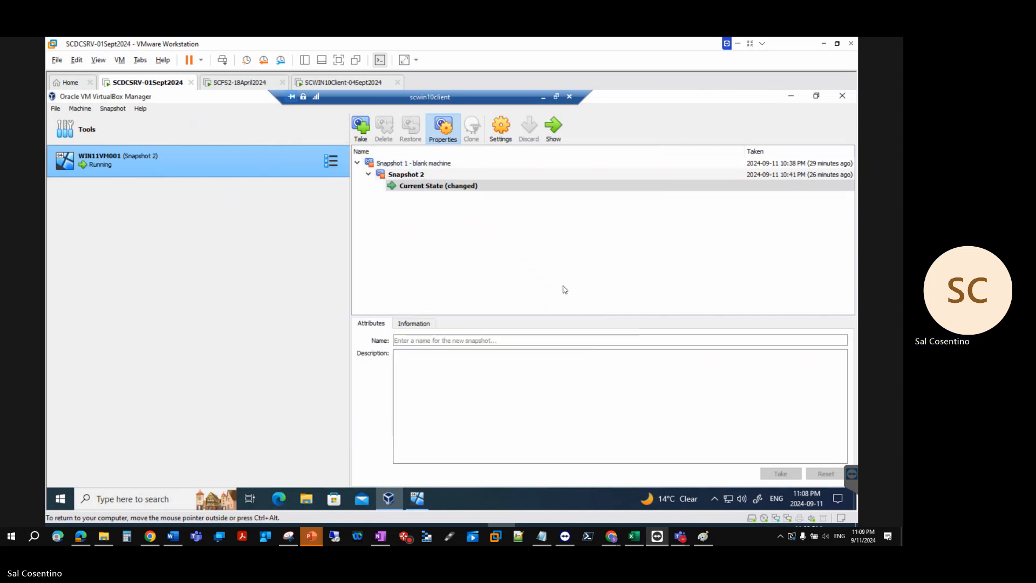
Step: Bring up the running WIN11VM001 display, capture the mouse and keyboard, and enter the Boot Manager Menu
{"action": "left_click", "coordinate": [417, 498]}
{"action": "left_click", "coordinate": [413, 267]}
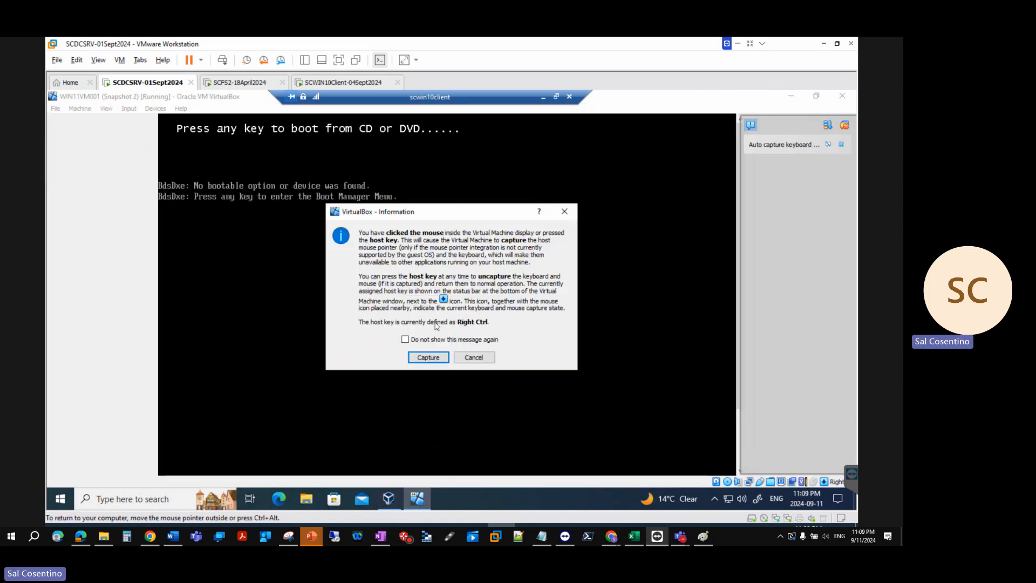
{"action": "left_click", "coordinate": [440, 358]}
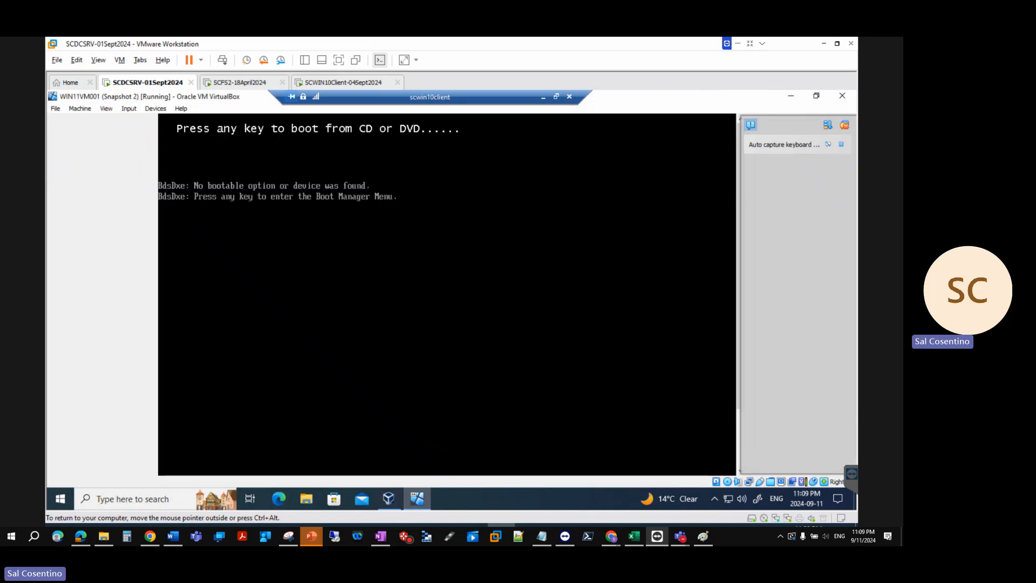
{"action": "key", "text": "Return"}
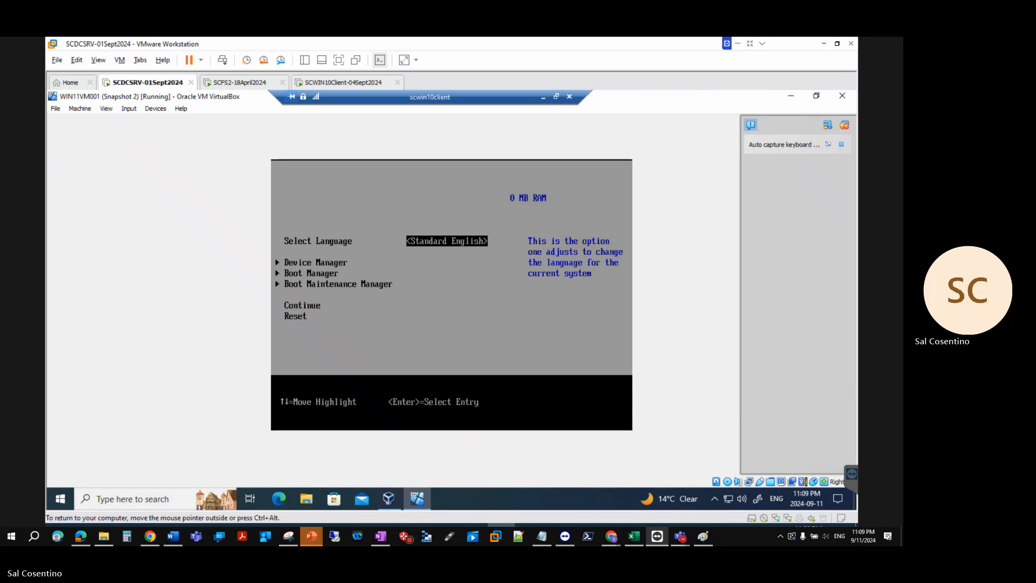
Step: Try to open the Boot Maintenance Manager from the firmware menu
{"action": "key", "text": "Down"}
{"action": "key", "text": "Down"}
{"action": "key", "text": "Down"}
{"action": "key", "text": "Down"}
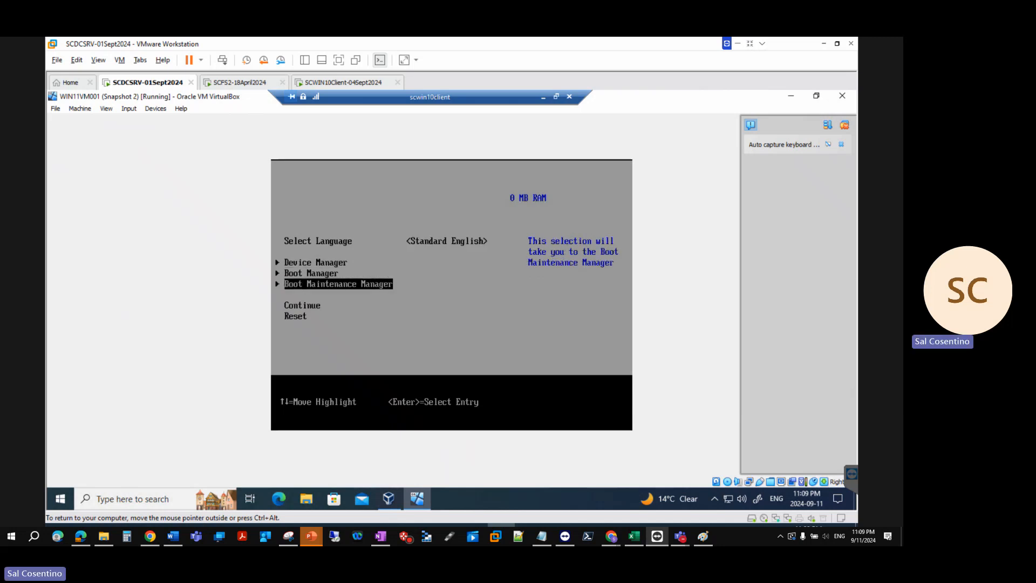
{"action": "key", "text": "Return"}
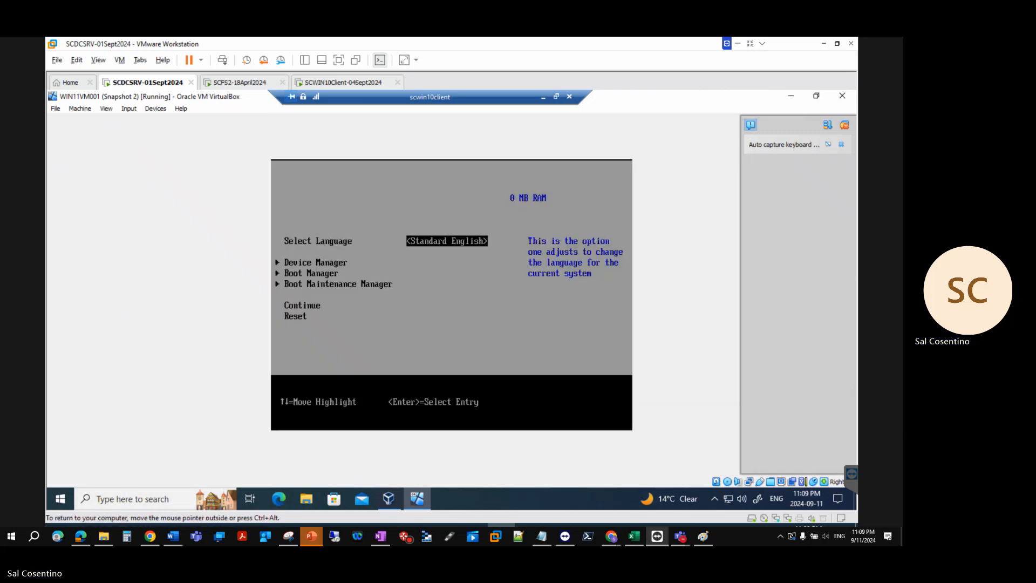
Step: Release and recapture input in the virtual machine, and try the Continue entry of the firmware menu
{"action": "key", "text": "ctrl+alt"}
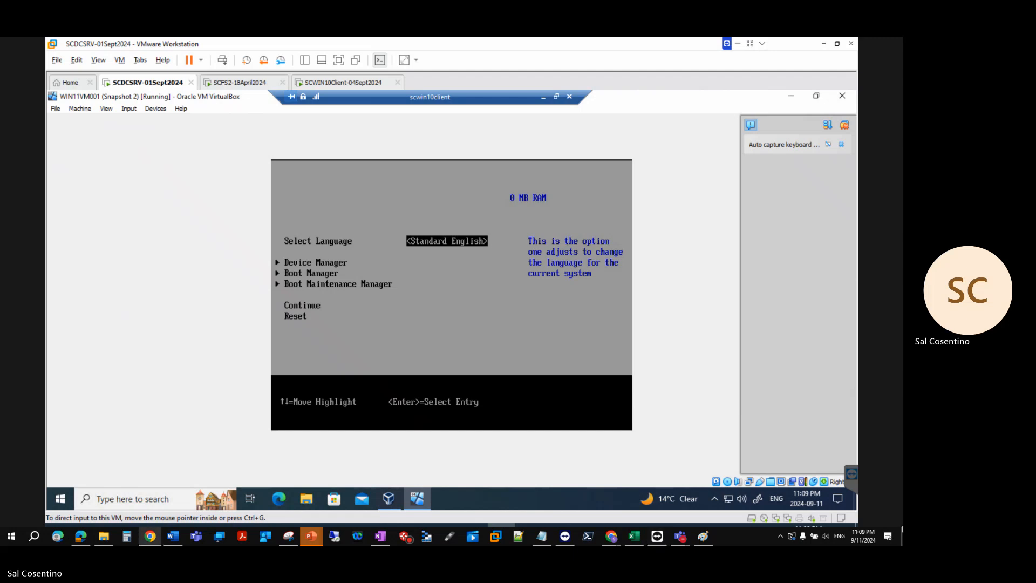
{"action": "left_click", "coordinate": [512, 292]}
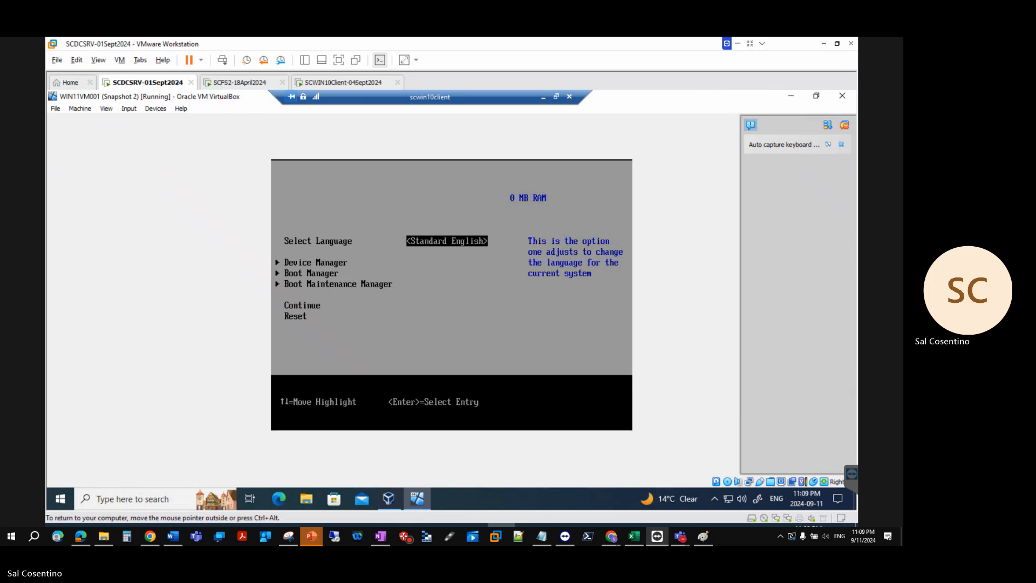
{"action": "key", "text": "Down"}
{"action": "key", "text": "Down"}
{"action": "key", "text": "Down"}
{"action": "key", "text": "Down"}
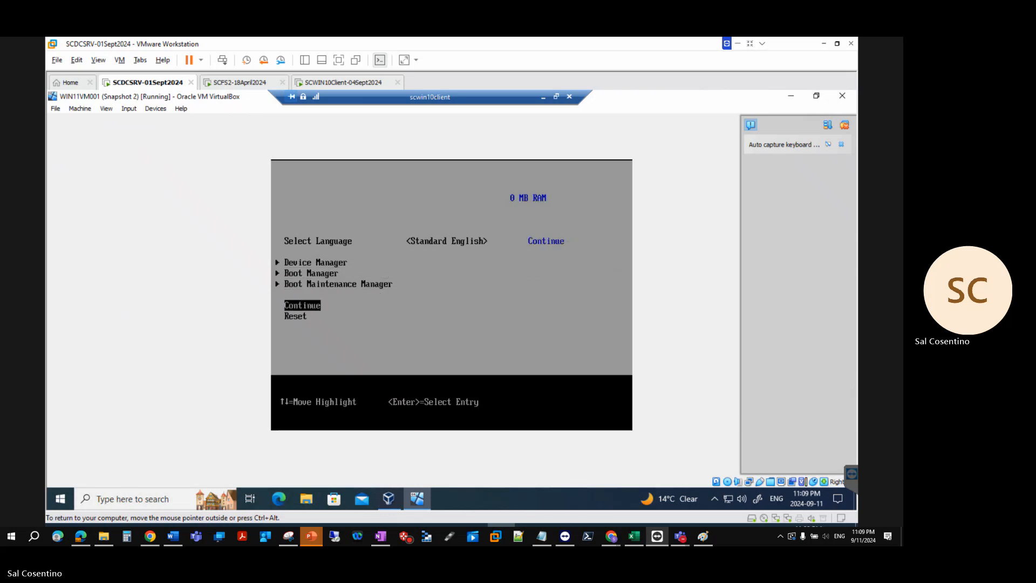
{"action": "key", "text": "Return"}
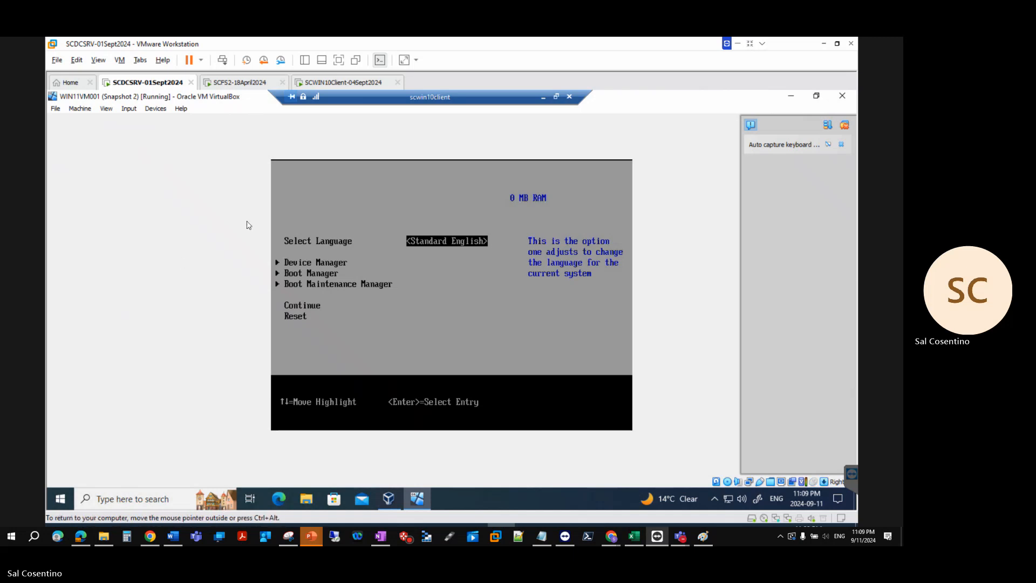
Step: Highlight the Boot Manager entry in the firmware menu
{"action": "key", "text": "Down"}
{"action": "key", "text": "Down"}
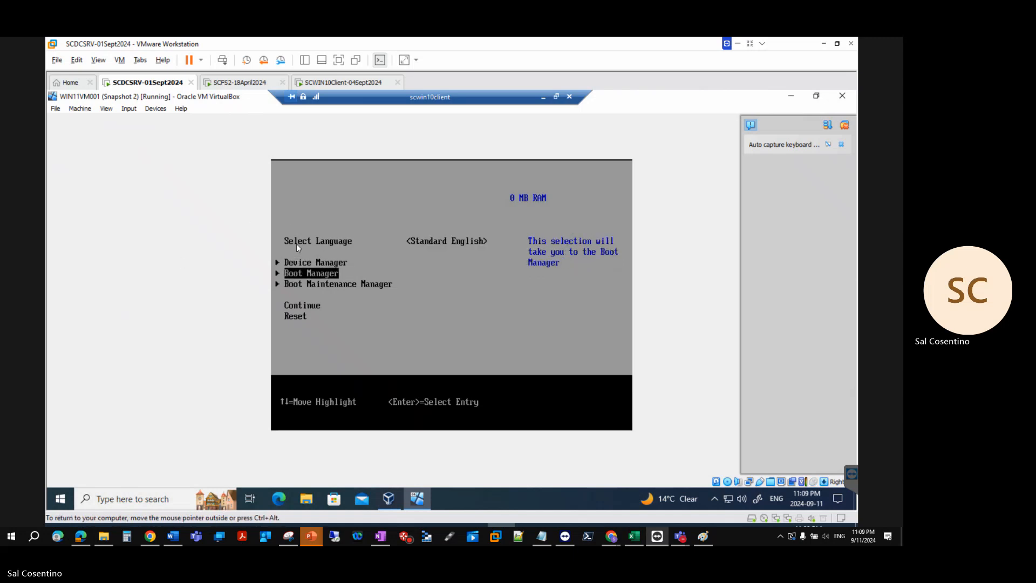
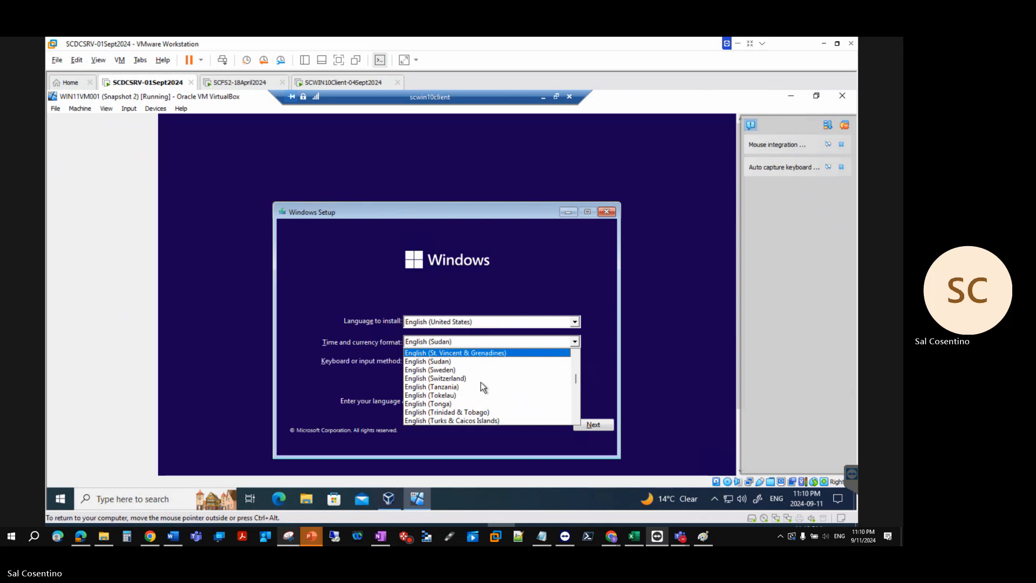
Step: Set the time and currency format to English (Canada) in Windows Setup and proceed with the installation
{"action": "key", "text": "Down"}
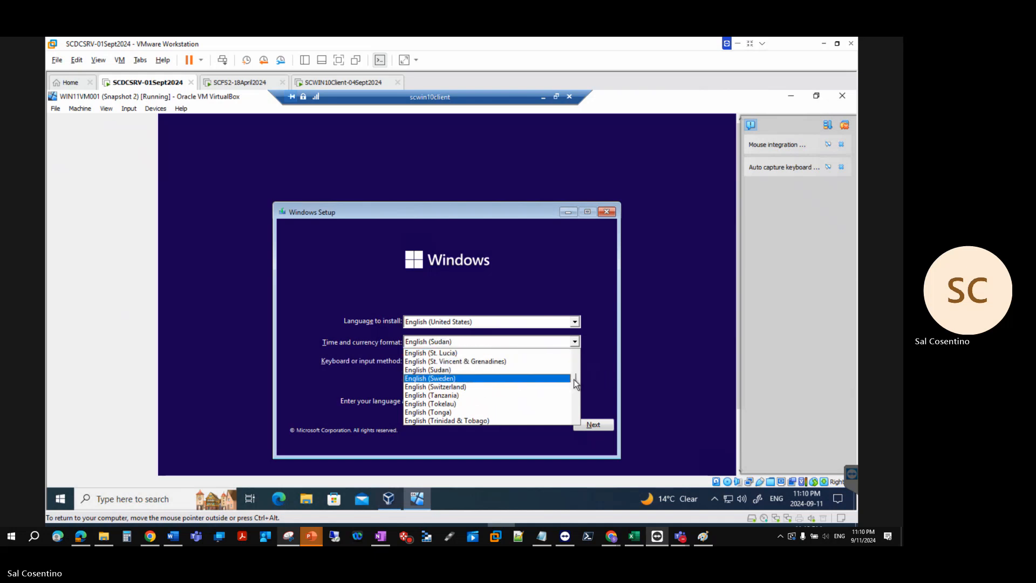
{"action": "left_click_drag", "start_coordinate": [575, 380], "coordinate": [576, 373]}
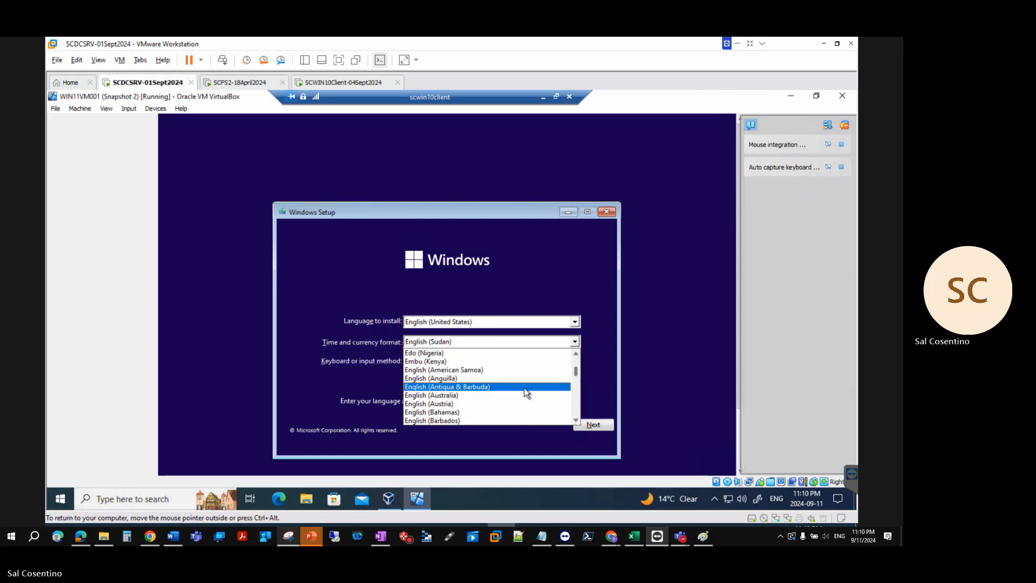
{"action": "scroll", "coordinate": [526, 392], "scroll_direction": "down", "scroll_amount": 4}
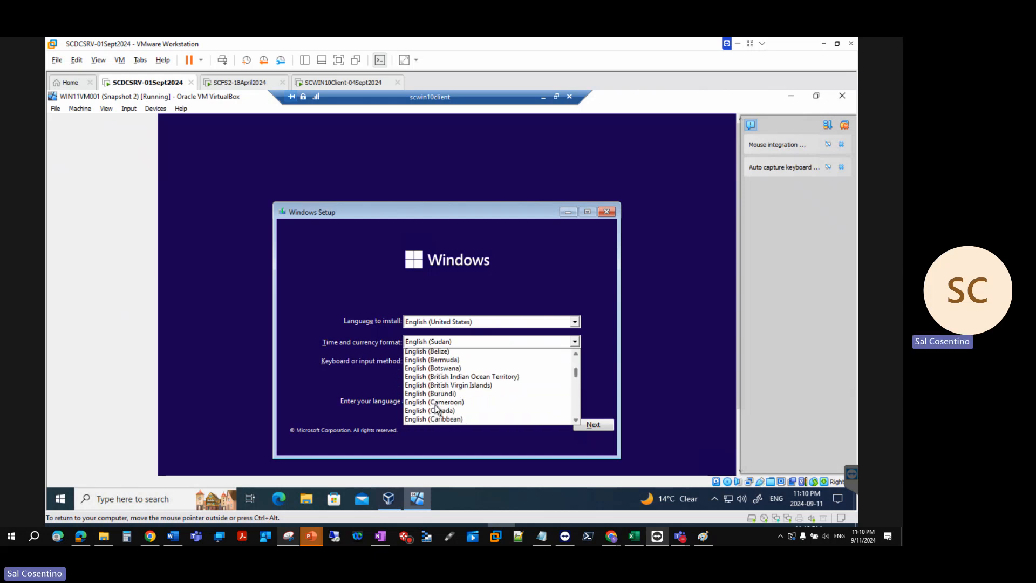
{"action": "scroll", "coordinate": [434, 405], "scroll_direction": "down", "scroll_amount": 3}
{"action": "scroll", "coordinate": [440, 386], "scroll_direction": "up", "scroll_amount": 3}
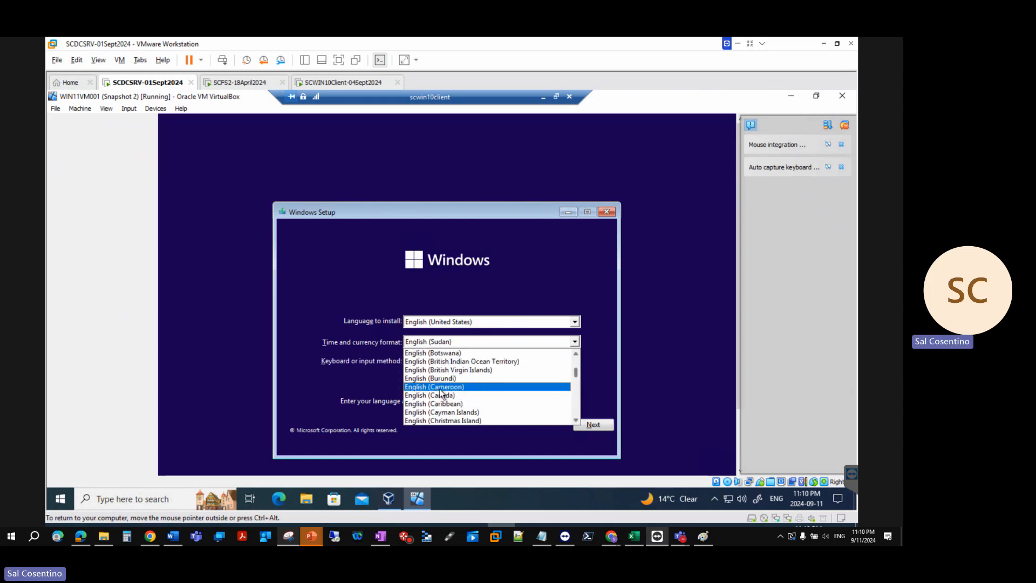
{"action": "left_click", "coordinate": [439, 395]}
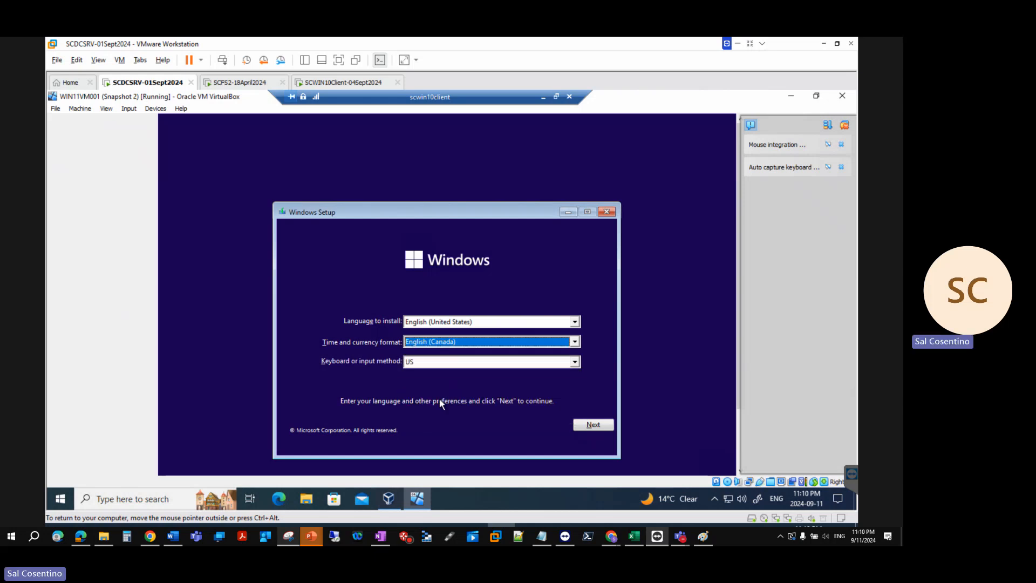
{"action": "left_click", "coordinate": [593, 424]}
{"action": "left_click", "coordinate": [436, 338]}
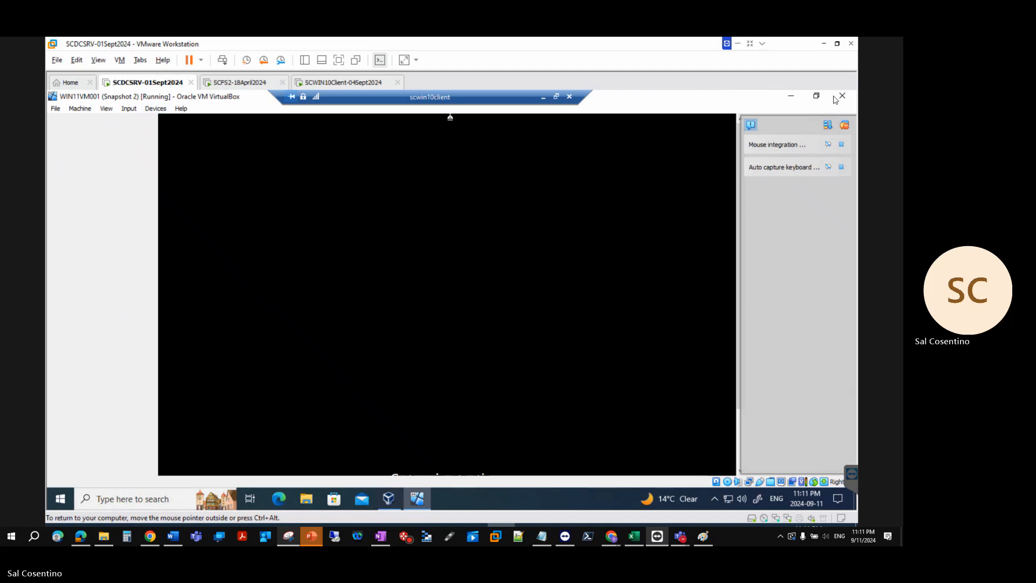
{"action": "left_click", "coordinate": [815, 96]}
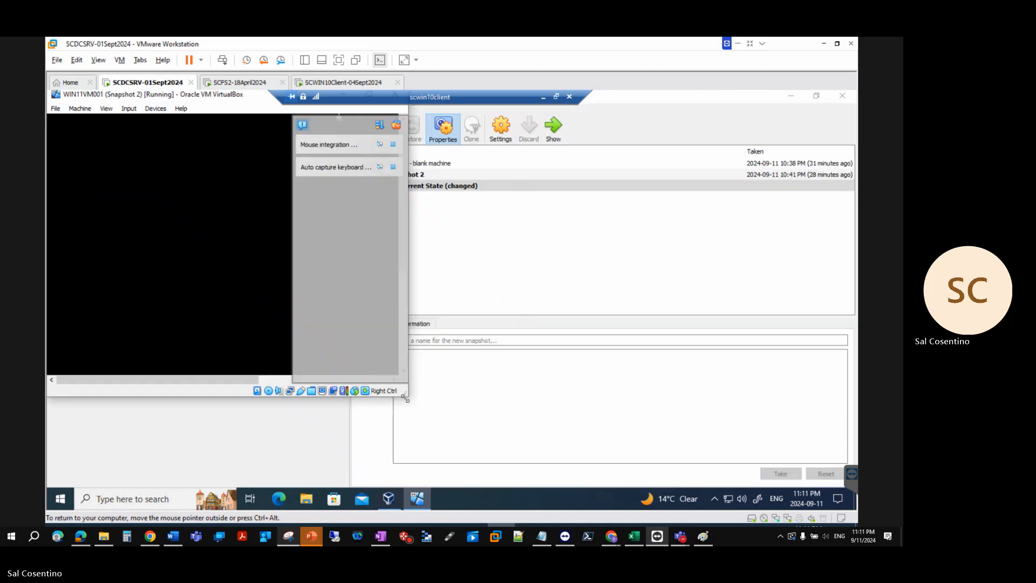
{"action": "left_click_drag", "start_coordinate": [407, 395], "coordinate": [466, 475]}
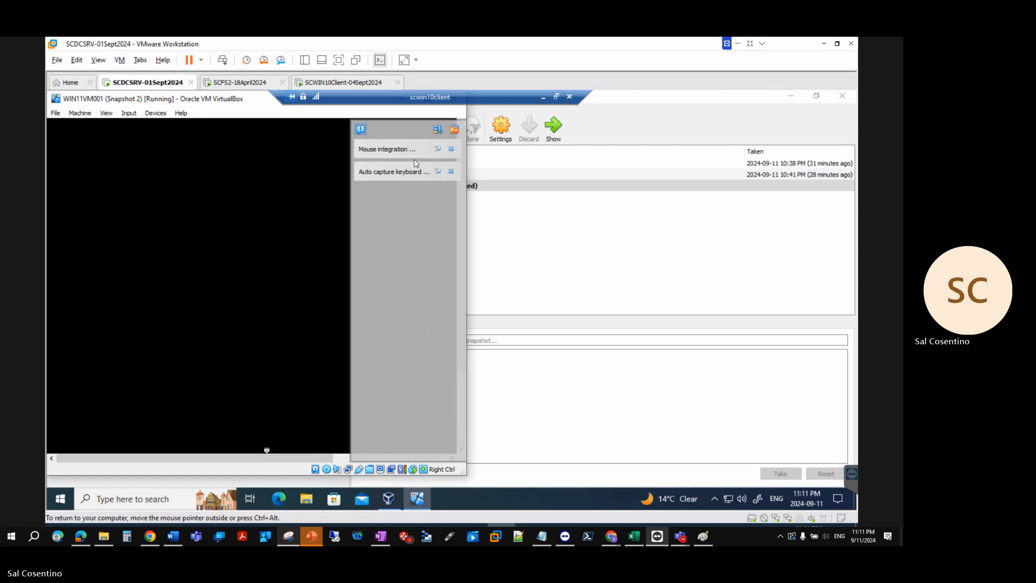
{"action": "left_click", "coordinate": [106, 113]}
{"action": "left_click", "coordinate": [130, 151]}
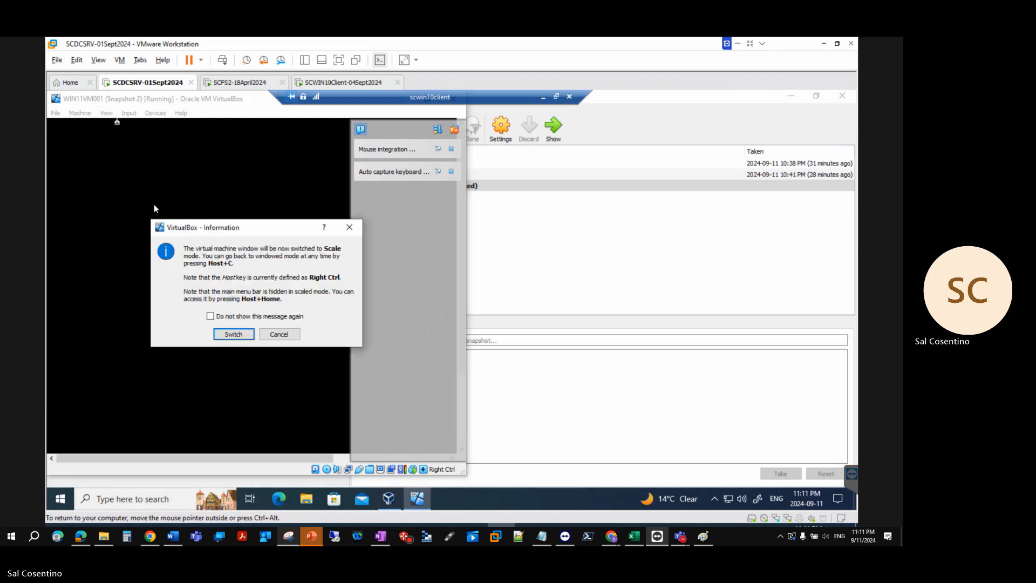
{"action": "left_click", "coordinate": [272, 334]}
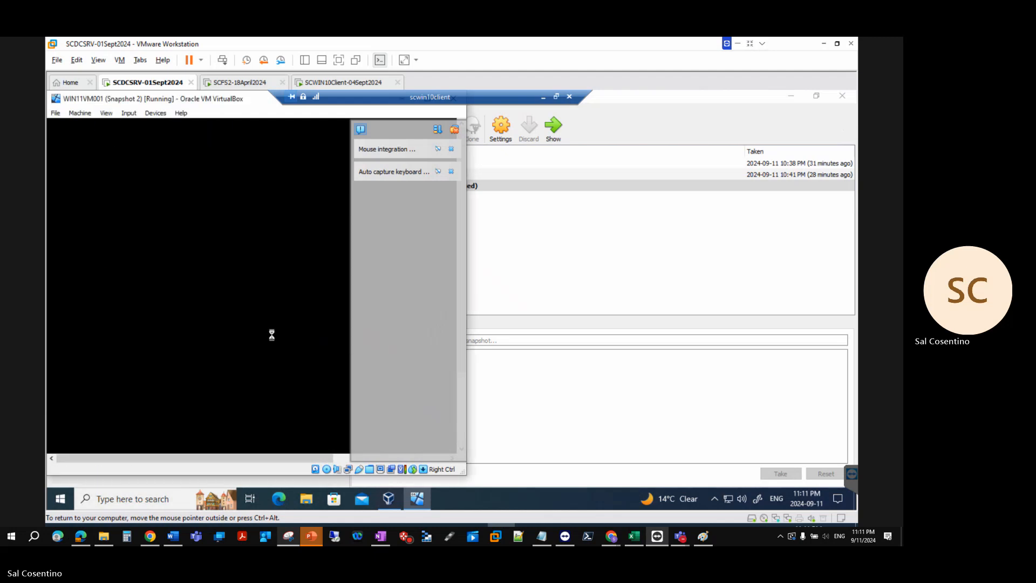
{"action": "left_click", "coordinate": [105, 113]}
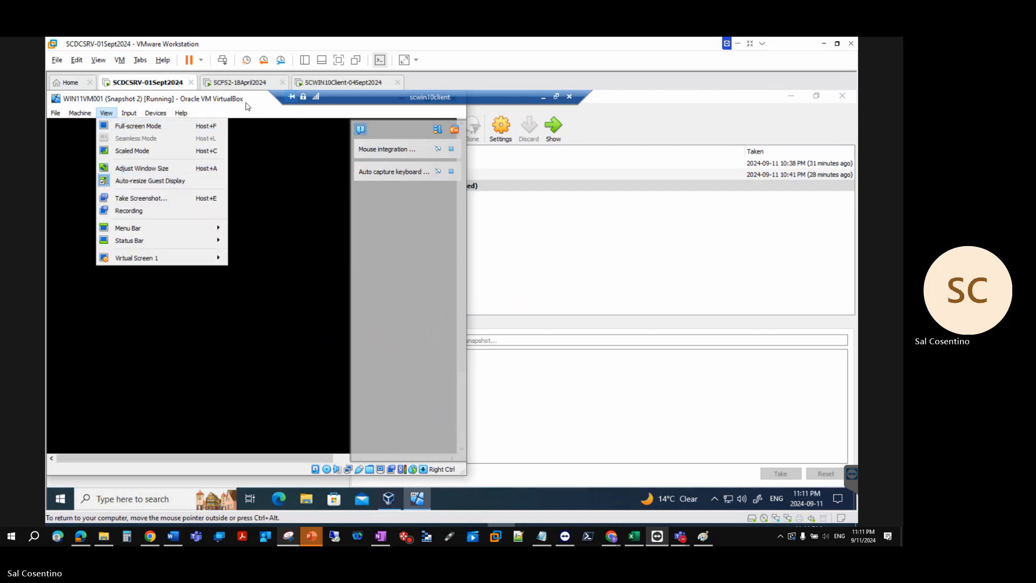
{"action": "mouse_move", "coordinate": [183, 112]}
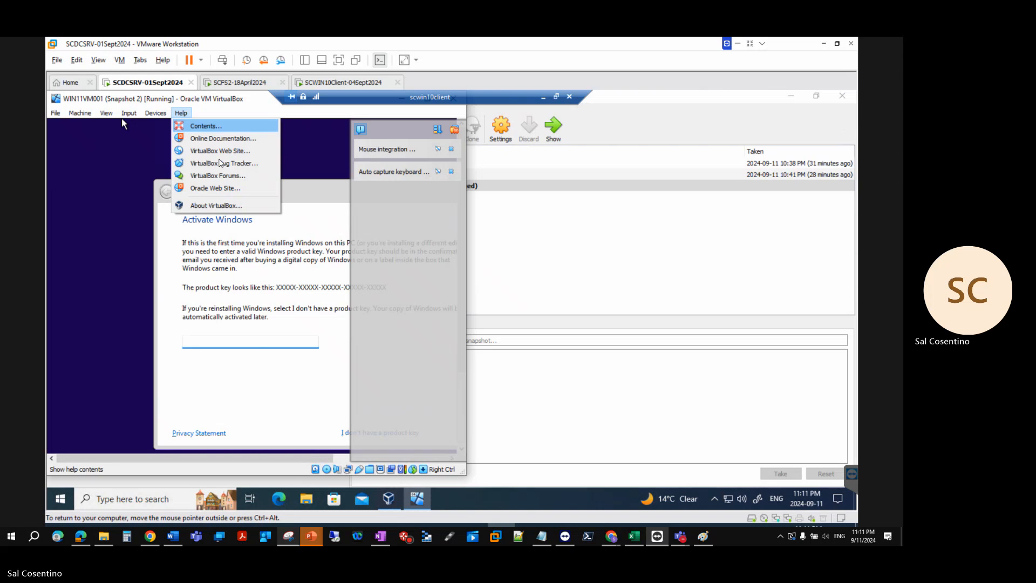
{"action": "left_click", "coordinate": [138, 222]}
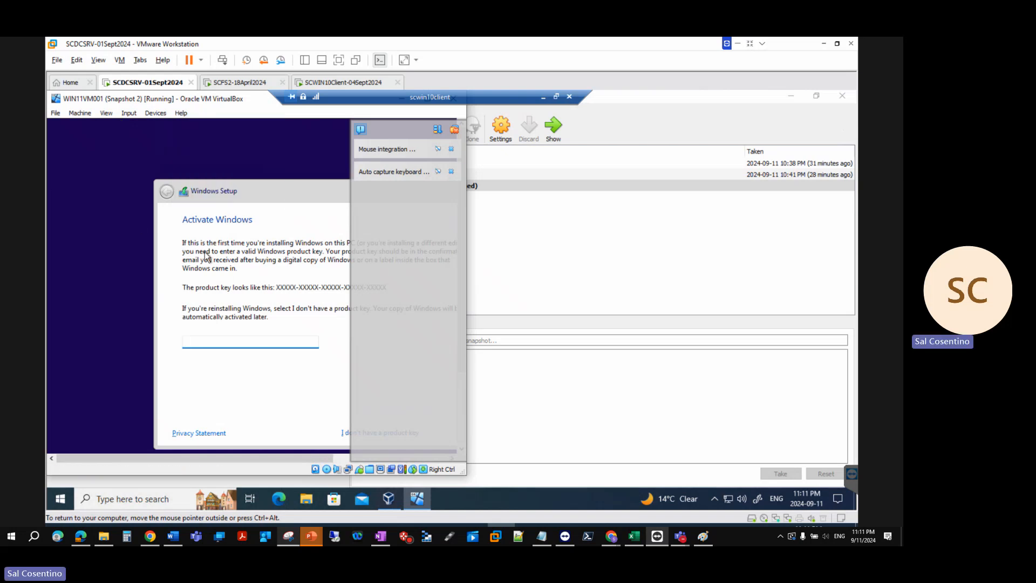
{"action": "left_click", "coordinate": [432, 106]}
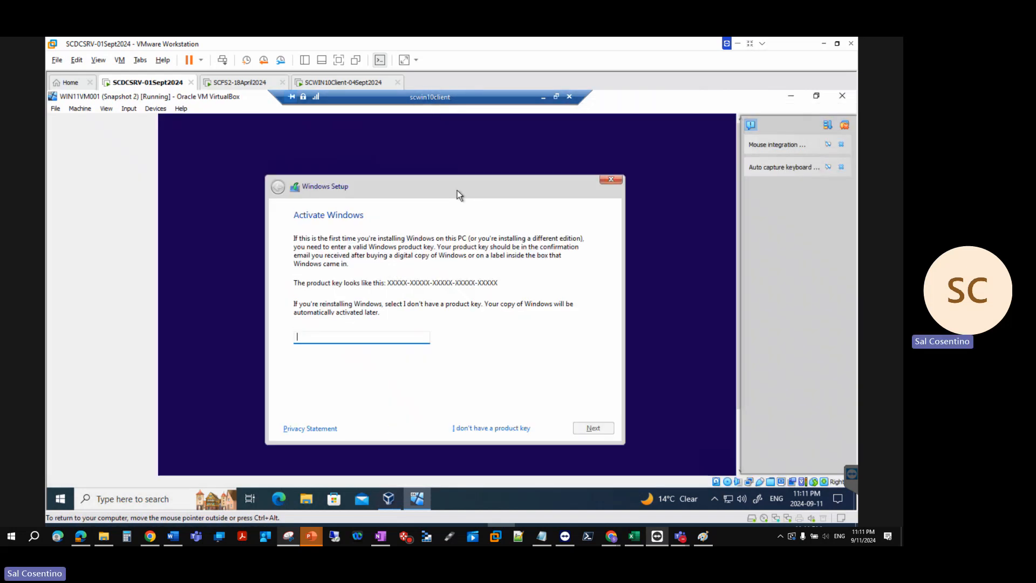
Step: Proceed in Windows Setup without a product key and choose Windows 11 Pro as the operating system to install
{"action": "left_click", "coordinate": [497, 430]}
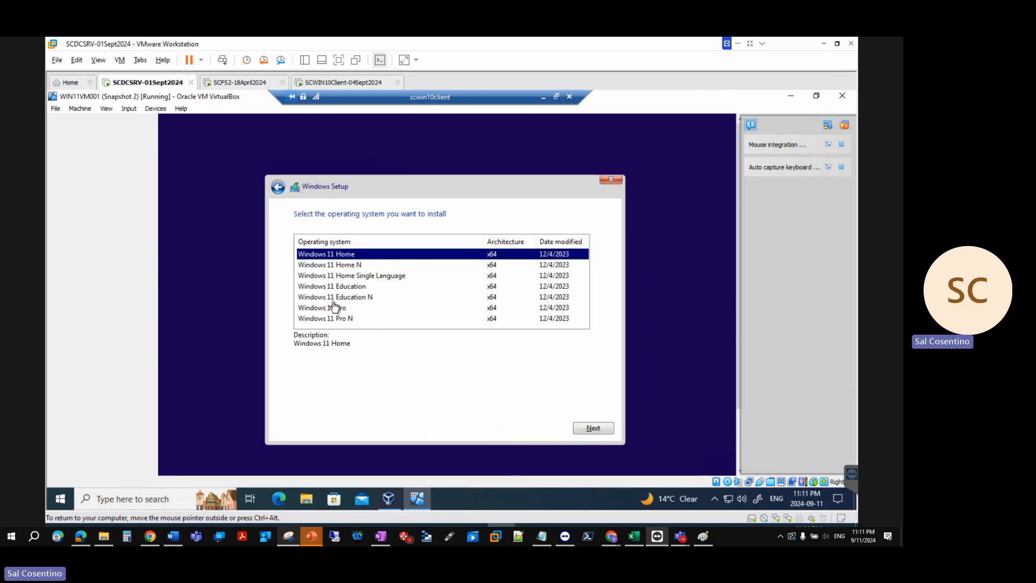
{"action": "left_click", "coordinate": [329, 309]}
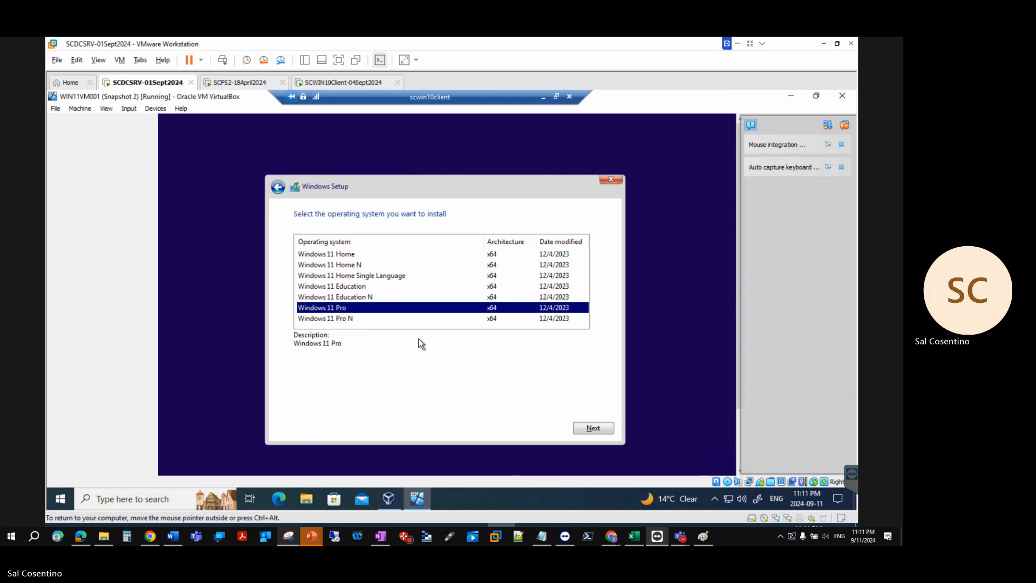
{"action": "left_click", "coordinate": [603, 427]}
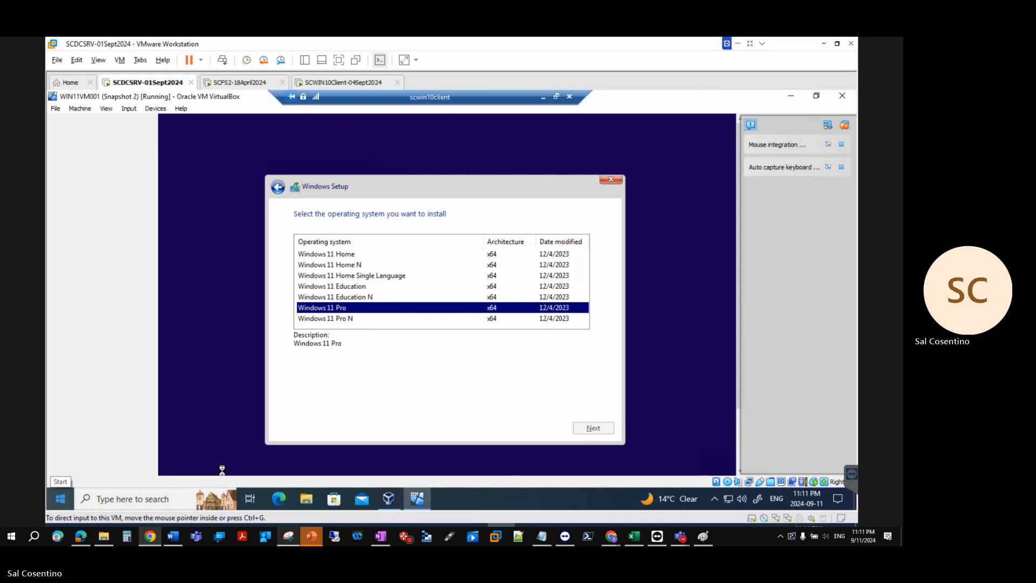
Step: Switch to Chrome, open the Active users page of the Microsoft 365 admin center, and minimise the browser
{"action": "left_click_drag", "start_coordinate": [0, 108], "coordinate": [299, 75]}
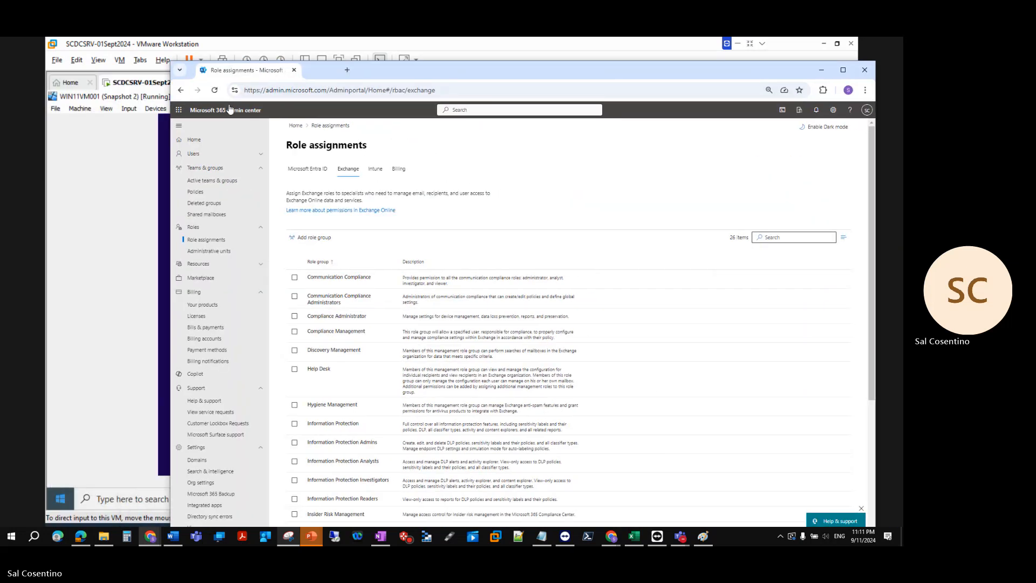
{"action": "left_click", "coordinate": [195, 153]}
{"action": "left_click", "coordinate": [200, 166]}
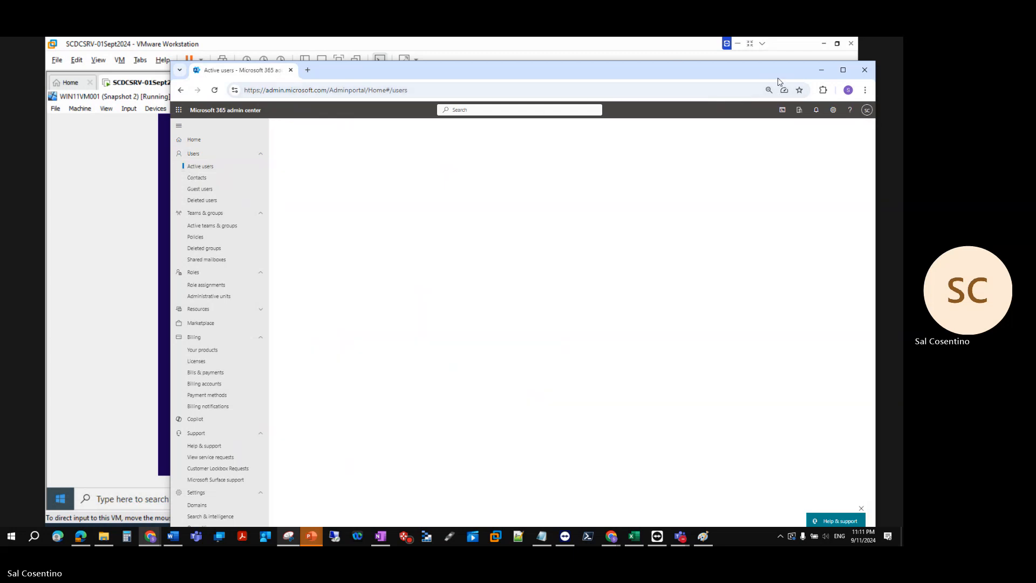
{"action": "left_click", "coordinate": [819, 73]}
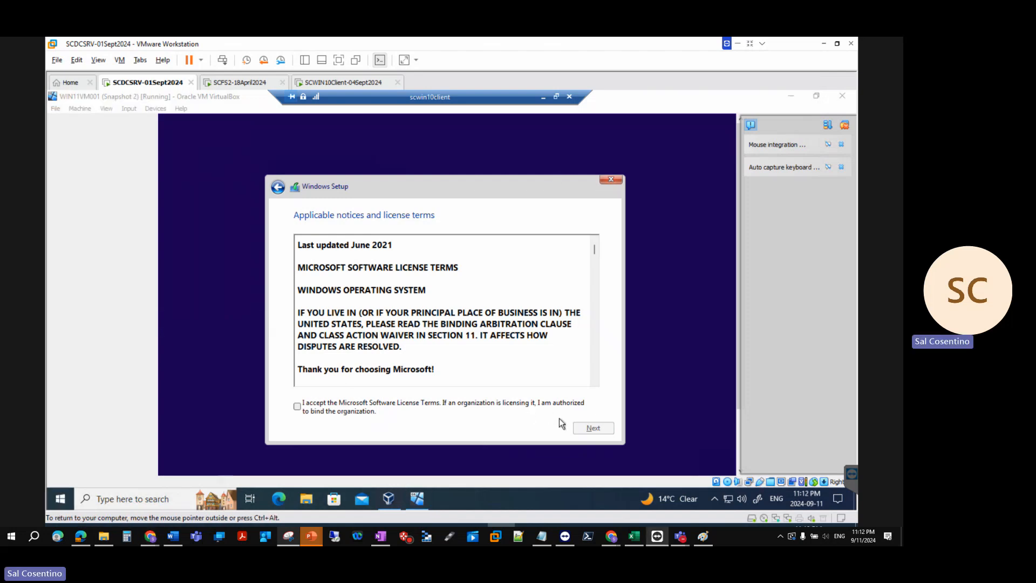
Step: Accept the license terms and start a custom Windows-only installation on Drive 0 Unallocated Space
{"action": "left_click", "coordinate": [297, 409]}
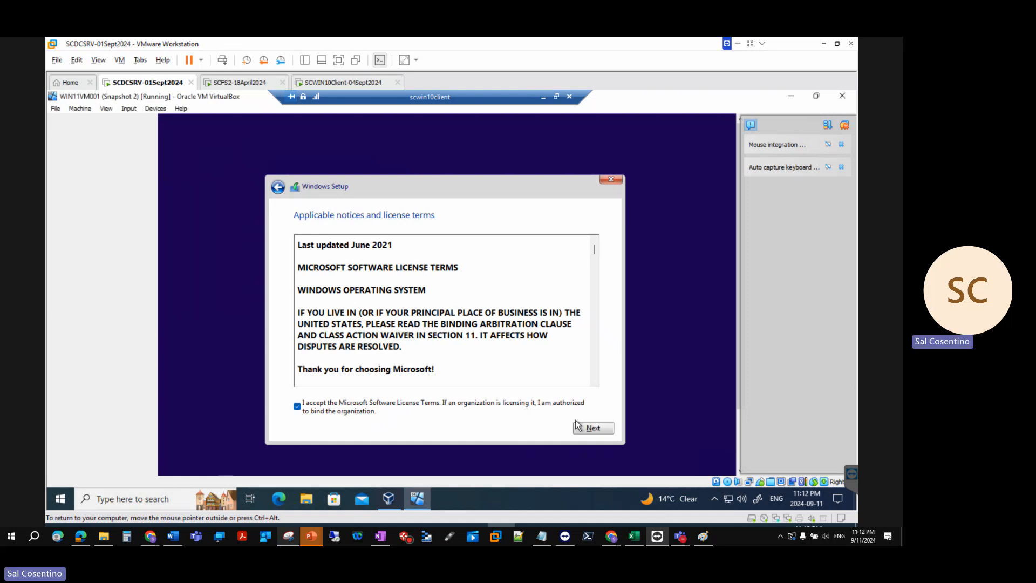
{"action": "left_click", "coordinate": [608, 428]}
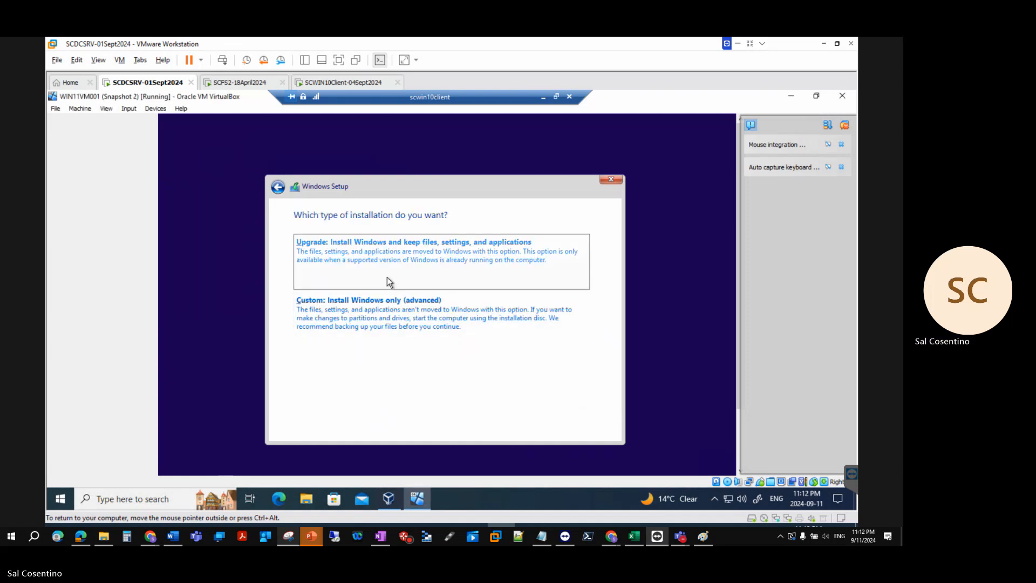
{"action": "left_click", "coordinate": [373, 309]}
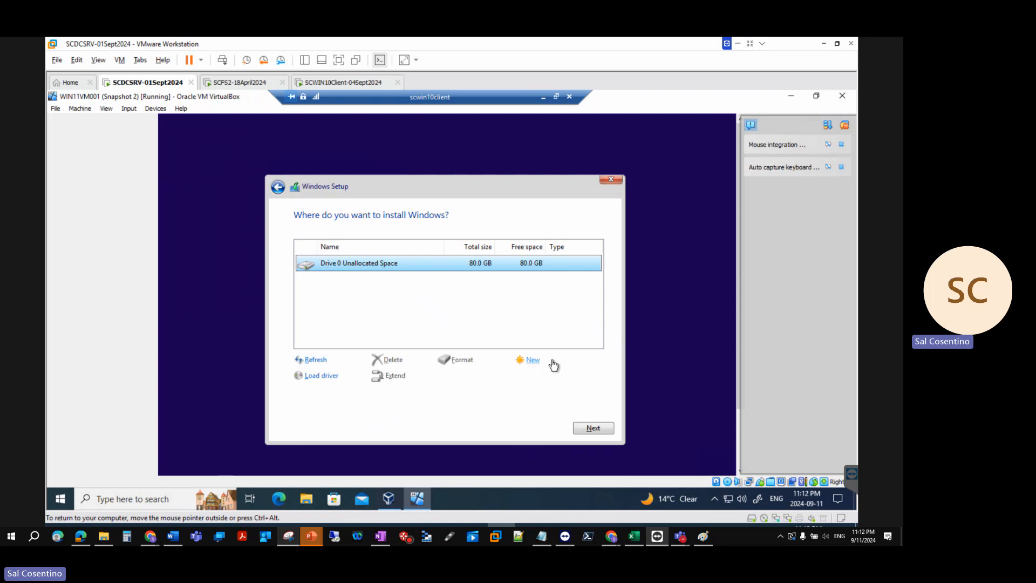
{"action": "left_click", "coordinate": [580, 426]}
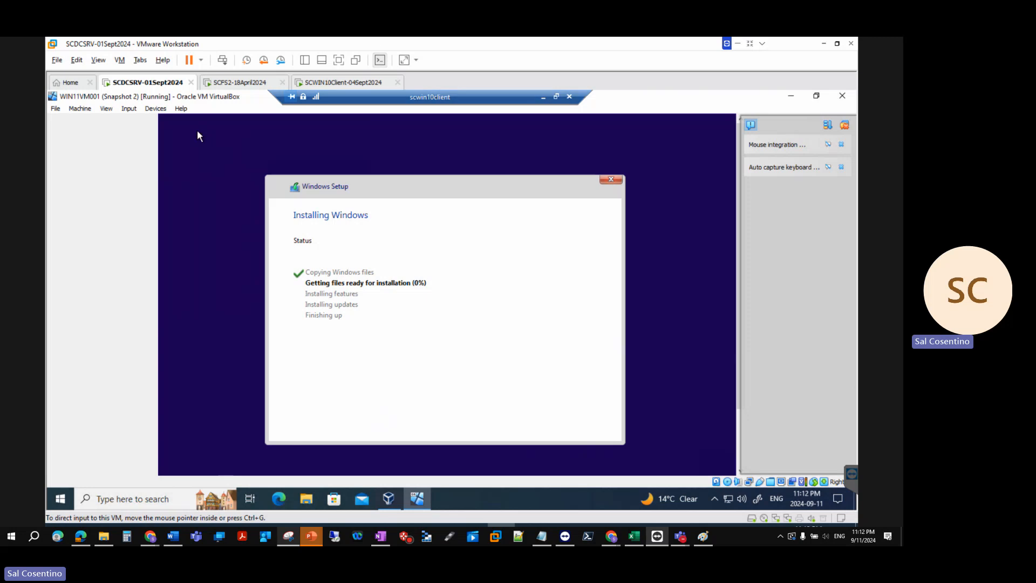
{"action": "left_click", "coordinate": [680, 536]}
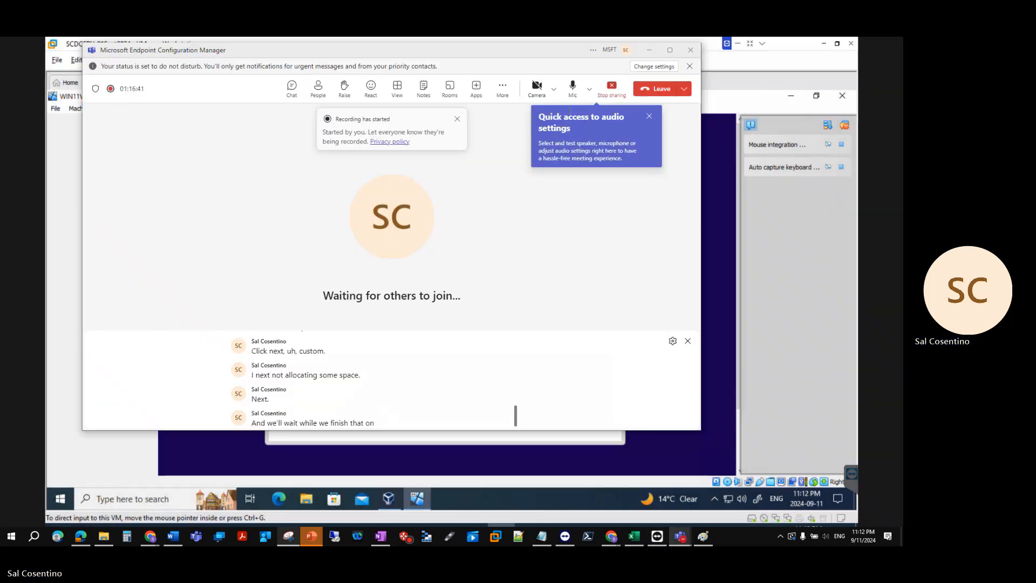
{"action": "left_click", "coordinate": [649, 50]}
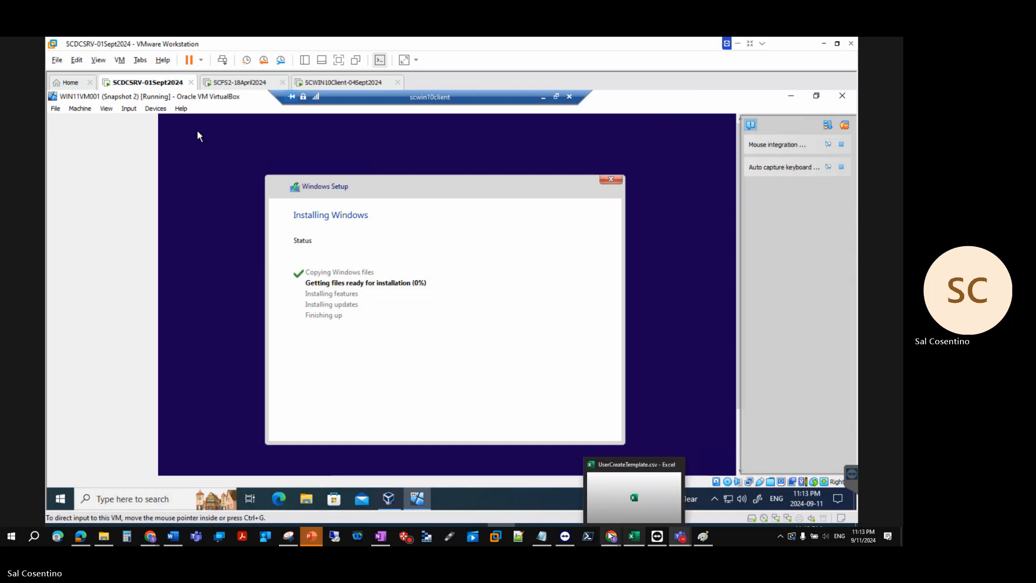
Step: In PowerPoint's "How to create a virtual machine.pptx", add item 4: "You will see the tool bar at the bottom of the screen you can click on it"
{"action": "mouse_move", "coordinate": [312, 536]}
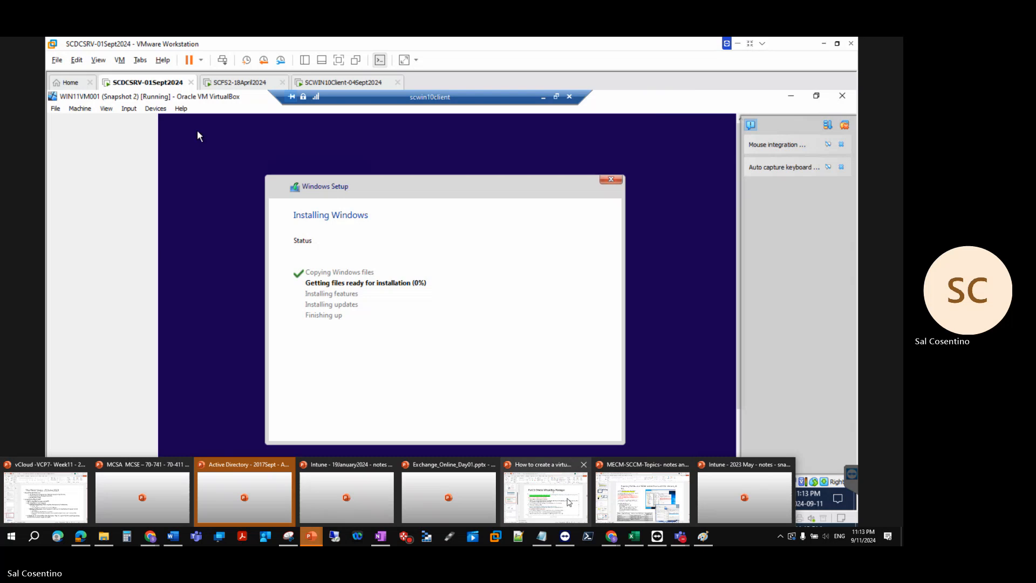
{"action": "left_click", "coordinate": [569, 502]}
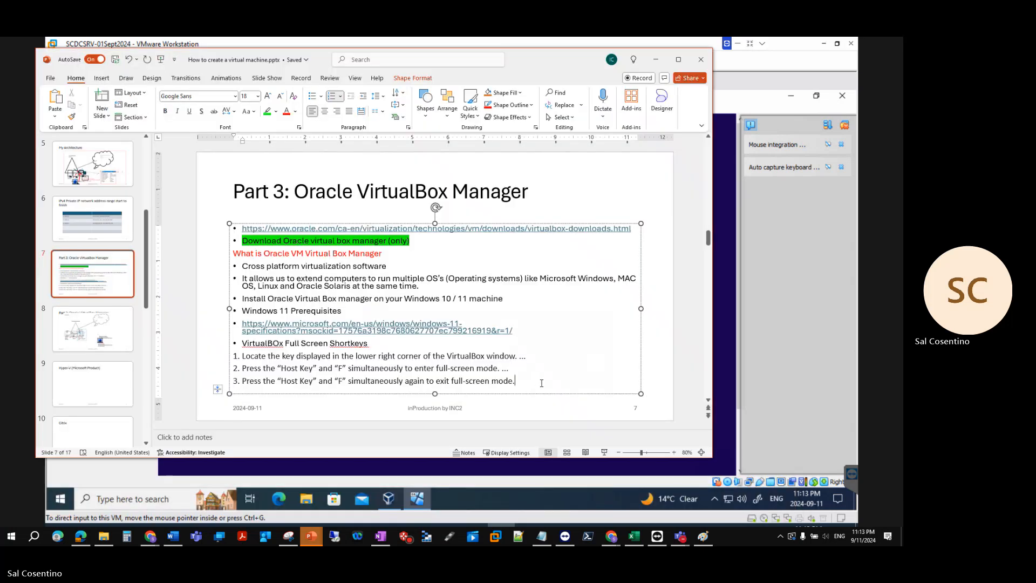
{"action": "key", "text": "Return"}
{"action": "type", "text": "You "}
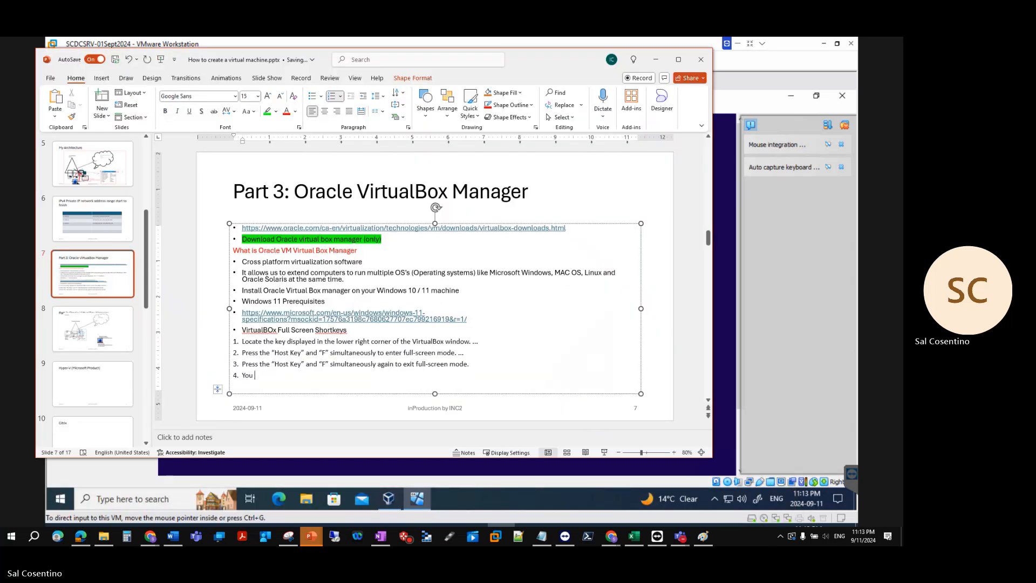
{"action": "type", "text": "will see the tool bar at "}
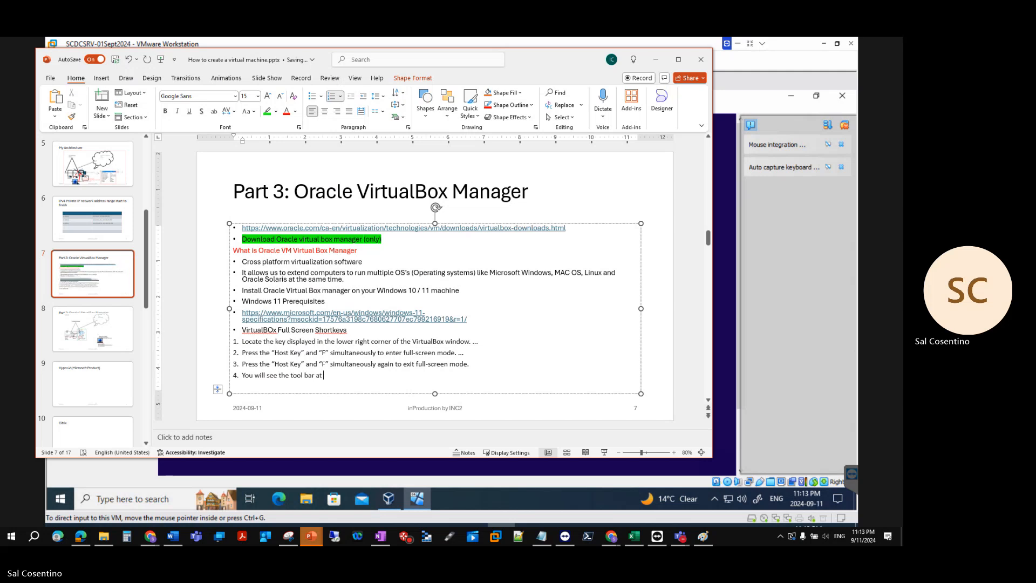
{"action": "type", "text": "the "}
{"action": "type", "text": "bottom of the sc"}
{"action": "key", "text": "BackSpace"}
{"action": "type", "text": "screen you can click on it "}
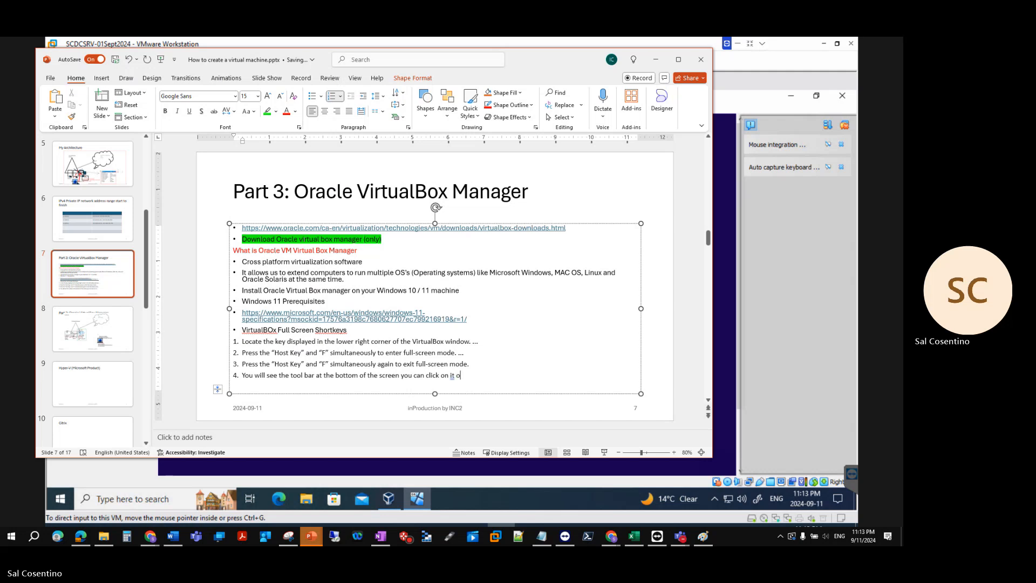
Step: Finish item 4 with "or drag to slide the tool bar and exit Full screen mode" and add item 5 "Ensure you mount the CD/DVD"
{"action": "type", "text": "or drag to slide the tool bar and exit Full screen mode"}
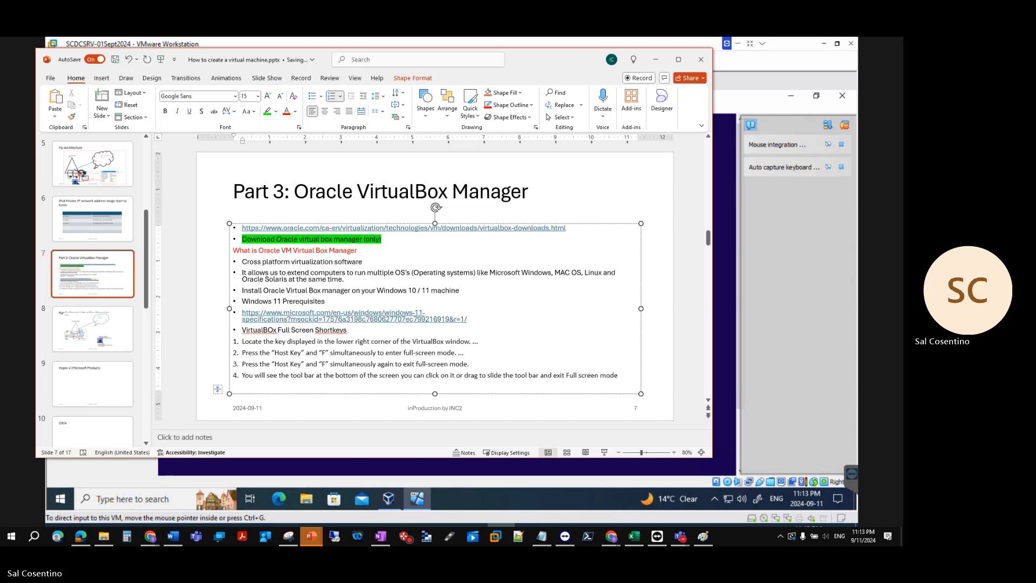
{"action": "key", "text": "Return"}
{"action": "type", "text": "Ensure you mount the C"}
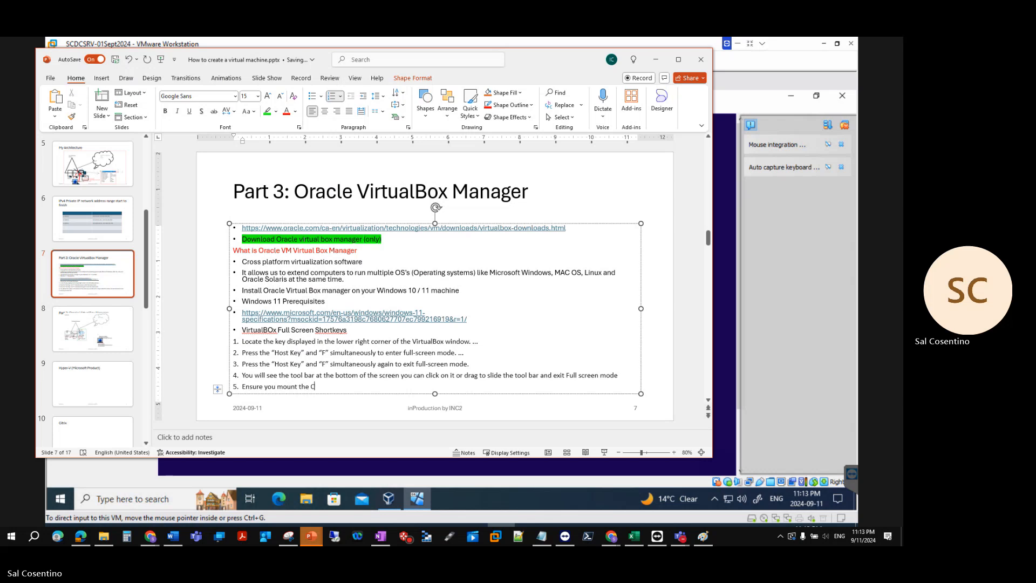
{"action": "type", "text": "D/DVD"}
{"action": "scroll", "coordinate": [543, 387], "scroll_direction": "up", "scroll_amount": 1}
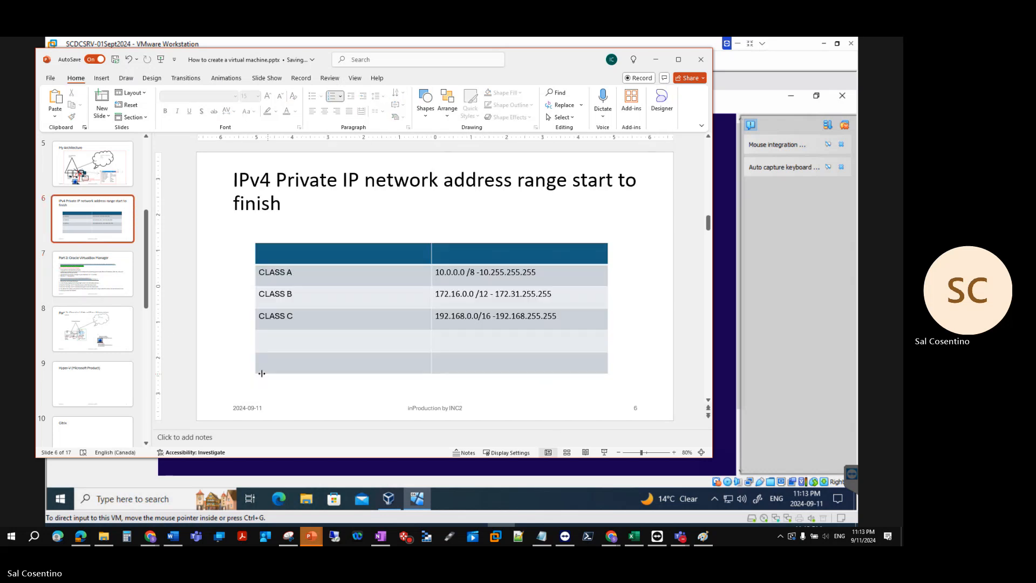
{"action": "left_click", "coordinate": [131, 292]}
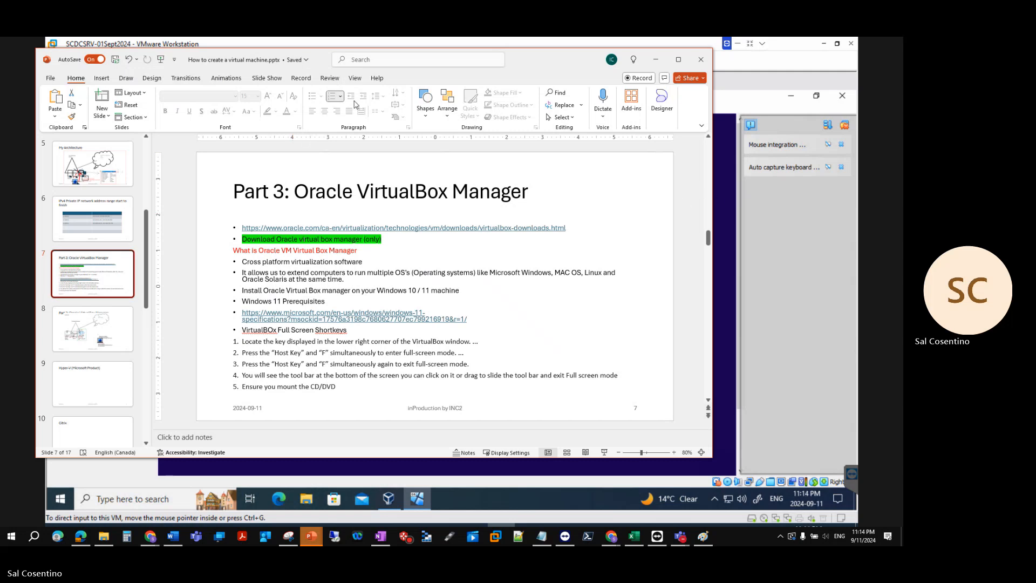
{"action": "left_click", "coordinate": [656, 59]}
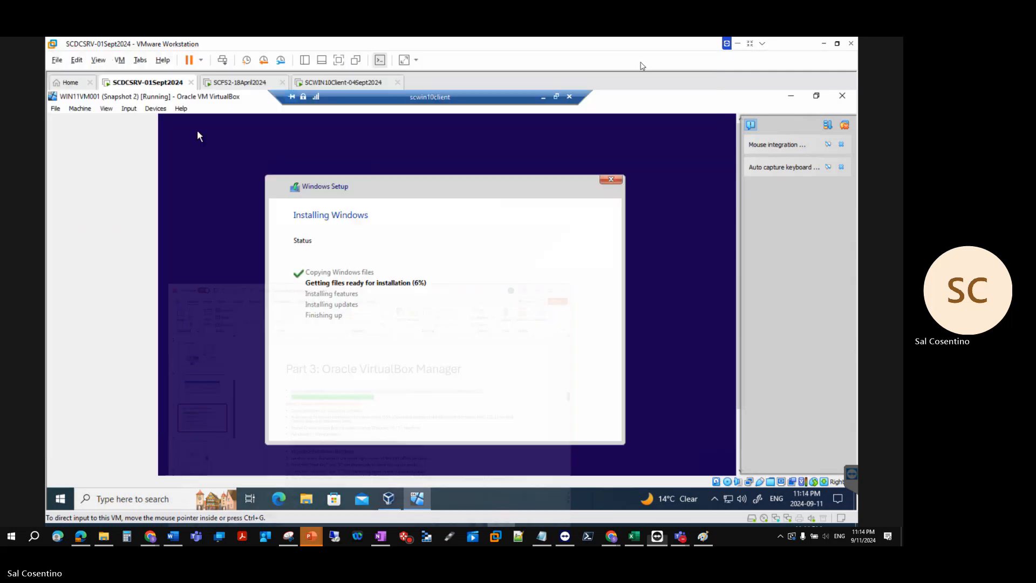
Step: Check which disk image is mounted in the WIN11VM001 optical drive, and minimise the virtual machine window to show VirtualBox Manager
{"action": "left_click", "coordinate": [156, 108]}
{"action": "mouse_move", "coordinate": [168, 129]}
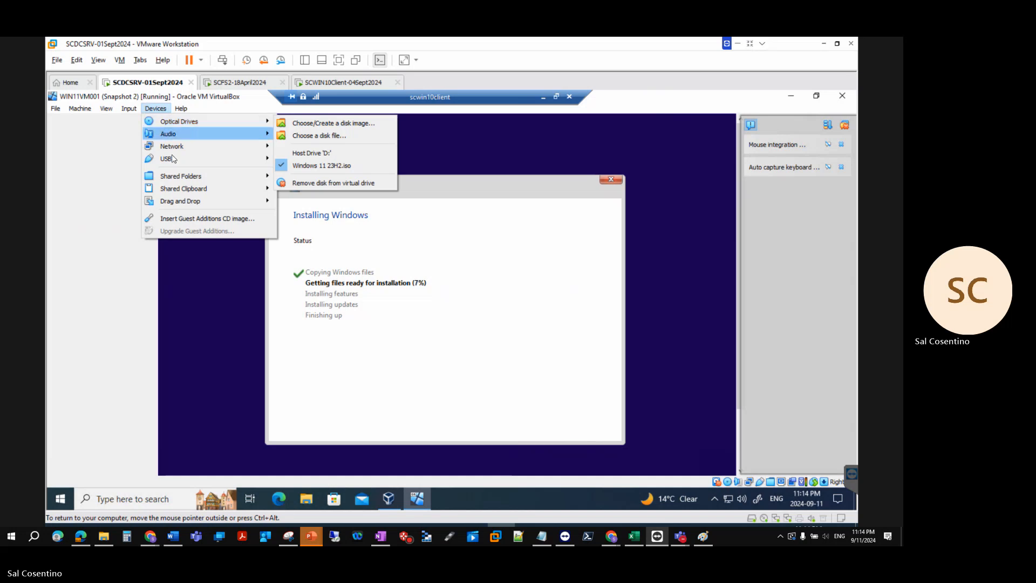
{"action": "mouse_move", "coordinate": [129, 108]}
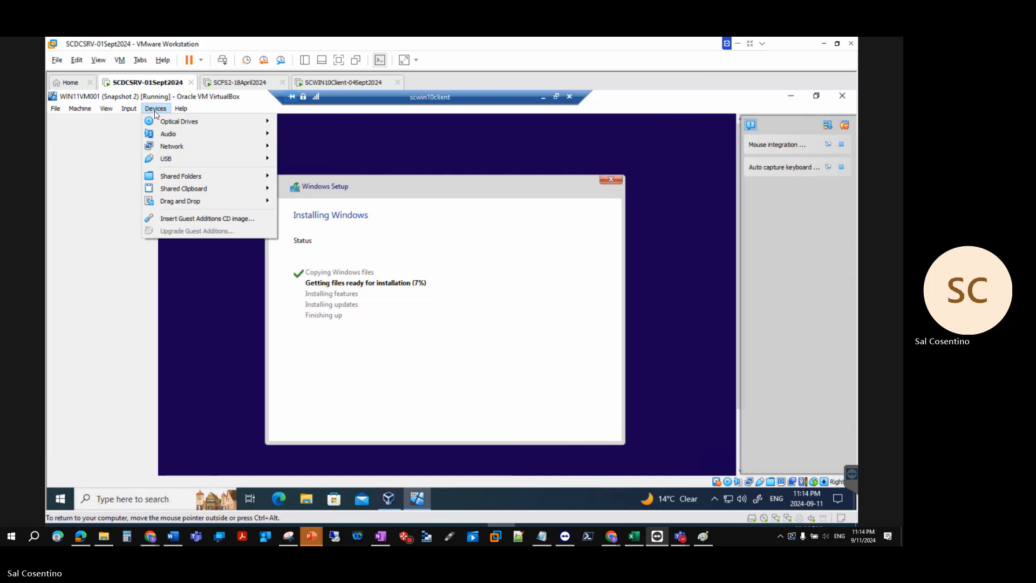
{"action": "left_click", "coordinate": [798, 98]}
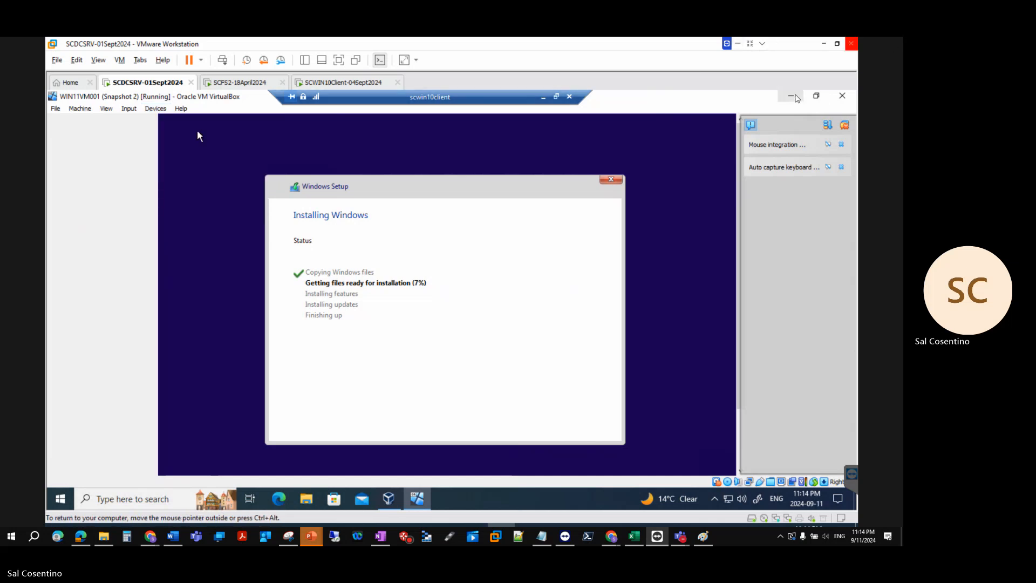
{"action": "left_click", "coordinate": [792, 97]}
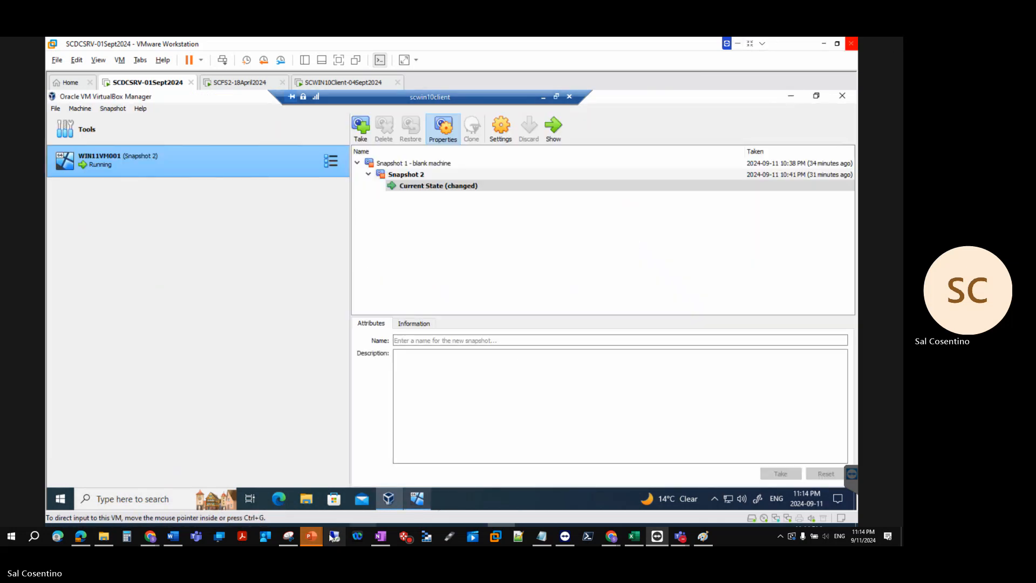
Step: Switch to PowerPoint's "How to create a virtual machine.pptx" and insert "Windows 11 ISO" before "CD/DVD" in item 5
{"action": "left_click", "coordinate": [312, 536]}
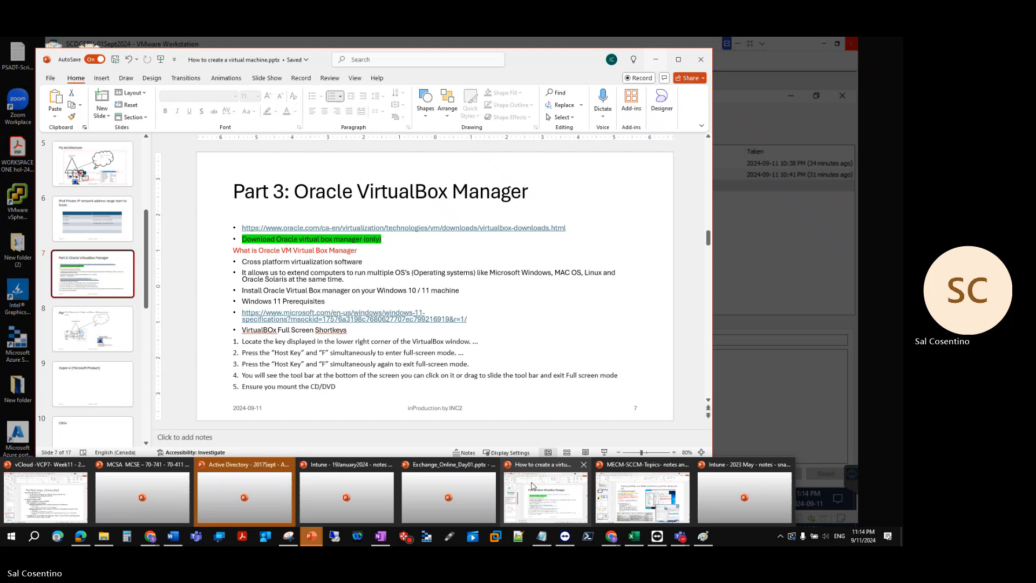
{"action": "left_click", "coordinate": [548, 497]}
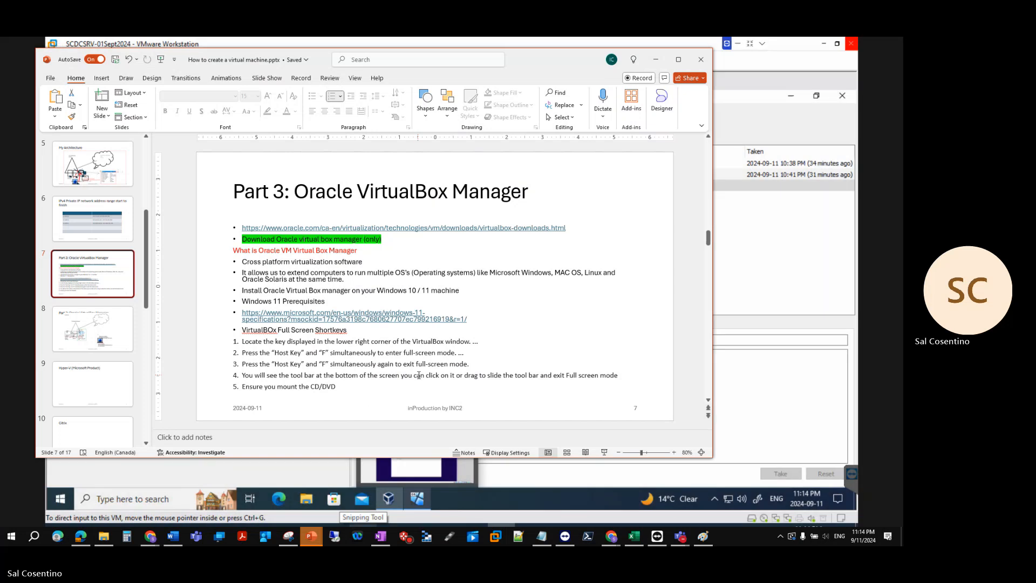
{"action": "left_click", "coordinate": [354, 387]}
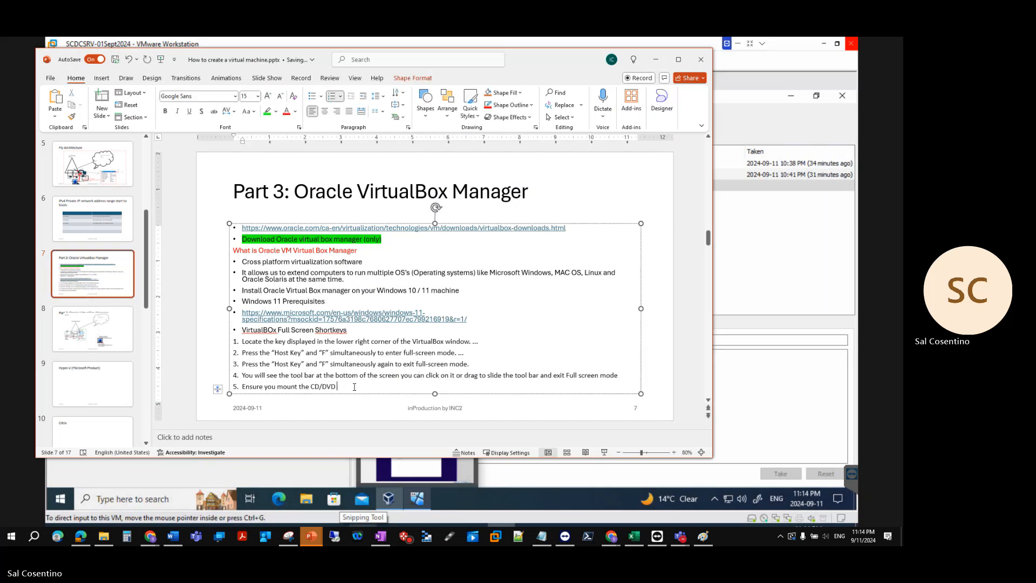
{"action": "key", "text": "BackSpace"}
{"action": "type", "text": "Windows 1"}
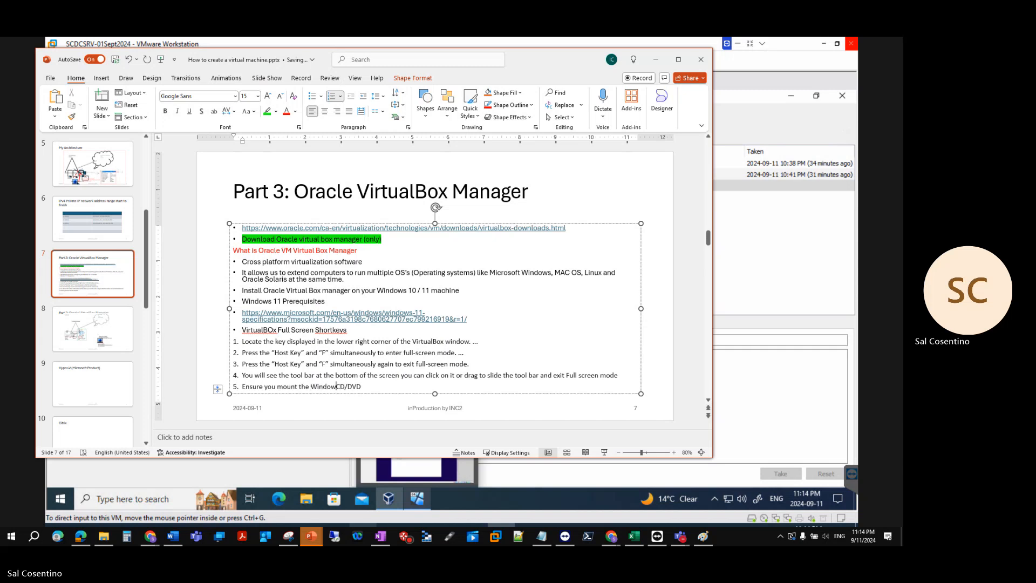
{"action": "type", "text": "1 ISO "}
Step: Extend item 5 with ", remove any ISO that you have before adding your OS, in our case I had mounted Guest"
{"action": "type", "text": "remove any ISO that you have bef"}
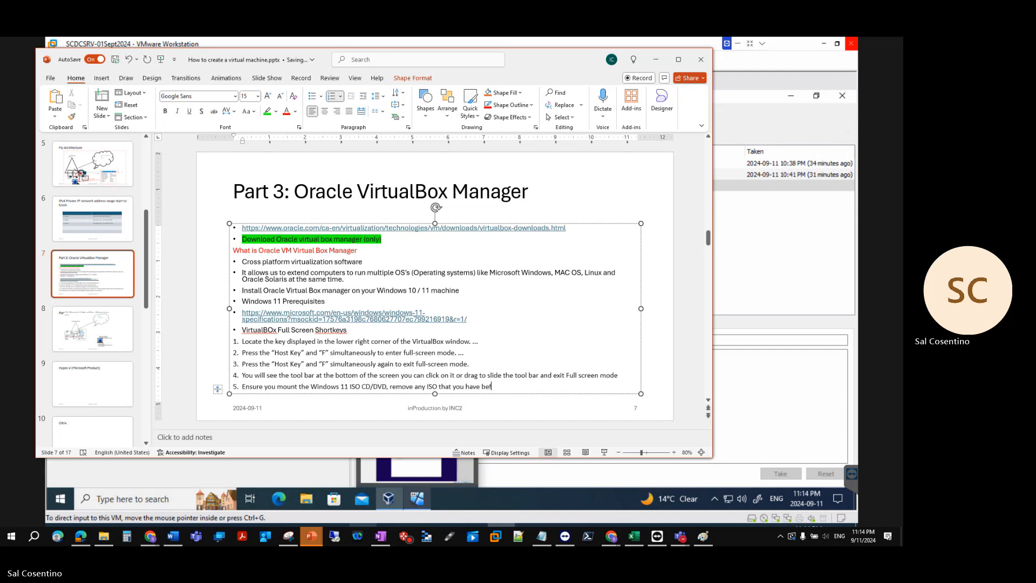
{"action": "type", "text": "fore add"}
{"action": "type", "text": "ding "}
{"action": "type", "text": "your OS"}
{"action": "type", "text": ", in our case"}
{"action": "type", "text": " I had mo"}
{"action": "type", "text": "unted Guest"}
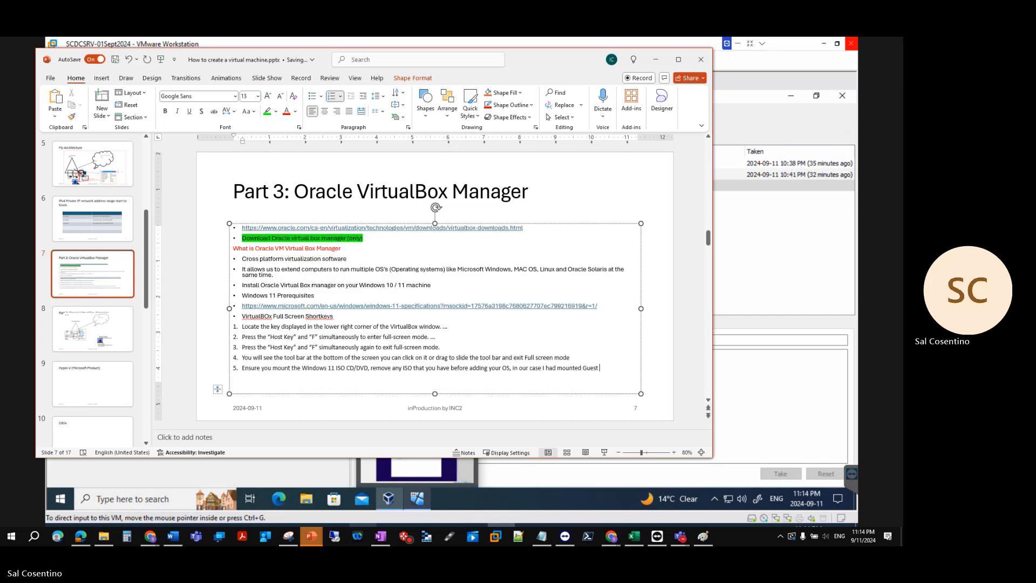
Step: Switch to the WIN11VM001 virtual machine window, check the wording of its Guest Additions device command, and minimise the window
{"action": "left_click", "coordinate": [758, 256]}
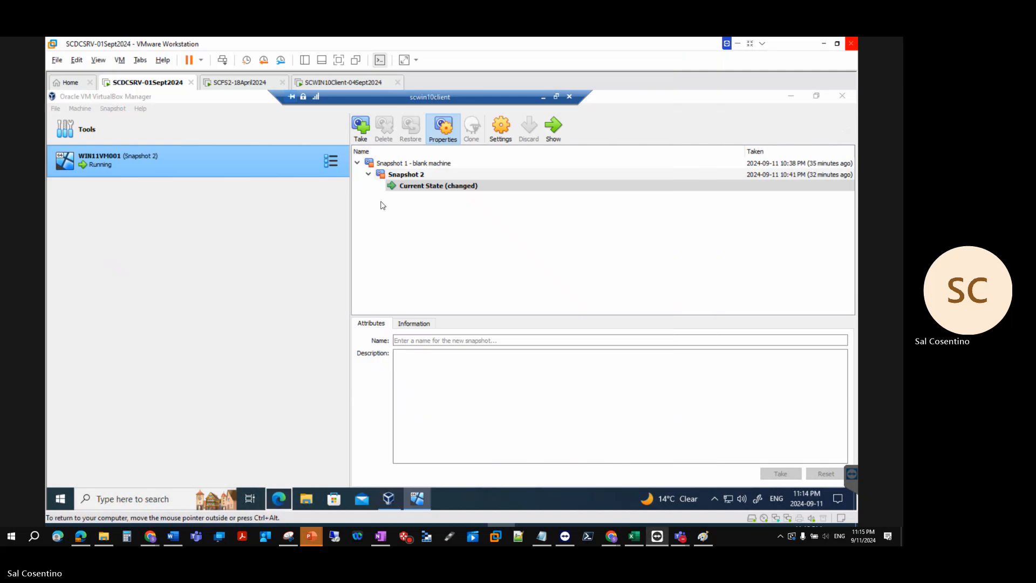
{"action": "right_click", "coordinate": [417, 498]}
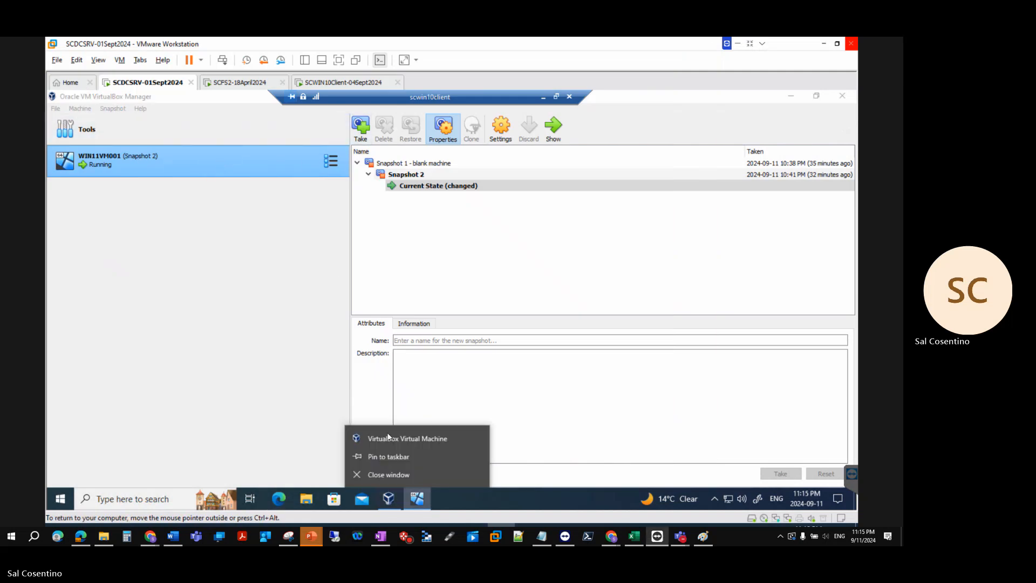
{"action": "left_click", "coordinate": [394, 495]}
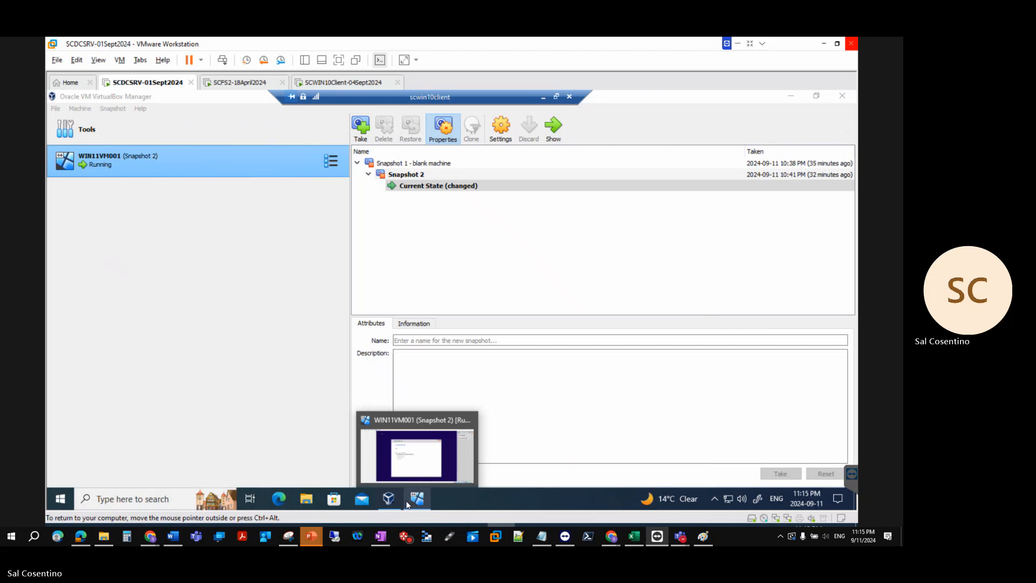
{"action": "left_click", "coordinate": [407, 504]}
{"action": "left_click", "coordinate": [129, 109]}
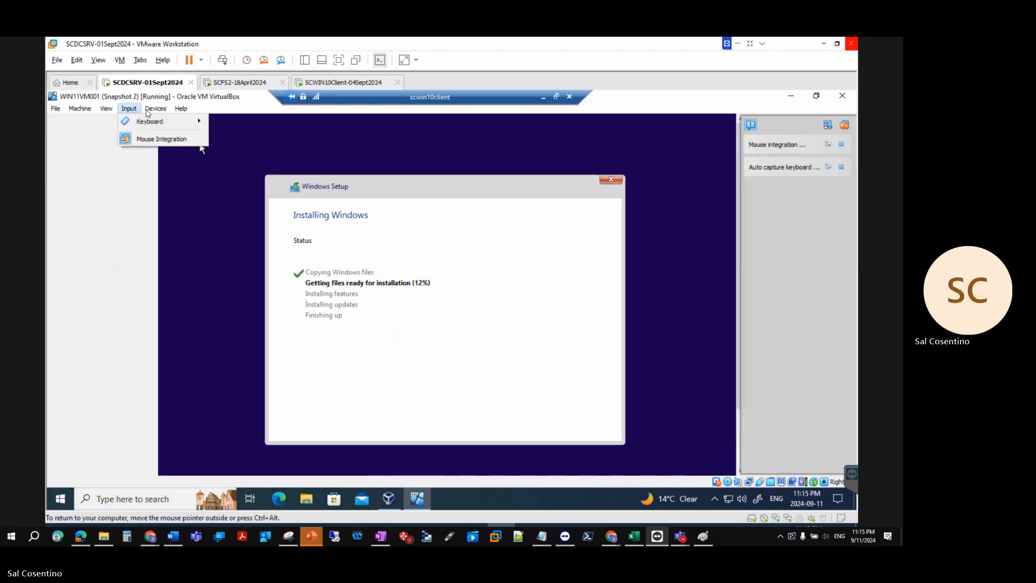
{"action": "mouse_move", "coordinate": [151, 110]}
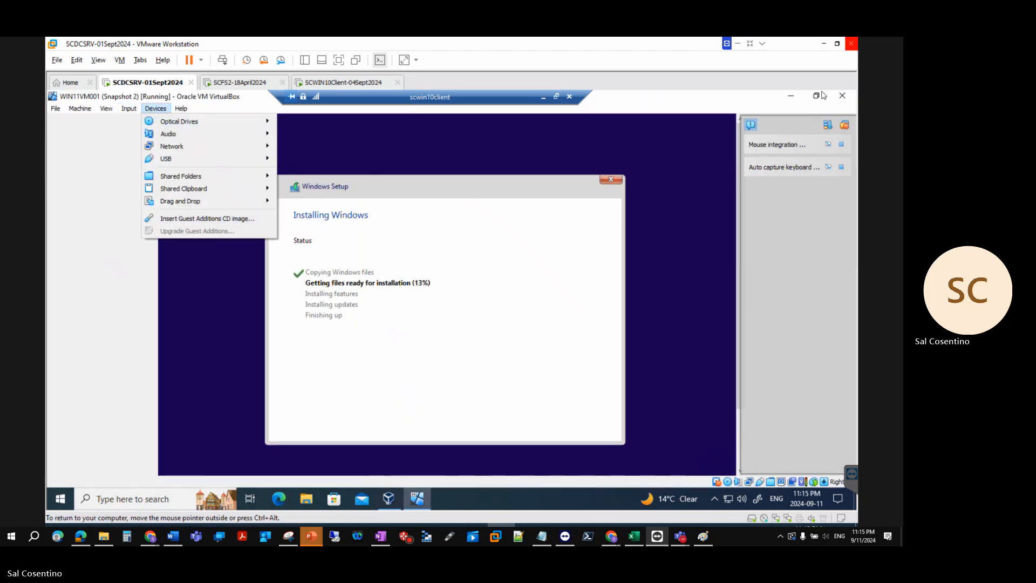
{"action": "left_click", "coordinate": [795, 97]}
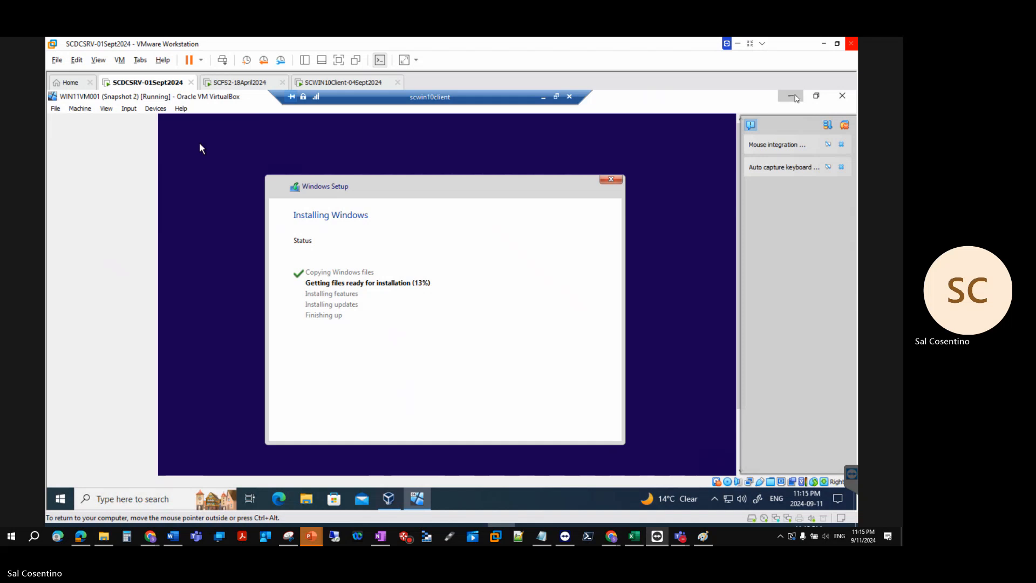
{"action": "left_click", "coordinate": [791, 96]}
Step: Switch back to "How to create a virtual machine.pptx" in PowerPoint and finish item 5 with "Additions CD (drivers)"
{"action": "mouse_move", "coordinate": [421, 496]}
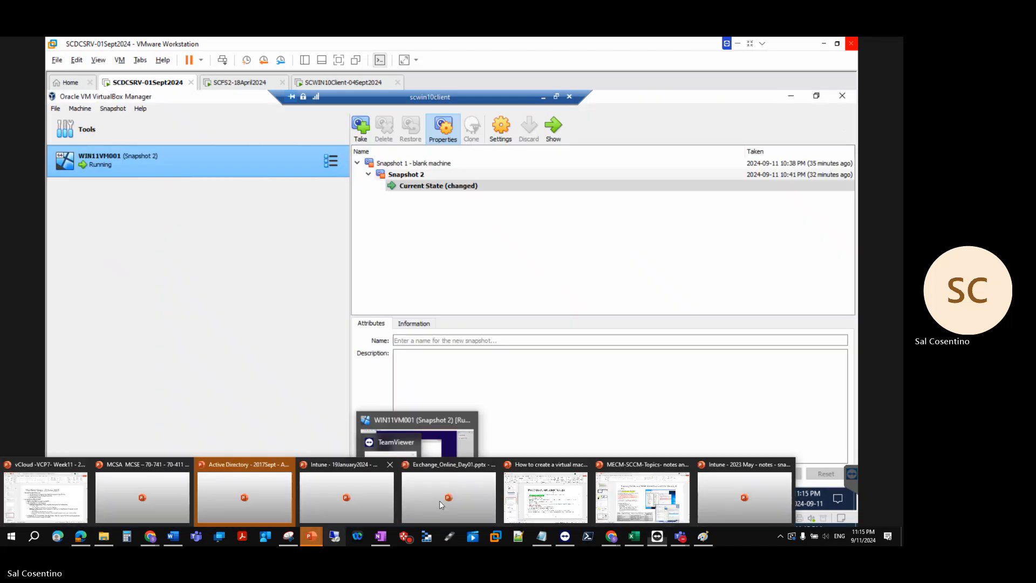
{"action": "left_click", "coordinate": [553, 492]}
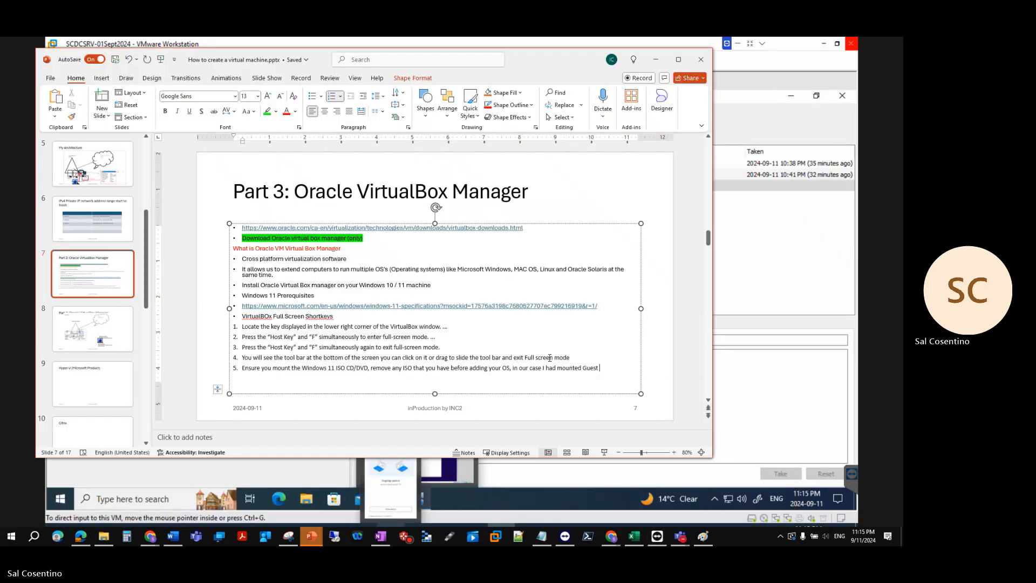
{"action": "type", "text": "Additions CD (drivers)"}
Step: Apply one continuous numbering to all lines from "Cross platform virtualization software" through the "Ensure you mount the Windows 11 ISO" item
{"action": "key", "text": "ctrl+shift+Up"}
{"action": "key", "text": "ctrl+shift+Up"}
{"action": "key", "text": "ctrl+shift+Up"}
{"action": "key", "text": "ctrl+shift+Up"}
{"action": "key", "text": "ctrl+shift+Up"}
{"action": "key", "text": "ctrl+shift+Up"}
{"action": "key", "text": "ctrl+shift+Up"}
{"action": "key", "text": "ctrl+shift+Up"}
{"action": "key", "text": "ctrl+shift+Up"}
{"action": "key", "text": "ctrl+shift+Up"}
{"action": "key", "text": "ctrl+shift+Up"}
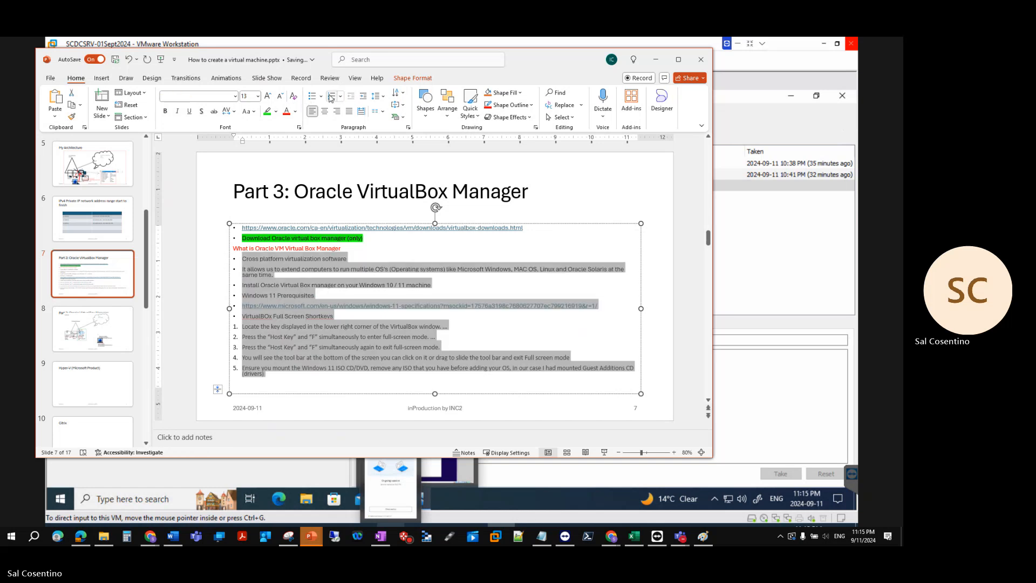
{"action": "left_click", "coordinate": [331, 98]}
Step: Select the four full-screen instructions, from "Locate the key displayed" through "exit Full screen mode"
{"action": "left_click", "coordinate": [280, 377]}
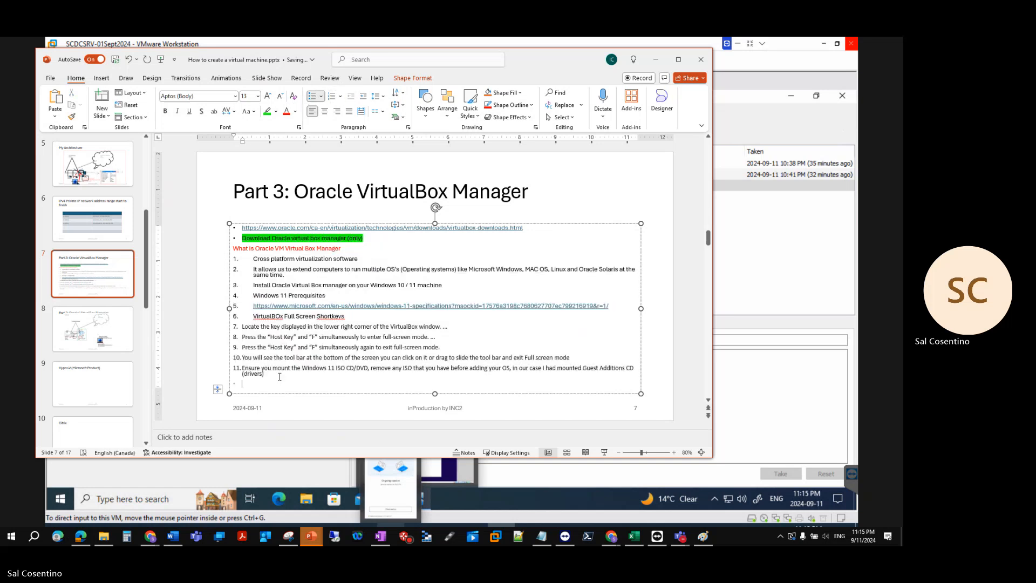
{"action": "left_click_drag", "start_coordinate": [280, 376], "coordinate": [226, 327]}
{"action": "left_click", "coordinate": [226, 327]}
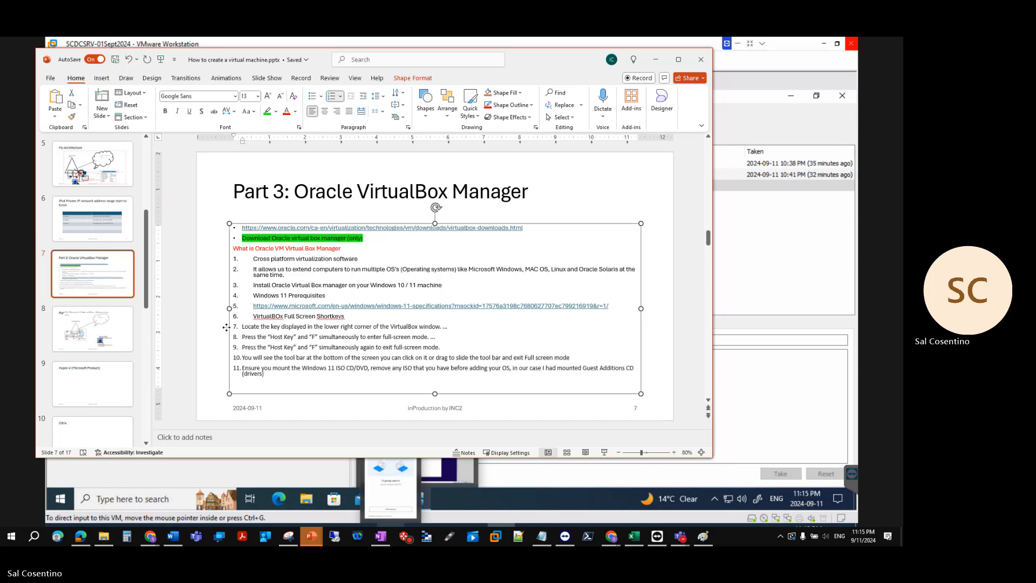
{"action": "left_click_drag", "start_coordinate": [573, 356], "coordinate": [243, 330]}
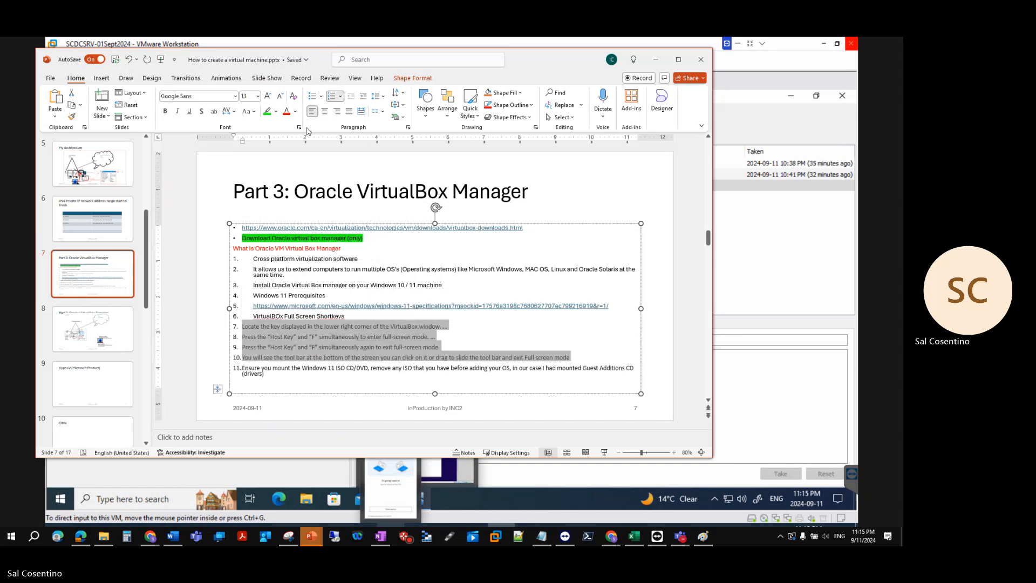
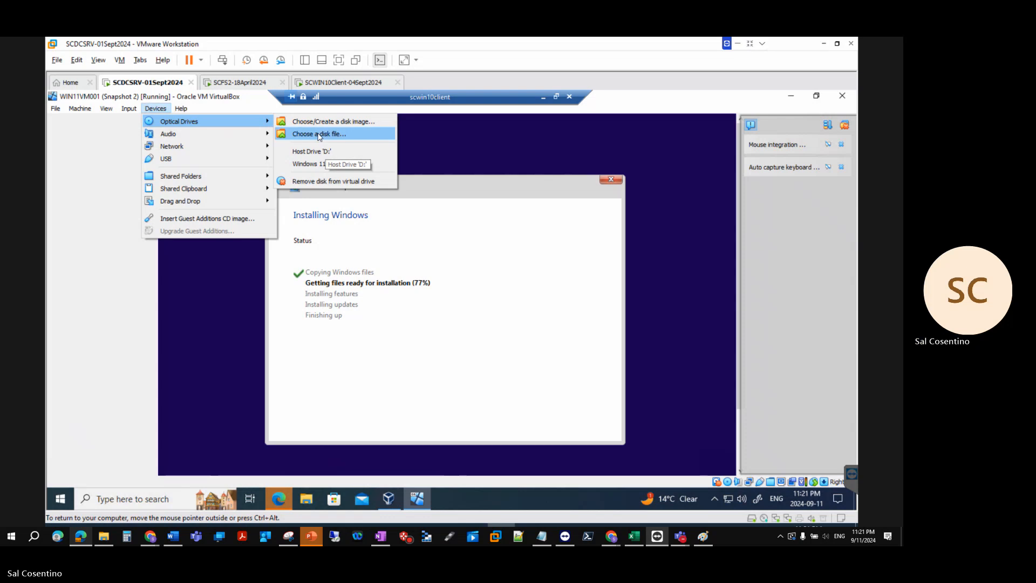
Step: In the WIN11VM001 virtual machine, dismiss the Windows Setup error message
{"action": "mouse_move", "coordinate": [201, 131]}
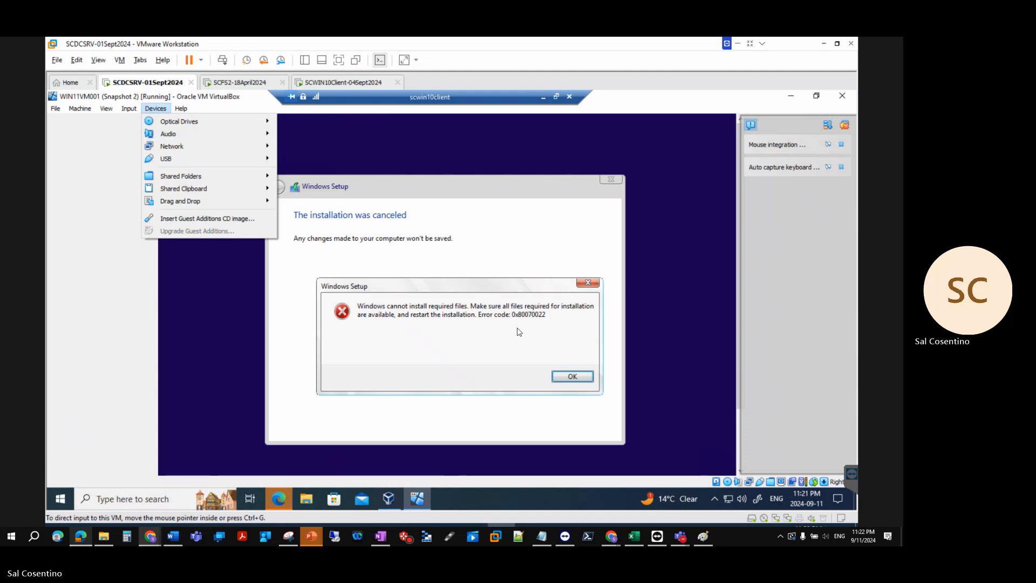
{"action": "left_click", "coordinate": [565, 371]}
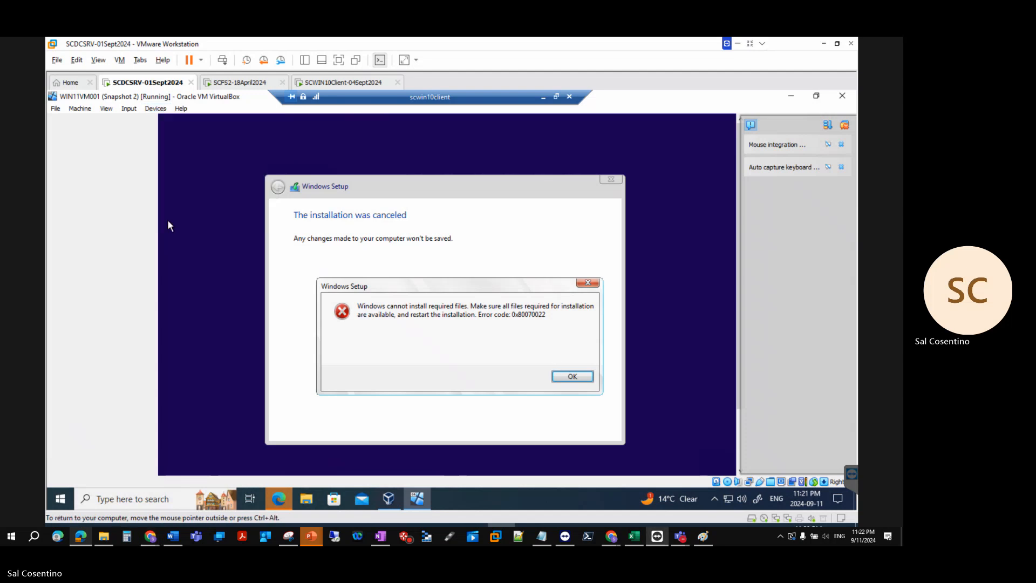
{"action": "left_click", "coordinate": [568, 377]}
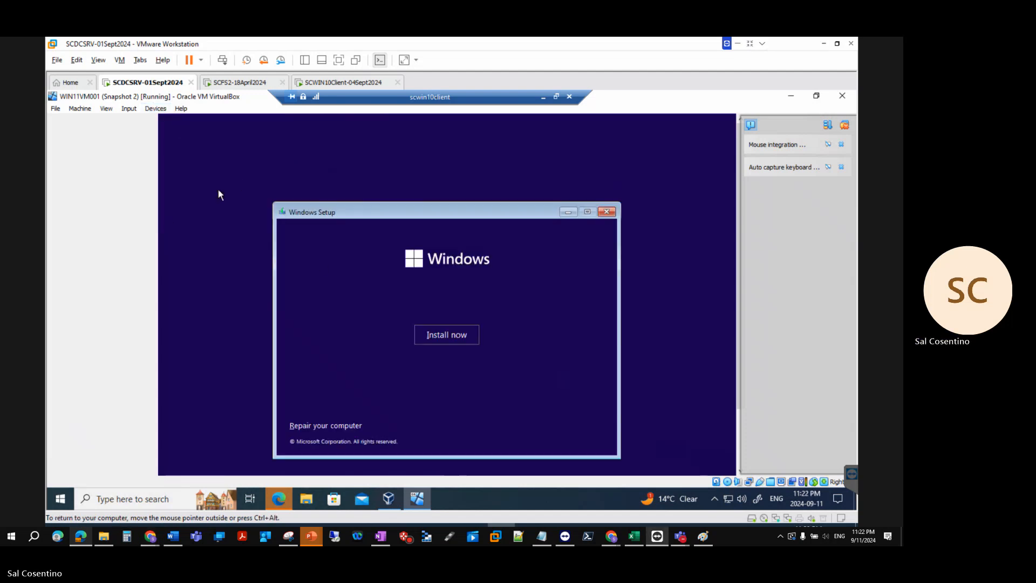
Step: Examine the hard disk and optical drive attached in the WIN11VM001 storage settings, and close the settings without changes
{"action": "left_click", "coordinate": [153, 108]}
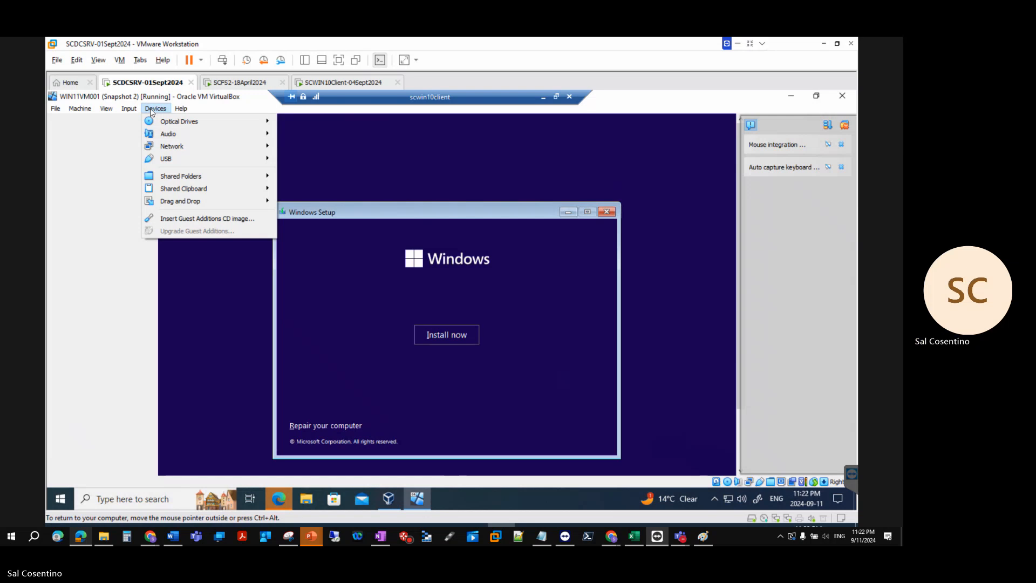
{"action": "mouse_move", "coordinate": [85, 110]}
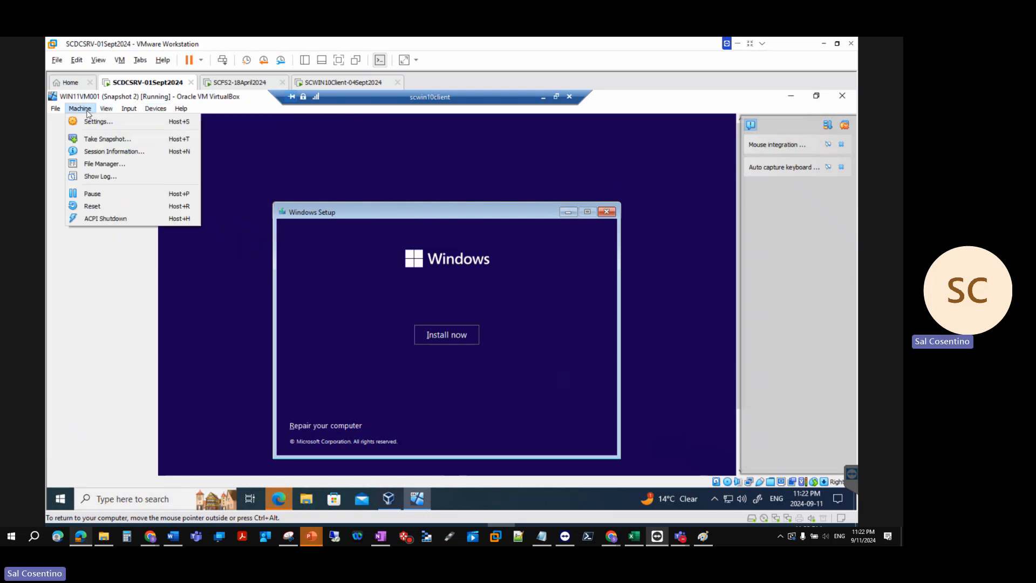
{"action": "left_click", "coordinate": [98, 122]}
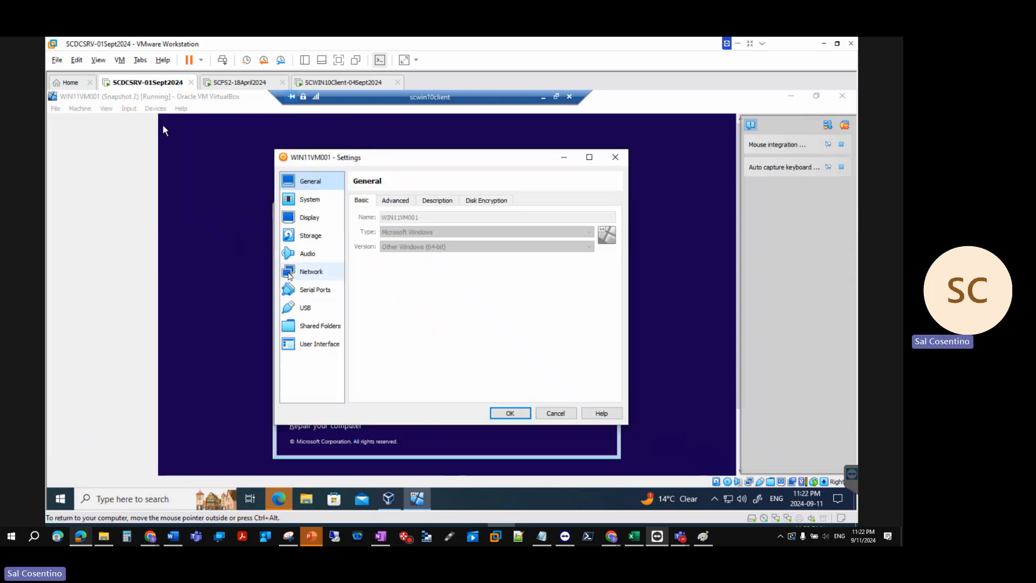
{"action": "left_click", "coordinate": [310, 235]}
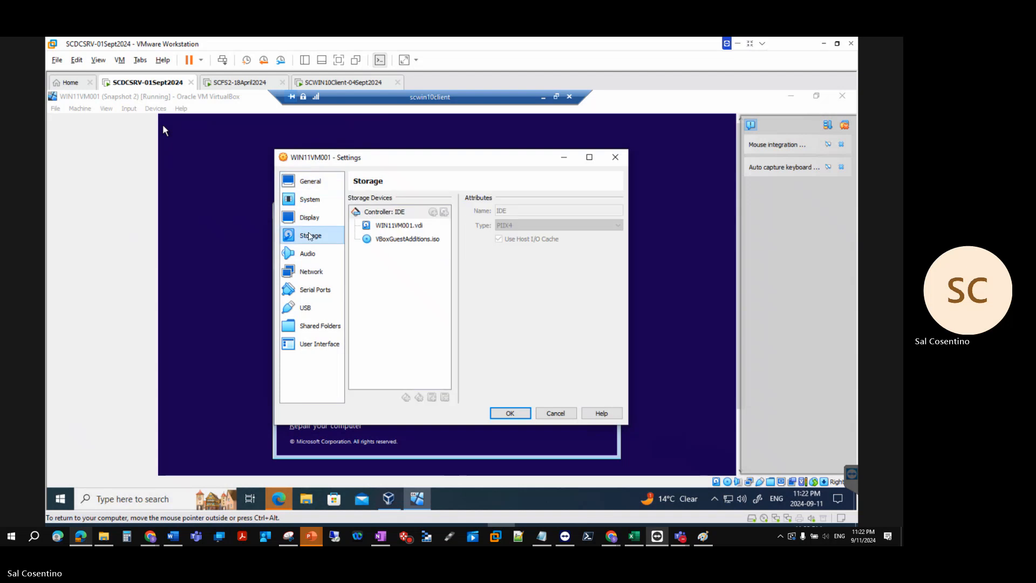
{"action": "left_click", "coordinate": [402, 240]}
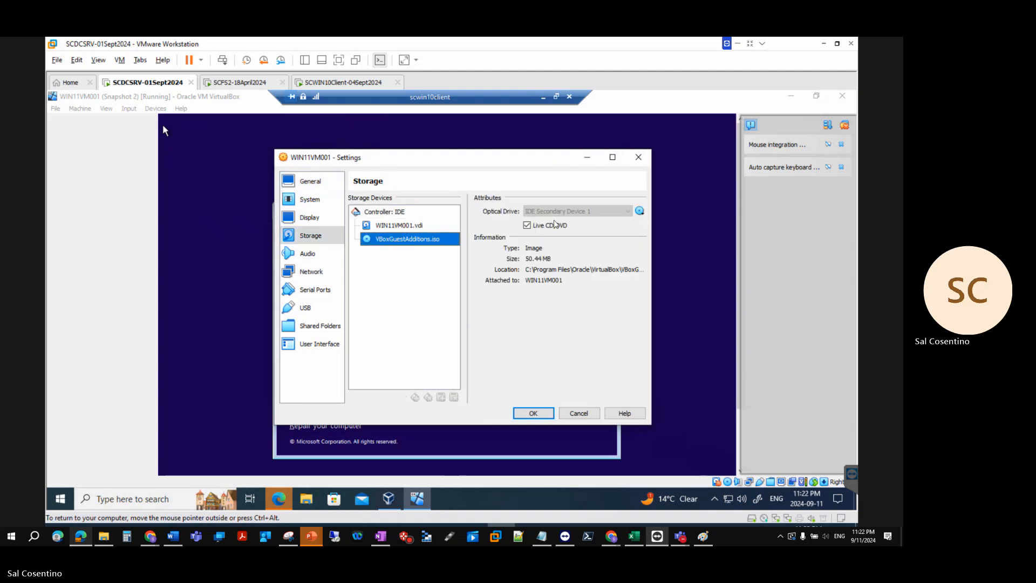
{"action": "left_click", "coordinate": [420, 227]}
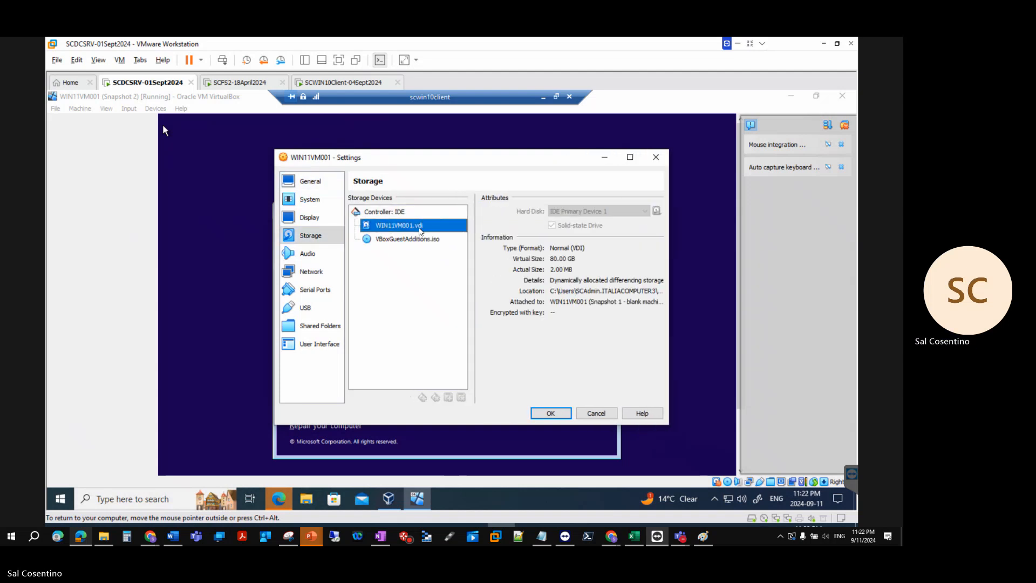
{"action": "left_click", "coordinate": [421, 239]}
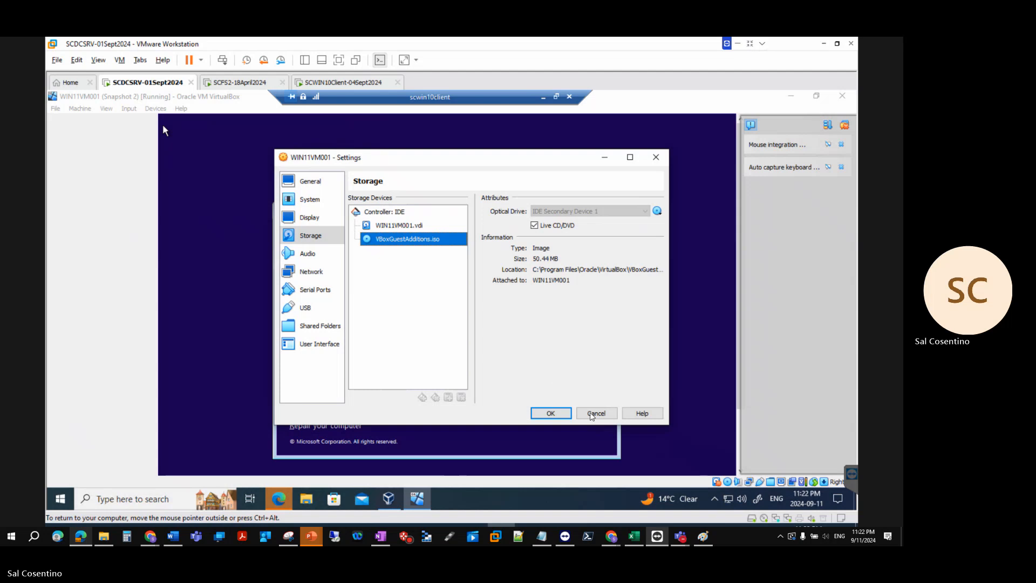
{"action": "left_click", "coordinate": [596, 412]}
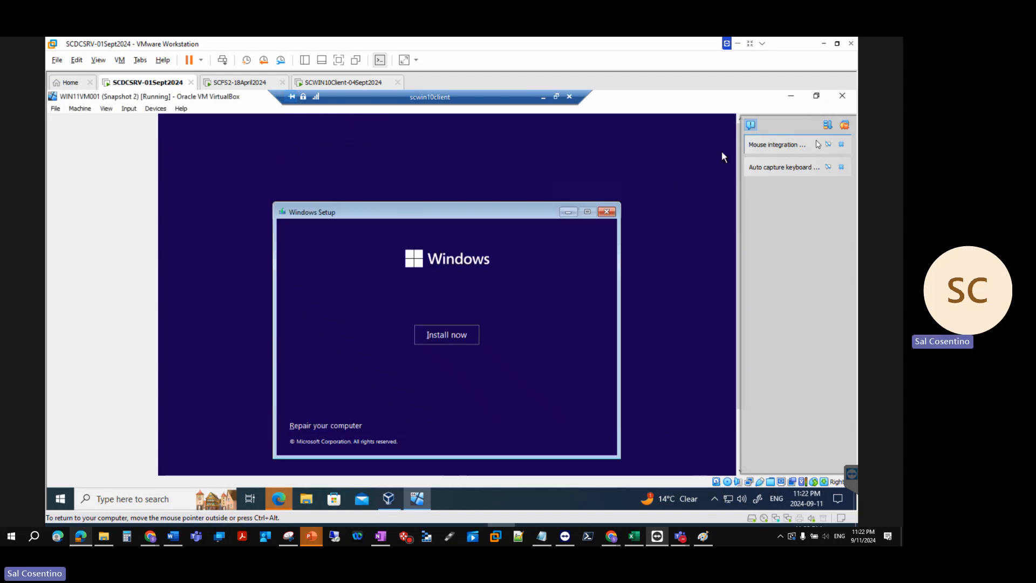
Step: Hide the virtual machine's notification messages and cancel the Windows installation in Windows Setup
{"action": "left_click", "coordinate": [845, 125]}
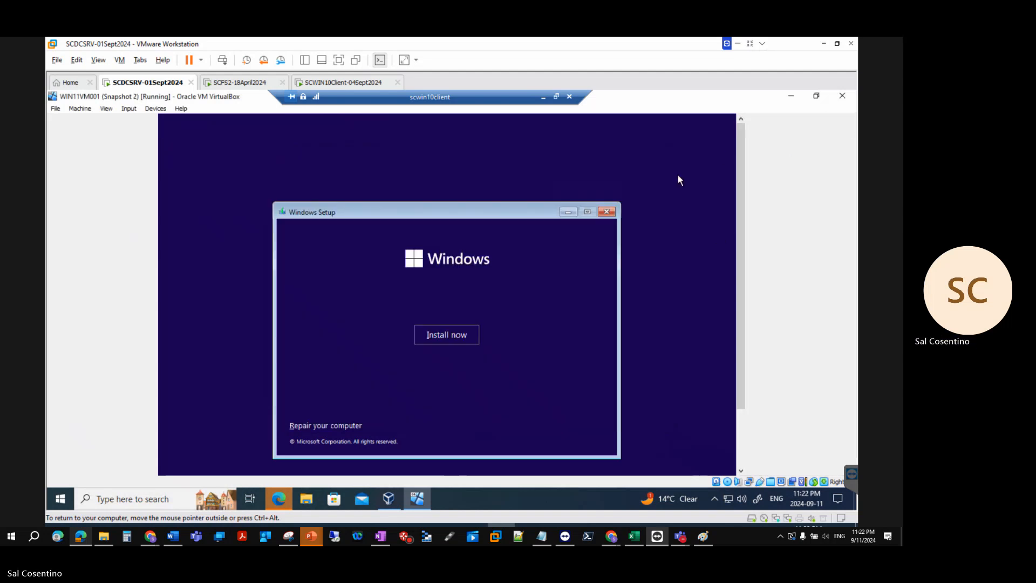
{"action": "left_click", "coordinate": [127, 108]}
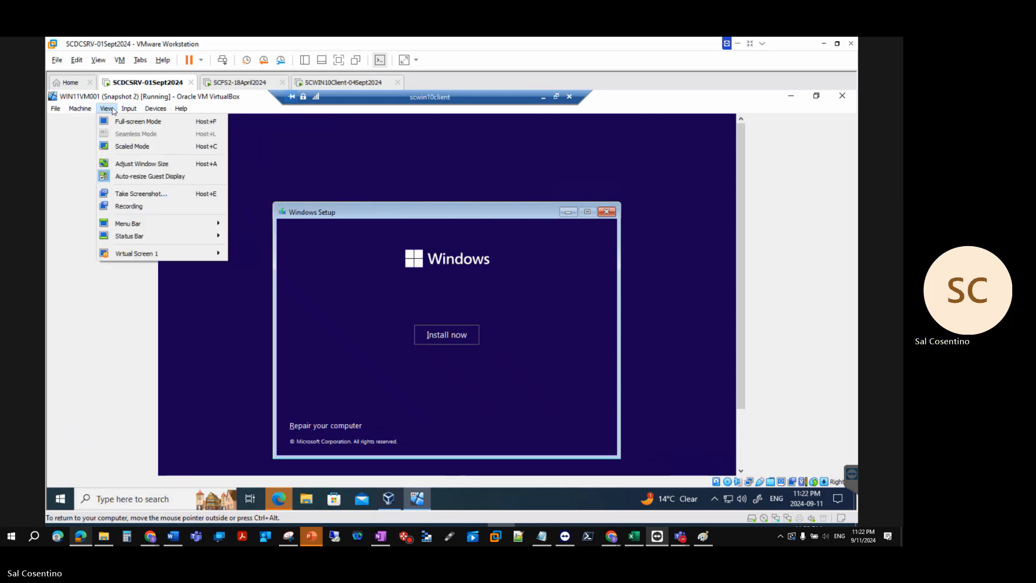
{"action": "mouse_move", "coordinate": [75, 109]}
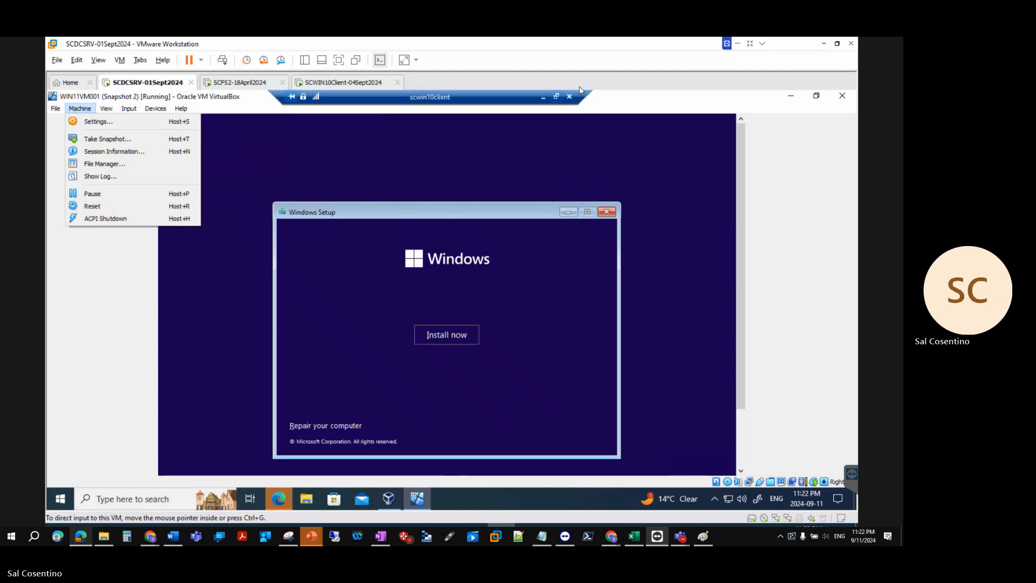
{"action": "left_click", "coordinate": [607, 211]}
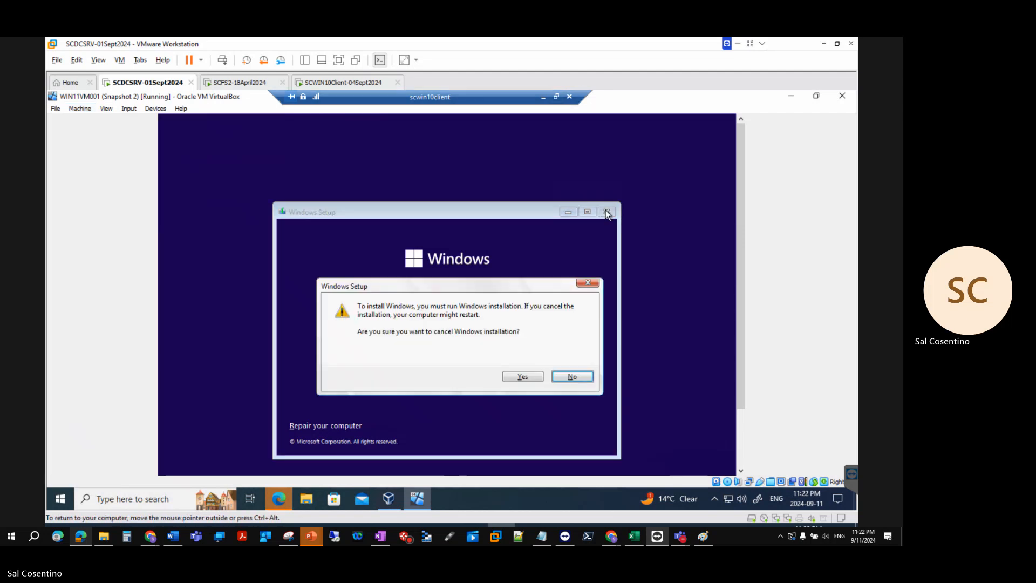
{"action": "left_click", "coordinate": [521, 377]}
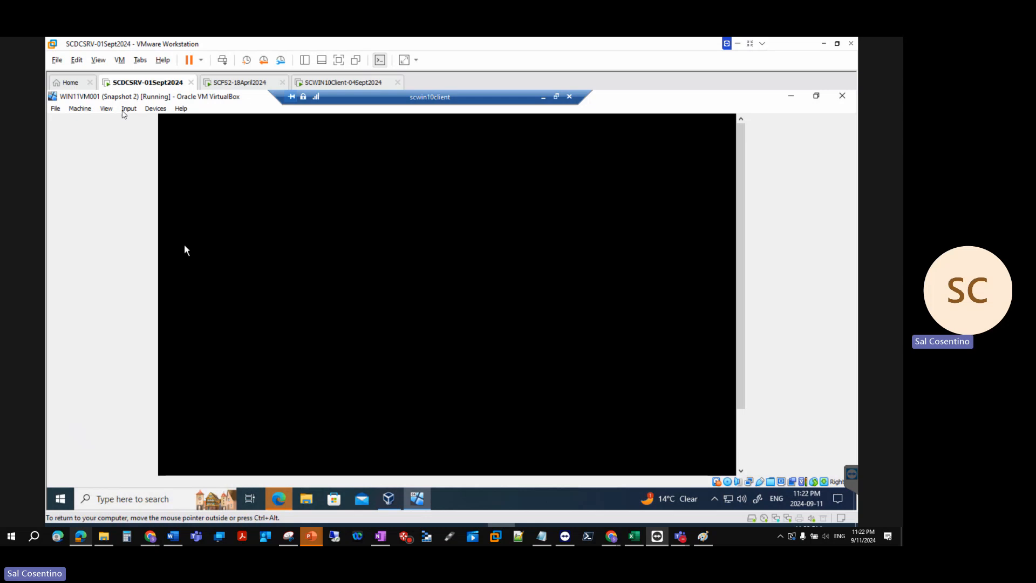
Step: In the WIN11VM001 storage settings, replace VBoxGuestAdditions.iso in the optical drive with Windows 11 23H2.iso and save the settings
{"action": "left_click", "coordinate": [154, 109]}
{"action": "mouse_move", "coordinate": [129, 110]}
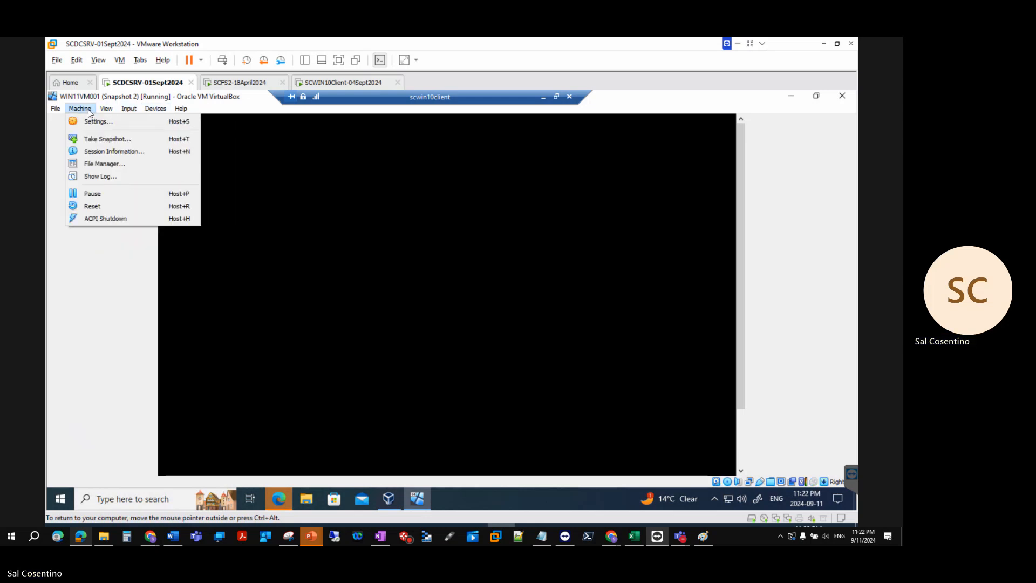
{"action": "left_click", "coordinate": [98, 120]}
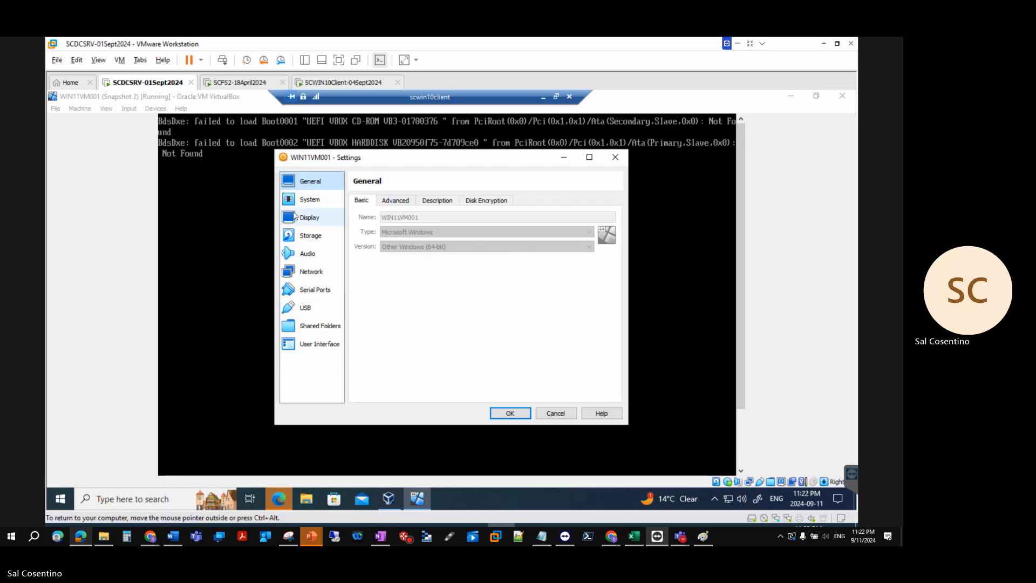
{"action": "left_click", "coordinate": [309, 199]}
{"action": "left_click", "coordinate": [311, 220]}
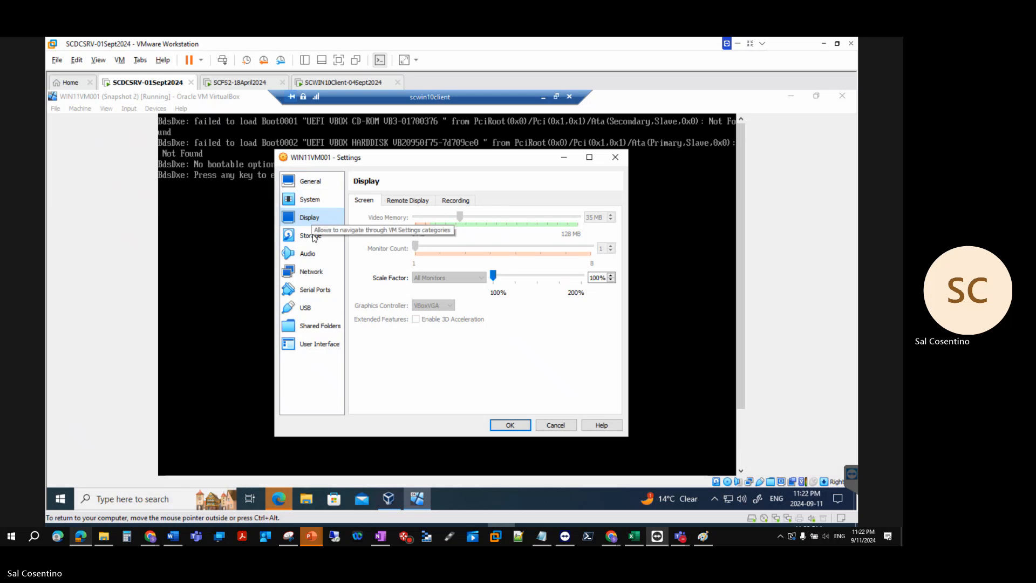
{"action": "left_click", "coordinate": [311, 235]}
{"action": "left_click", "coordinate": [406, 241]}
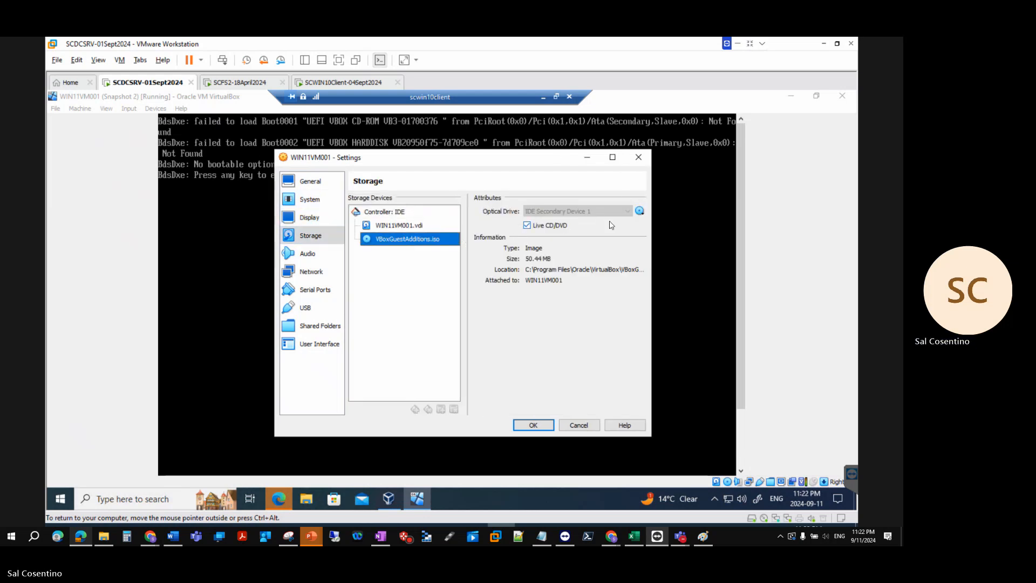
{"action": "left_click", "coordinate": [639, 211]}
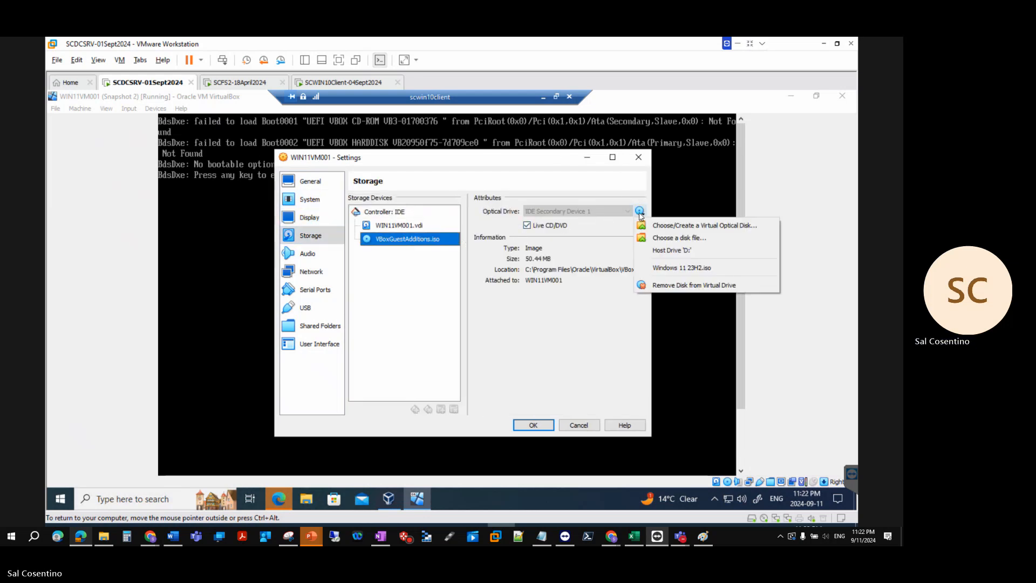
{"action": "left_click", "coordinate": [675, 265]}
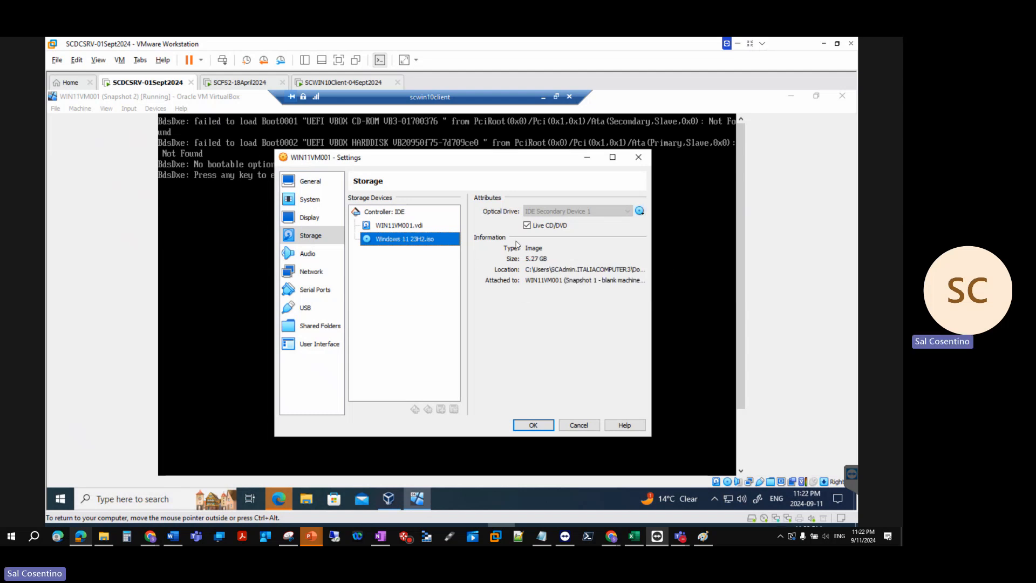
{"action": "left_click", "coordinate": [546, 425]}
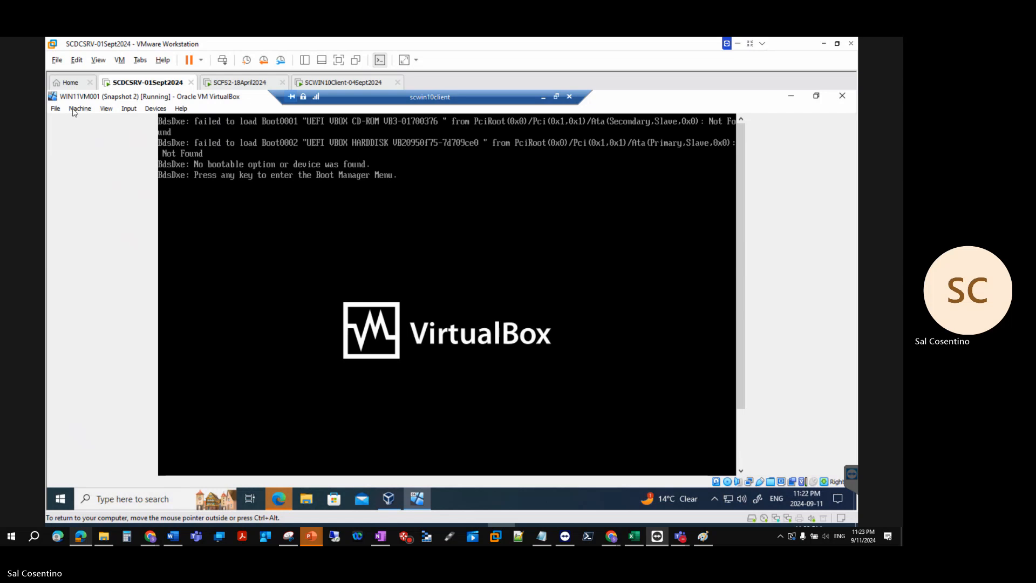
Step: Try to capture the mouse and keyboard inside the virtual machine at the boot error screen
{"action": "left_click", "coordinate": [393, 194]}
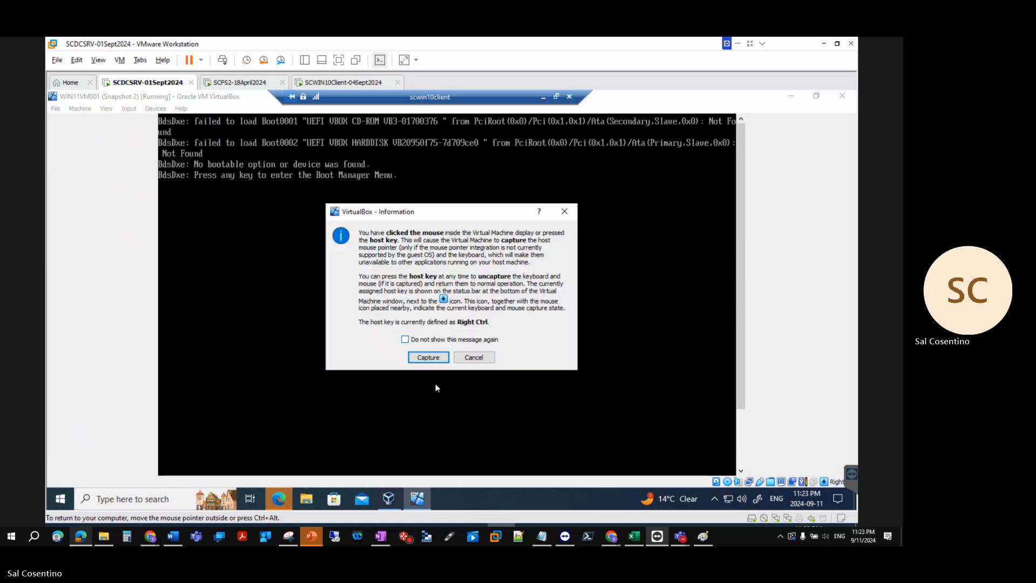
{"action": "left_click", "coordinate": [429, 358]}
{"action": "left_click", "coordinate": [580, 223]}
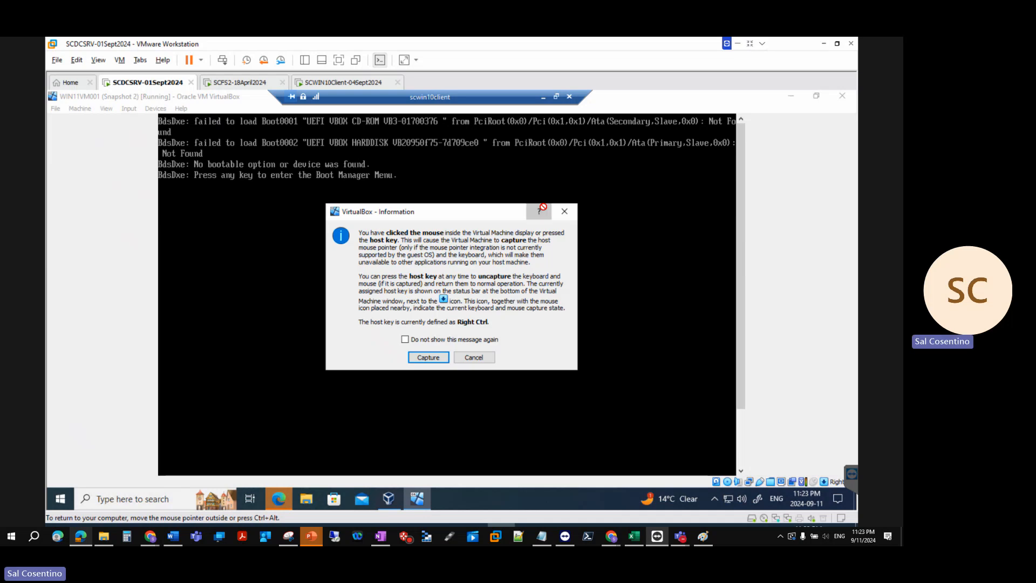
{"action": "left_click", "coordinate": [429, 358]}
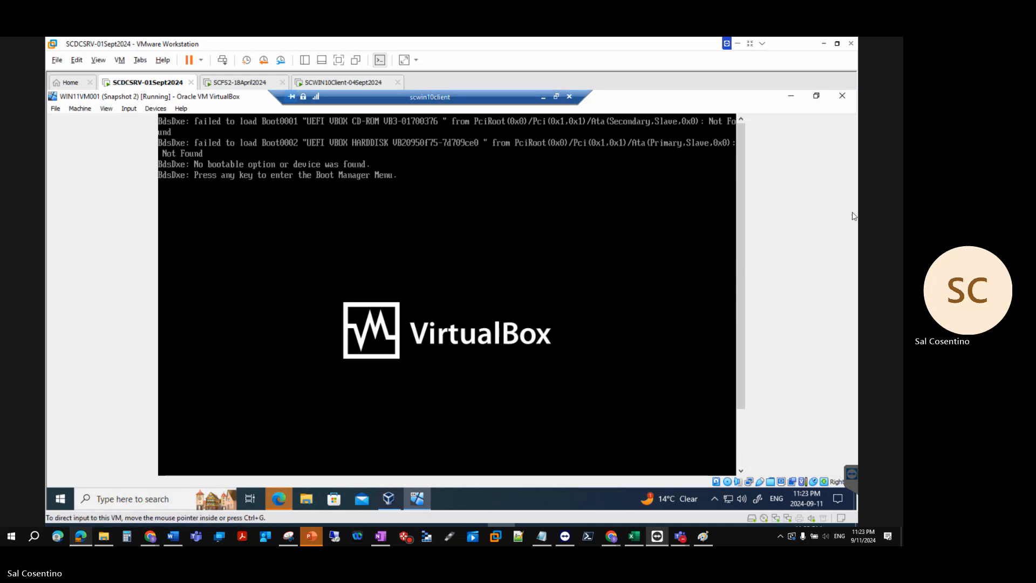
{"action": "left_click", "coordinate": [663, 237]}
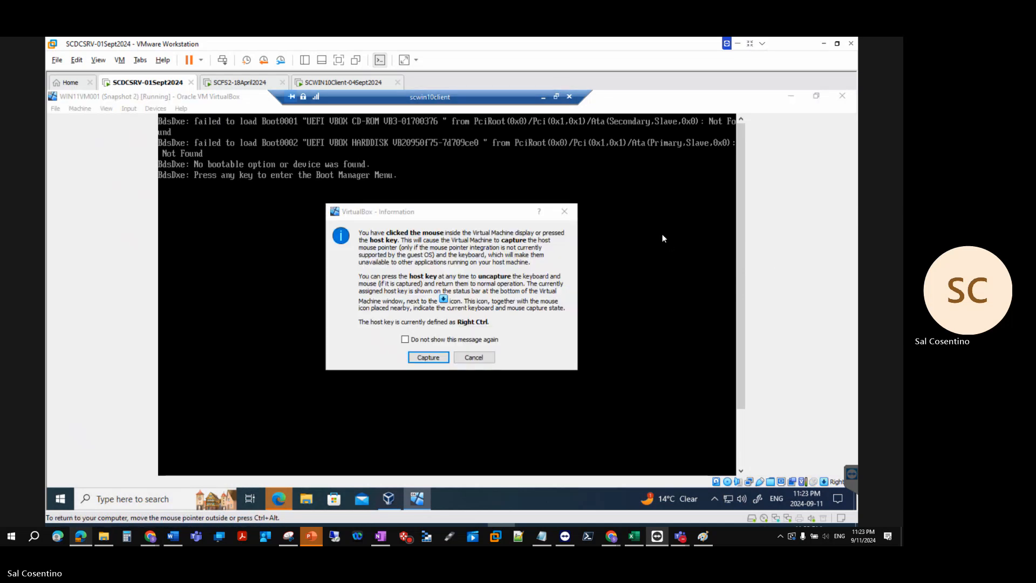
{"action": "left_click", "coordinate": [429, 358]}
{"action": "left_click", "coordinate": [511, 220]}
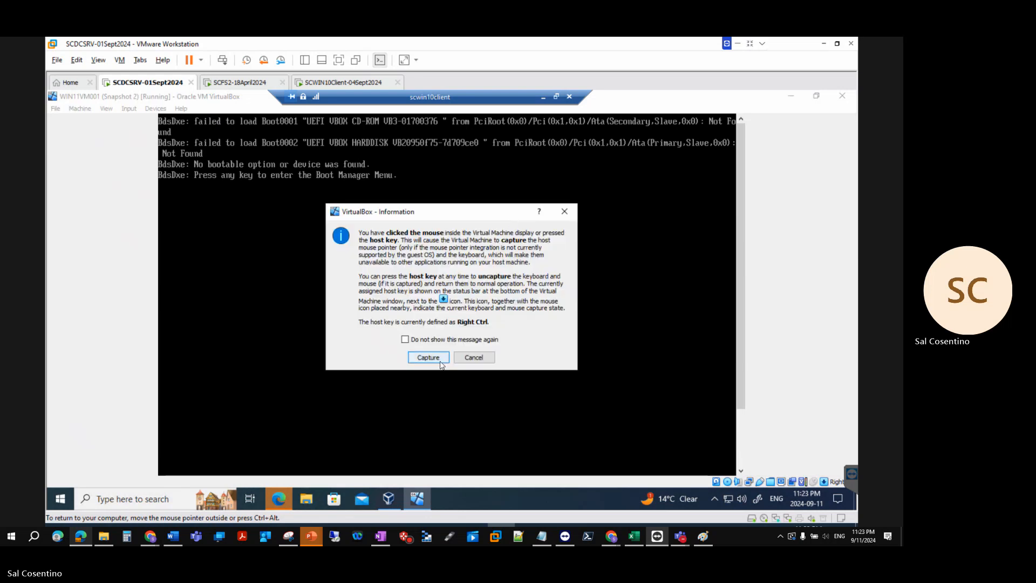
{"action": "left_click", "coordinate": [428, 357]}
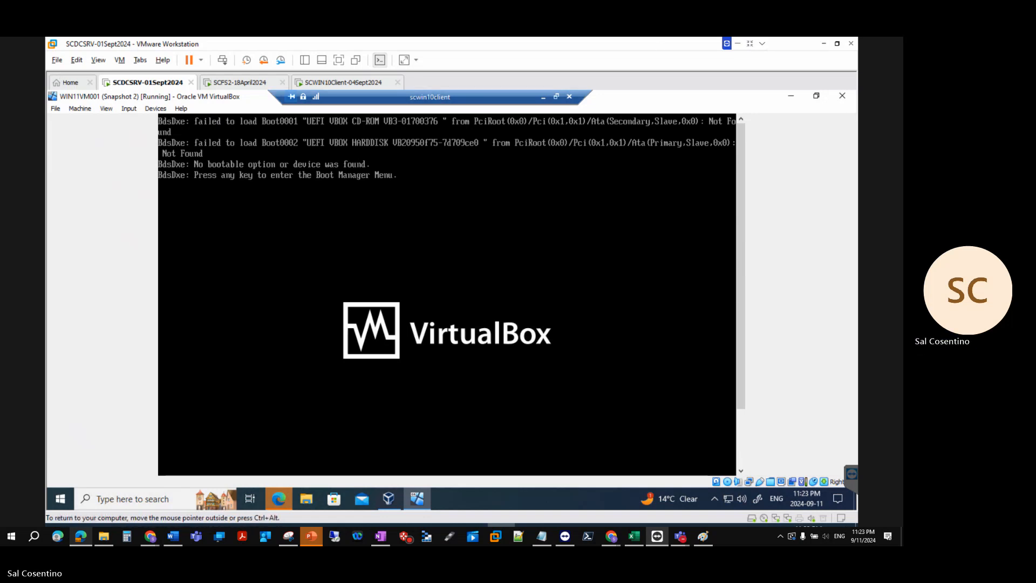
Step: Try to shut down the WIN11VM001 virtual machine with ACPI Shutdown
{"action": "left_click", "coordinate": [55, 108]}
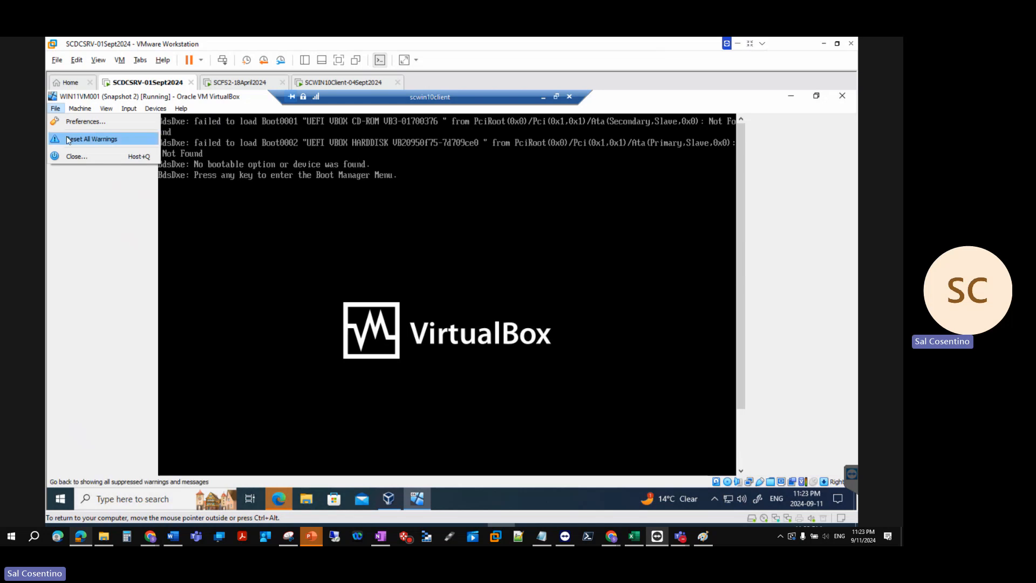
{"action": "mouse_move", "coordinate": [80, 108]}
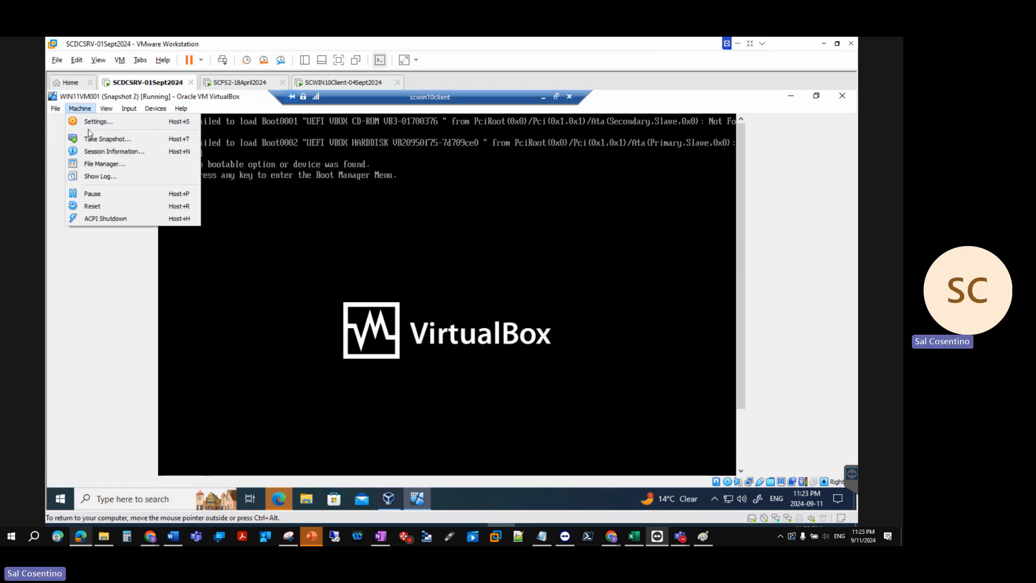
{"action": "left_click", "coordinate": [106, 218]}
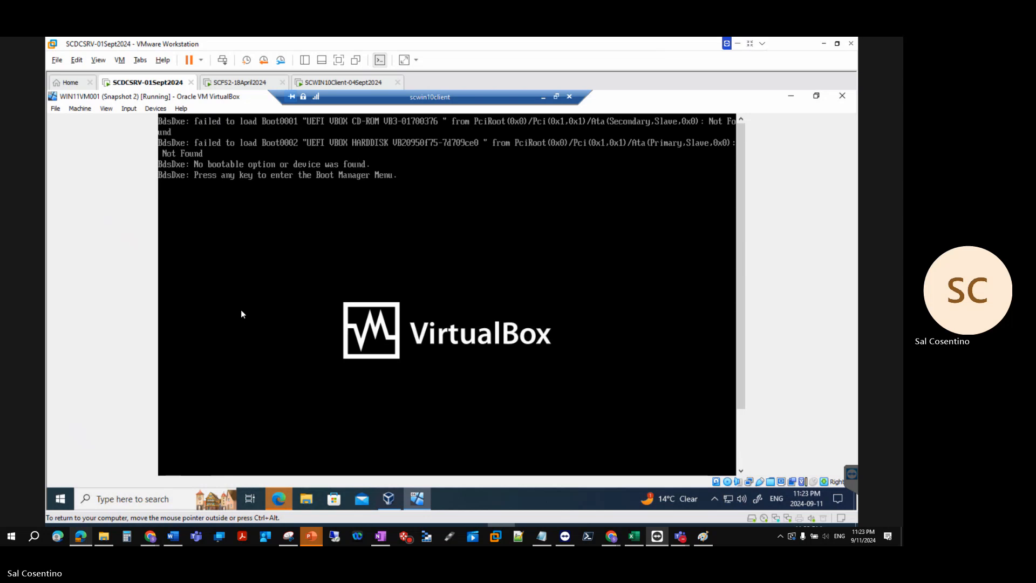
{"action": "left_click", "coordinate": [80, 108]}
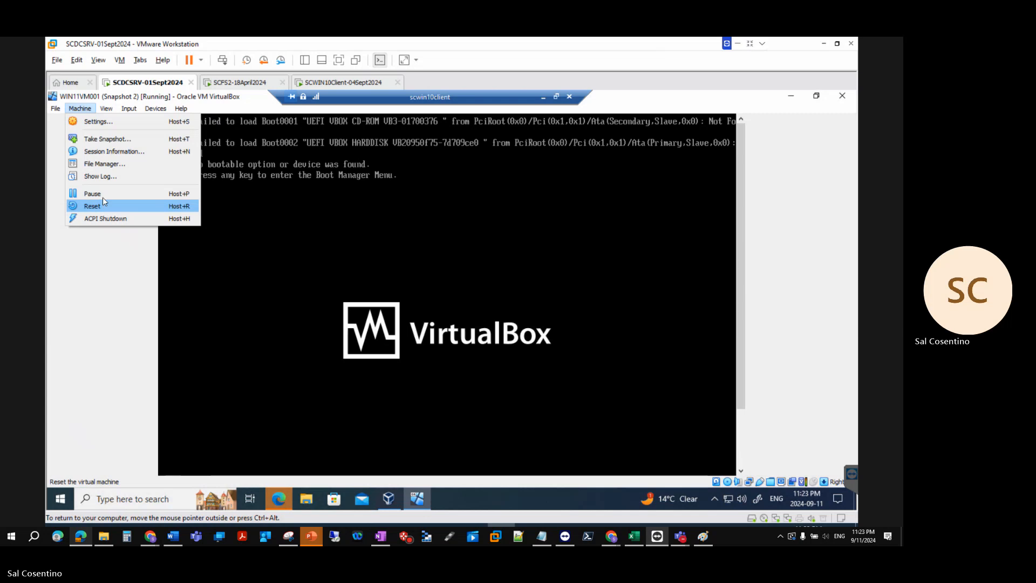
{"action": "mouse_move", "coordinate": [106, 111]}
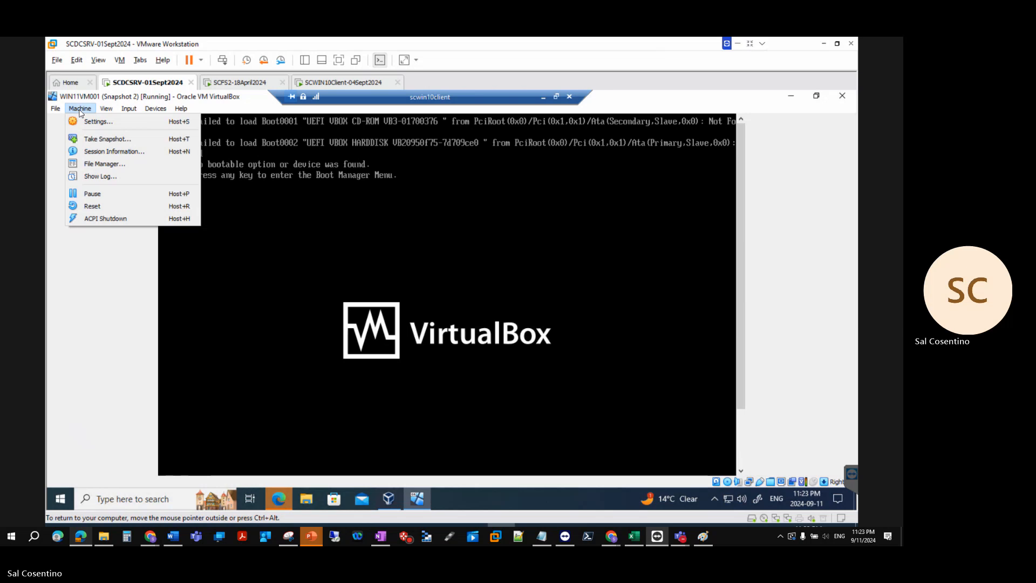
{"action": "left_click", "coordinate": [108, 218]}
Step: Capture the mouse and keyboard in the virtual machine and enter its firmware boot menu from the boot error screen
{"action": "left_click", "coordinate": [196, 194]}
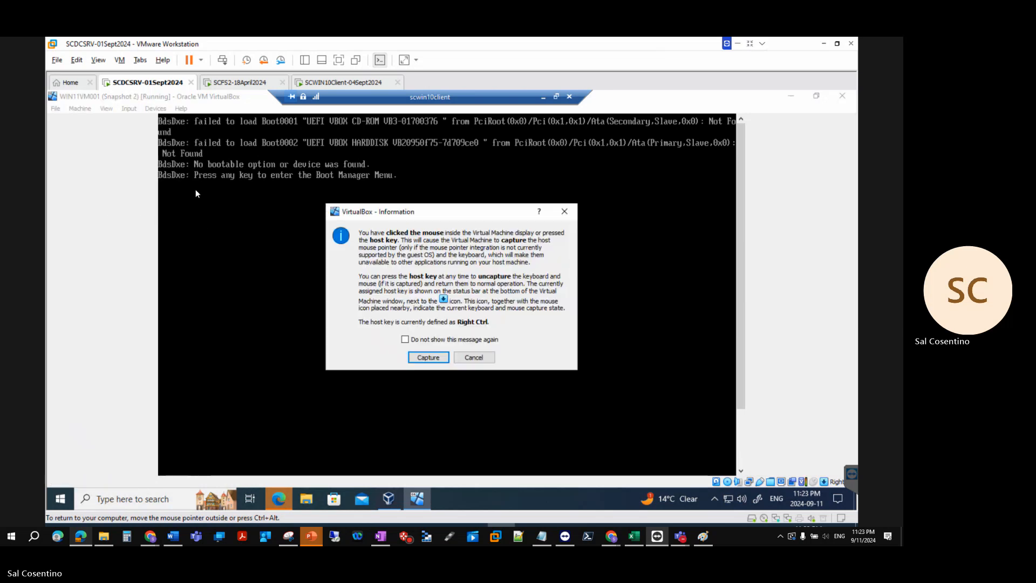
{"action": "left_click", "coordinate": [423, 359]}
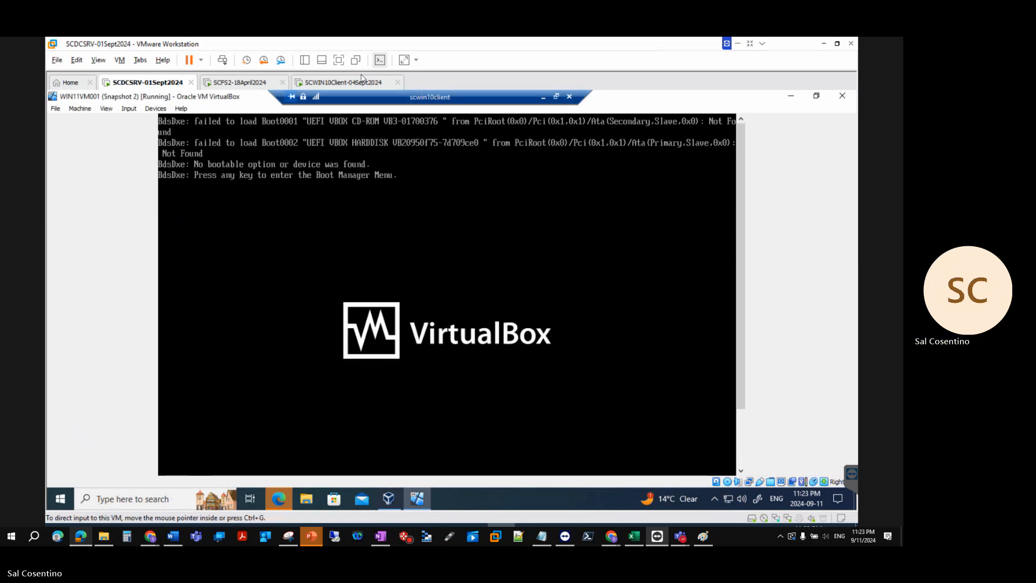
{"action": "key", "text": "Return"}
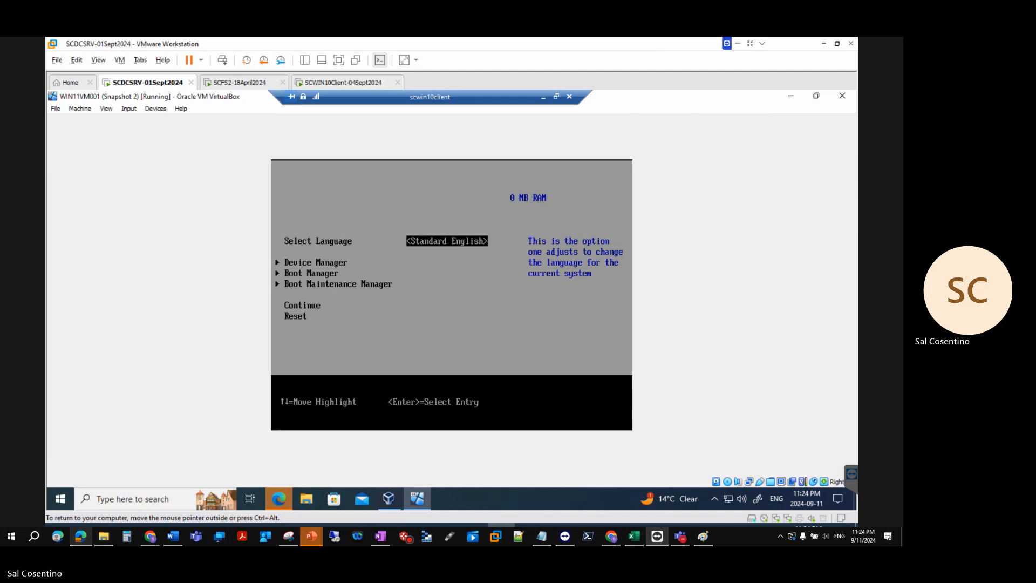
Step: Boot the virtual machine from the UEFI VBOX CD-ROM entry in Boot Manager and confirm booting from CD or DVD
{"action": "key", "text": "Down"}
{"action": "key", "text": "Down"}
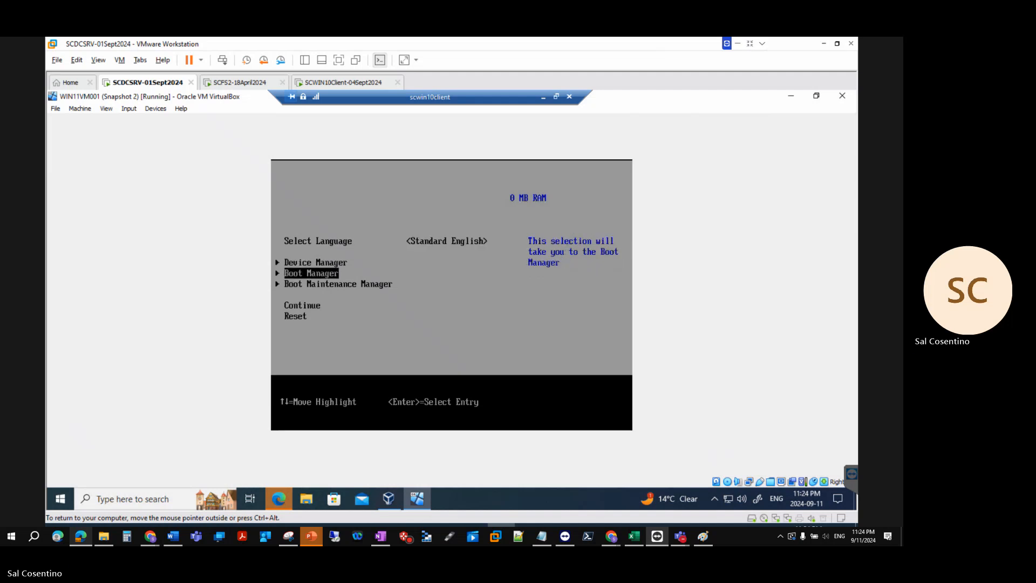
{"action": "key", "text": "Return"}
{"action": "key", "text": "Down"}
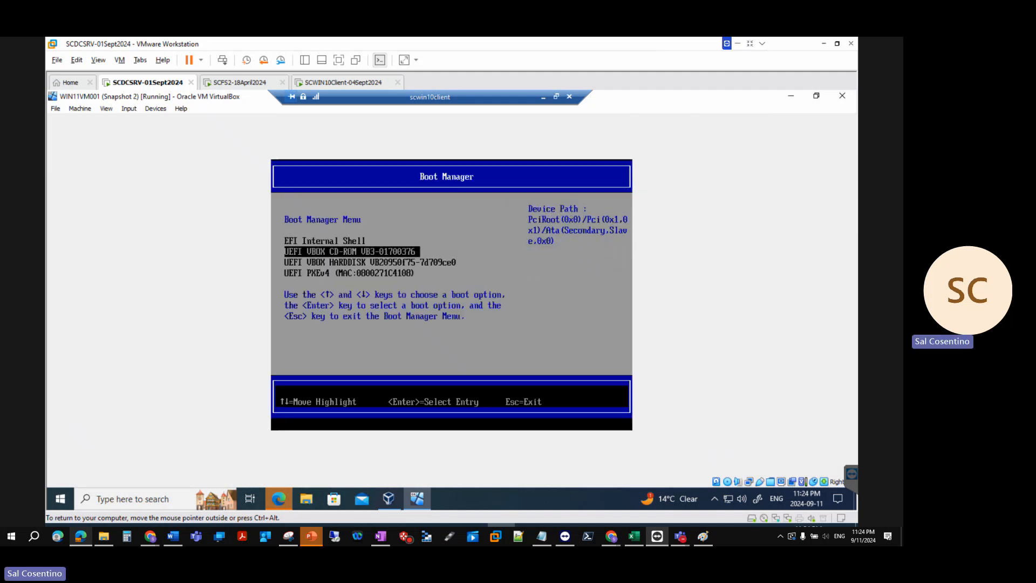
{"action": "key", "text": "Return"}
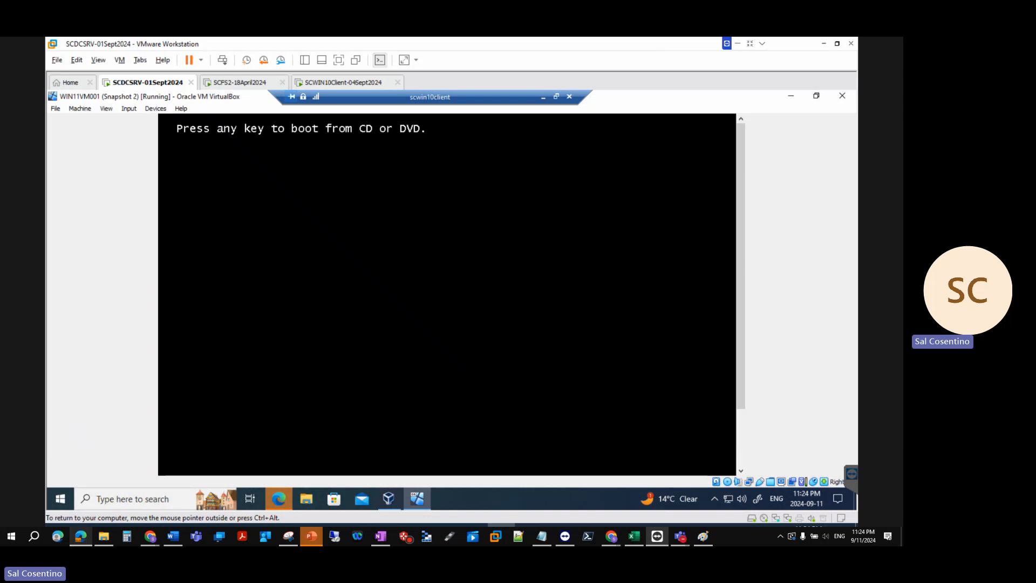
{"action": "key", "text": "Return"}
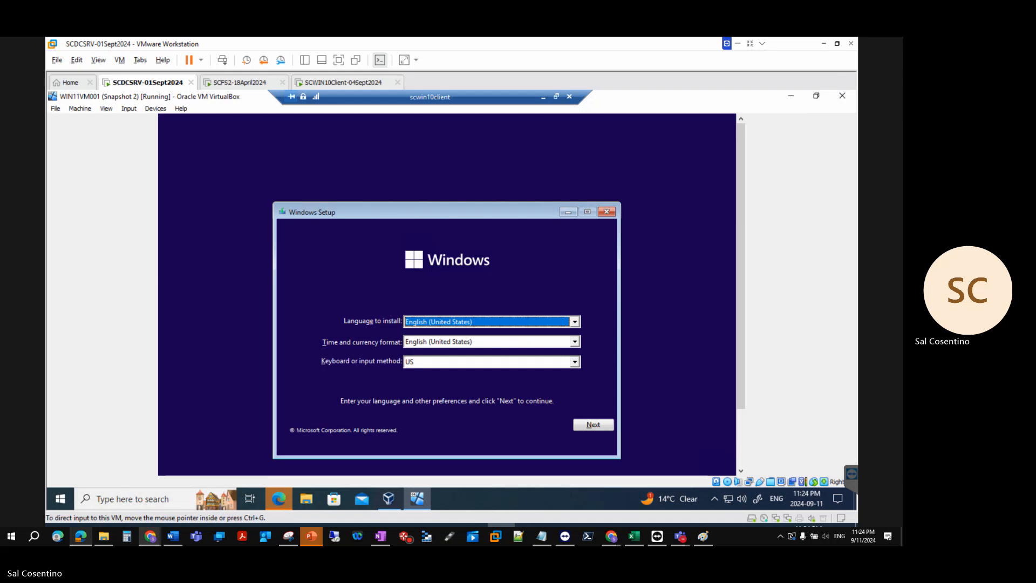
Step: Set the time and currency format to English (Canada) in Windows Setup and accept the language preferences
{"action": "left_click", "coordinate": [503, 342]}
{"action": "left_click", "coordinate": [500, 342]}
{"action": "left_click", "coordinate": [500, 341]}
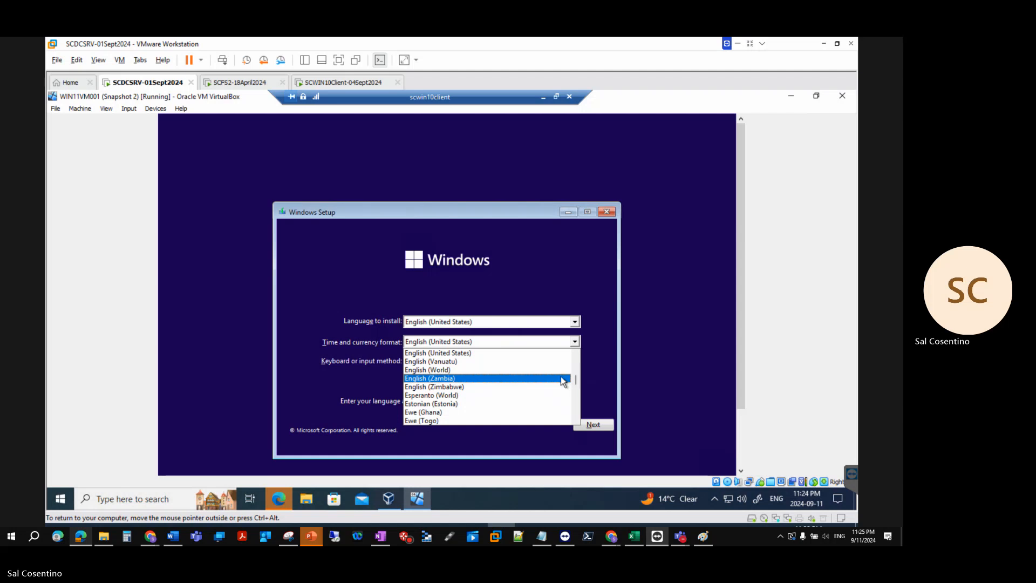
{"action": "left_click_drag", "start_coordinate": [576, 380], "coordinate": [576, 361]}
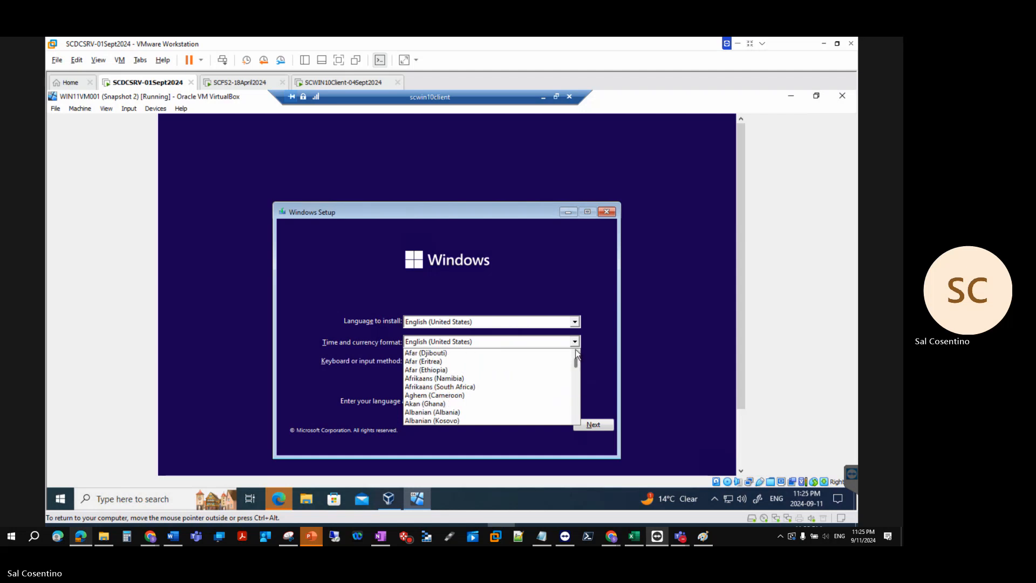
{"action": "scroll", "coordinate": [453, 389], "scroll_direction": "down", "scroll_amount": 20}
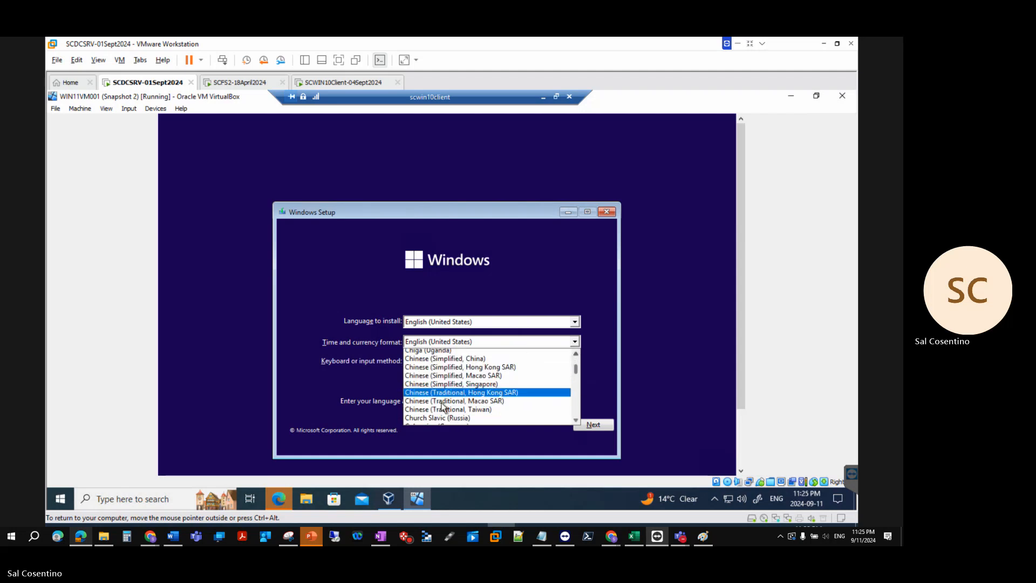
{"action": "scroll", "coordinate": [443, 404], "scroll_direction": "down", "scroll_amount": 20}
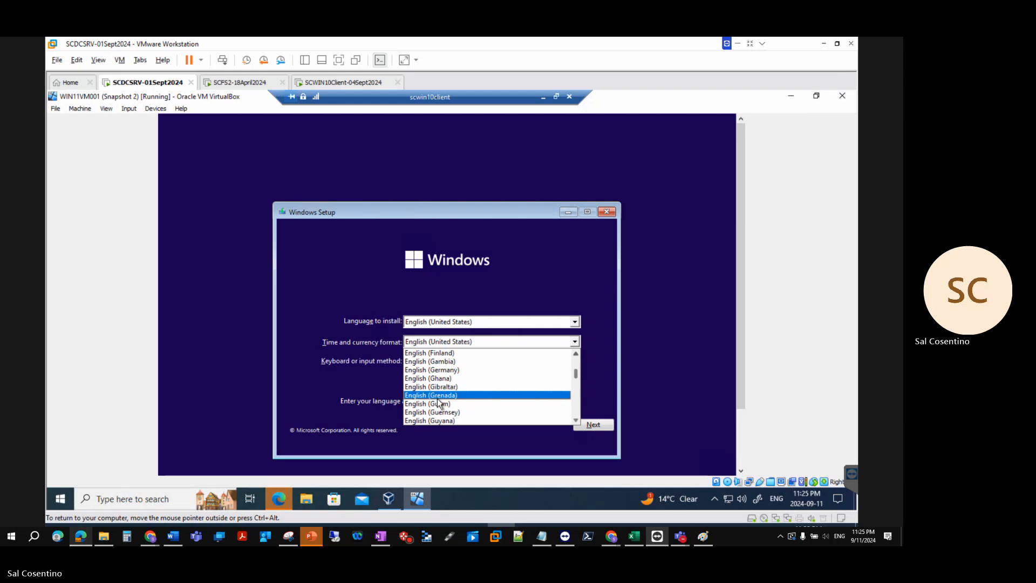
{"action": "scroll", "coordinate": [440, 402], "scroll_direction": "up", "scroll_amount": 5}
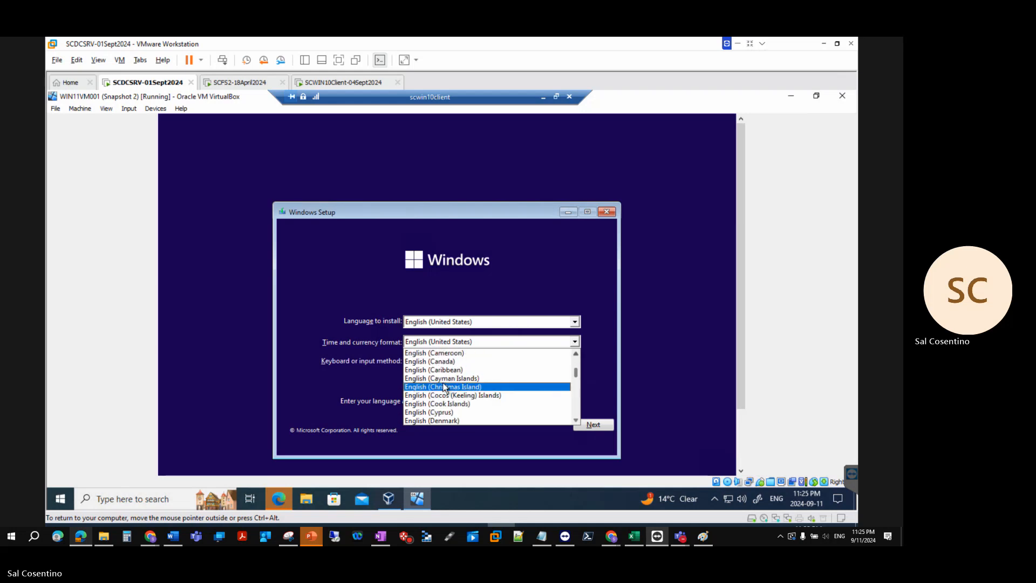
{"action": "left_click", "coordinate": [436, 362]}
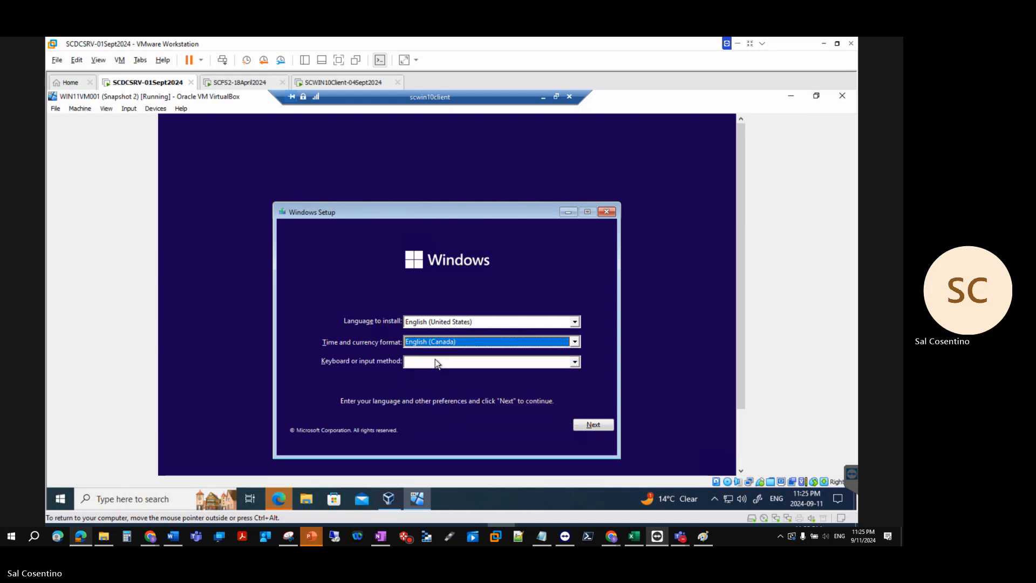
{"action": "left_click", "coordinate": [594, 424]}
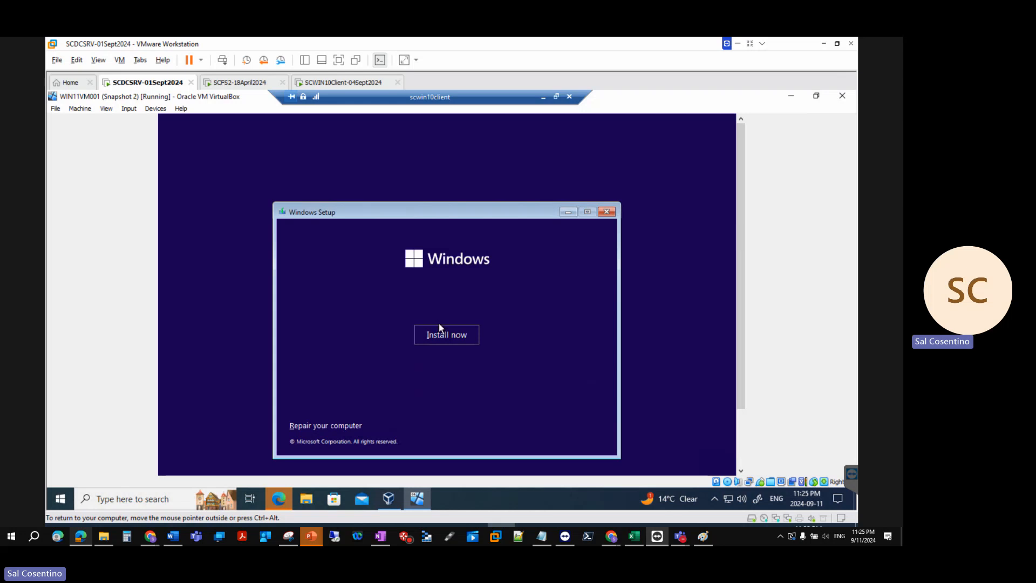
Step: Start the Windows installation without a product key and select Windows 11 Pro as the operating system
{"action": "left_click", "coordinate": [439, 327]}
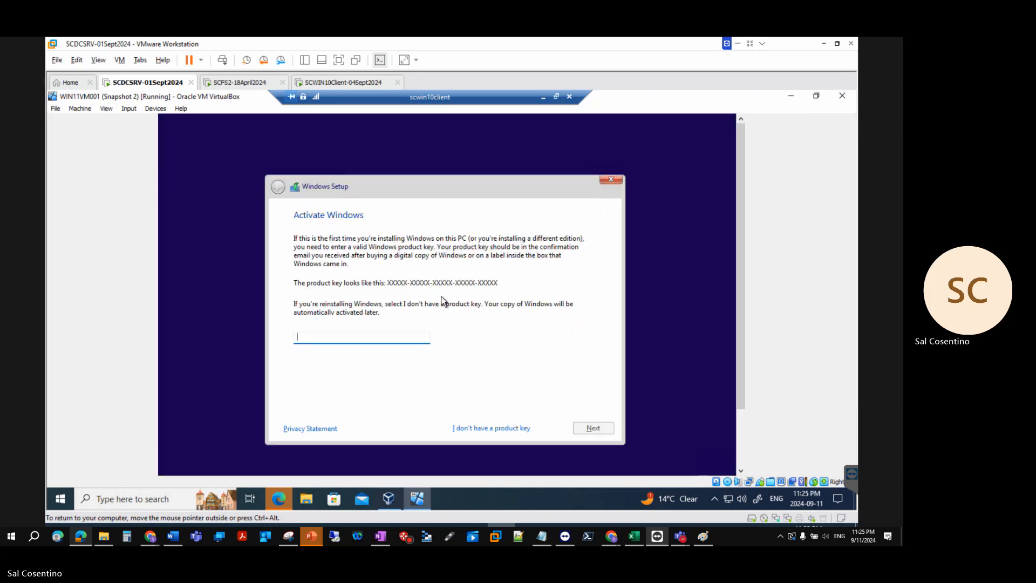
{"action": "left_click", "coordinate": [464, 427]}
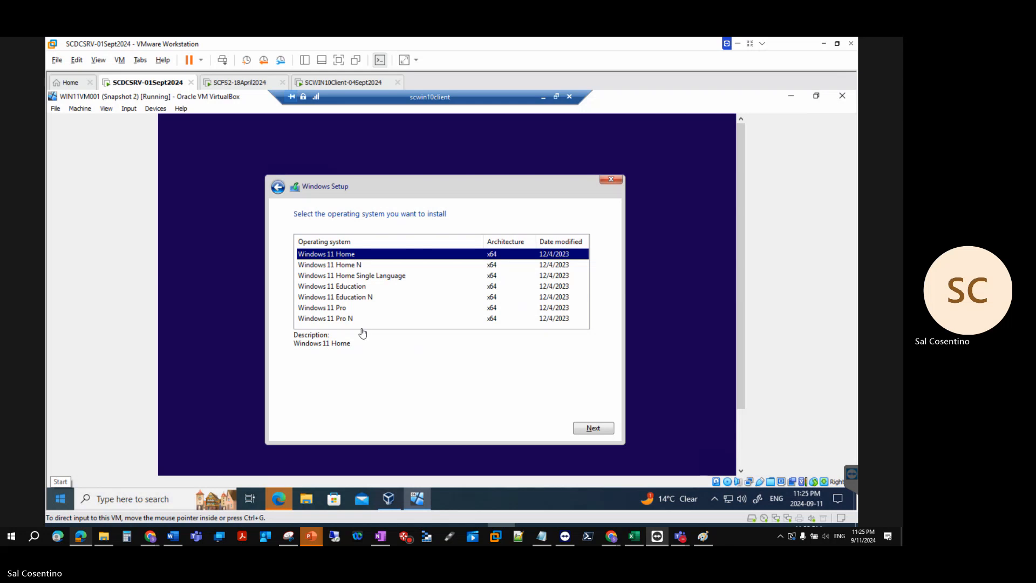
{"action": "left_click", "coordinate": [344, 310]}
{"action": "left_click", "coordinate": [337, 308]}
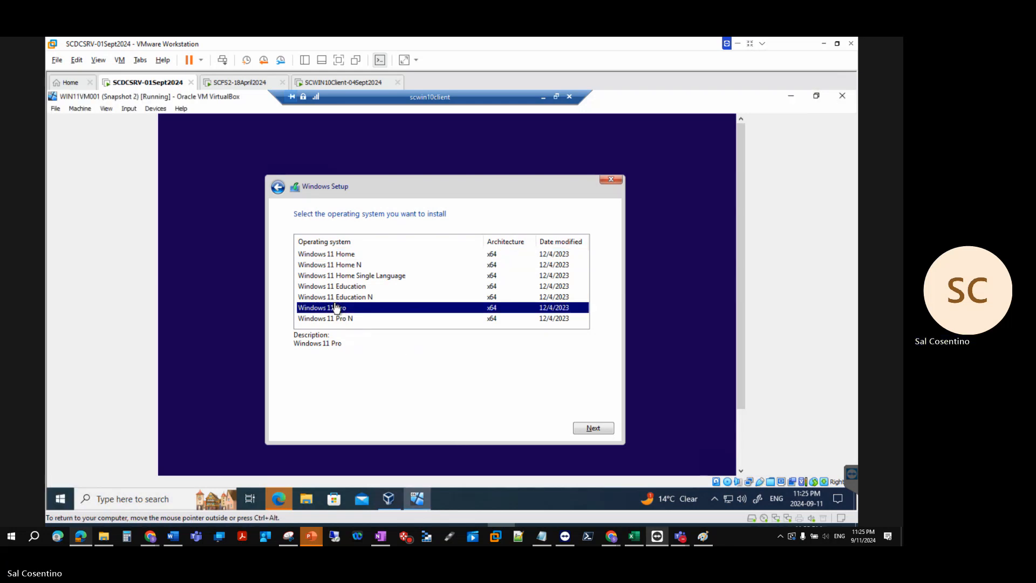
Step: Confirm Windows 11 Pro, accept the Microsoft Software License Terms, and choose the custom Windows-only installation type
{"action": "left_click", "coordinate": [588, 426]}
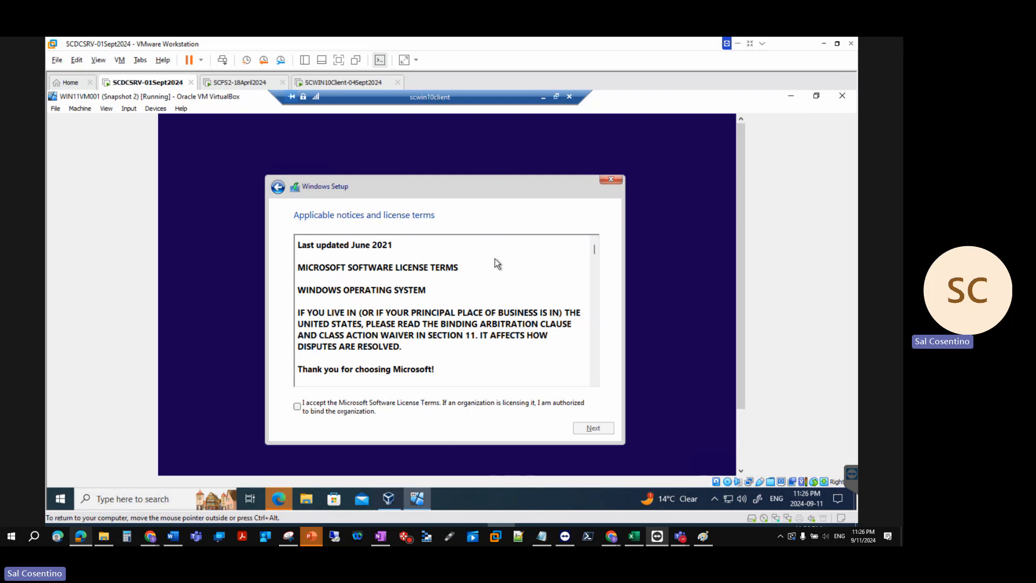
{"action": "left_click", "coordinate": [299, 409]}
{"action": "left_click", "coordinate": [588, 429]}
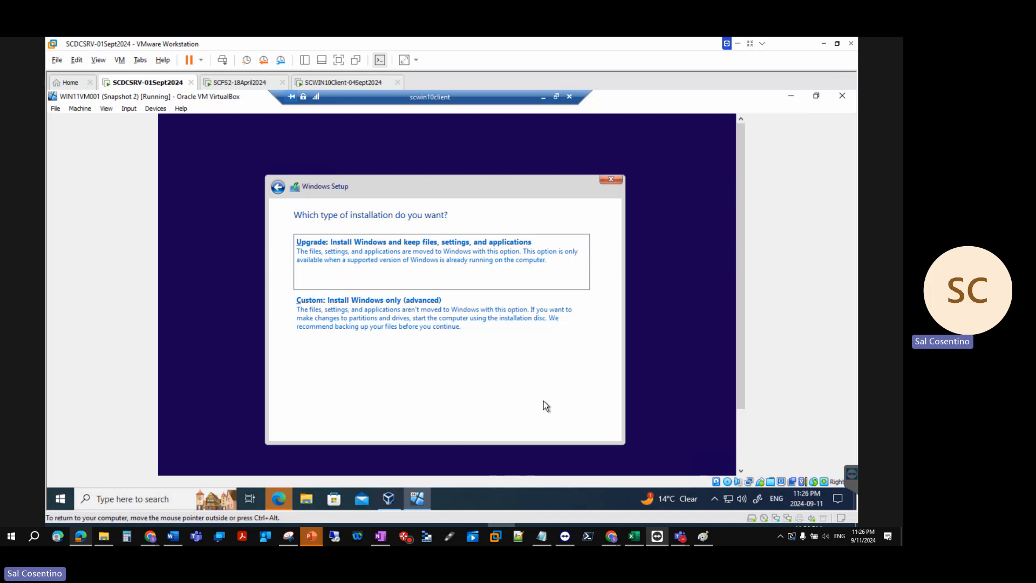
{"action": "left_click", "coordinate": [404, 312]}
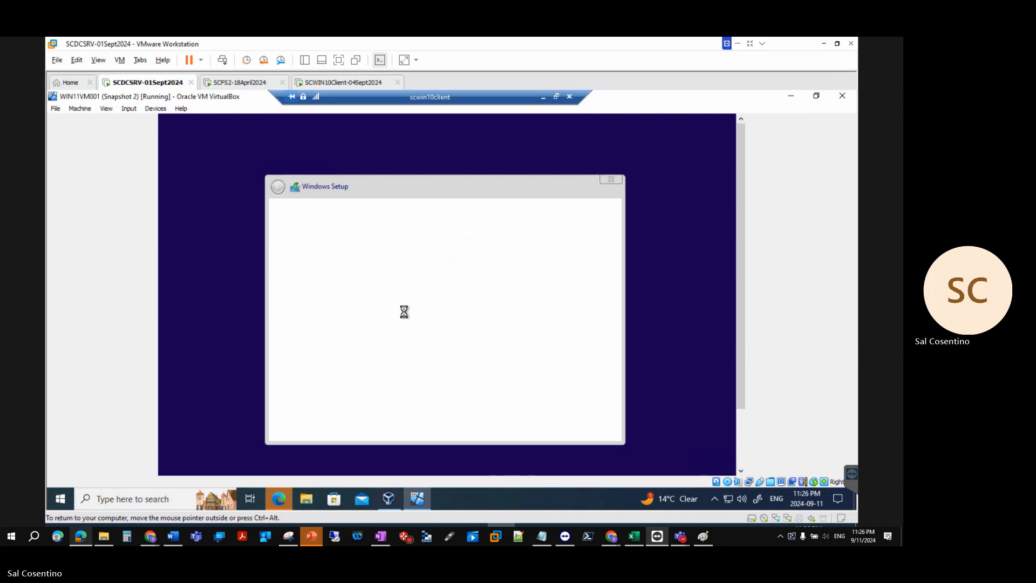
Step: Delete partitions 3, 2 and 1 from Drive 0, accepting the data loss for each
{"action": "left_click", "coordinate": [441, 305]}
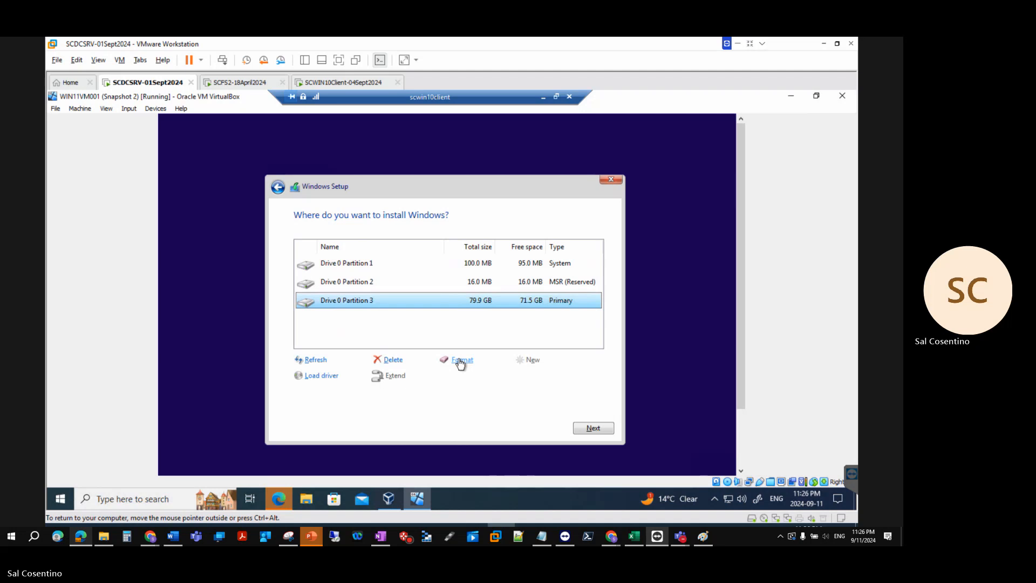
{"action": "left_click", "coordinate": [394, 361]}
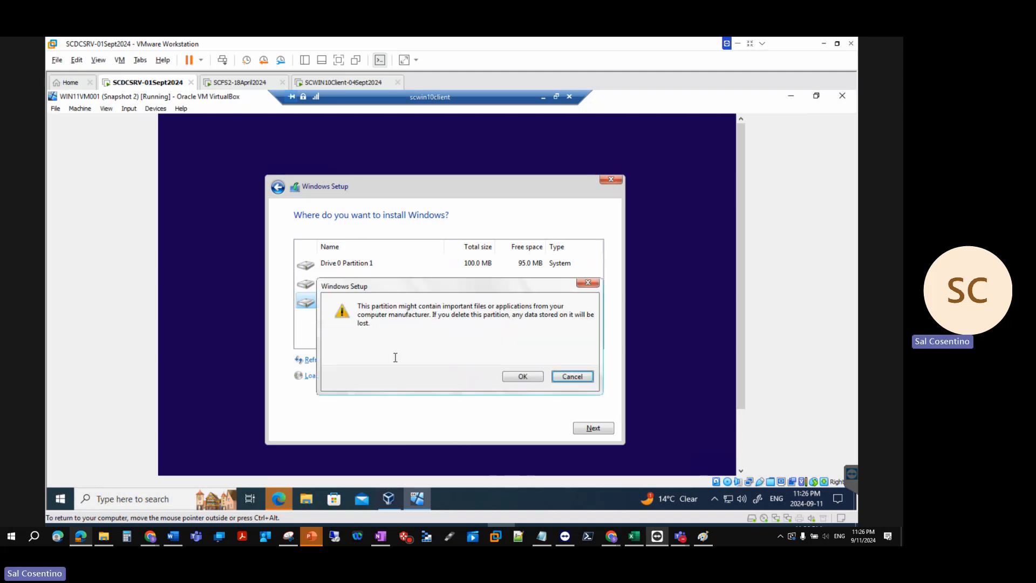
{"action": "left_click", "coordinate": [521, 377]}
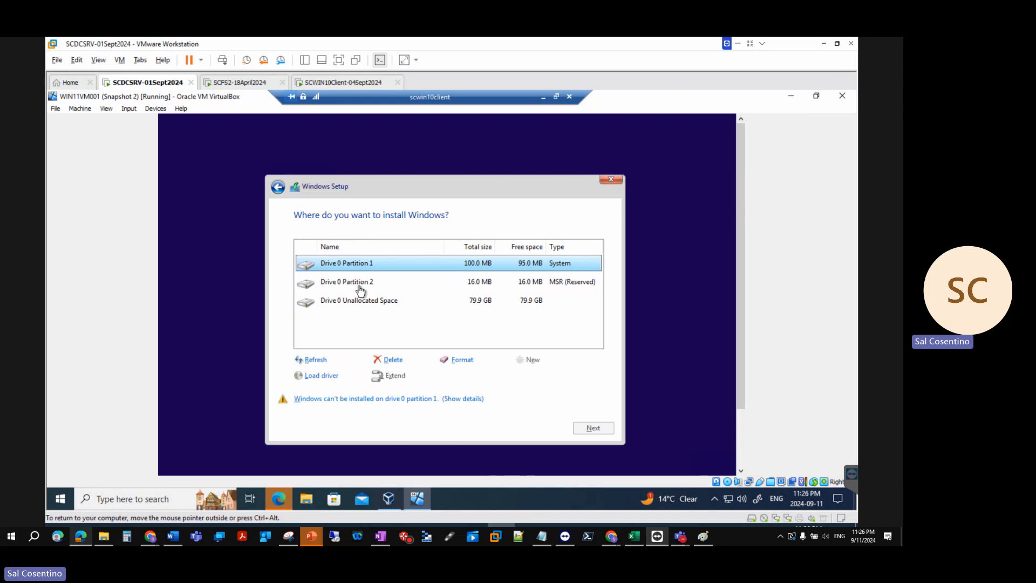
{"action": "left_click", "coordinate": [363, 300]}
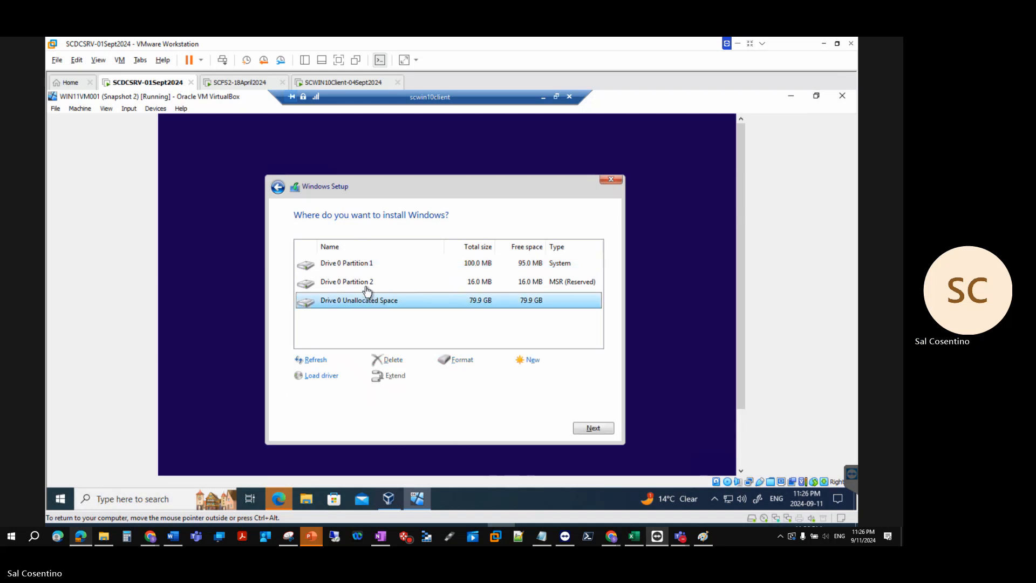
{"action": "left_click", "coordinate": [366, 287]}
{"action": "left_click", "coordinate": [392, 360]}
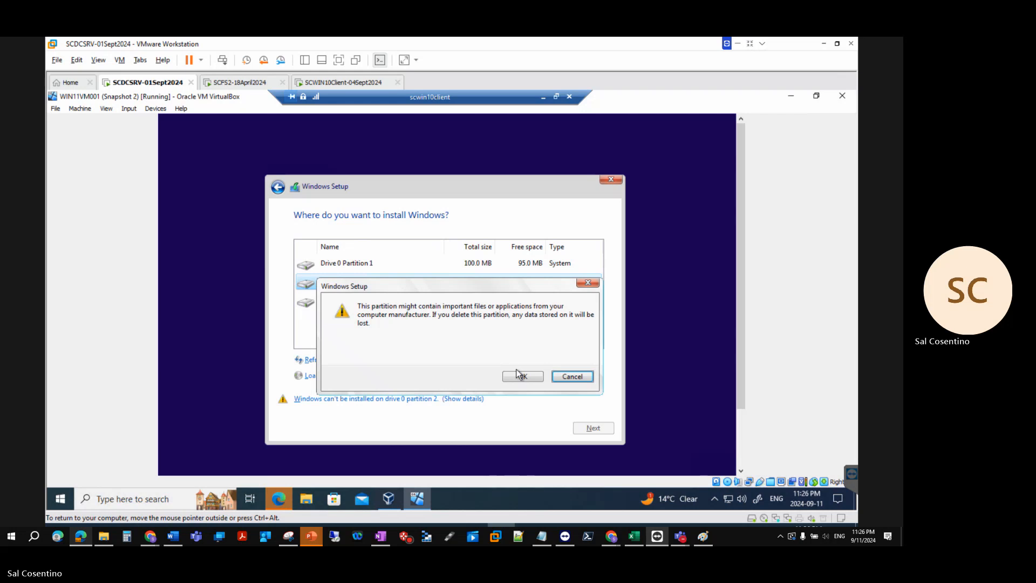
{"action": "left_click", "coordinate": [520, 376]}
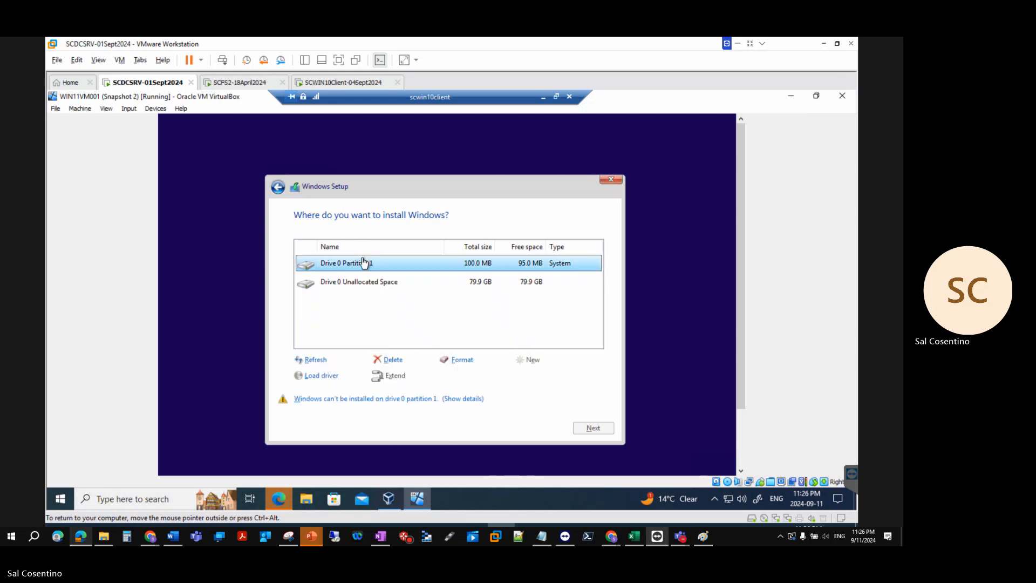
{"action": "left_click", "coordinate": [391, 359]}
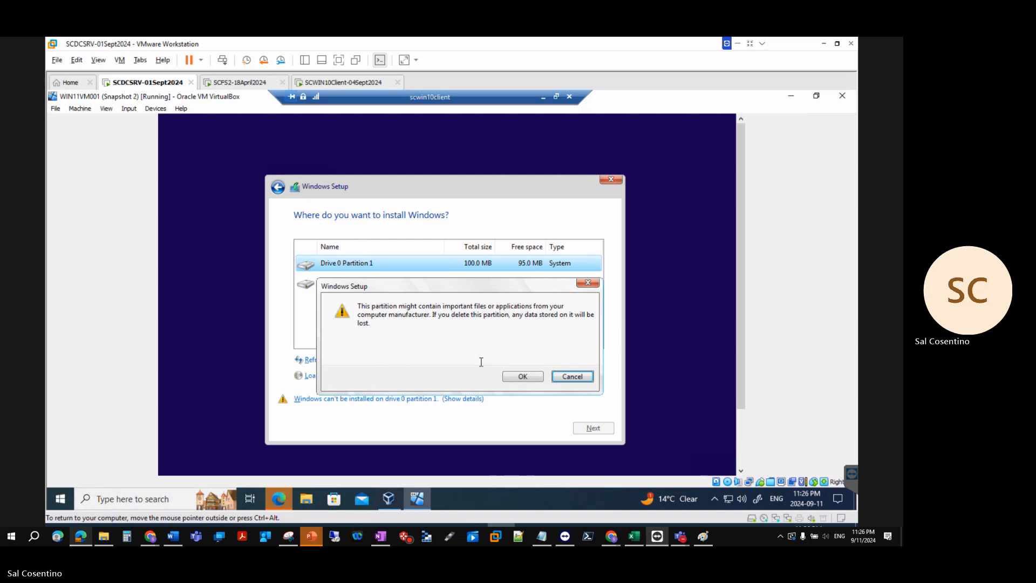
{"action": "left_click", "coordinate": [512, 375]}
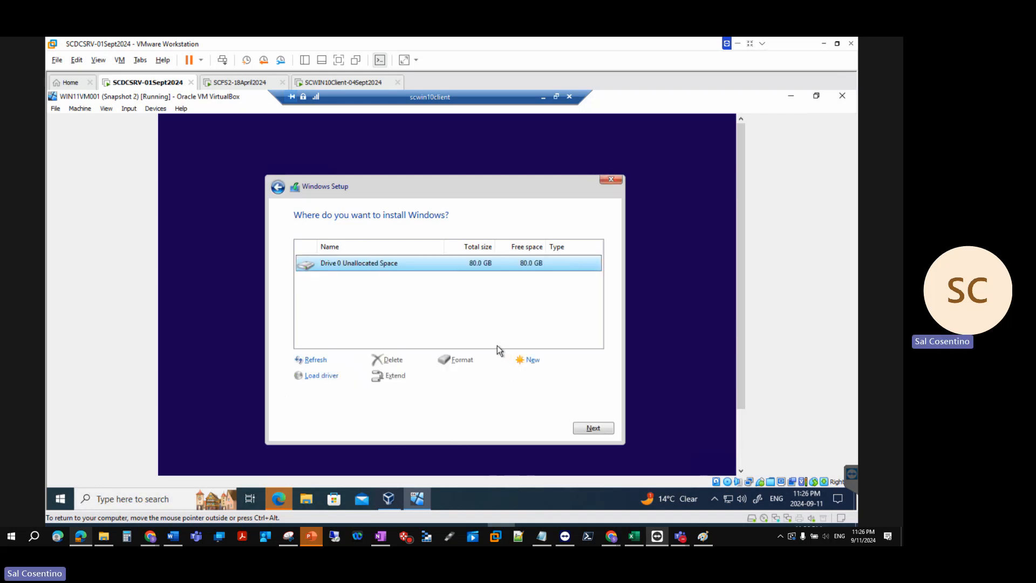
Step: Start installing Windows on the unallocated space of Drive 0 without creating a new partition manually
{"action": "left_click", "coordinate": [528, 360]}
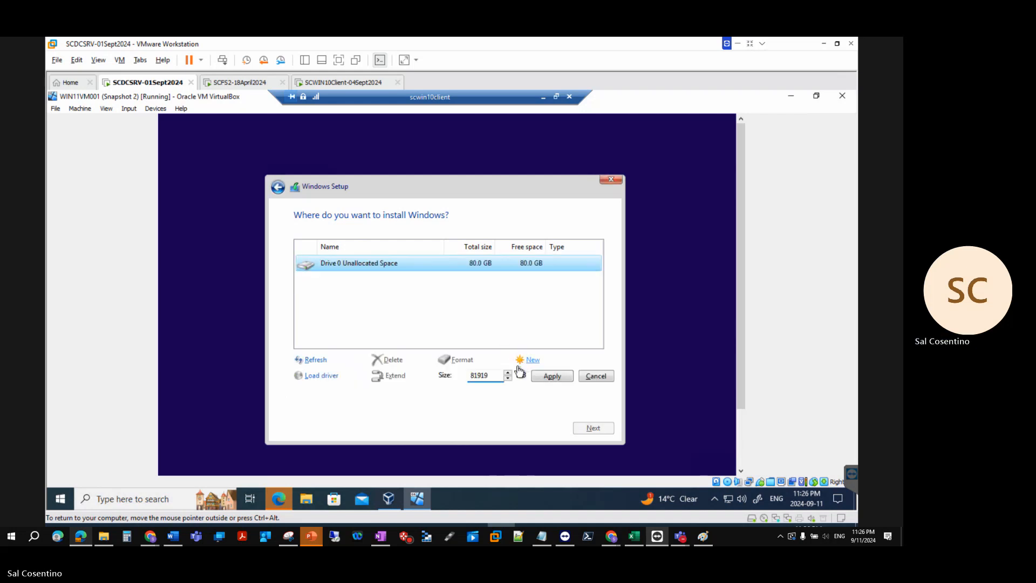
{"action": "left_click", "coordinate": [596, 376]}
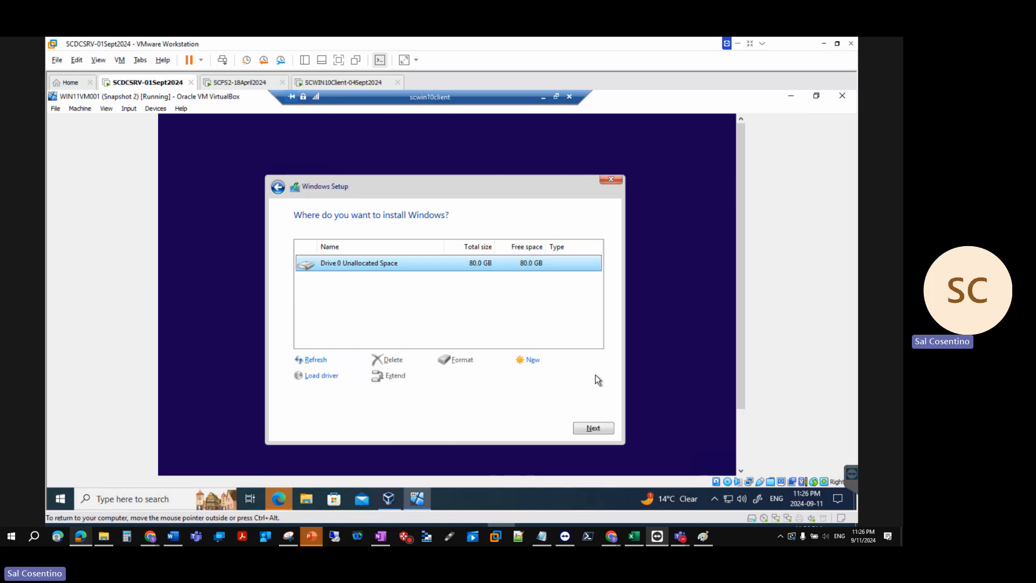
{"action": "left_click", "coordinate": [585, 428]}
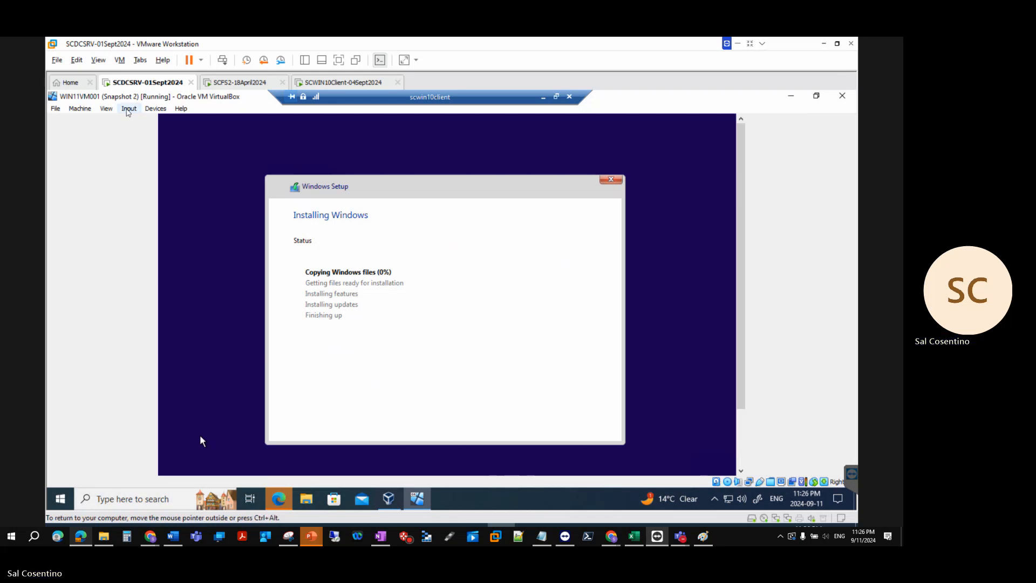
Step: Open the Shared Folders settings of the running WIN11VM001 virtual machine
{"action": "left_click", "coordinate": [130, 109]}
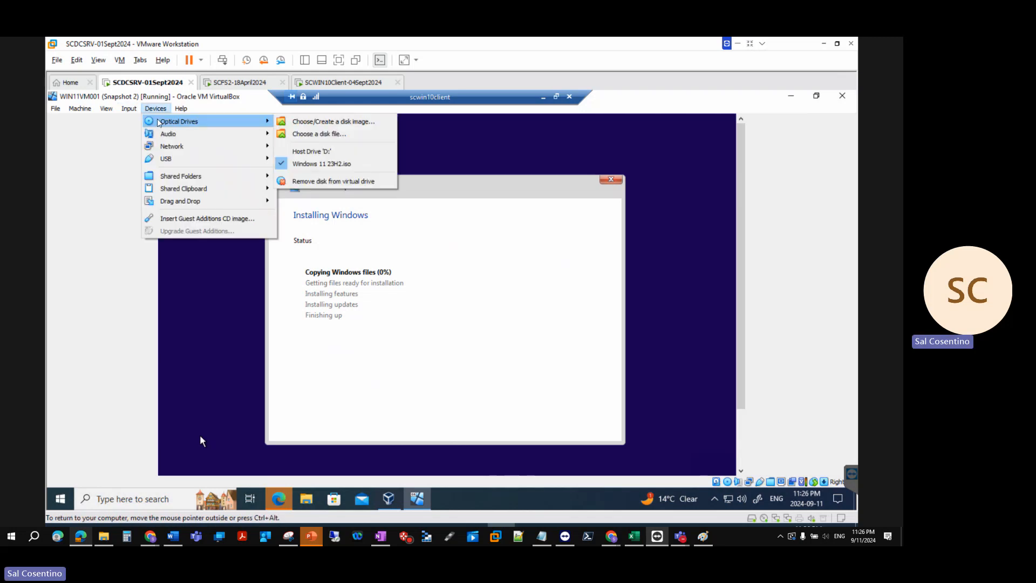
{"action": "mouse_move", "coordinate": [181, 109]}
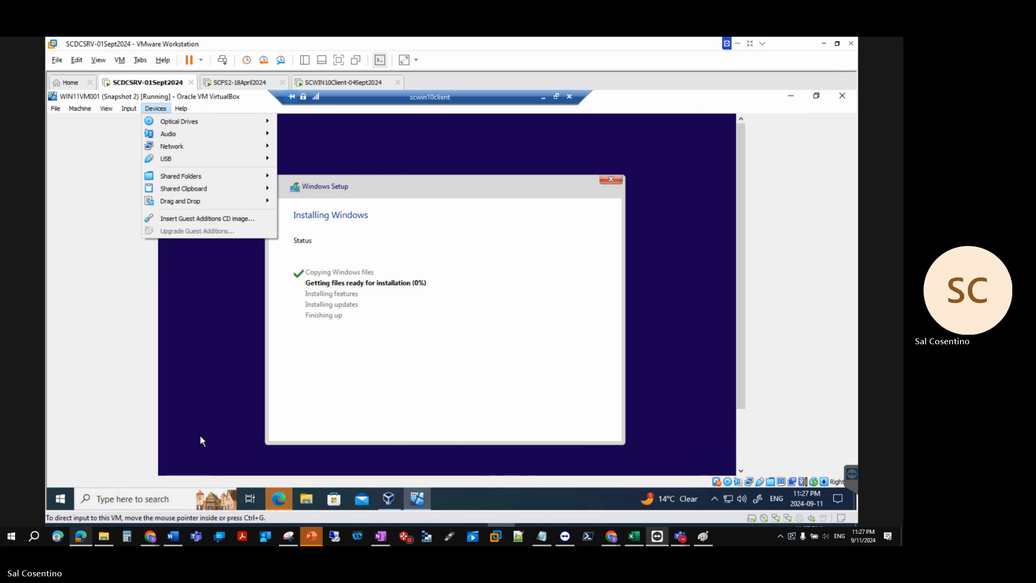
{"action": "mouse_move", "coordinate": [205, 206]}
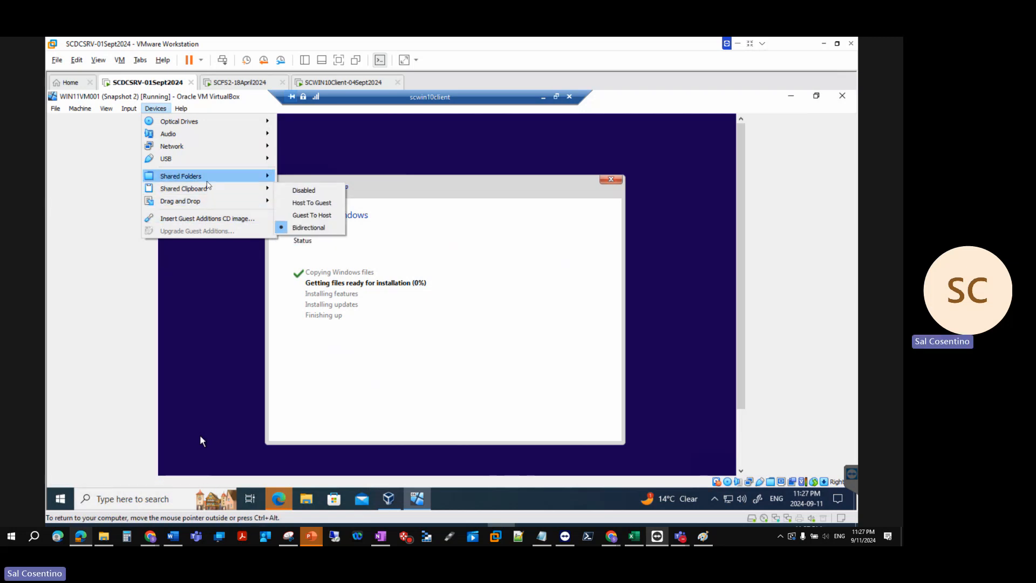
{"action": "mouse_move", "coordinate": [209, 180]}
{"action": "left_click", "coordinate": [287, 179]}
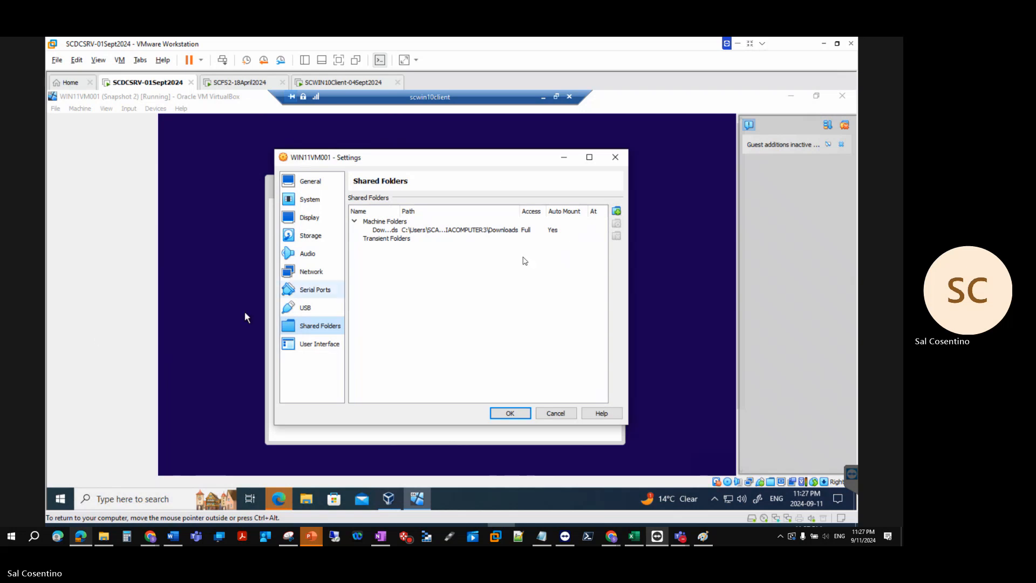
Step: Start a new share in the machine's shared folders and set its folder path to Z:\Applications
{"action": "left_click", "coordinate": [616, 211]}
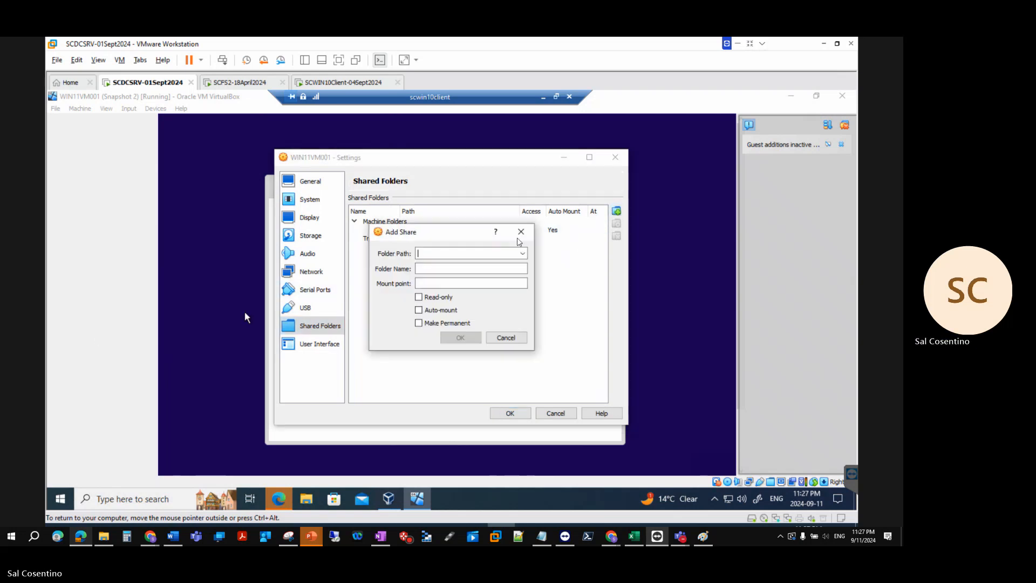
{"action": "left_click", "coordinate": [522, 253]}
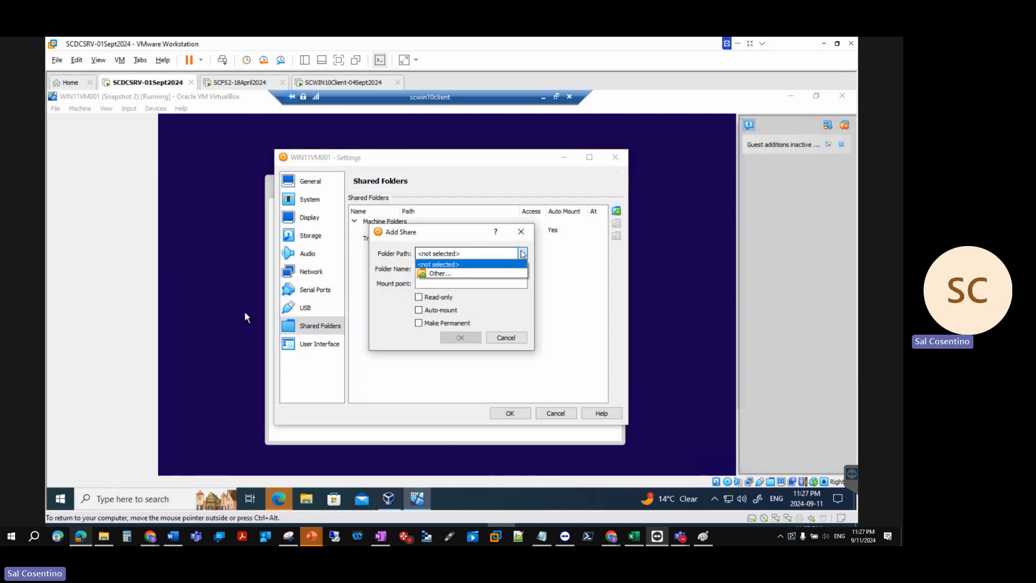
{"action": "left_click", "coordinate": [462, 273]}
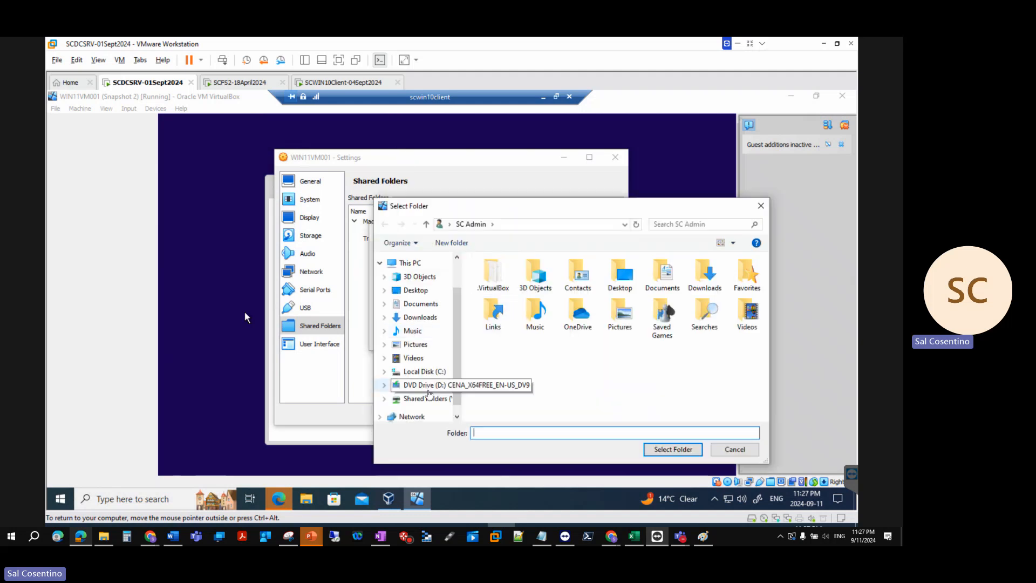
{"action": "left_click", "coordinate": [429, 396]}
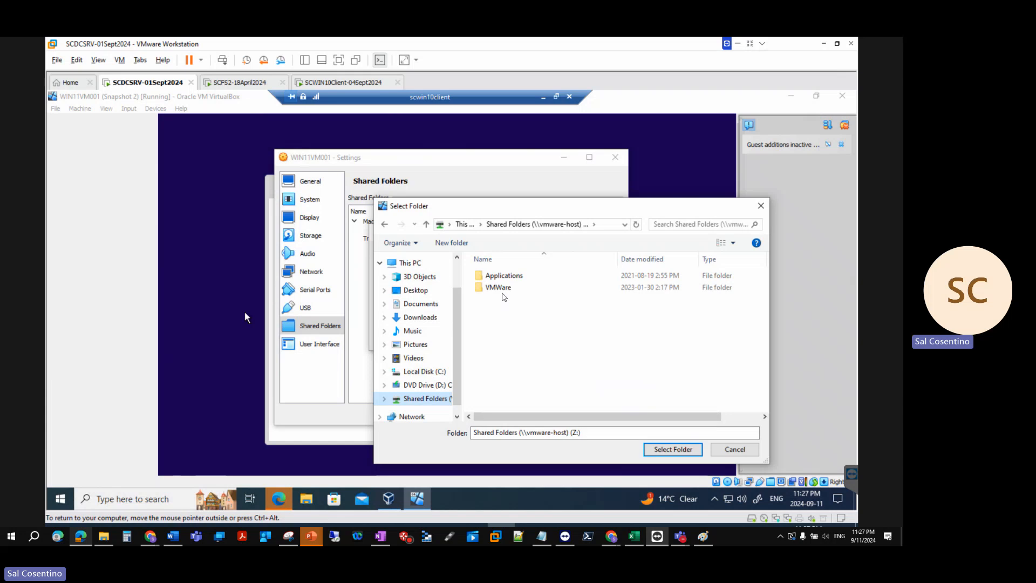
{"action": "left_click", "coordinate": [503, 275]}
{"action": "left_click", "coordinate": [672, 449]}
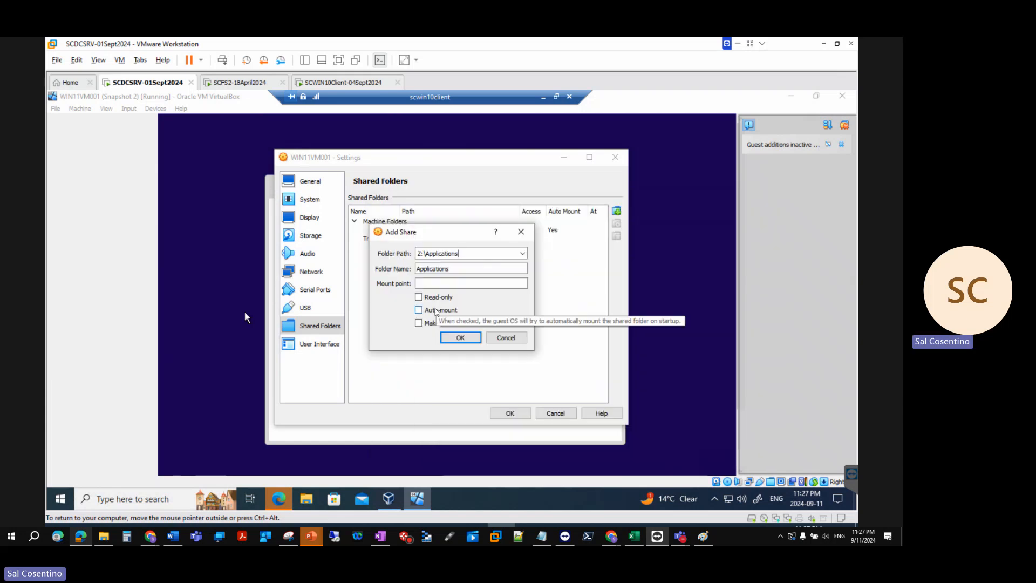
Step: Make the Applications share permanent with auto-mount enabled, and save the virtual machine settings
{"action": "left_click", "coordinate": [436, 323]}
{"action": "left_click", "coordinate": [435, 310]}
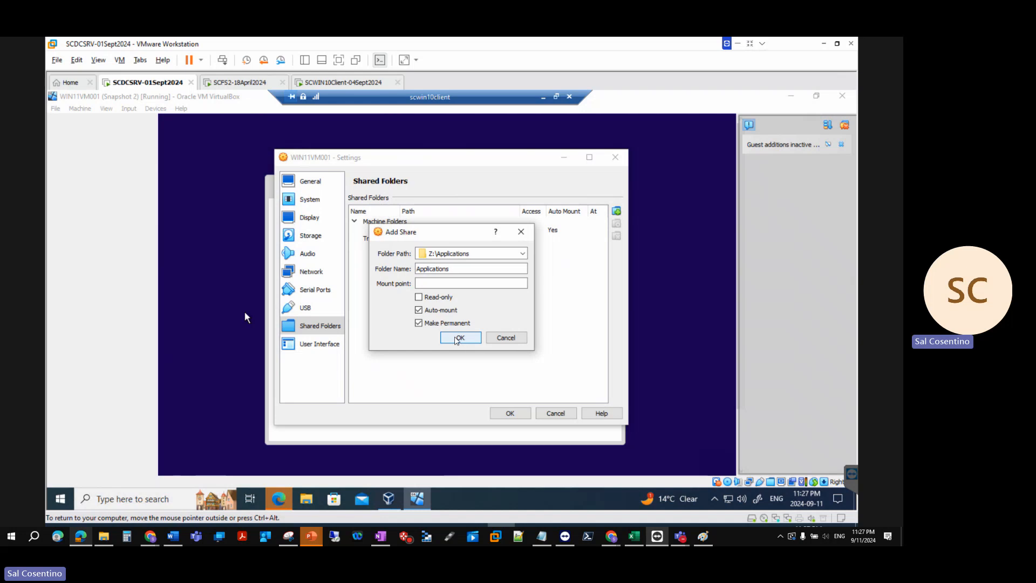
{"action": "left_click", "coordinate": [453, 338]}
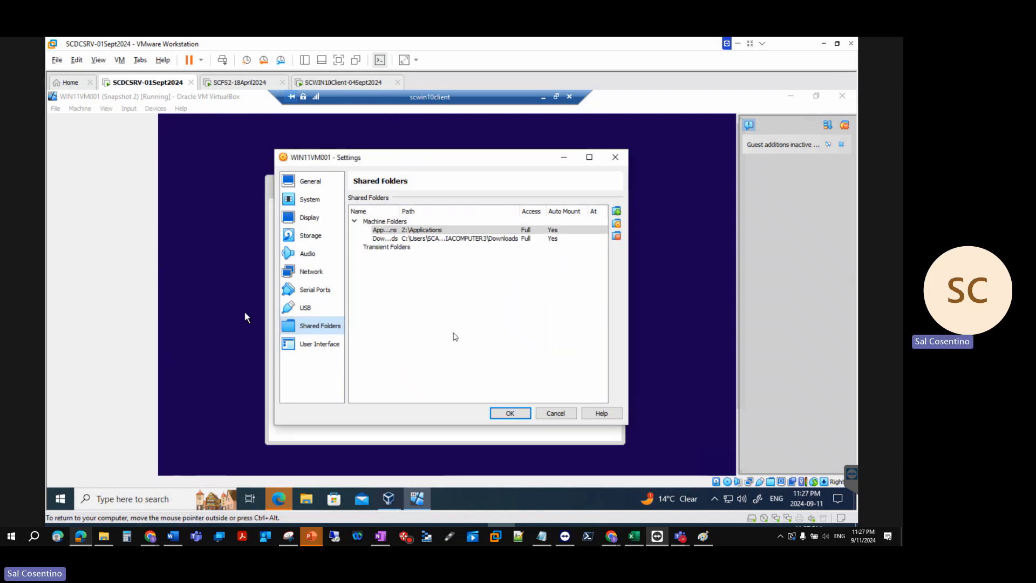
{"action": "left_click", "coordinate": [514, 413]}
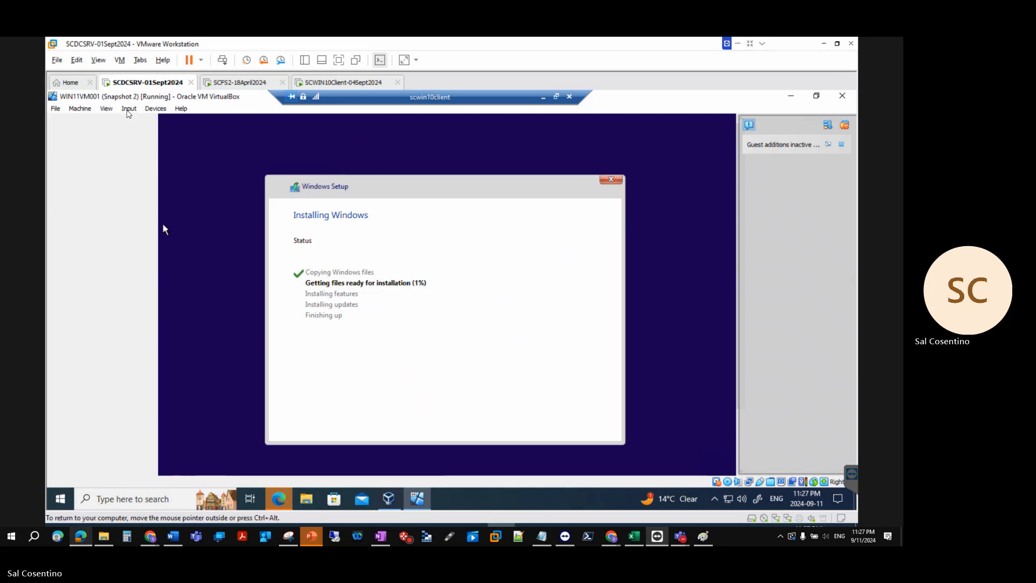
Step: Try scaling Virtual Screen 1 to 150% and 125%, and return it to 100%
{"action": "left_click", "coordinate": [128, 109]}
{"action": "mouse_move", "coordinate": [105, 112]}
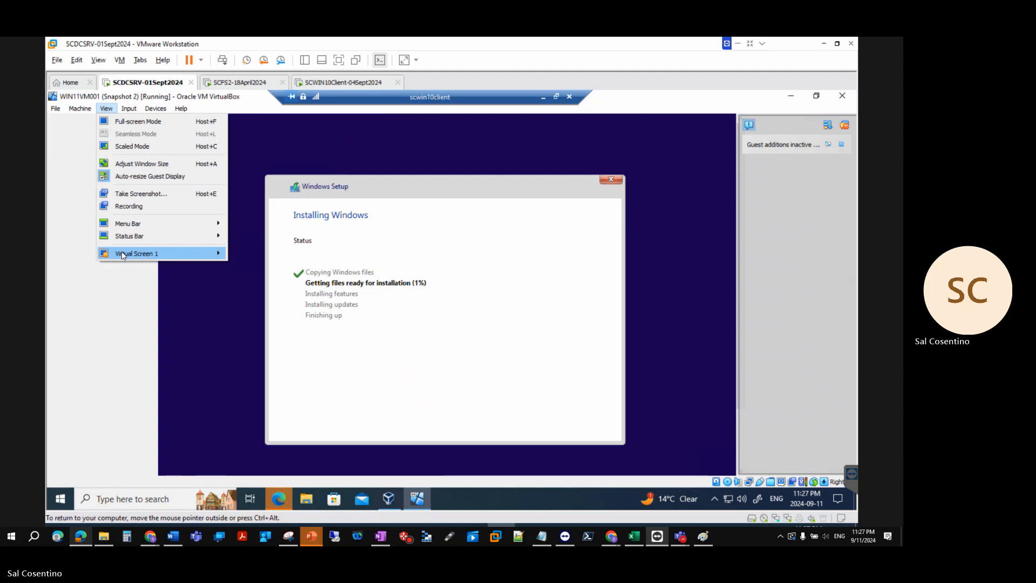
{"action": "mouse_move", "coordinate": [122, 254]}
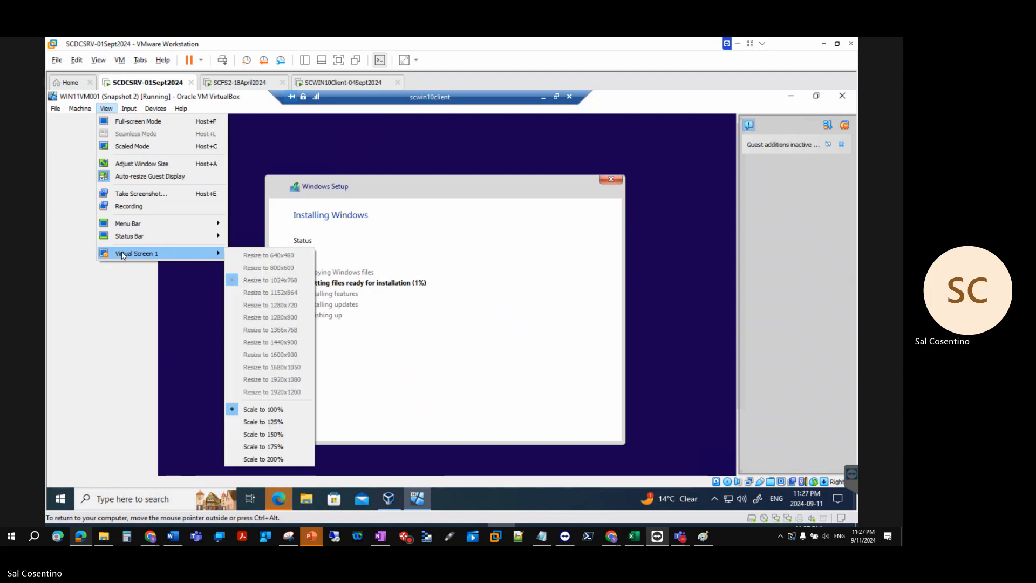
{"action": "left_click", "coordinate": [262, 433]}
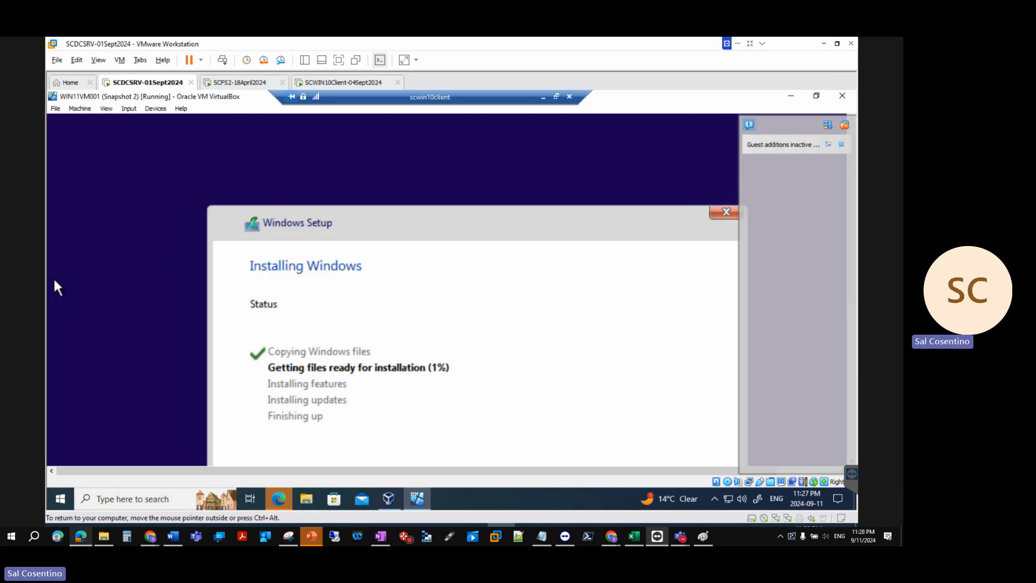
{"action": "left_click", "coordinate": [106, 109]}
{"action": "mouse_move", "coordinate": [129, 253]}
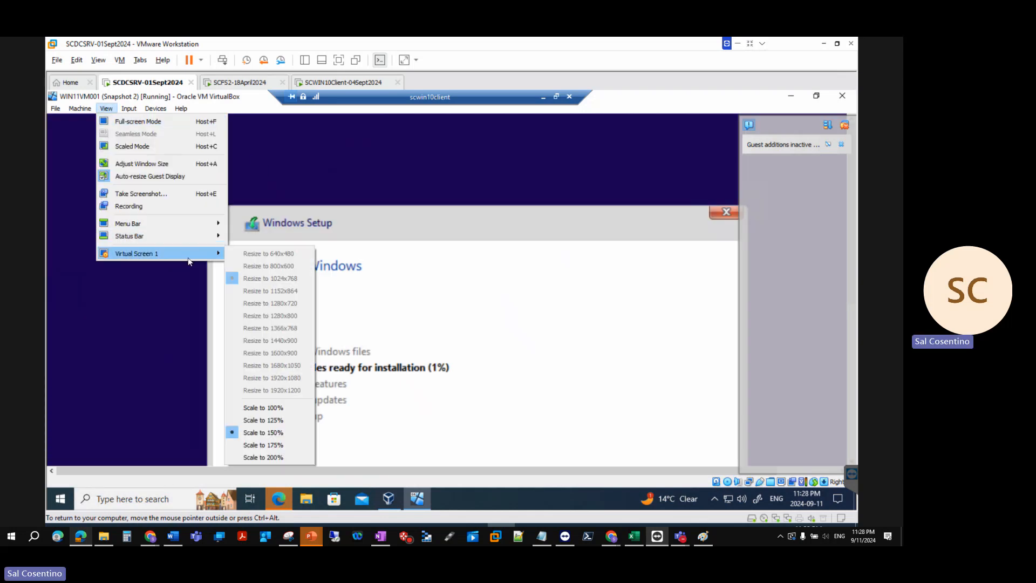
{"action": "left_click", "coordinate": [259, 419]}
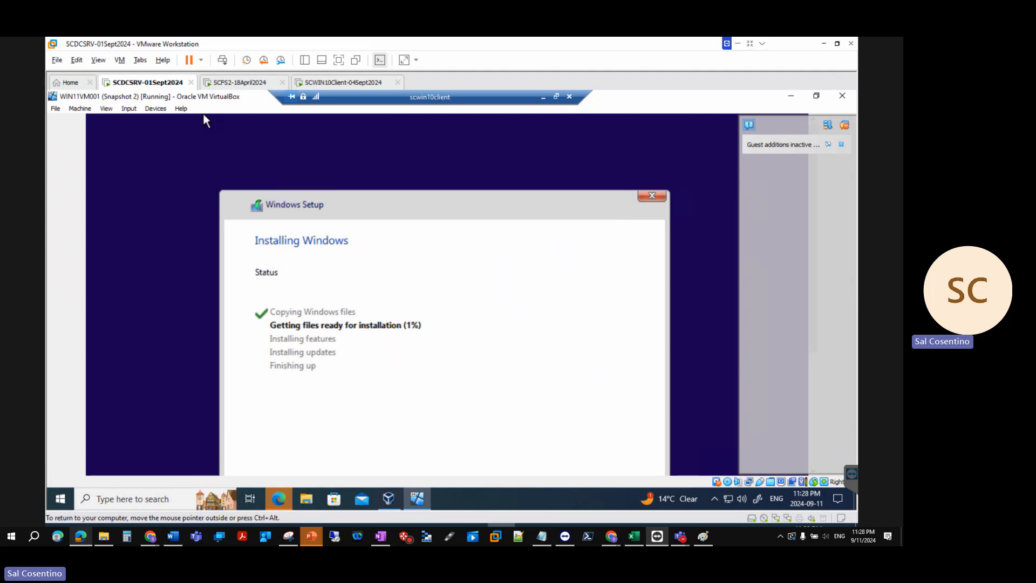
{"action": "left_click", "coordinate": [128, 108]}
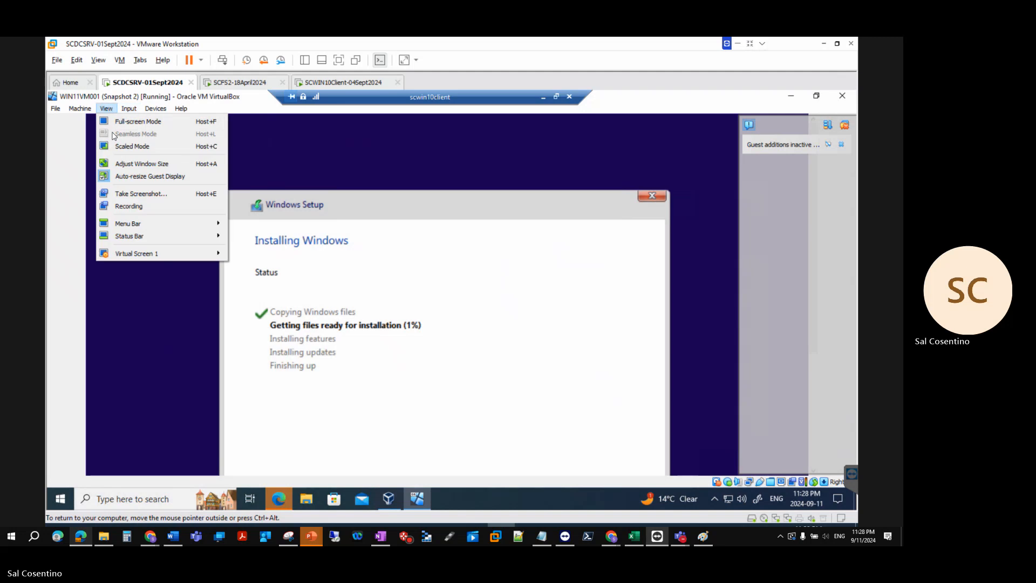
{"action": "mouse_move", "coordinate": [162, 253]}
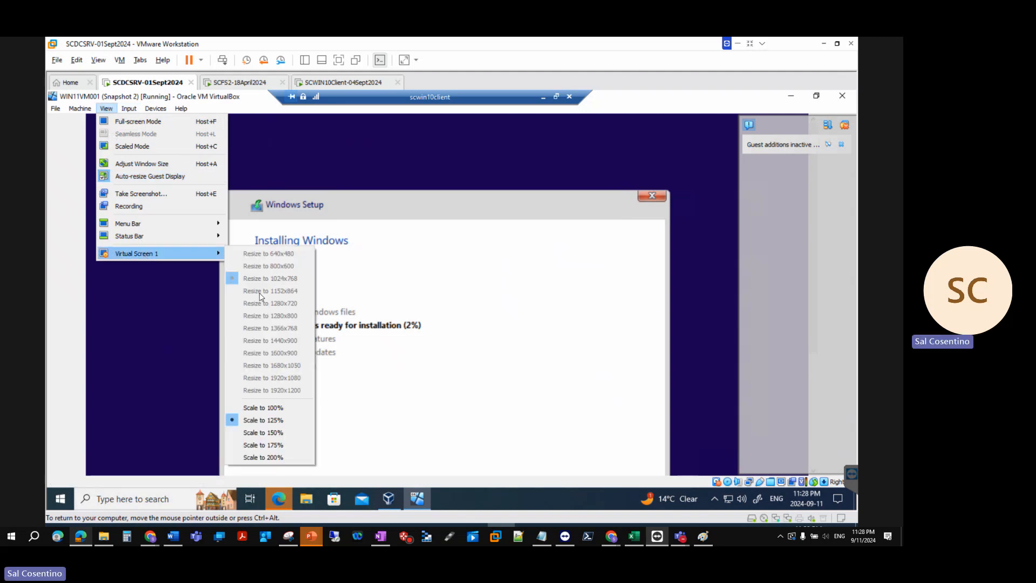
{"action": "left_click", "coordinate": [280, 409]}
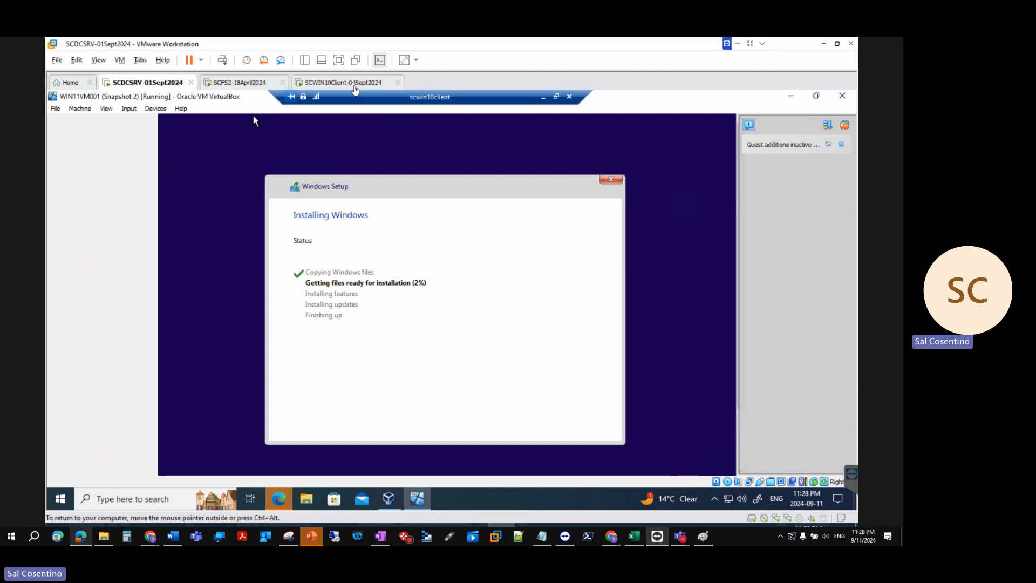
Step: Switch the VMware Workstation console of SCDCSRV-01Sept2024 to full-screen view
{"action": "left_click", "coordinate": [338, 60]}
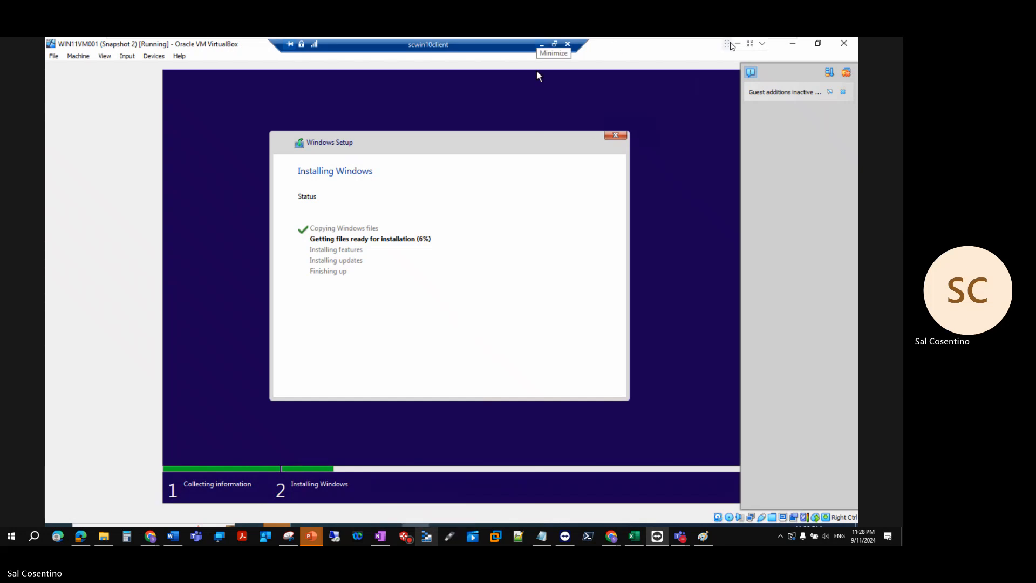
Step: Reduce the maximized WIN11VM001 window, move it clear of the desktop icons, and minimize VirtualBox Manager
{"action": "left_click", "coordinate": [818, 44]}
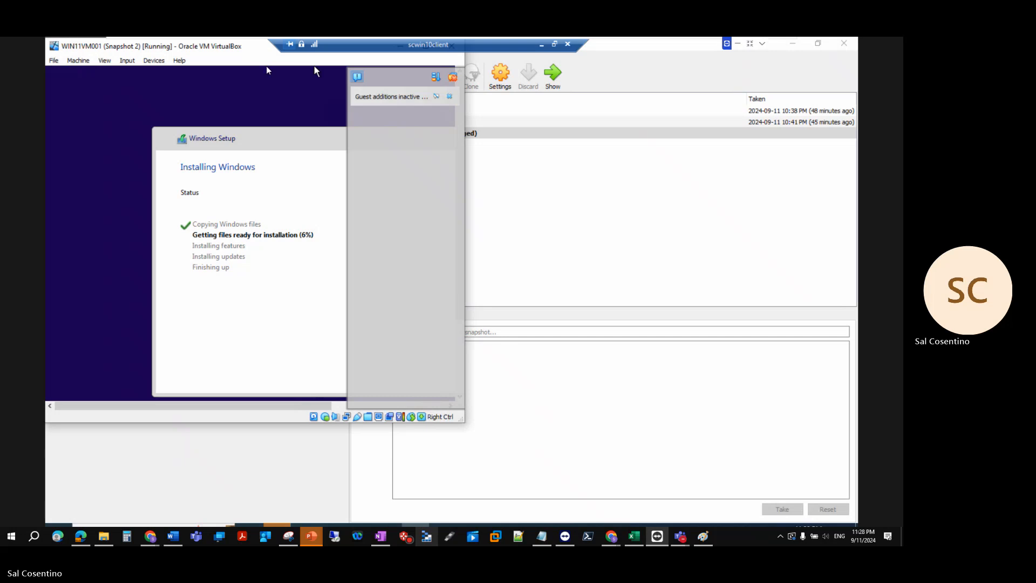
{"action": "left_click_drag", "start_coordinate": [245, 47], "coordinate": [352, 137]}
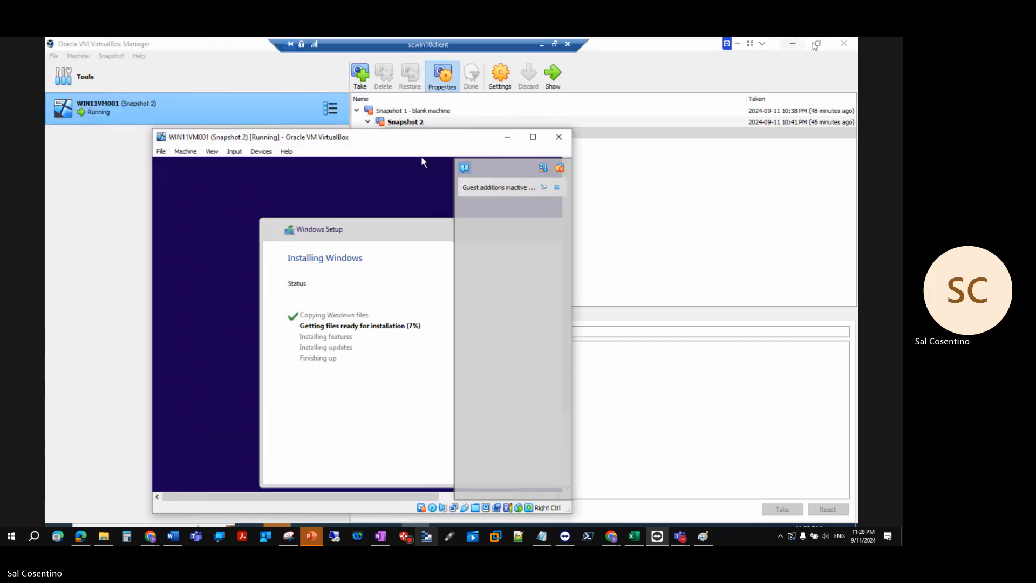
{"action": "left_click", "coordinate": [815, 44]}
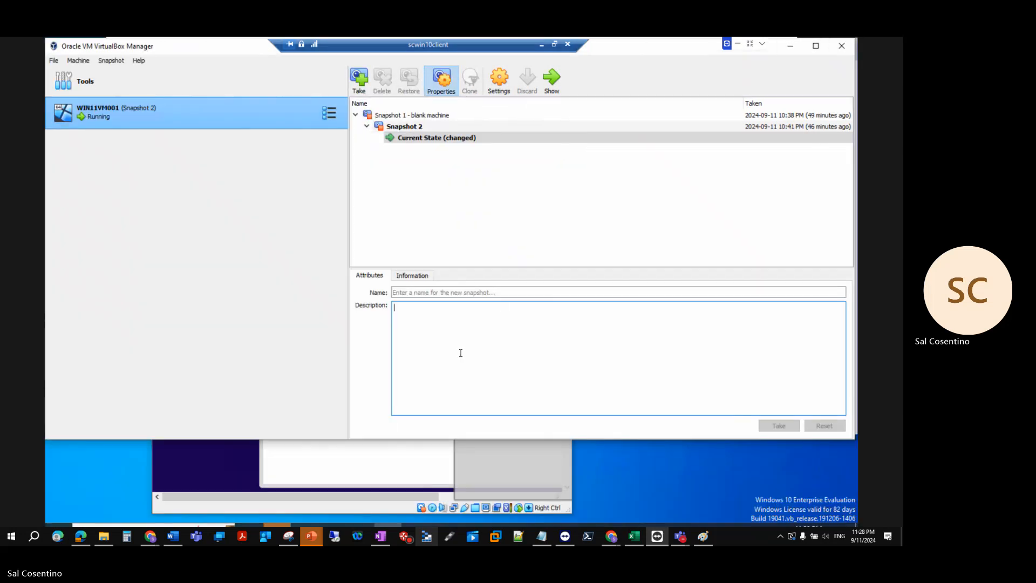
{"action": "left_click", "coordinate": [790, 45]}
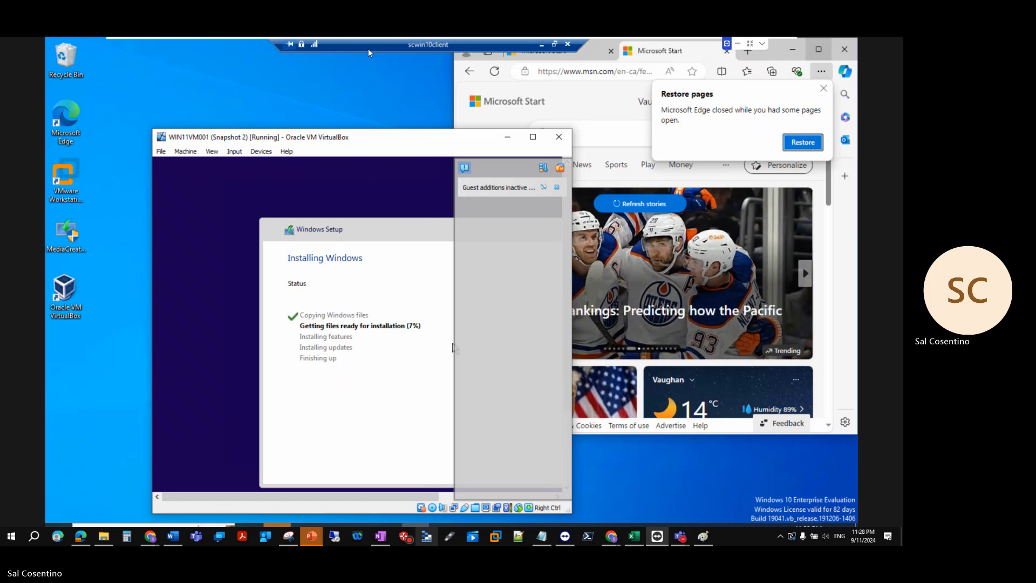
Step: Try the SCSRV TeamViewer session in a window, and return it to full-screen view
{"action": "left_click", "coordinate": [750, 43]}
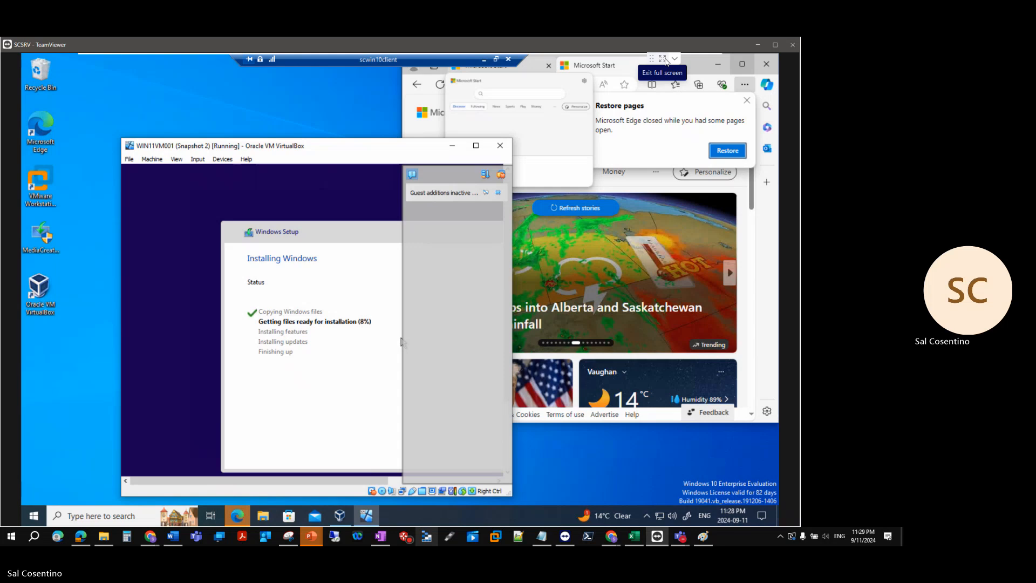
{"action": "left_click", "coordinate": [663, 59]}
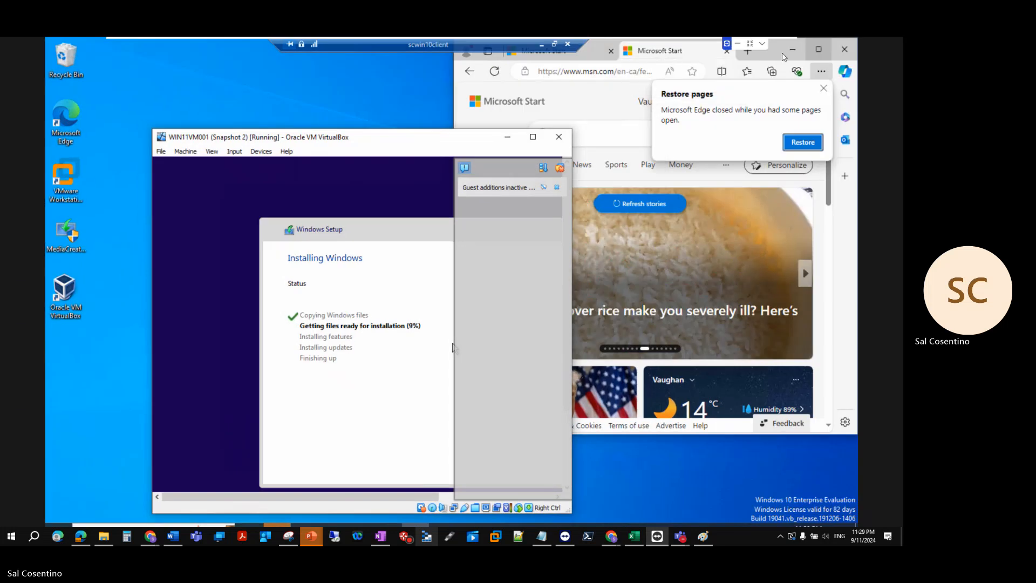
{"action": "mouse_move", "coordinate": [235, 43]}
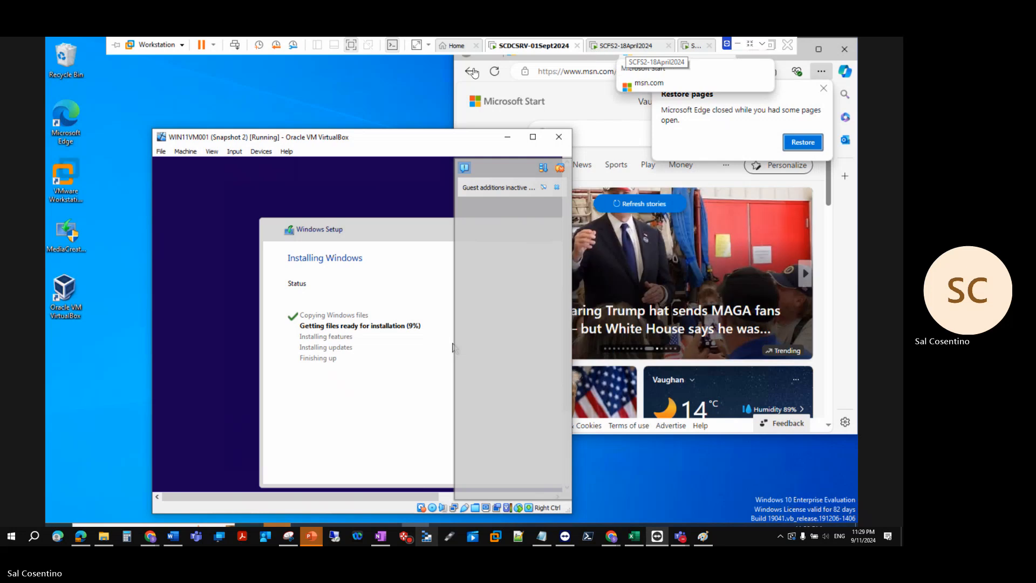
{"action": "left_click", "coordinate": [390, 89]}
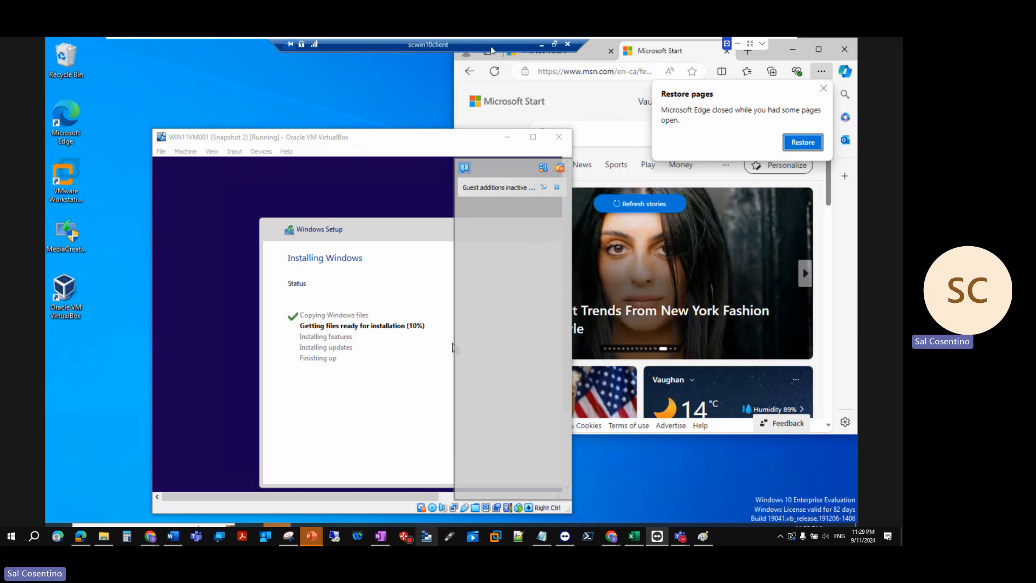
Step: Try the scwin10client Remote Desktop session in a window, and return it to full screen
{"action": "left_click", "coordinate": [554, 44]}
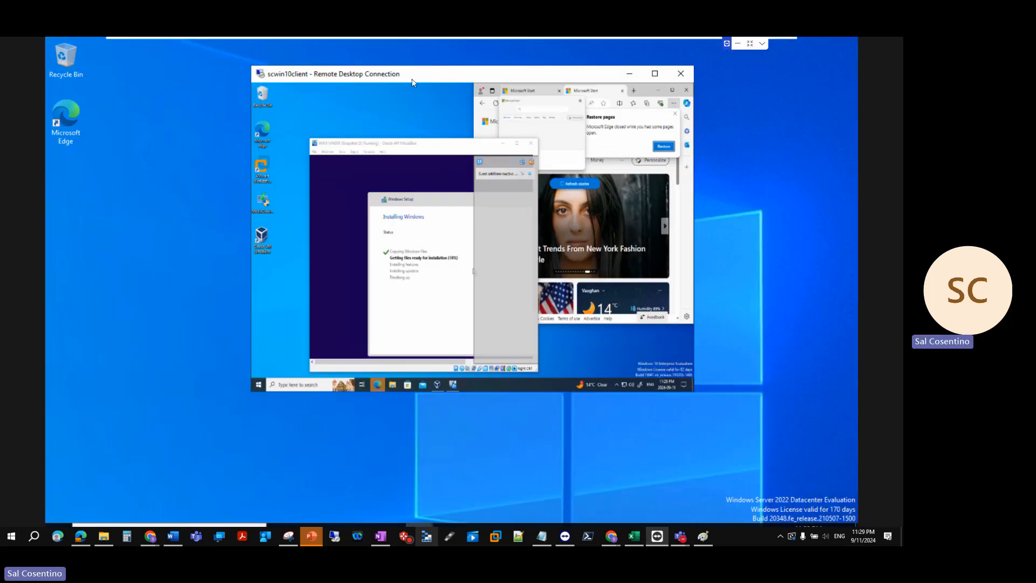
{"action": "right_click", "coordinate": [371, 77]}
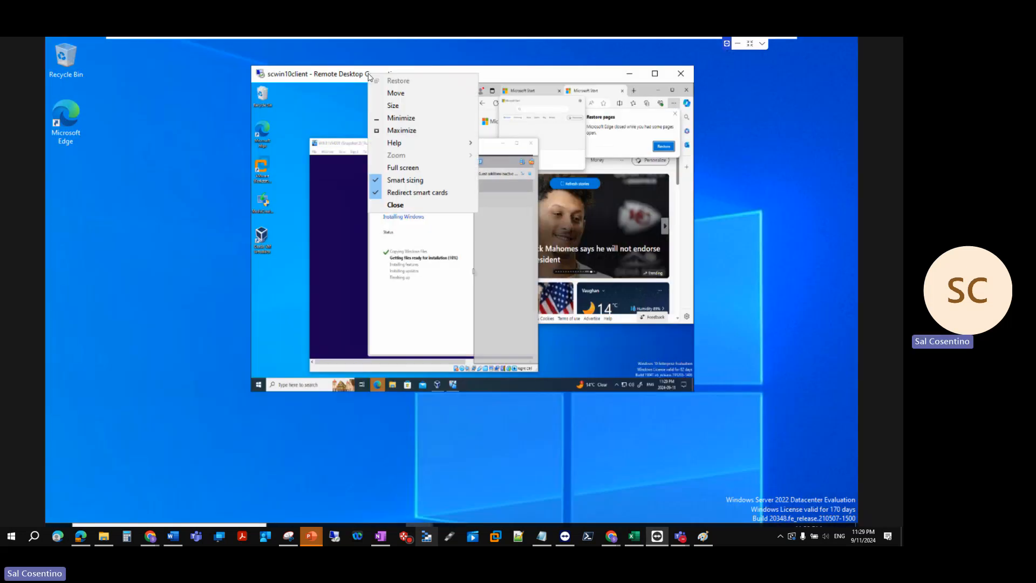
{"action": "left_click", "coordinate": [399, 168]}
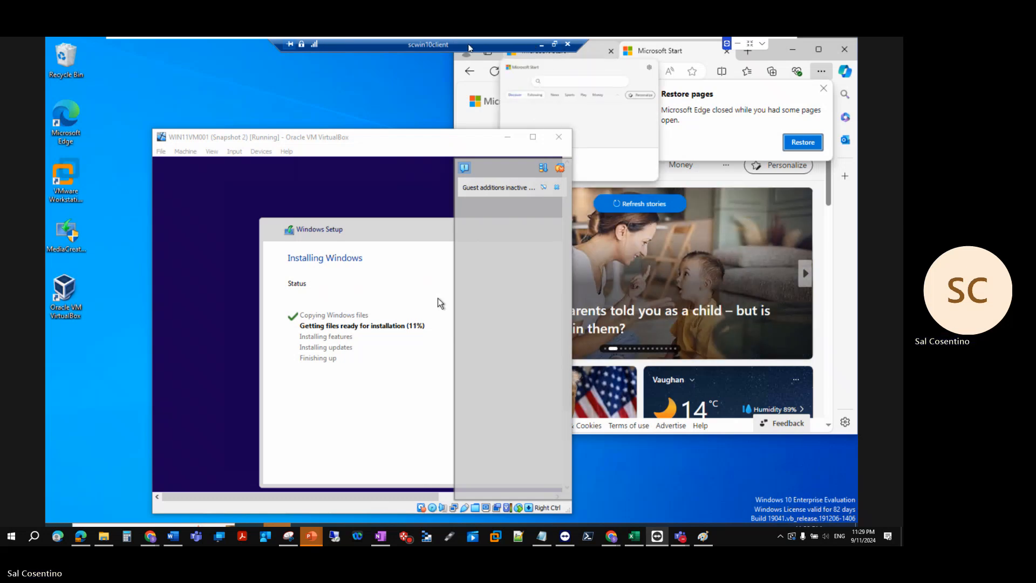
Step: Turn off smart sizing for the scwin10client Remote Desktop session and show it full screen again
{"action": "left_click", "coordinate": [555, 44]}
{"action": "right_click", "coordinate": [462, 73]}
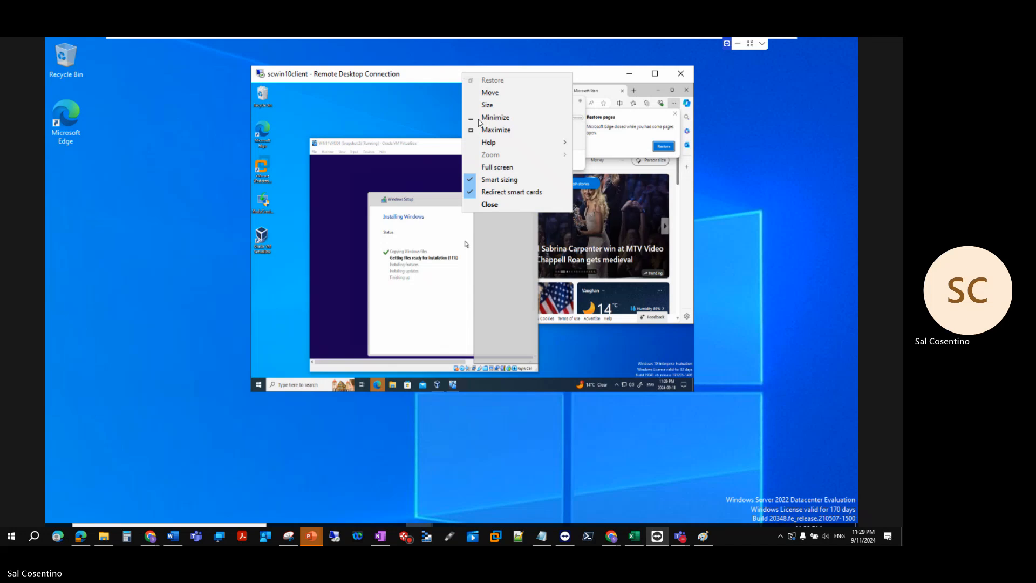
{"action": "left_click", "coordinate": [479, 179]}
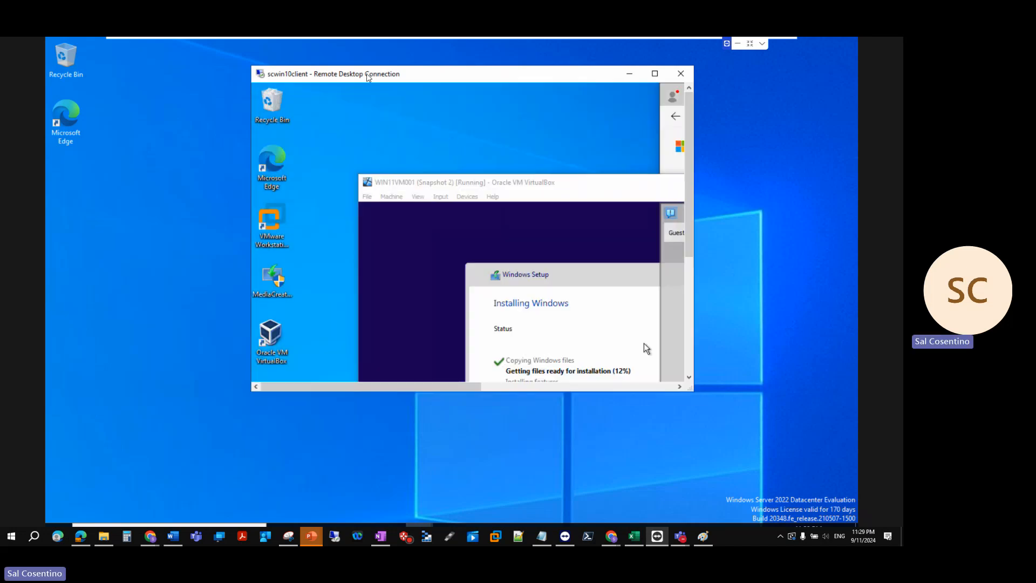
{"action": "right_click", "coordinate": [367, 74]}
{"action": "left_click", "coordinate": [400, 168]}
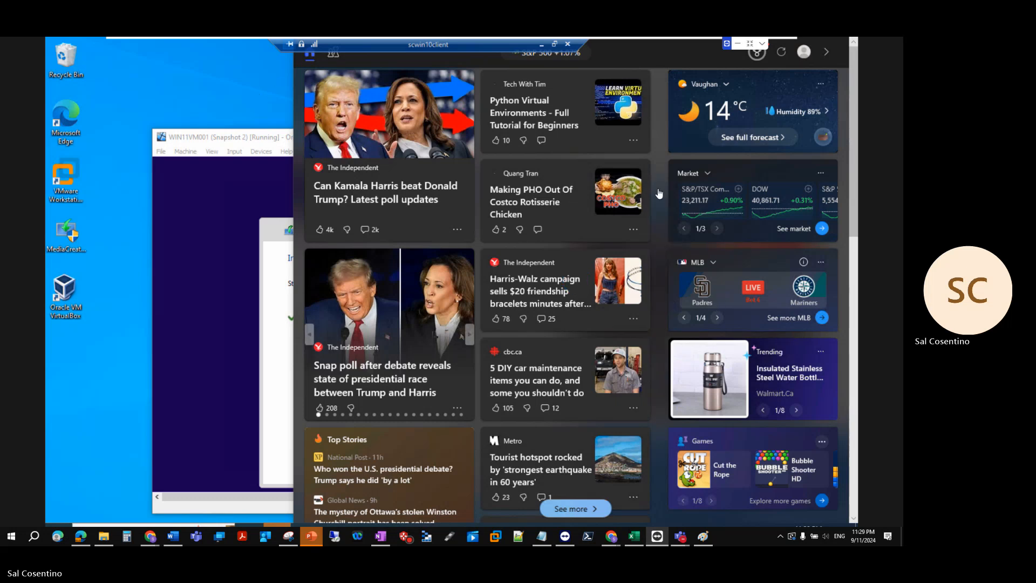
Step: Dismiss the news feed and switch the scwin10client Remote Desktop session to a window placed lower on the desktop
{"action": "left_click", "coordinate": [246, 139]}
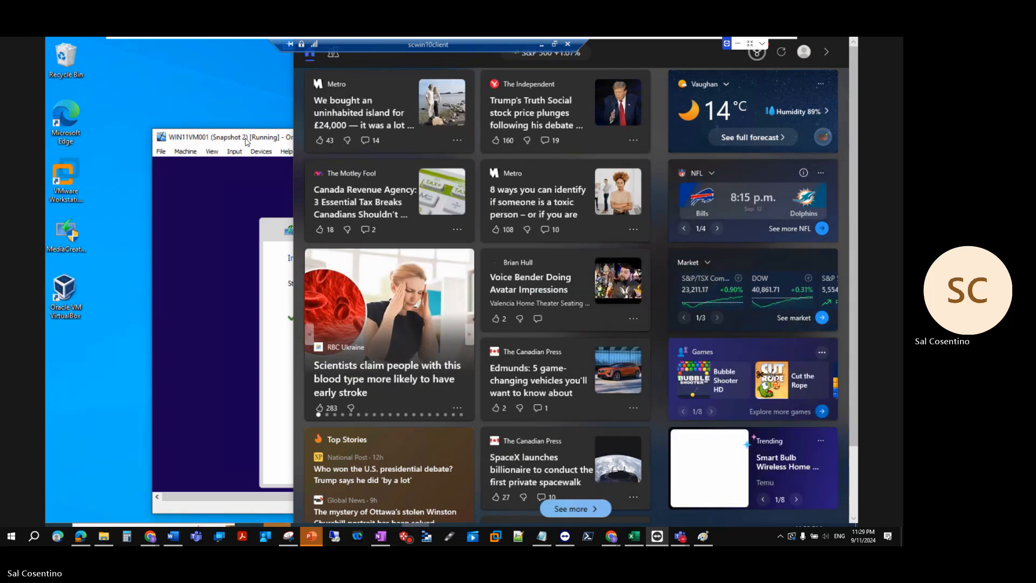
{"action": "left_click", "coordinate": [828, 56]}
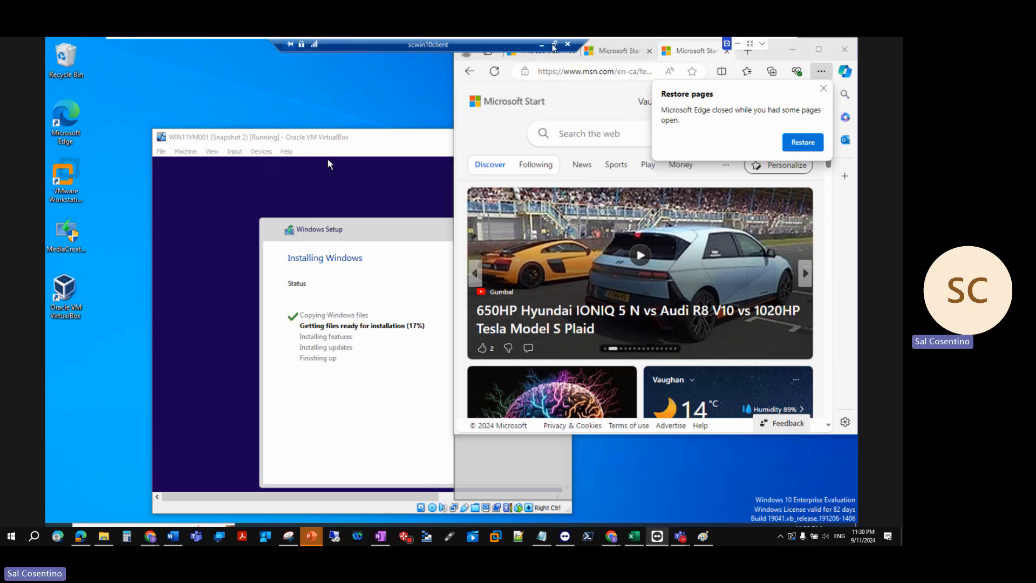
{"action": "left_click", "coordinate": [554, 45]}
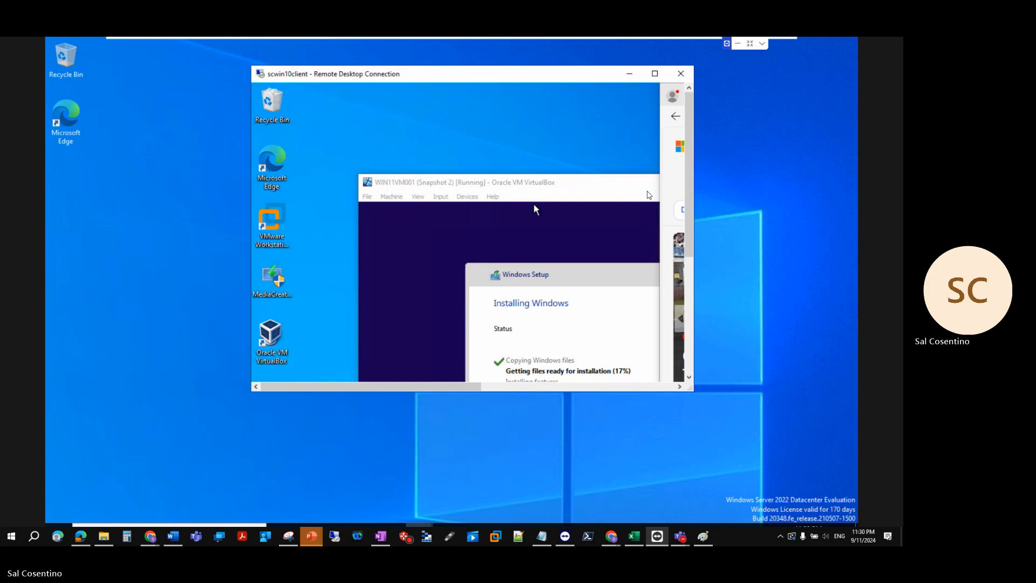
{"action": "left_click", "coordinate": [756, 271]}
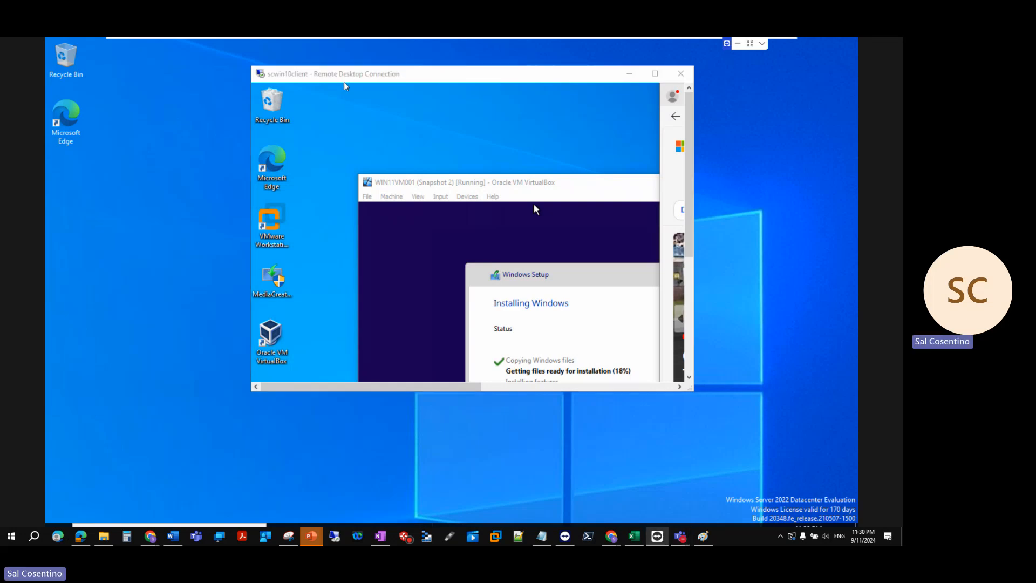
{"action": "left_click_drag", "start_coordinate": [346, 86], "coordinate": [340, 144]}
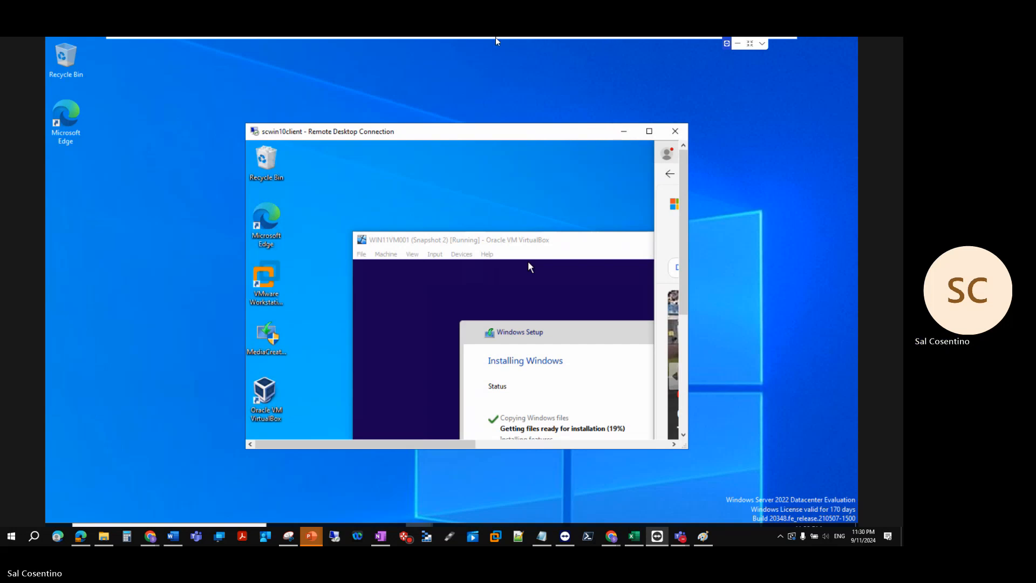
Step: Take the SCDCSRV-01Sept2024 console out of full-screen view and open the scwin10client Remote Desktop window's options
{"action": "mouse_move", "coordinate": [499, 38]}
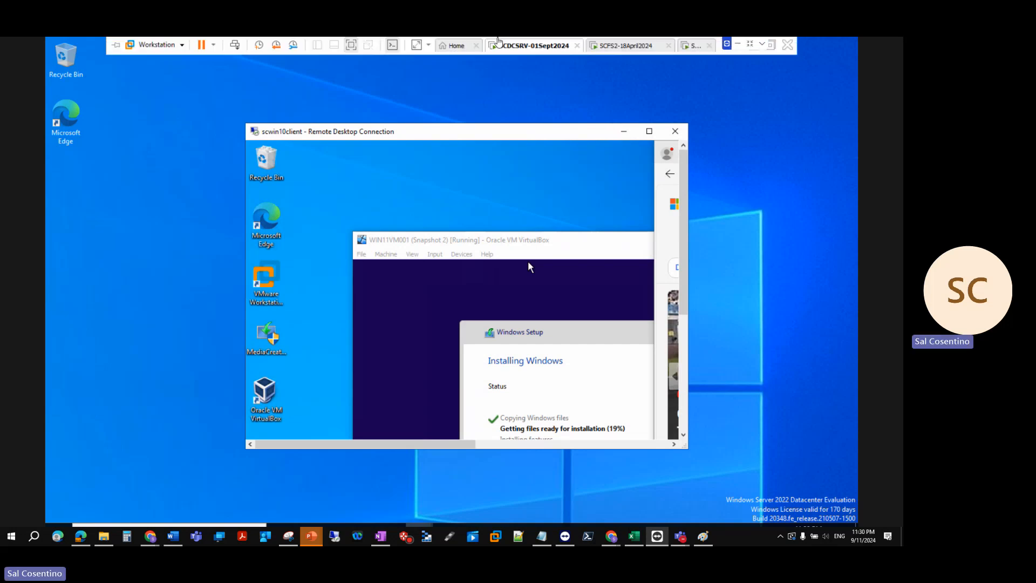
{"action": "left_click", "coordinate": [771, 45]}
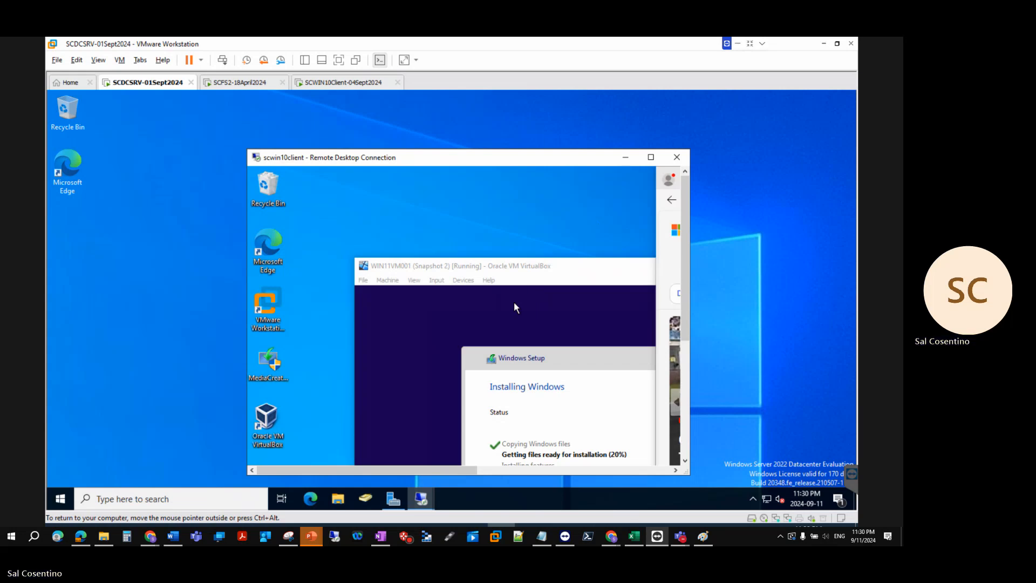
{"action": "right_click", "coordinate": [535, 165]}
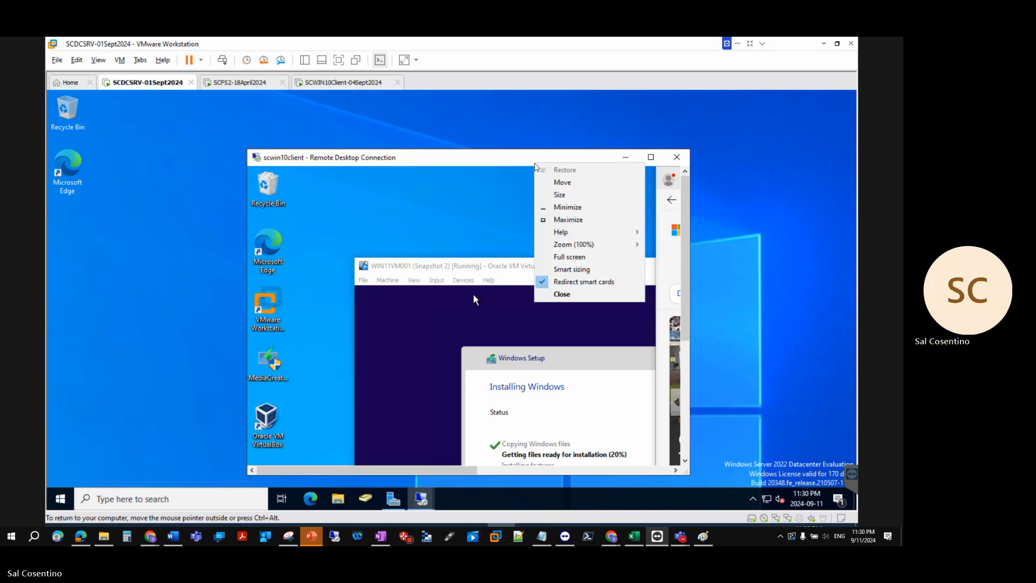
{"action": "mouse_move", "coordinate": [577, 242]}
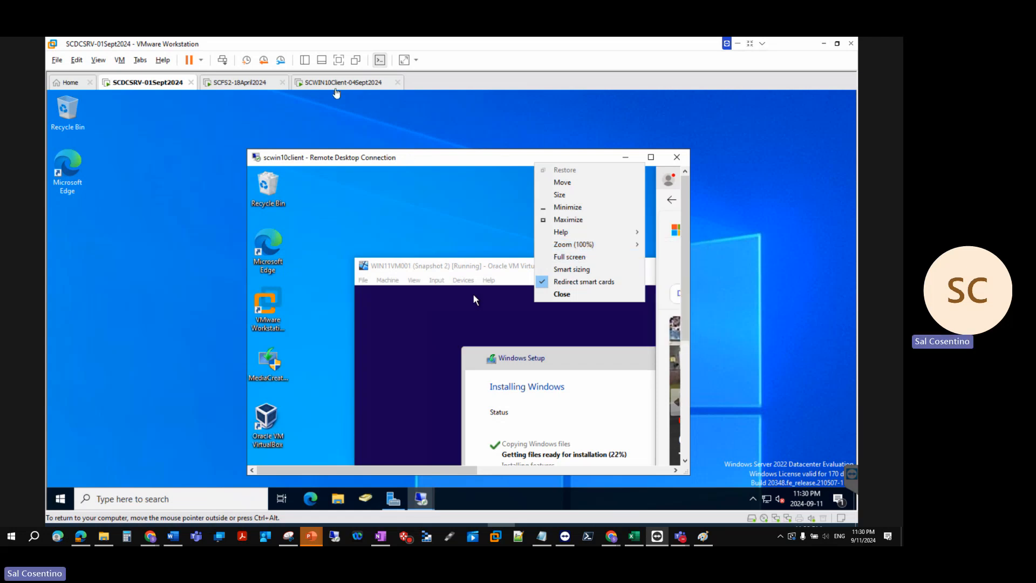
Step: Start reinstalling VMware Tools on the SCWIN10Client-04Sept2024 machine
{"action": "left_click", "coordinate": [338, 82]}
{"action": "right_click", "coordinate": [338, 84]}
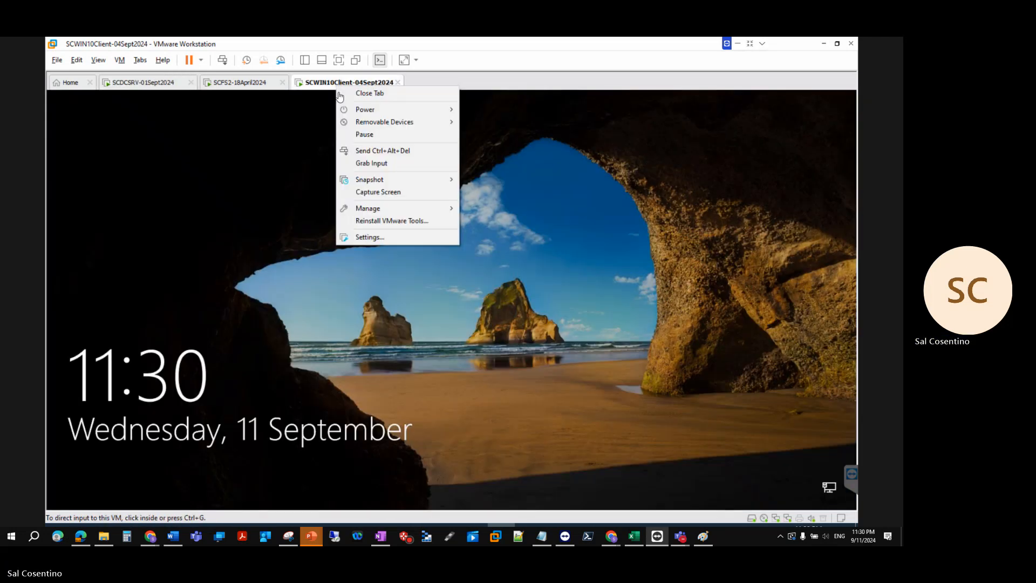
{"action": "left_click", "coordinate": [408, 221]}
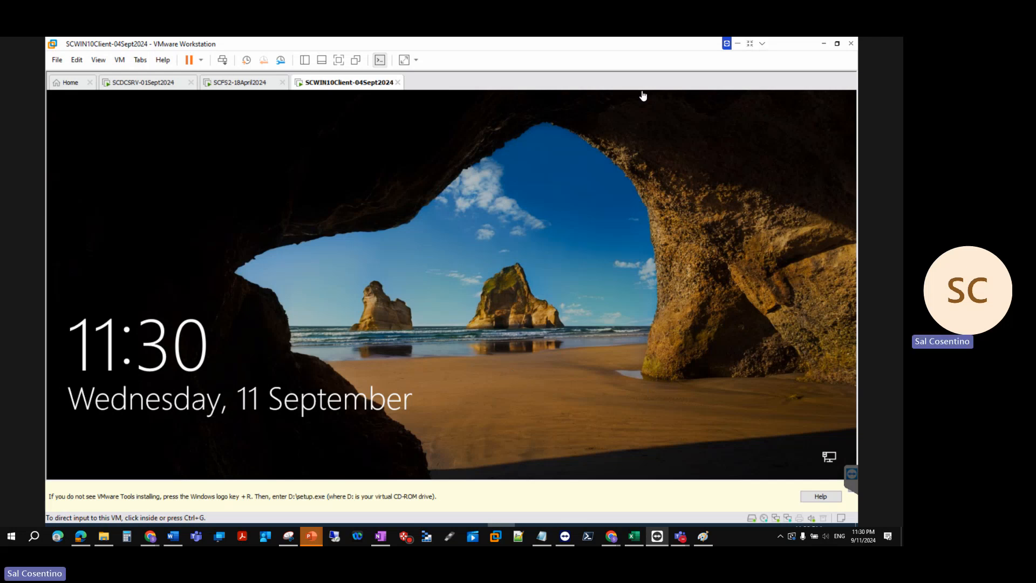
Step: Show the scwin10client session full screen inside the SCDCSRV-01Sept2024 console, and clear Edge away to reposition the WIN11VM001 window
{"action": "left_click", "coordinate": [169, 83]}
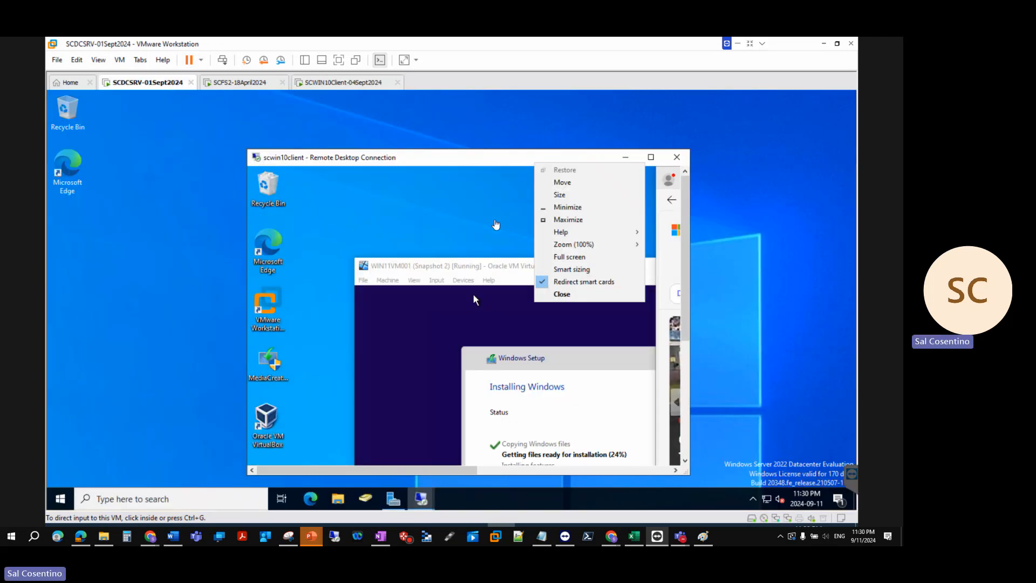
{"action": "left_click", "coordinate": [562, 259]}
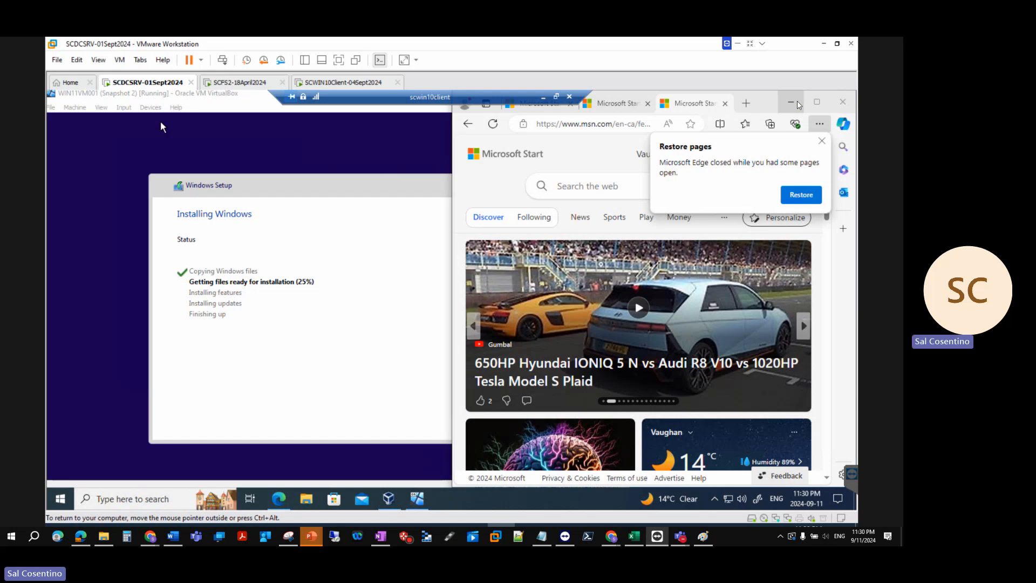
{"action": "left_click", "coordinate": [798, 103]}
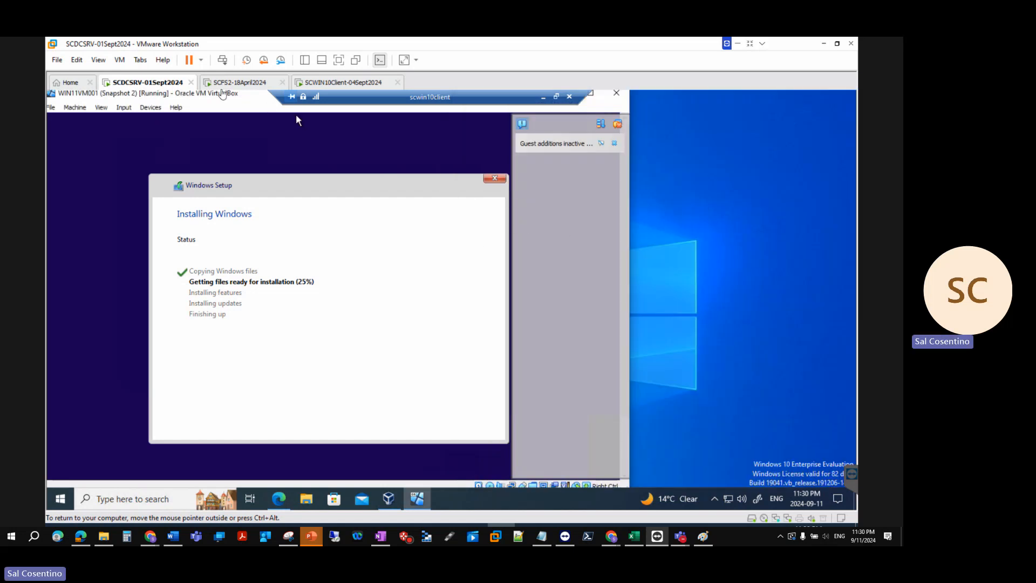
{"action": "left_click_drag", "start_coordinate": [221, 95], "coordinate": [293, 104]}
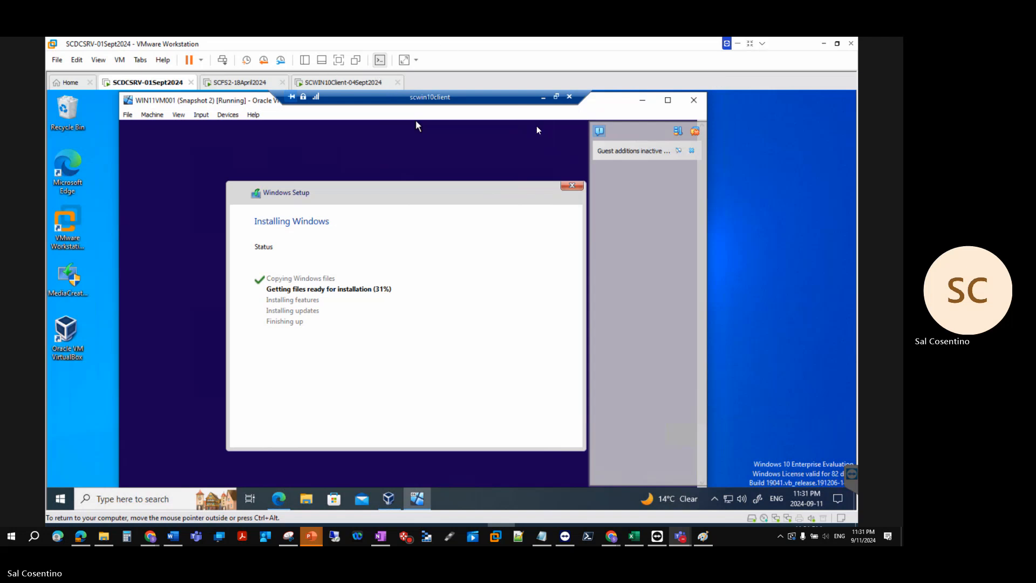
Step: Check the WIN11VM001 installation progress and examine the details of Snapshot 1 - blank machine in VirtualBox Manager
{"action": "mouse_move", "coordinate": [104, 535]}
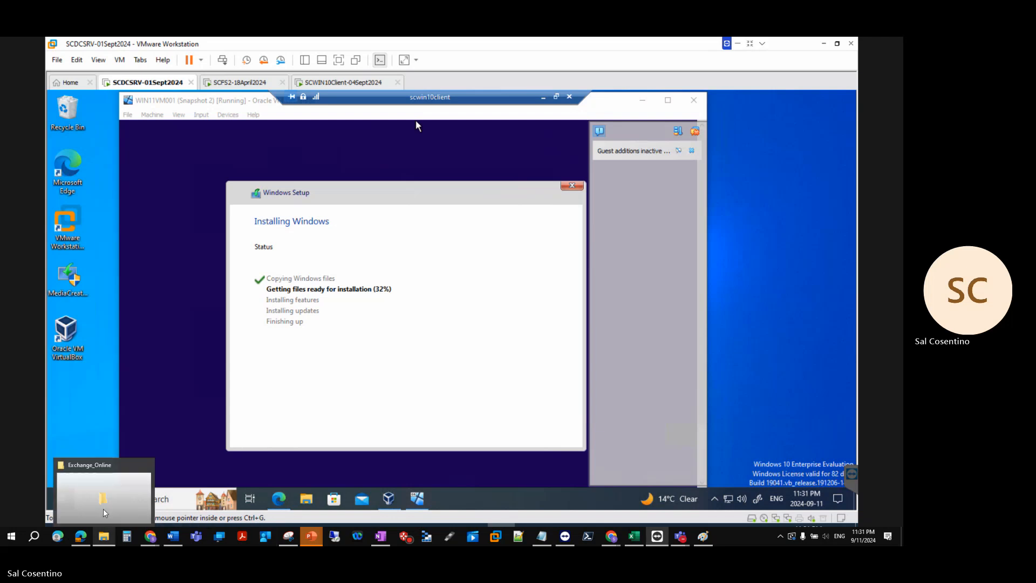
{"action": "mouse_move", "coordinate": [107, 497]}
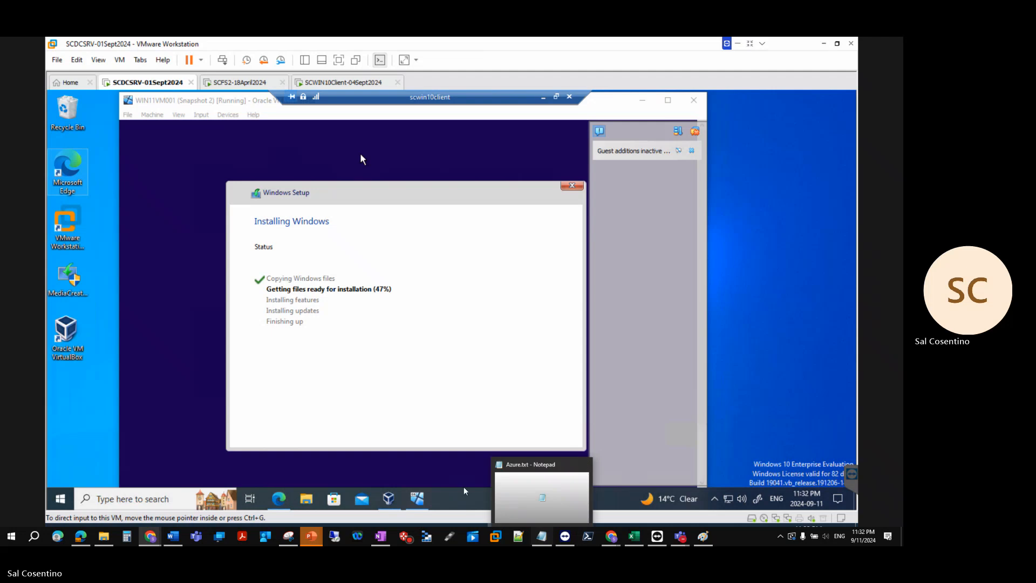
{"action": "left_click", "coordinate": [388, 504]}
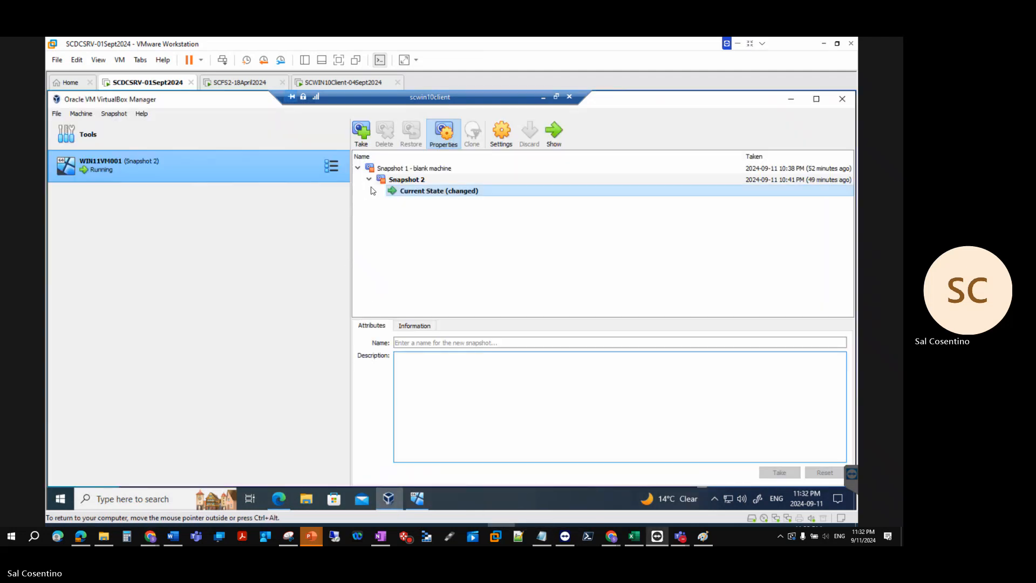
{"action": "left_click", "coordinate": [564, 135]}
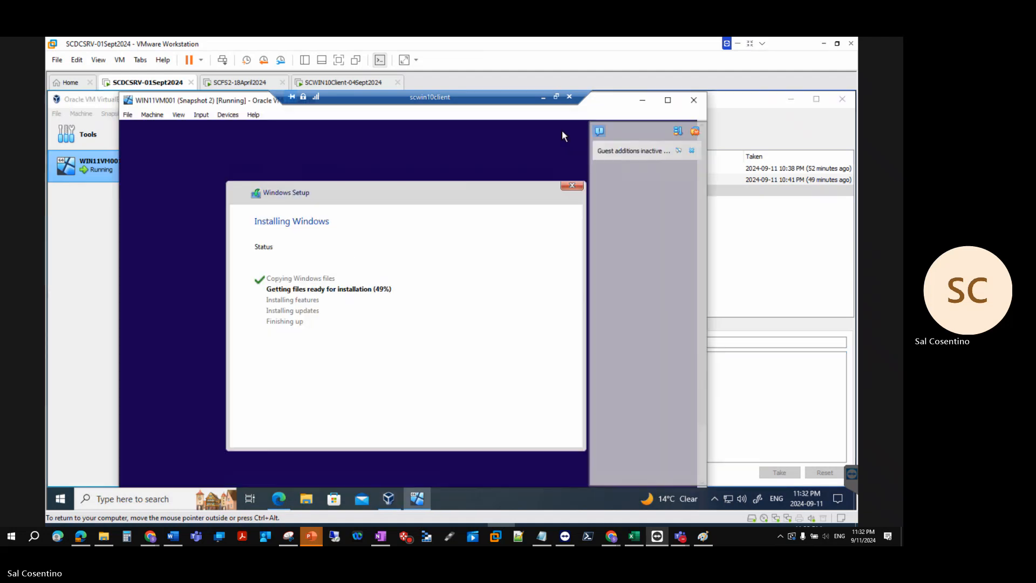
{"action": "left_click", "coordinate": [73, 246]}
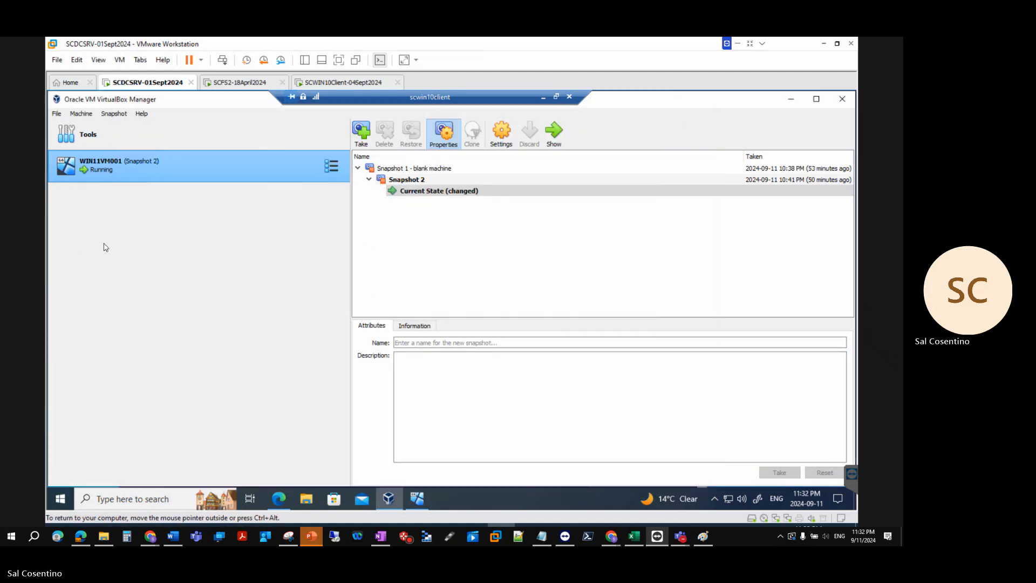
{"action": "left_click", "coordinate": [389, 170]}
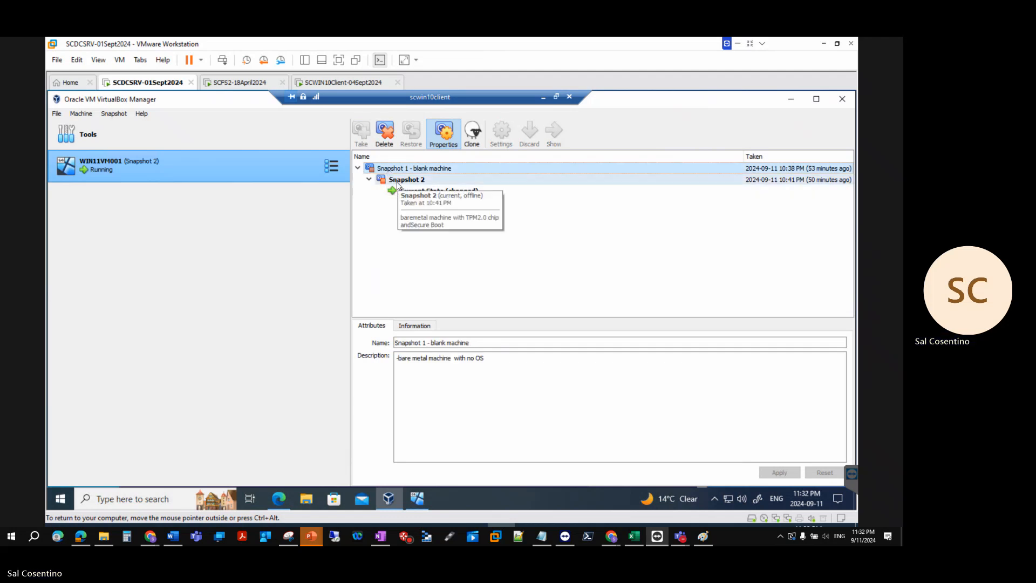
Step: Hide the snapshot properties, show the details of WIN11VM001, and examine the disk options of its optical drive
{"action": "left_click", "coordinate": [437, 138]}
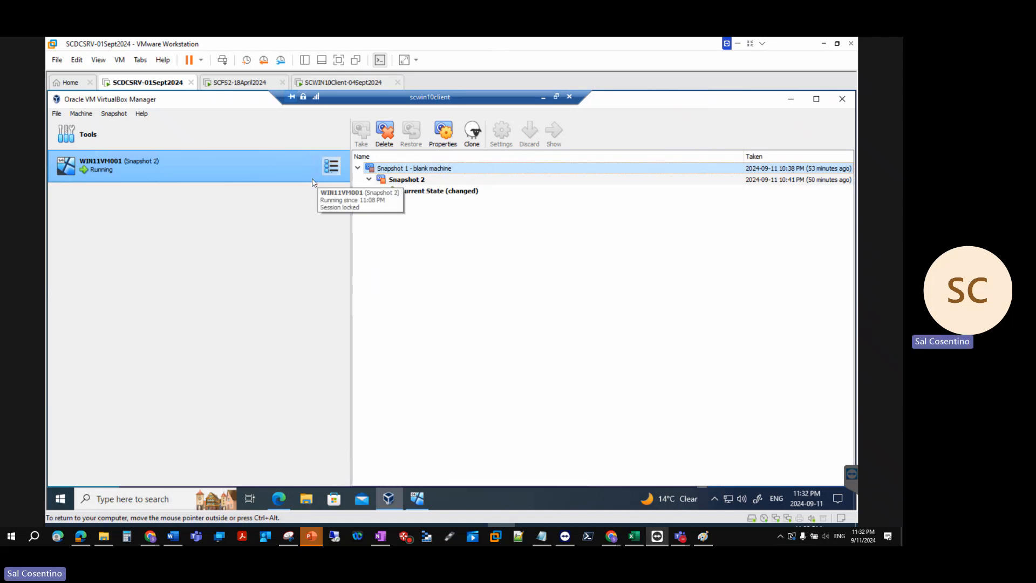
{"action": "left_click", "coordinate": [103, 163]}
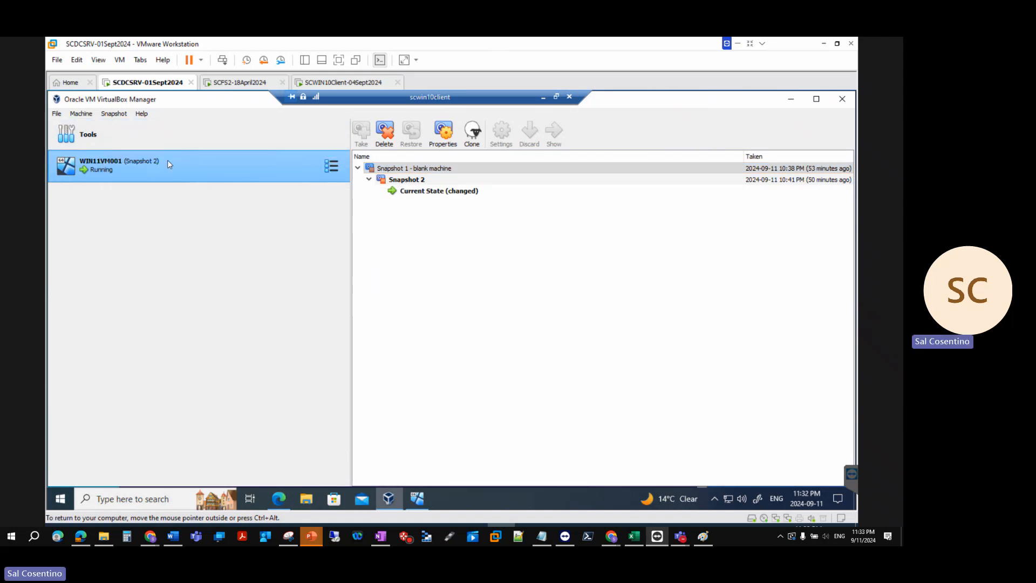
{"action": "left_click", "coordinate": [333, 167]}
{"action": "left_click", "coordinate": [385, 163]}
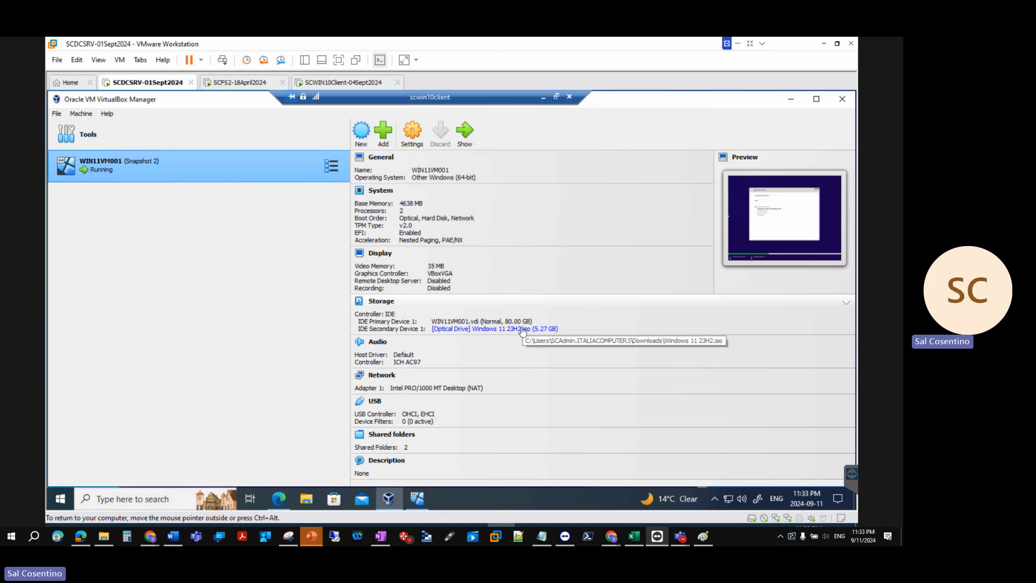
{"action": "left_click", "coordinate": [522, 330]}
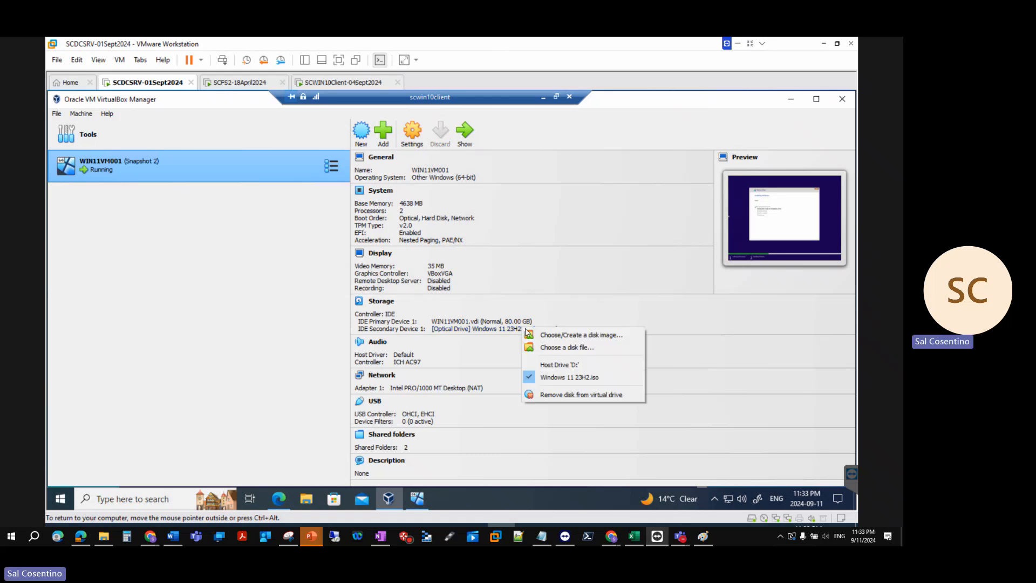
{"action": "left_click", "coordinate": [565, 300]}
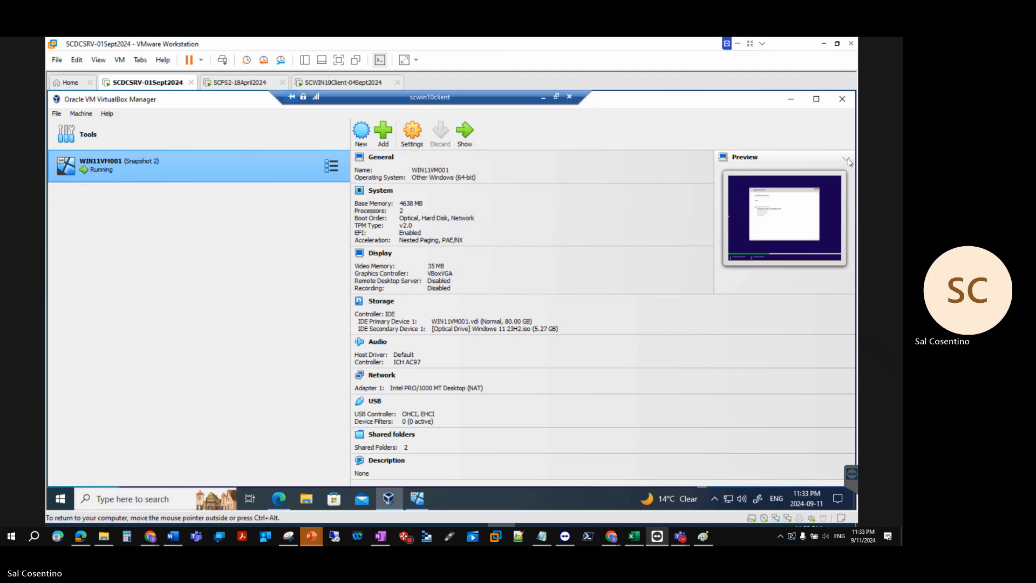
Step: Collapse and re-expand the Preview and Storage sections in the WIN11VM001 details
{"action": "left_click", "coordinate": [845, 160]}
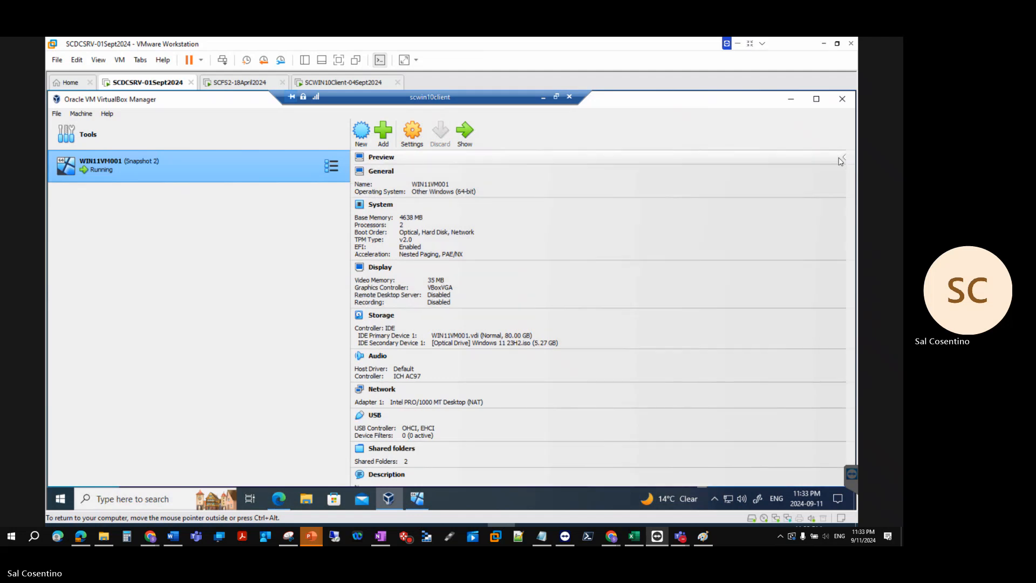
{"action": "left_click", "coordinate": [846, 160]}
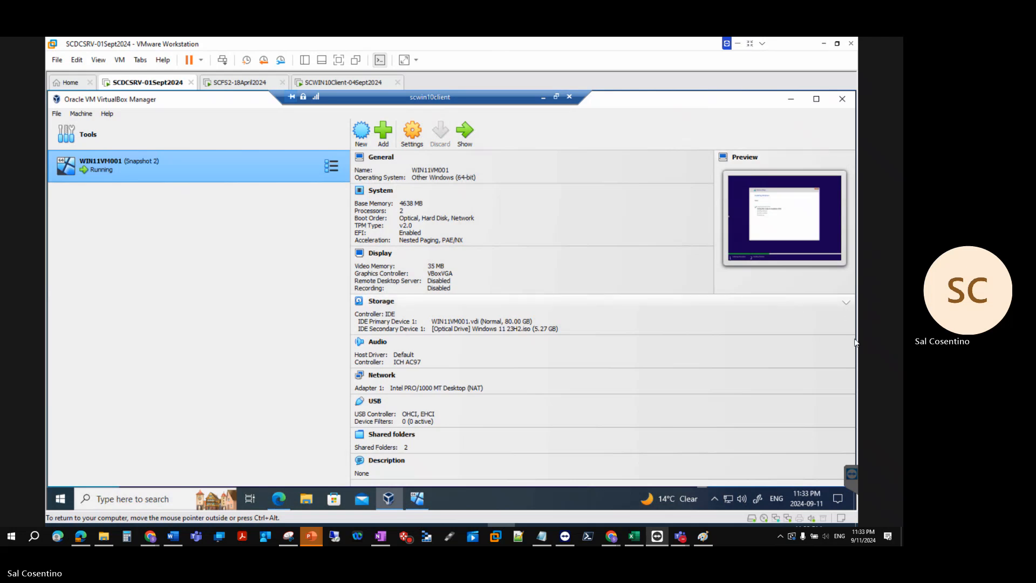
{"action": "left_click", "coordinate": [845, 302]}
{"action": "left_click", "coordinate": [844, 303]}
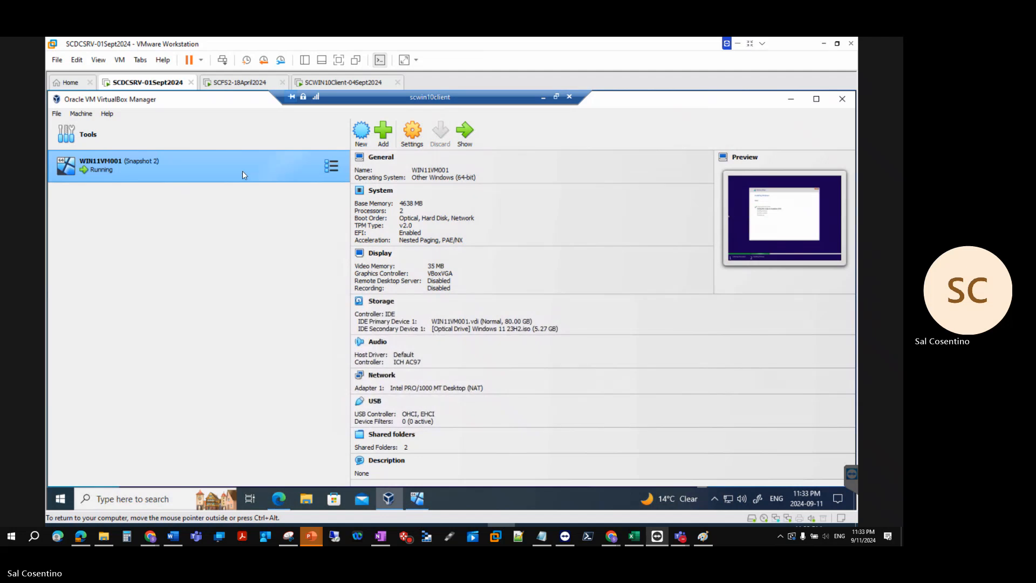
Step: Minimize VirtualBox Manager to check the WIN11VM001 installation progress, and review the Part 3 slide of the How to create a virtual machine presentation
{"action": "left_click", "coordinate": [791, 99]}
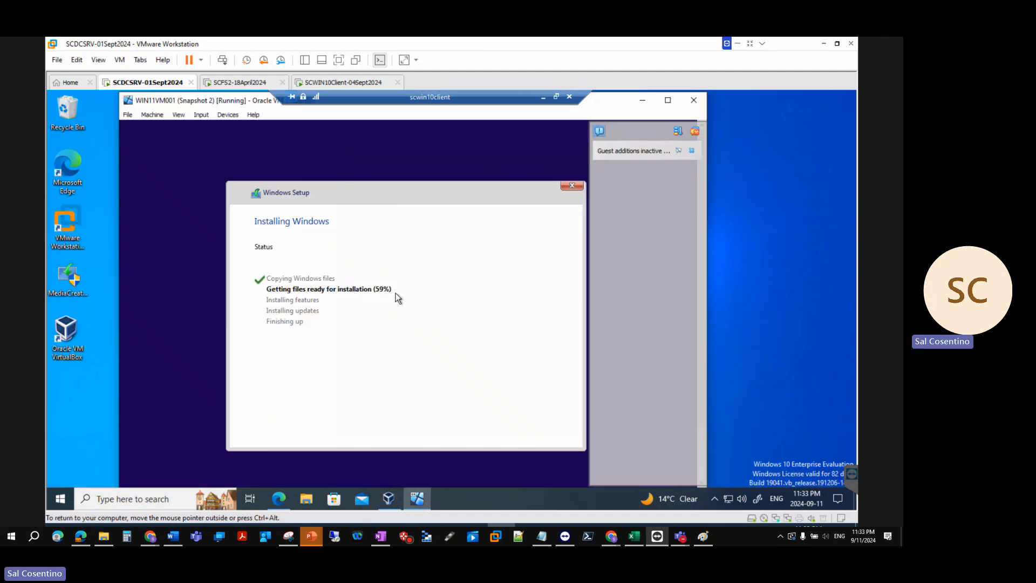
{"action": "left_click", "coordinate": [668, 100]}
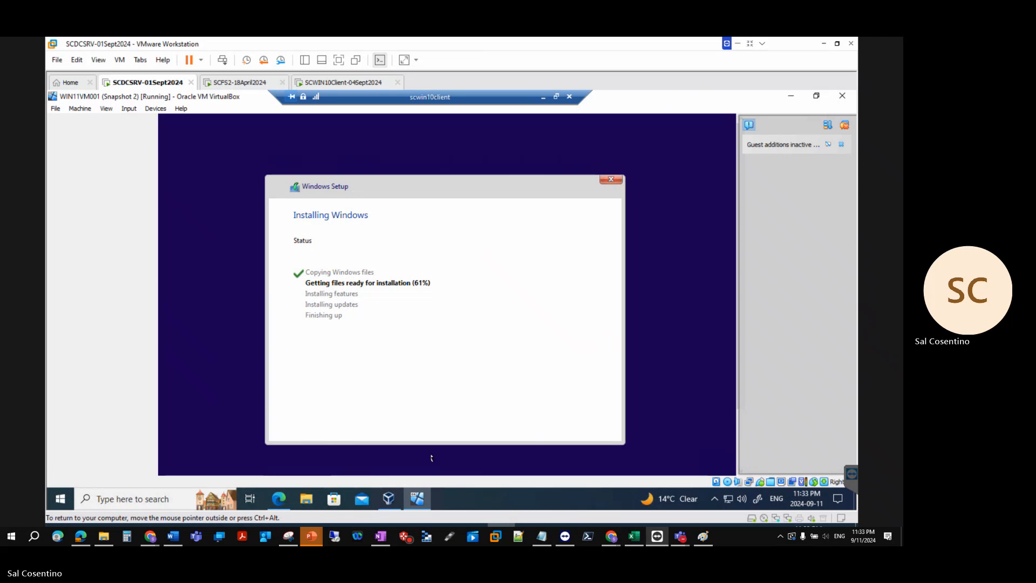
{"action": "mouse_move", "coordinate": [298, 534]}
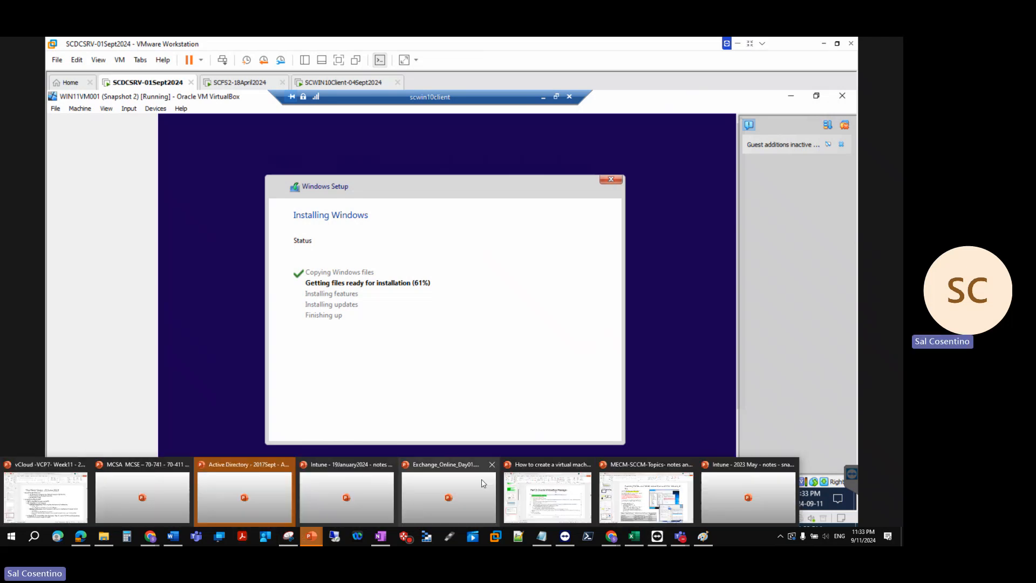
{"action": "left_click", "coordinate": [555, 491]}
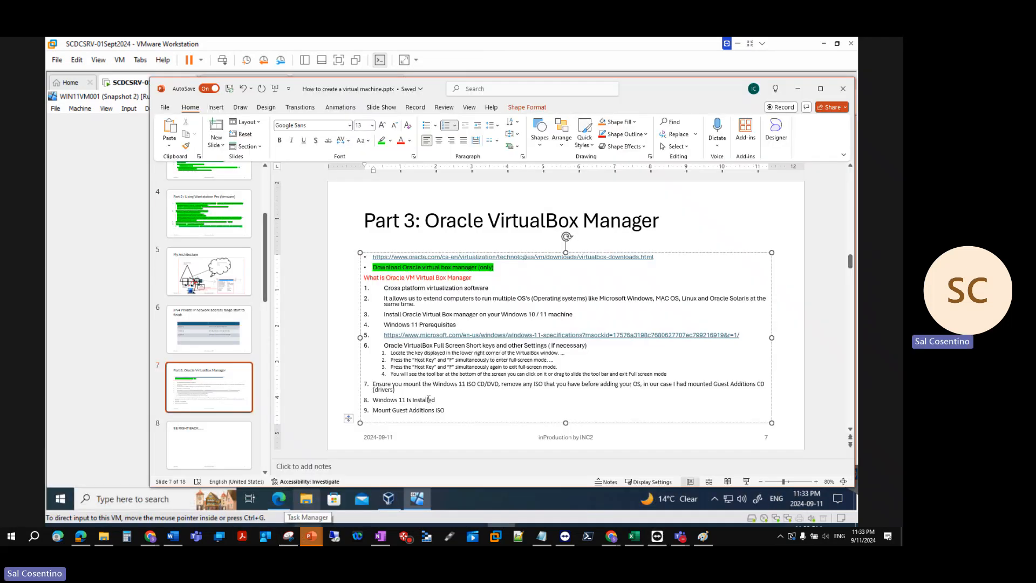
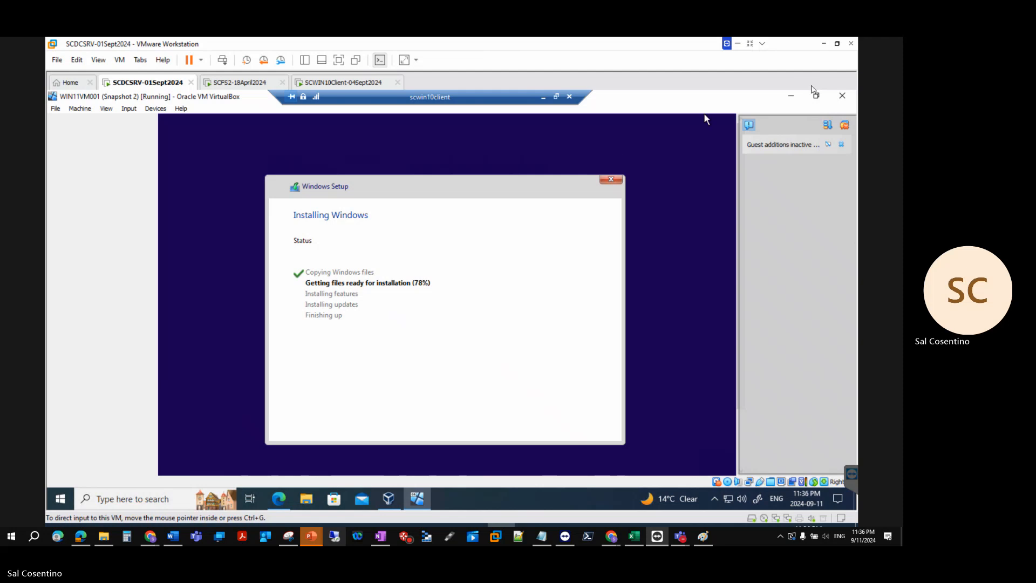
{"action": "left_click", "coordinate": [816, 96]}
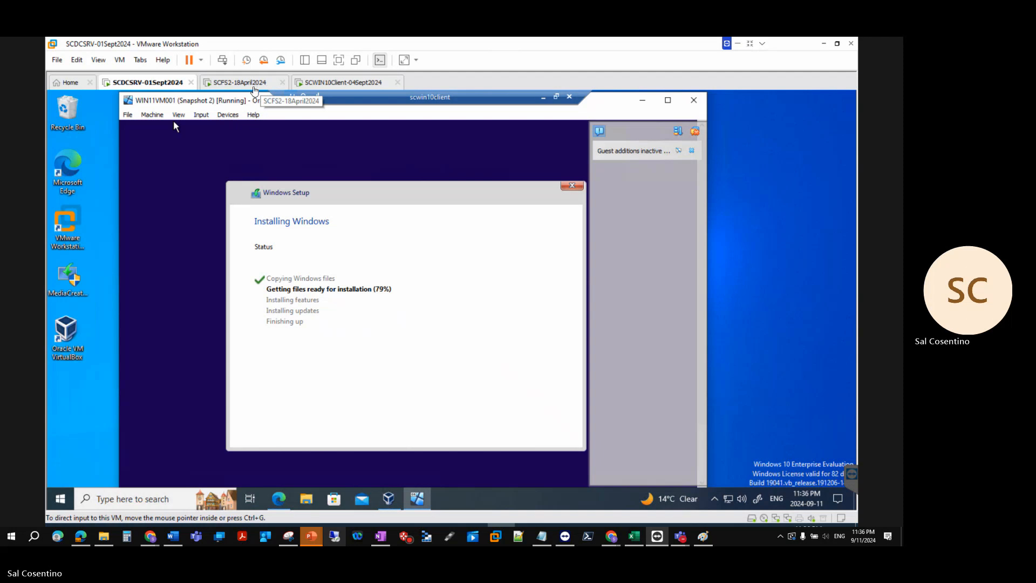
Step: Launch Remote Desktop Connection inside the scwin10client session by running mstsc
{"action": "right_click", "coordinate": [61, 503]}
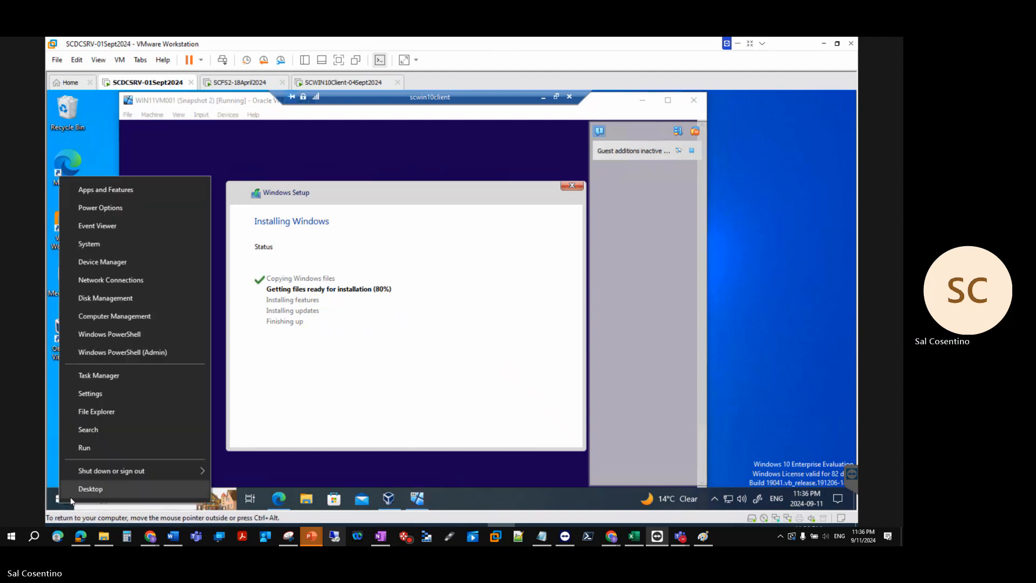
{"action": "left_click", "coordinate": [94, 447]}
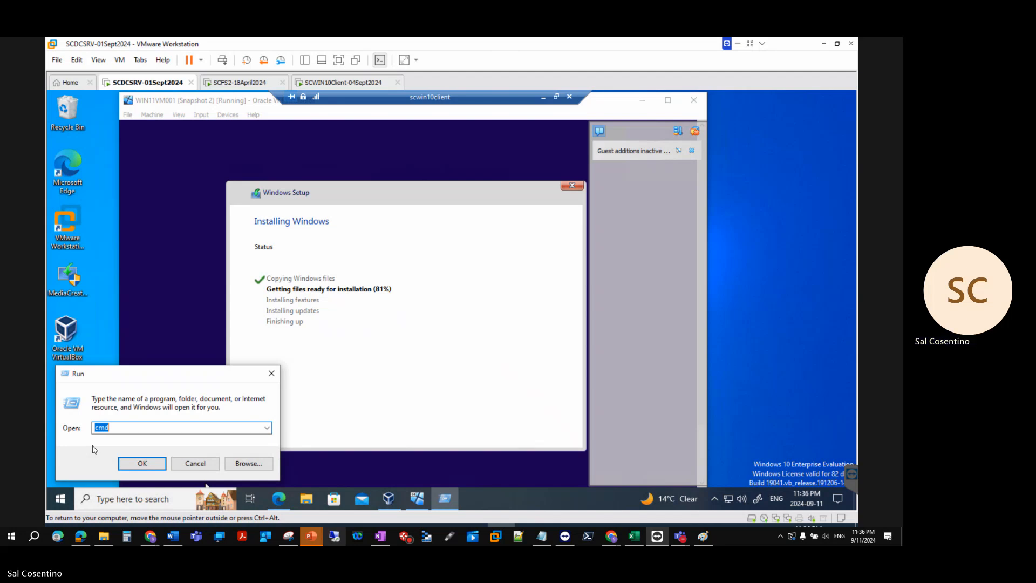
{"action": "type", "text": "mstsc"}
{"action": "key", "text": "Return"}
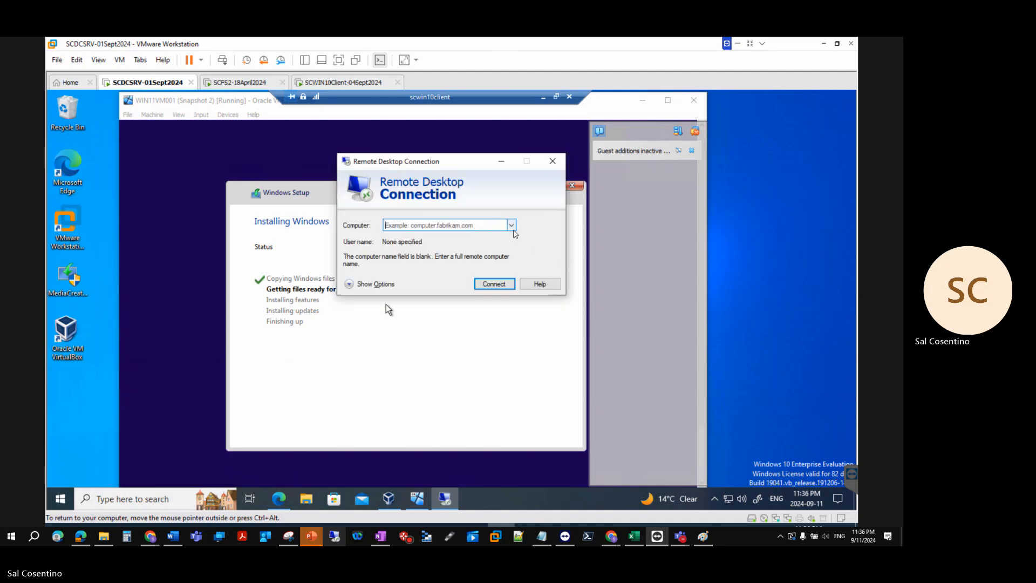
Step: Try to start a Remote Desktop connection to the computer scmemps
{"action": "left_click", "coordinate": [494, 223]}
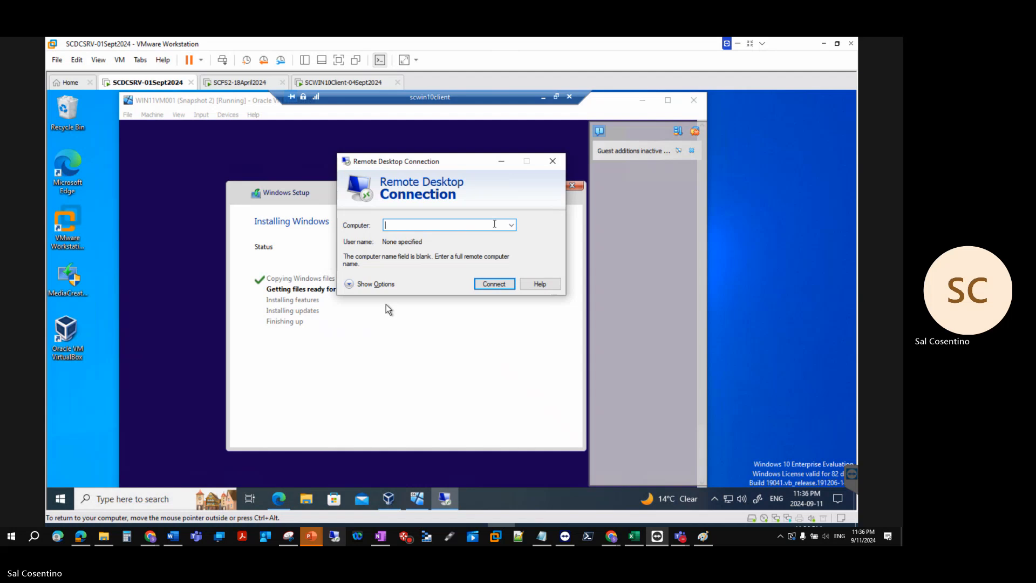
{"action": "type", "text": "scmecm"}
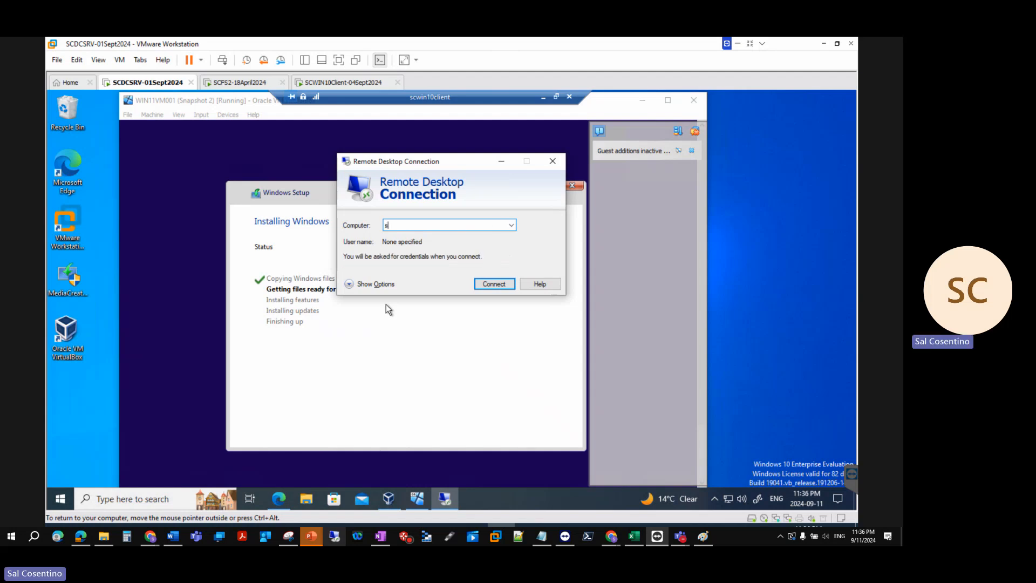
{"action": "key", "text": "BackSpace"}
{"action": "key", "text": "BackSpace"}
{"action": "type", "text": "mps"}
{"action": "key", "text": "Return"}
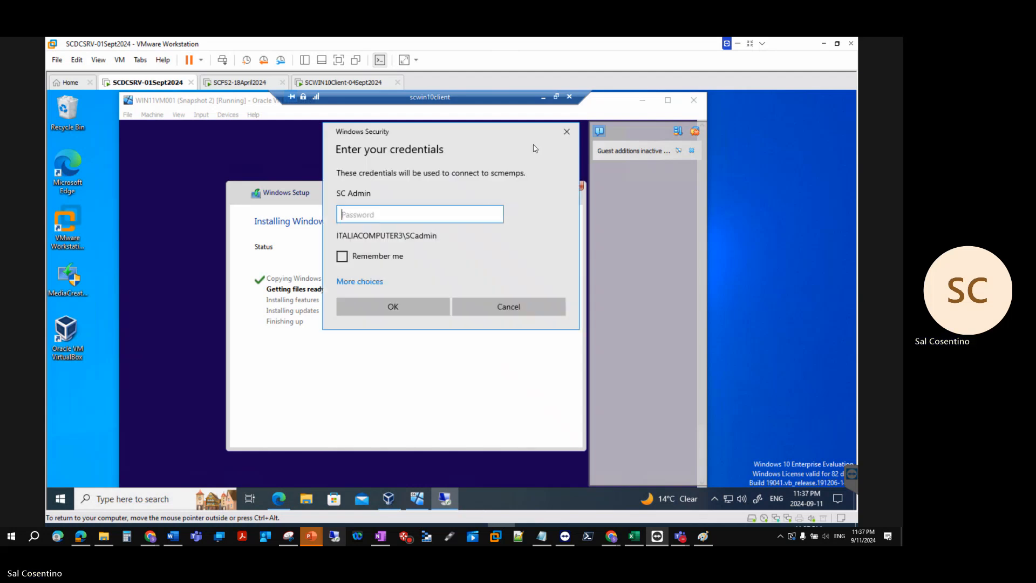
Step: Dismiss the credentials request for scmemps and close Remote Desktop Connection
{"action": "left_click", "coordinate": [564, 135]}
{"action": "left_click", "coordinate": [544, 150]}
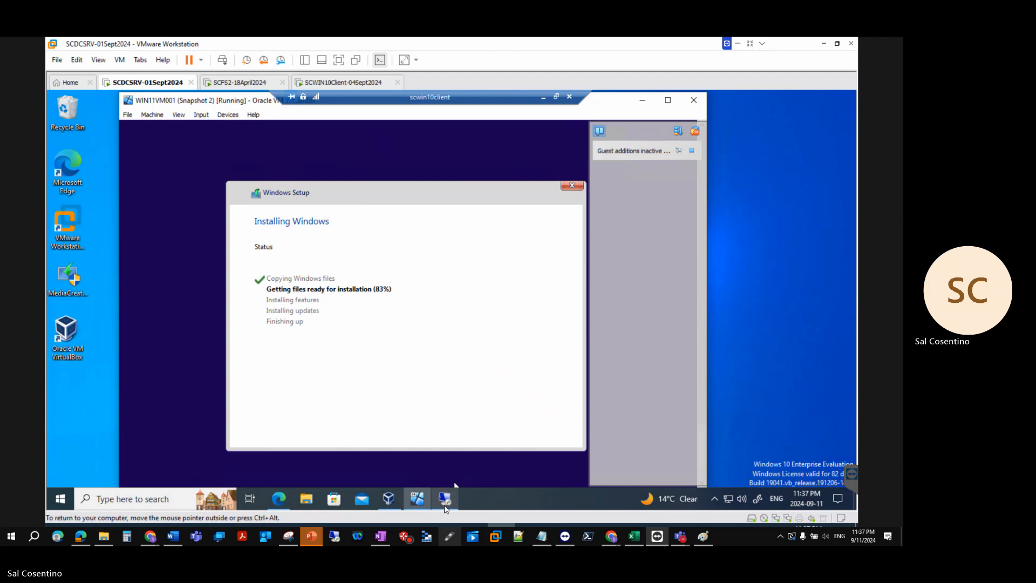
{"action": "mouse_move", "coordinate": [445, 507]}
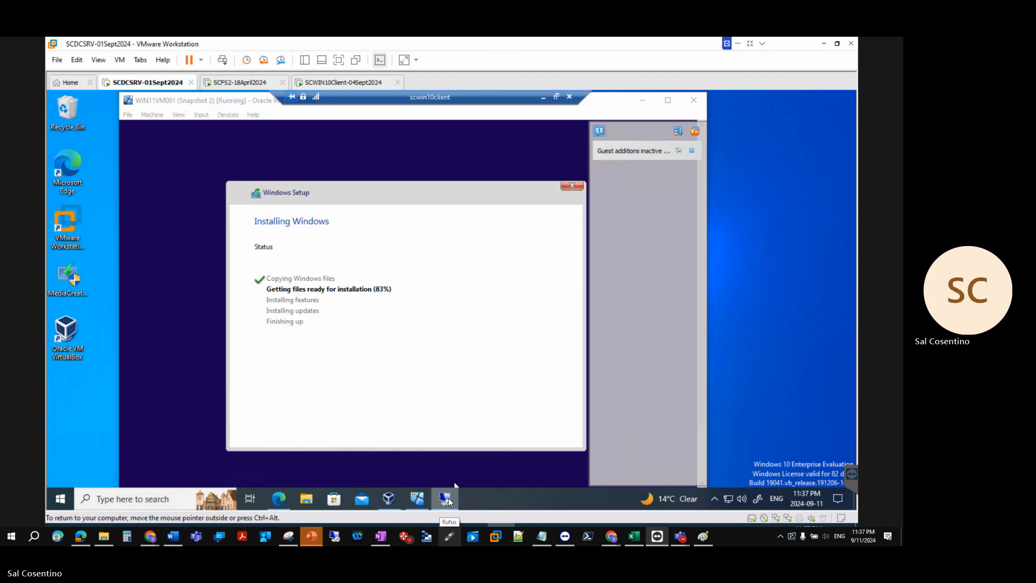
{"action": "right_click", "coordinate": [448, 497]}
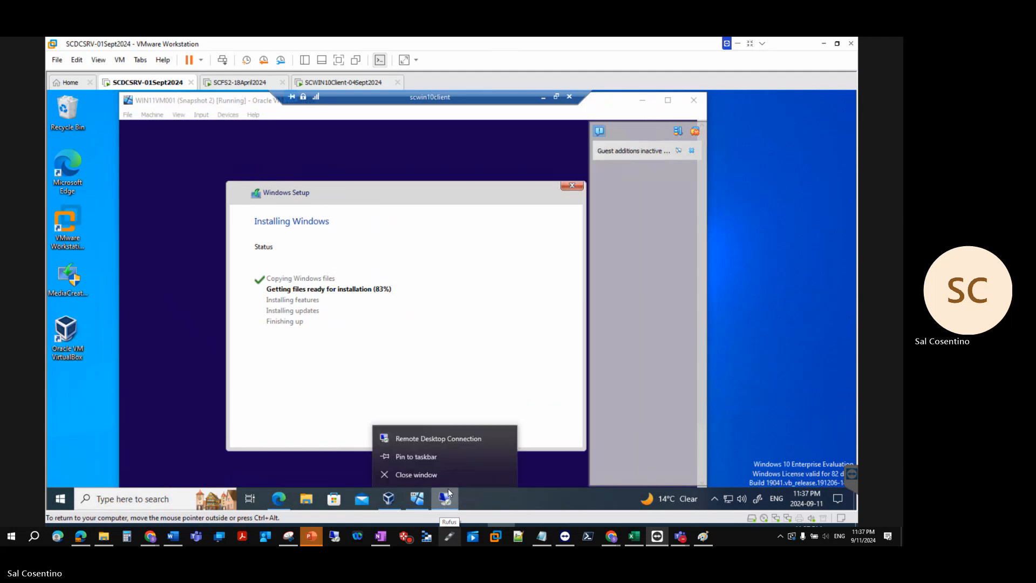
{"action": "left_click", "coordinate": [447, 475]}
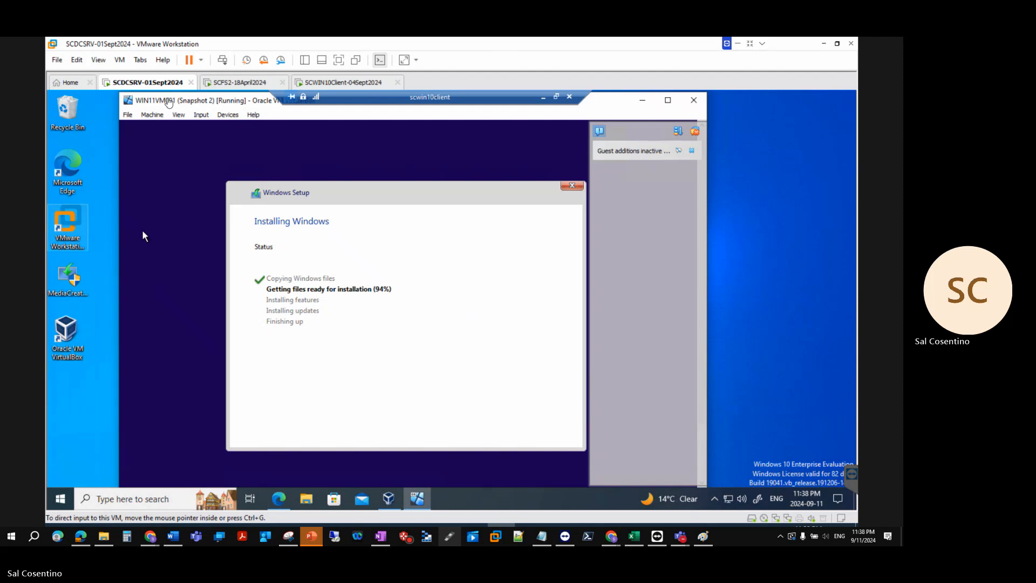
Step: Examine the SCDCSRV-01Sept2024 virtual machine settings, covering the Advanced options and the processor virtualization settings
{"action": "left_click", "coordinate": [336, 82]}
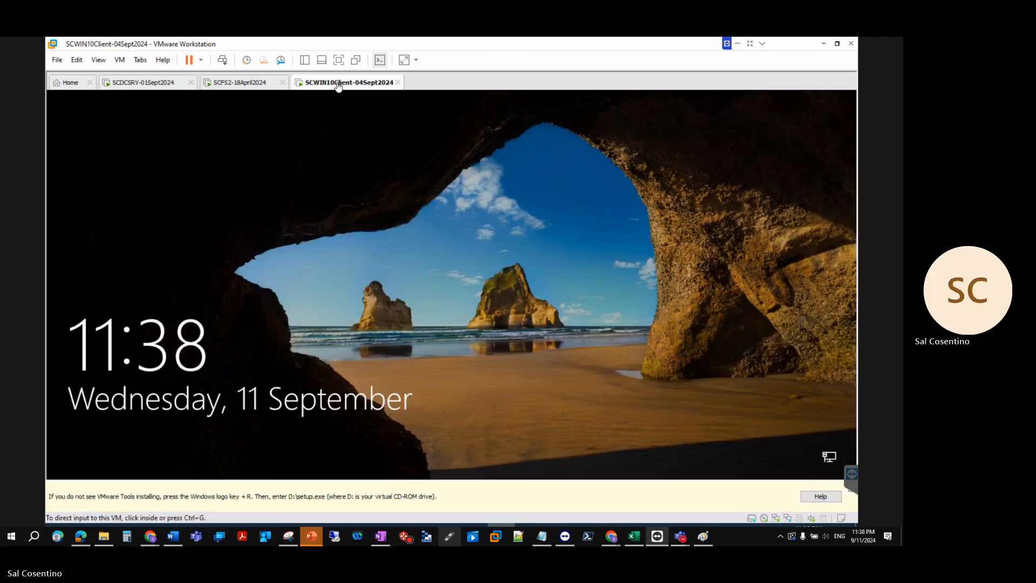
{"action": "left_click", "coordinate": [145, 88]}
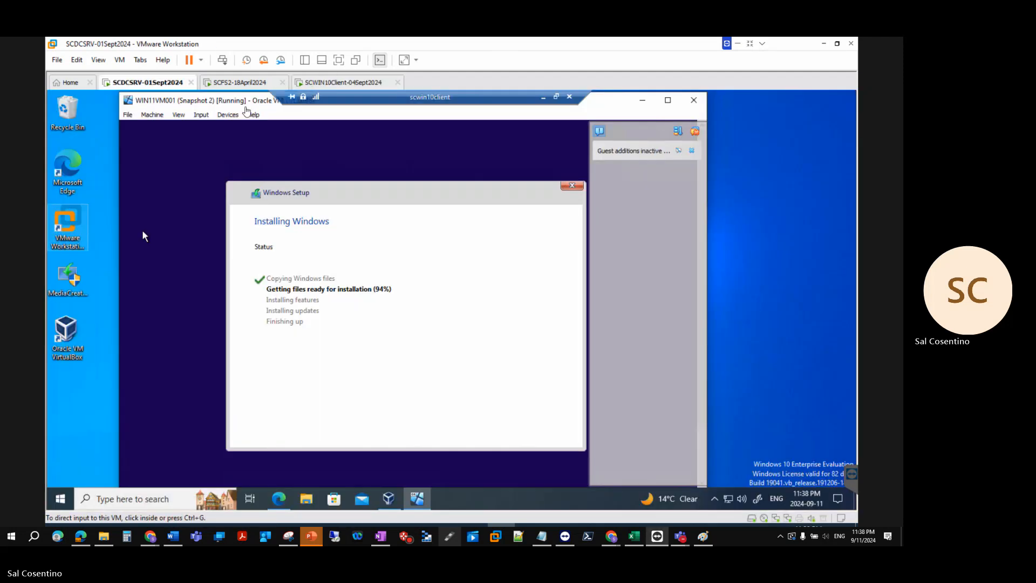
{"action": "right_click", "coordinate": [165, 81]}
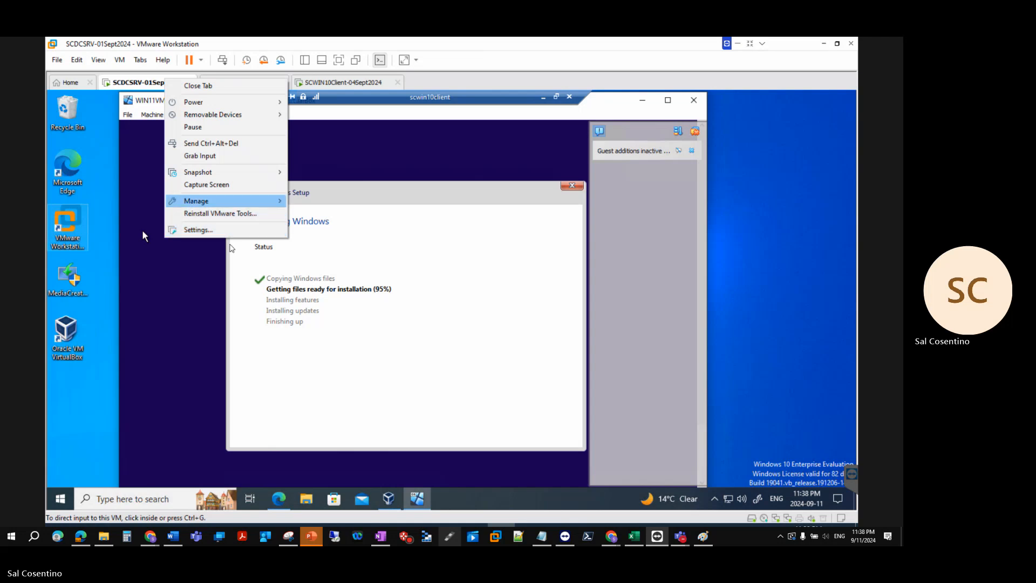
{"action": "left_click", "coordinate": [226, 231]}
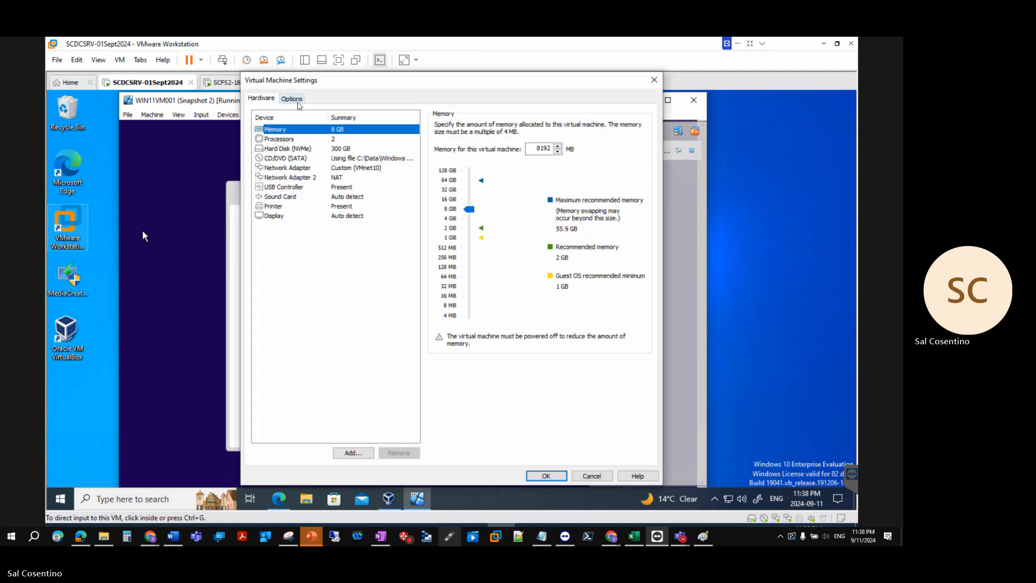
{"action": "left_click", "coordinate": [296, 102]}
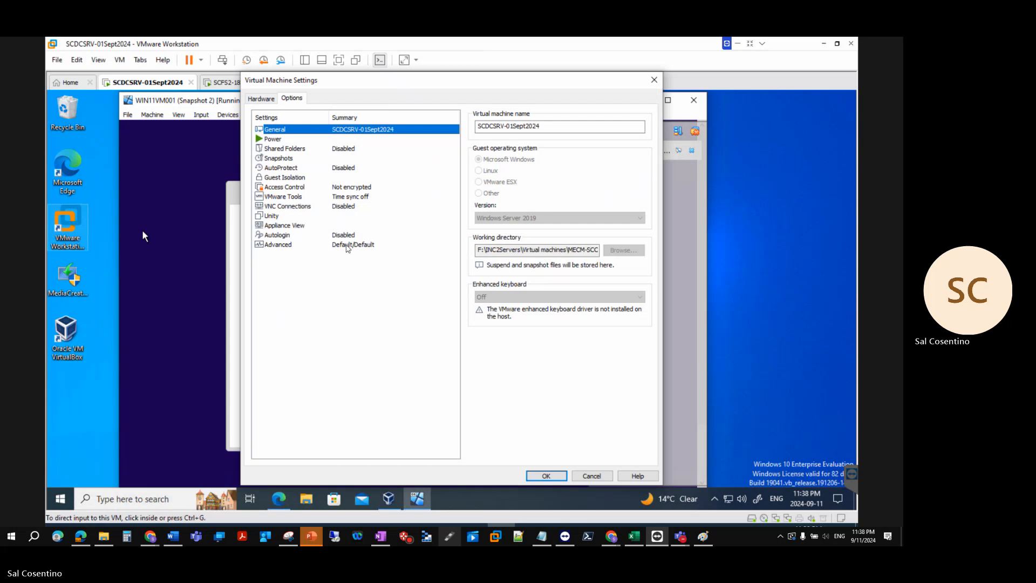
{"action": "left_click", "coordinate": [345, 245]}
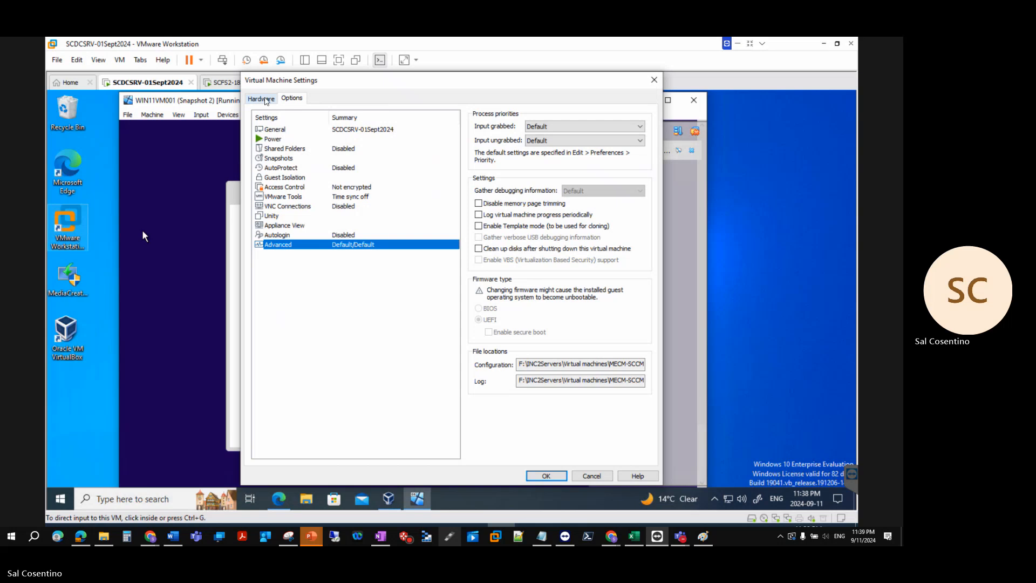
{"action": "left_click", "coordinate": [264, 100]}
{"action": "left_click", "coordinate": [278, 140]}
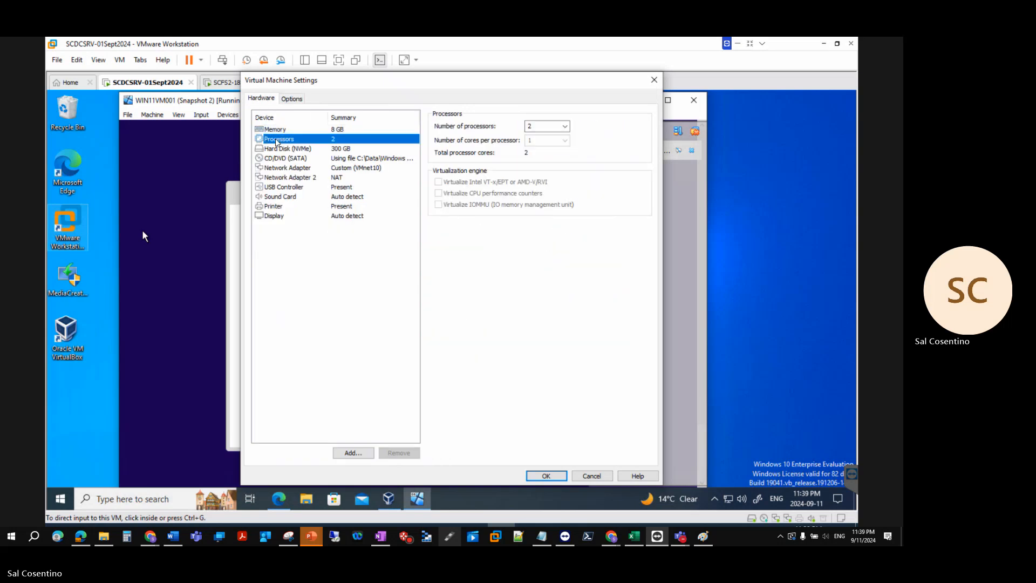
{"action": "left_click", "coordinate": [654, 80]}
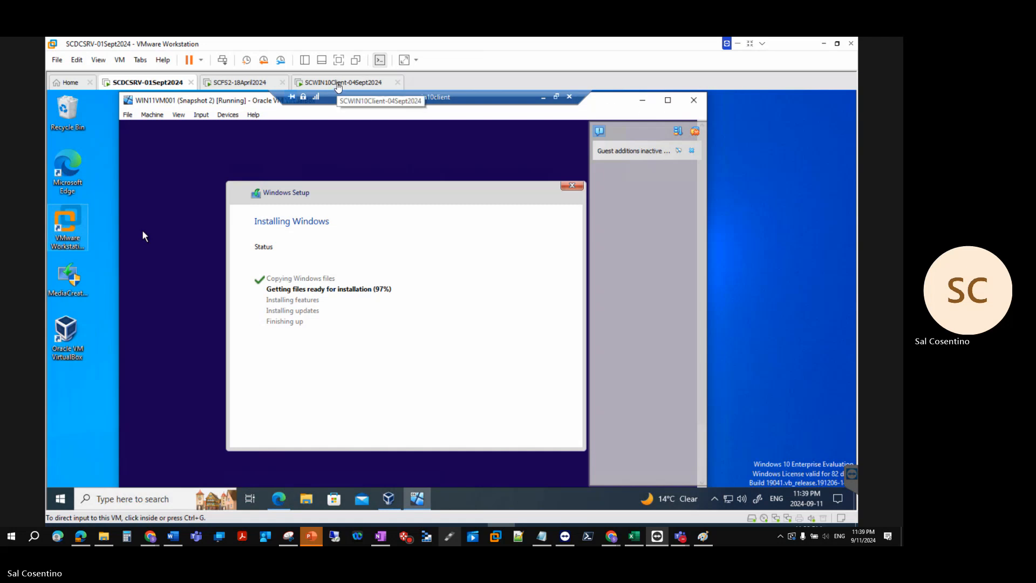
Step: Glance at the SCWIN10Client-04Sept2024 console and show the SCDCSRV-01Sept2024 console full screen
{"action": "left_click", "coordinate": [338, 84]}
{"action": "left_click", "coordinate": [168, 83]}
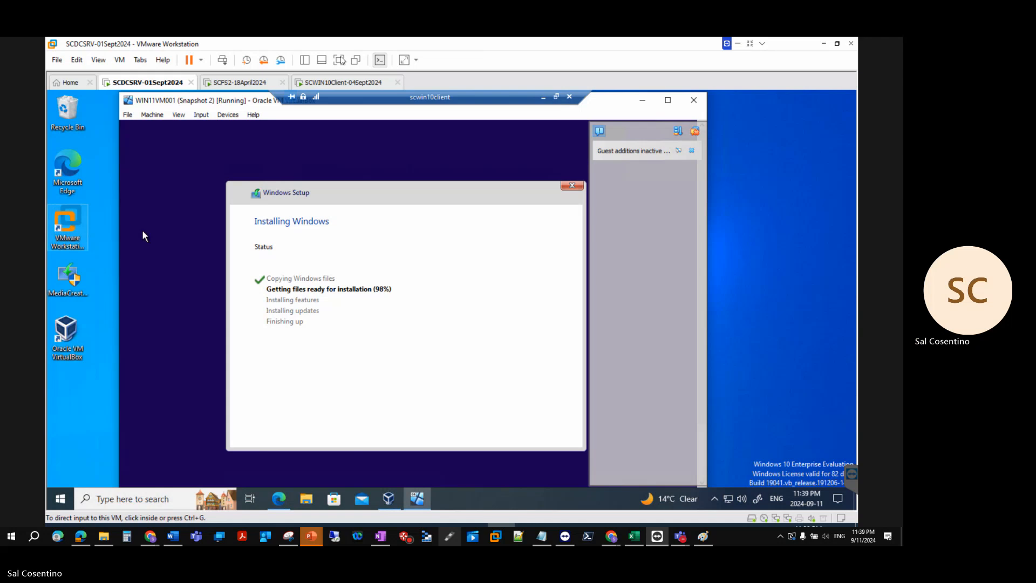
{"action": "left_click", "coordinate": [340, 60]}
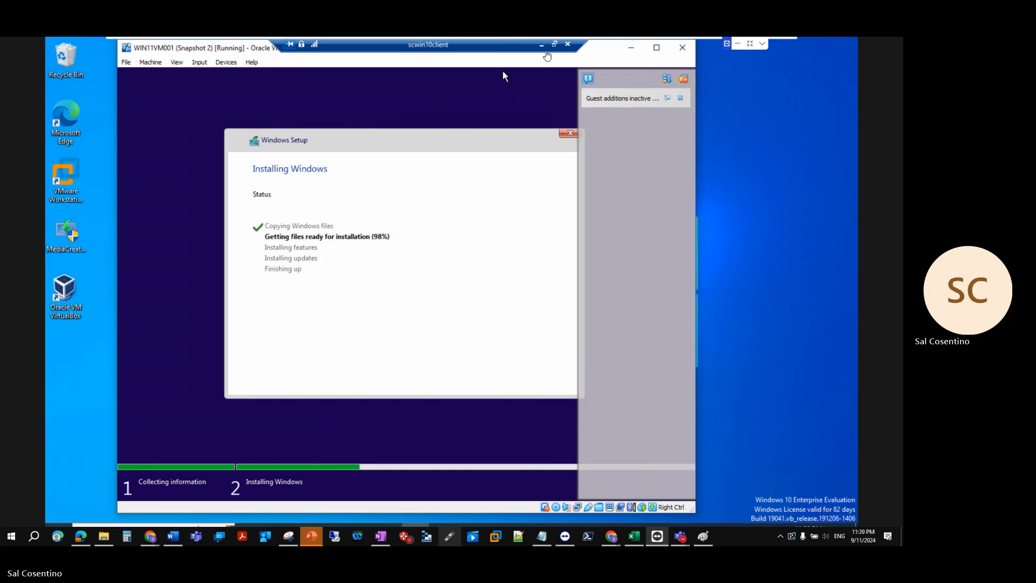
{"action": "mouse_move", "coordinate": [551, 43]}
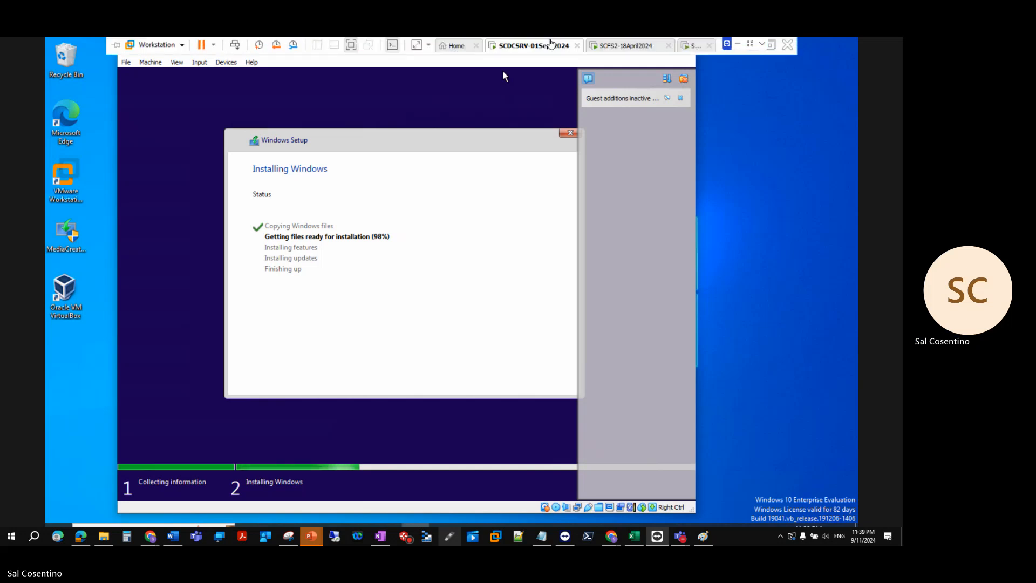
Step: Take the SCDCSRV-01Sept2024 console out of full screen and maximize the WIN11VM001 virtual machine window inside it
{"action": "left_click", "coordinate": [772, 45]}
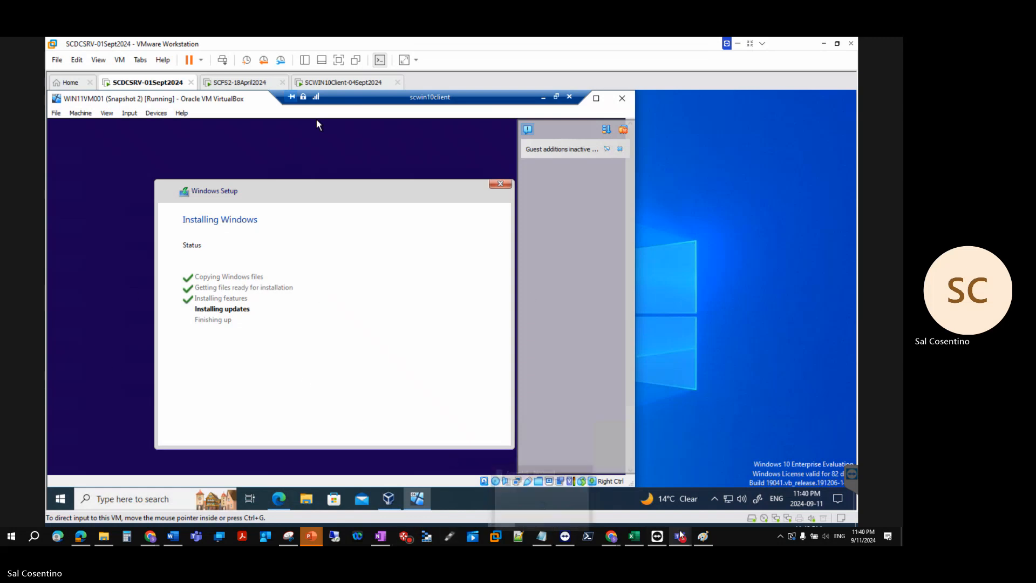
{"action": "mouse_move", "coordinate": [681, 535]}
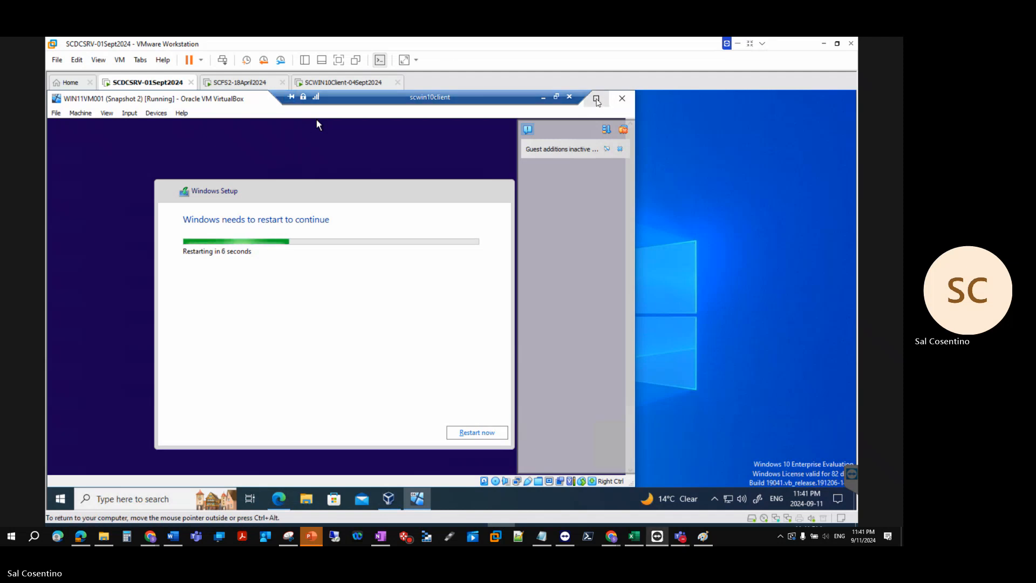
{"action": "left_click", "coordinate": [596, 100]}
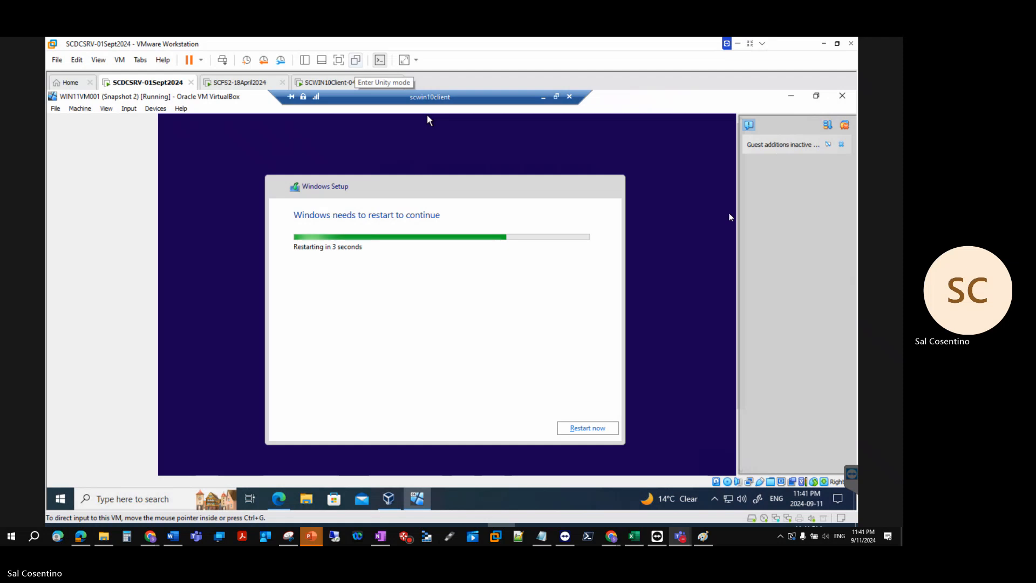
{"action": "left_click_drag", "start_coordinate": [637, 97], "coordinate": [565, 242]}
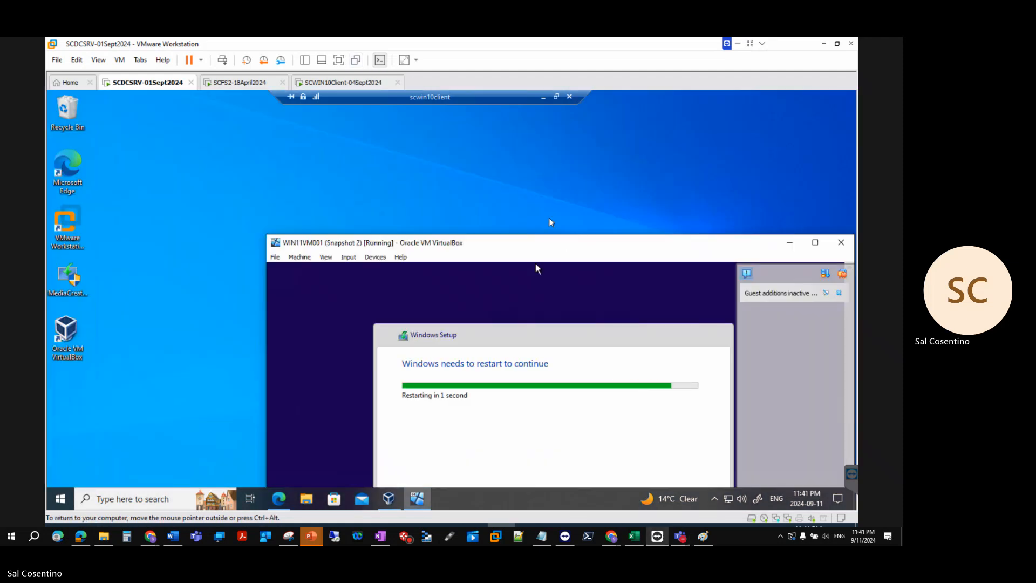
{"action": "left_click", "coordinate": [704, 161]}
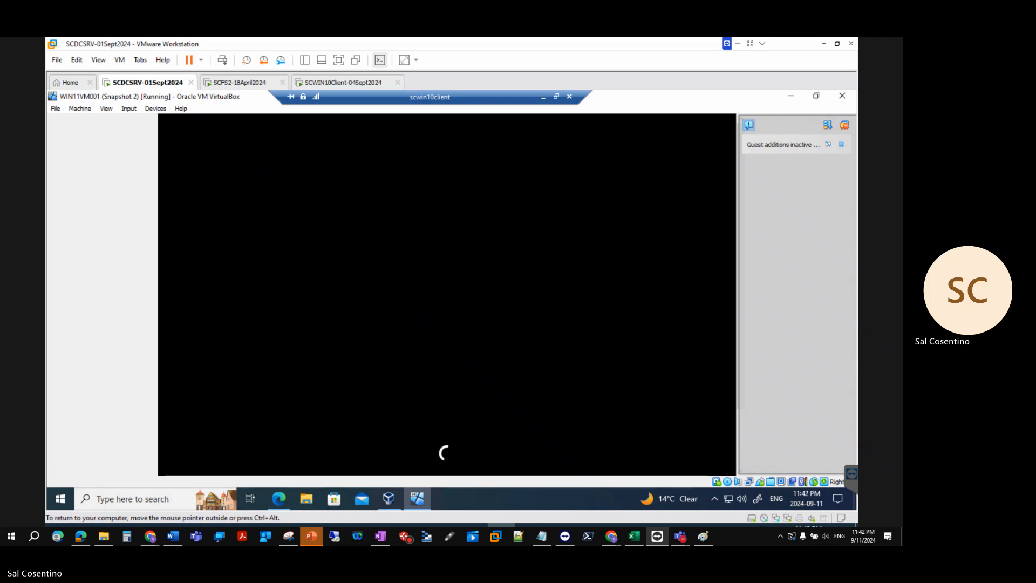
{"action": "mouse_move", "coordinate": [686, 535]}
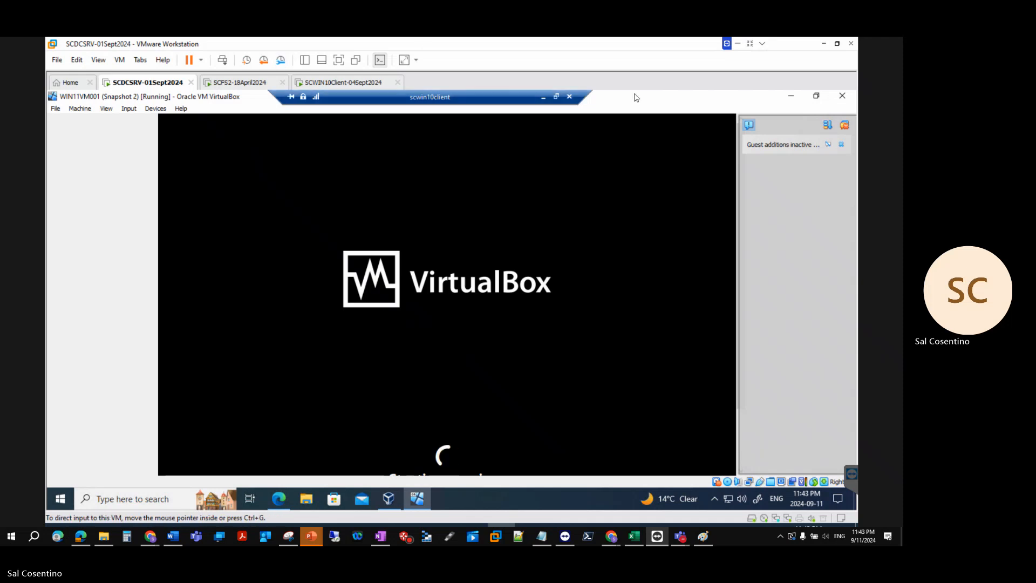
{"action": "left_click", "coordinate": [813, 97]}
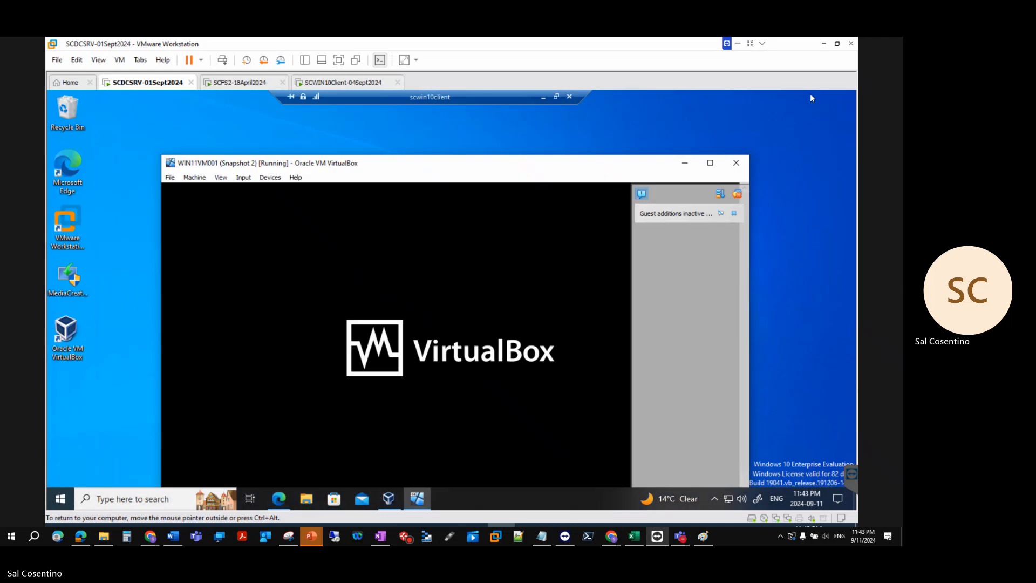
{"action": "left_click_drag", "start_coordinate": [618, 167], "coordinate": [630, 70]}
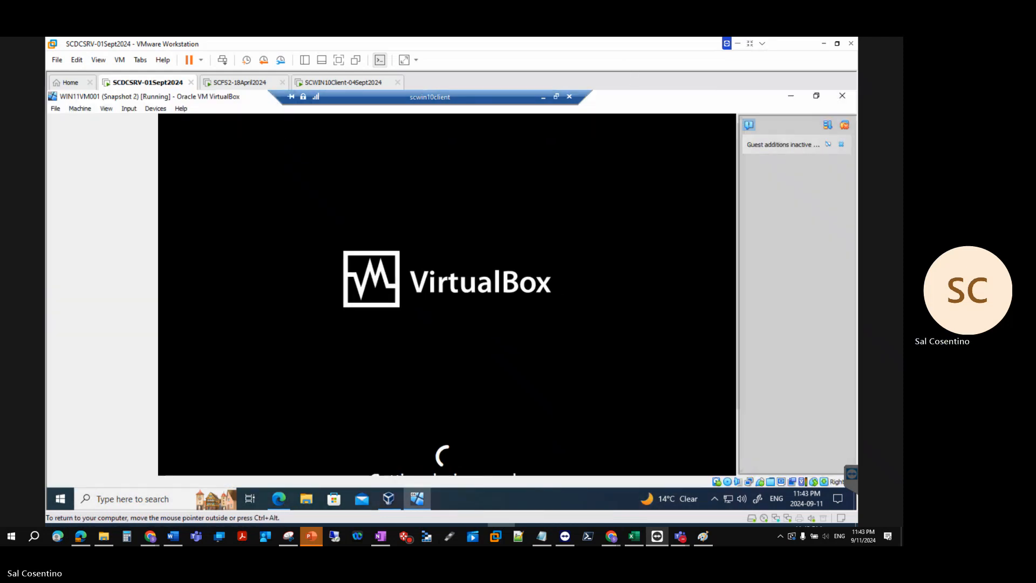
Step: Turn off Auto-resize Guest Display for WIN11VM001, then adjust its window size and maximize the window
{"action": "left_click", "coordinate": [110, 109]}
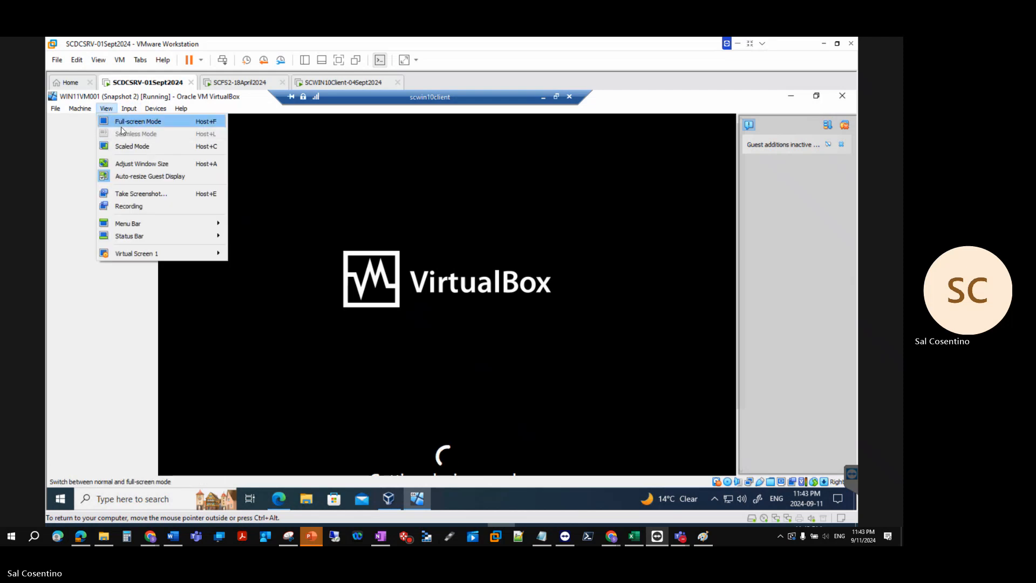
{"action": "left_click", "coordinate": [143, 176]}
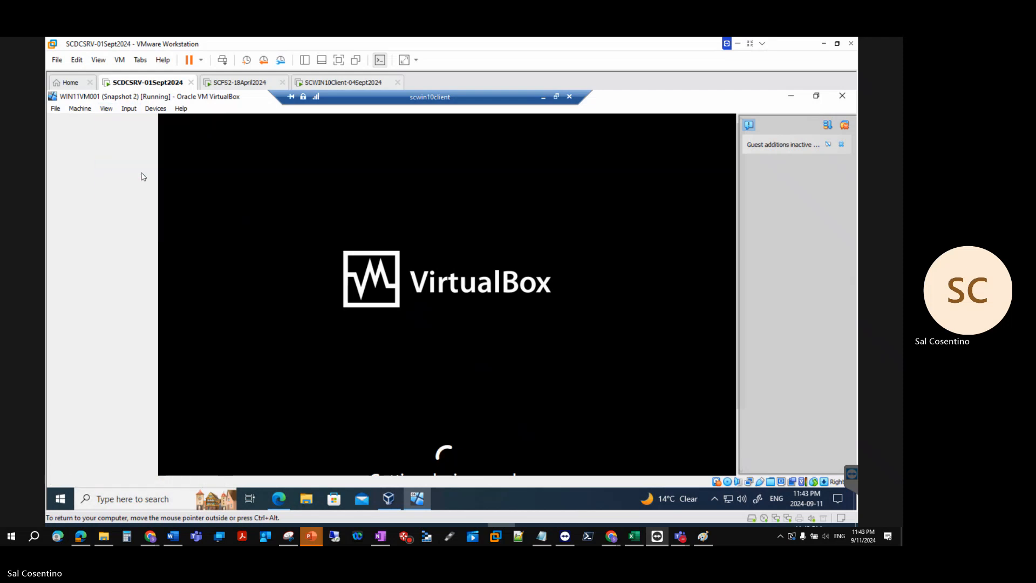
{"action": "left_click", "coordinate": [118, 112]}
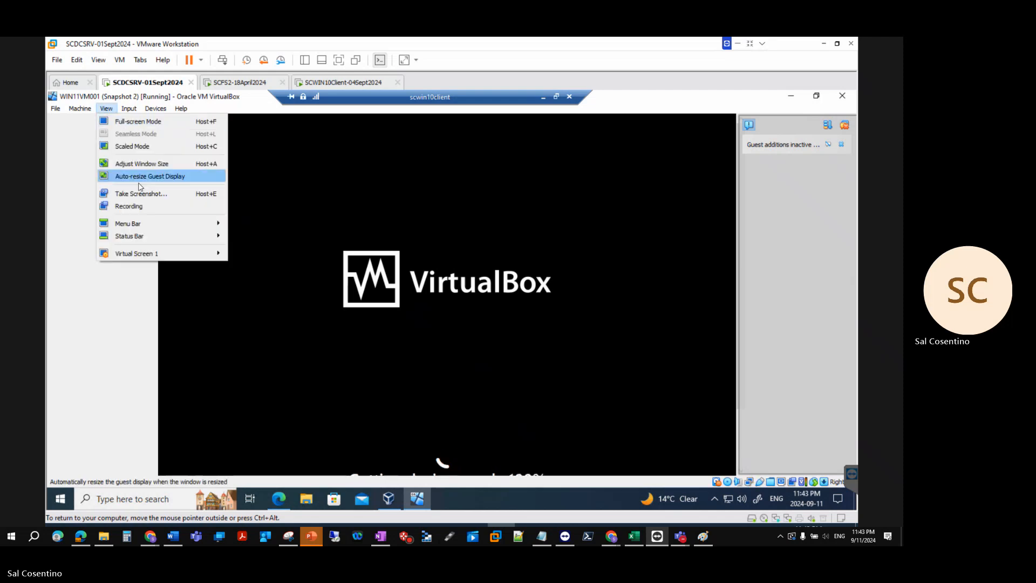
{"action": "key", "text": "Down"}
{"action": "key", "text": "Down"}
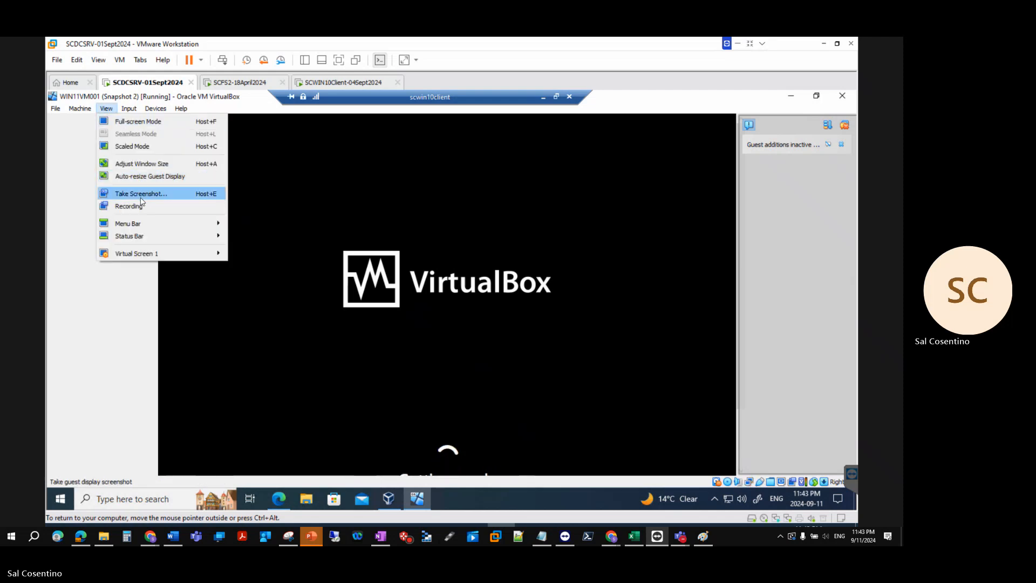
{"action": "left_click", "coordinate": [139, 164]}
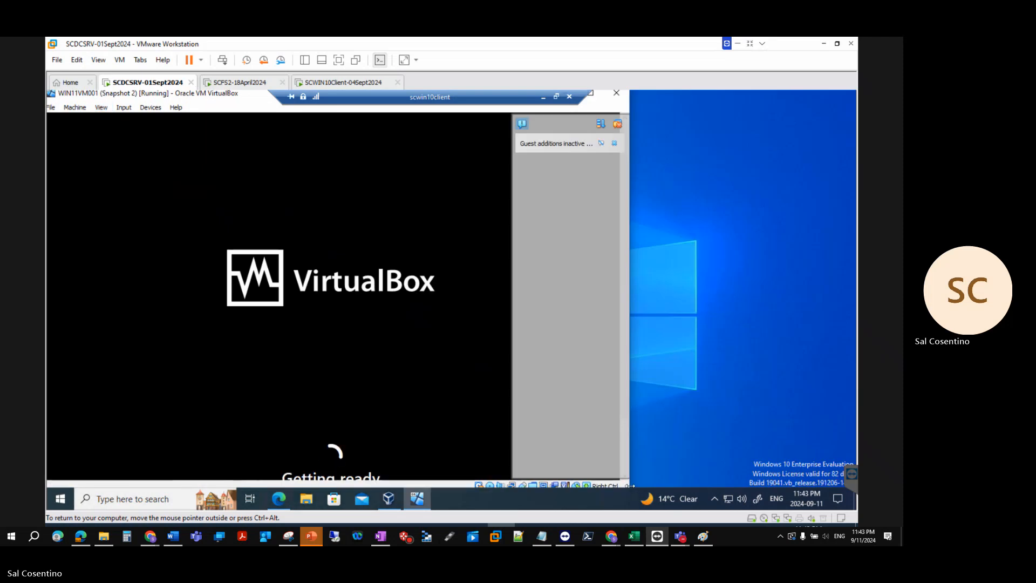
{"action": "left_click_drag", "start_coordinate": [621, 479], "coordinate": [688, 370]}
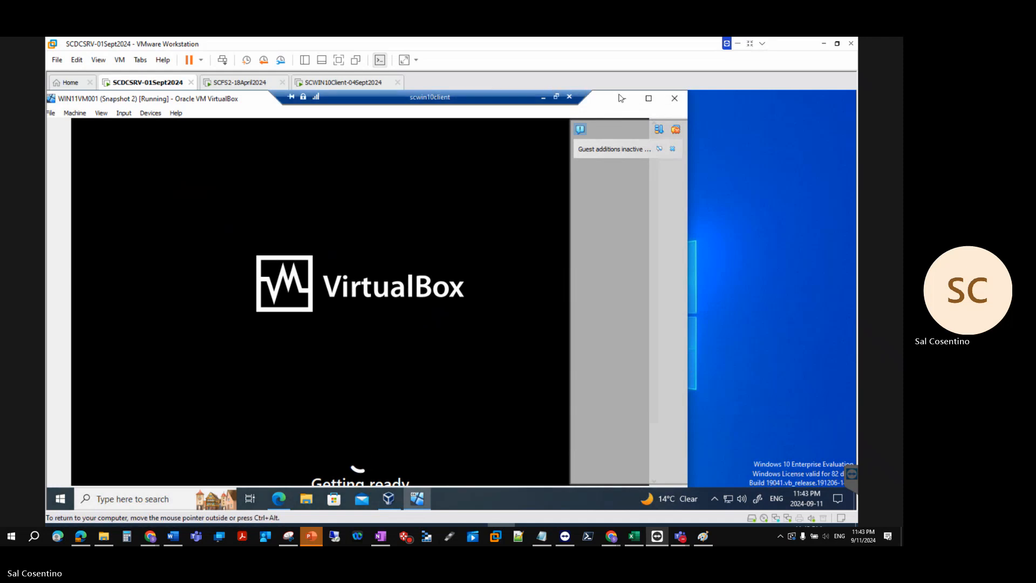
{"action": "left_click", "coordinate": [649, 98]}
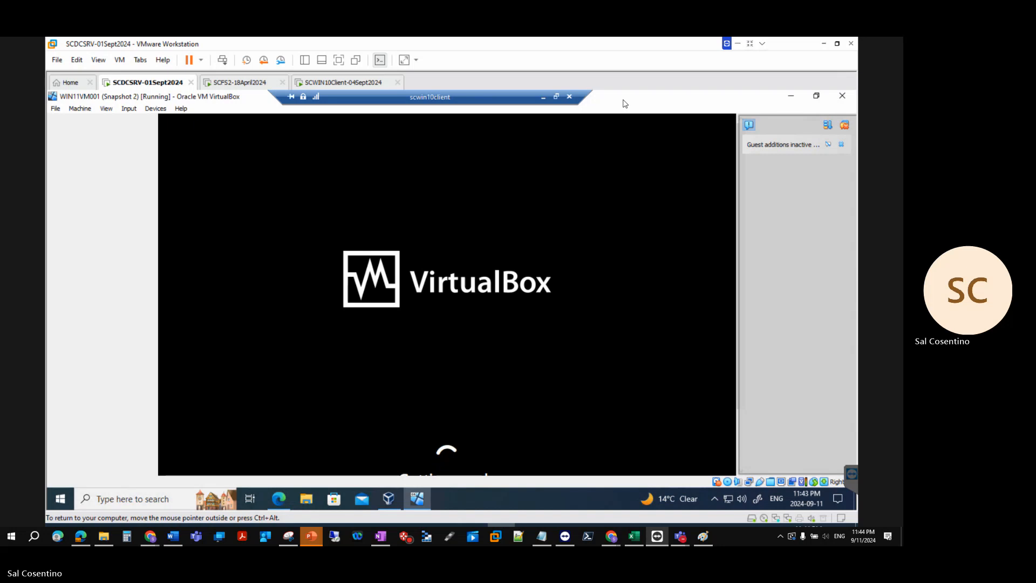
Step: View the WIN11VM001 soft keyboard and close it
{"action": "mouse_move", "coordinate": [81, 536]}
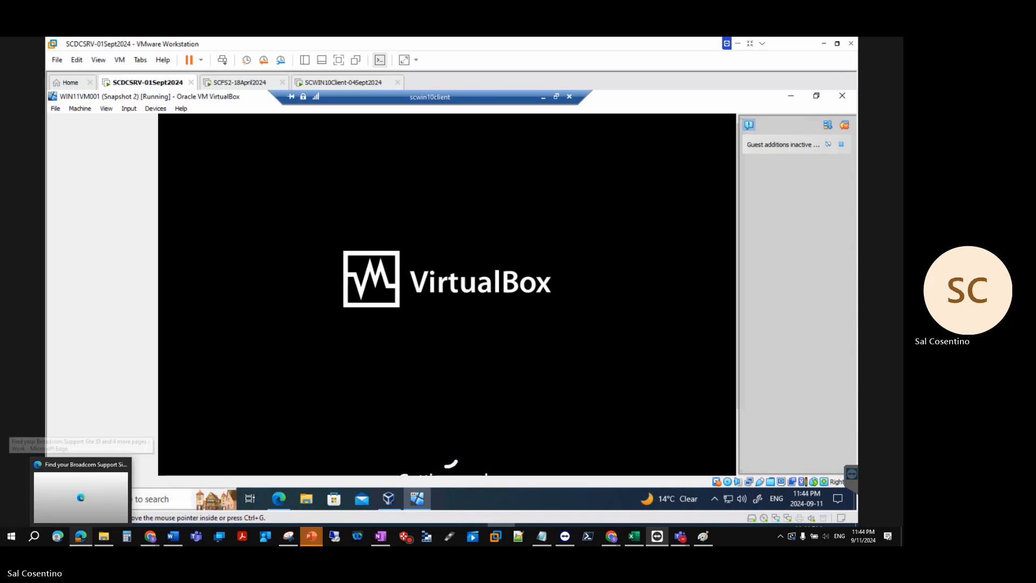
{"action": "left_click", "coordinate": [125, 108]}
{"action": "left_click", "coordinate": [107, 109]}
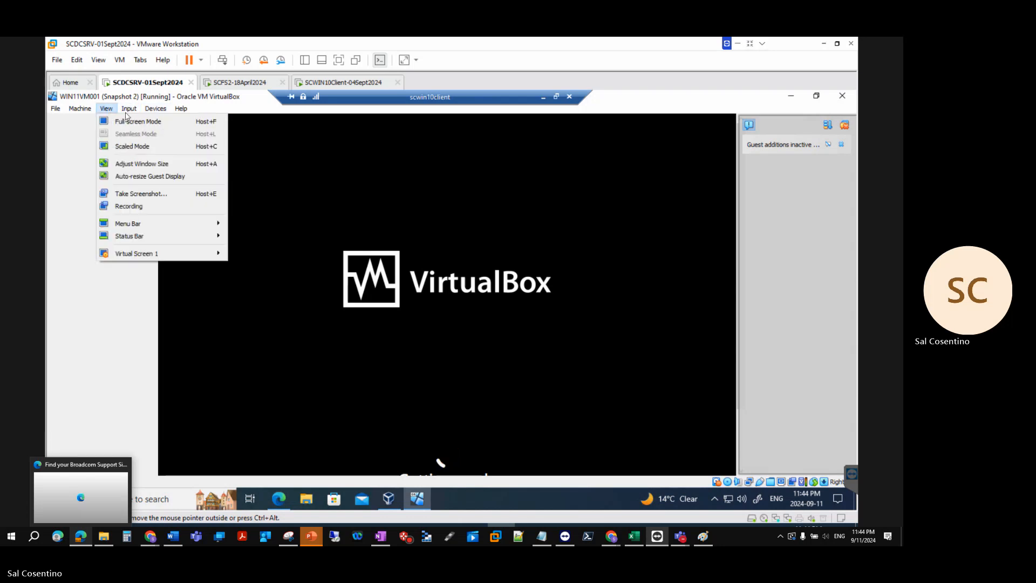
{"action": "mouse_move", "coordinate": [129, 109]}
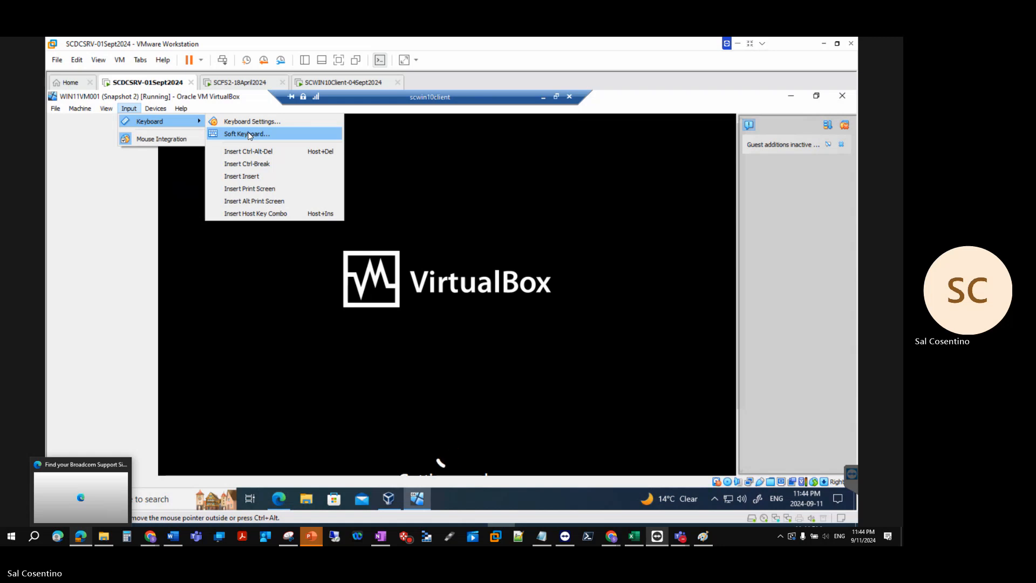
{"action": "left_click", "coordinate": [248, 134]}
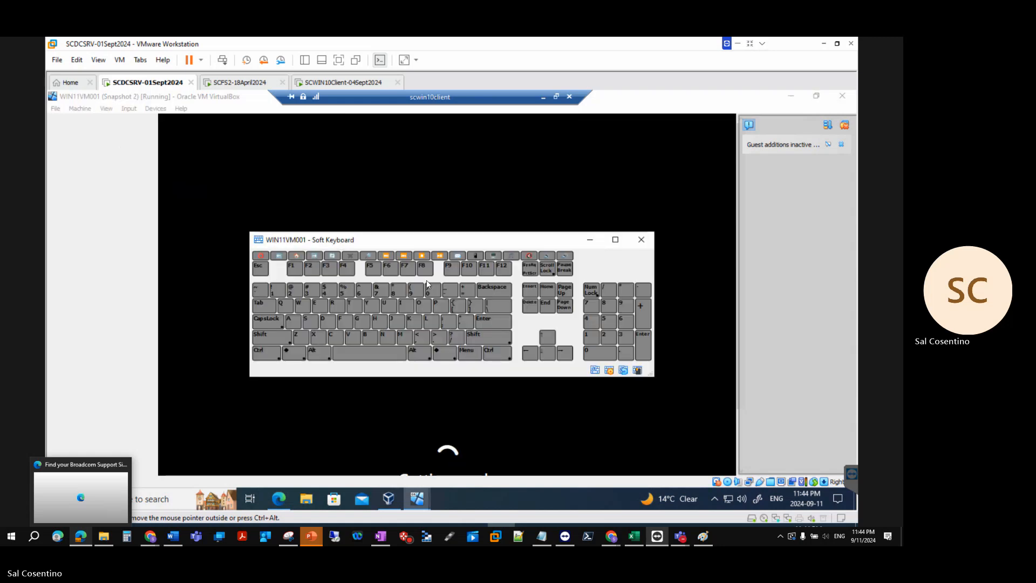
{"action": "left_click_drag", "start_coordinate": [405, 239], "coordinate": [340, 114]}
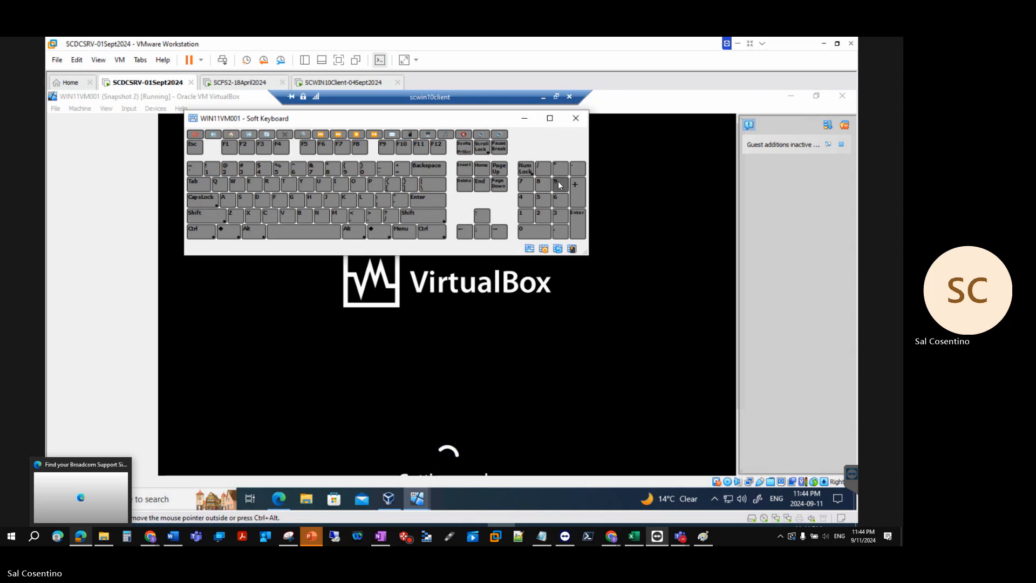
{"action": "left_click", "coordinate": [576, 118]}
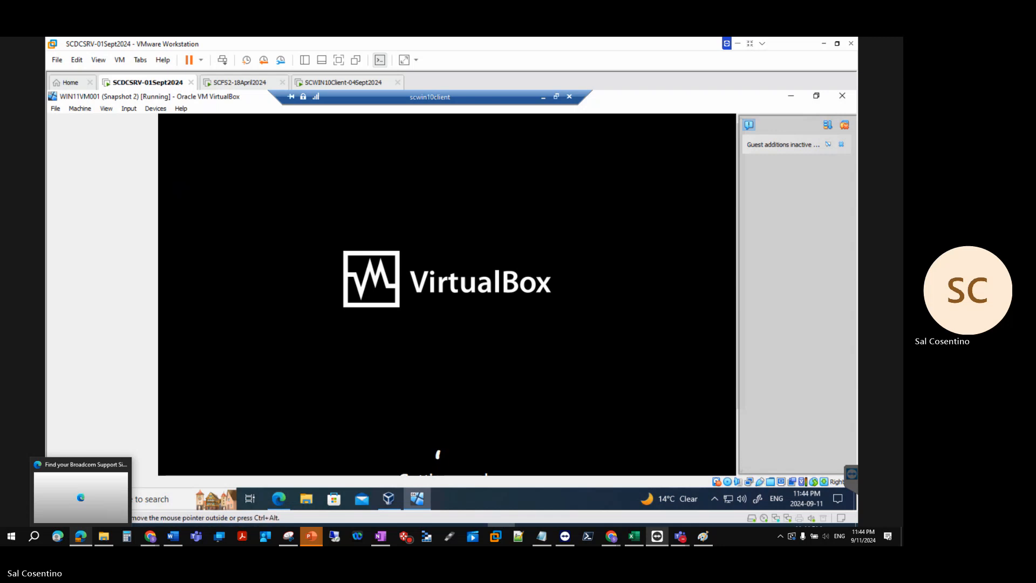
Step: Restore the WIN11VM001 window from maximized, and resize and reposition it so it fits entirely on the scwin10client desktop
{"action": "left_click", "coordinate": [815, 95]}
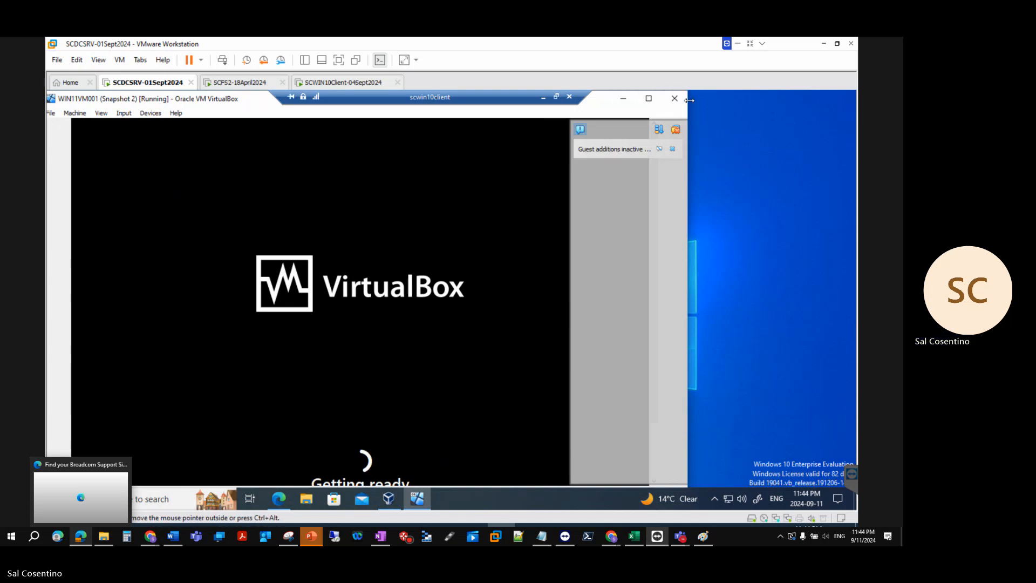
{"action": "left_click_drag", "start_coordinate": [687, 92], "coordinate": [555, 216]}
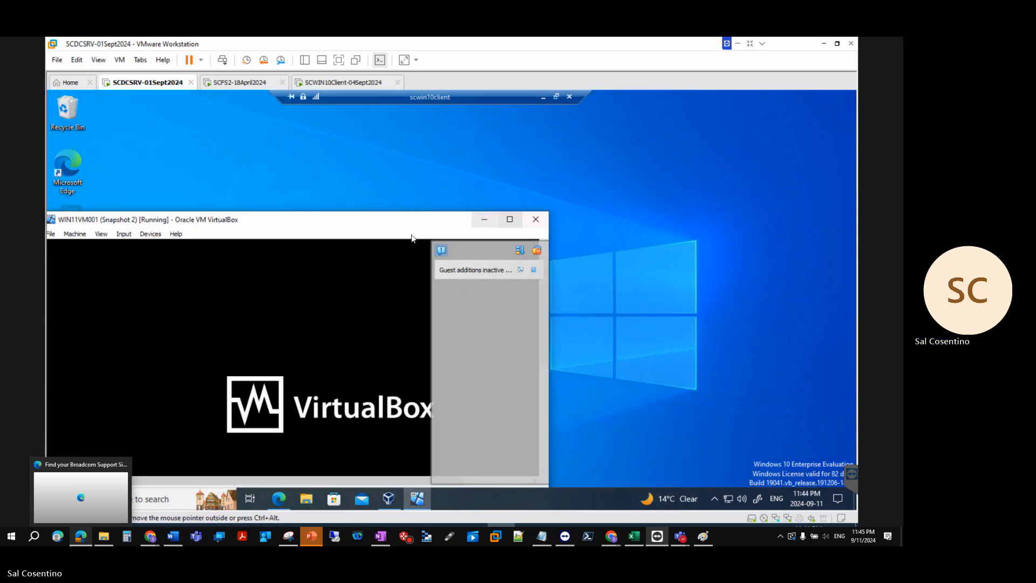
{"action": "left_click_drag", "start_coordinate": [405, 223], "coordinate": [538, 134]}
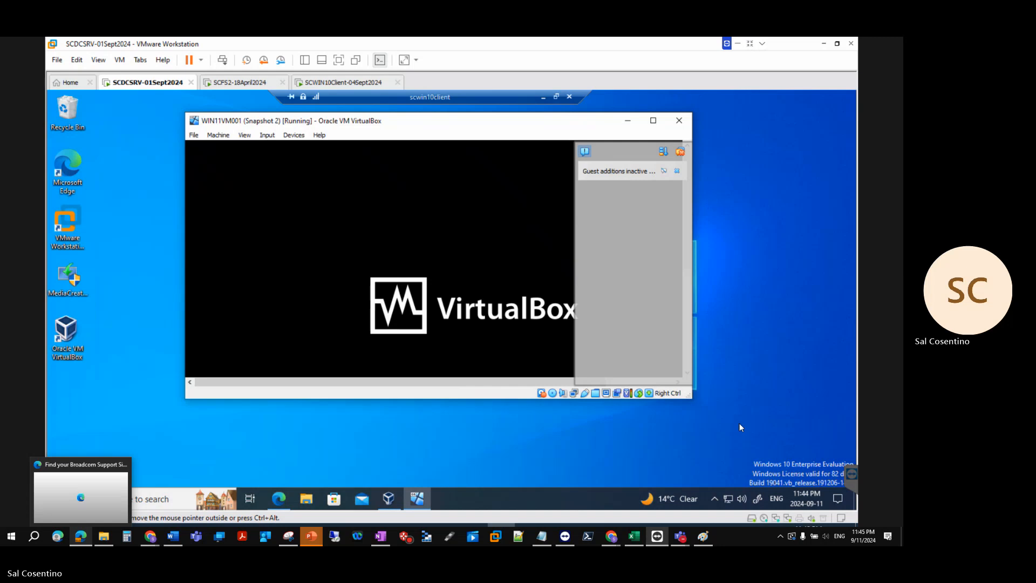
{"action": "left_click_drag", "start_coordinate": [691, 398], "coordinate": [658, 462]}
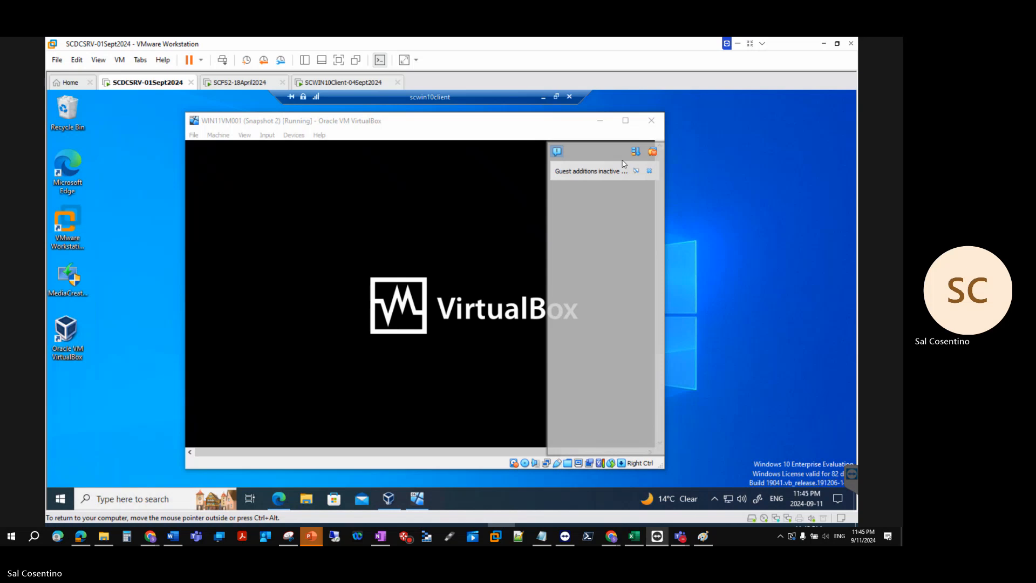
{"action": "left_click", "coordinate": [625, 121]}
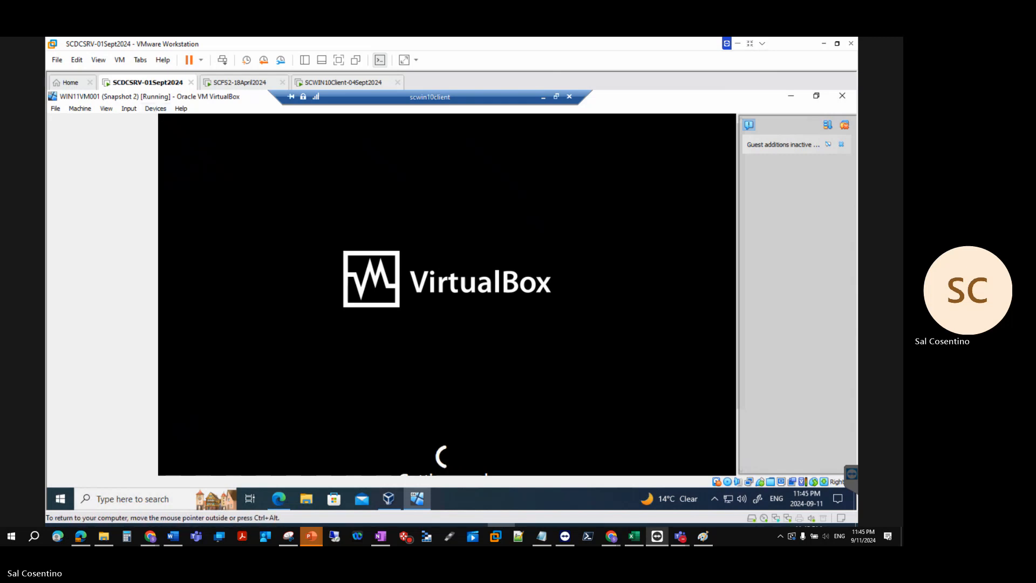
{"action": "mouse_move", "coordinate": [680, 536]}
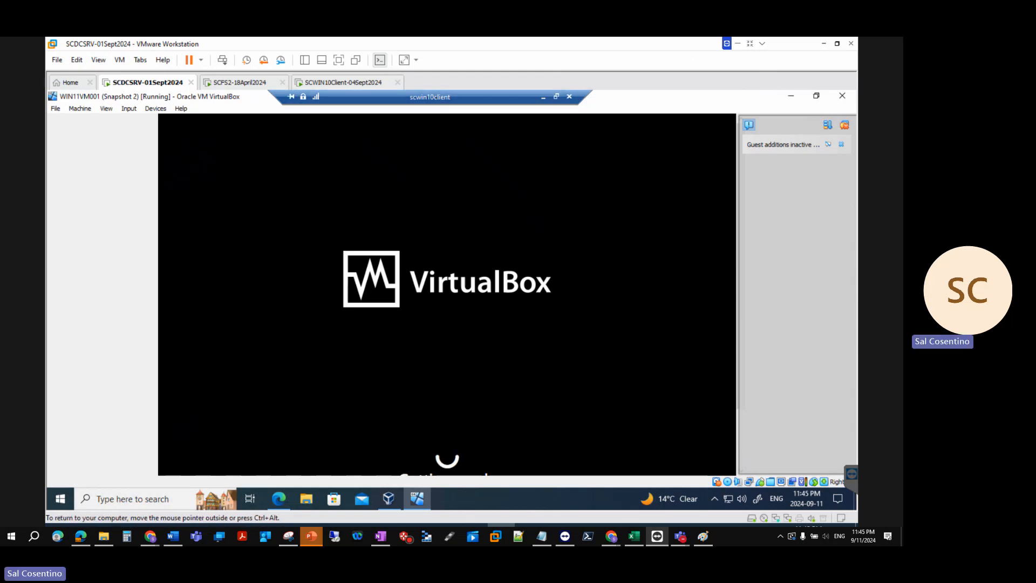
{"action": "left_click", "coordinate": [817, 96]}
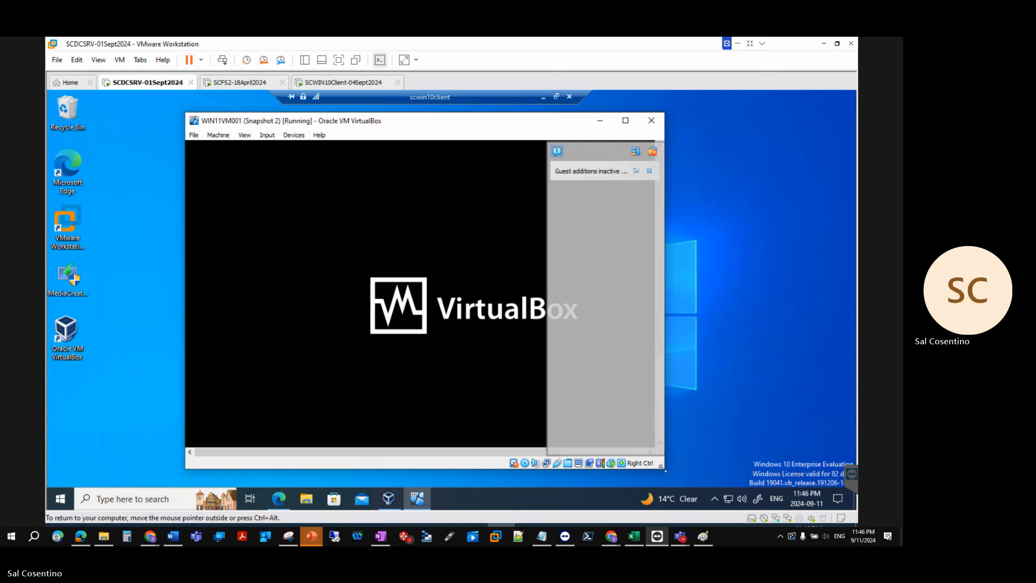
{"action": "left_click_drag", "start_coordinate": [664, 469], "coordinate": [801, 459]}
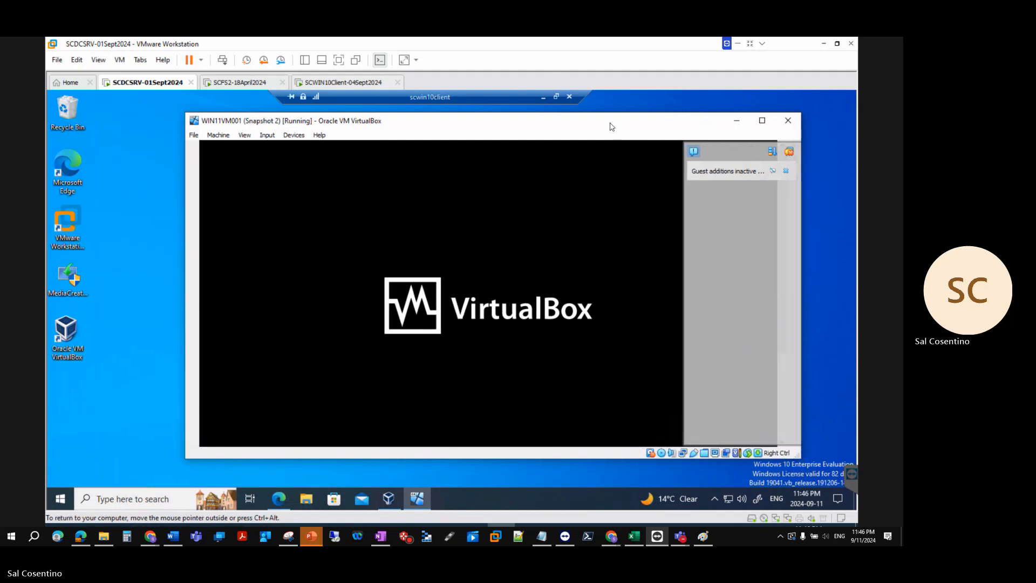
{"action": "left_click_drag", "start_coordinate": [609, 128], "coordinate": [507, 137]}
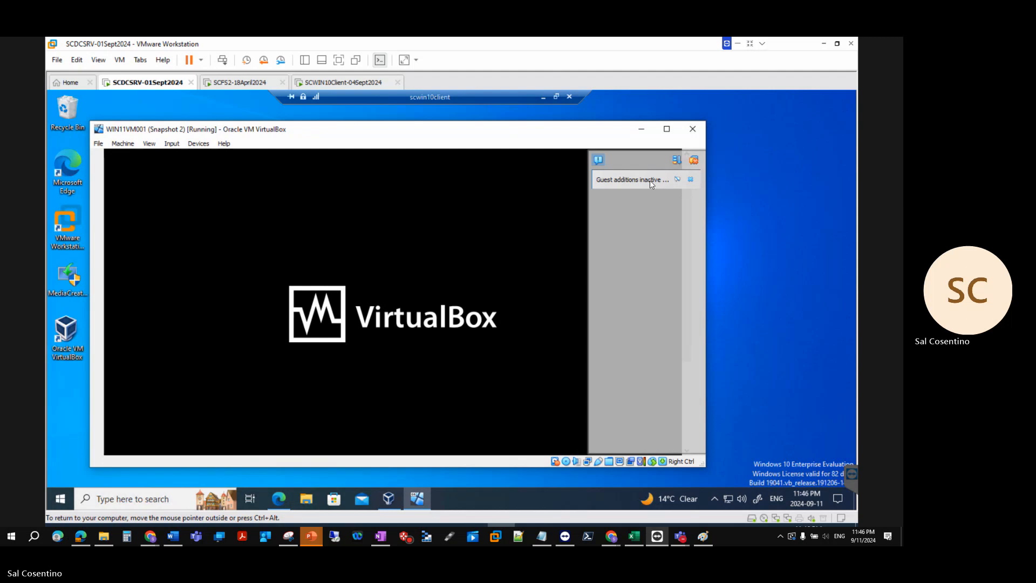
{"action": "left_click", "coordinate": [178, 145]}
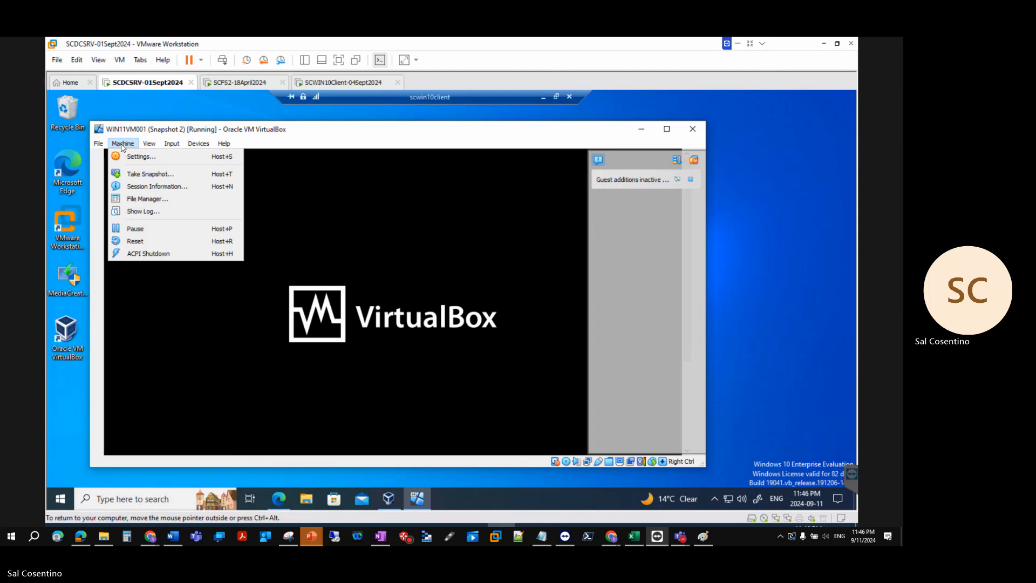
{"action": "mouse_move", "coordinate": [99, 144]}
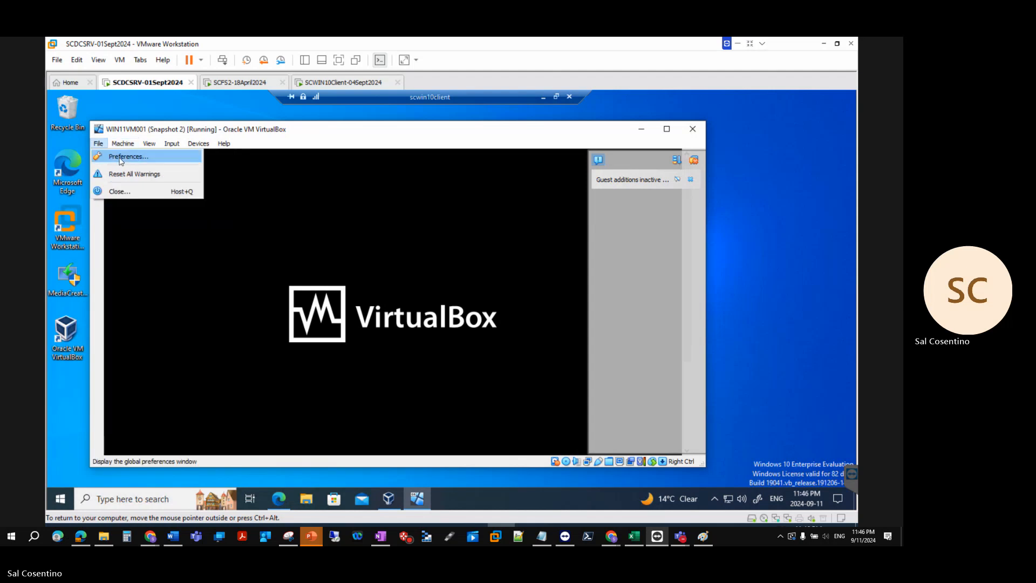
{"action": "mouse_move", "coordinate": [149, 143]}
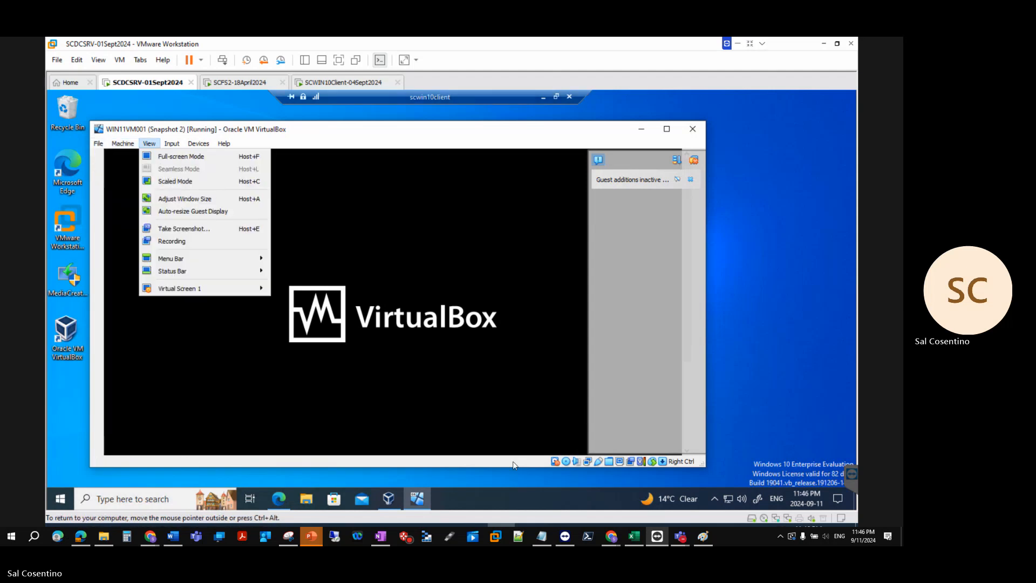
Step: Review the Screen and Remote Display settings of WIN11VM001 from VirtualBox Manager, and close the settings
{"action": "left_click", "coordinate": [390, 499]}
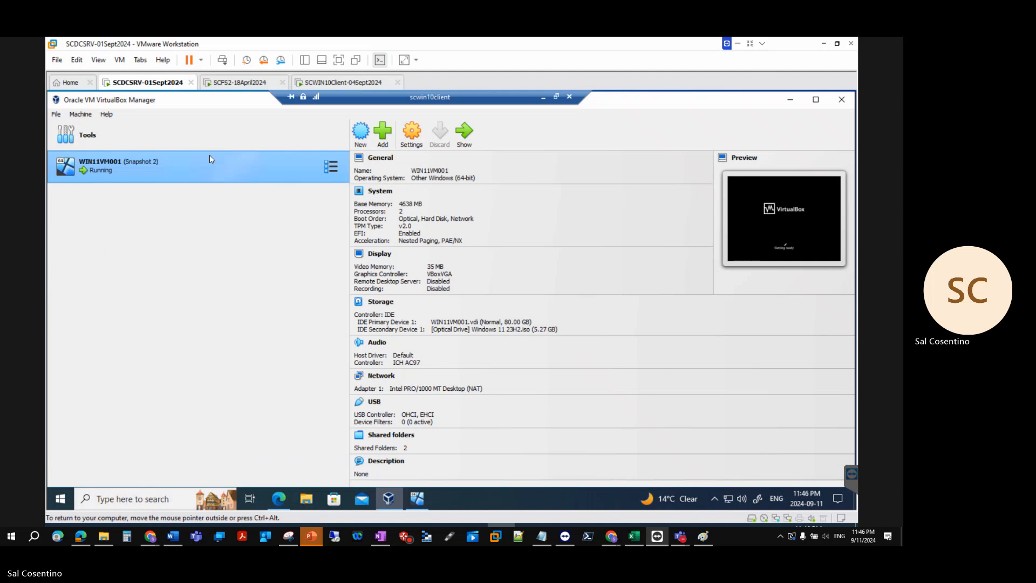
{"action": "left_click", "coordinate": [333, 166]}
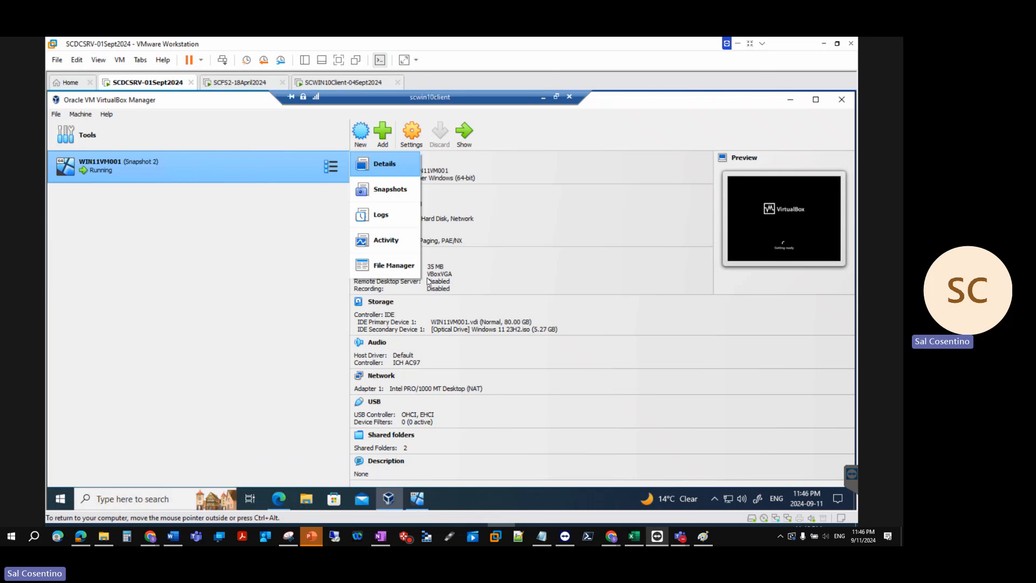
{"action": "left_click", "coordinate": [445, 275]}
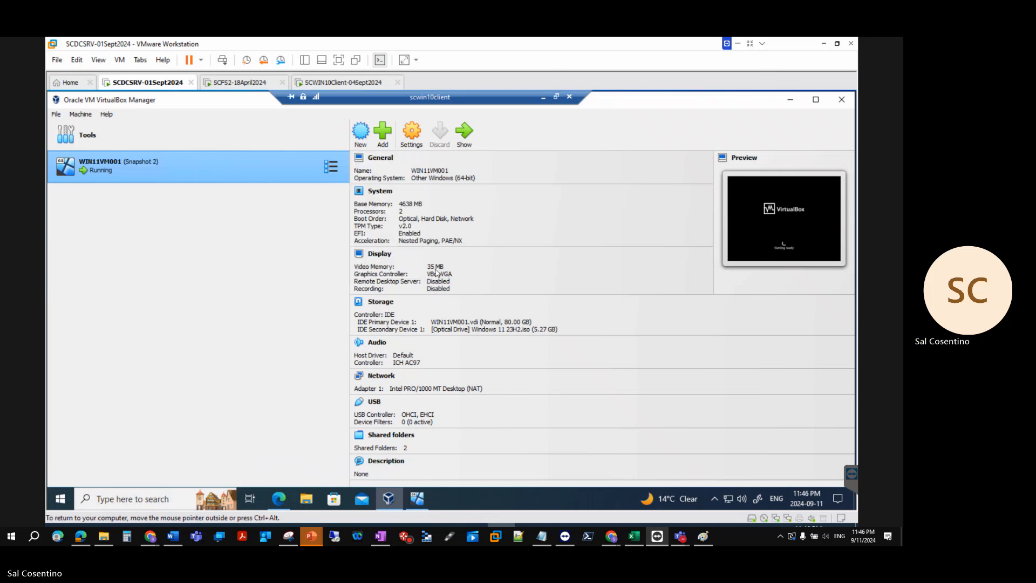
{"action": "left_click", "coordinate": [379, 255]}
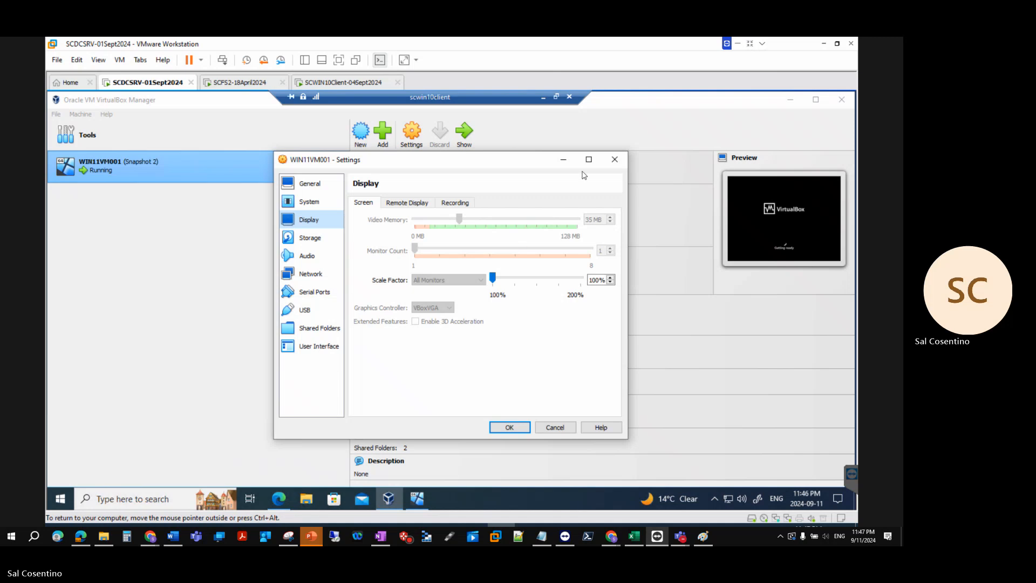
{"action": "left_click", "coordinate": [410, 204]}
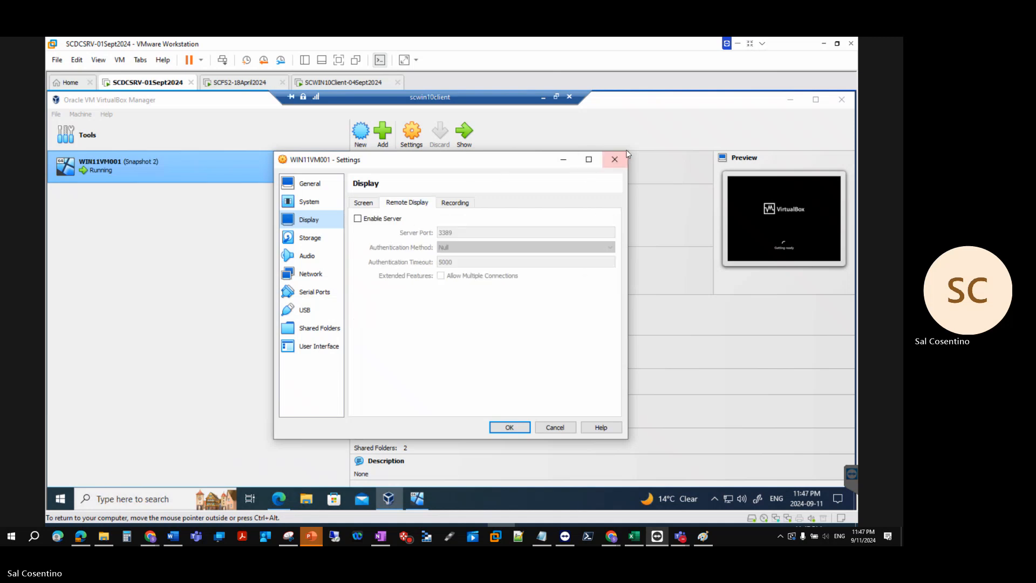
{"action": "left_click", "coordinate": [618, 162]}
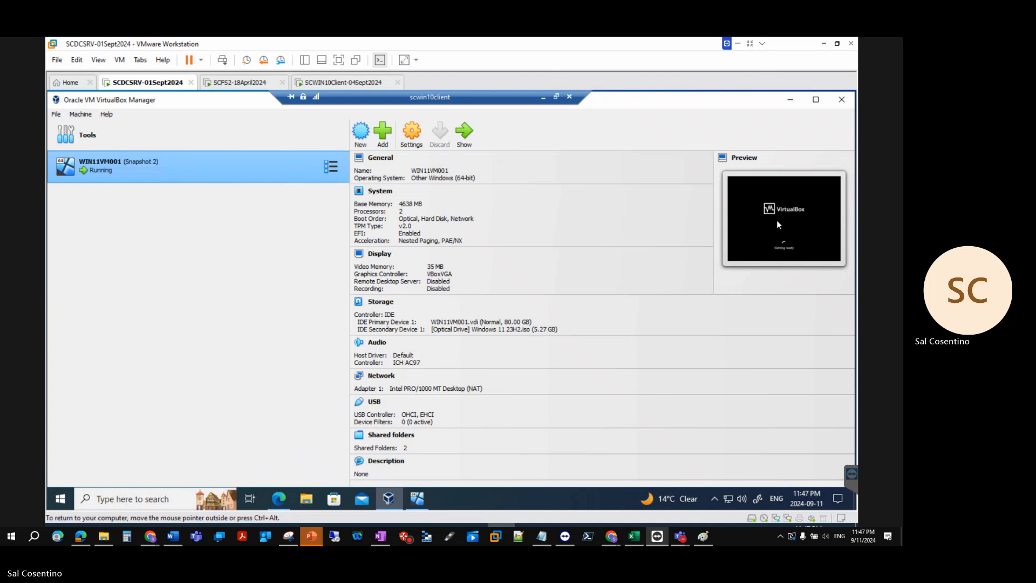
Step: Power off the running WIN11VM001 virtual machine from VirtualBox Manager and confirm the power-off
{"action": "left_click", "coordinate": [333, 168]}
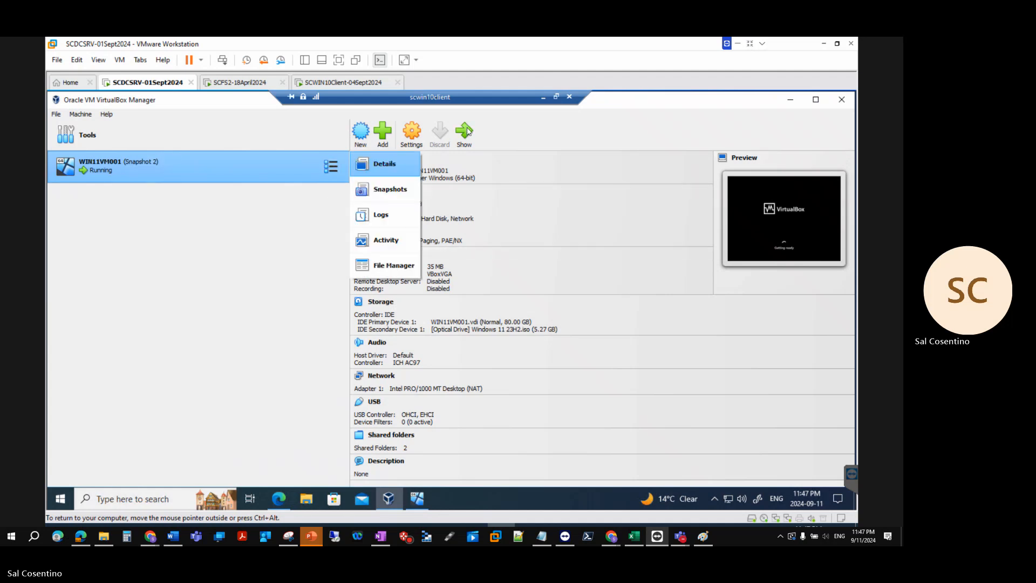
{"action": "left_click", "coordinate": [172, 176]}
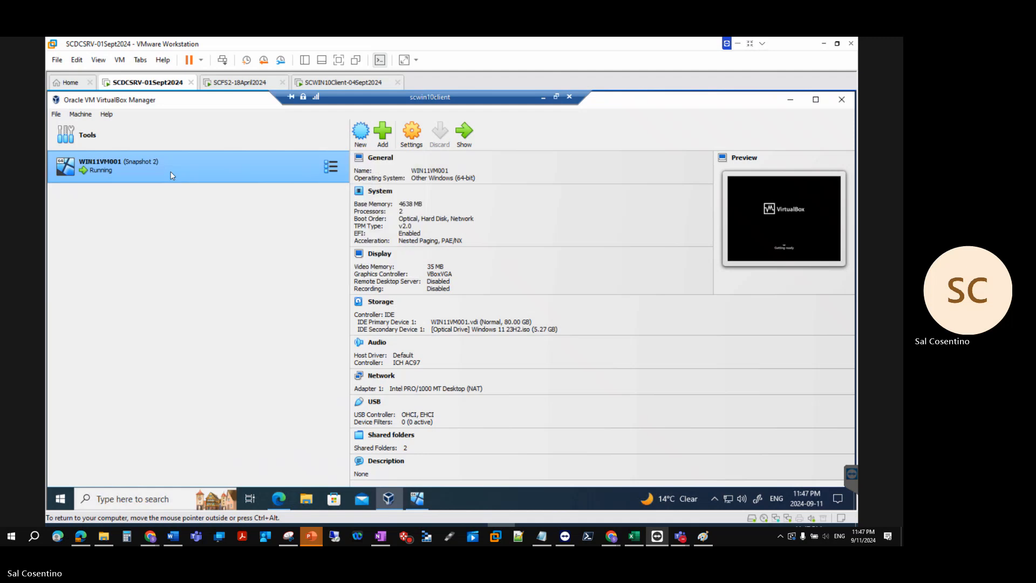
{"action": "right_click", "coordinate": [170, 173]}
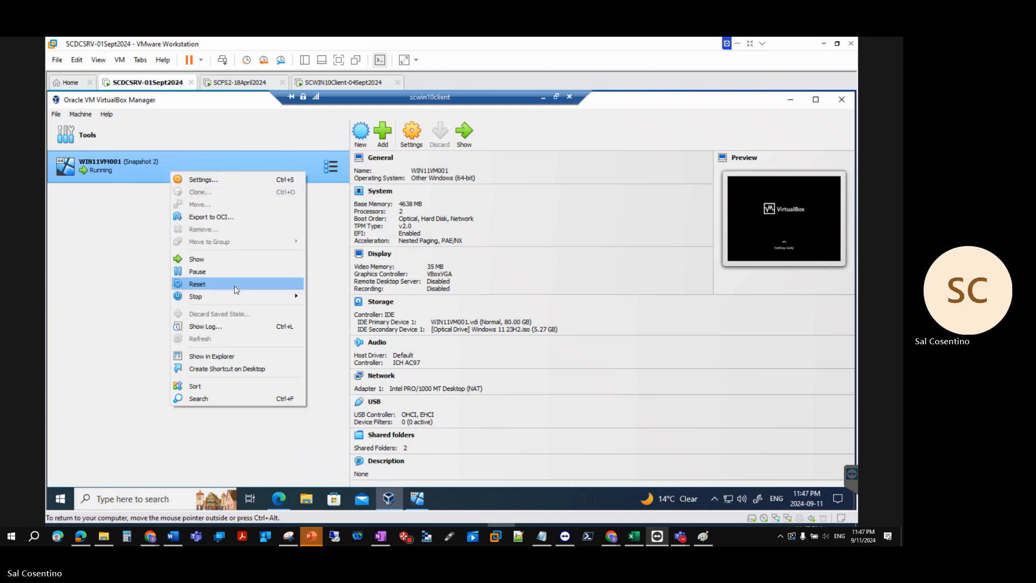
{"action": "mouse_move", "coordinate": [238, 298]}
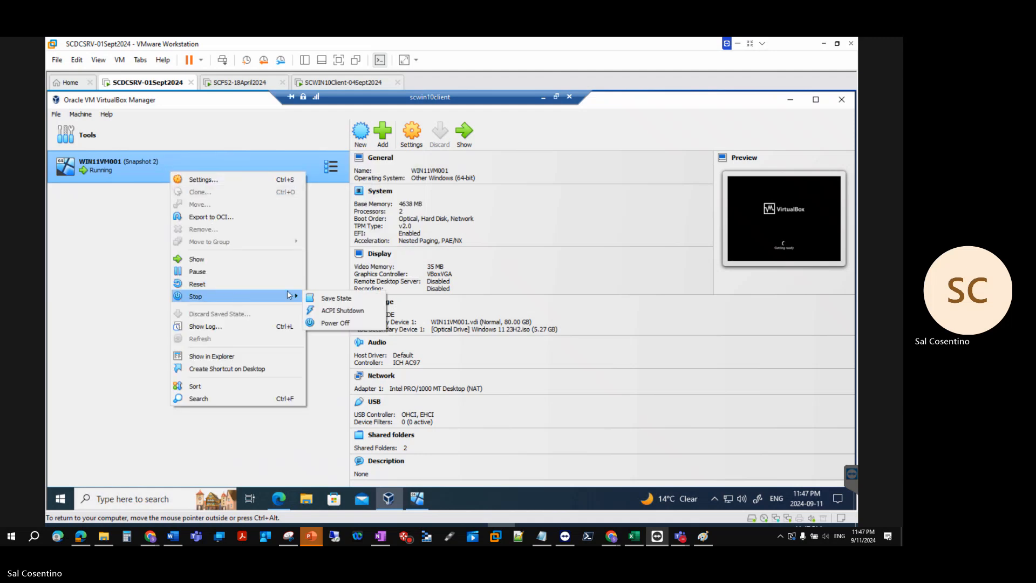
{"action": "left_click", "coordinate": [348, 323]}
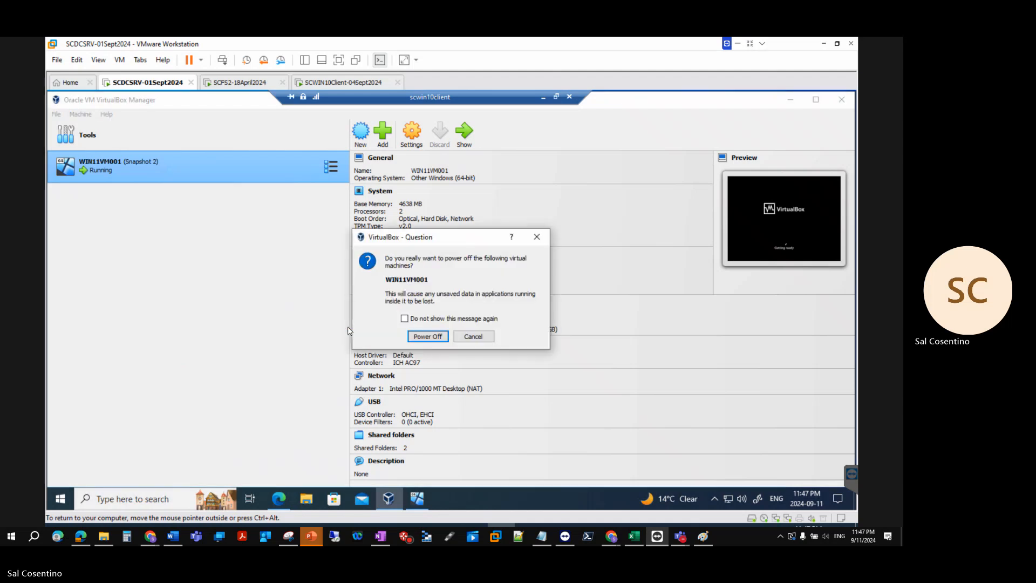
{"action": "left_click", "coordinate": [419, 339]}
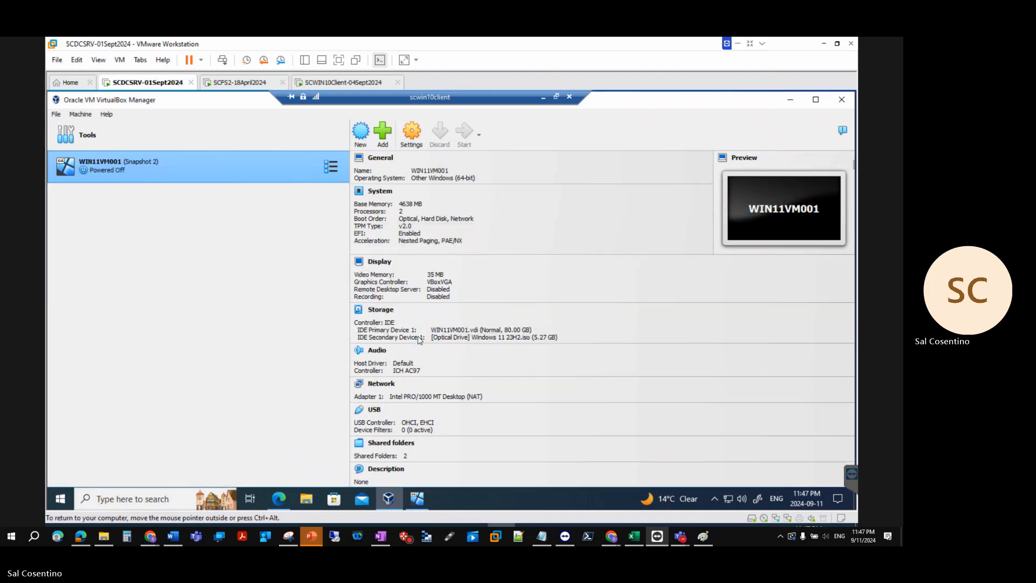
Step: Start WIN11VM001 with Normal Start and dismiss the auto capture keyboard notification
{"action": "right_click", "coordinate": [185, 170]}
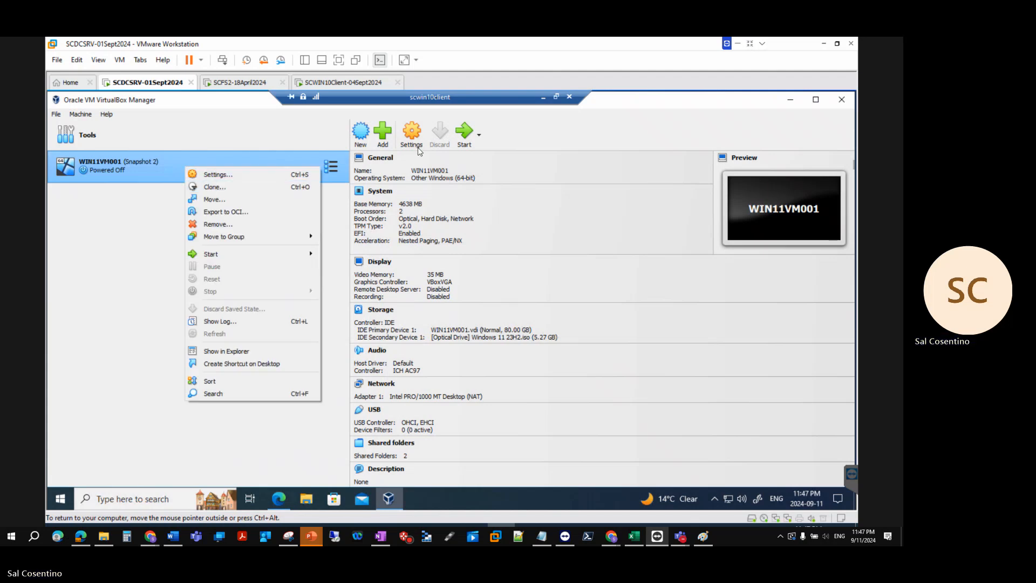
{"action": "mouse_move", "coordinate": [223, 253]}
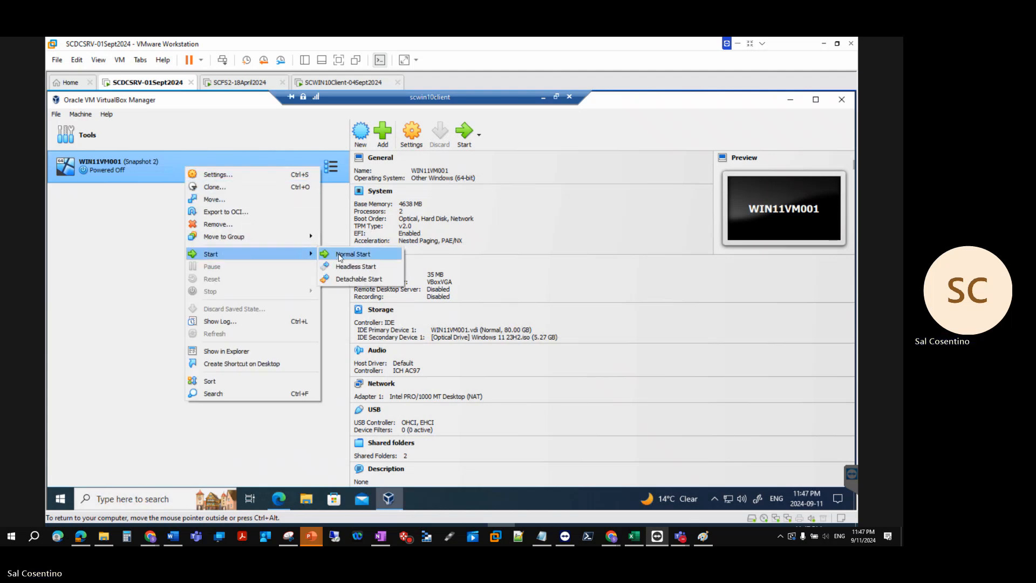
{"action": "left_click", "coordinate": [340, 255]}
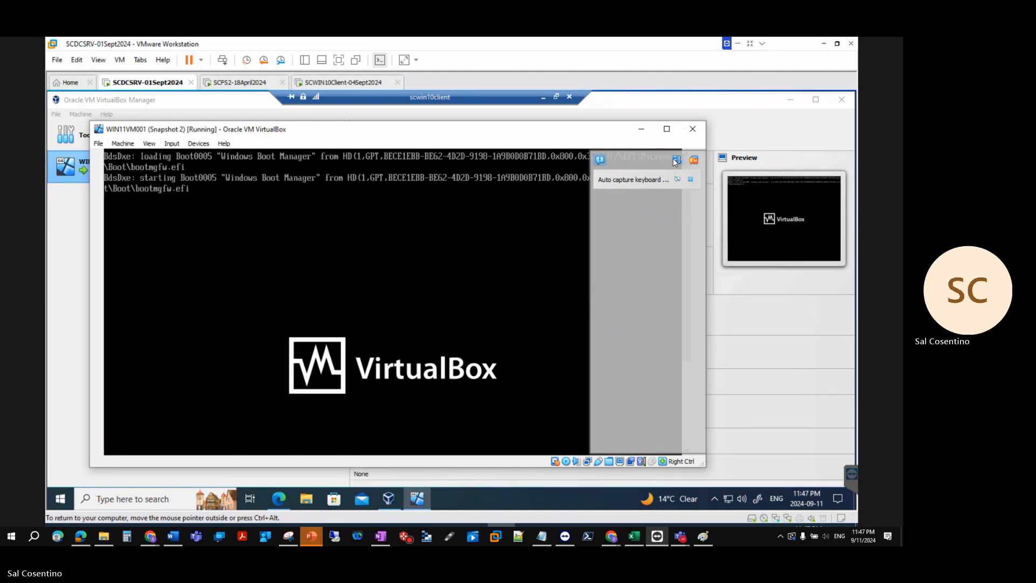
{"action": "left_click", "coordinate": [691, 180]}
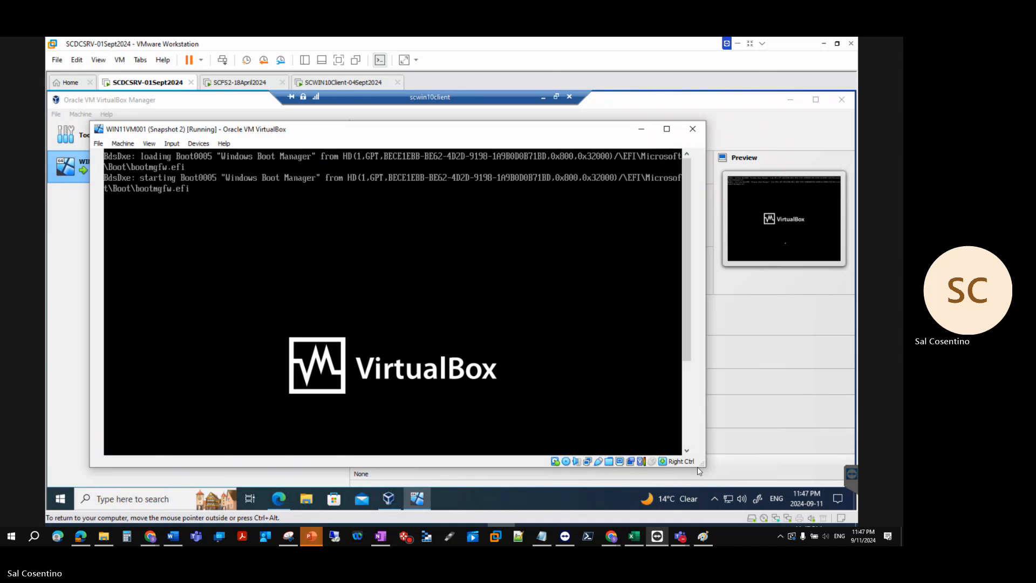
Step: Enlarge the WIN11VM001 window slightly and look over the boot output
{"action": "left_click_drag", "start_coordinate": [698, 471], "coordinate": [739, 473]}
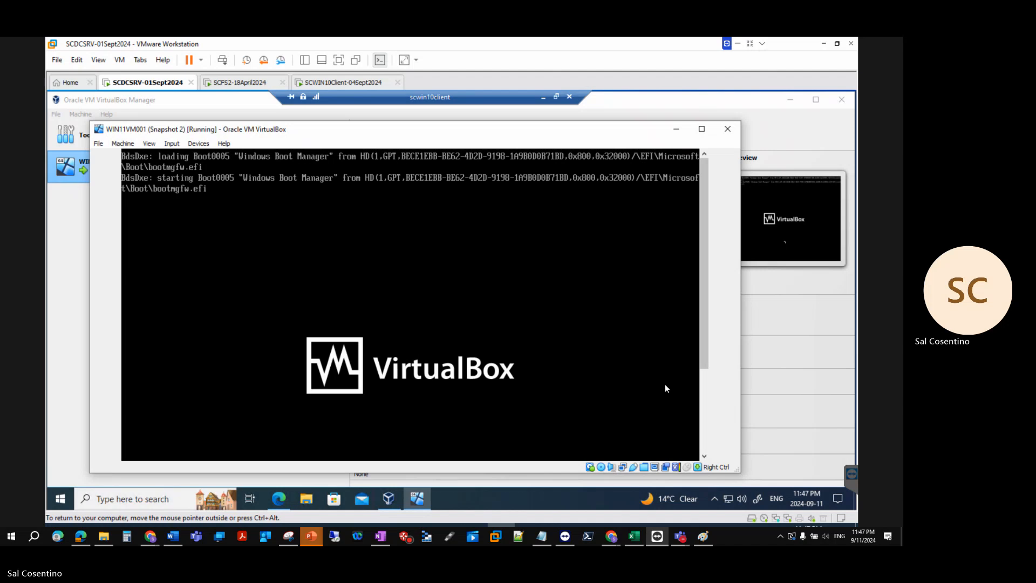
{"action": "scroll", "coordinate": [373, 248], "scroll_direction": "down", "scroll_amount": 1}
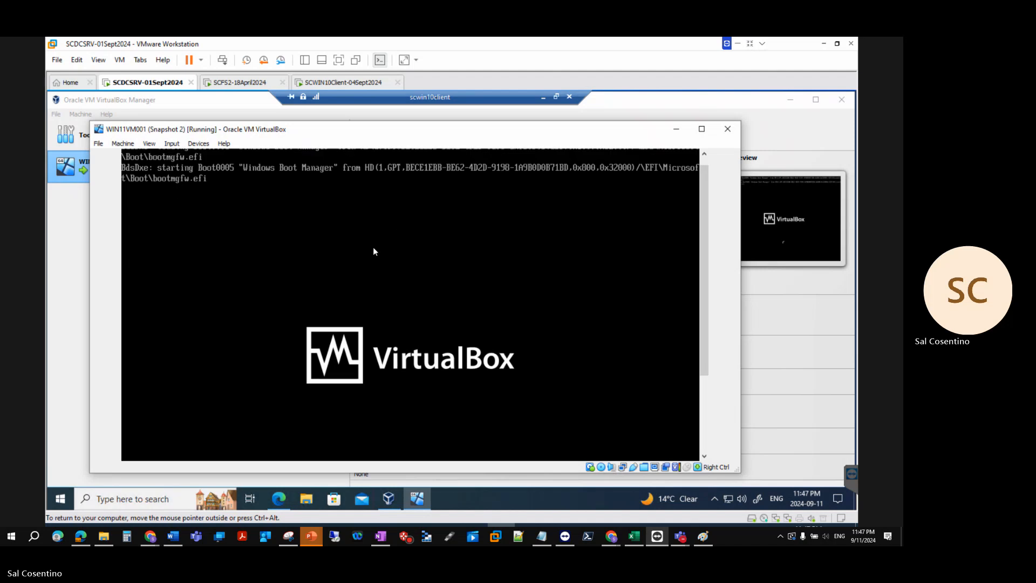
{"action": "scroll", "coordinate": [373, 251], "scroll_direction": "up", "scroll_amount": 1}
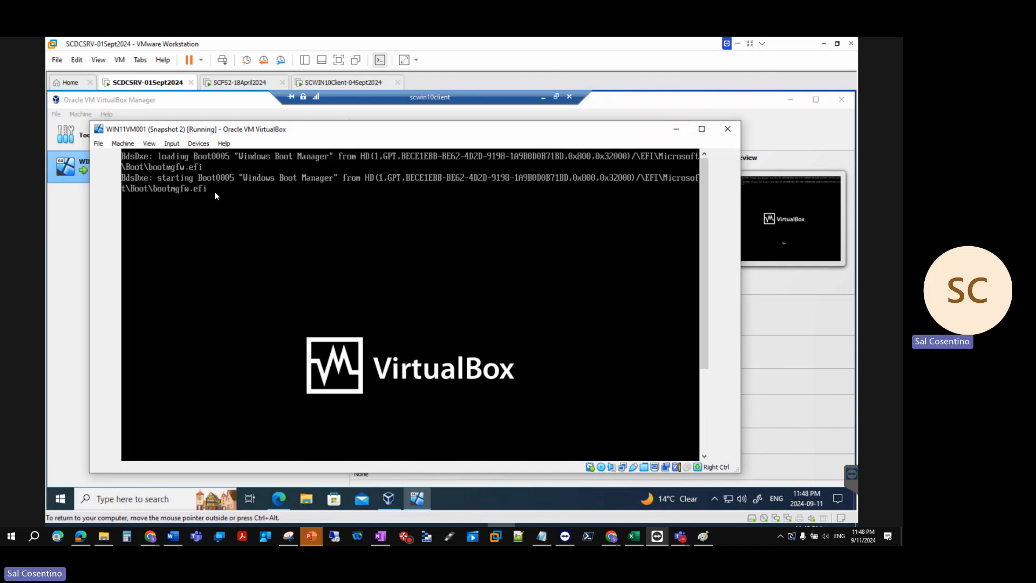
{"action": "left_click", "coordinate": [148, 143]}
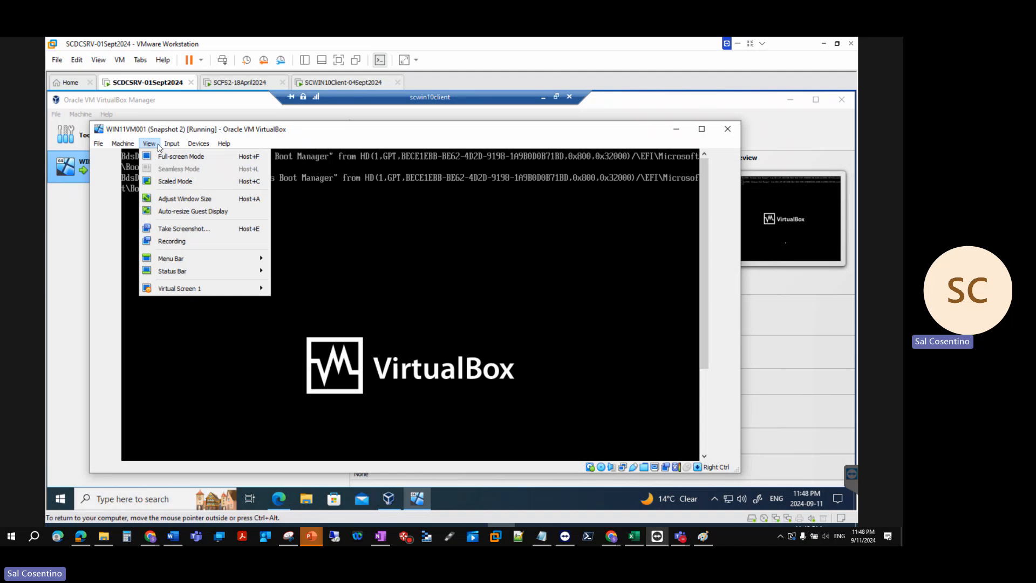
{"action": "mouse_move", "coordinate": [170, 145]}
{"action": "mouse_move", "coordinate": [210, 143]}
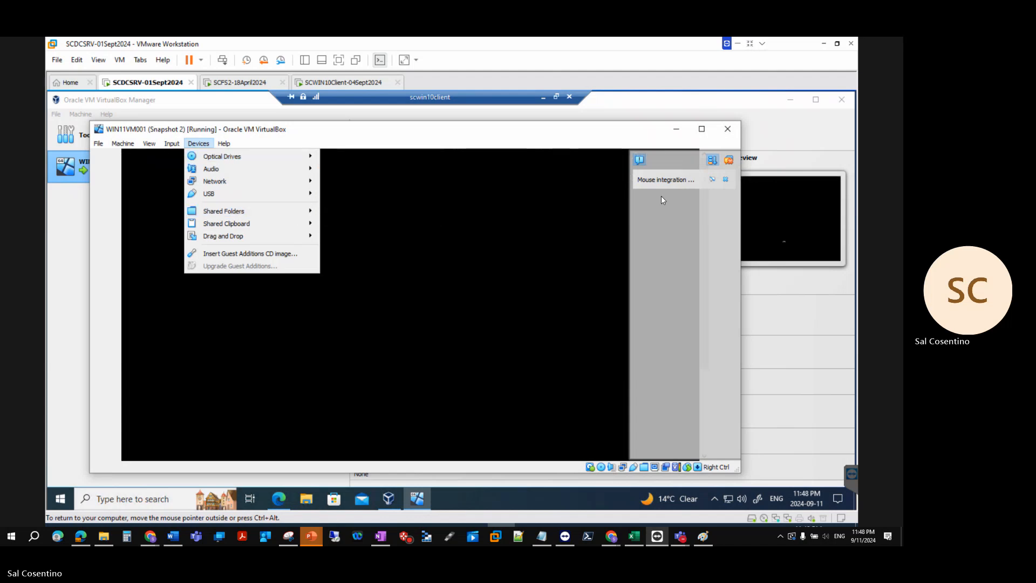
{"action": "left_click", "coordinate": [513, 134]}
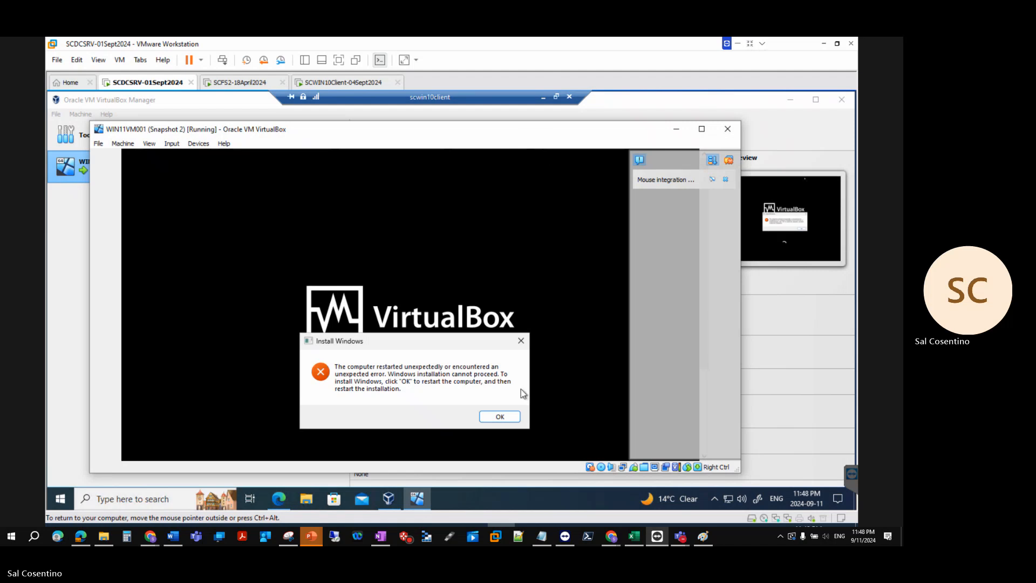
Step: Acknowledge the Install Windows error in WIN11VM001 to restart the virtual computer
{"action": "left_click", "coordinate": [500, 420]}
{"action": "left_click", "coordinate": [500, 418]}
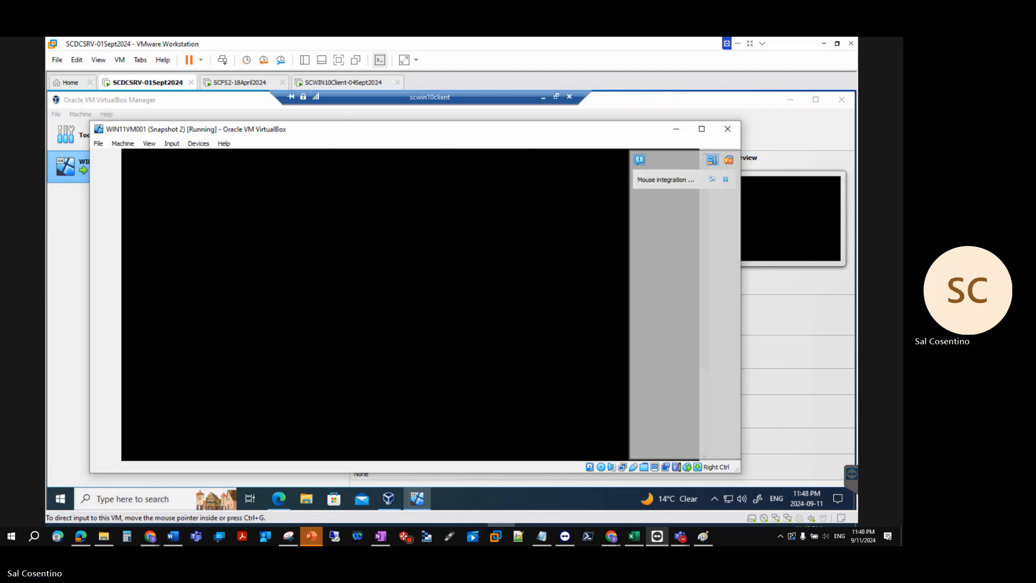
{"action": "left_click", "coordinate": [680, 536]}
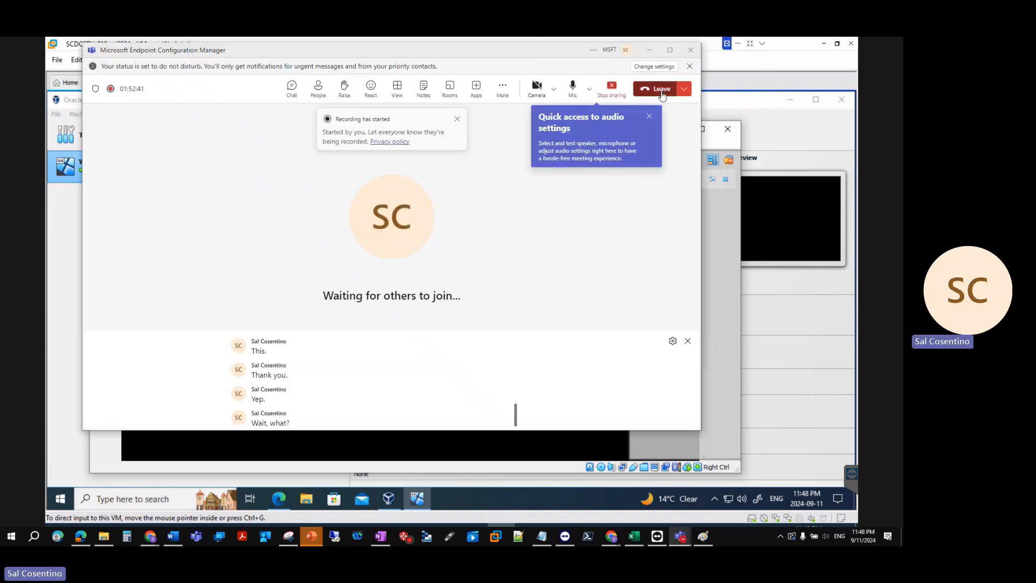